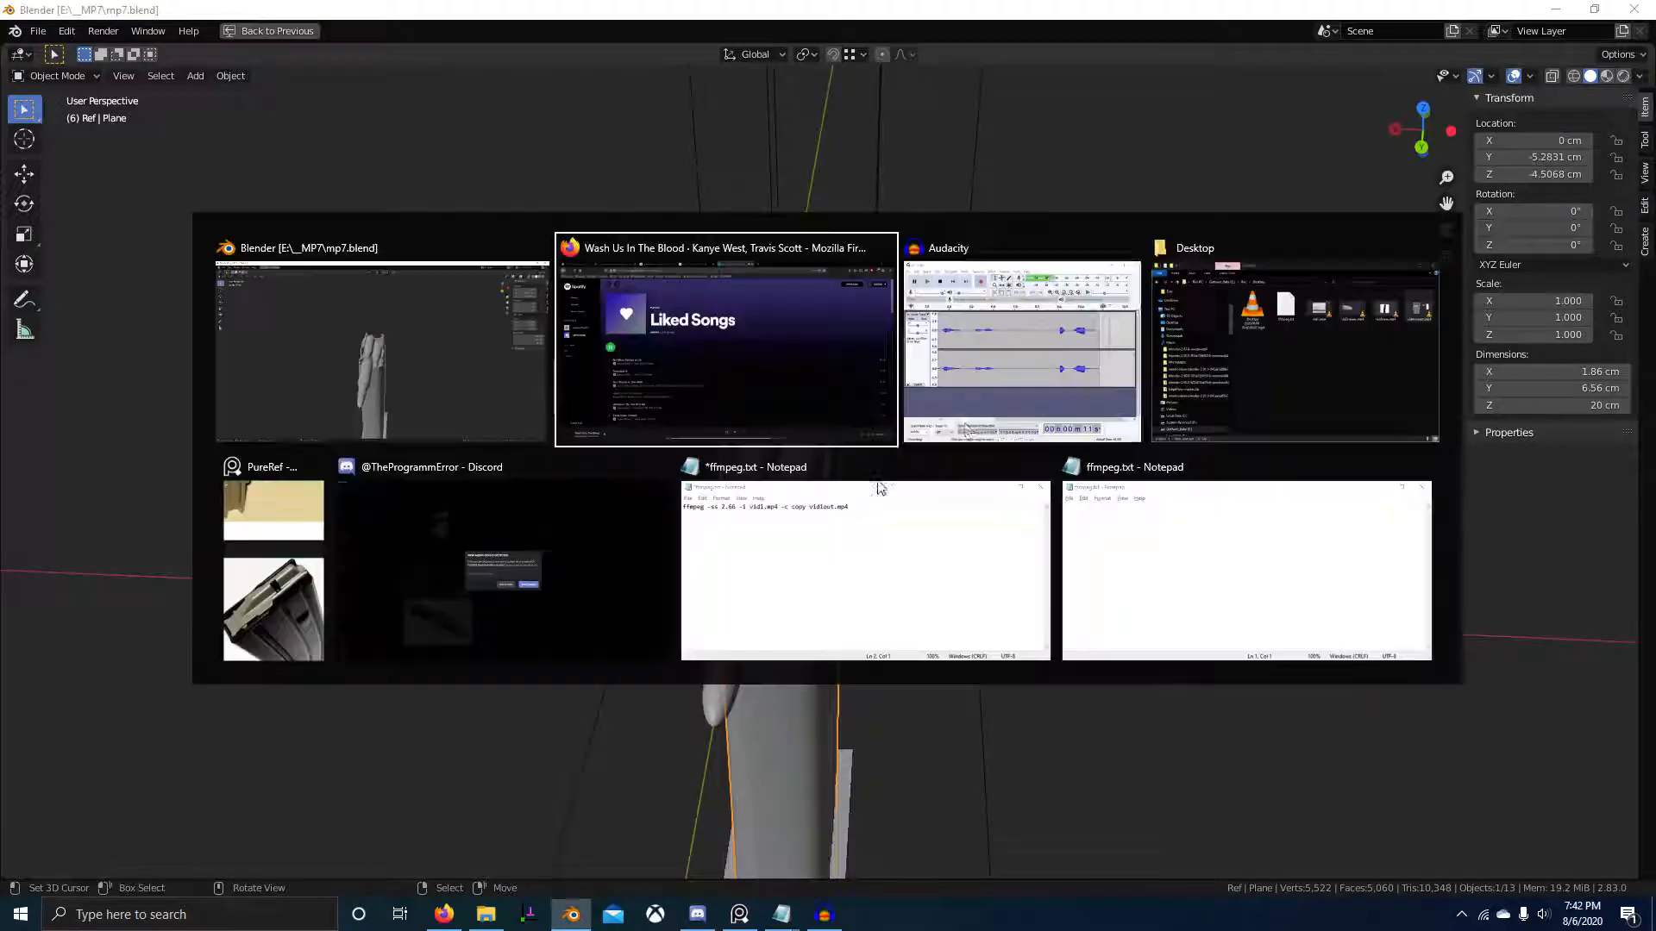
# - Switch to PureRef and enlarge its window to show more of the magazine reference images
pyautogui.click(274, 581)
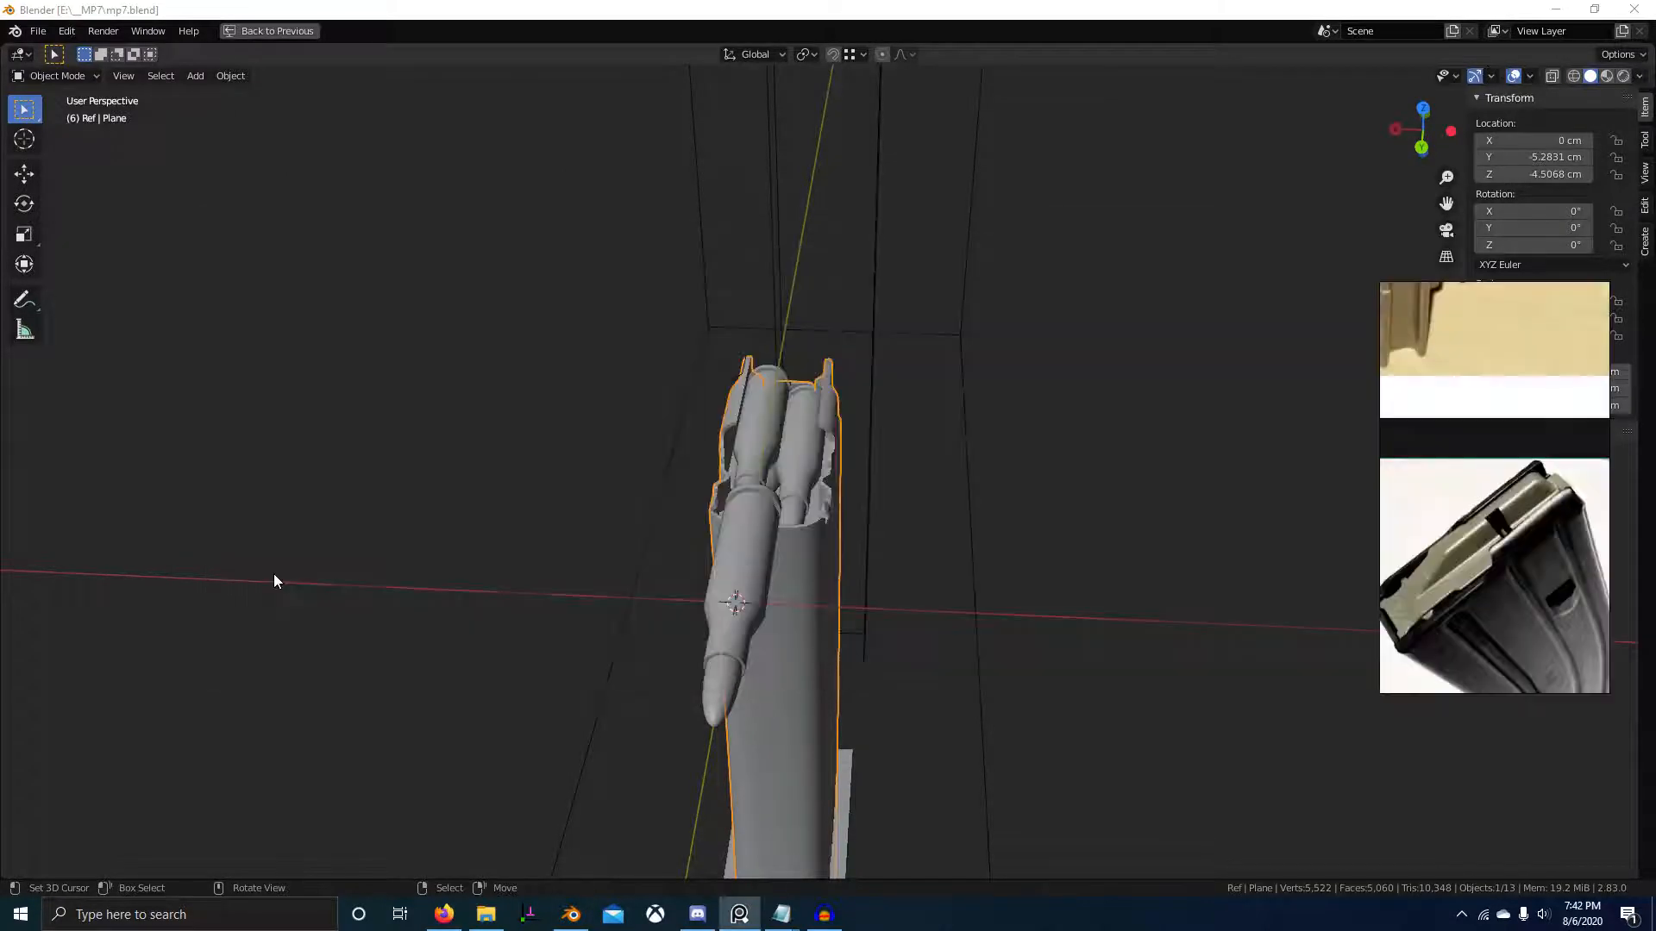
pyautogui.scroll(-1, 1503, 534)
pyautogui.moveTo(1531, 464); pyautogui.dragTo(1584, 302, button='right')
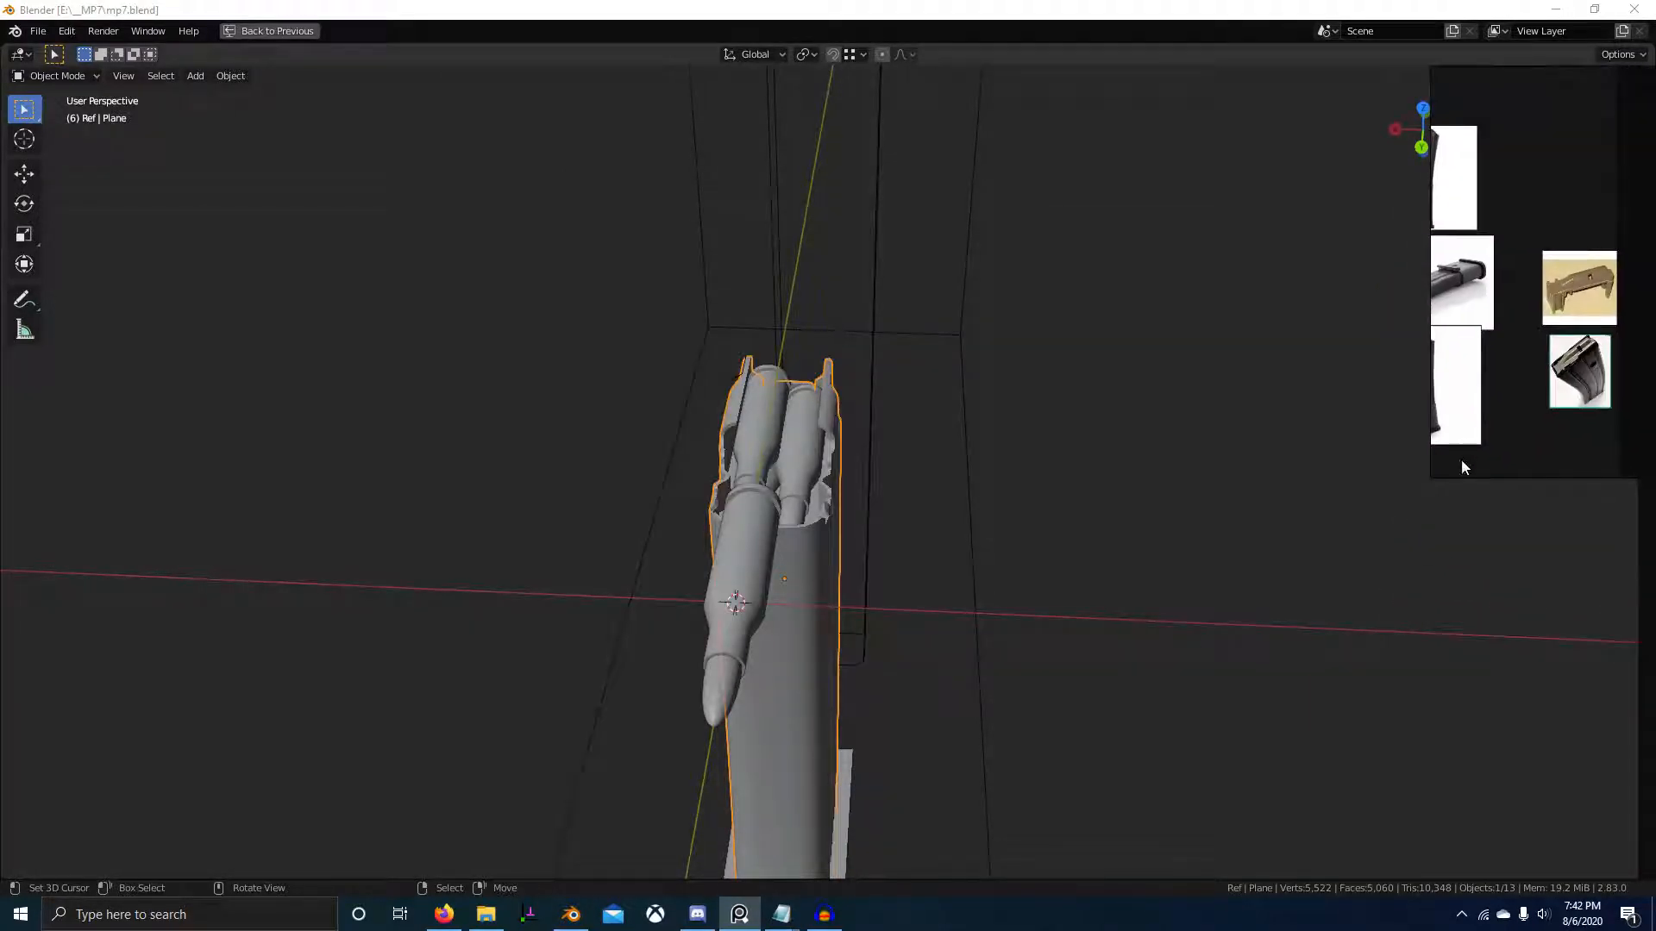
pyautogui.moveTo(1428, 479); pyautogui.dragTo(1346, 534)
# - Examine the reference photos of the magazine's upper opening, feed lips and loaded rounds up close
pyautogui.scroll(5, 1554, 404)
pyautogui.moveTo(1554, 403); pyautogui.dragTo(1569, 561, button='middle')
pyautogui.moveTo(1509, 270); pyautogui.dragTo(1566, 281, button='middle')
pyautogui.scroll(-4, 1566, 281)
pyautogui.moveTo(1414, 326); pyautogui.dragTo(1458, 319, button='middle')
pyautogui.scroll(3, 1551, 264)
pyautogui.scroll(3, 1459, 336)
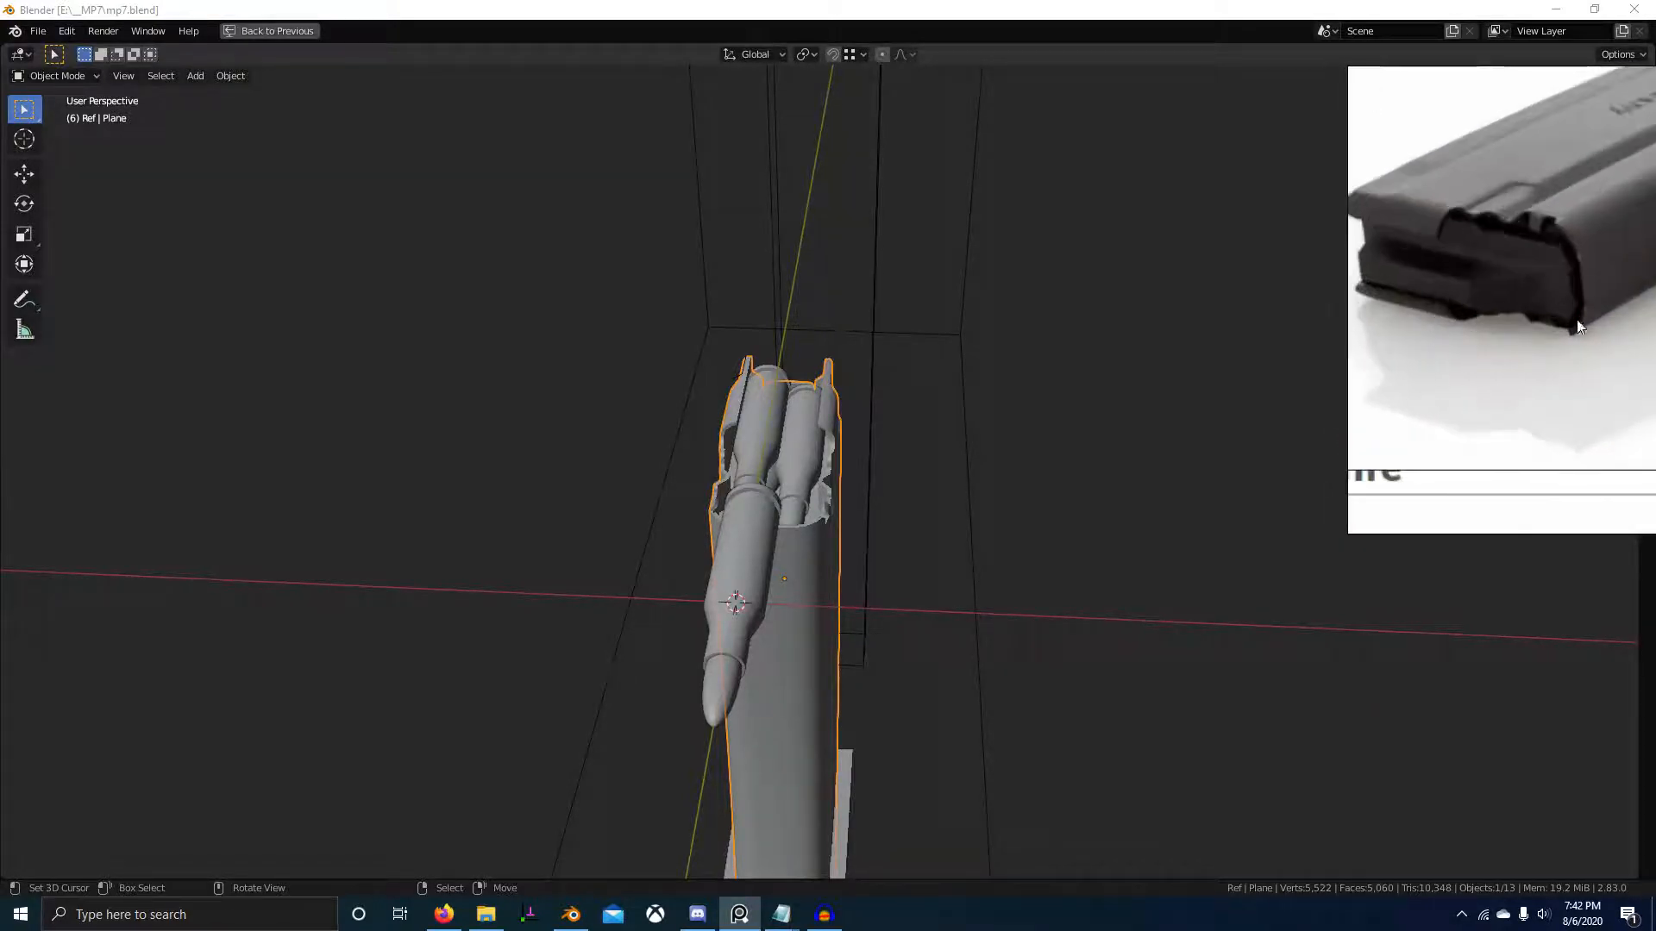
pyautogui.scroll(-5, 1578, 327)
pyautogui.moveTo(1578, 327); pyautogui.dragTo(1504, 363, button='middle')
pyautogui.scroll(-2, 1504, 366)
pyautogui.moveTo(1492, 432); pyautogui.dragTo(1539, 358, button='middle')
pyautogui.scroll(4, 1578, 343)
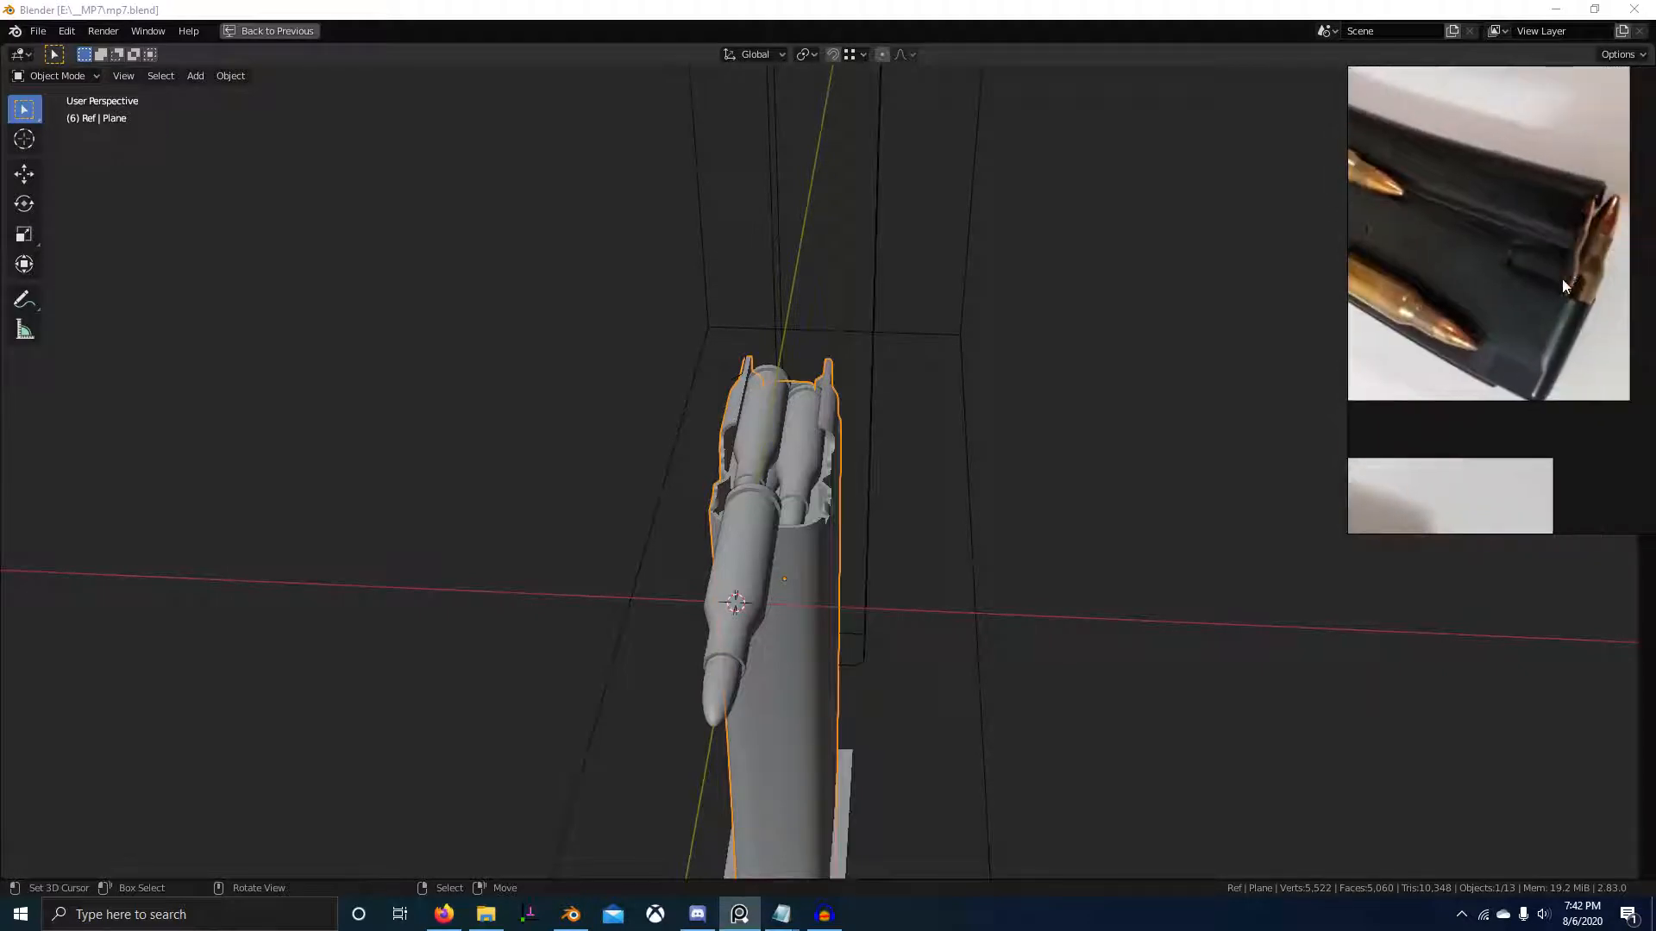
pyautogui.scroll(1, 1576, 319)
pyautogui.scroll(-4, 1576, 285)
pyautogui.scroll(1, 1576, 285)
pyautogui.moveTo(1576, 285); pyautogui.dragTo(1589, 154, button='middle')
pyautogui.moveTo(1524, 471); pyautogui.dragTo(1582, 370, button='middle')
pyautogui.scroll(6, 1595, 362)
pyautogui.scroll(6, 686, 499)
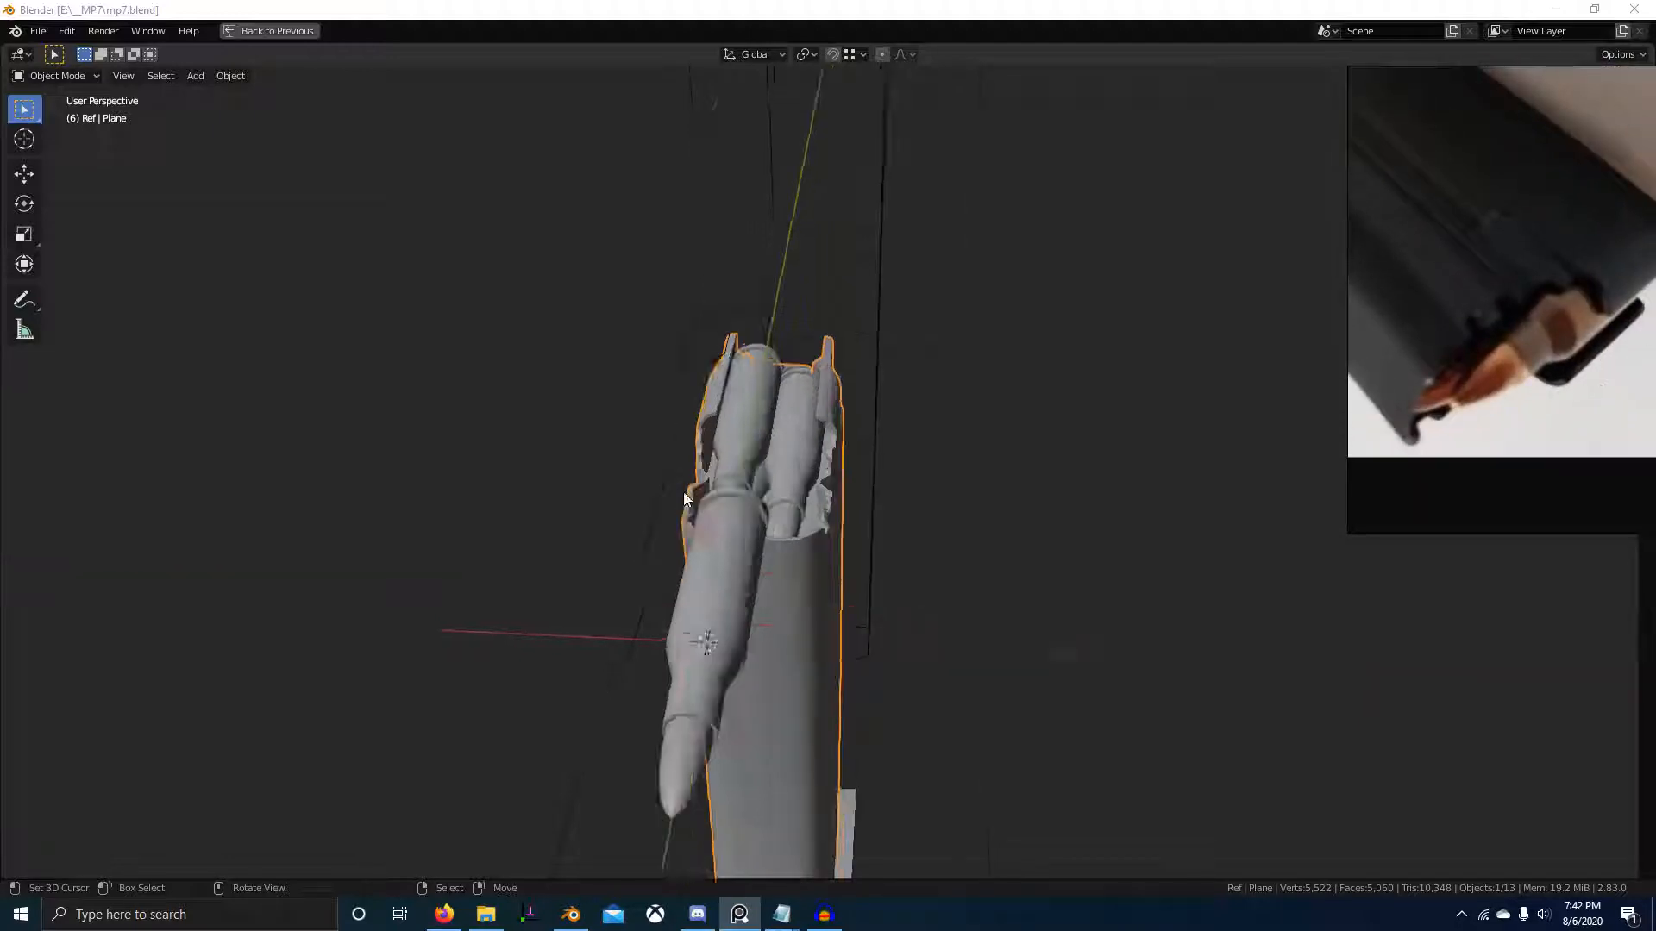
# - Return to Blender and examine how the bullets fit inside the magazine's upper end, including a wireframe right view against the blueprint
pyautogui.moveTo(685, 499); pyautogui.dragTo(843, 538, button='middle')
pyautogui.scroll(4, 883, 543)
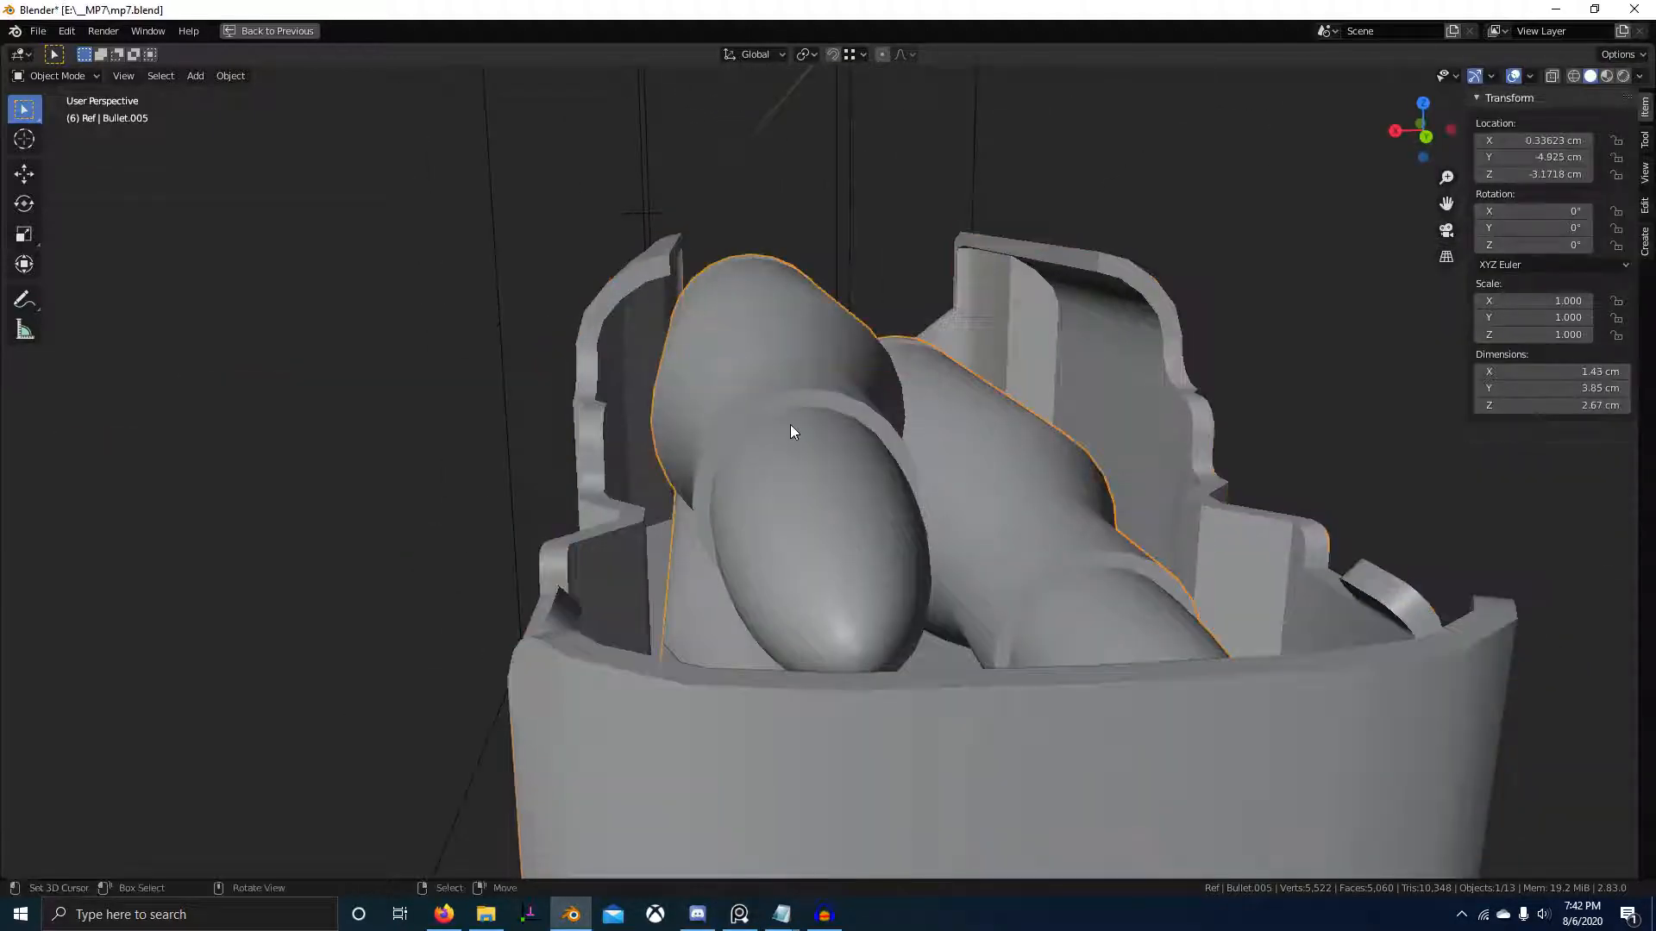
pyautogui.keyDown('shift'); pyautogui.moveTo(790, 424); pyautogui.dragTo(985, 592, button='middle'); pyautogui.keyUp('shift')
pyautogui.scroll(1, 904, 498)
pyautogui.scroll(3, 916, 546)
pyautogui.scroll(-5, 1141, 554)
pyautogui.scroll(3, 1044, 561)
pyautogui.press('KP_3')
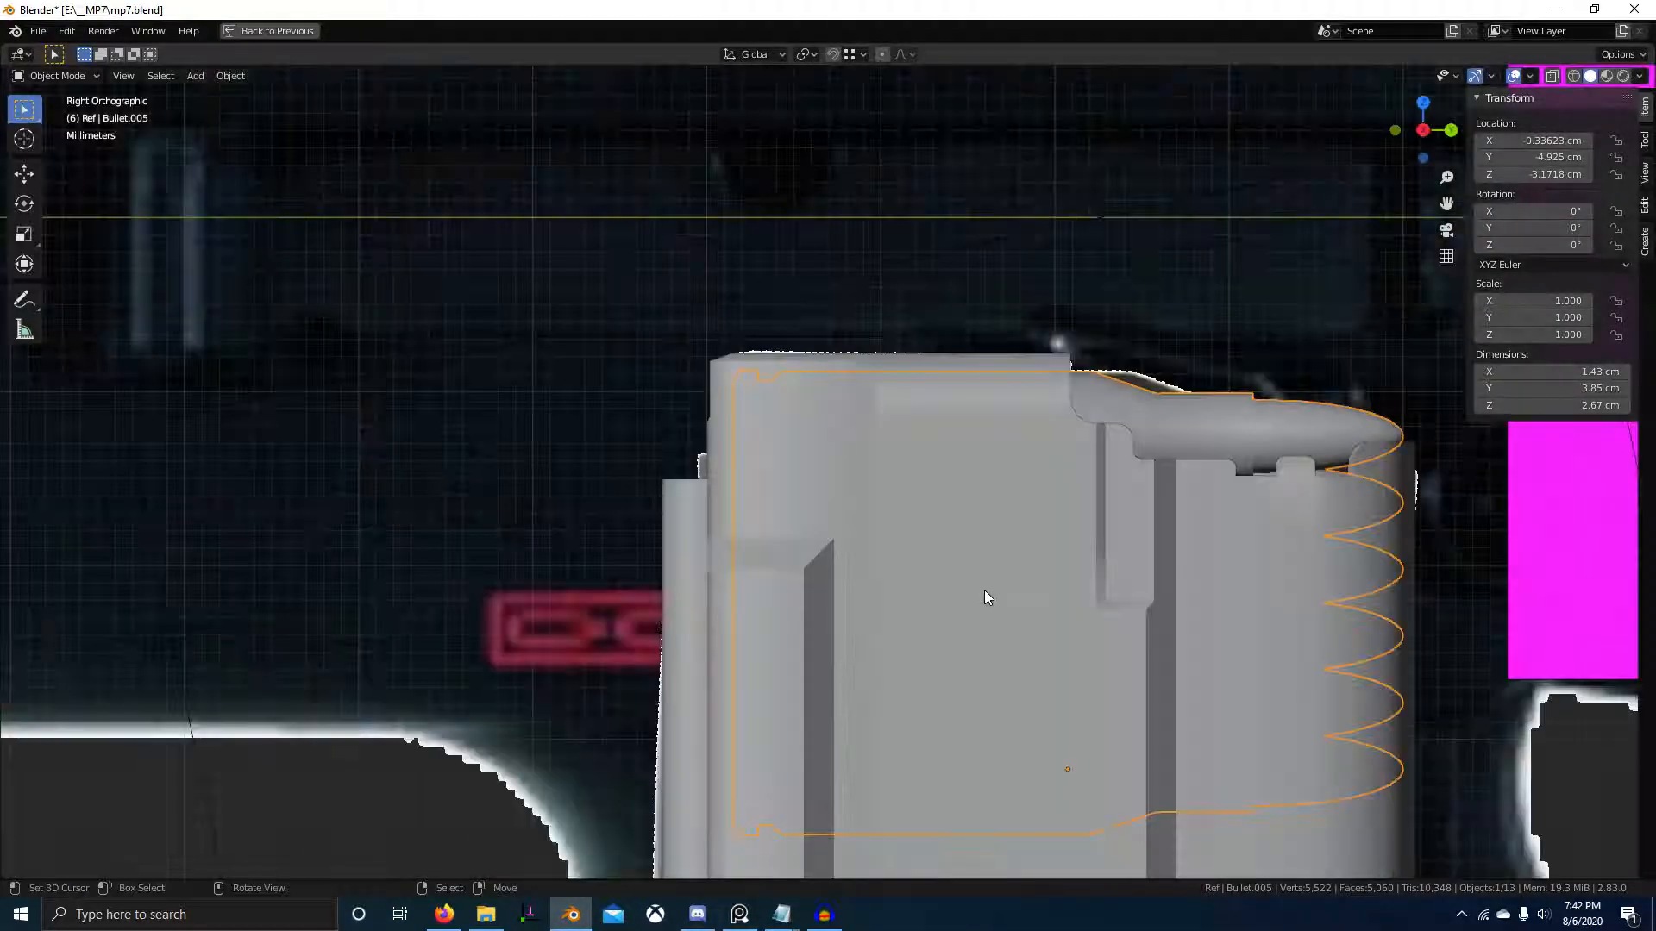
pyautogui.hotkey('shift', 'z')
pyautogui.scroll(3, 778, 578)
# - Switch to PureRef, keep its window always on top, and frame the close-up photo of the magazine's upper end
pyautogui.hotkey('alt', 'Tab')
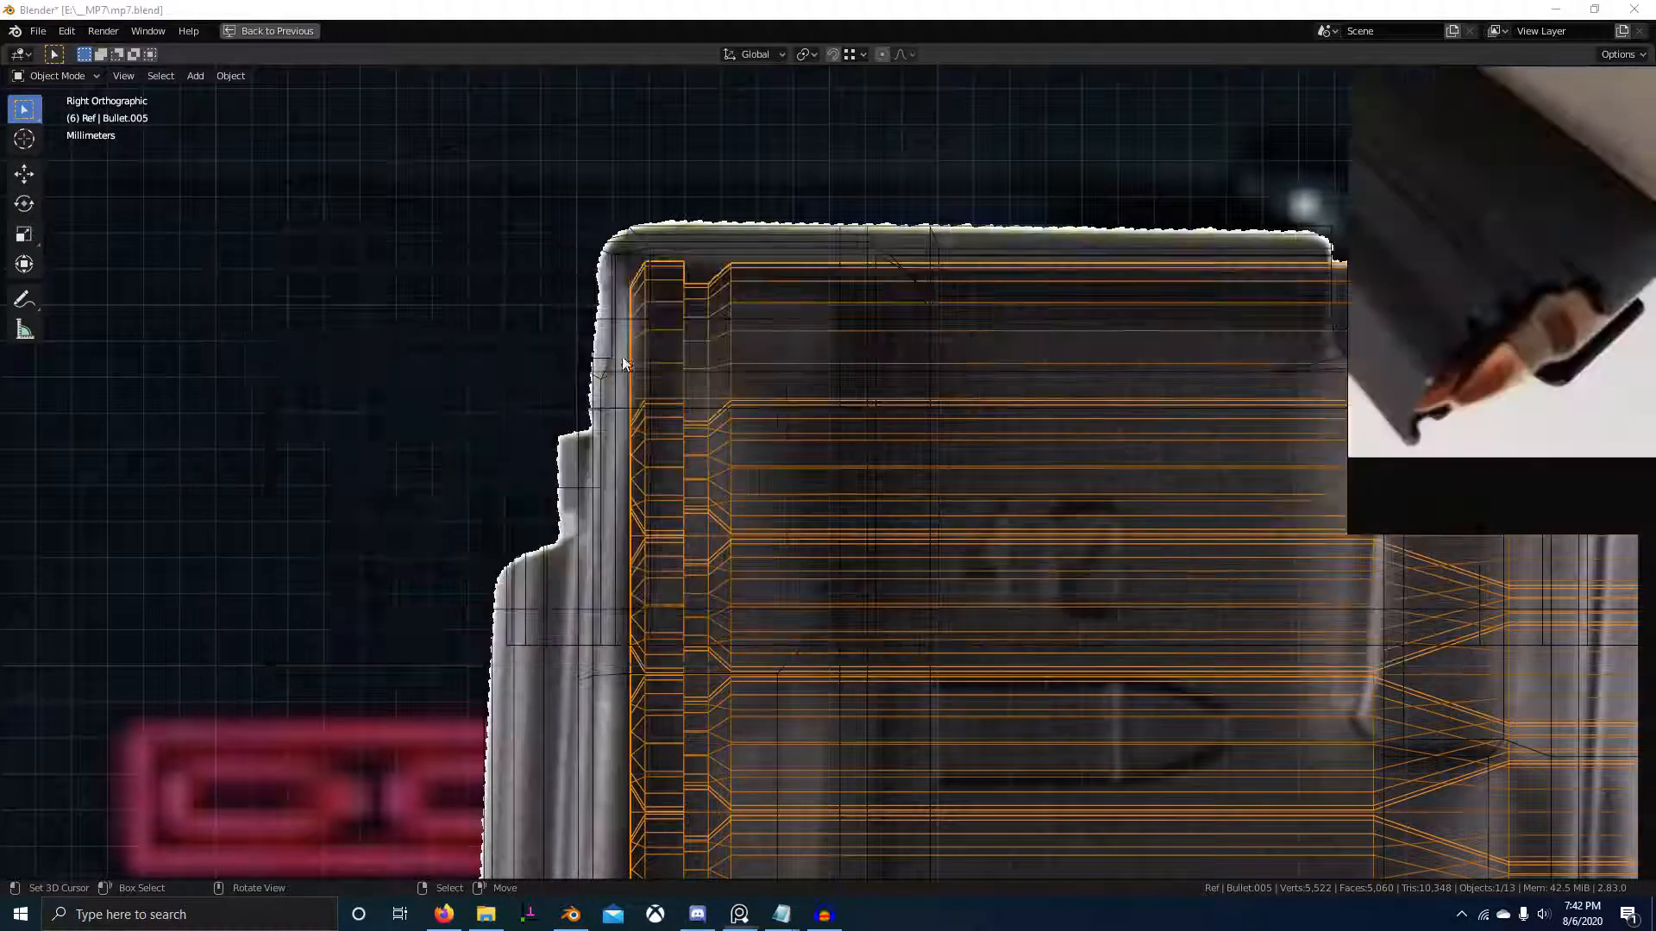
pyautogui.scroll(-4, 1535, 252)
pyautogui.scroll(1, 1587, 292)
pyautogui.hotkey('ctrl', 'shift', 'a')
pyautogui.scroll(4, 1589, 294)
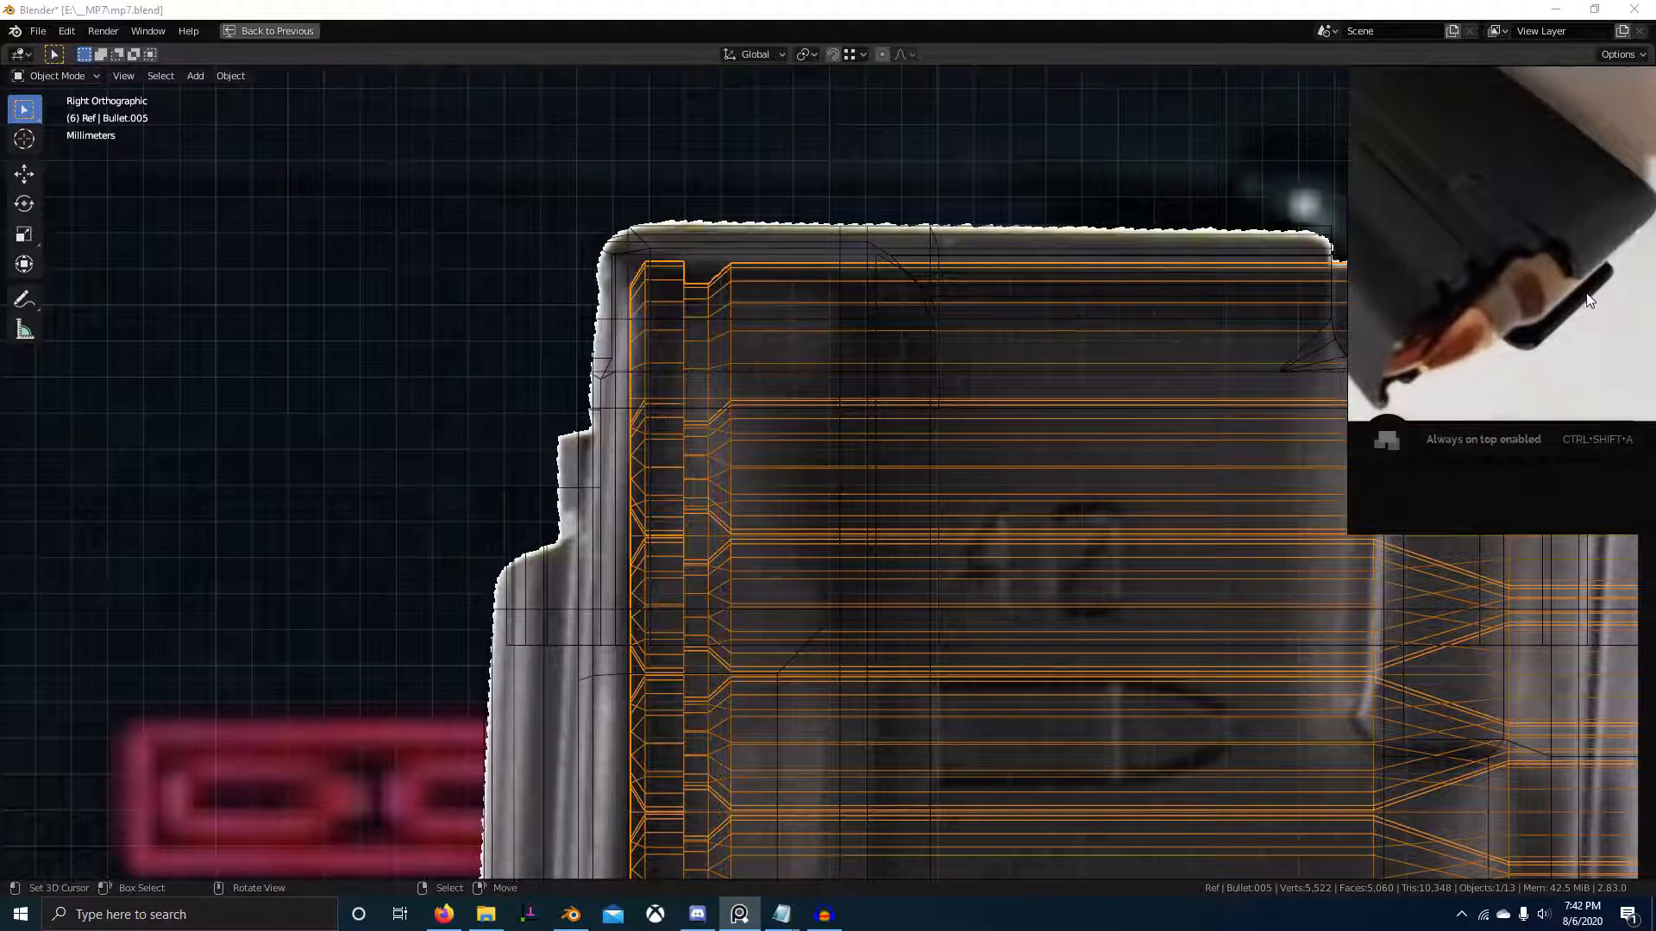
pyautogui.scroll(-4, 1592, 247)
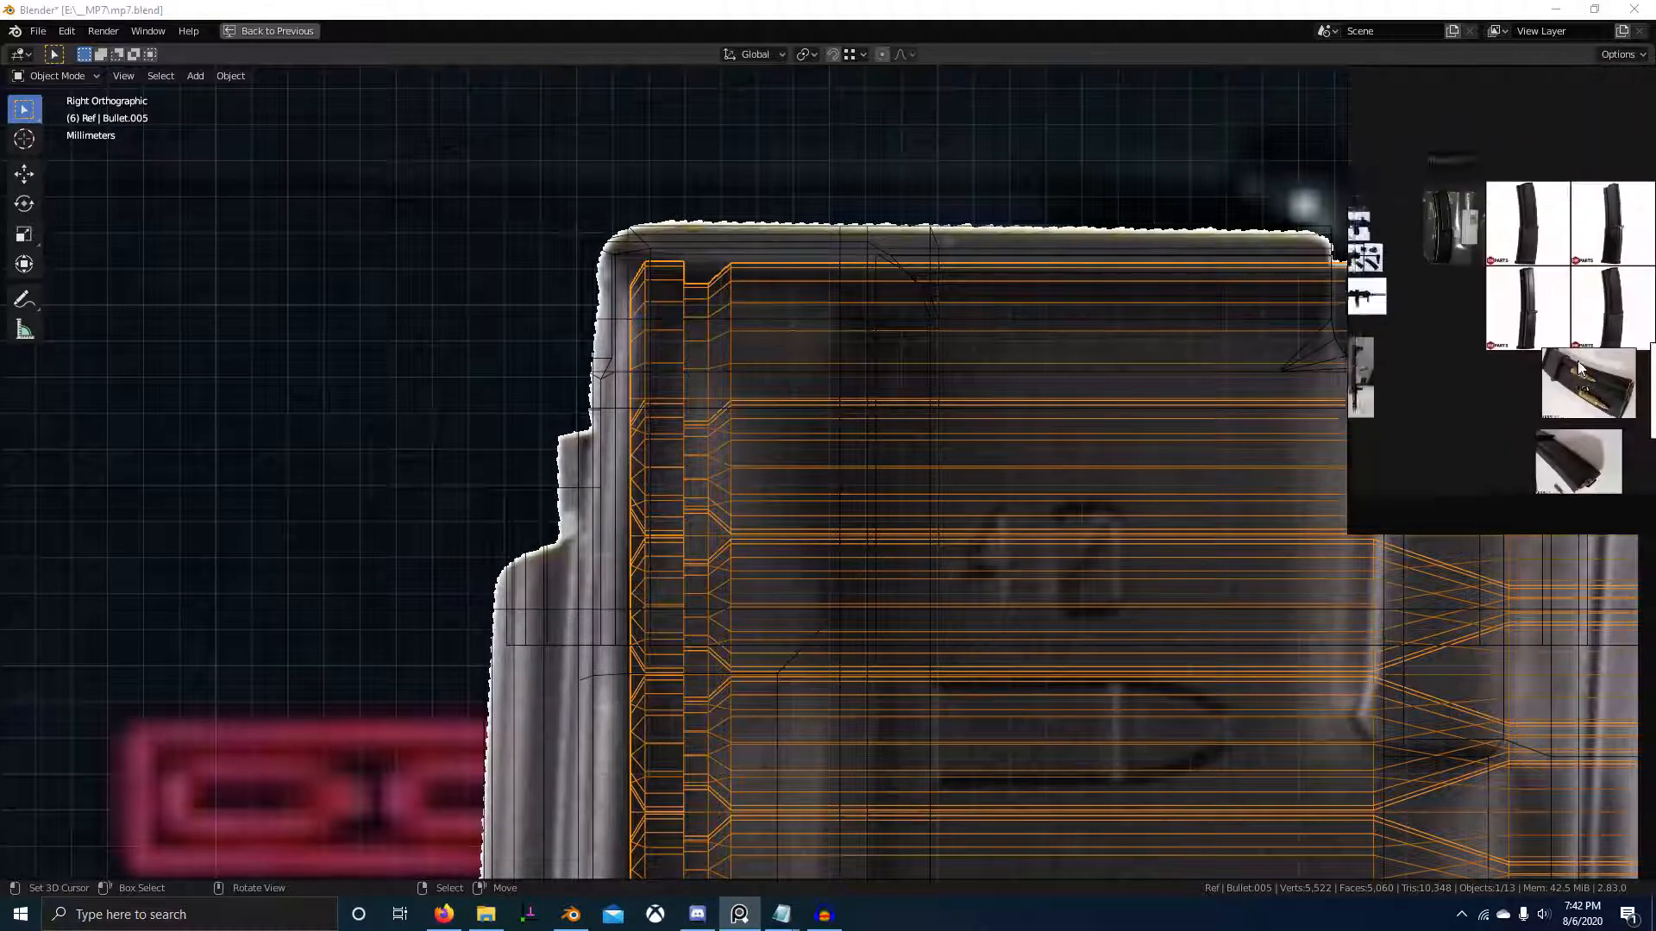
pyautogui.scroll(5, 1577, 361)
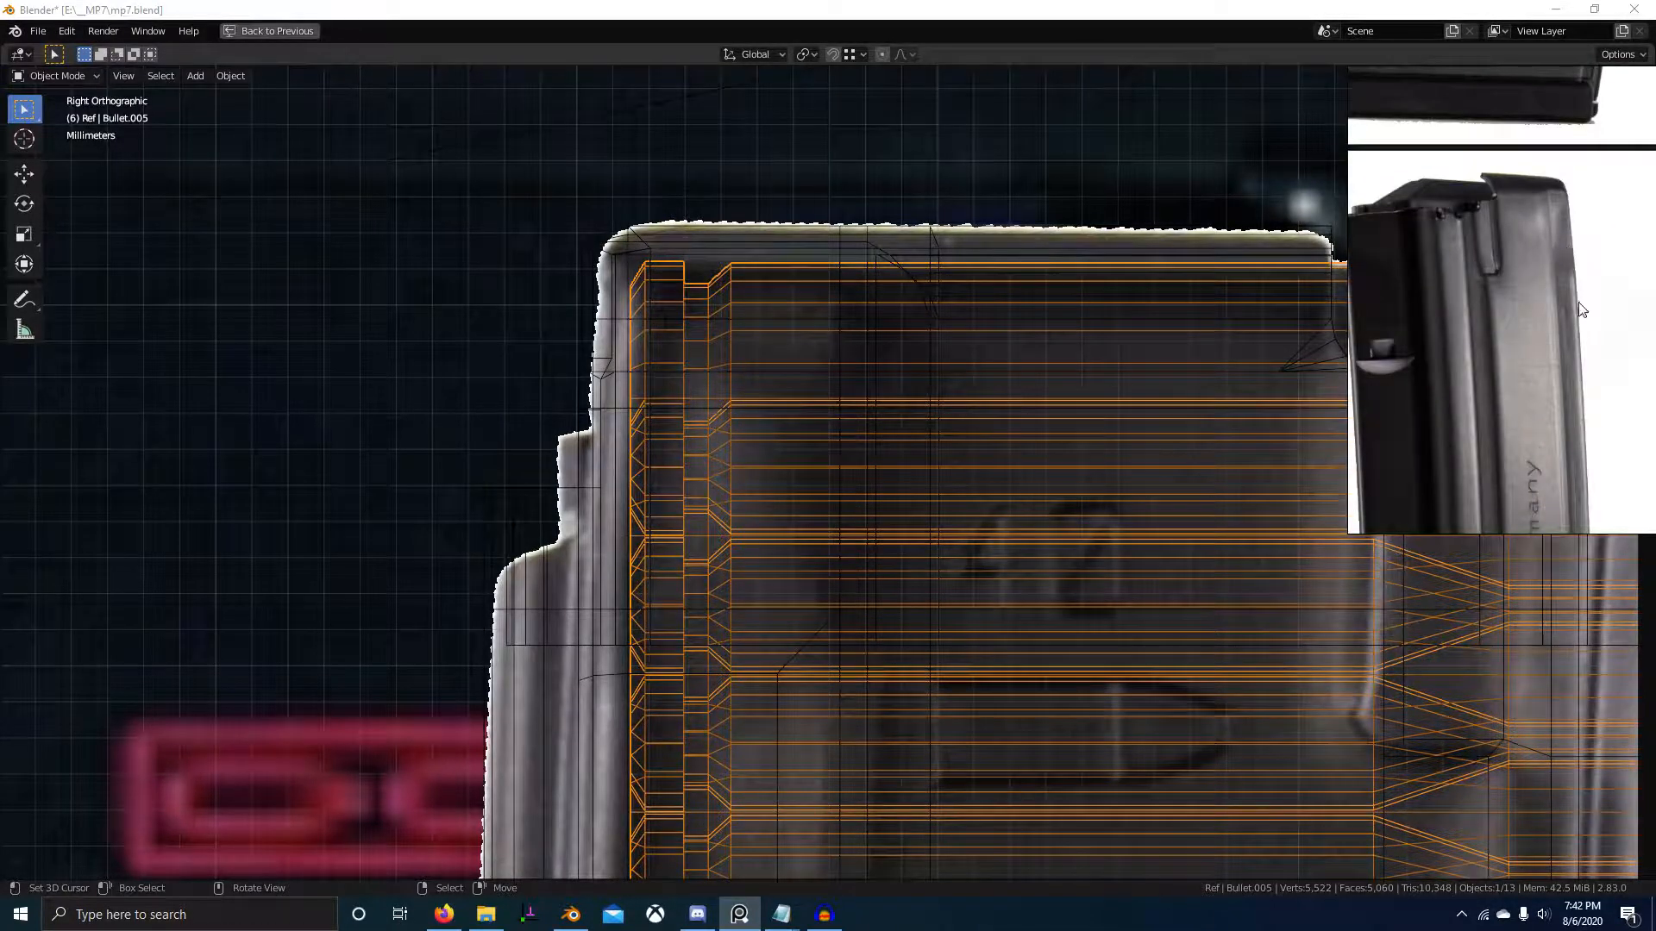
pyautogui.scroll(-6, 709, 499)
# - Restore solid shading and examine the upper magazine body's mesh around the feed lips in Edit Mode
pyautogui.moveTo(992, 509); pyautogui.dragTo(1069, 532, button='middle')
pyautogui.hotkey('shift', 'z')
pyautogui.moveTo(811, 526); pyautogui.dragTo(906, 555, button='middle')
pyautogui.rightClick(979, 517)
pyautogui.press('Tab')
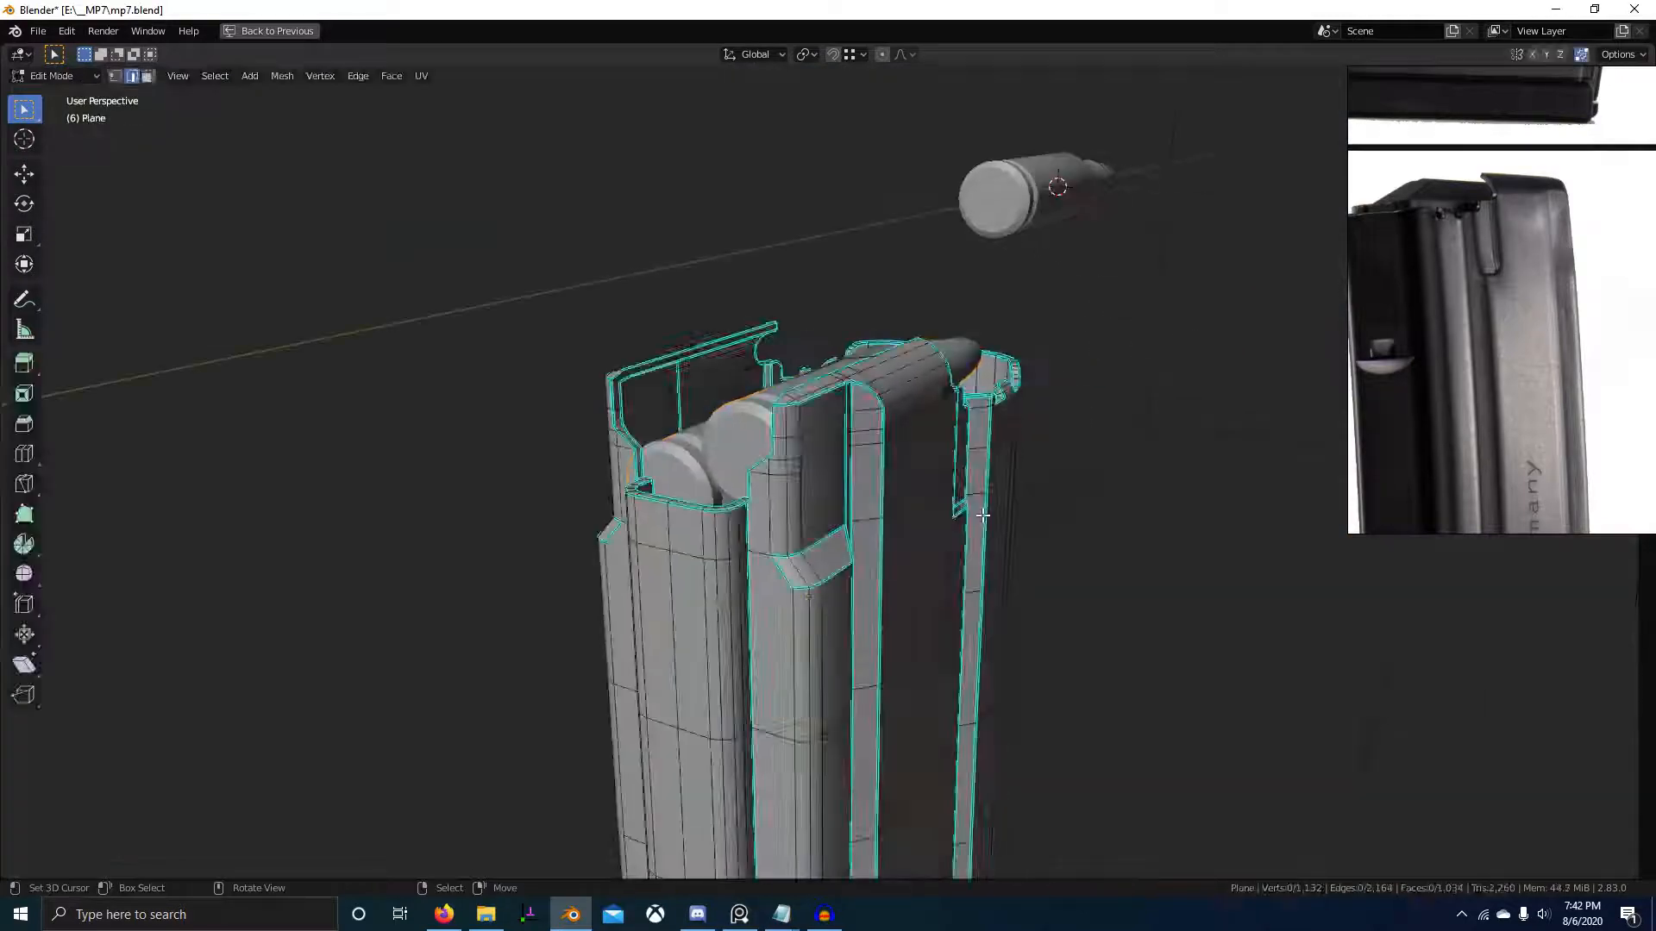
pyautogui.moveTo(983, 514); pyautogui.dragTo(1230, 621, button='middle')
pyautogui.scroll(3, 1230, 621)
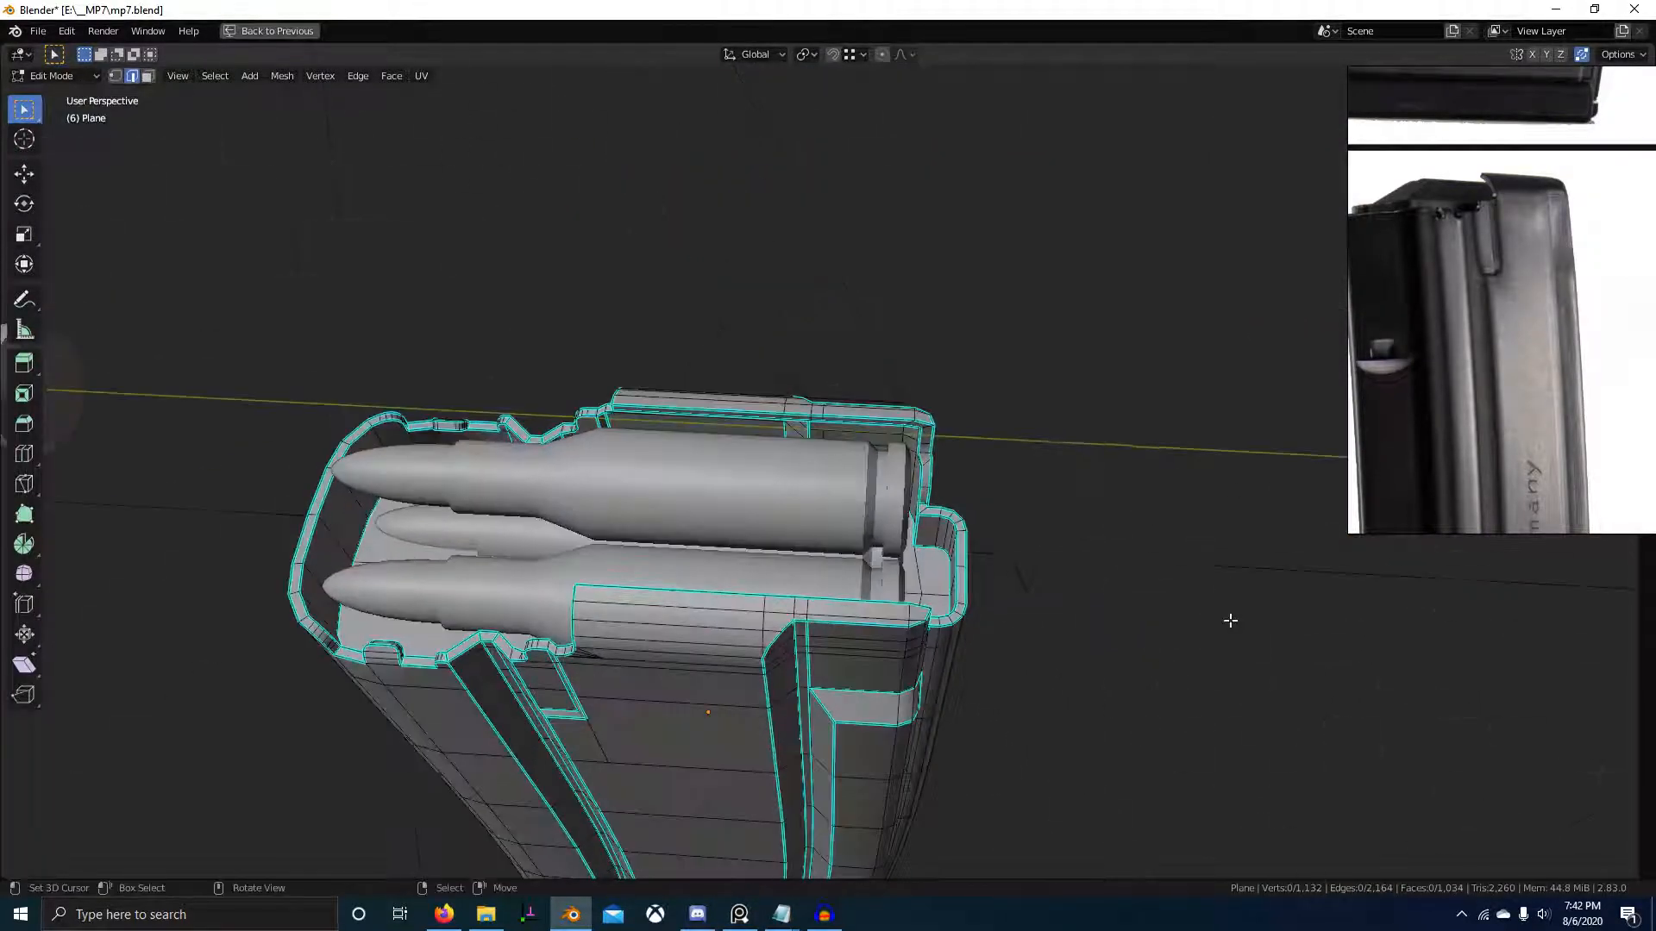
pyautogui.scroll(3, 1231, 621)
pyautogui.moveTo(975, 552); pyautogui.dragTo(823, 438, button='middle')
pyautogui.scroll(-6, 1105, 587)
# - Return to Object Mode and save mp7.blend
pyautogui.press('KP_7')
pyautogui.press('Tab')
pyautogui.scroll(-7, 1090, 576)
pyautogui.hotkey('ctrl', 's')
pyautogui.scroll(6, 1061, 655)
pyautogui.scroll(-6, 1061, 655)
# - Duplicate the upper and lower magazine parts in place and move the copies to a new collection named Back2
pyautogui.moveTo(1061, 655); pyautogui.dragTo(964, 591, button='middle')
pyautogui.keyDown('shift'); pyautogui.moveTo(964, 591); pyautogui.dragTo(953, 516, button='middle'); pyautogui.keyUp('shift')
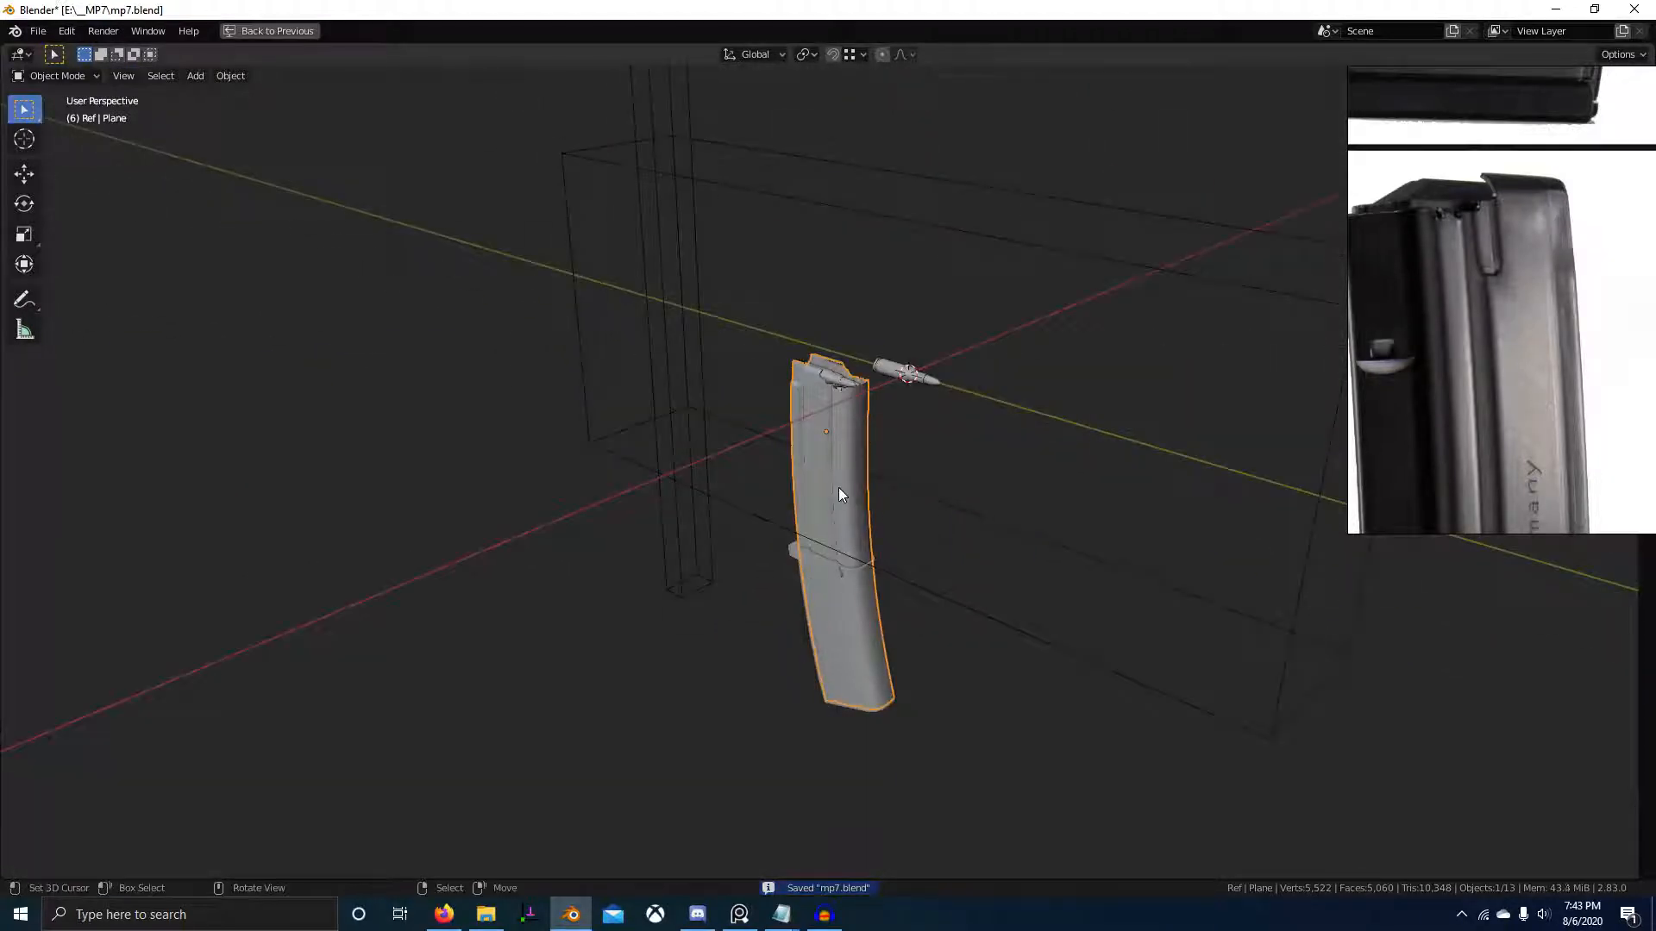
pyautogui.scroll(3, 930, 664)
pyautogui.hotkey('shift', 'd')
pyautogui.rightClick(936, 567)
pyautogui.press('m')
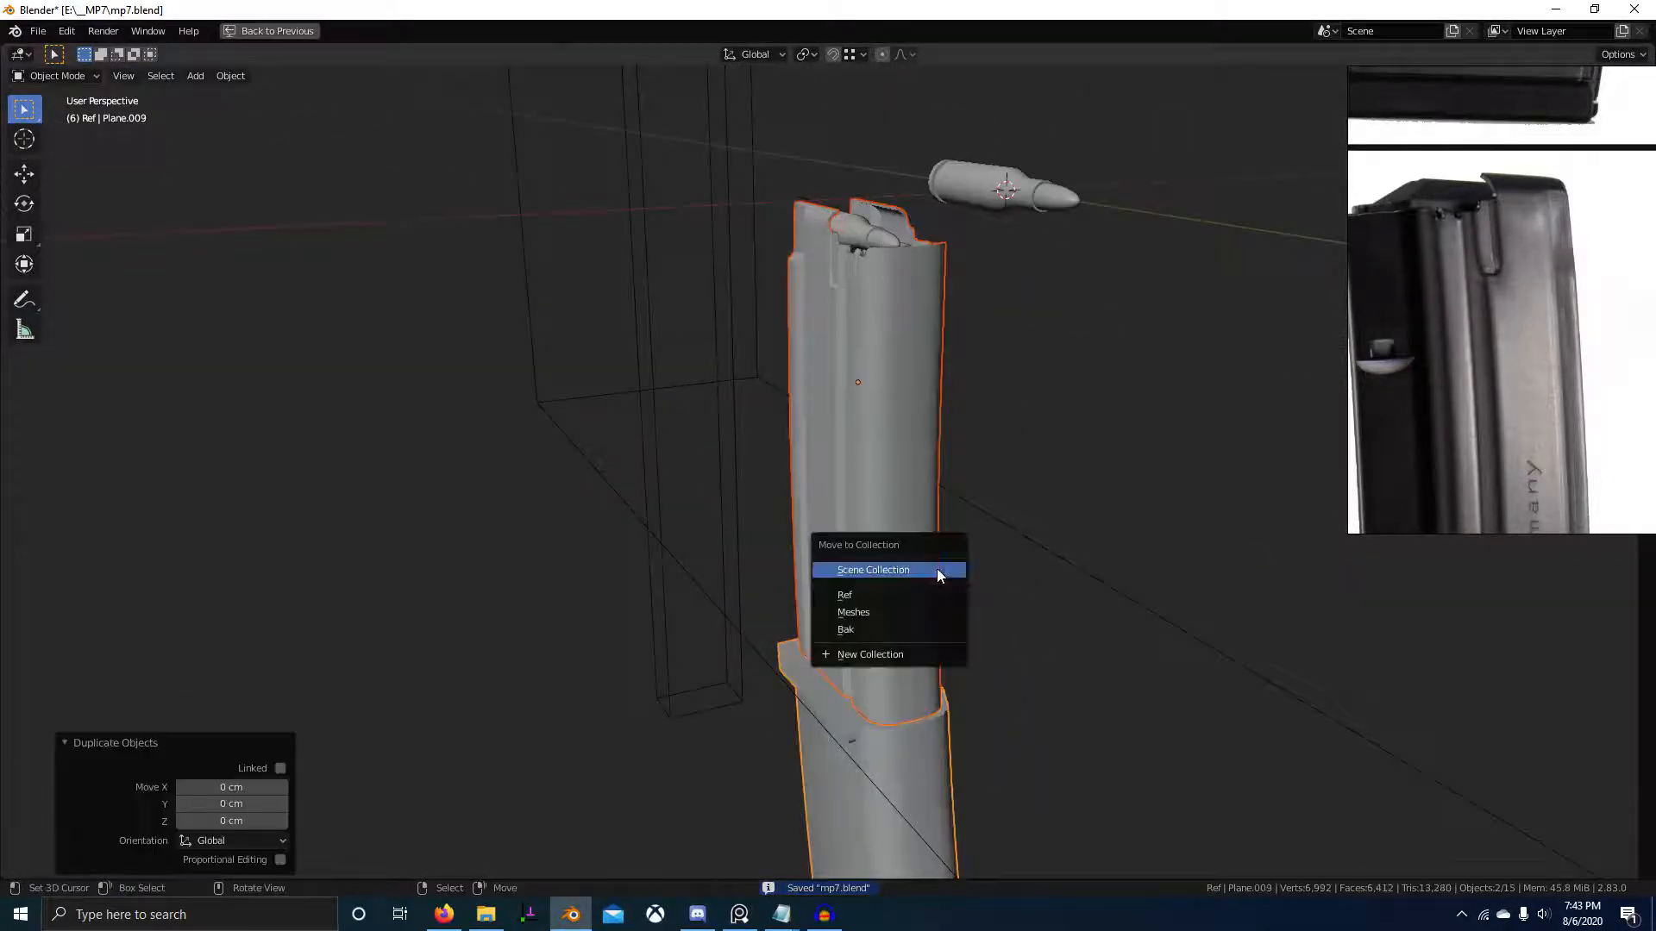
pyautogui.click(932, 654)
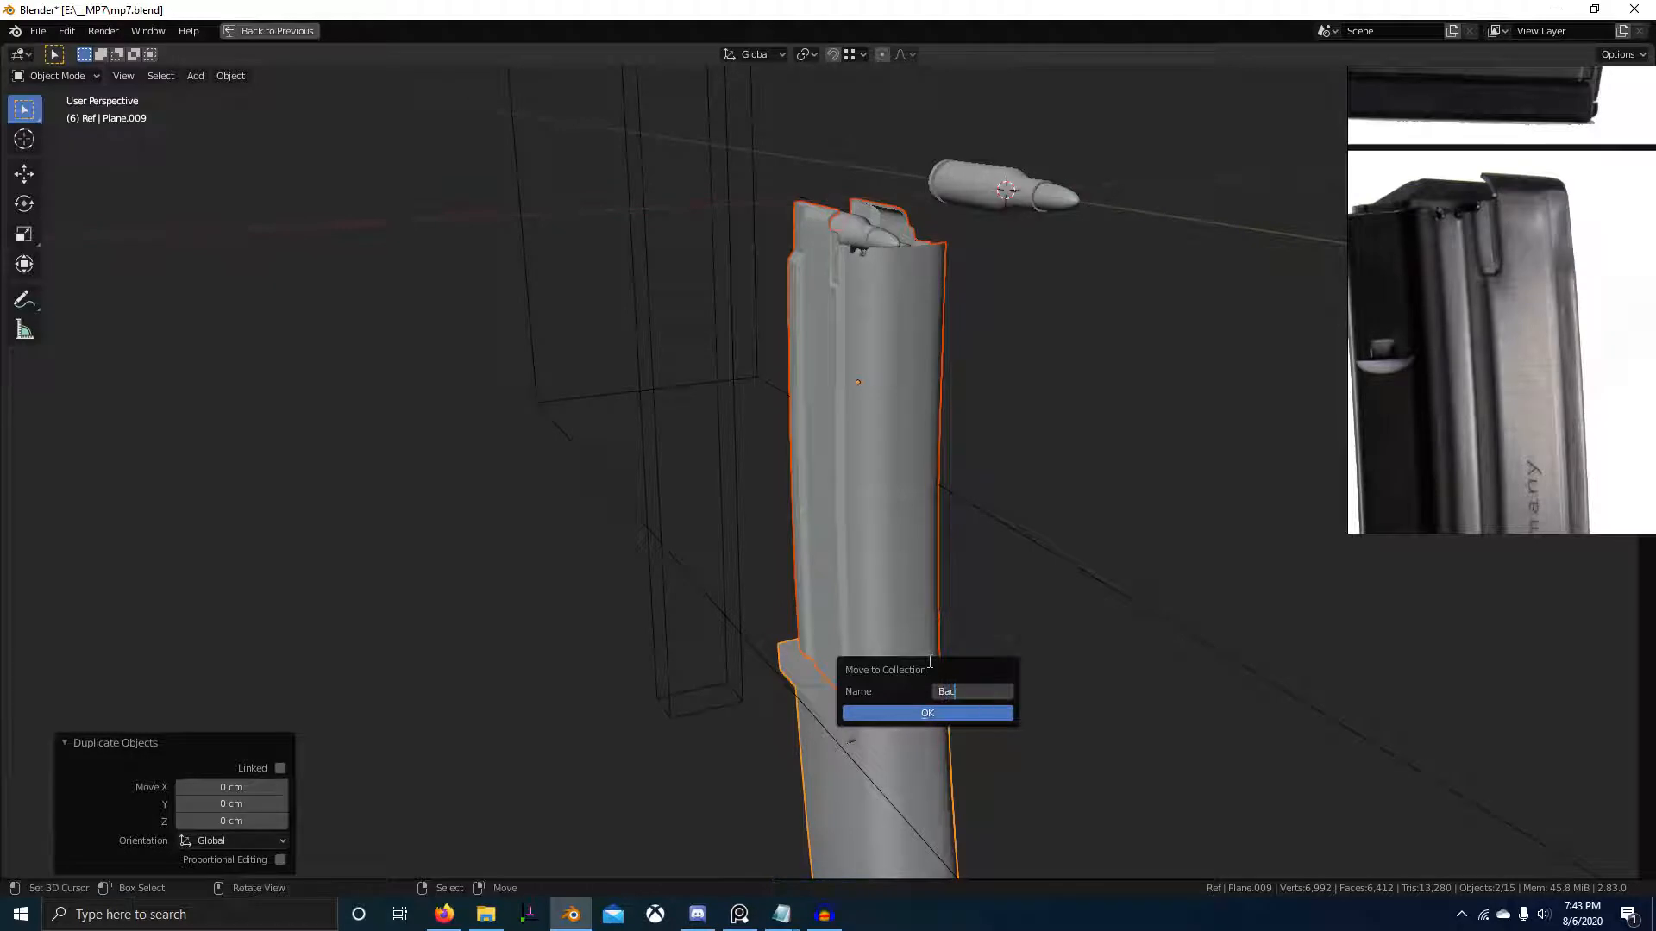
pyautogui.press('Return')
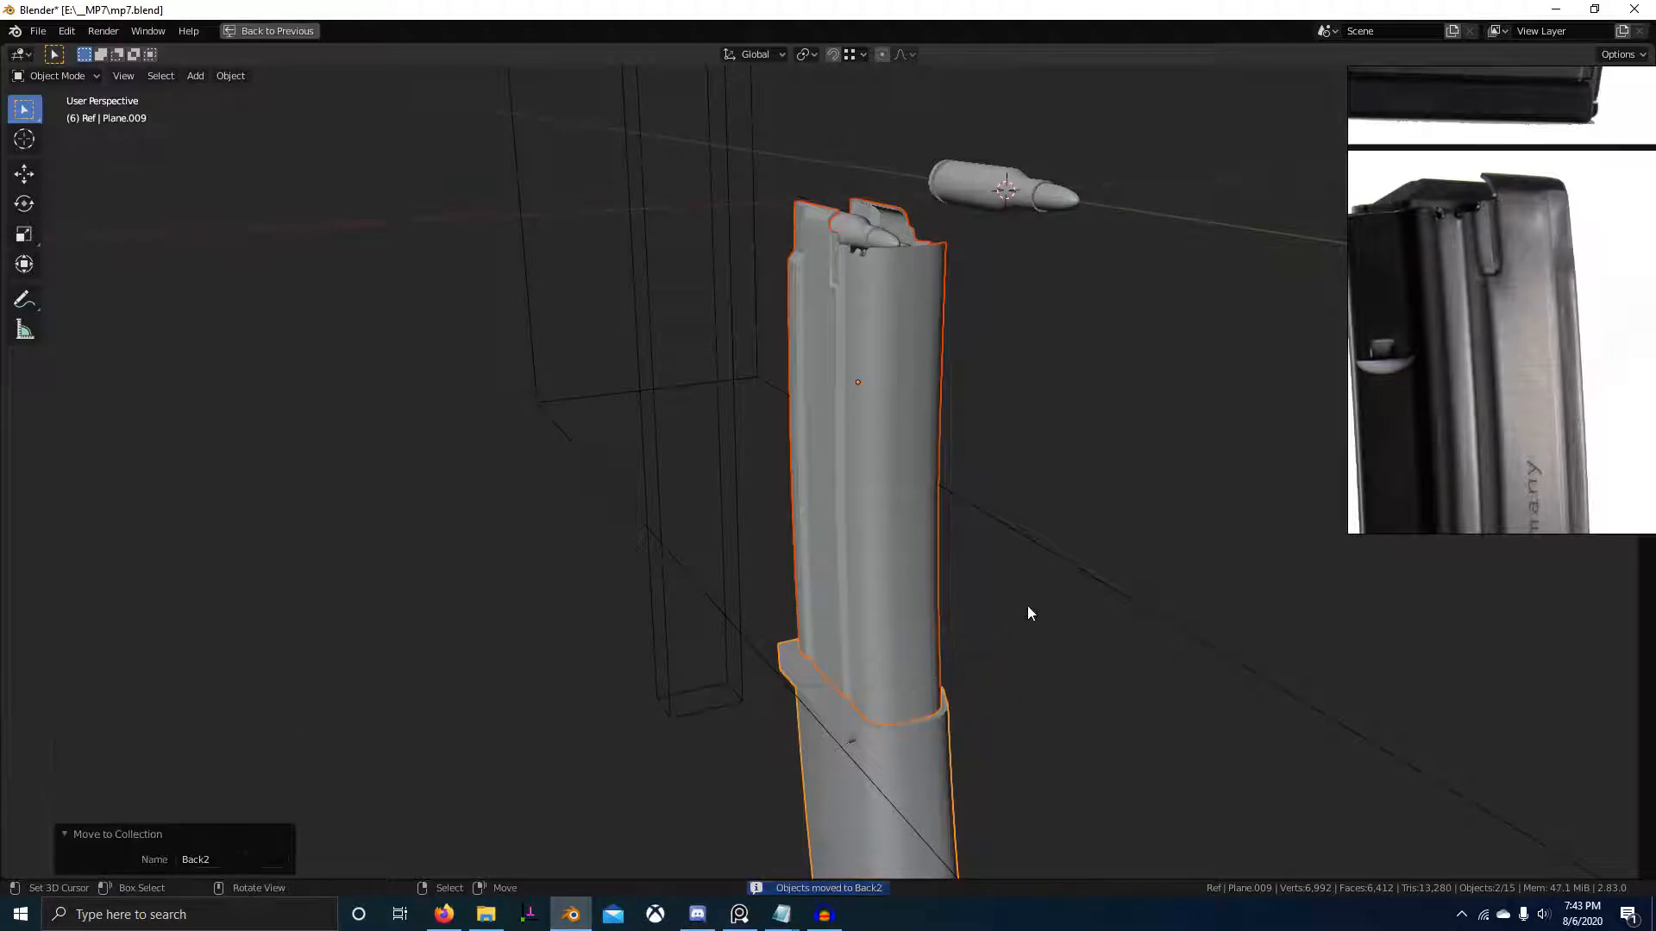
# - In Edit Mode, select all vertices on the positive X half of the upper magazine body using a wireframe top view
pyautogui.moveTo(1027, 604); pyautogui.dragTo(793, 493, button='middle')
pyautogui.click(868, 536)
pyautogui.scroll(3, 928, 610)
pyautogui.scroll(-3, 876, 554)
pyautogui.press('Tab')
pyautogui.press('Tab')
pyautogui.moveTo(796, 656); pyautogui.dragTo(654, 658, button='middle')
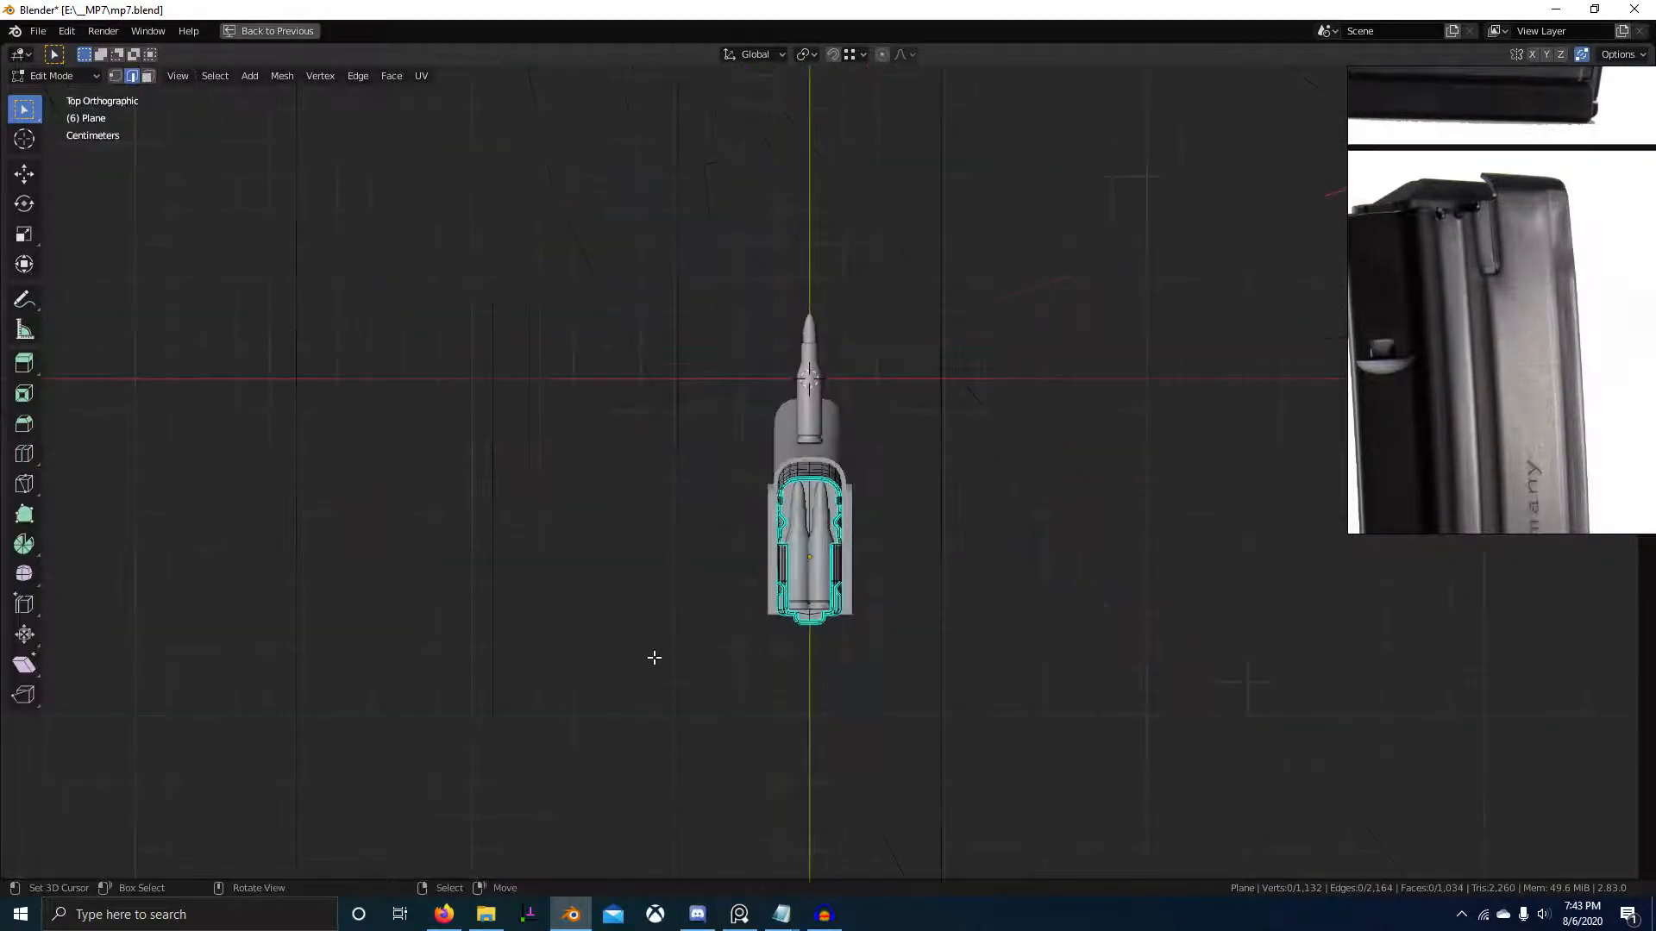
pyautogui.scroll(2, 879, 613)
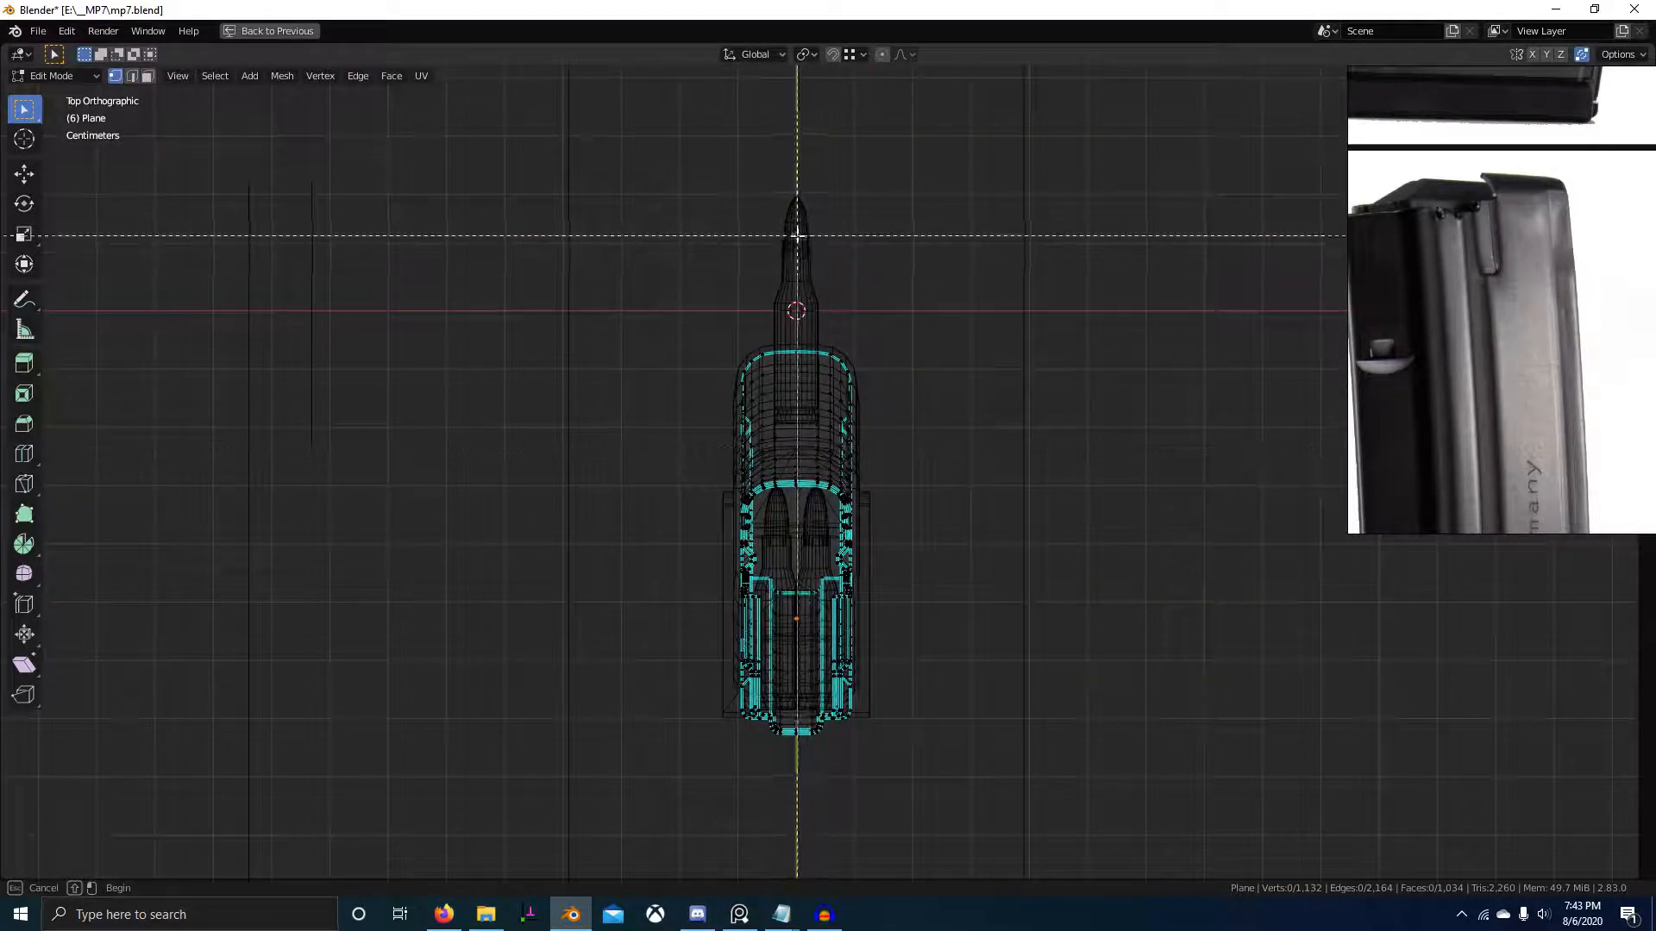
pyautogui.moveTo(799, 209); pyautogui.dragTo(974, 761)
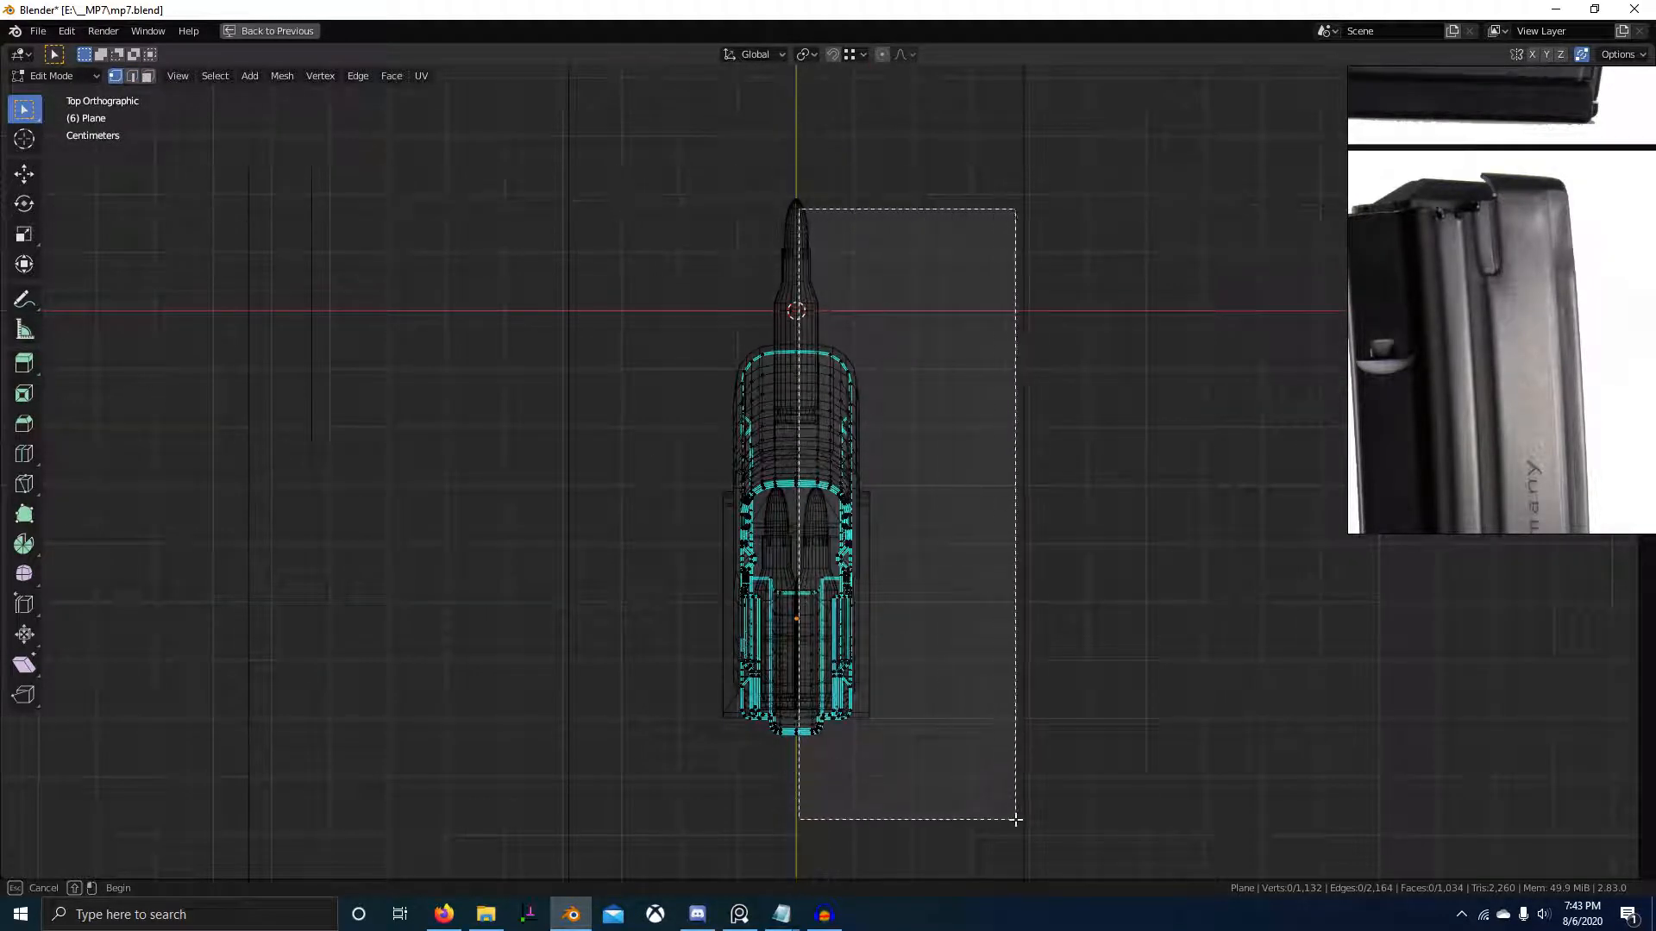
pyautogui.moveTo(1016, 820); pyautogui.dragTo(1016, 820)
pyautogui.moveTo(862, 739)
pyautogui.mouseDown(button='middle')
pyautogui.moveTo(1039, 621)
pyautogui.moveTo(916, 669)
pyautogui.moveTo(876, 734)
pyautogui.mouseUp(button='middle')
# - Shift the selected half of the magazine body along X to adjust its spacing around the bullets, then return to Object Mode
pyautogui.moveTo(883, 648); pyautogui.dragTo(802, 550, button='middle')
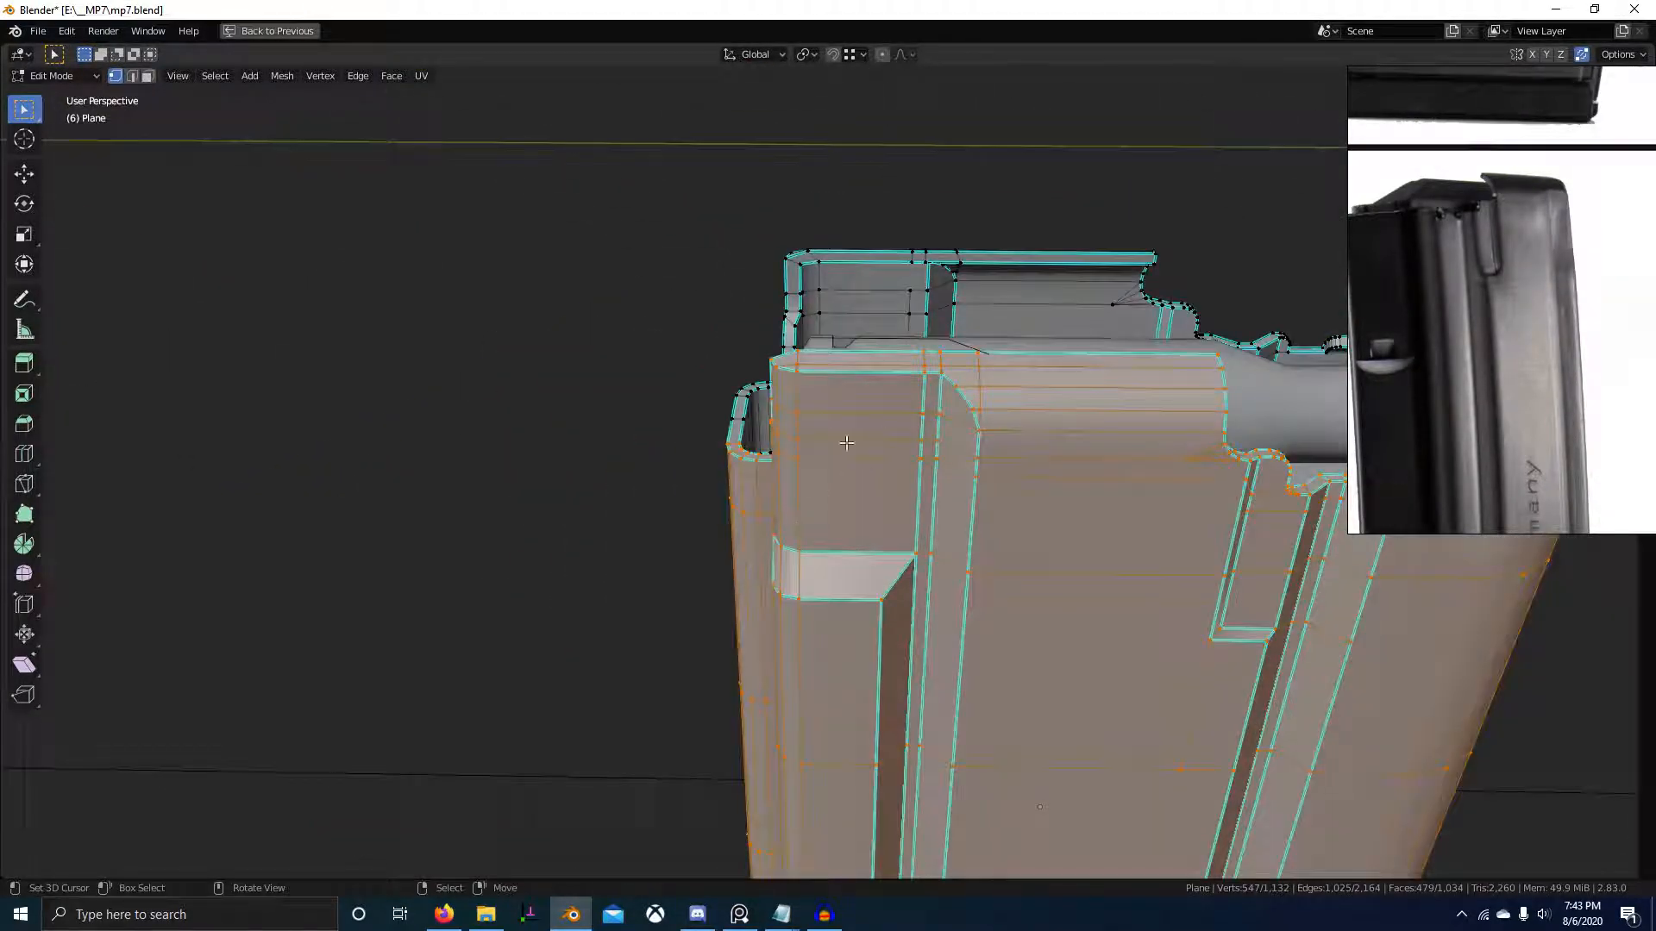
pyautogui.moveTo(846, 442); pyautogui.dragTo(1086, 627, button='middle')
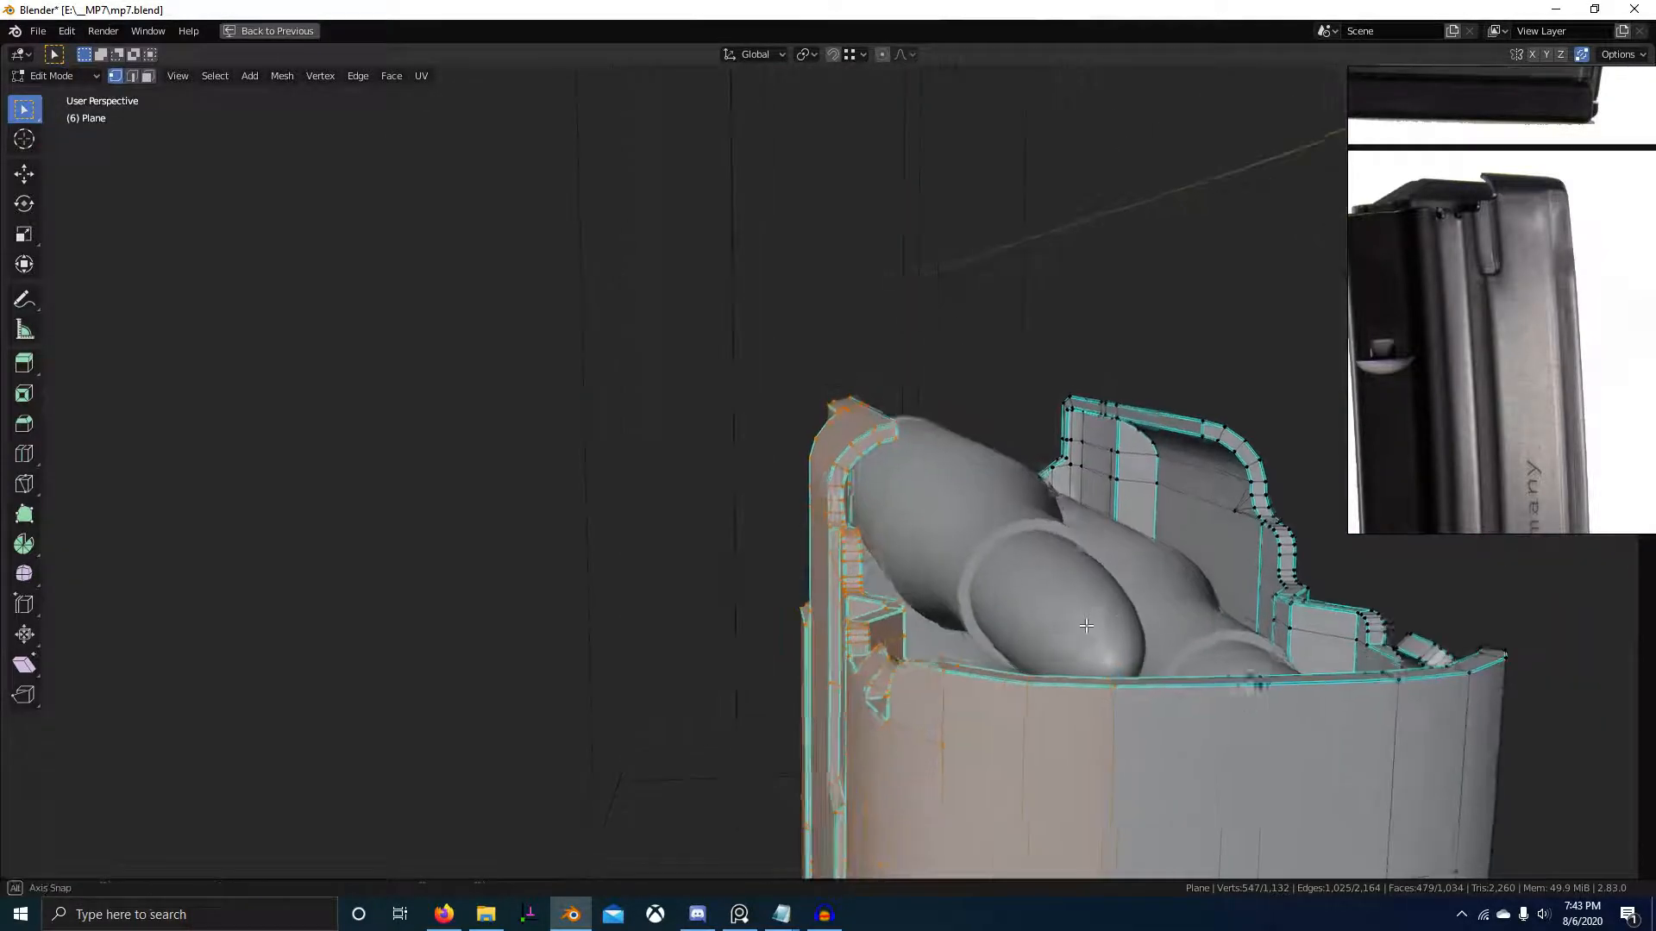
pyautogui.click(1330, 601)
pyautogui.moveTo(1330, 601); pyautogui.dragTo(1177, 606, button='middle')
pyautogui.click(768, 586)
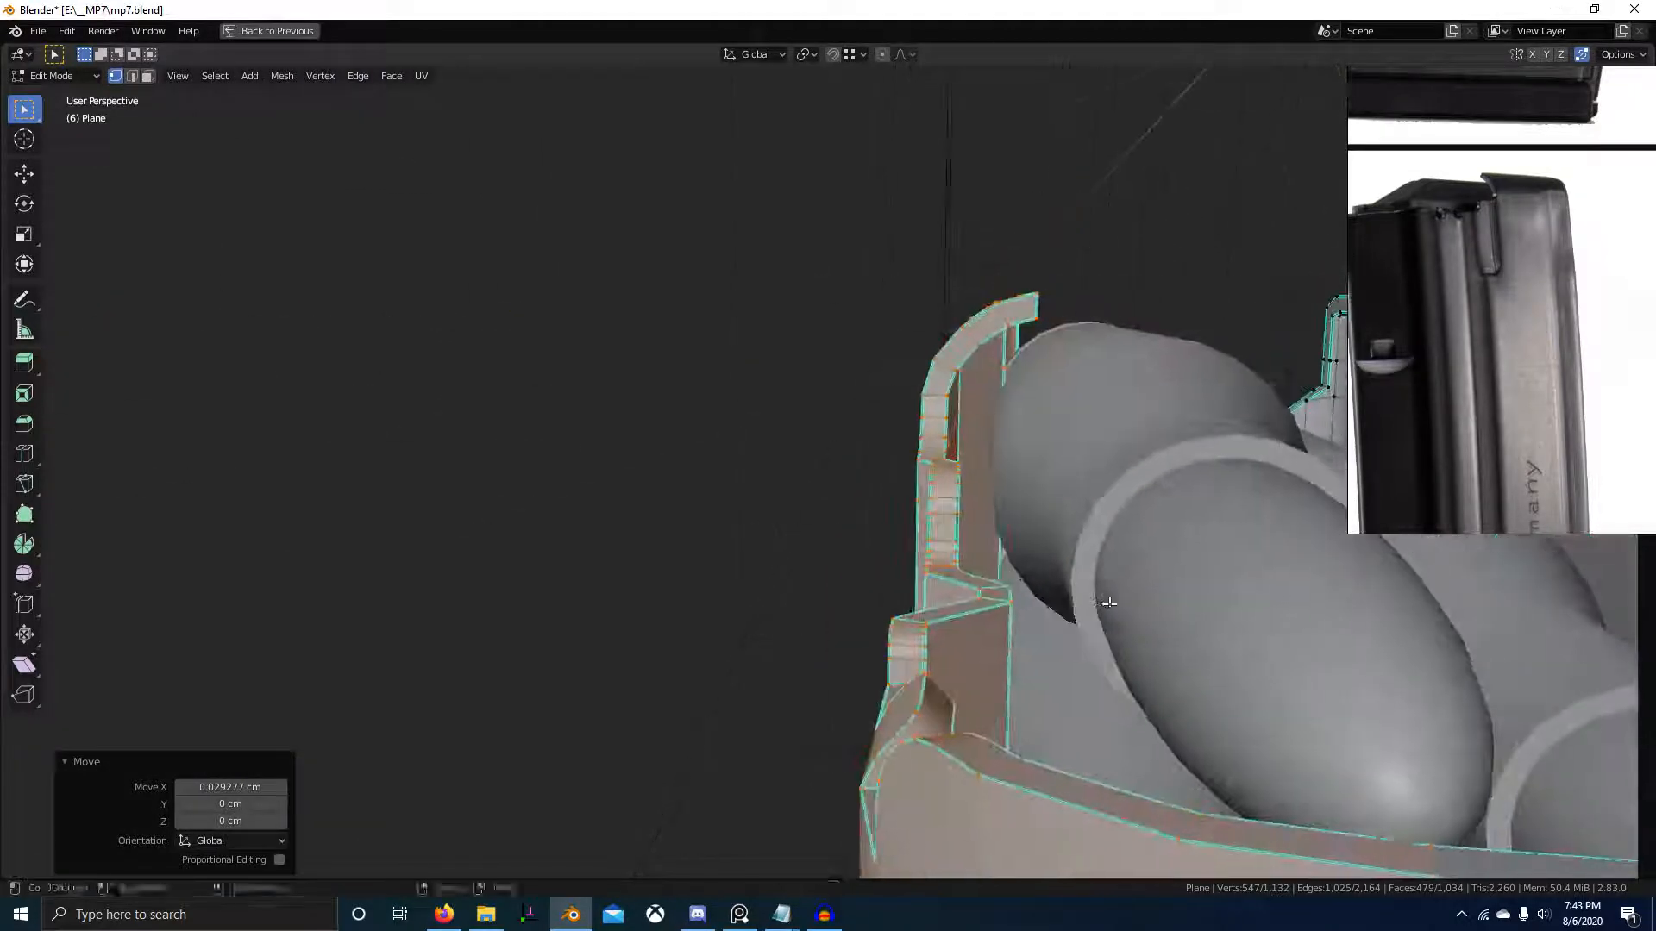
pyautogui.press('g')
pyautogui.press('x')
pyautogui.scroll(-7, 1220, 607)
pyautogui.moveTo(1078, 687); pyautogui.dragTo(1000, 696, button='middle')
pyautogui.scroll(2, 967, 627)
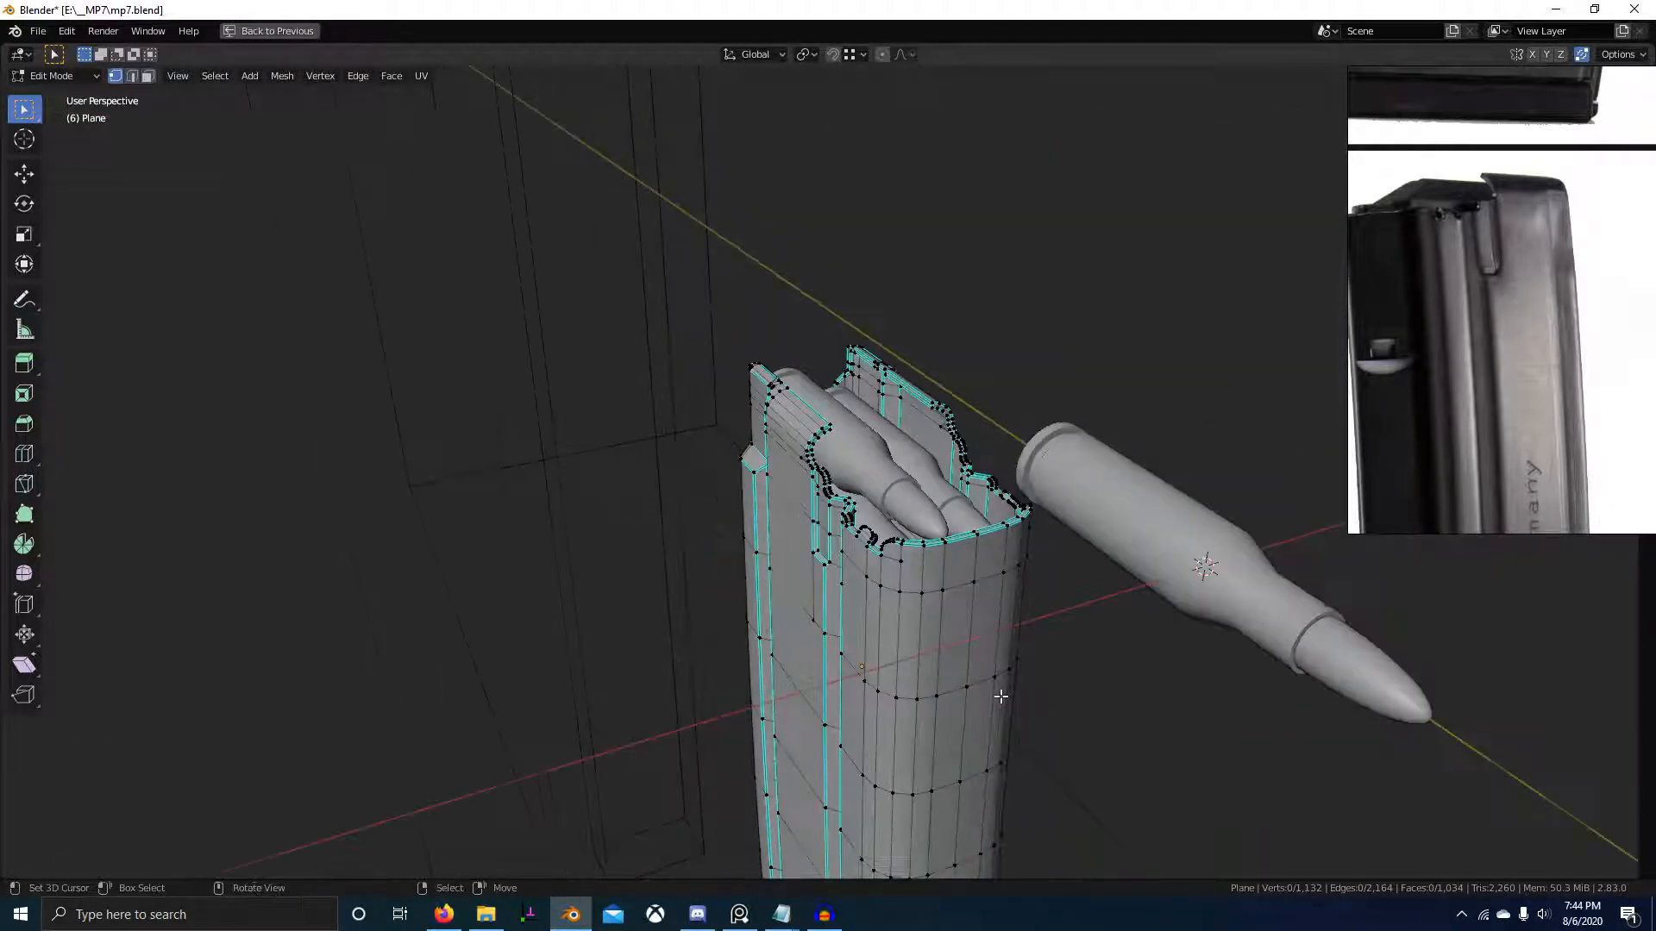
pyautogui.press('Tab')
# - Duplicate both magazine parts and their bullets, placing the copy beside the original along X
pyautogui.scroll(-4, 992, 781)
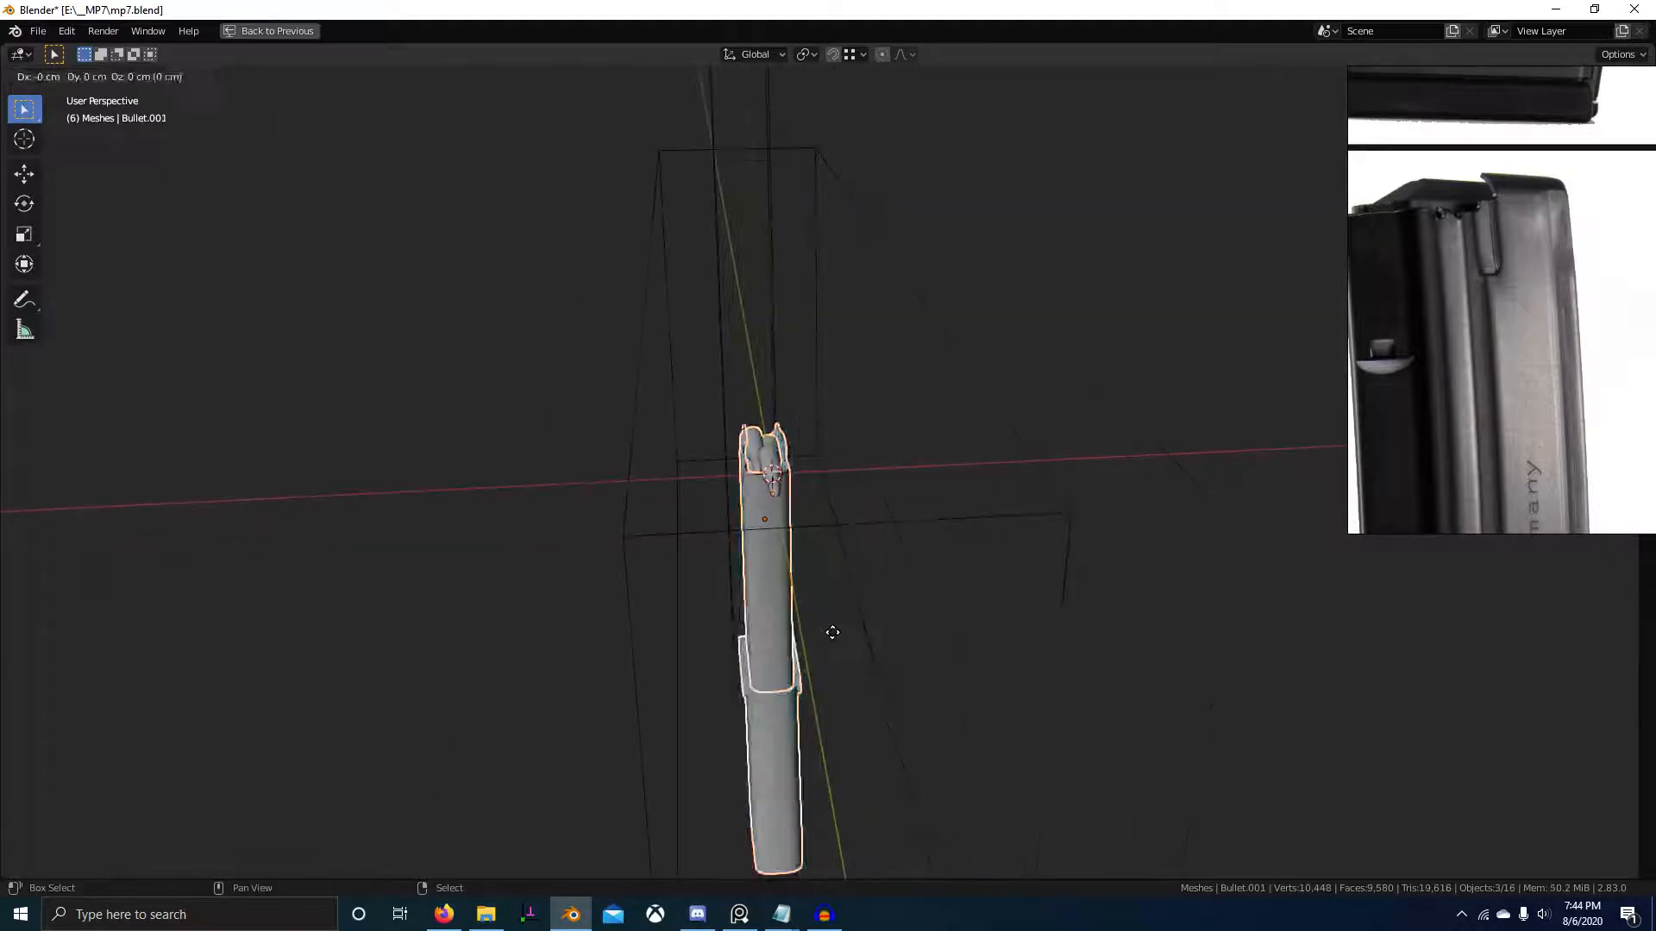
pyautogui.press('x')
pyautogui.click(1092, 642)
pyautogui.scroll(4, 1092, 641)
pyautogui.keyDown('shift'); pyautogui.moveTo(1092, 641); pyautogui.dragTo(850, 635, button='middle'); pyautogui.keyUp('shift')
# - In the duplicated upper magazine body, select all vertices on its positive X half using a wireframe top view
pyautogui.rightClick(956, 495)
pyautogui.press('Tab')
pyautogui.moveTo(931, 578)
pyautogui.mouseDown(button='middle')
pyautogui.moveTo(897, 599)
pyautogui.moveTo(883, 661)
pyautogui.mouseUp(button='middle')
pyautogui.scroll(-4, 883, 661)
pyautogui.press('KP_7')
pyautogui.hotkey('shift', 'z')
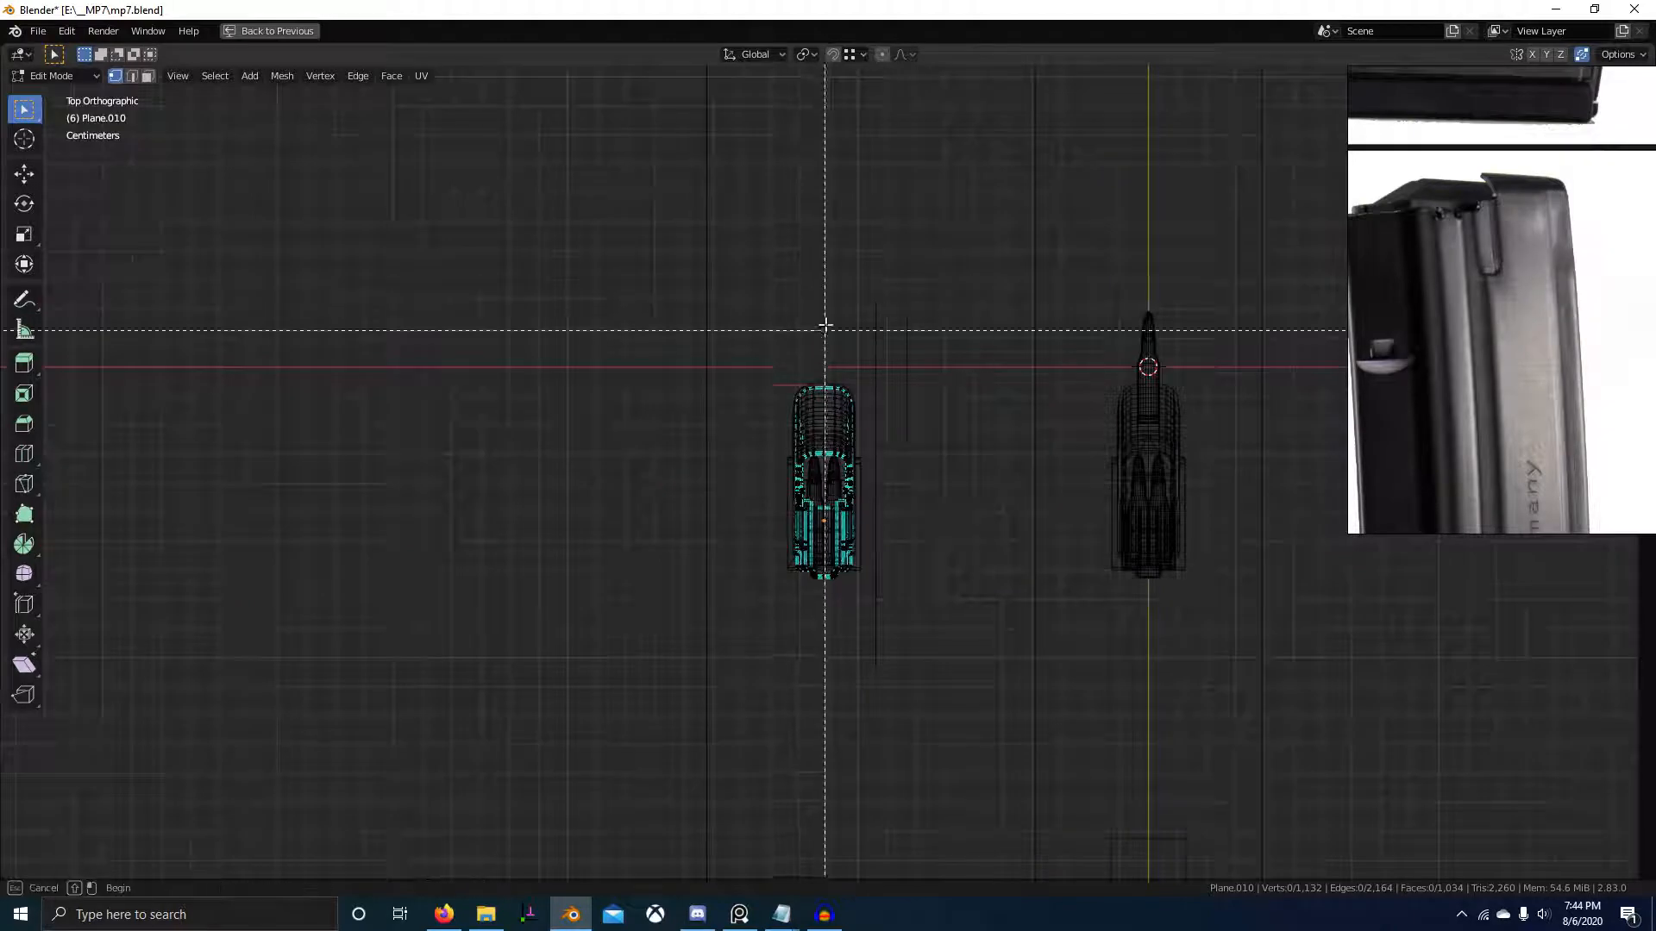
pyautogui.moveTo(1092, 746)
pyautogui.mouseDown(button='middle')
pyautogui.moveTo(935, 483)
pyautogui.moveTo(914, 508)
pyautogui.moveTo(829, 466)
pyautogui.moveTo(802, 566)
pyautogui.mouseUp(button='middle')
pyautogui.hotkey('shift', 'z')
pyautogui.scroll(5, 1005, 576)
pyautogui.scroll(4, 896, 517)
# - Try moving the copy's selected half inward along X by about 0.15 cm
pyautogui.press('g')
pyautogui.press('x')
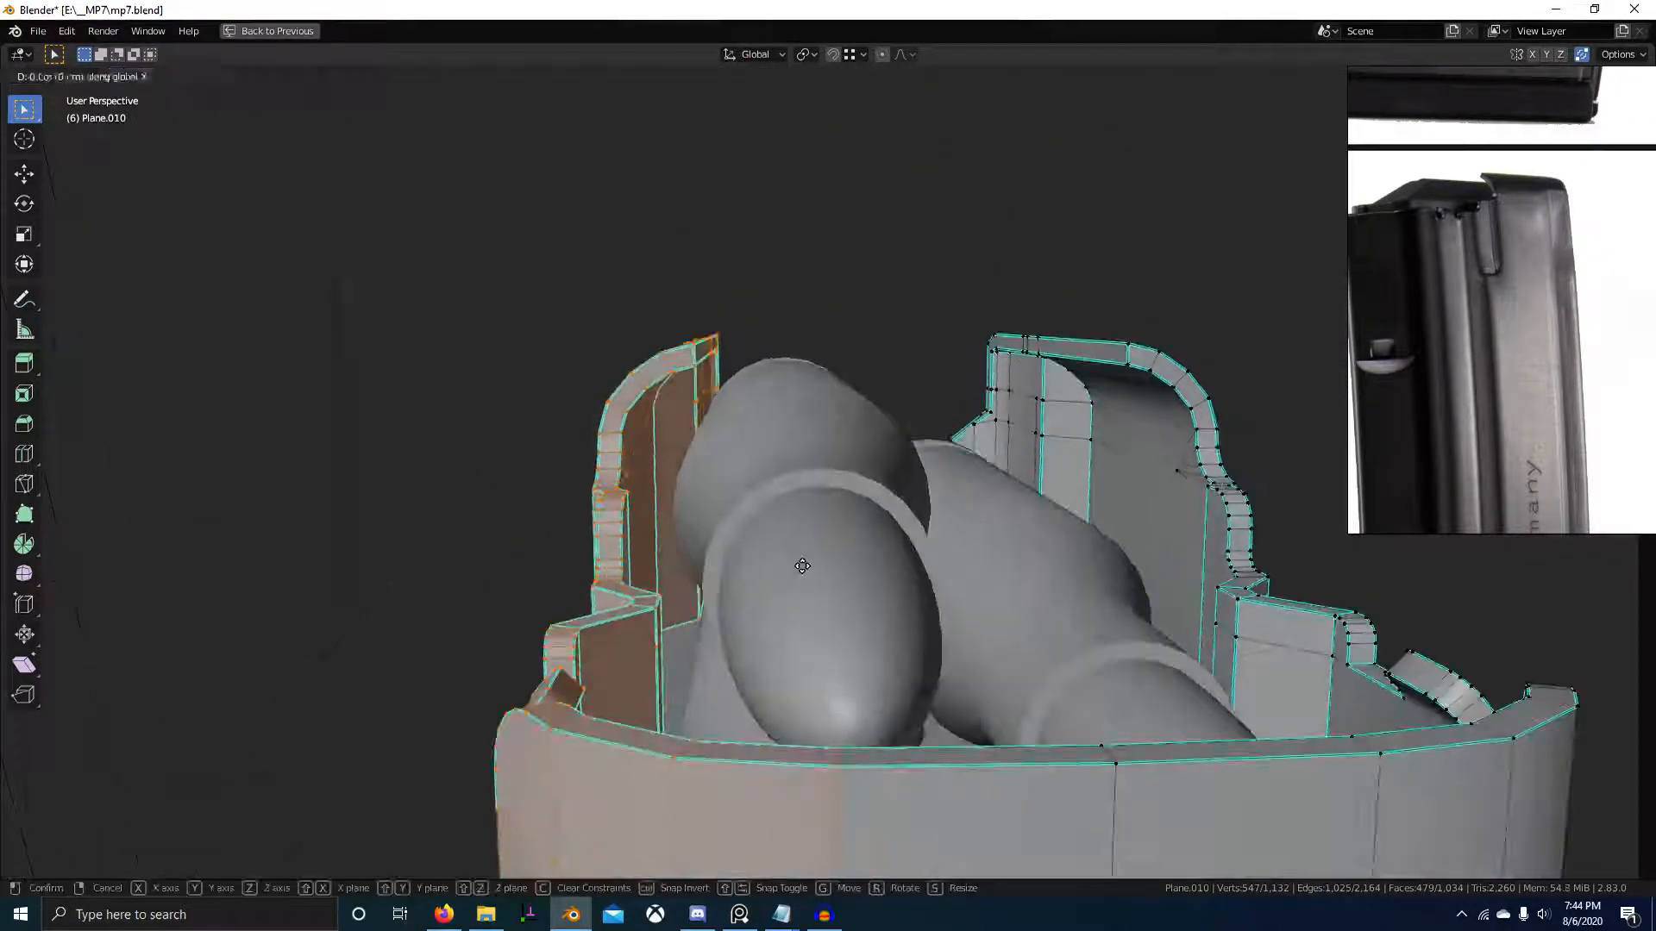
pyautogui.click(1207, 584)
pyautogui.scroll(6, 836, 628)
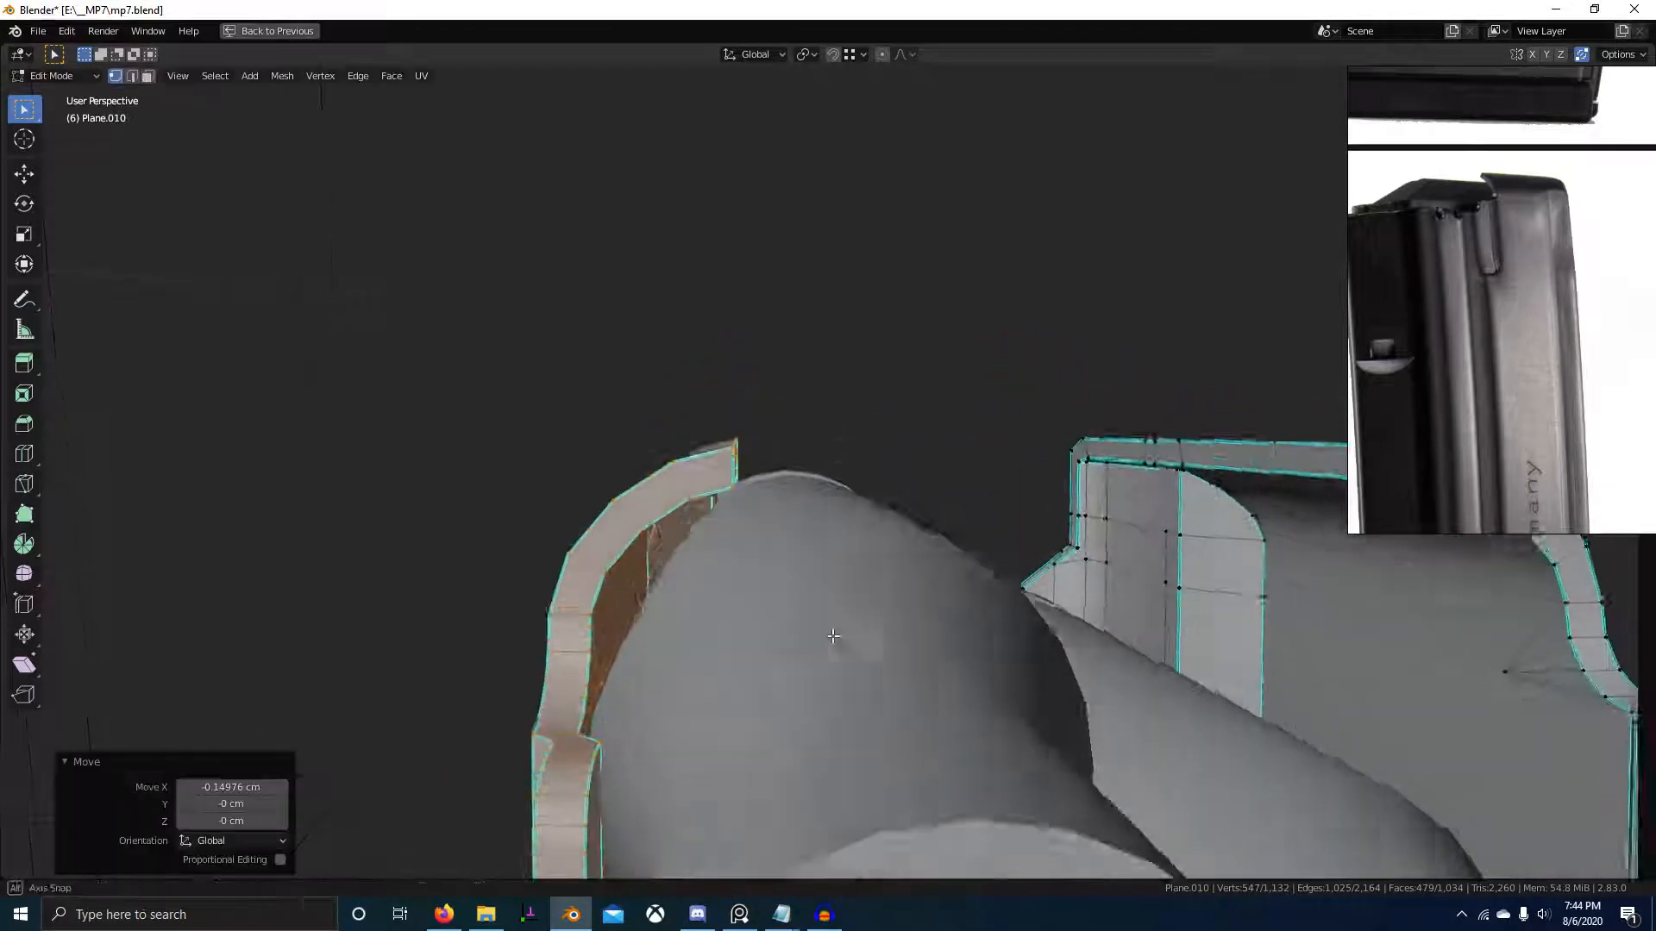
pyautogui.moveTo(692, 726); pyautogui.dragTo(792, 730, button='middle')
# - Move the copy's selected half inward along X by about 0.12 cm to narrow the magazine around the bullets
pyautogui.press('g')
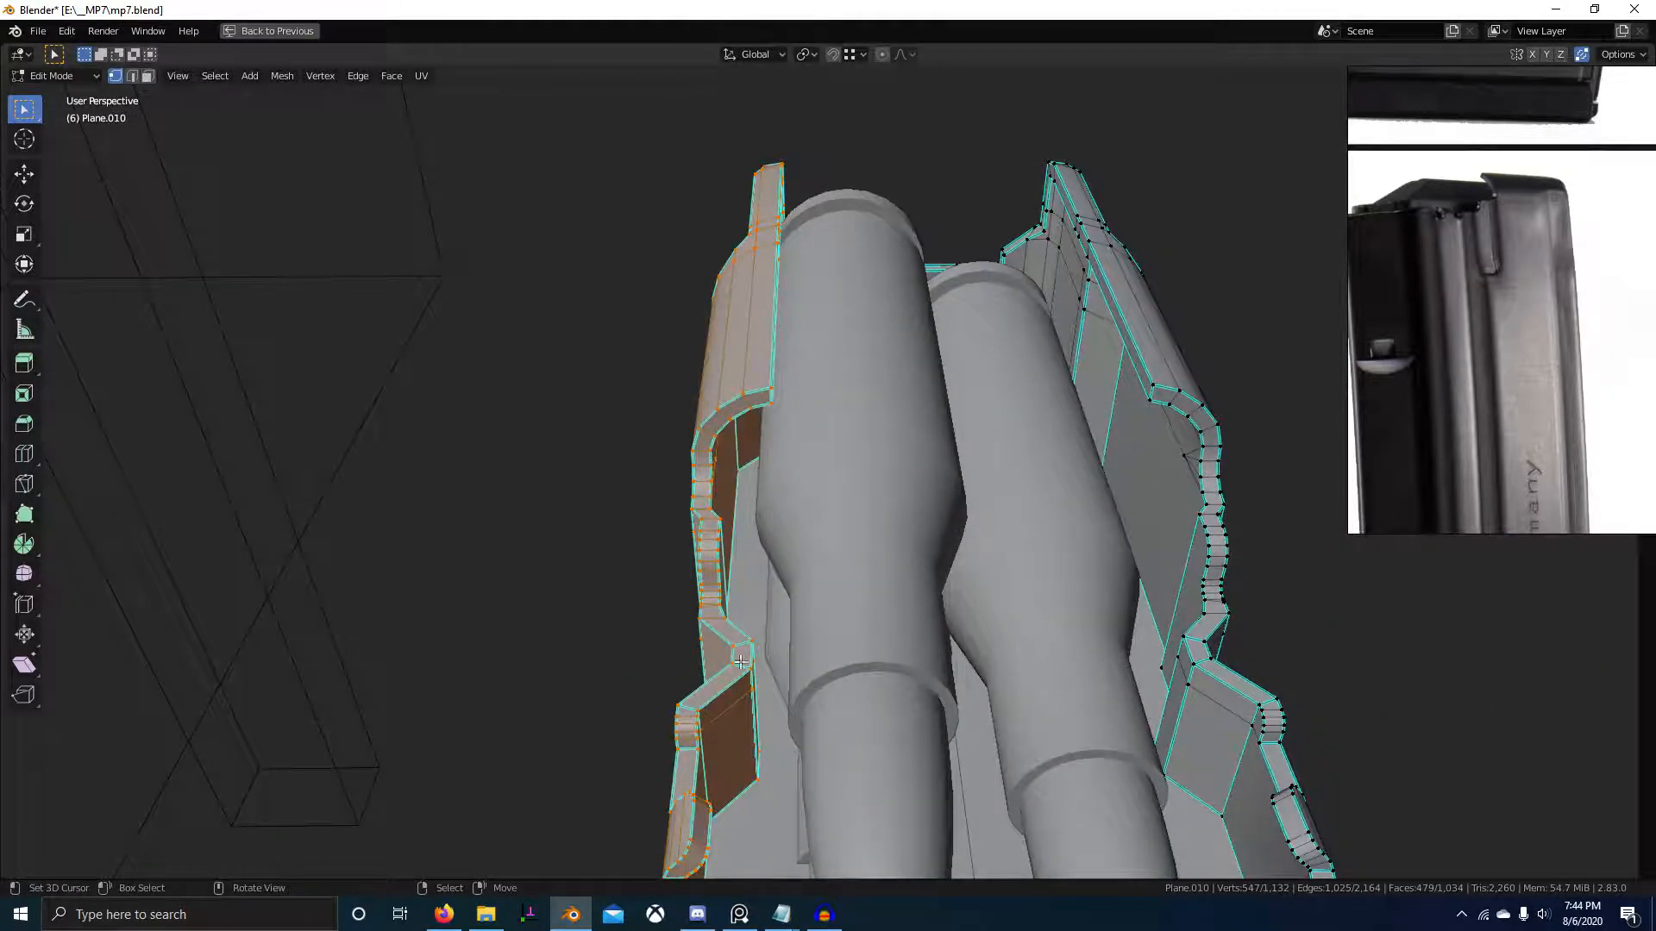
pyautogui.moveTo(741, 661); pyautogui.dragTo(765, 586, button='middle')
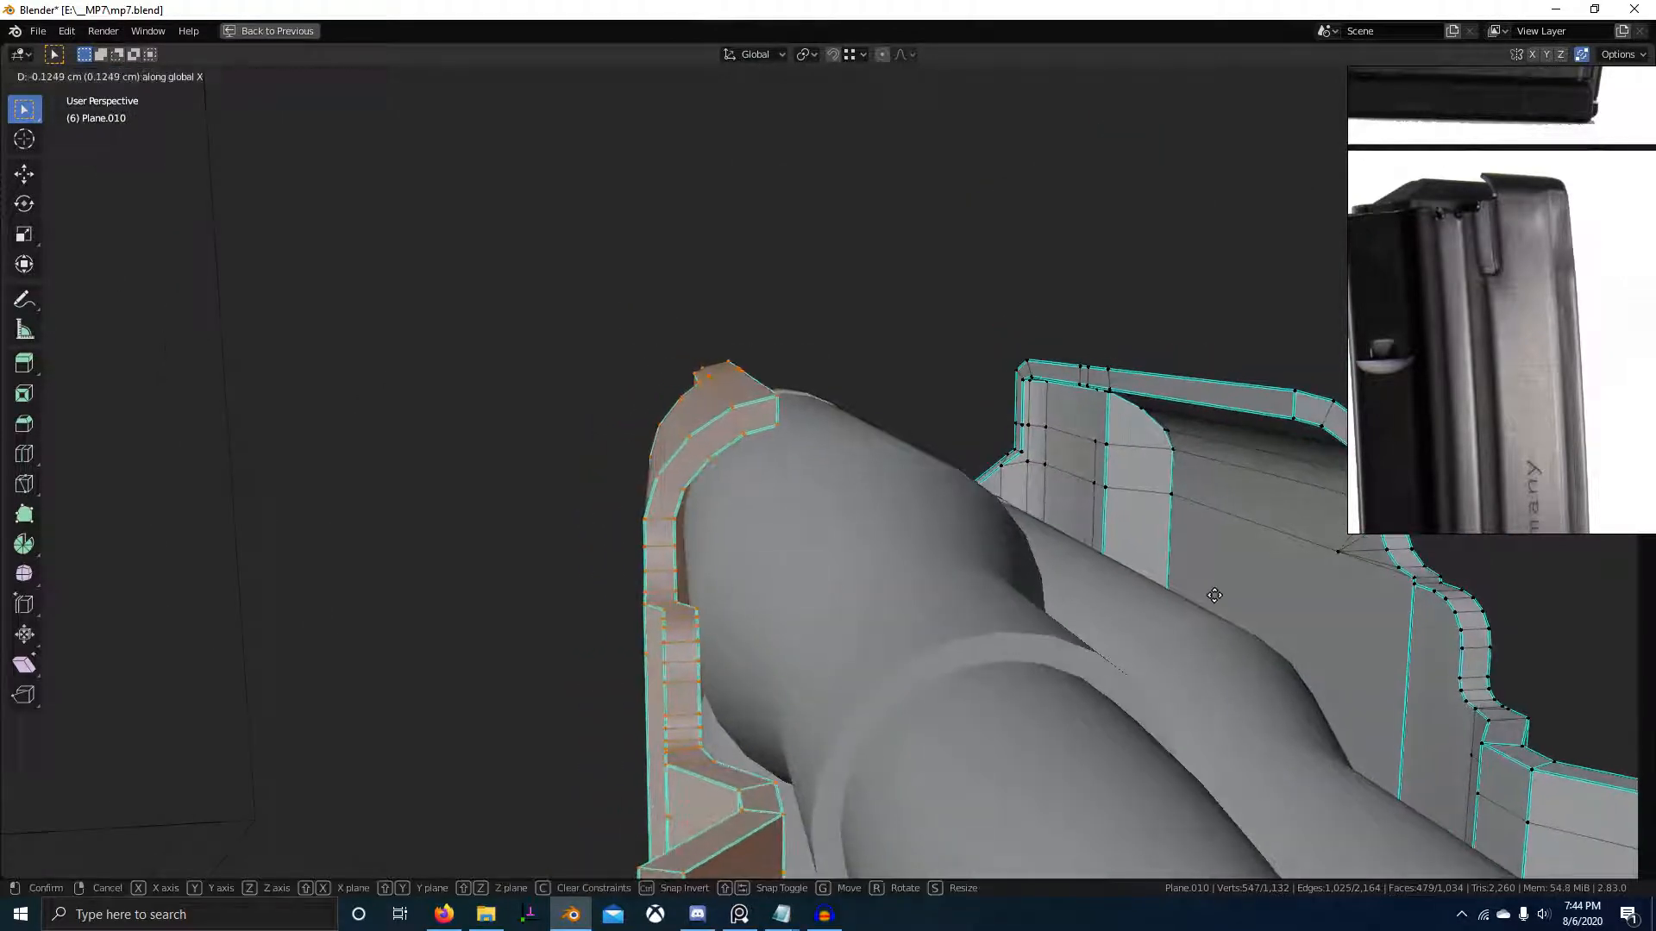
pyautogui.click(1214, 595)
pyautogui.moveTo(1214, 595); pyautogui.dragTo(957, 681, button='middle')
pyautogui.hotkey('alt', 'a')
# - Select the duplicated magazine's bullets in Object Mode and raise them about 0.13 cm along Z
pyautogui.scroll(3, 882, 535)
pyautogui.press('Tab')
pyautogui.rightClick(882, 535)
pyautogui.moveTo(882, 535); pyautogui.dragTo(1146, 466, button='middle')
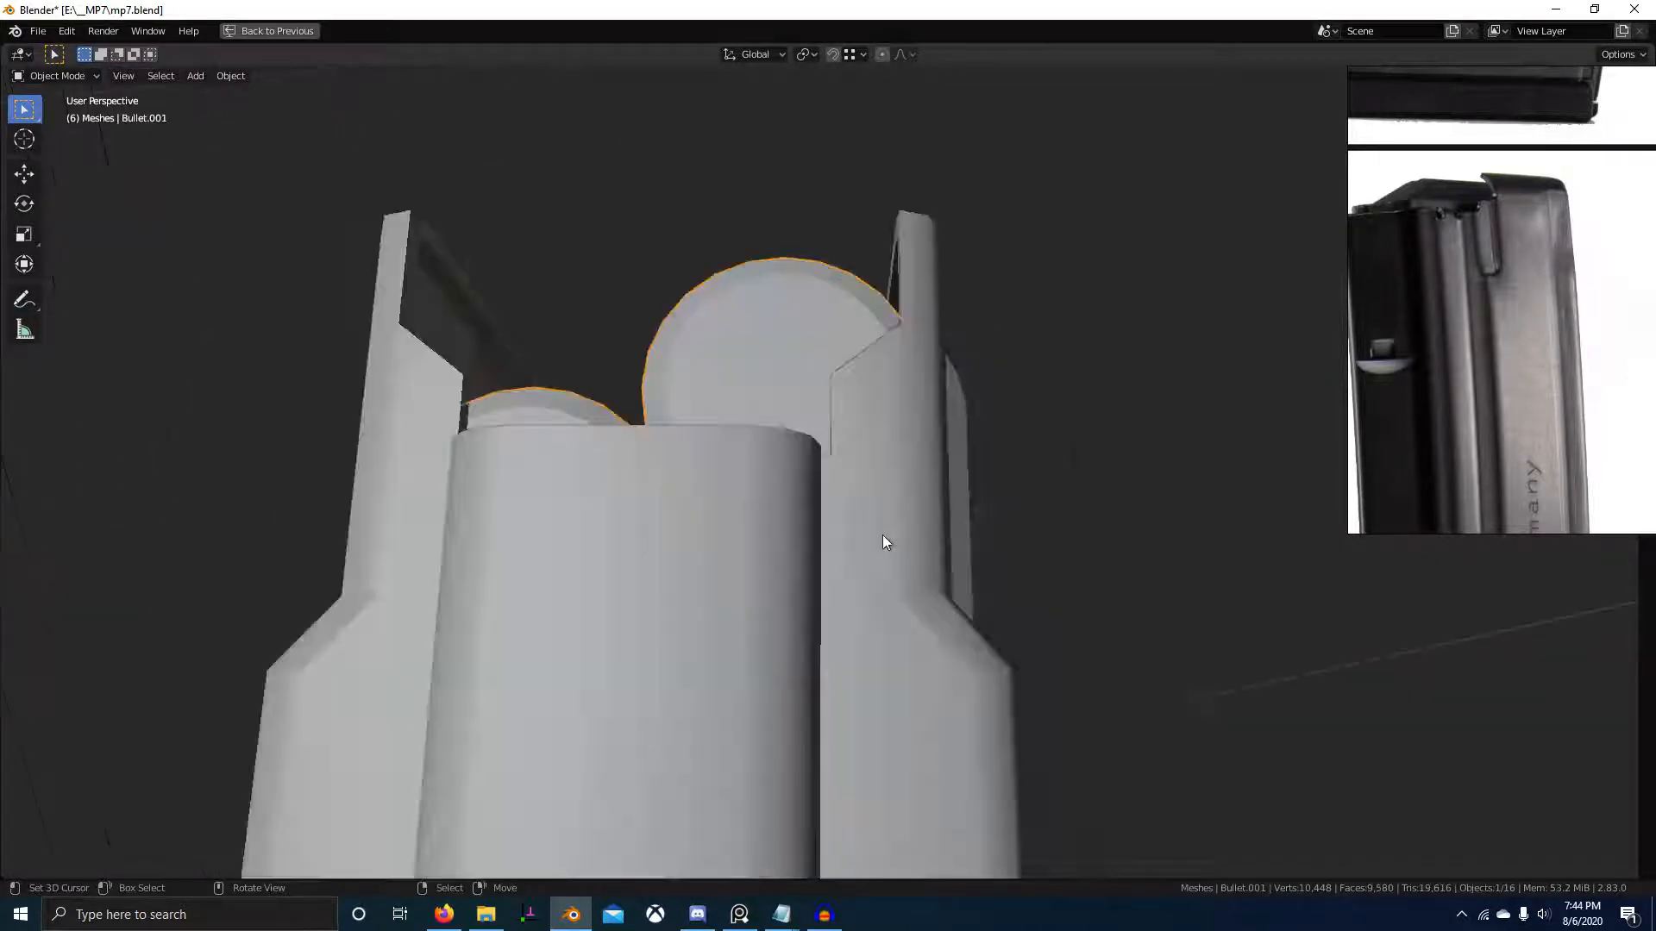
pyautogui.press('KP_1')
pyautogui.scroll(5, 991, 553)
pyautogui.press('g')
pyautogui.press('z')
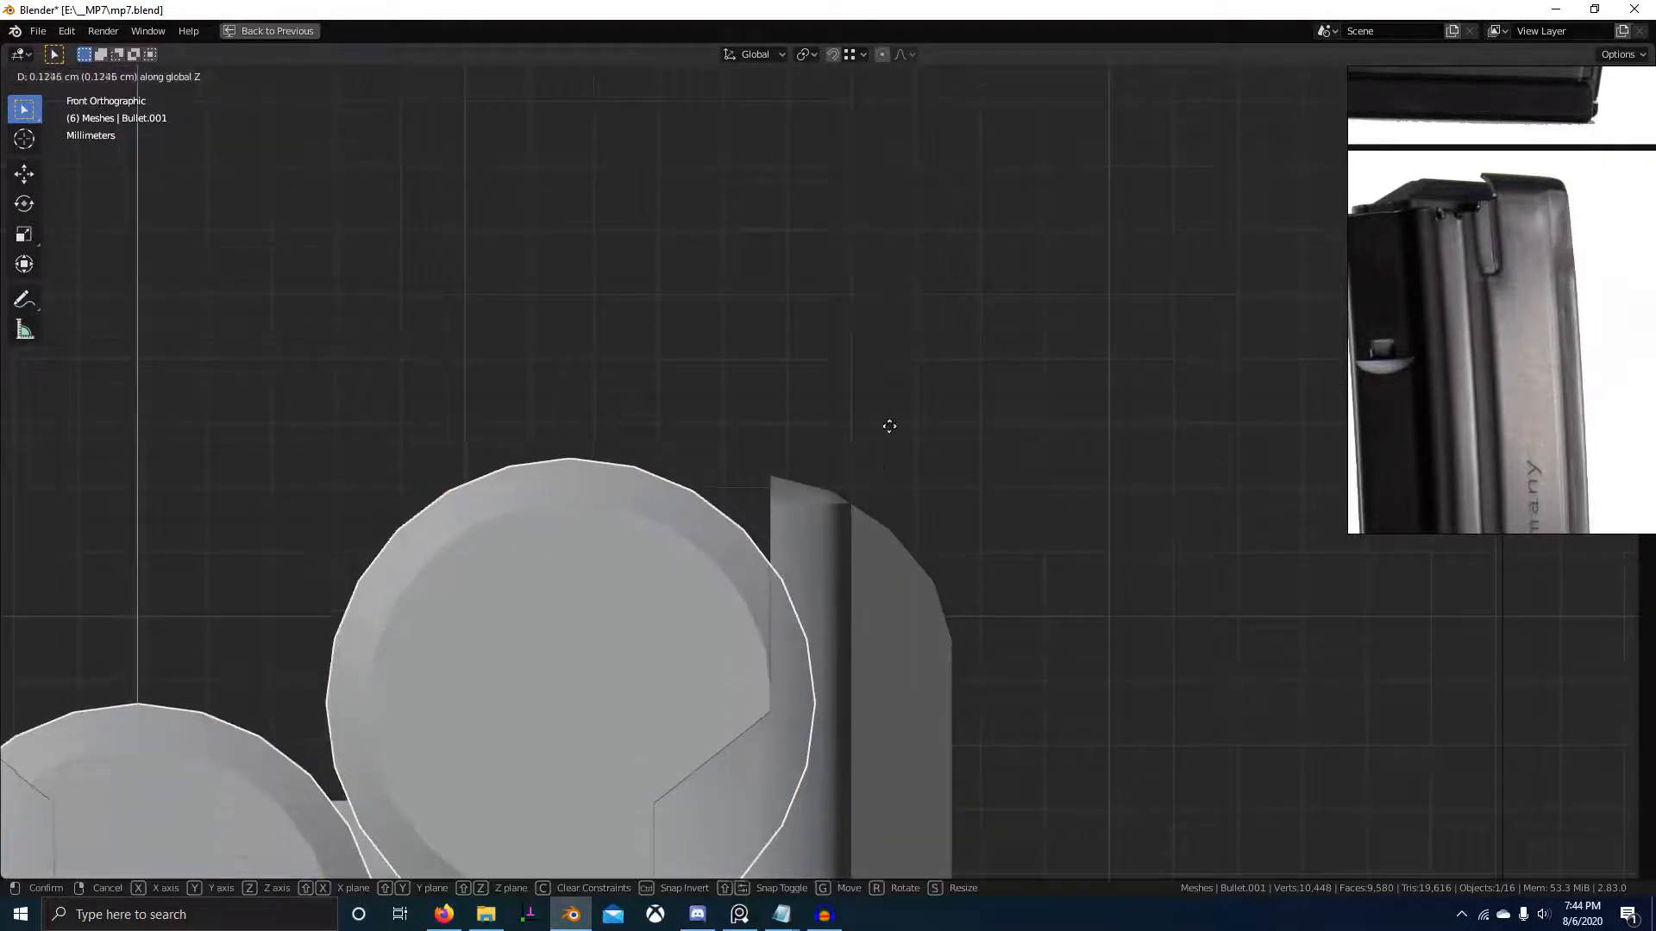
pyautogui.click(904, 412)
pyautogui.moveTo(904, 412); pyautogui.dragTo(975, 659, button='middle')
pyautogui.press('KP_3')
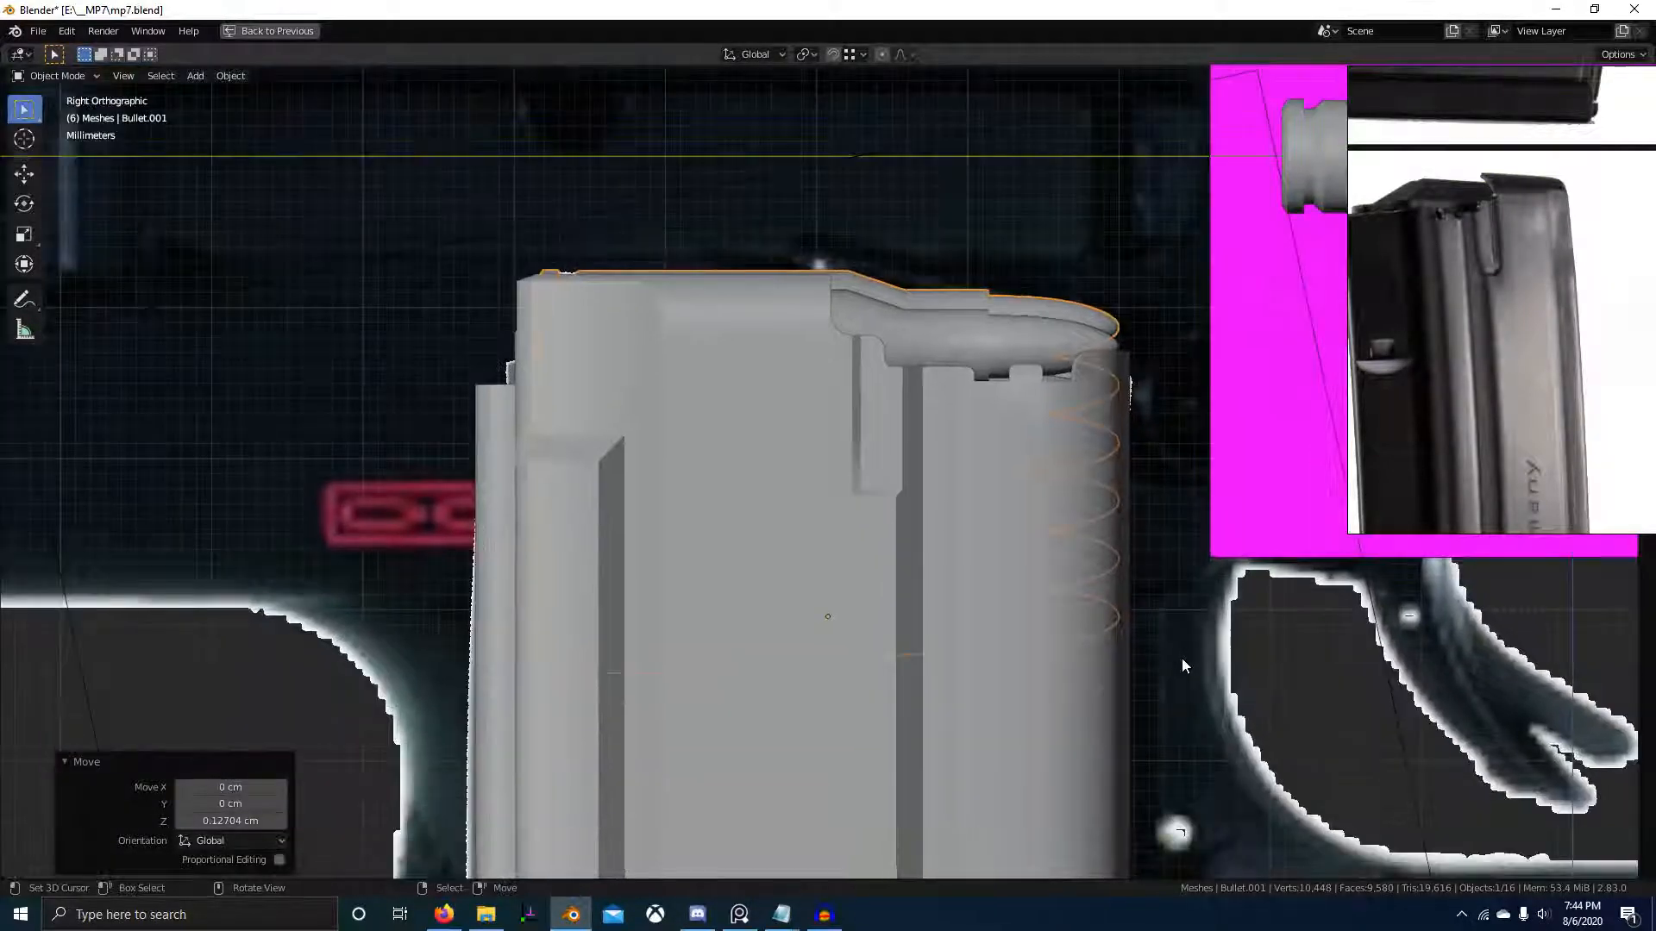
# - Switch to PureRef and compare the reference photos of the whole magazine
pyautogui.hotkey('alt', 'Tab')
pyautogui.click(597, 343)
pyautogui.scroll(-10, 1530, 366)
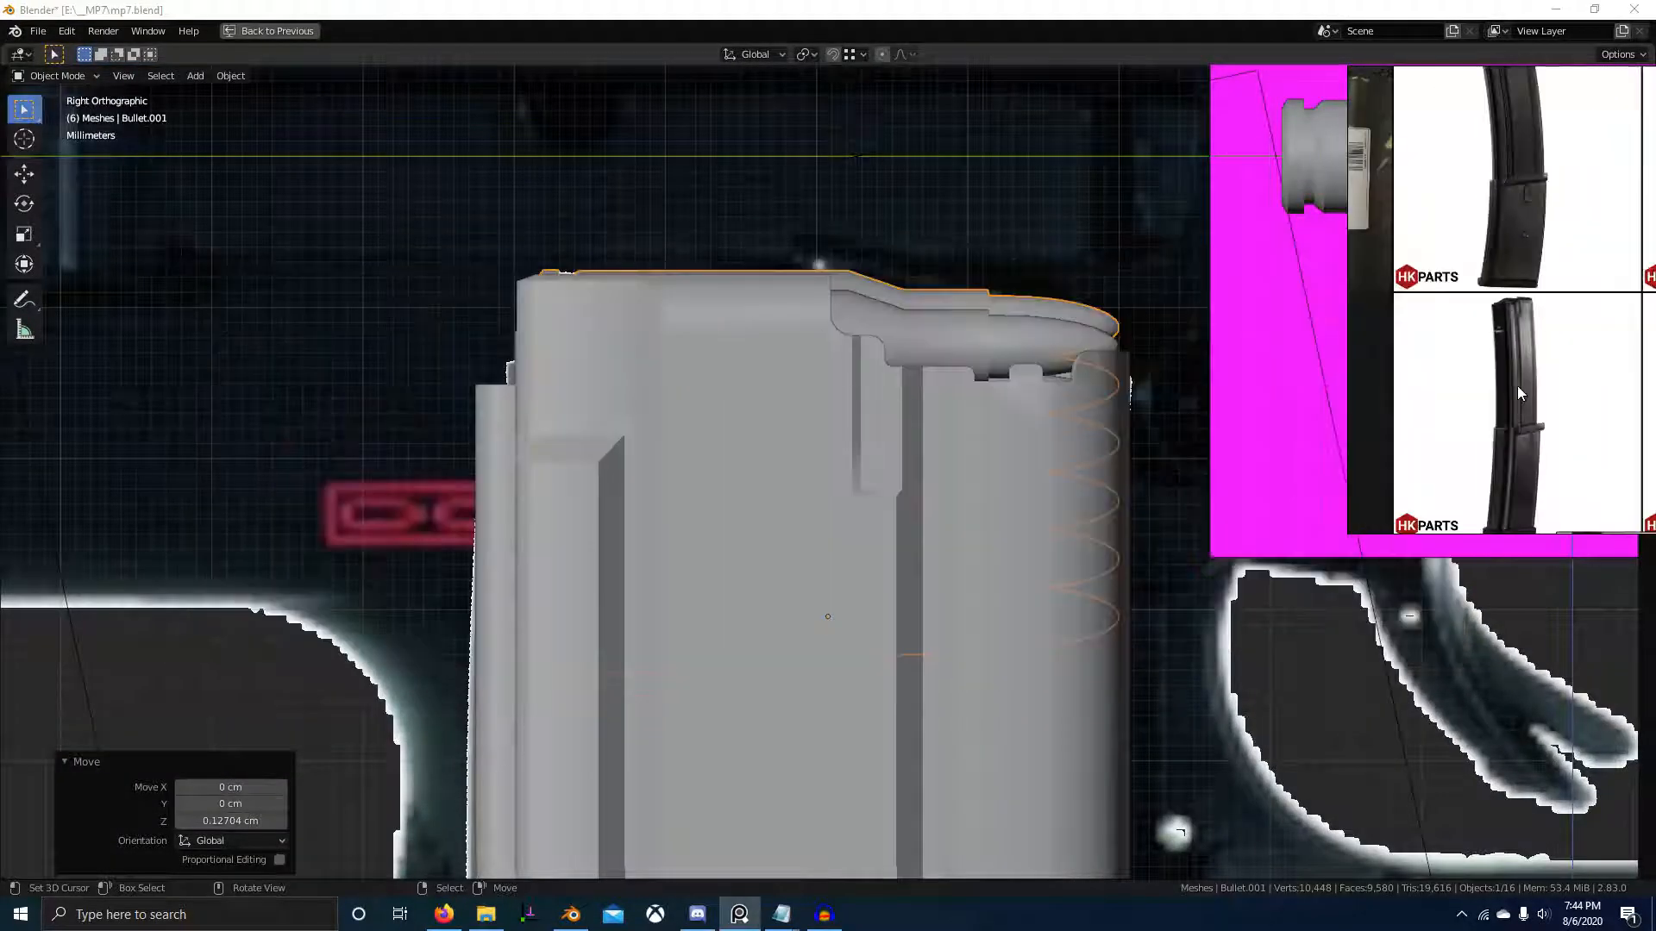
pyautogui.scroll(-1, 1414, 356)
pyautogui.scroll(-8, 1155, 438)
# - Delete the magenta bullet reference image in the right orthographic view of the weapon
pyautogui.moveTo(1149, 445); pyautogui.dragTo(901, 472, button='middle')
pyautogui.press('KP_3')
pyautogui.click(906, 471)
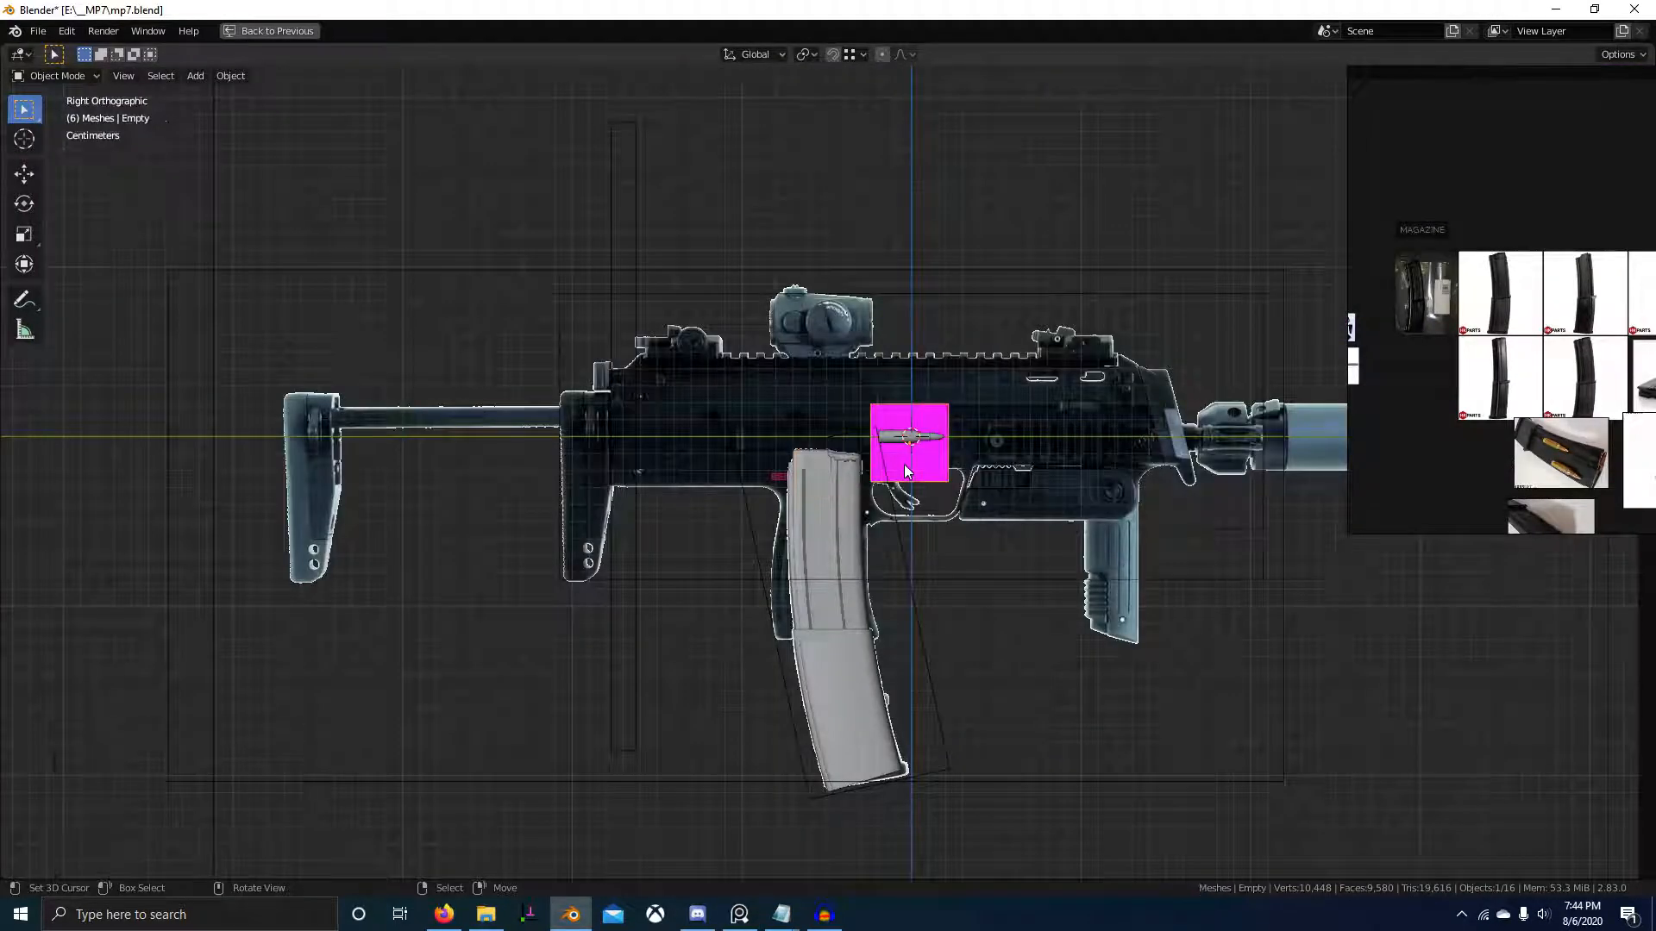
pyautogui.press('x')
pyautogui.click(1006, 494)
pyautogui.scroll(1, 1179, 445)
pyautogui.scroll(-5, 1485, 442)
pyautogui.scroll(5, 1446, 431)
# - Switch to PureRef and look through the weapon and magazine reference photos for the magazine's proportions
pyautogui.click(1444, 430)
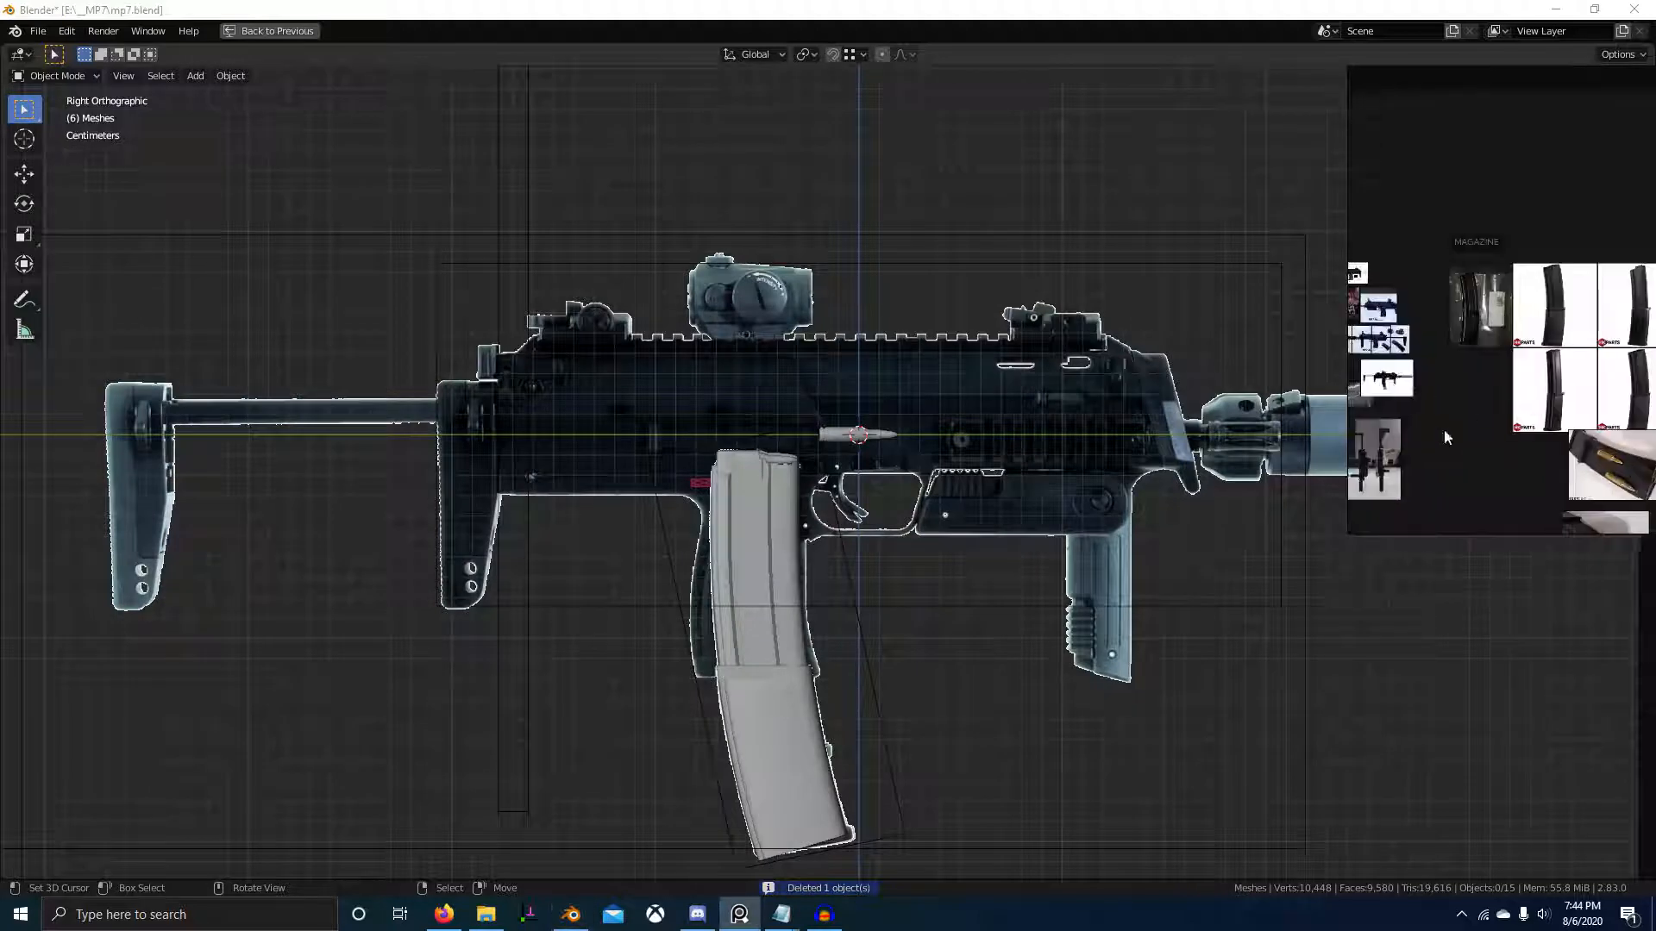
pyautogui.scroll(4, 1483, 440)
pyautogui.moveTo(1444, 432); pyautogui.dragTo(1585, 443, button='middle')
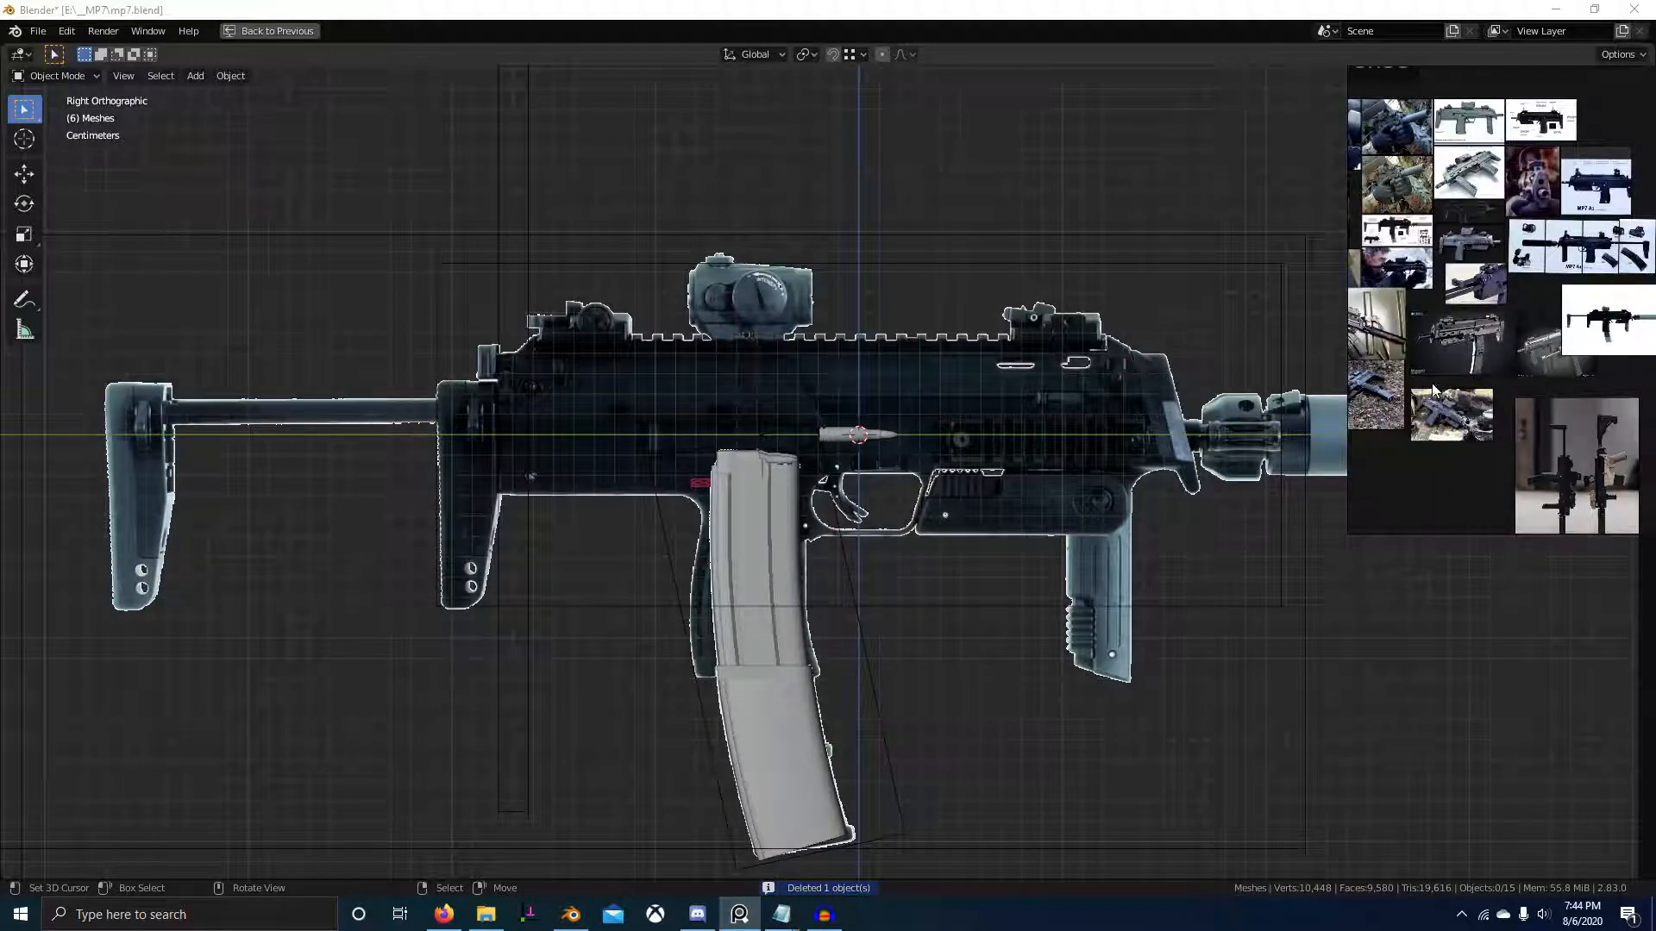
pyautogui.scroll(-6, 1432, 391)
pyautogui.moveTo(1431, 390); pyautogui.dragTo(1525, 448, button='middle')
pyautogui.scroll(8, 1423, 357)
pyautogui.moveTo(1423, 358); pyautogui.dragTo(1486, 380, button='middle')
pyautogui.scroll(3, 1470, 422)
pyautogui.scroll(3, 1380, 388)
pyautogui.moveTo(1379, 388); pyautogui.dragTo(1571, 454, button='middle')
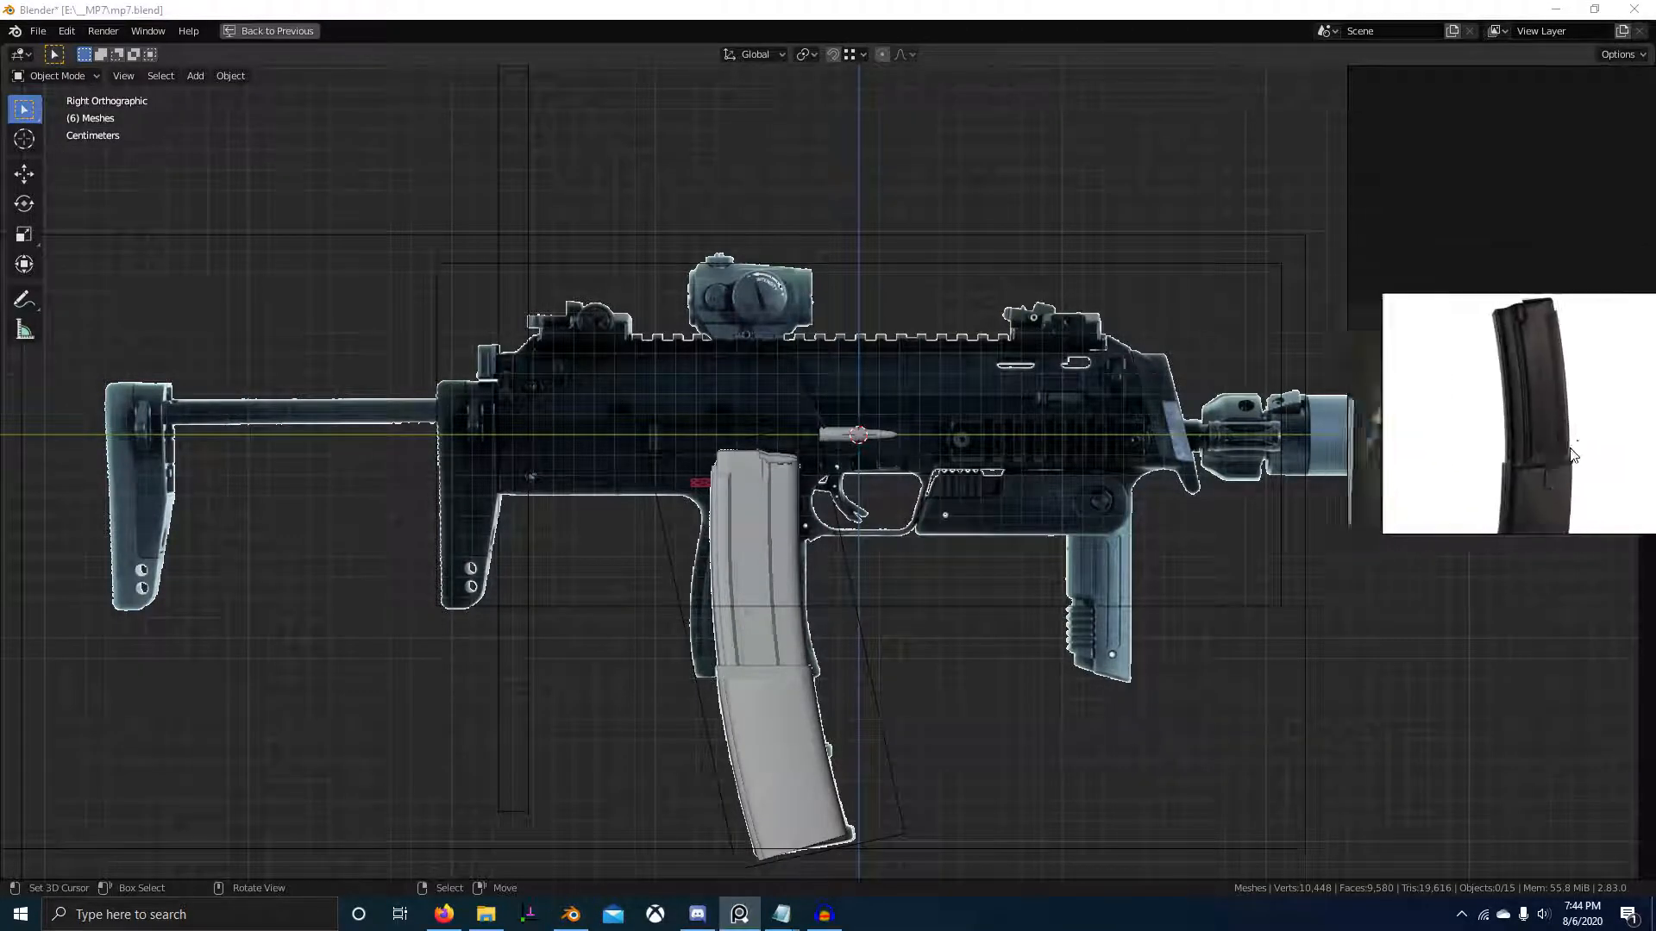
pyautogui.scroll(5, 1569, 423)
pyautogui.moveTo(1457, 194); pyautogui.dragTo(1507, 304, button='middle')
pyautogui.scroll(-8, 1544, 358)
pyautogui.moveTo(1539, 366); pyautogui.dragTo(1649, 333, button='middle')
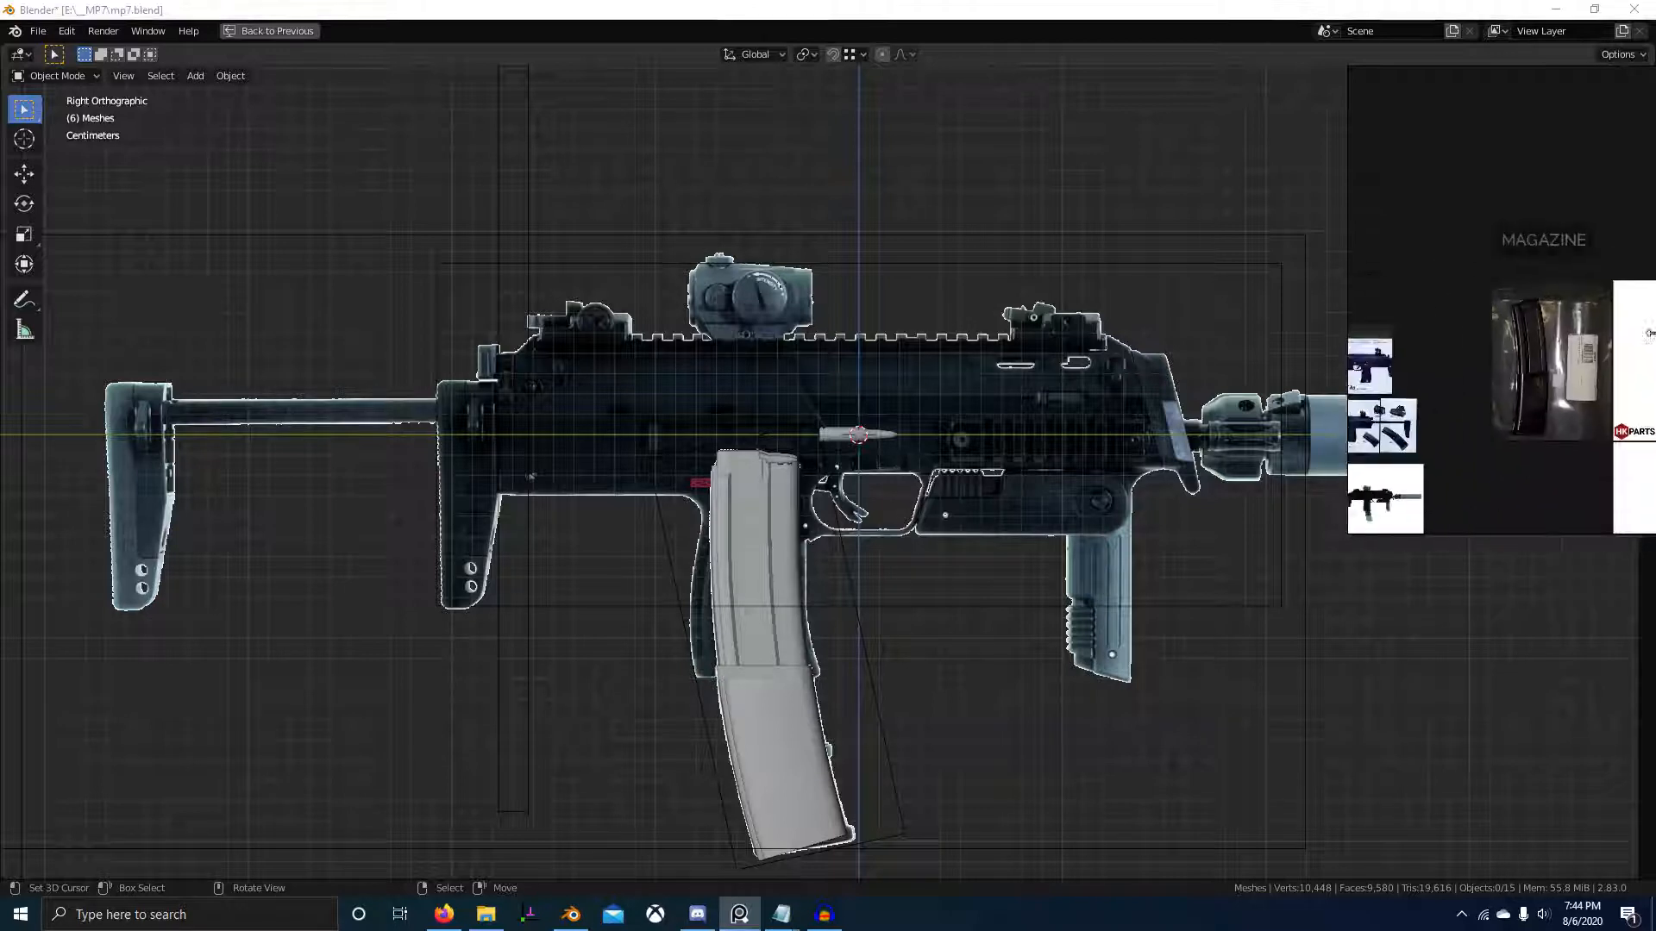
# - Examine the close-up photo of the loaded magazine's feed end and its exposed bullets
pyautogui.moveTo(1586, 526); pyautogui.dragTo(1472, 198, button='middle')
pyautogui.scroll(-5, 1630, 320)
pyautogui.moveTo(1629, 321); pyautogui.dragTo(1440, 354, button='middle')
pyautogui.scroll(6, 1525, 279)
pyautogui.moveTo(1453, 453); pyautogui.dragTo(1541, 303, button='middle')
pyautogui.scroll(8, 1528, 396)
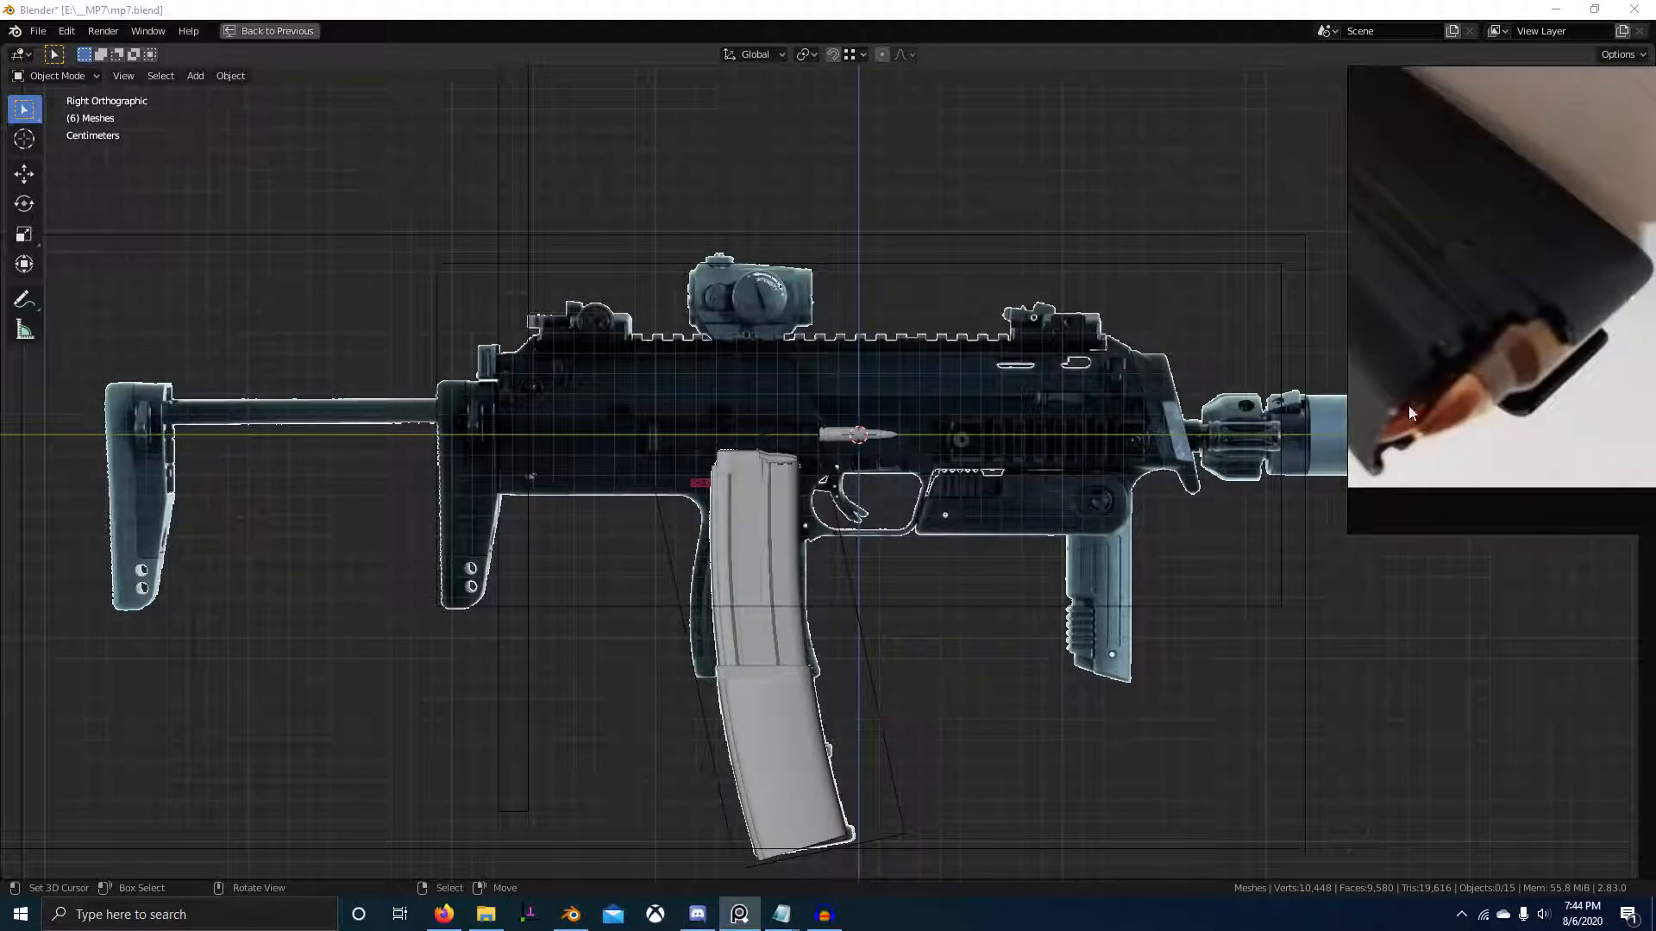
pyautogui.moveTo(1411, 414); pyautogui.dragTo(1490, 415, button='middle')
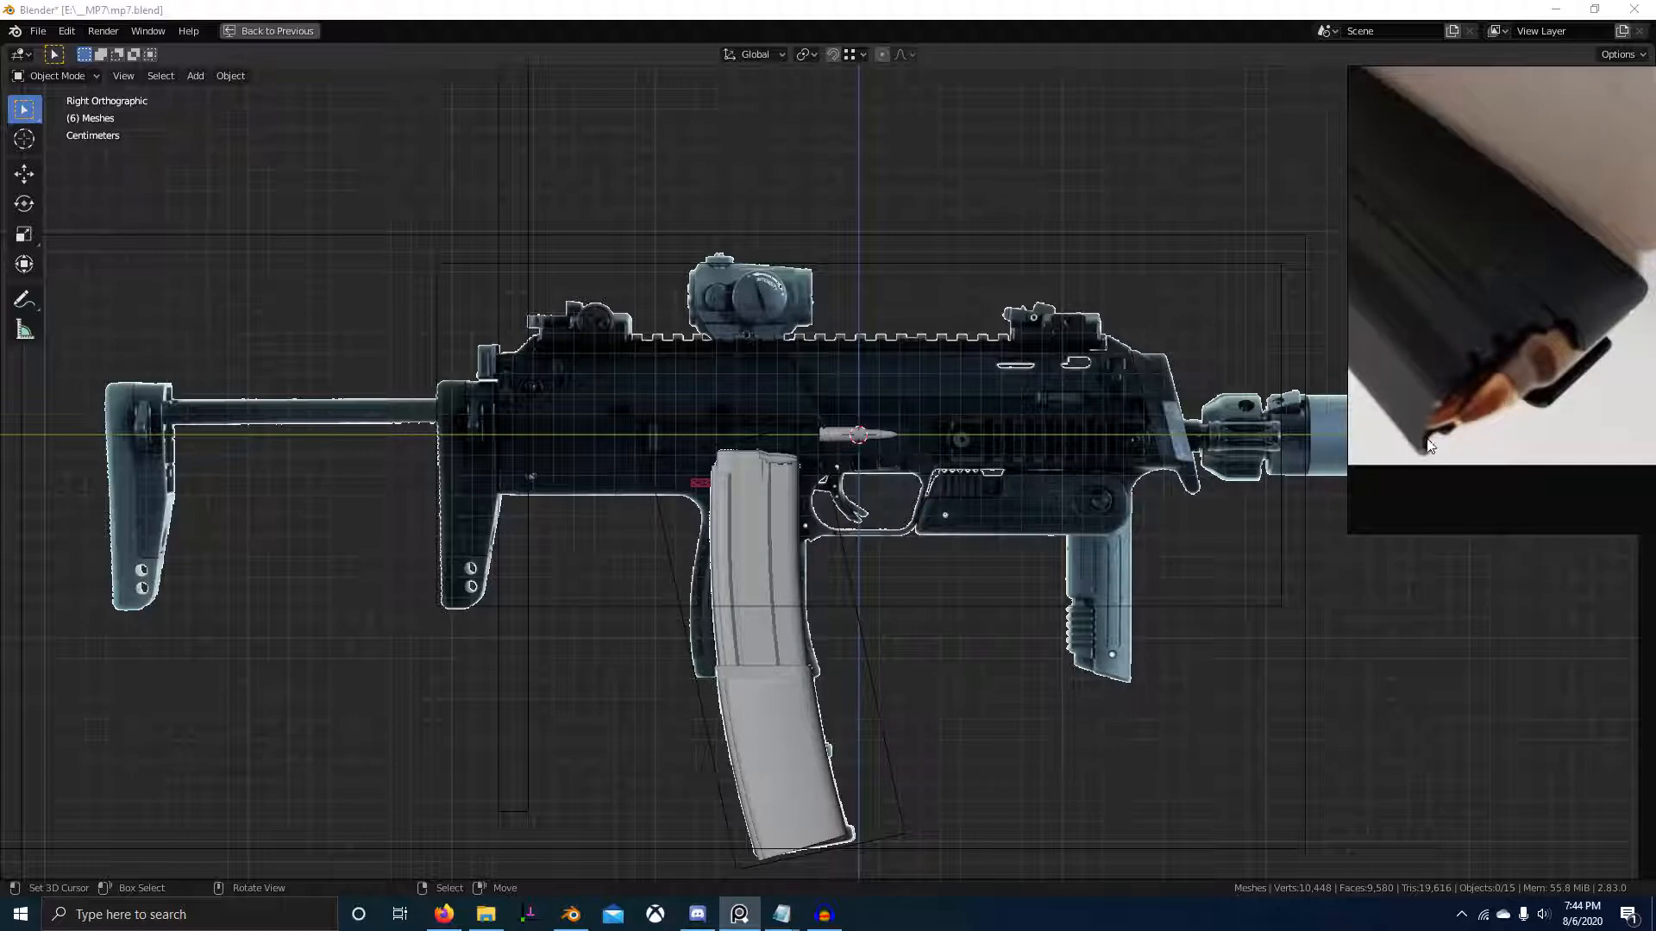
pyautogui.scroll(5, 723, 466)
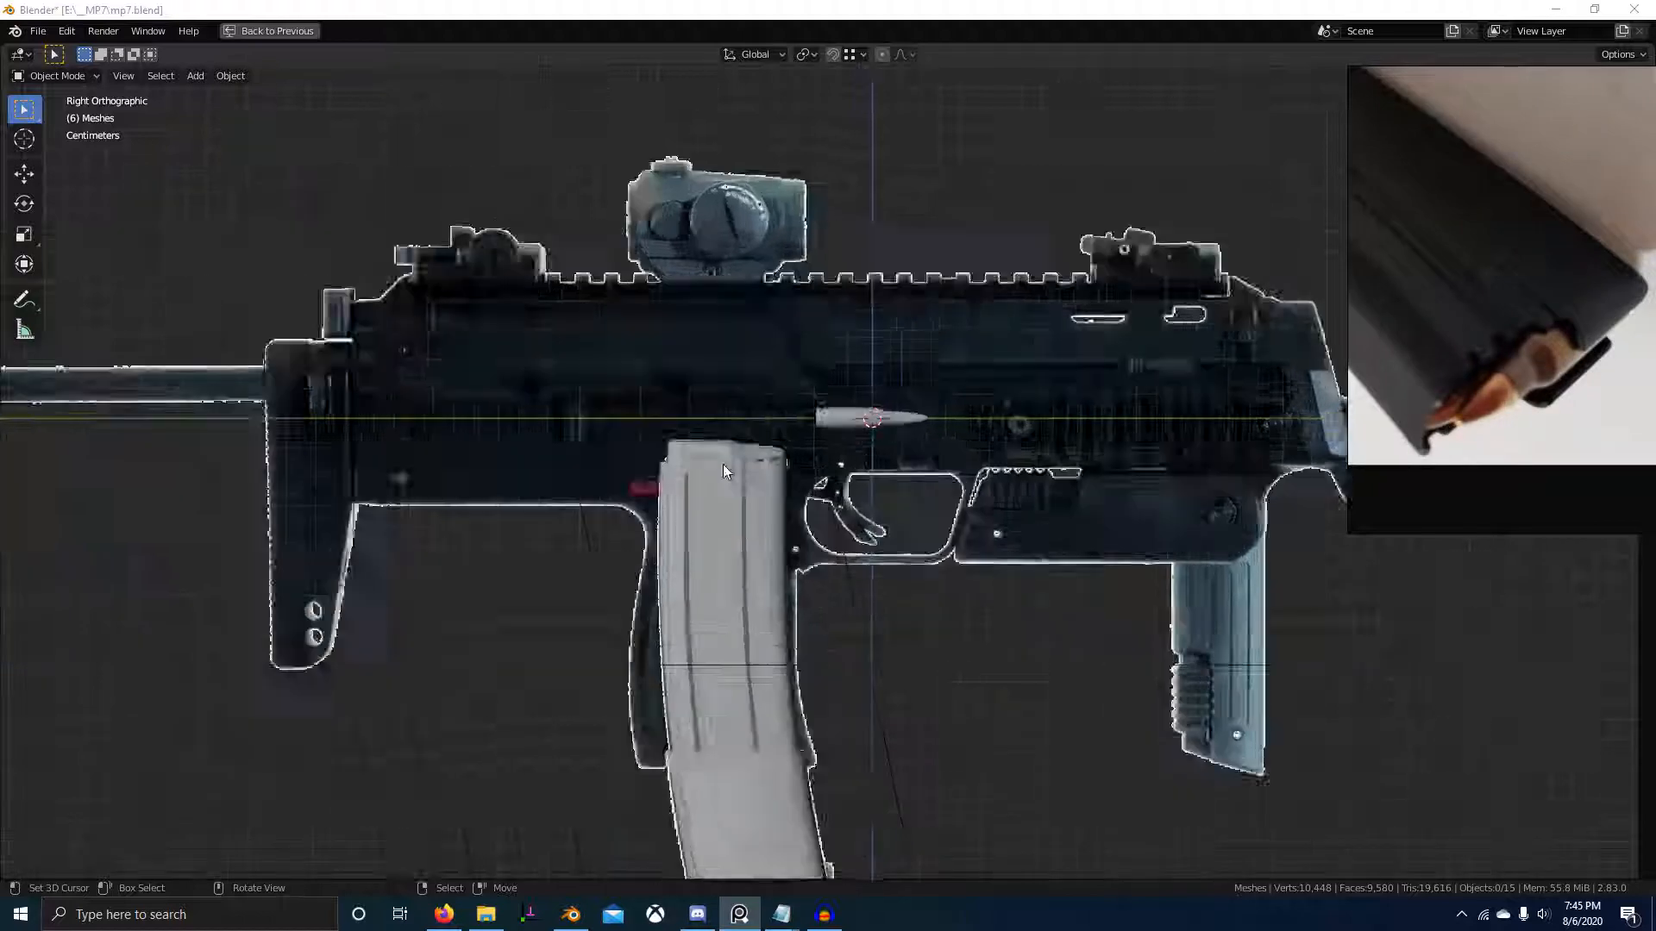
# - Switch back to Blender and select the original magazine's upper body in a wireframe side view over the blueprint
pyautogui.moveTo(722, 465); pyautogui.dragTo(851, 469, button='middle')
pyautogui.moveTo(715, 492); pyautogui.dragTo(752, 519, button='middle')
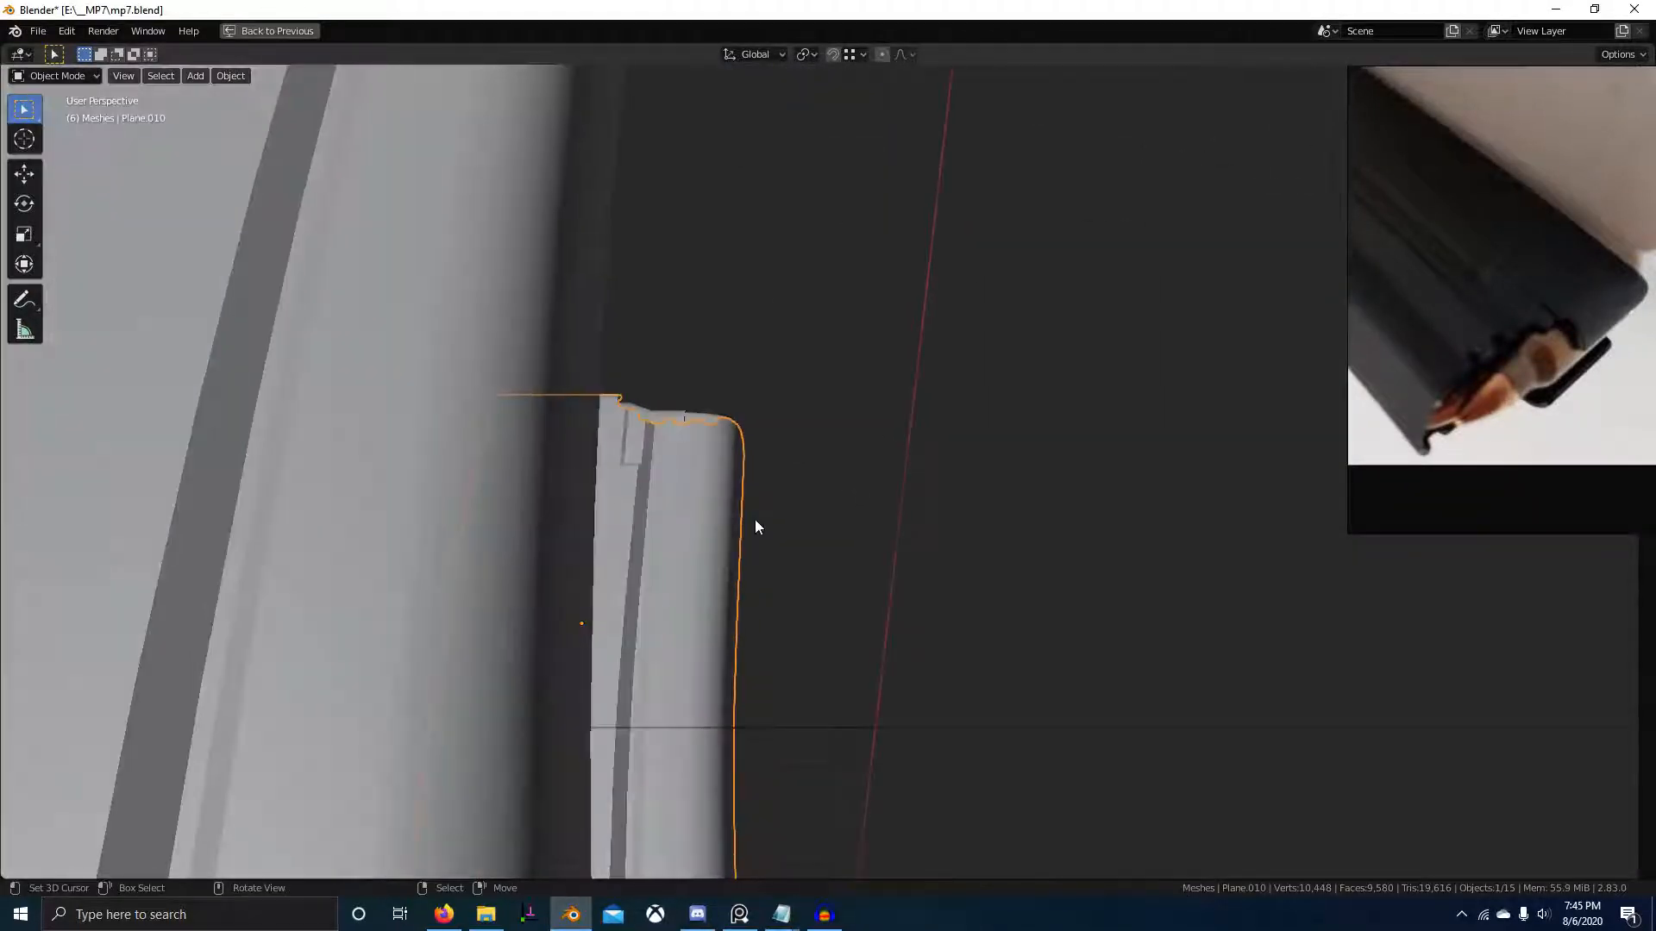
pyautogui.press('KP_3')
pyautogui.scroll(5, 752, 519)
pyautogui.press('z')
pyautogui.click(603, 517)
pyautogui.keyDown('shift'); pyautogui.moveTo(475, 546); pyautogui.dragTo(721, 591, button='middle'); pyautogui.keyUp('shift')
pyautogui.scroll(6, 723, 587)
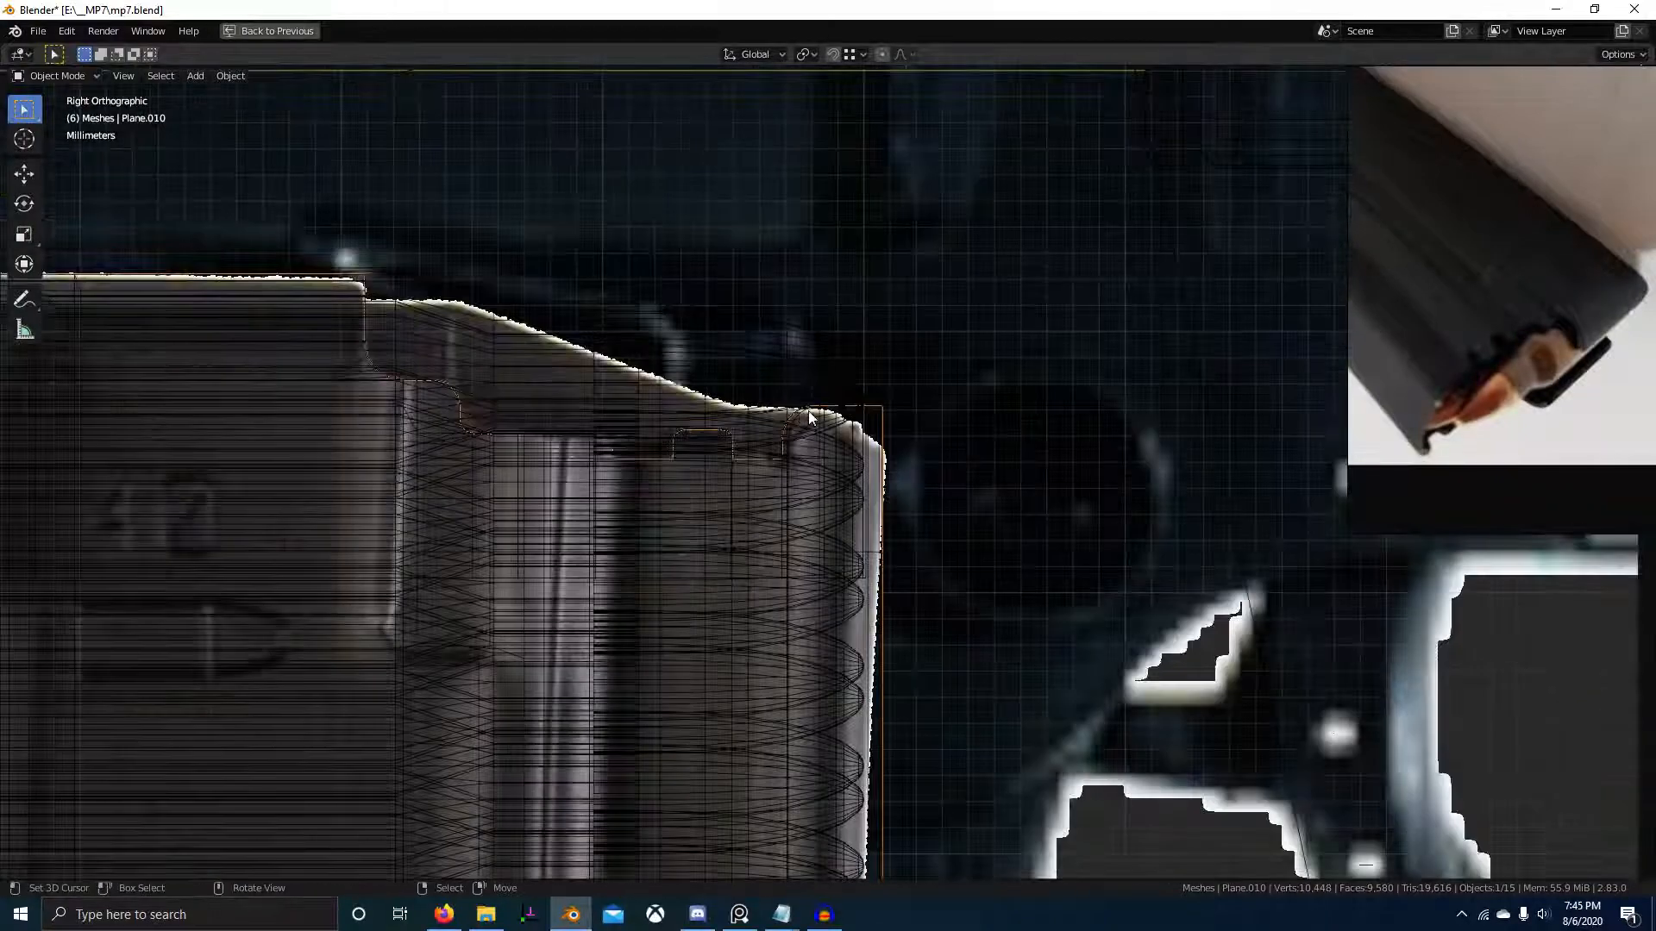
pyautogui.rightClick(867, 373)
pyautogui.rightClick(928, 379)
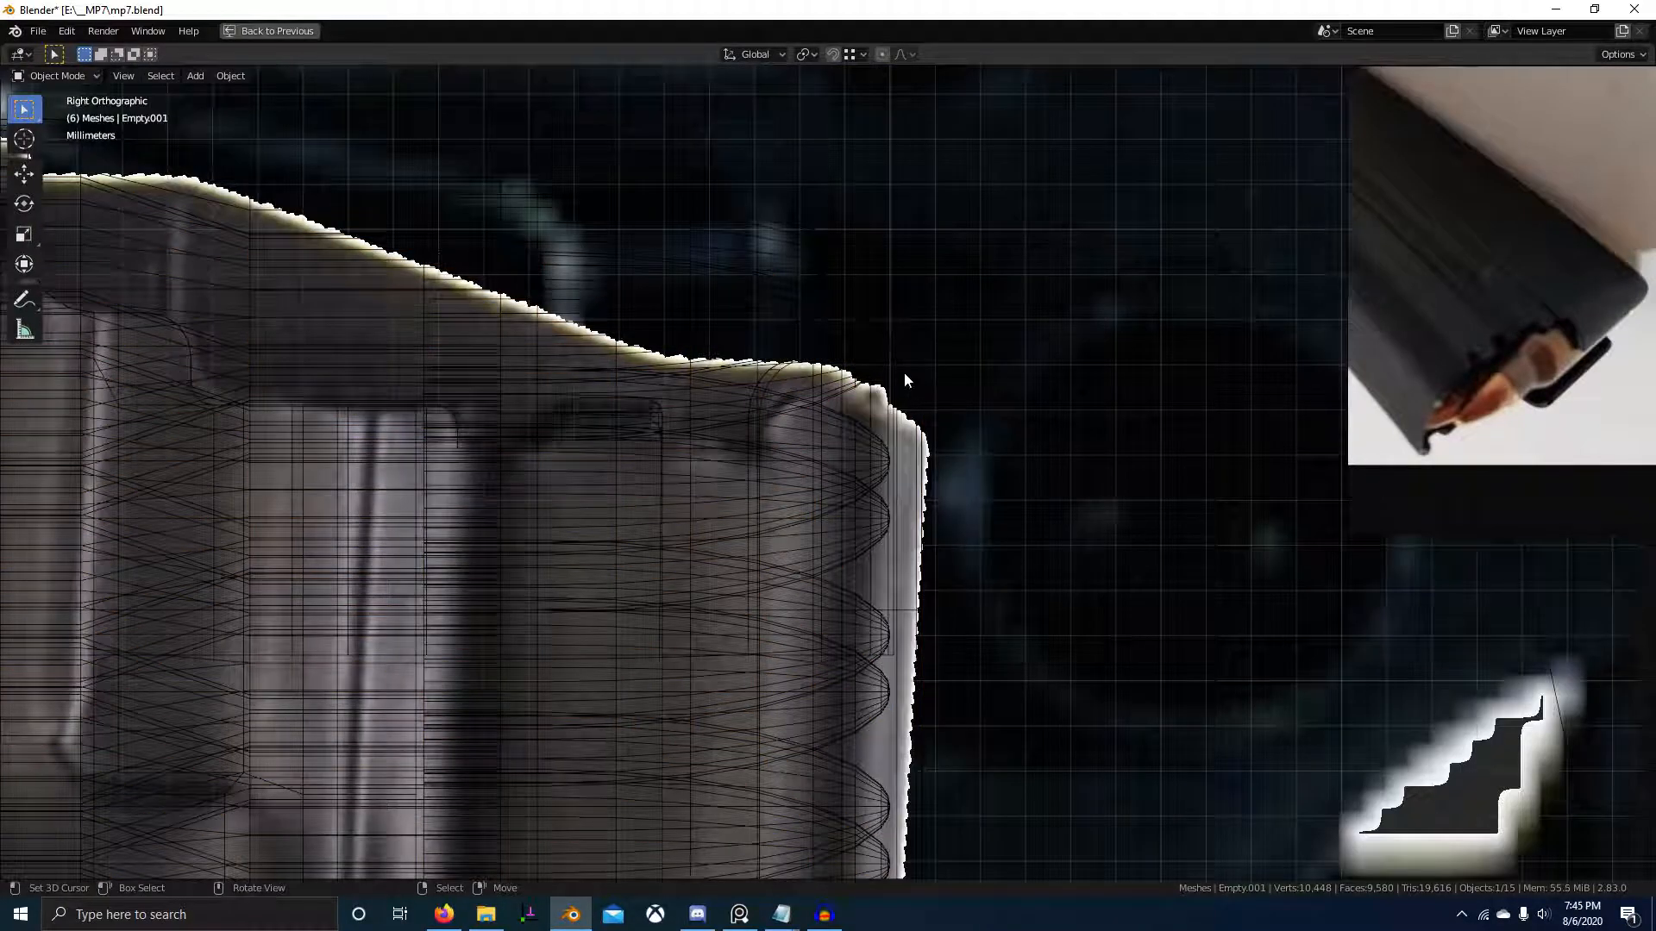
pyautogui.rightClick(904, 372)
pyautogui.keyDown('shift'); pyautogui.moveTo(381, 273); pyautogui.dragTo(705, 373, button='middle'); pyautogui.keyUp('shift')
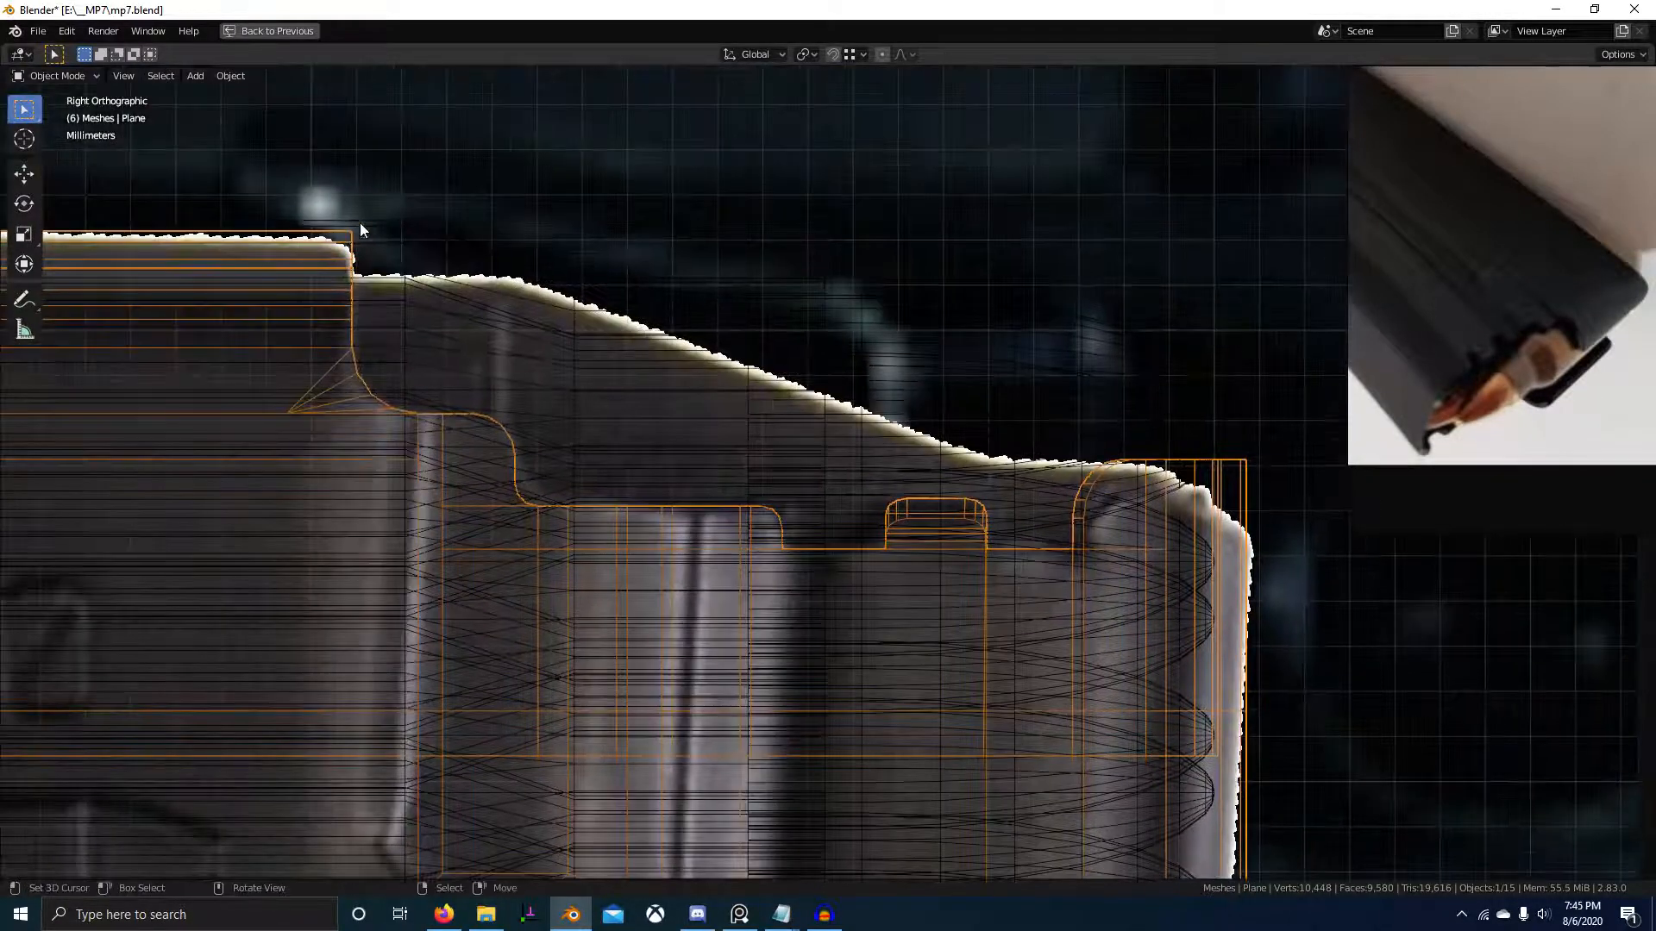
pyautogui.keyDown('shift'); pyautogui.moveTo(991, 476); pyautogui.dragTo(878, 495, button='middle'); pyautogui.keyUp('shift')
pyautogui.scroll(2, 1155, 490)
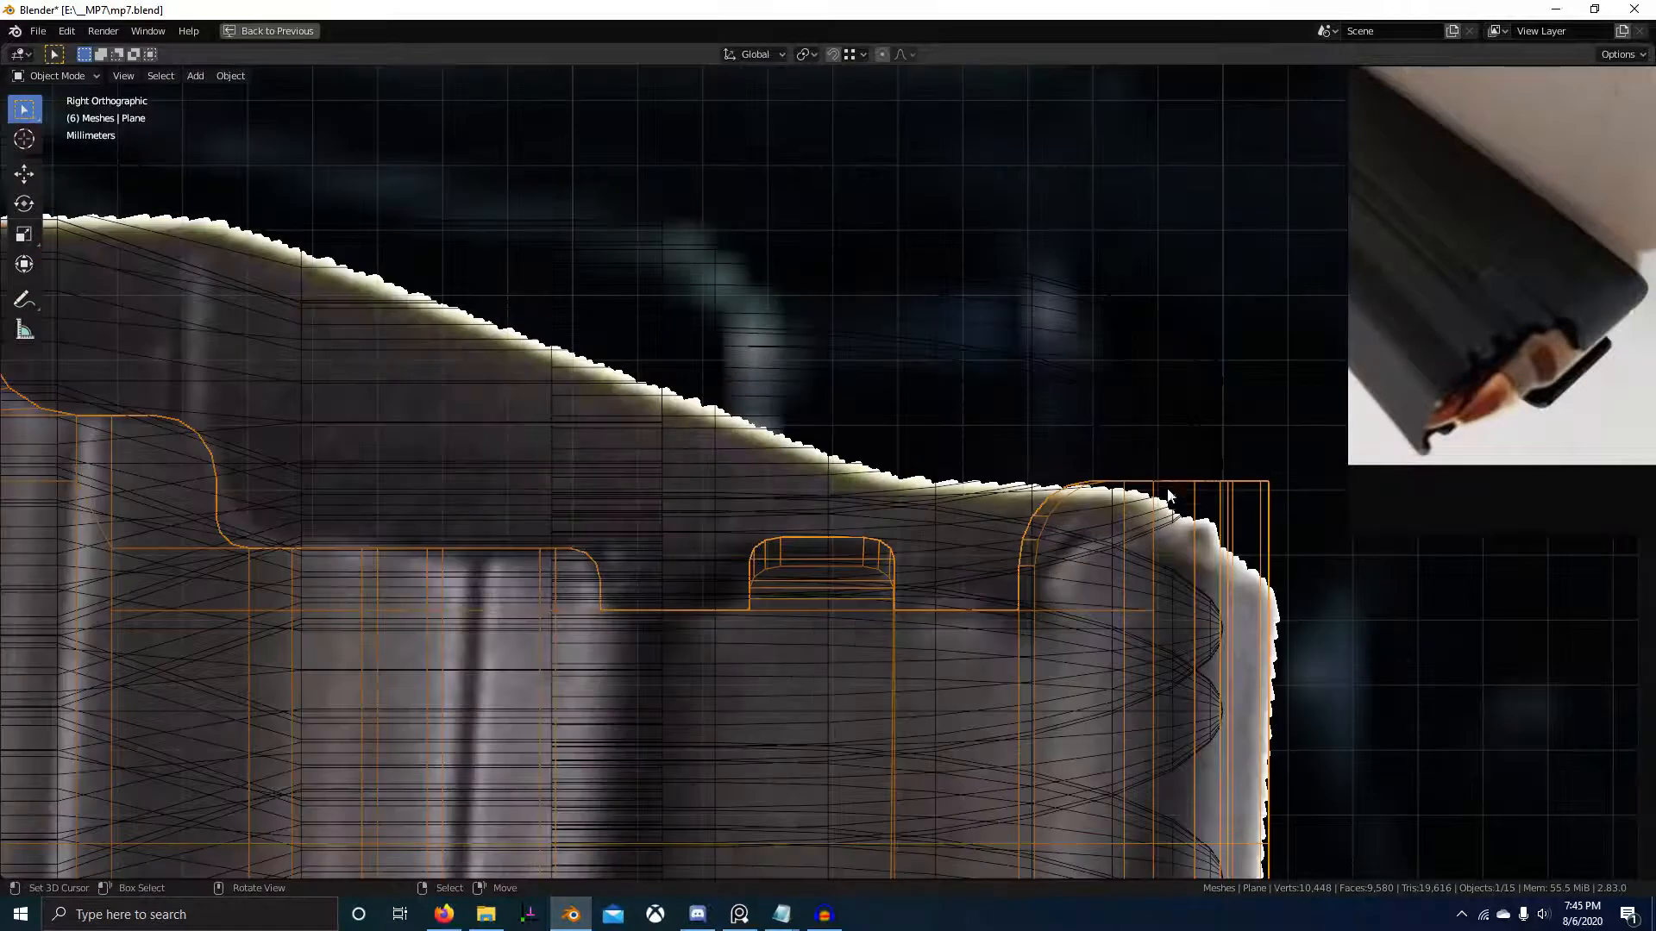
# - Lower the vertices of the magazine's front upper lip by about 0.05 cm along Z in Edit Mode
pyautogui.press('Tab')
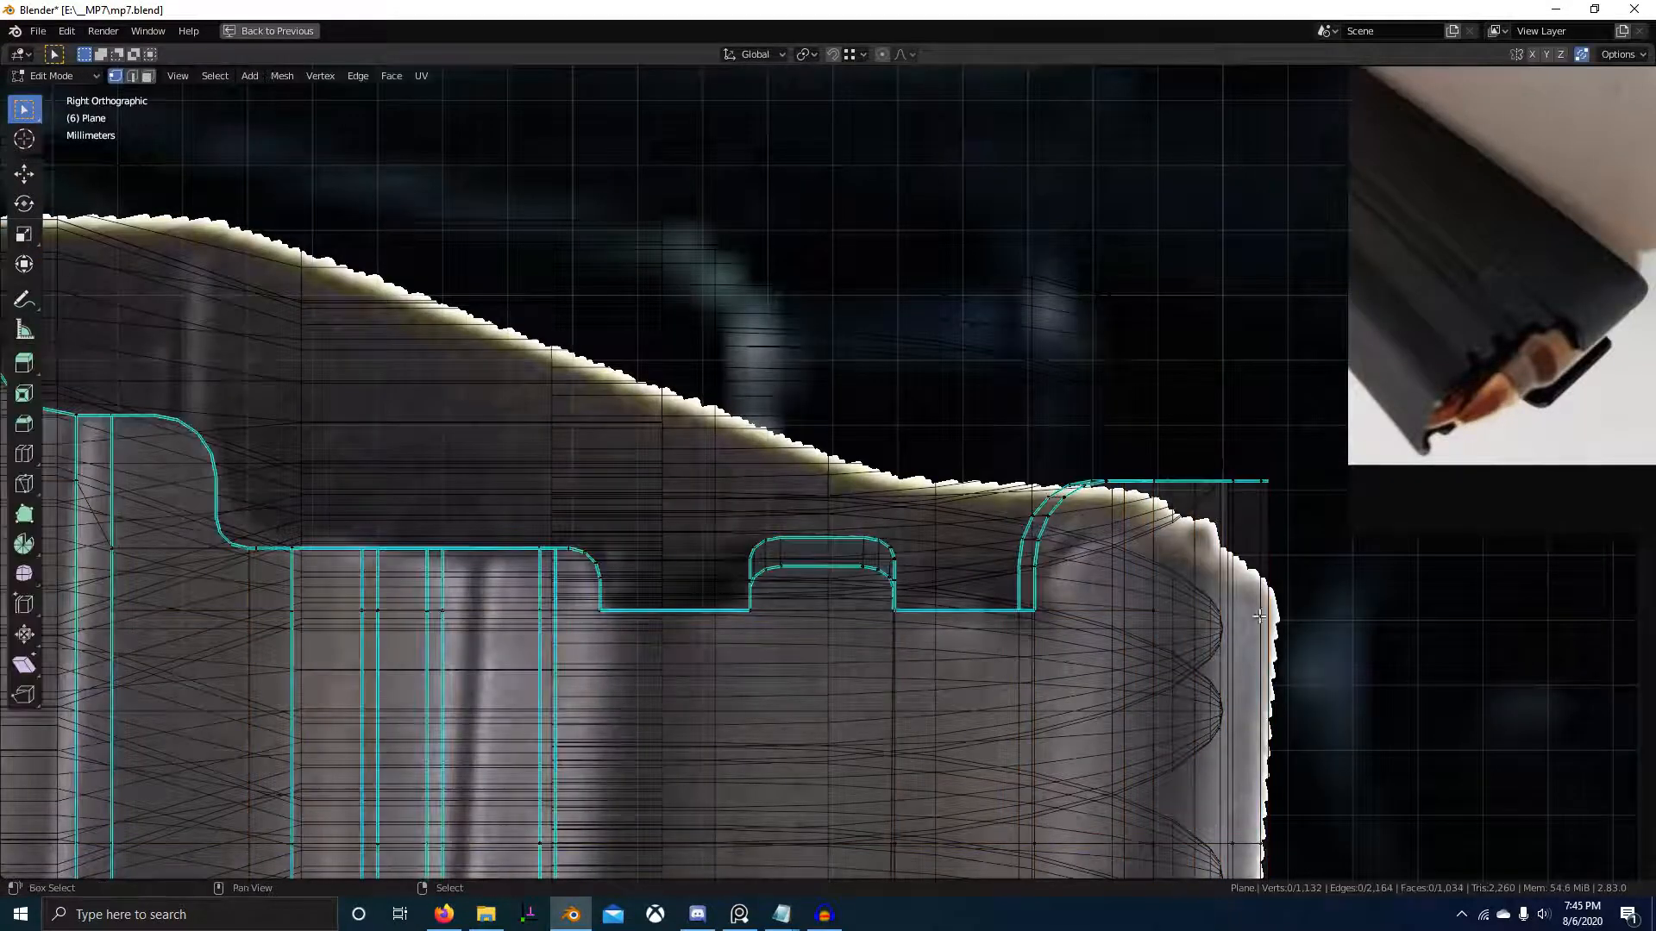
pyautogui.keyDown('shift'); pyautogui.moveTo(1120, 571); pyautogui.dragTo(939, 584, button='middle'); pyautogui.keyUp('shift')
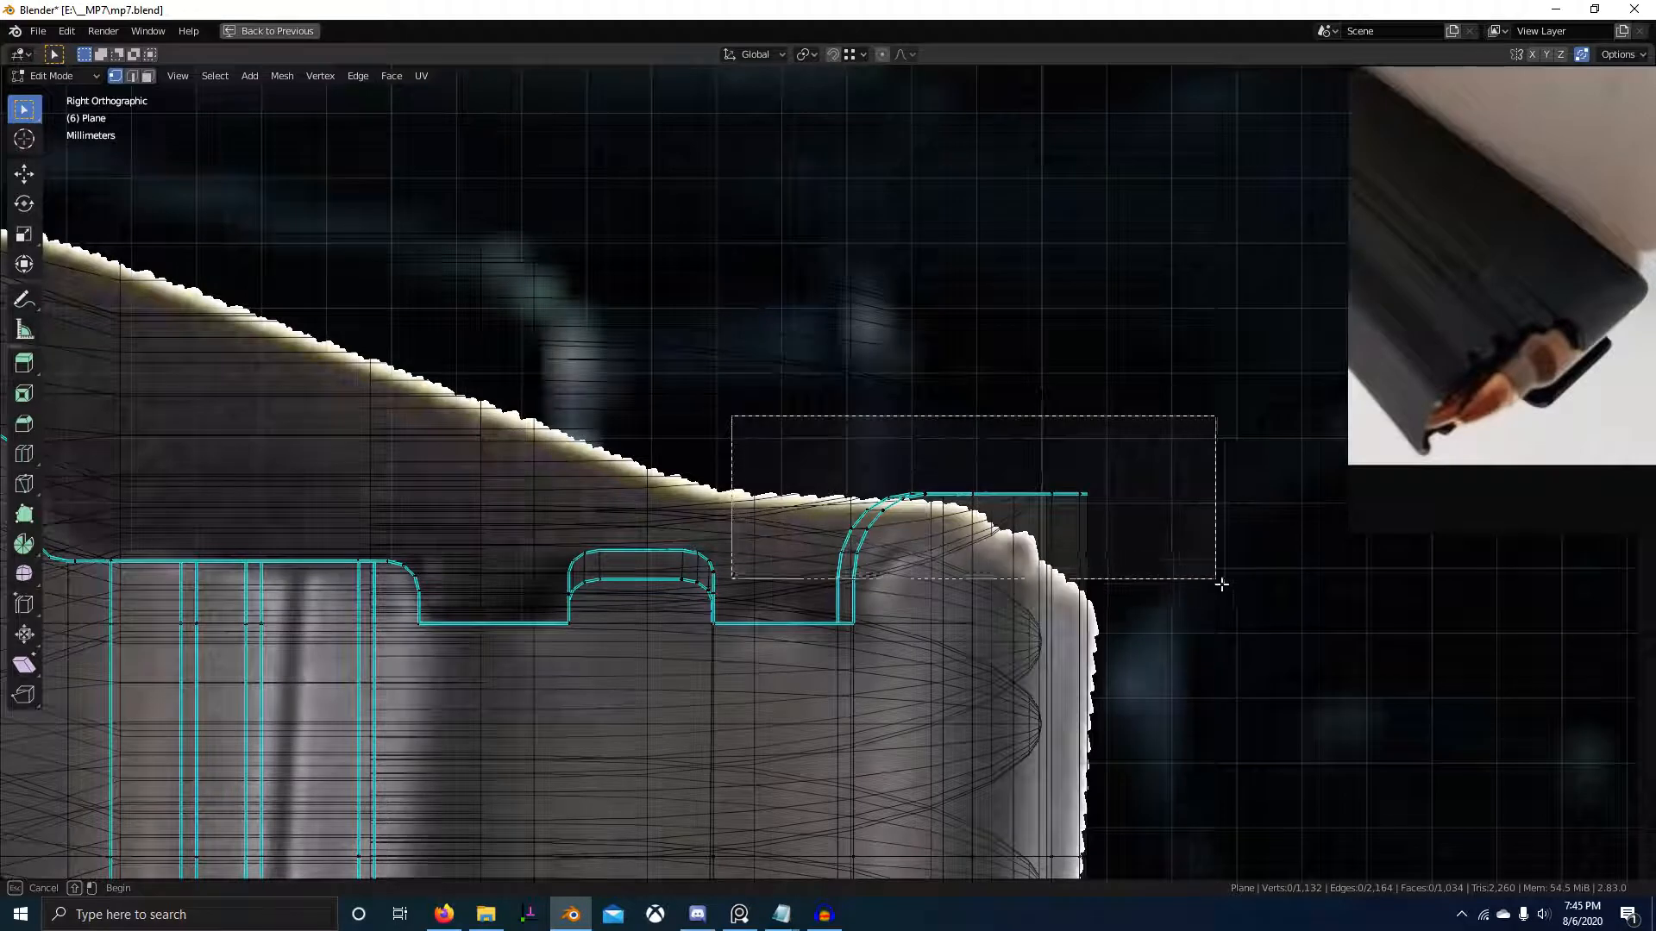
pyautogui.moveTo(1222, 585); pyautogui.dragTo(1228, 588)
pyautogui.hotkey('alt', 'b')
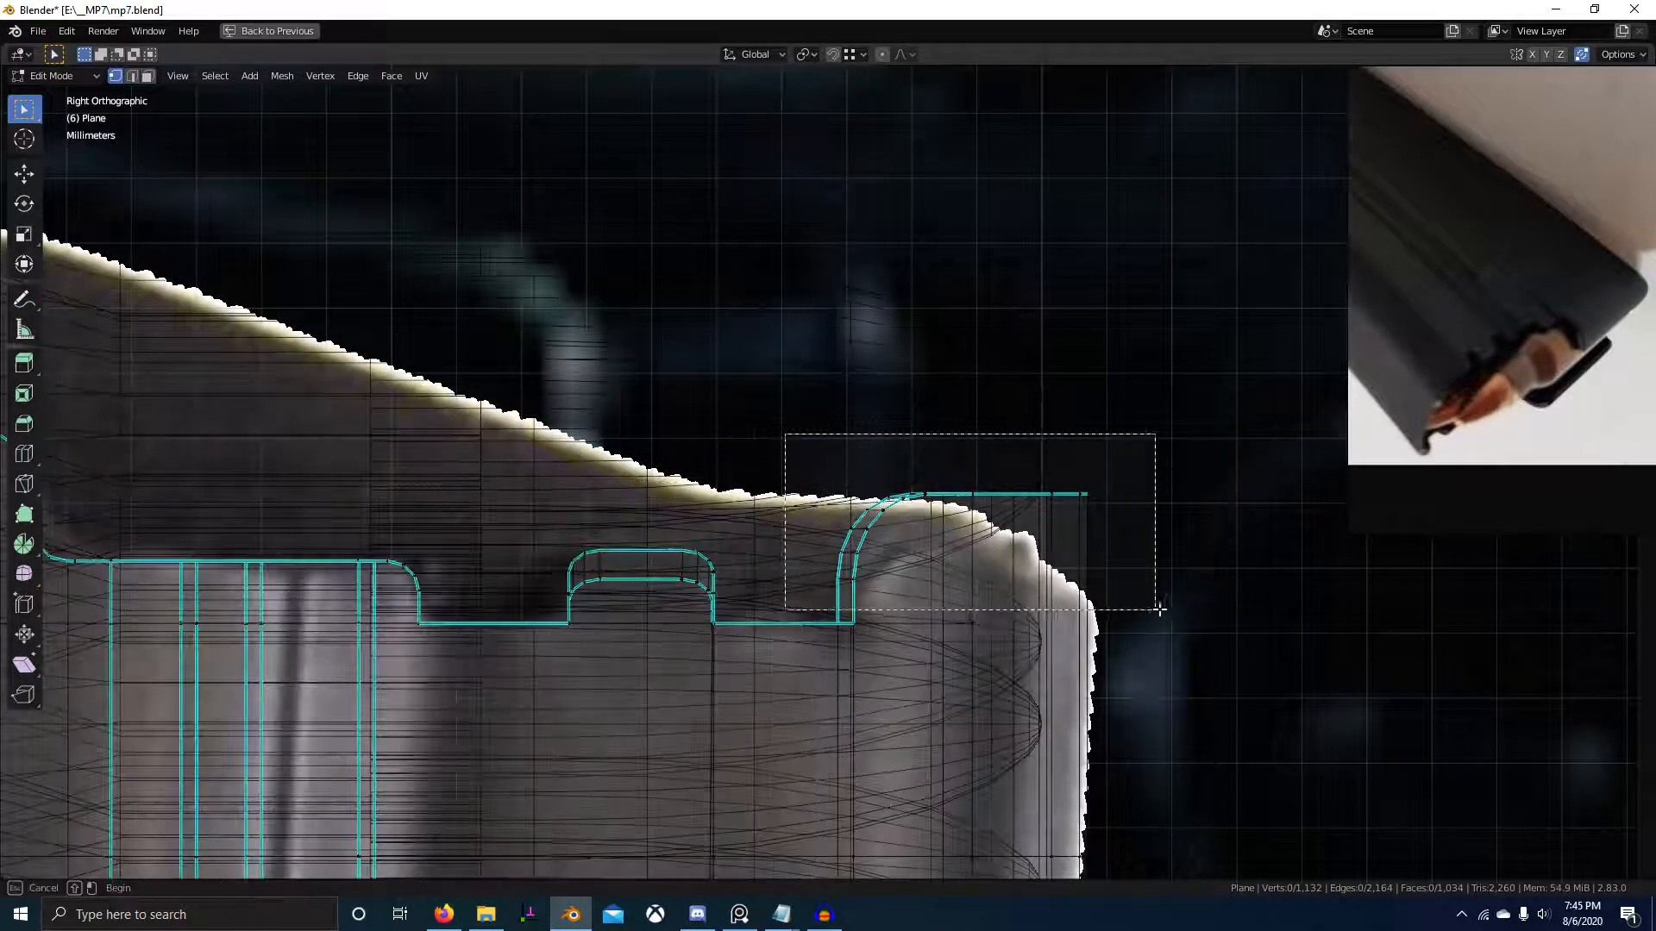
pyautogui.scroll(-3, 1165, 600)
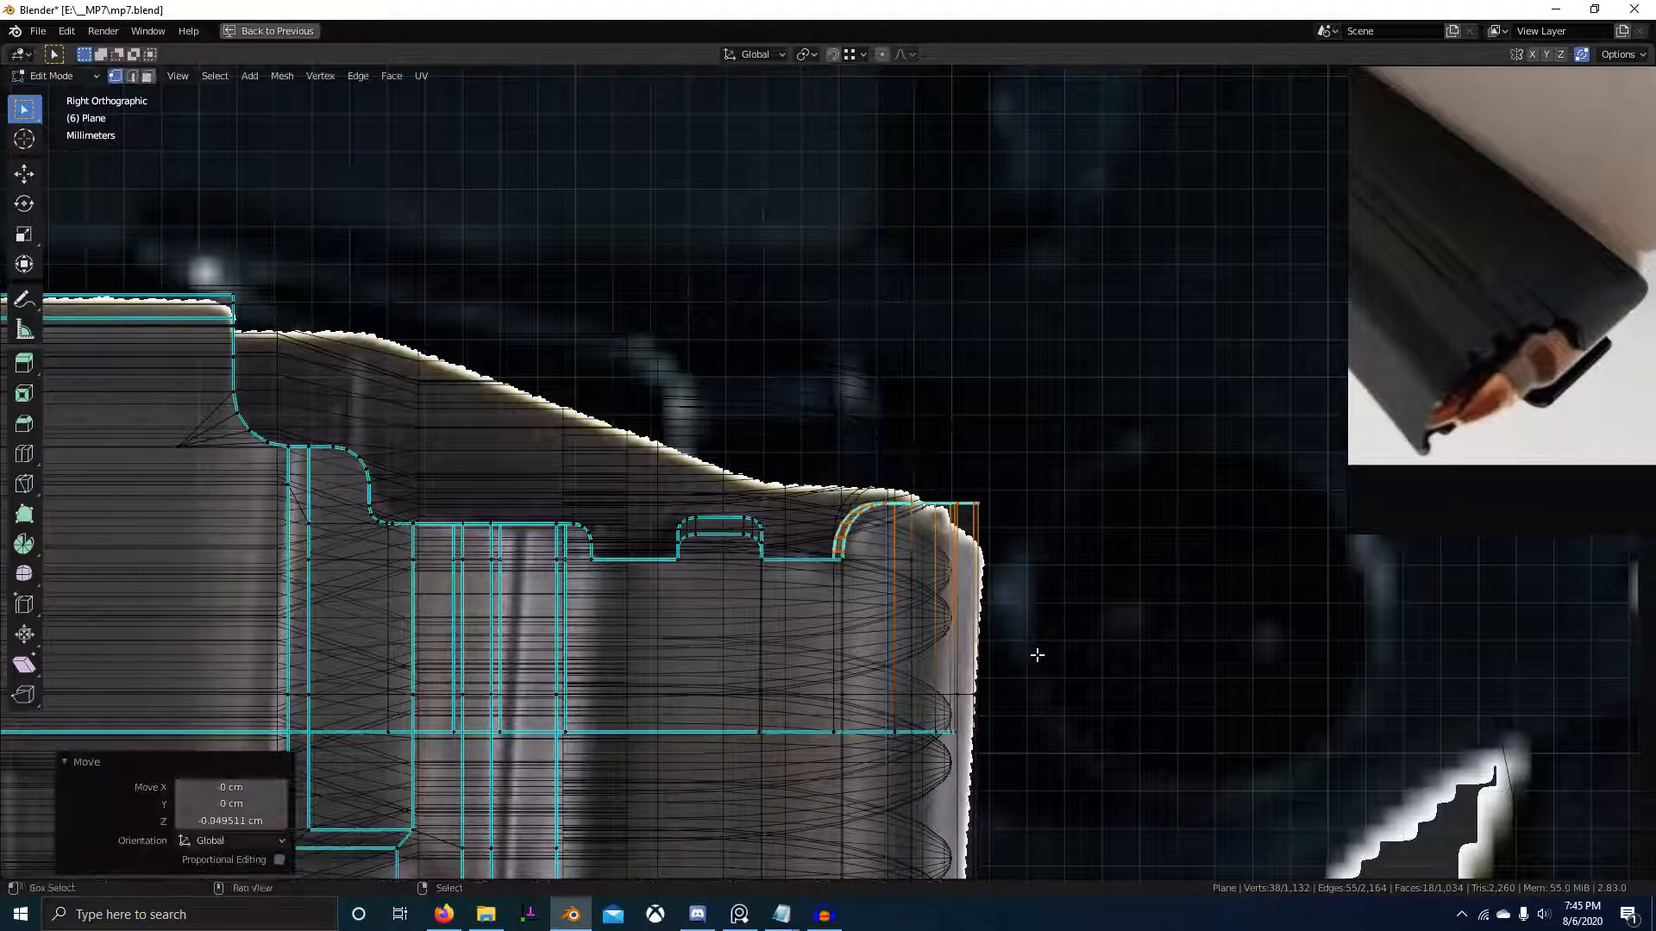
pyautogui.scroll(1, 933, 591)
pyautogui.click(1100, 618)
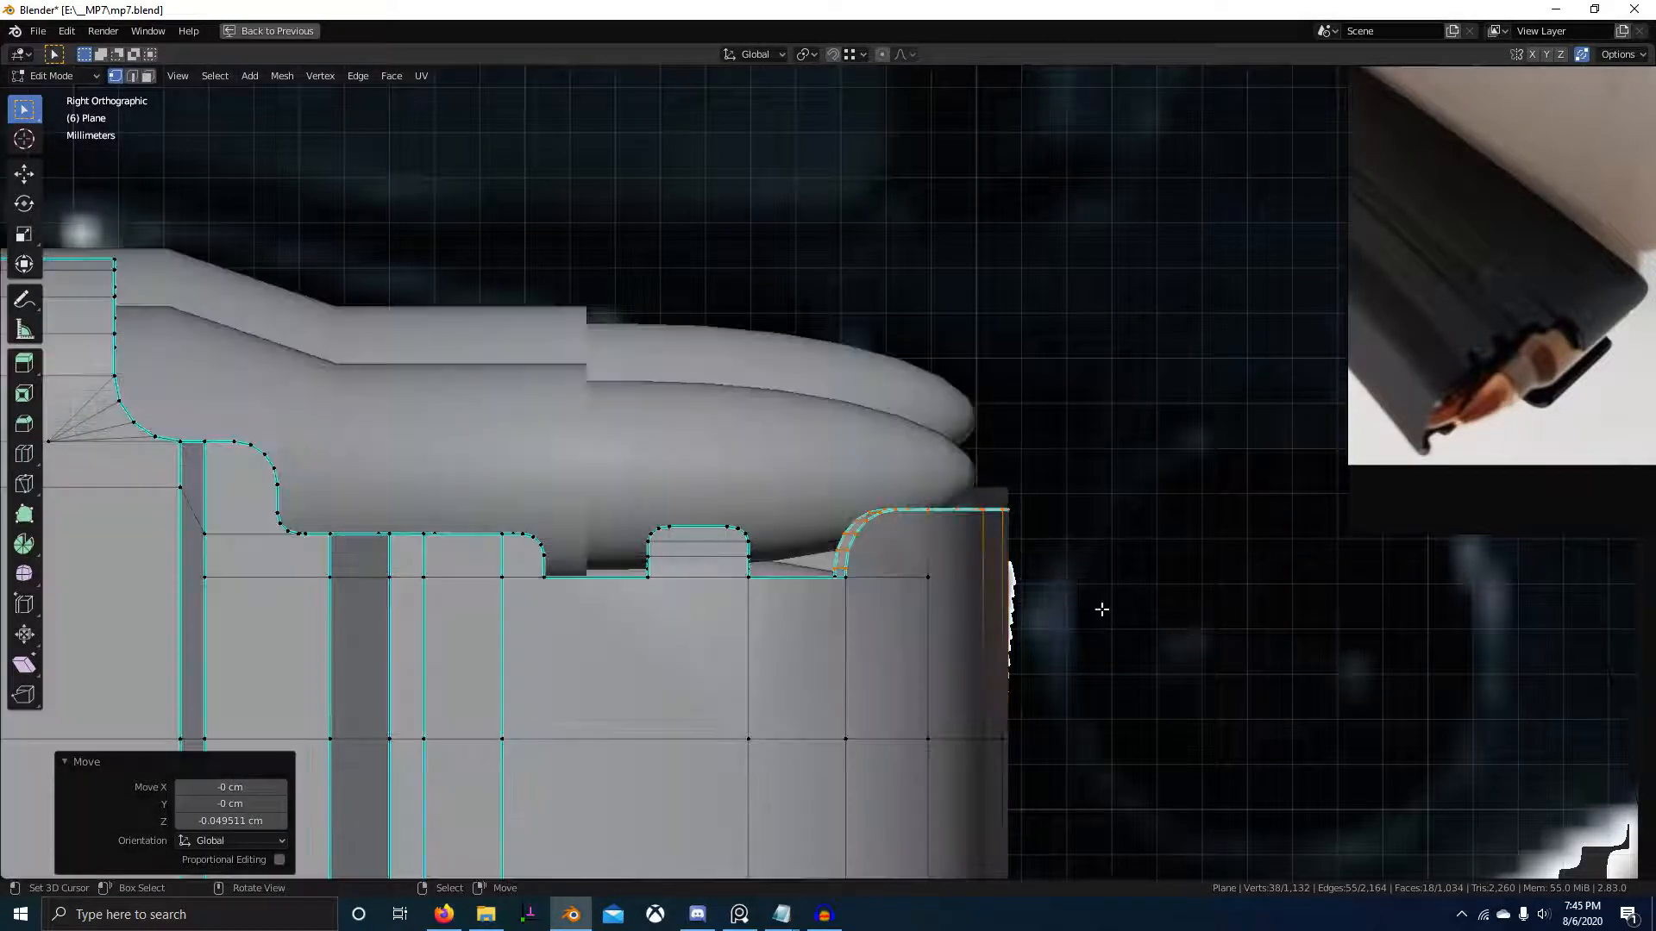
pyautogui.scroll(2, 966, 537)
pyautogui.keyDown('shift'); pyautogui.moveTo(997, 598); pyautogui.dragTo(558, 673, button='middle'); pyautogui.keyUp('shift')
pyautogui.scroll(-4, 976, 599)
pyautogui.press('Tab')
pyautogui.scroll(-5, 794, 703)
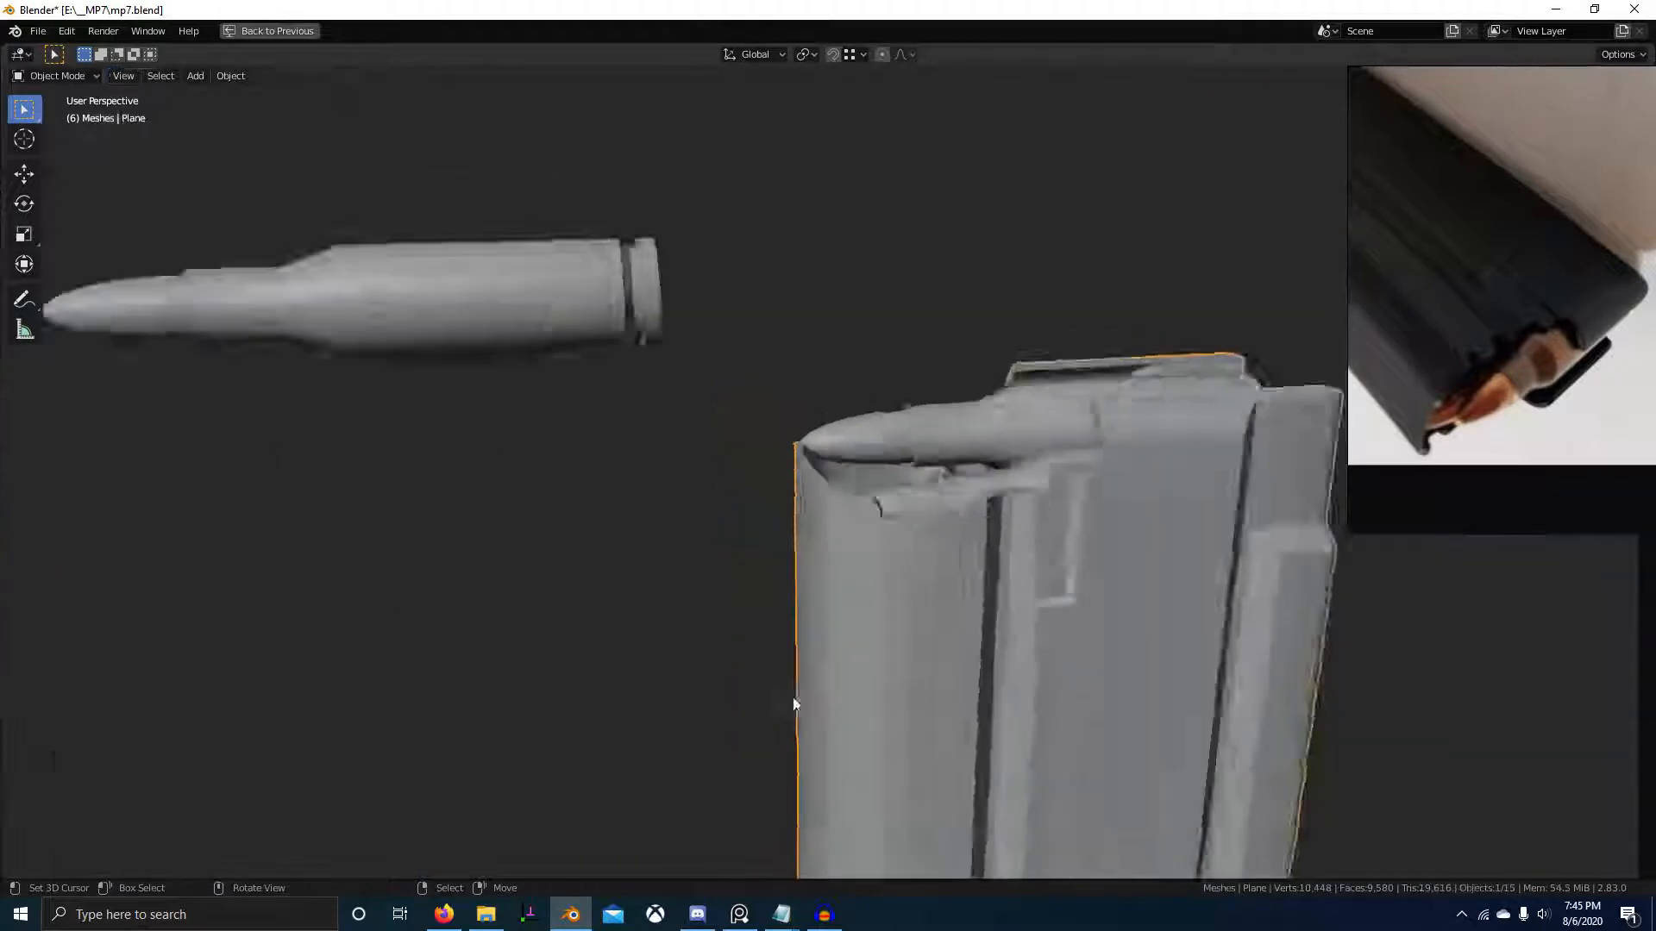
# - Select all parts of the duplicated magazine beside the original in wireframe and delete them
pyautogui.scroll(-7, 794, 697)
pyautogui.moveTo(794, 697); pyautogui.dragTo(838, 602, button='middle')
pyautogui.scroll(-2, 1032, 663)
pyautogui.rightClick(1084, 635)
pyautogui.scroll(-3, 1084, 635)
pyautogui.hotkey('shift', 'z')
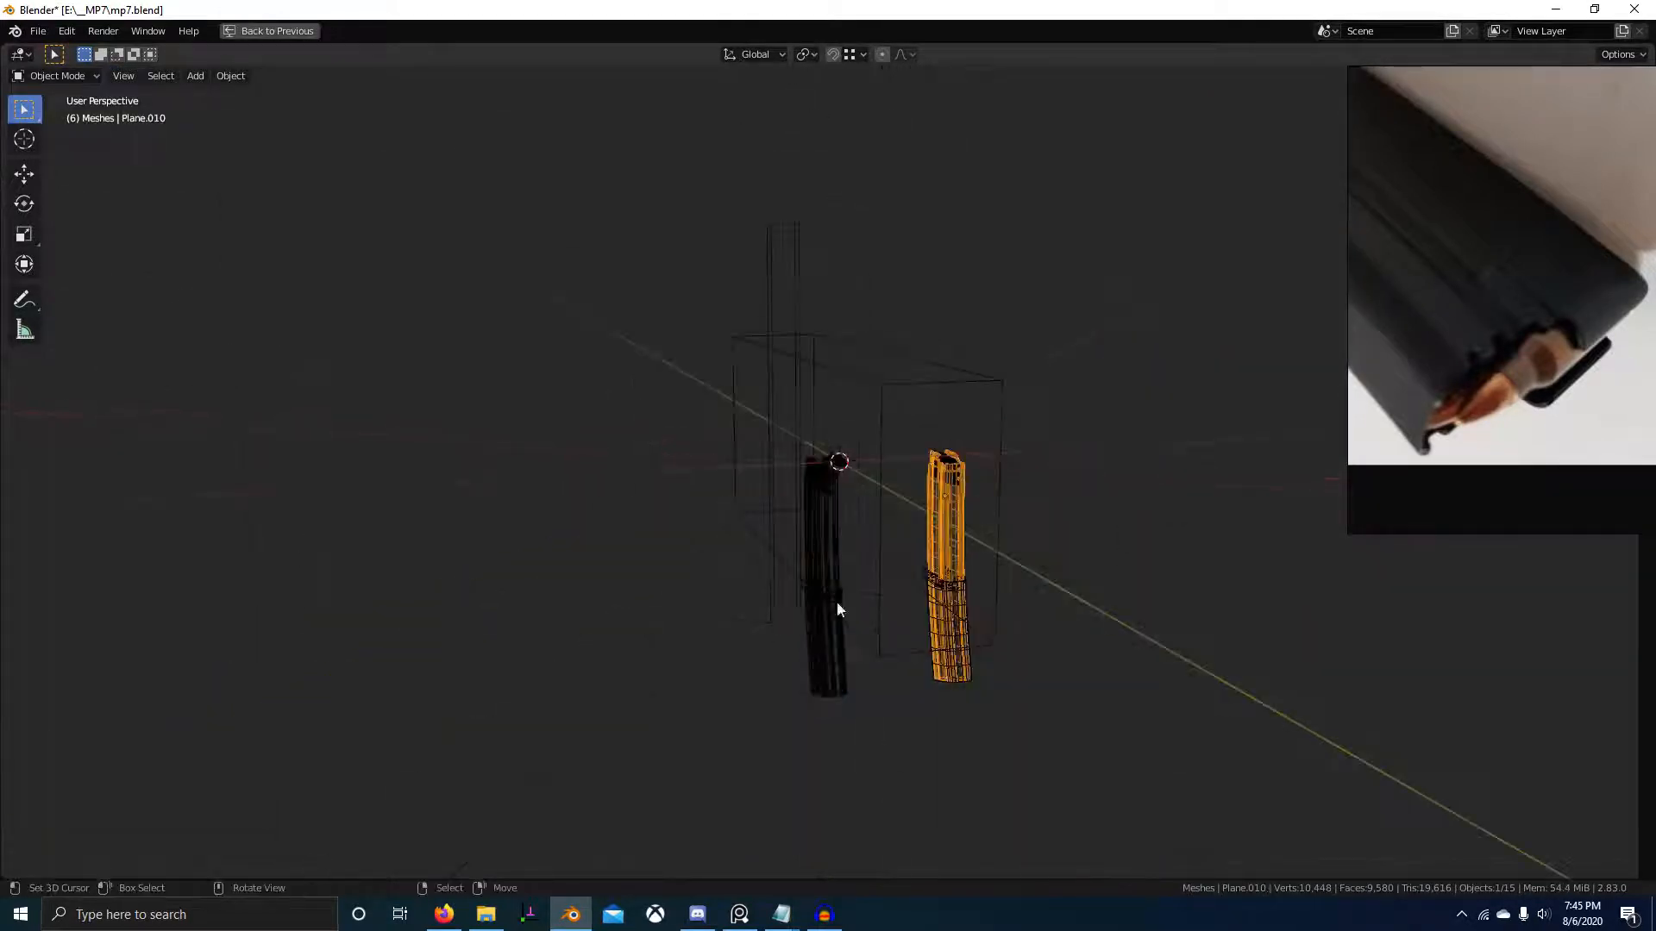
pyautogui.press('b')
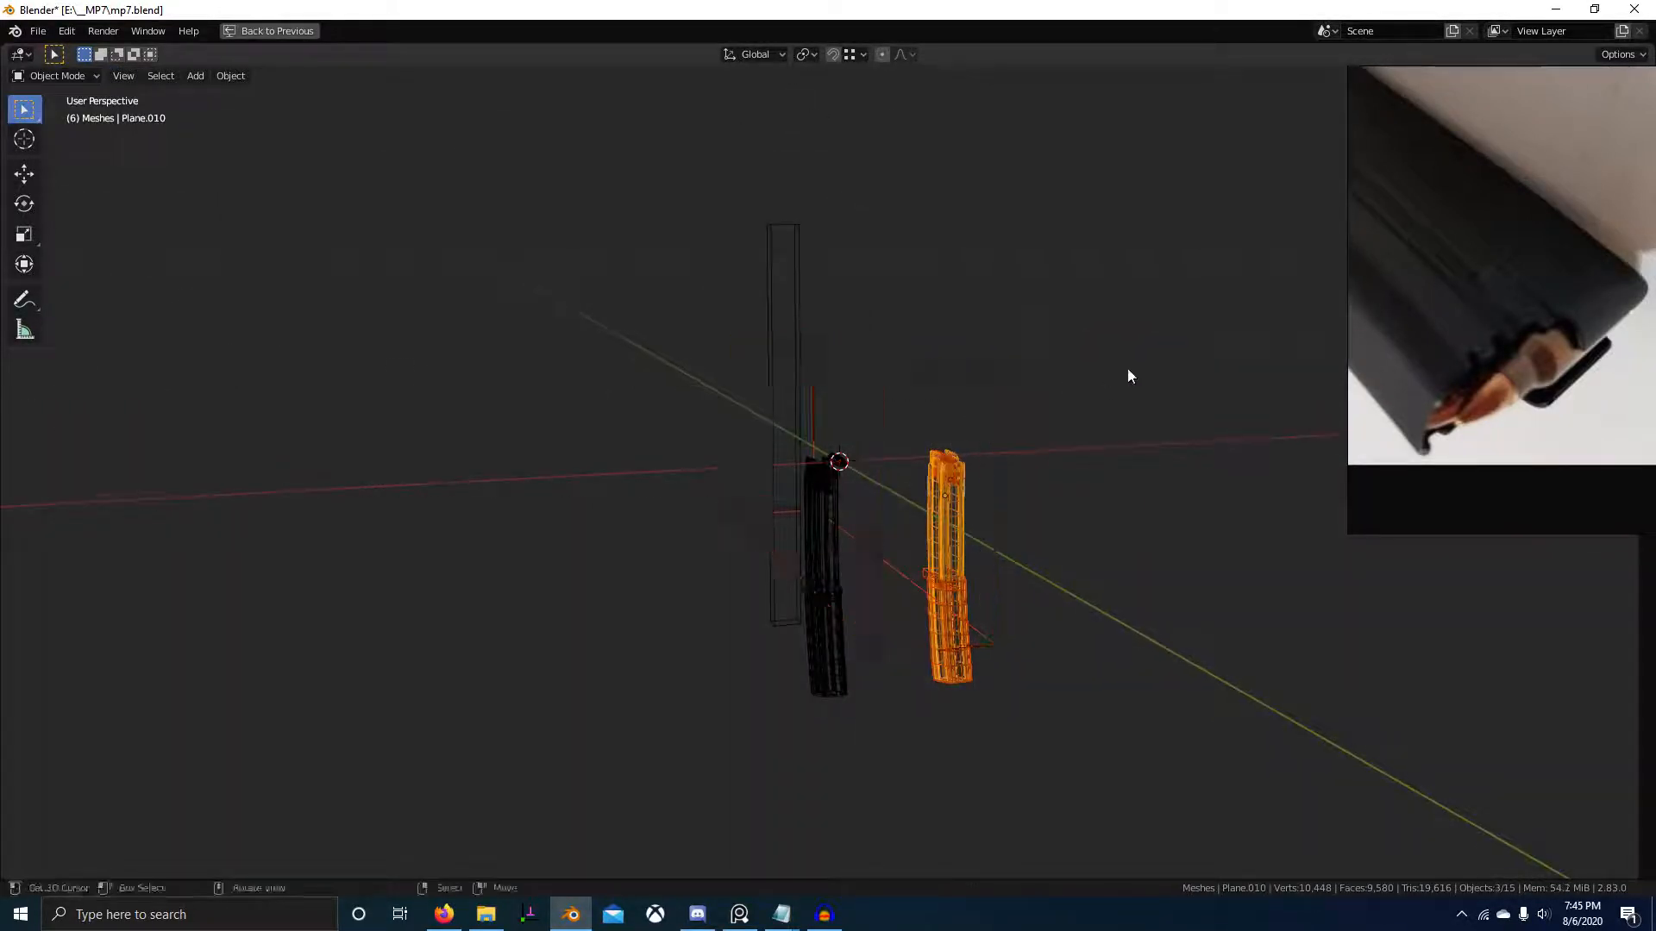
pyautogui.moveTo(1126, 369); pyautogui.dragTo(1019, 517, button='middle')
pyautogui.press('x')
pyautogui.click(1019, 517)
pyautogui.scroll(5, 847, 612)
pyautogui.hotkey('shift', 'z')
# - Select the bullets inside the remaining magazine and raise them about 0.05 cm along Z in the side view
pyautogui.moveTo(847, 613); pyautogui.dragTo(790, 521, button='middle')
pyautogui.scroll(4, 1014, 618)
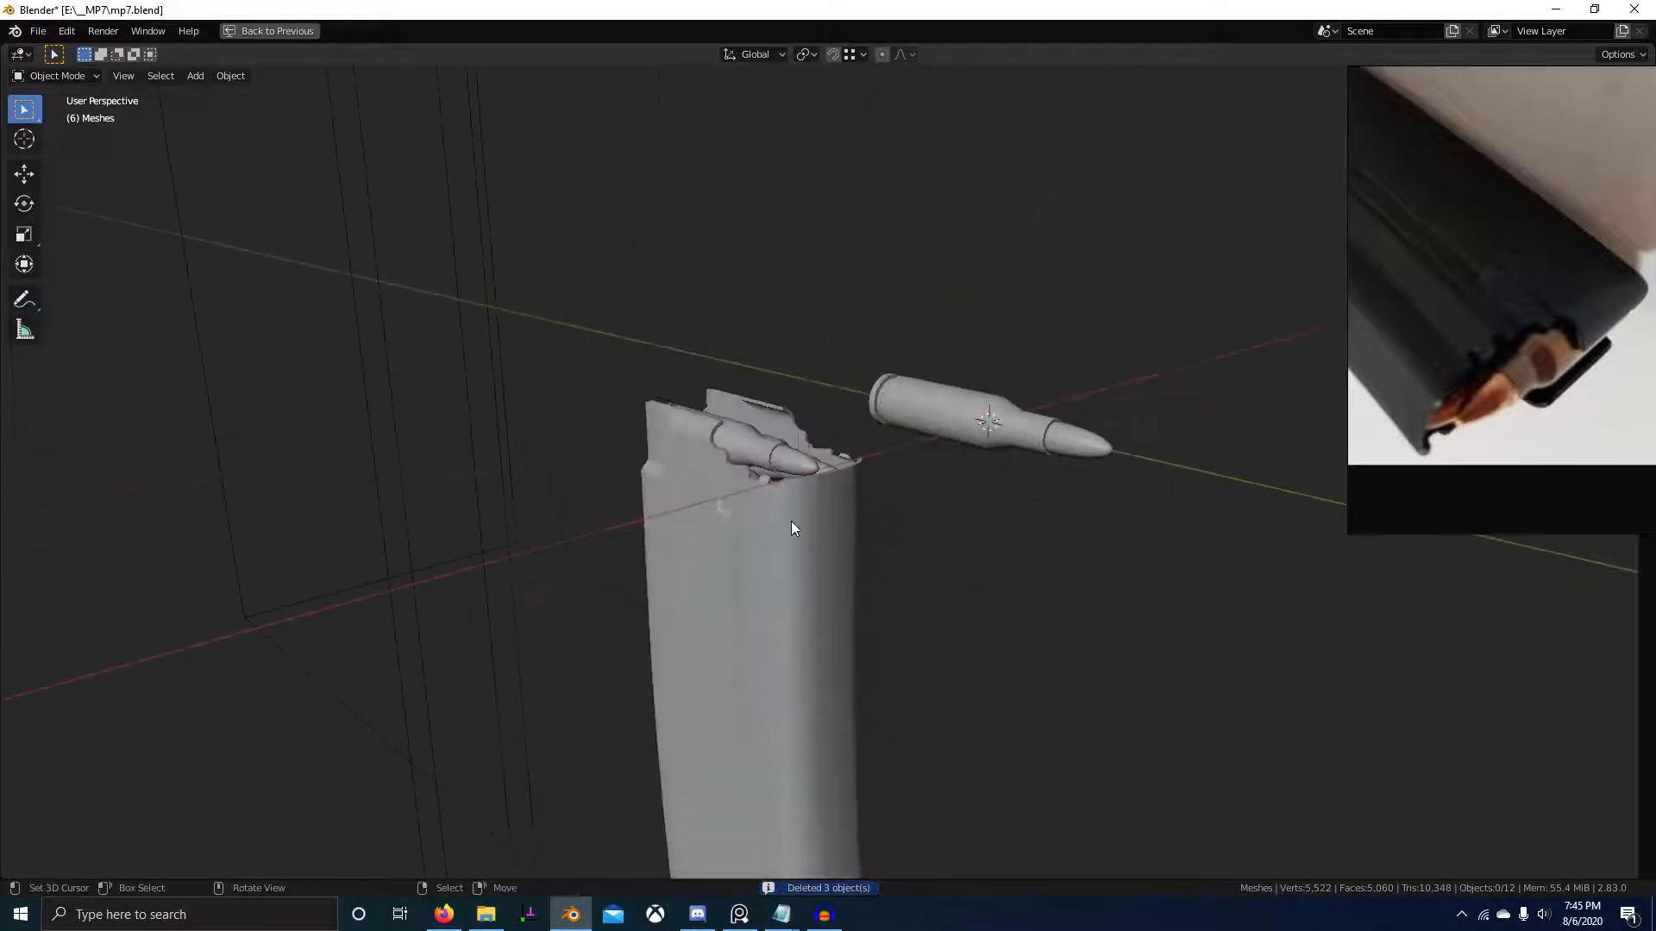
pyautogui.rightClick(790, 520)
pyautogui.press('Tab')
pyautogui.scroll(3, 827, 576)
pyautogui.moveTo(831, 579); pyautogui.dragTo(770, 646, button='middle')
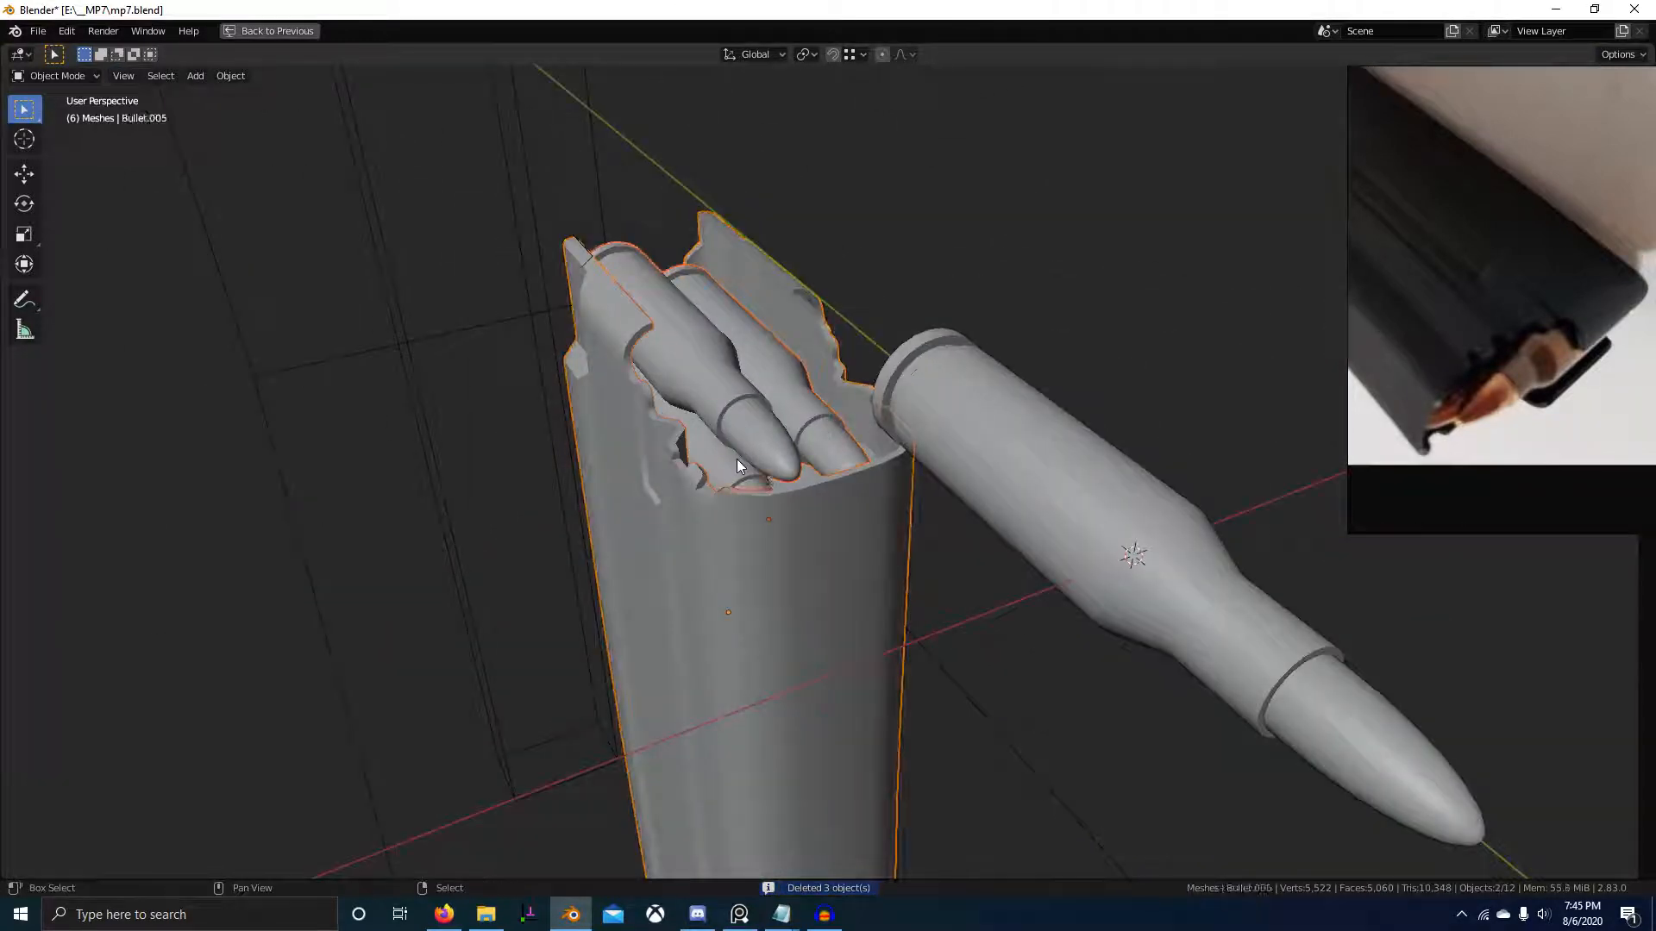
pyautogui.scroll(-2, 760, 438)
pyautogui.moveTo(804, 489); pyautogui.dragTo(876, 472, button='middle')
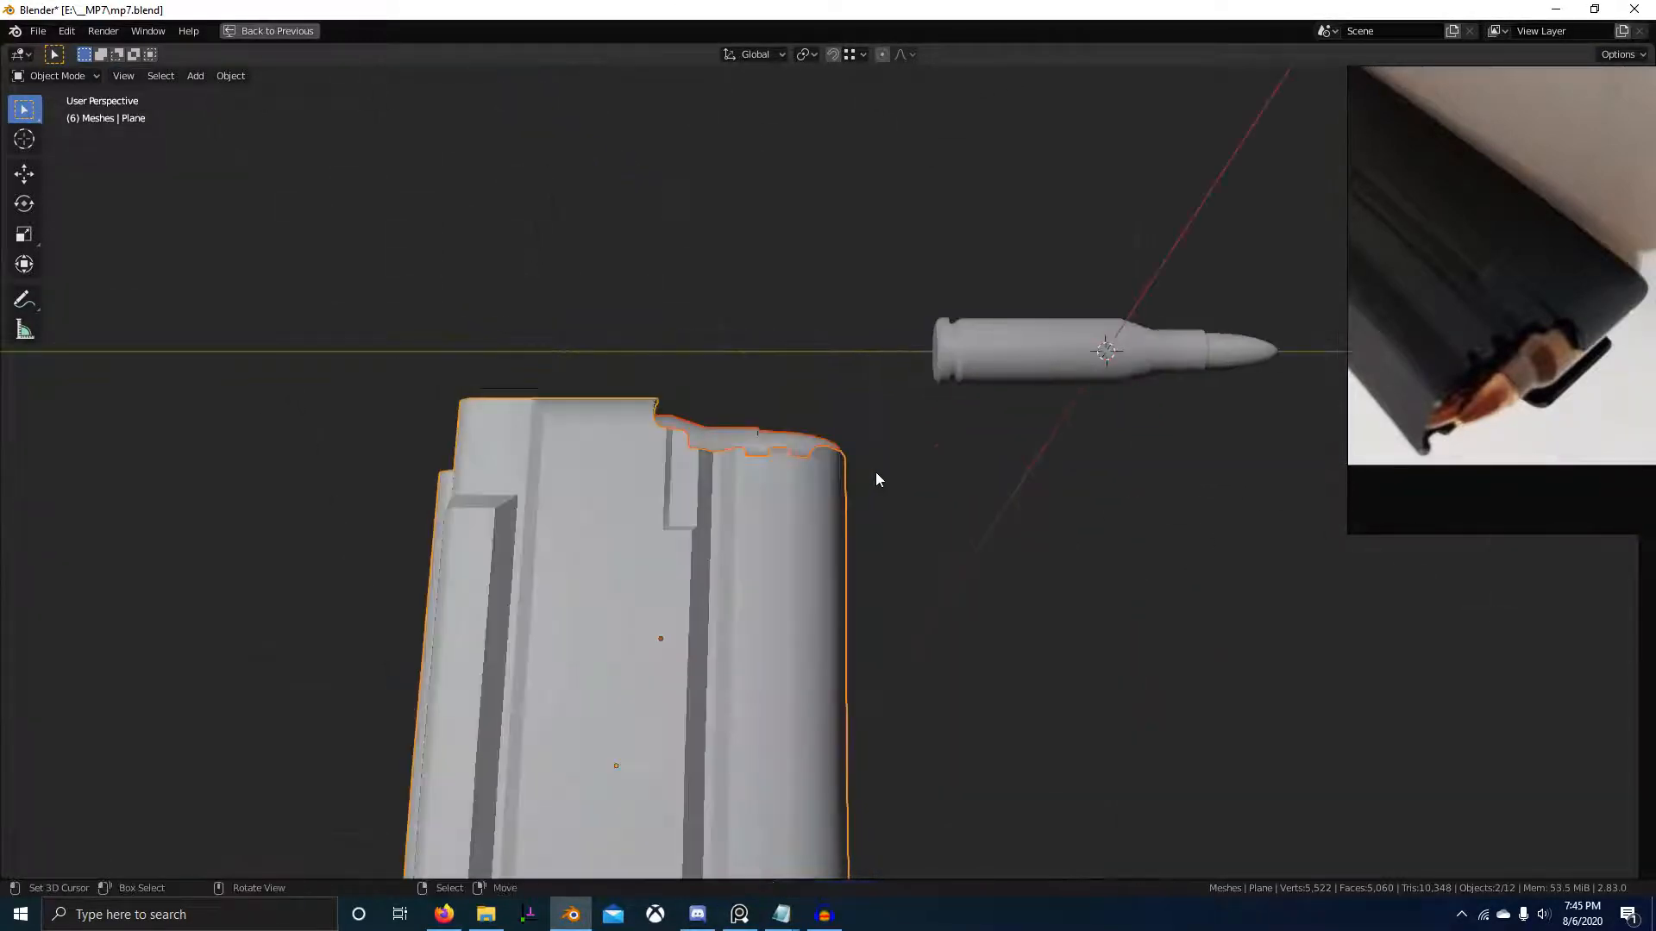
pyautogui.press('KP_3')
pyautogui.scroll(5, 810, 459)
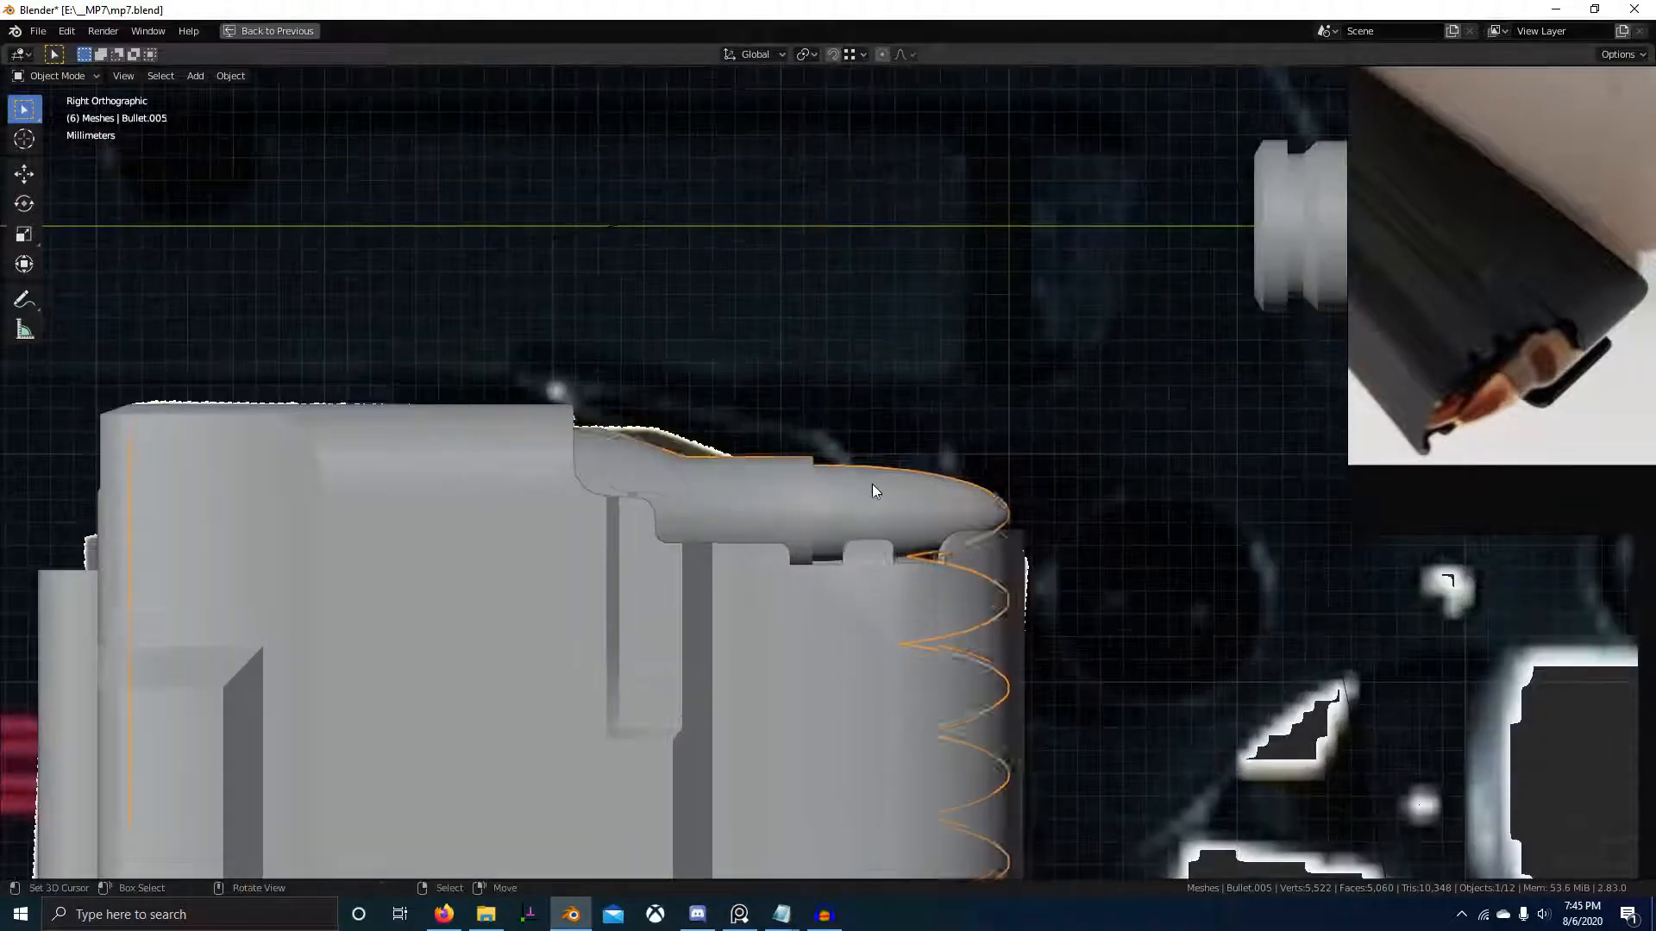
pyautogui.click(872, 484)
pyautogui.press('g')
pyautogui.press('z')
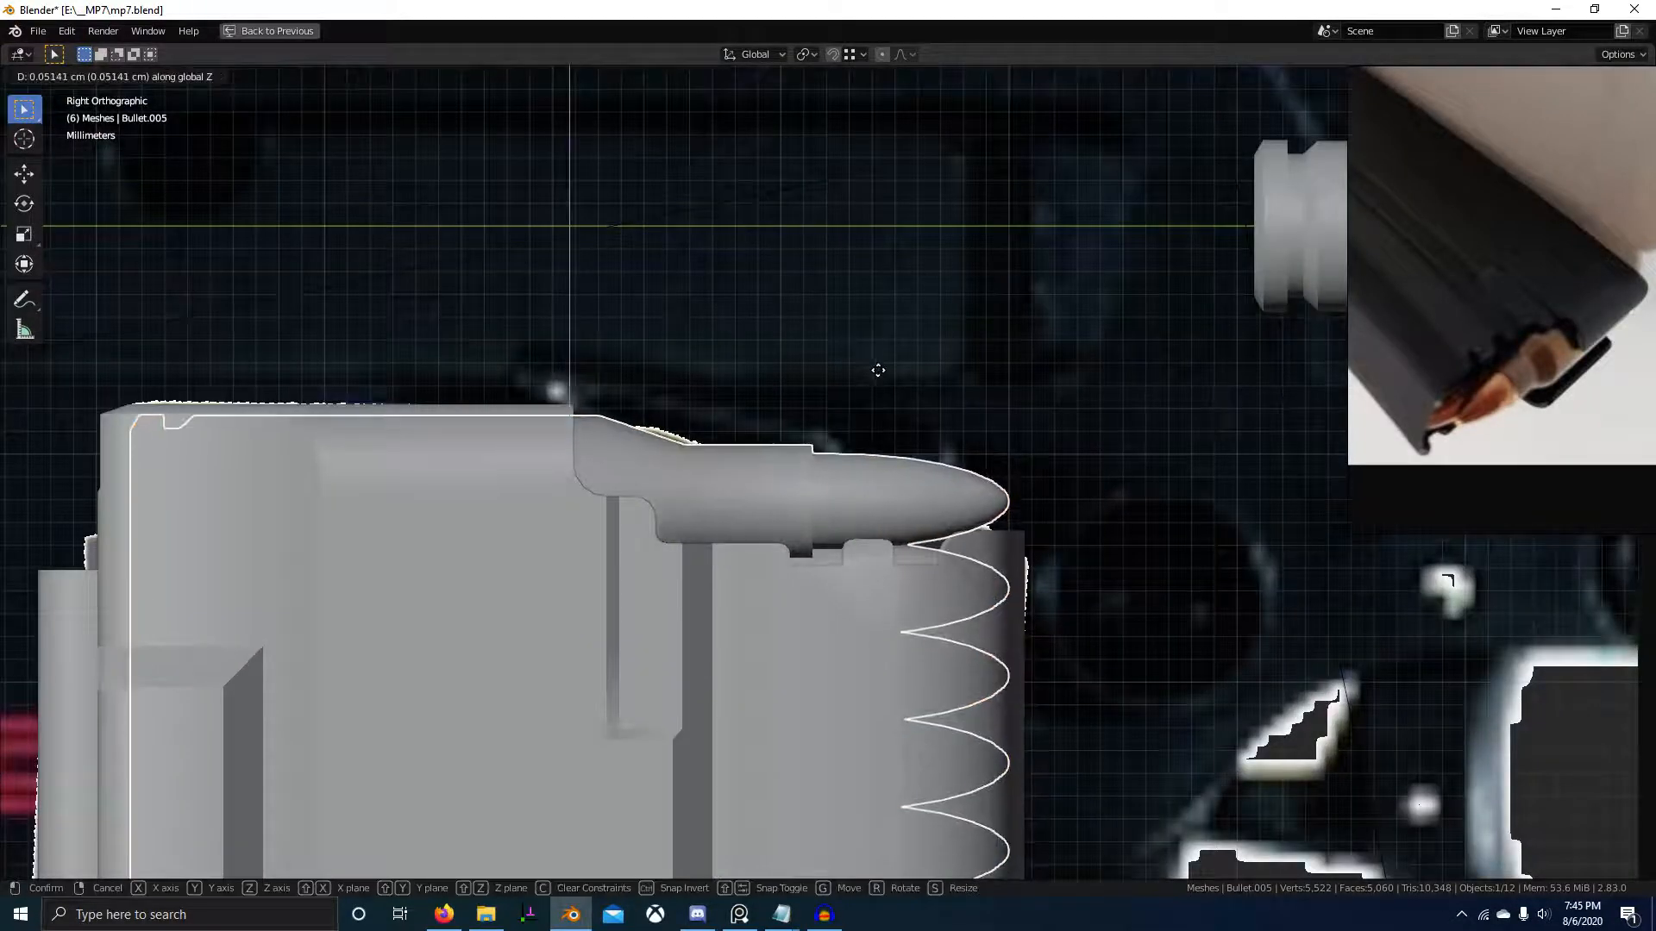
pyautogui.click(878, 371)
# - Duplicate the magazine's parts together with the bullets and place the copy about 20.9 cm away along negative X
pyautogui.moveTo(881, 465); pyautogui.dragTo(933, 562, button='middle')
pyautogui.scroll(-8, 933, 562)
pyautogui.keyDown('shift'); pyautogui.rightClick(851, 668); pyautogui.keyUp('shift')
pyautogui.moveTo(780, 695); pyautogui.dragTo(876, 581, button='middle')
pyautogui.scroll(-3, 876, 581)
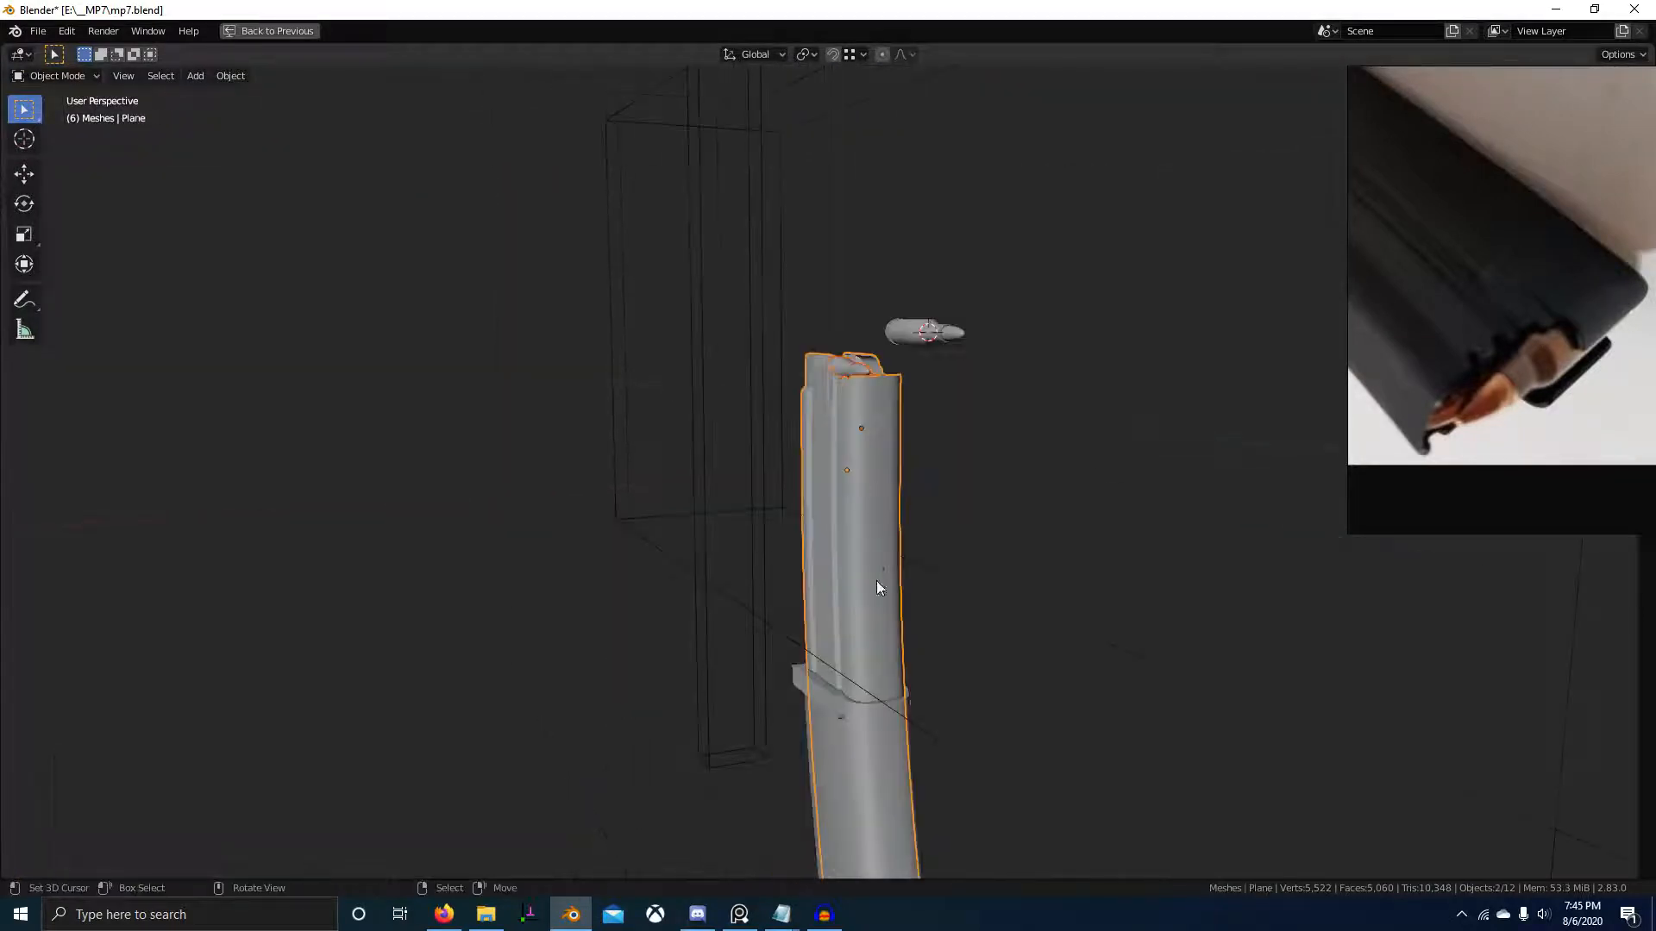
pyautogui.scroll(-6, 851, 761)
pyautogui.hotkey('shift', 'd')
pyautogui.press('x')
pyautogui.click(1021, 706)
# - Frame the new copy, open its upper magazine body in Edit Mode and view it from above
pyautogui.scroll(4, 1067, 653)
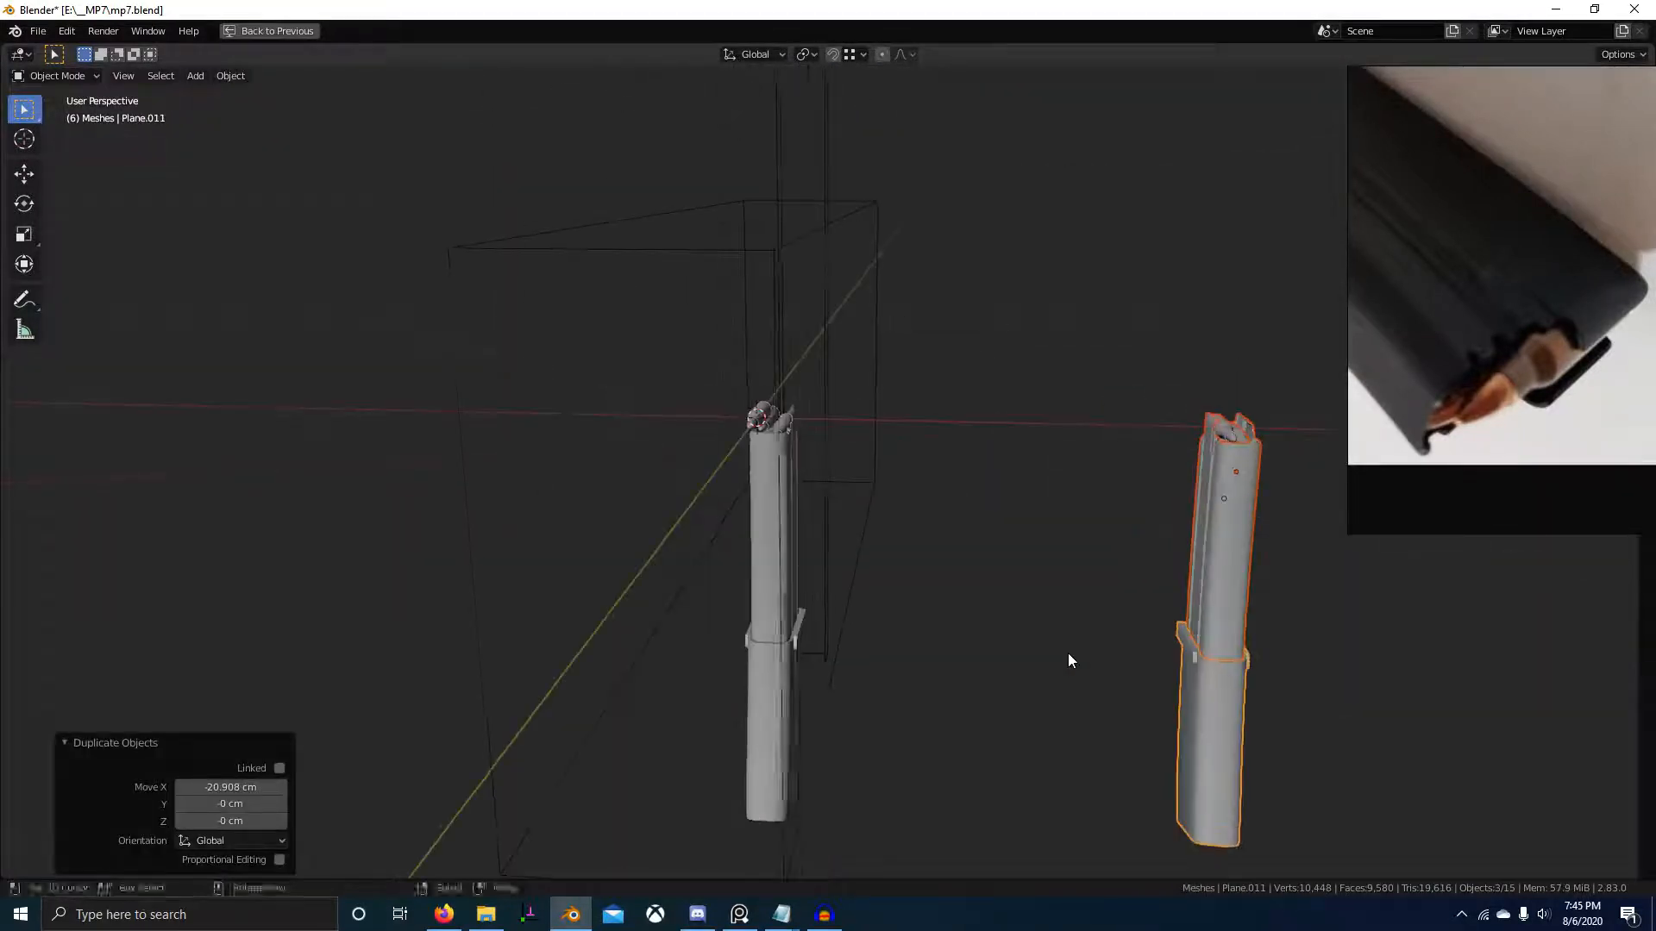
pyautogui.moveTo(1067, 654); pyautogui.dragTo(902, 659, button='middle')
pyautogui.press('KP_Decimal')
pyautogui.scroll(2, 933, 381)
pyautogui.moveTo(933, 380); pyautogui.dragTo(959, 384, button='middle')
pyautogui.keyDown('shift'); pyautogui.moveTo(959, 384); pyautogui.dragTo(856, 543, button='middle'); pyautogui.keyUp('shift')
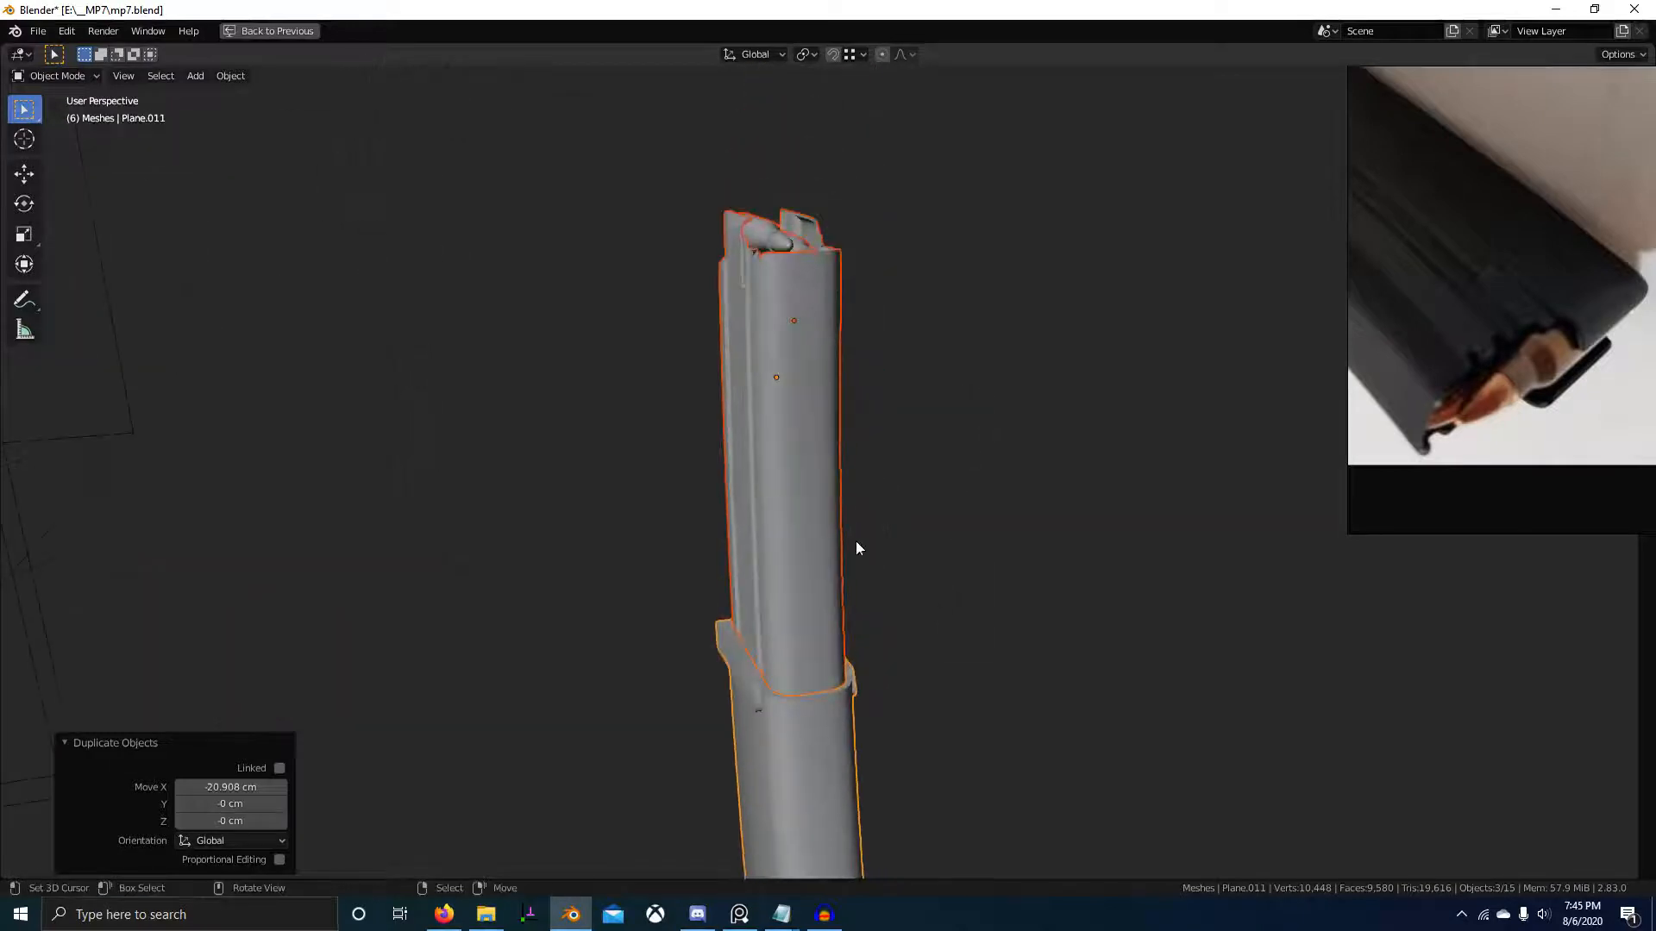
pyautogui.rightClick(785, 449)
pyautogui.press('Tab')
pyautogui.scroll(-6, 785, 448)
pyautogui.moveTo(786, 448); pyautogui.dragTo(880, 524, button='middle')
pyautogui.press('KP_7')
pyautogui.scroll(4, 880, 525)
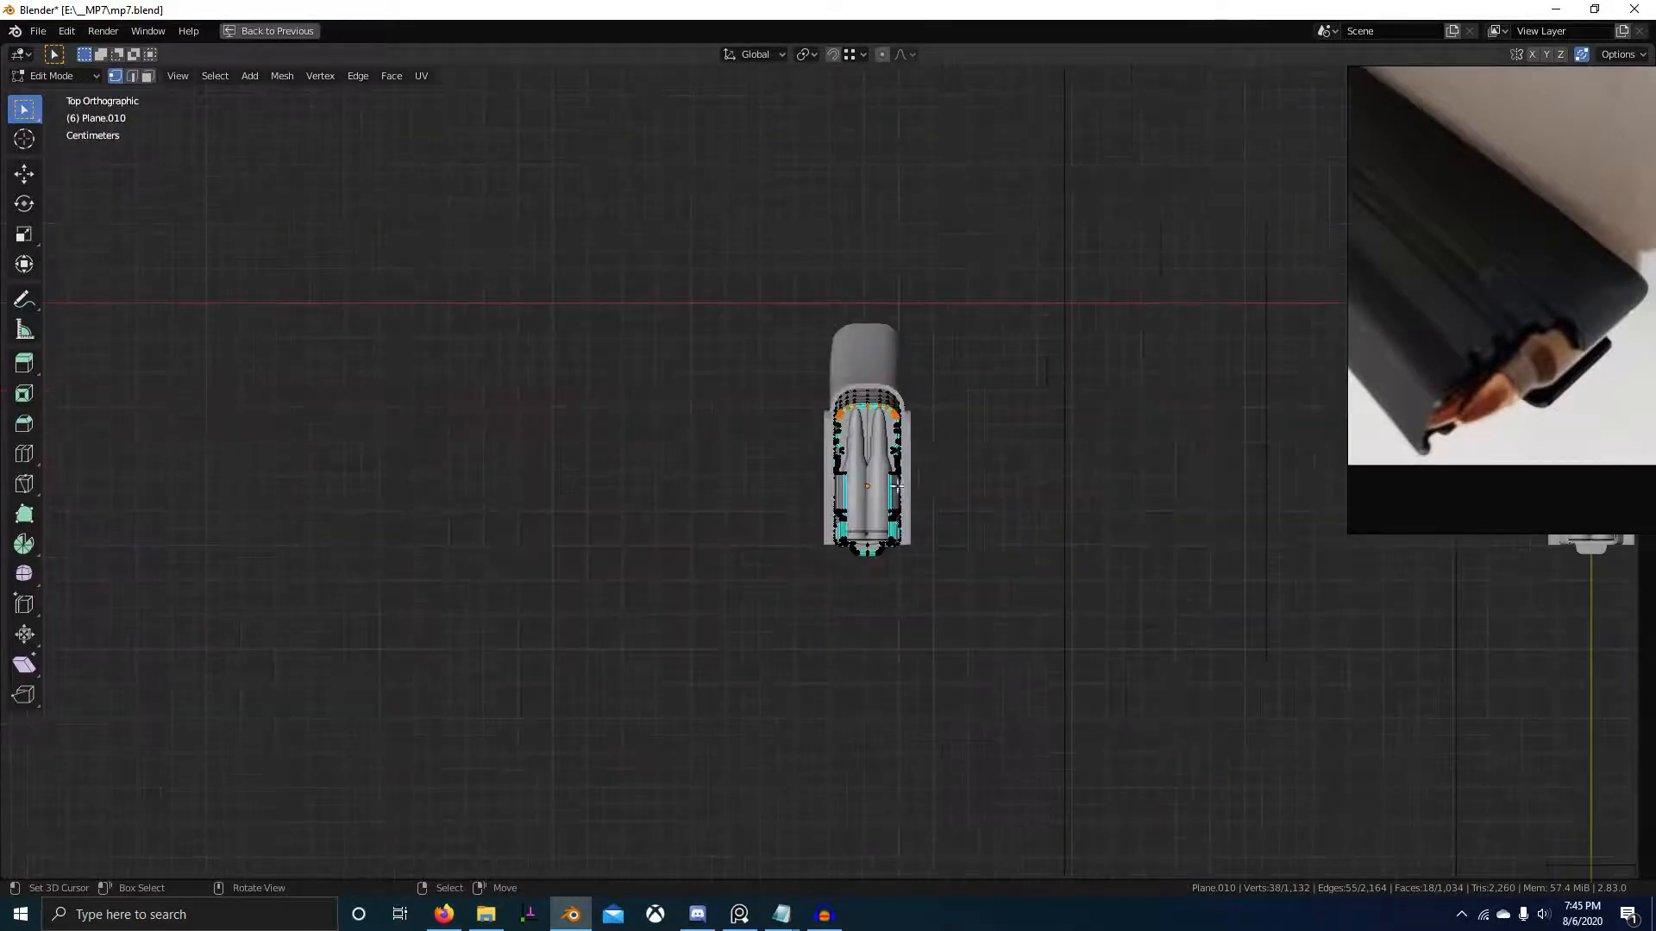
# - Select one lengthwise half of the copy's upper body in wireframe, then return to solid shading at the feed lips
pyautogui.hotkey('shift', 'z')
pyautogui.keyDown('shift'); pyautogui.moveTo(906, 375); pyautogui.dragTo(834, 368, button='middle'); pyautogui.keyUp('shift')
pyautogui.scroll(2, 834, 369)
pyautogui.hotkey('alt', 'a')
pyautogui.moveTo(787, 224); pyautogui.dragTo(1031, 742)
pyautogui.moveTo(1032, 743)
pyautogui.mouseDown(button='middle')
pyautogui.moveTo(987, 572)
pyautogui.moveTo(1175, 817)
pyautogui.moveTo(994, 713)
pyautogui.moveTo(1069, 758)
pyautogui.moveTo(1041, 101)
pyautogui.mouseUp(button='middle')
pyautogui.scroll(3, 988, 572)
pyautogui.press('z')
pyautogui.scroll(-4, 988, 572)
pyautogui.scroll(4, 994, 713)
pyautogui.scroll(2, 891, 310)
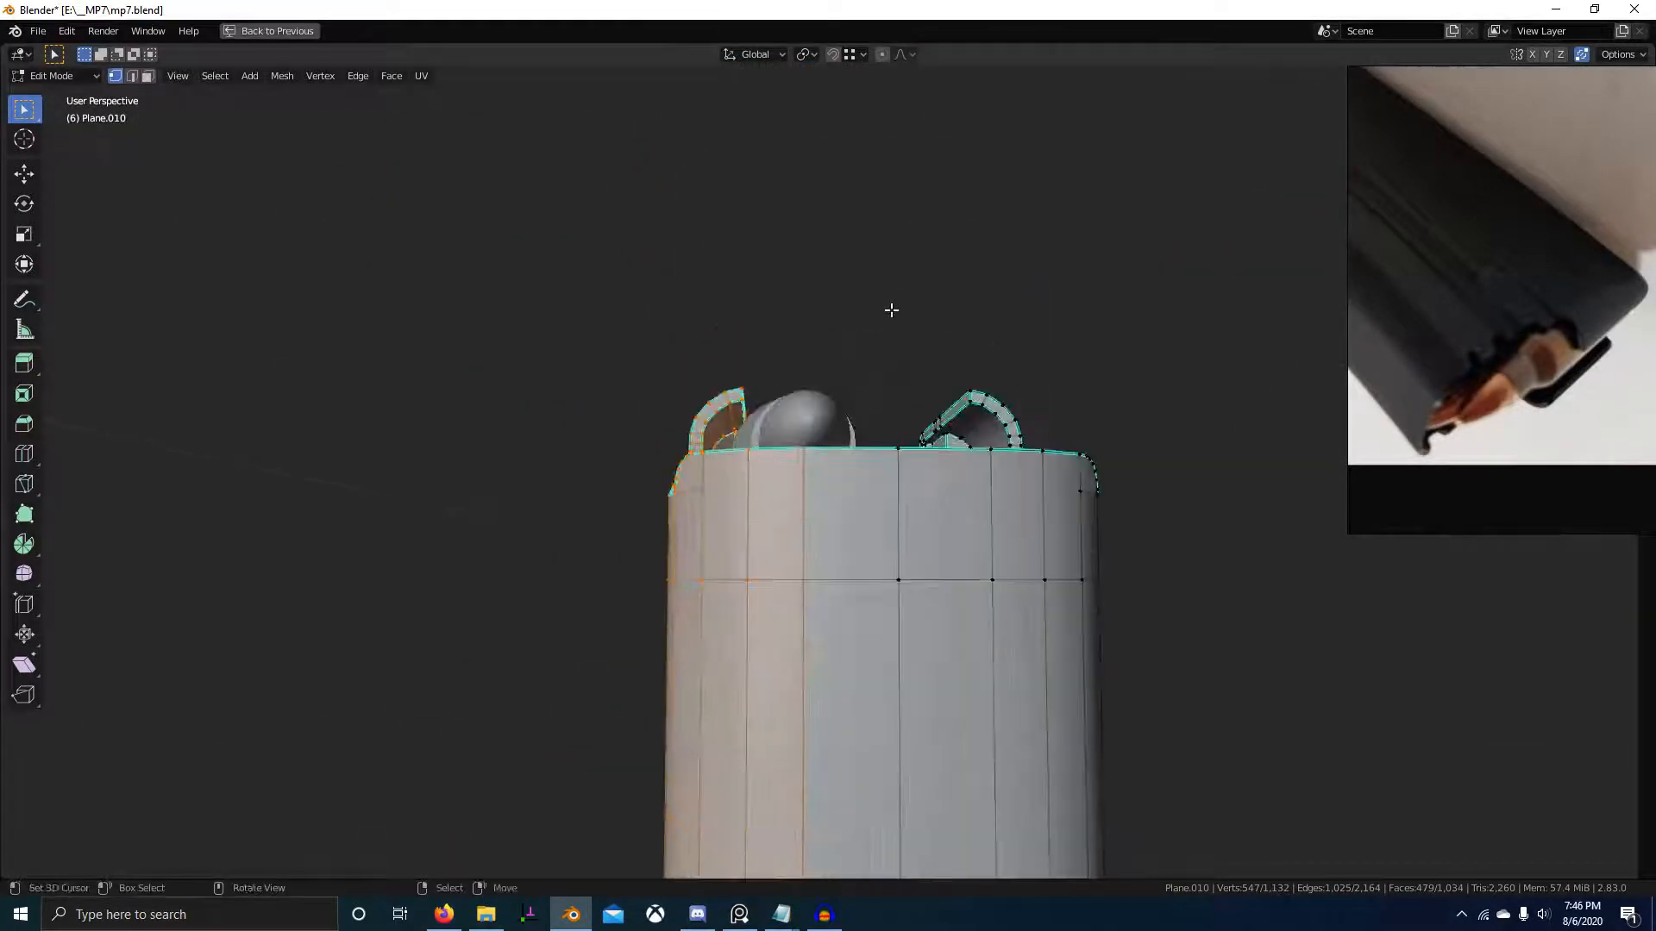
pyautogui.scroll(2, 890, 311)
pyautogui.moveTo(890, 311); pyautogui.dragTo(905, 351, button='middle')
# - Try moving the selected half of the copy inward along X by about 0.12 cm
pyautogui.press('g')
pyautogui.press('x')
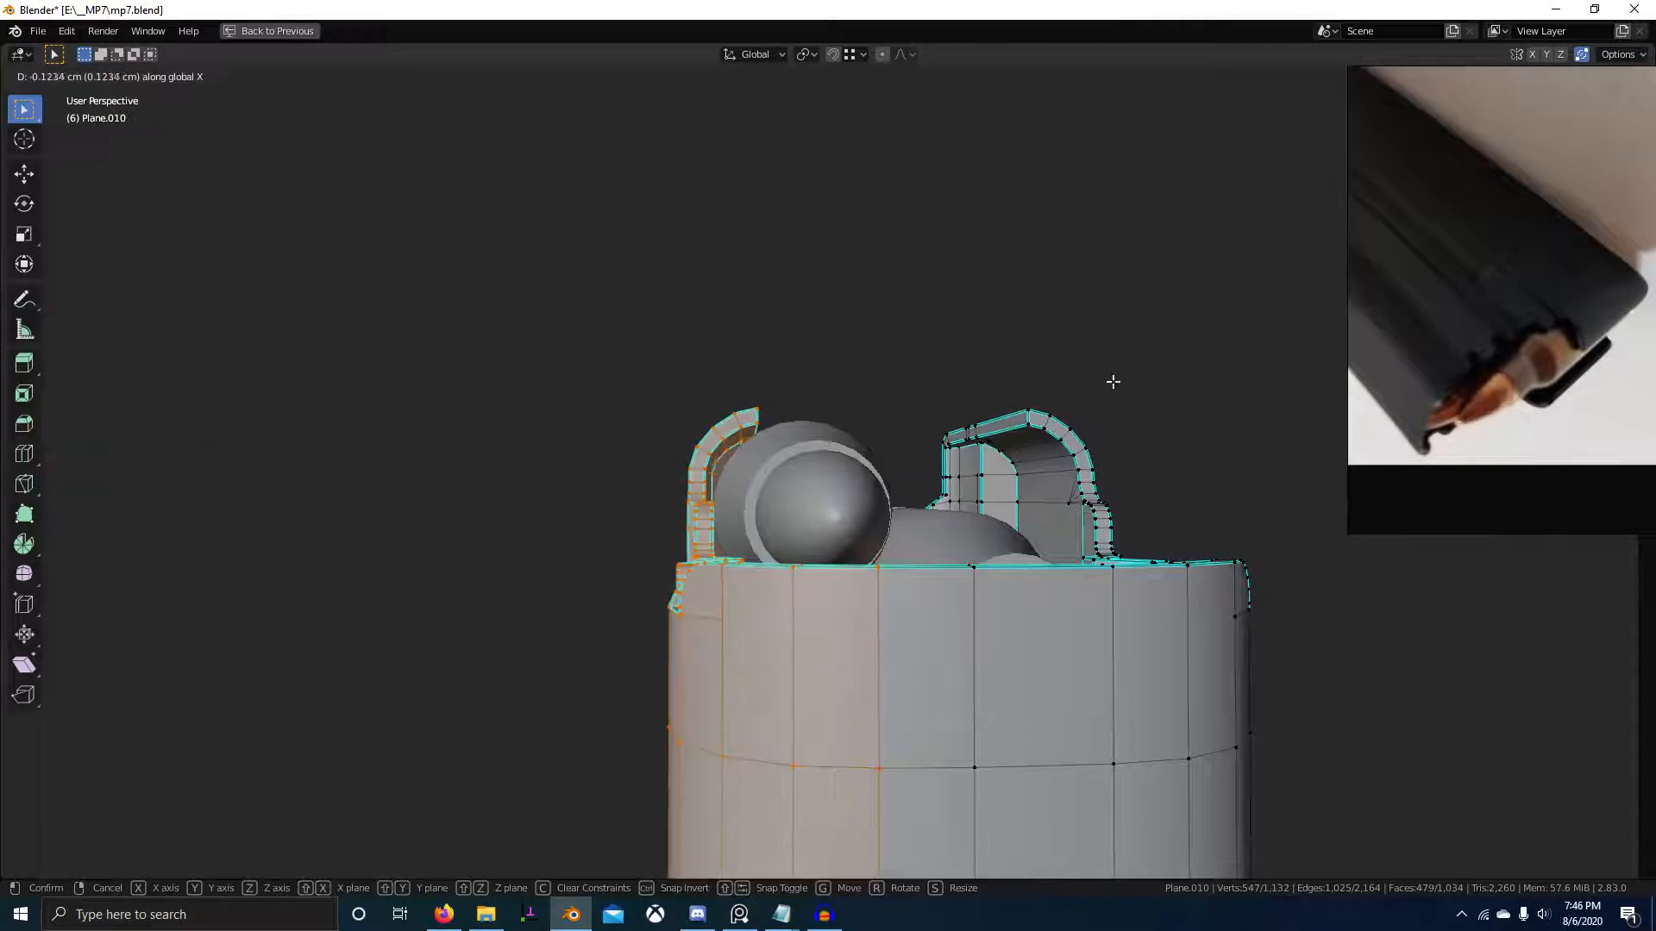
pyautogui.click(1113, 381)
pyautogui.moveTo(1112, 381); pyautogui.dragTo(971, 581, button='middle')
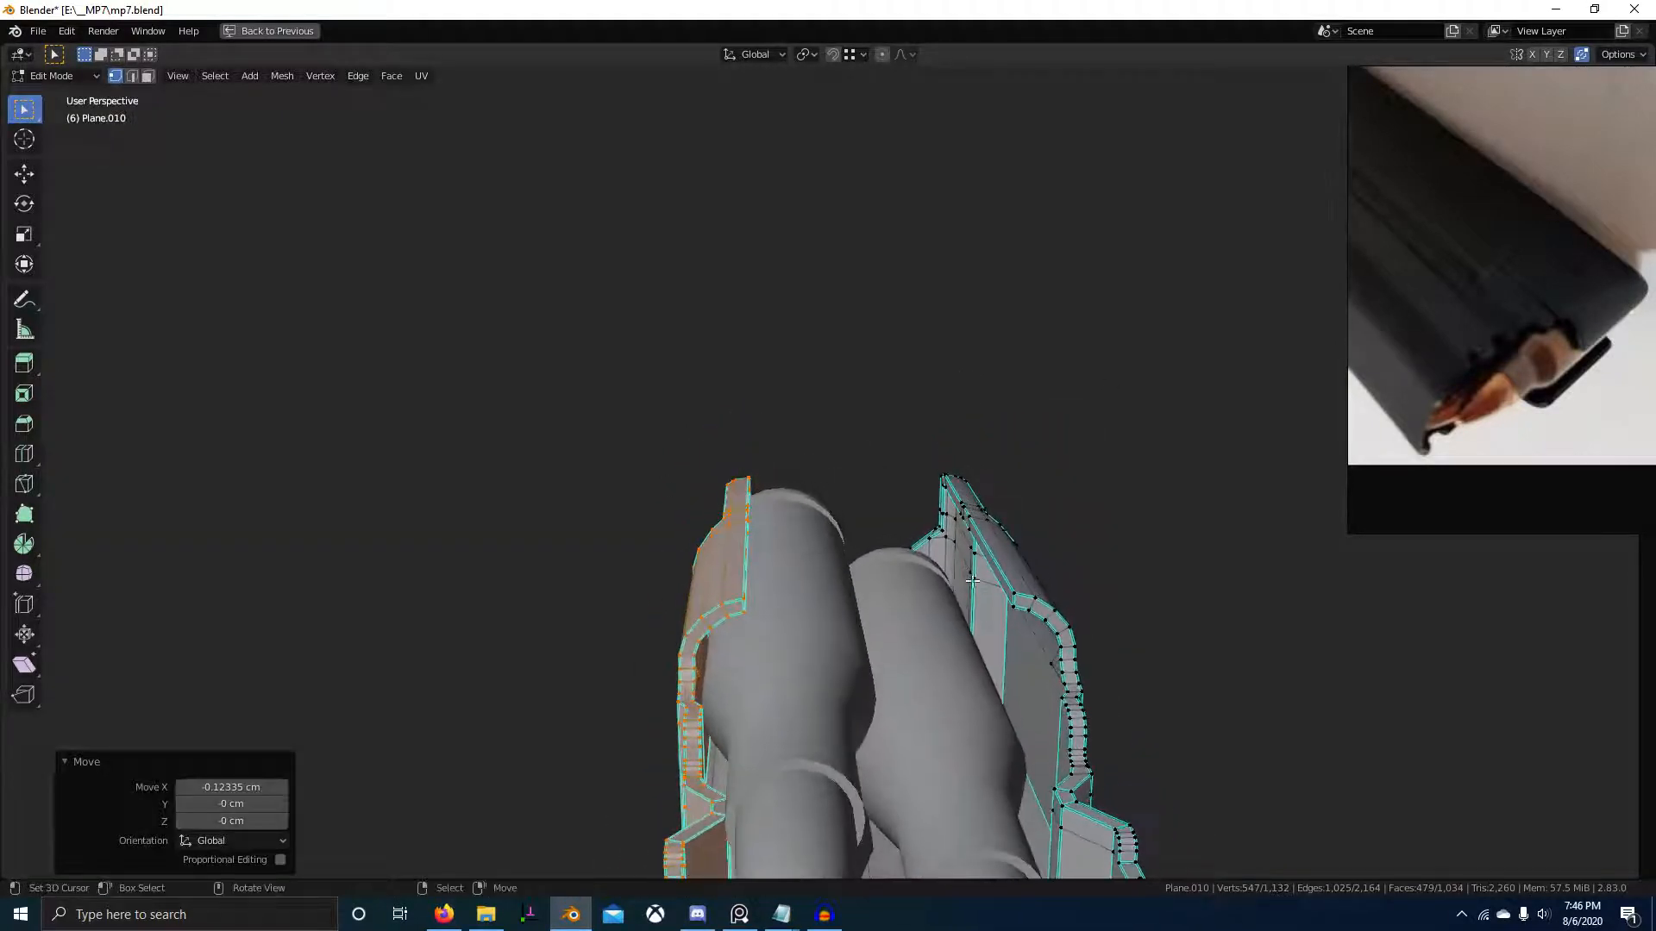
# - Move the selected half of the copy's upper body inward along X by about 0.103 cm, judging the gap from above
pyautogui.press('KP_7')
pyautogui.scroll(6, 859, 485)
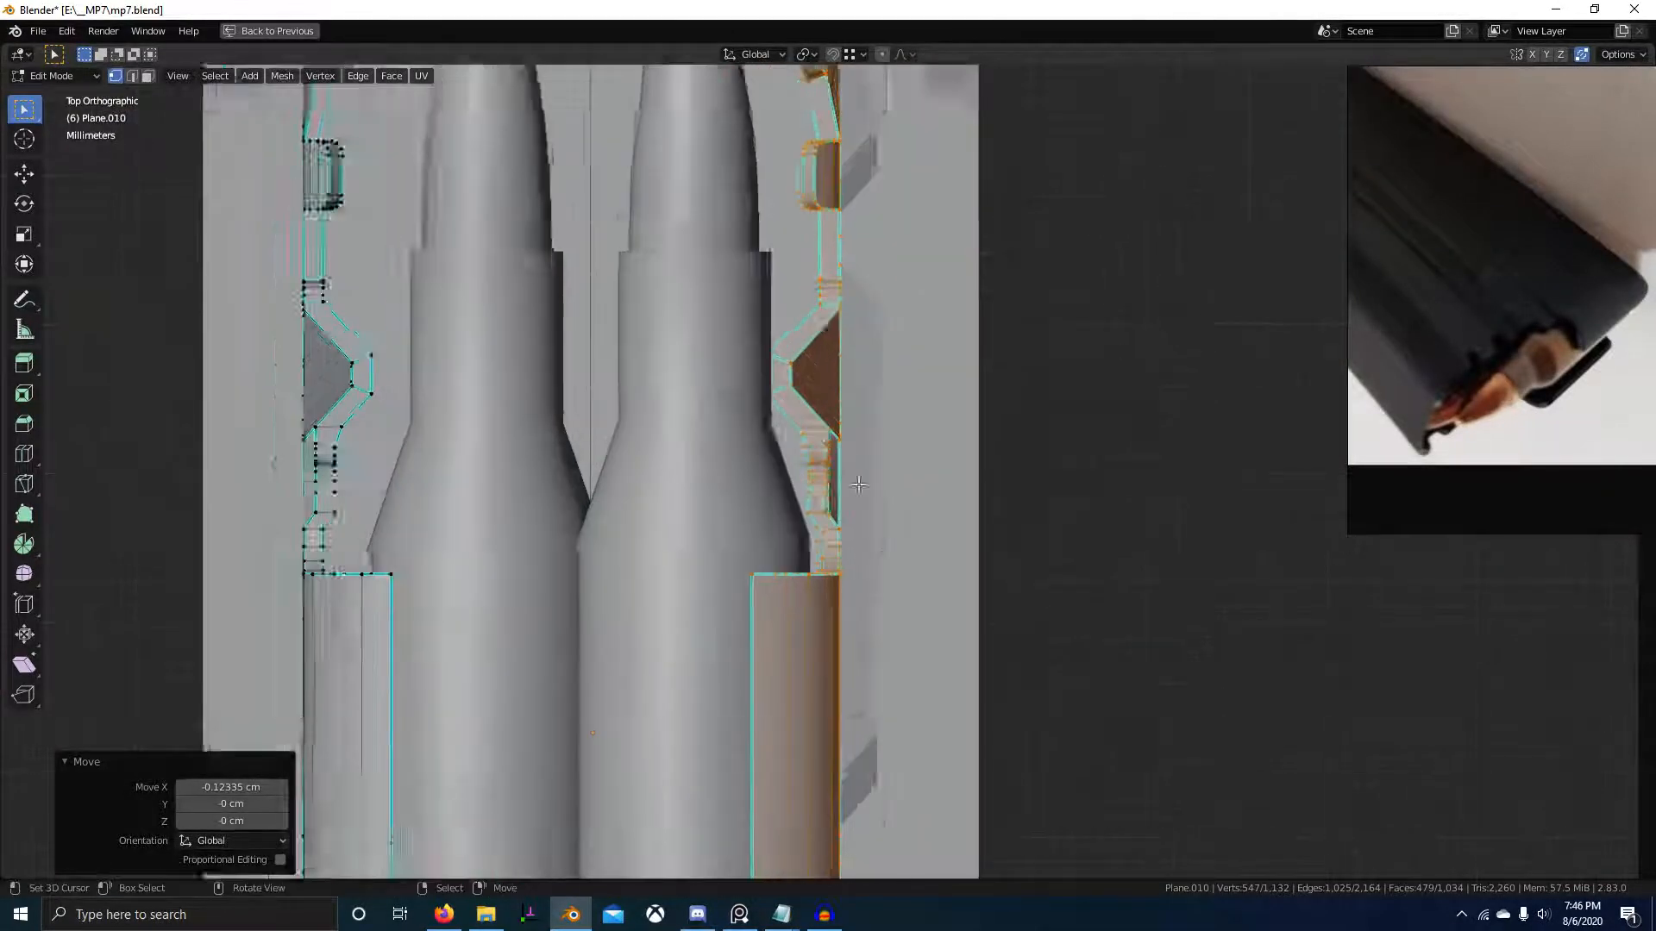
pyautogui.scroll(1, 859, 485)
pyautogui.press('x')
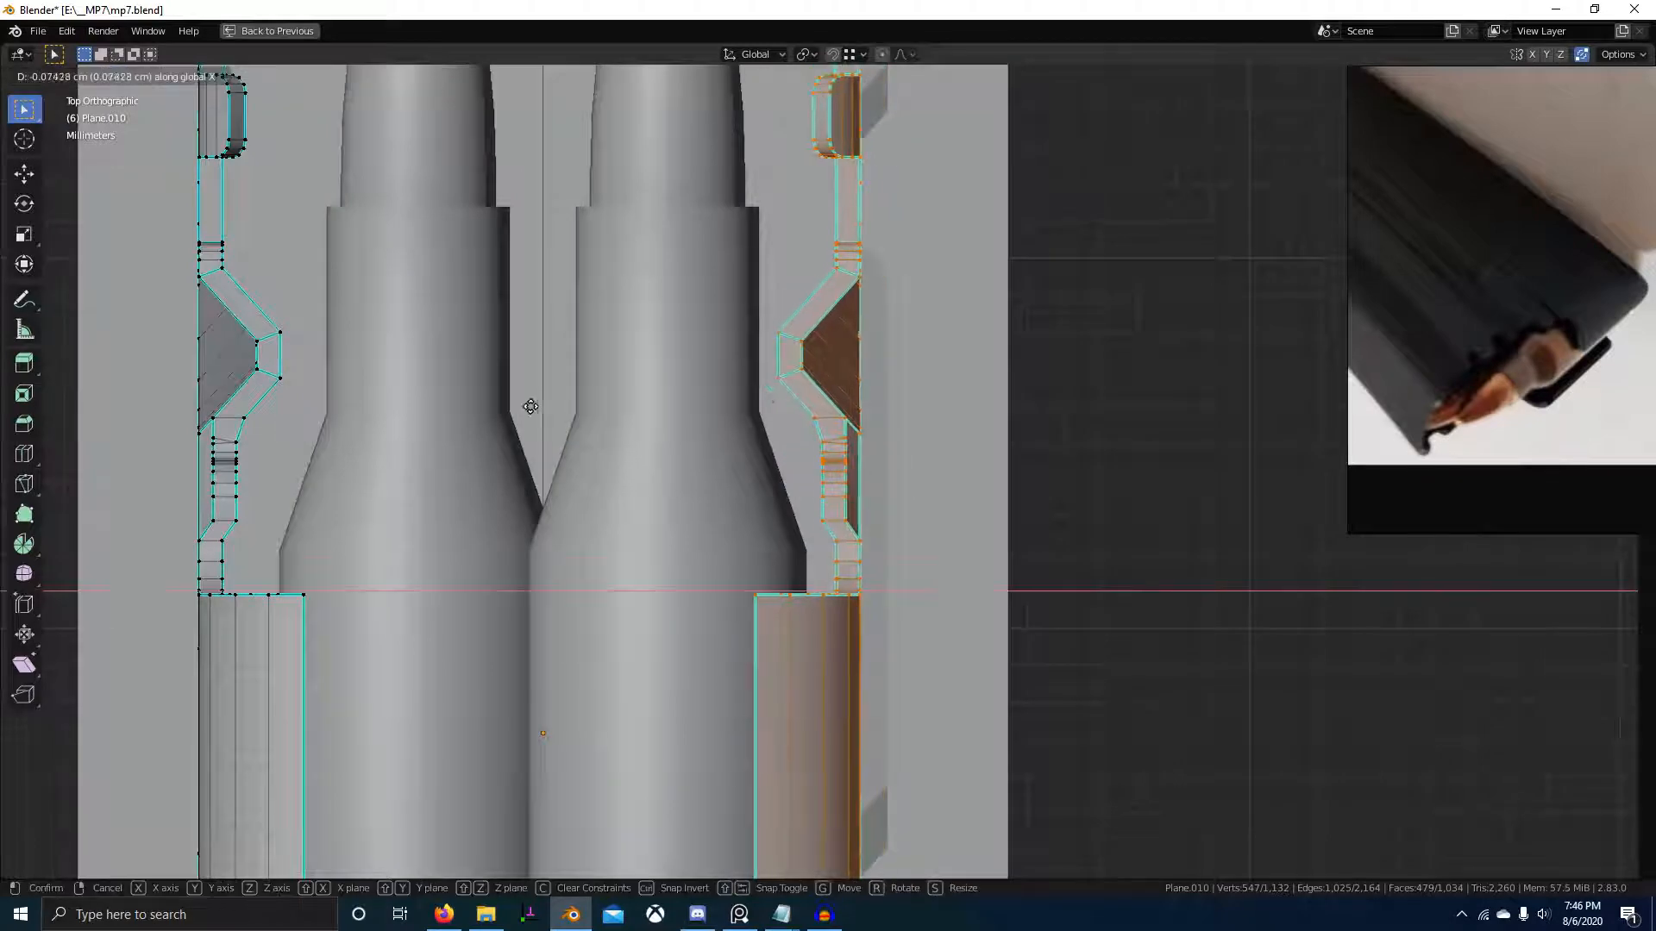
pyautogui.click(441, 415)
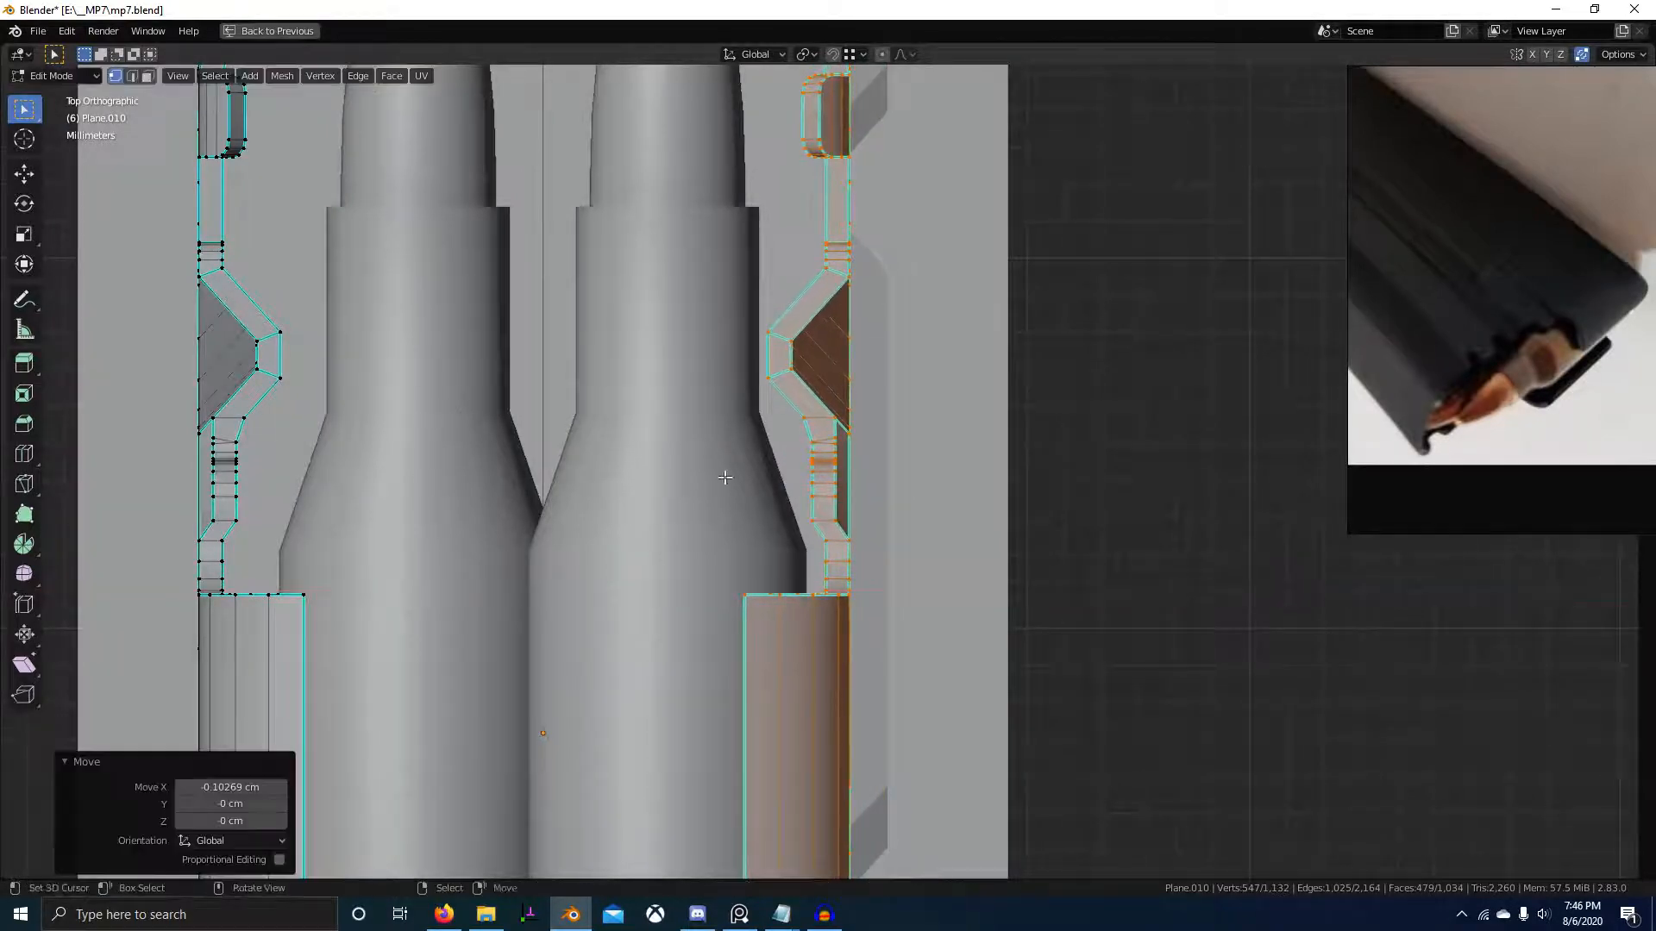
pyautogui.moveTo(724, 481); pyautogui.dragTo(860, 614, button='middle')
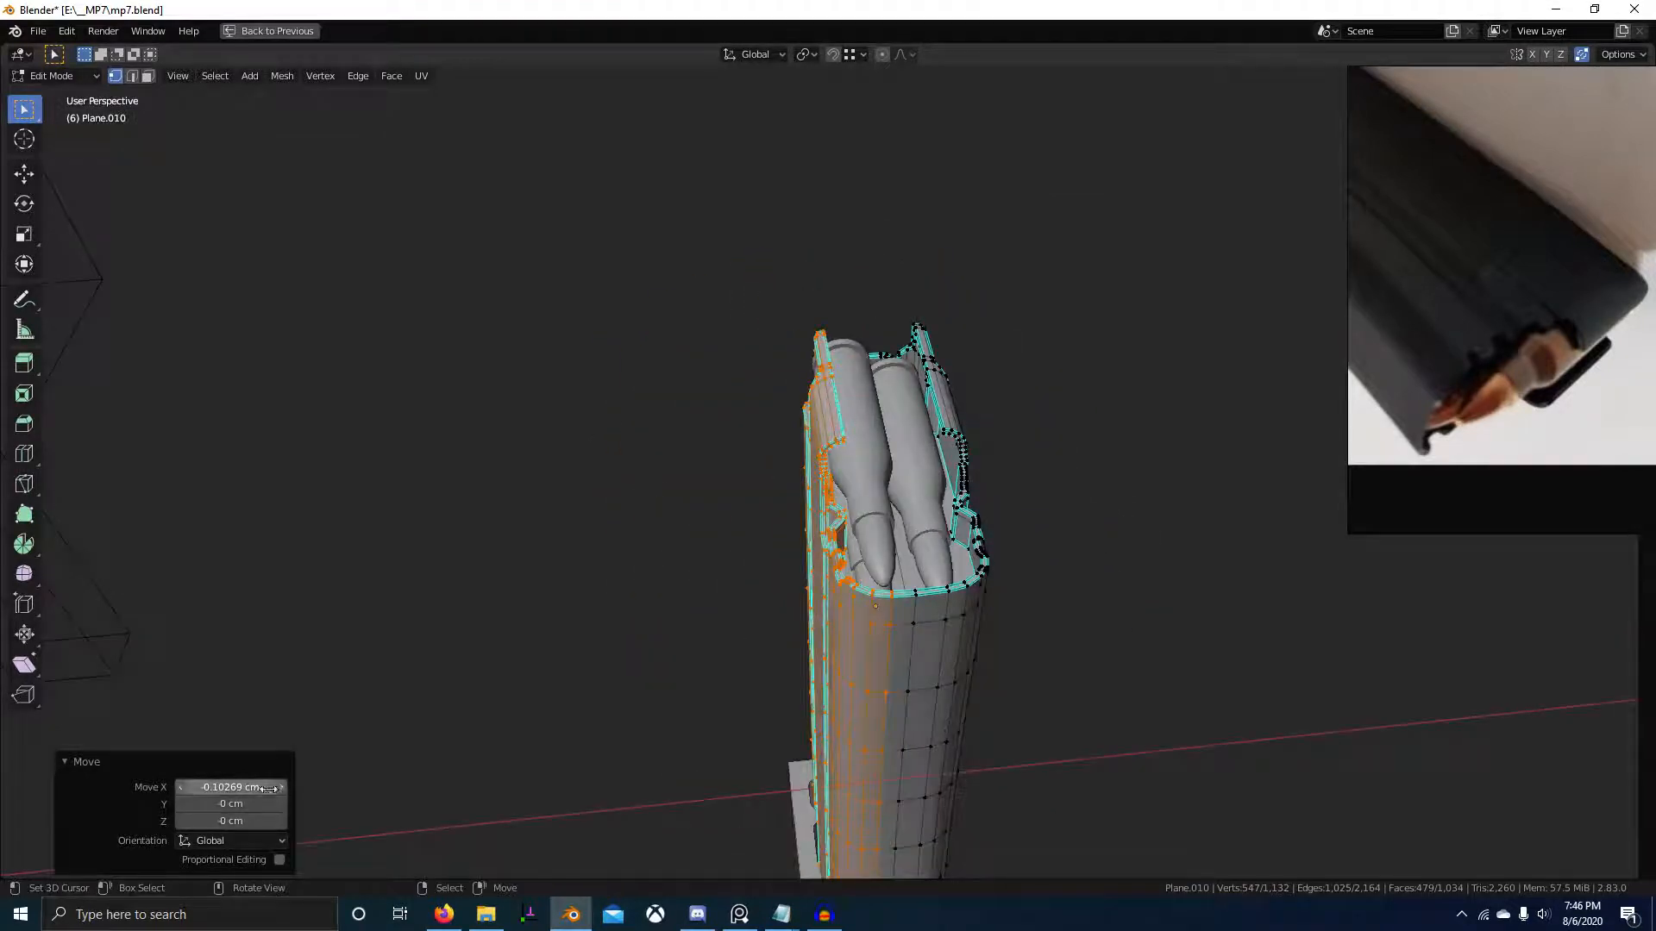
# - Open a blank Notepad window for noting the Move X offset, then switch back to Blender
pyautogui.press('super')
pyautogui.write('notepad')
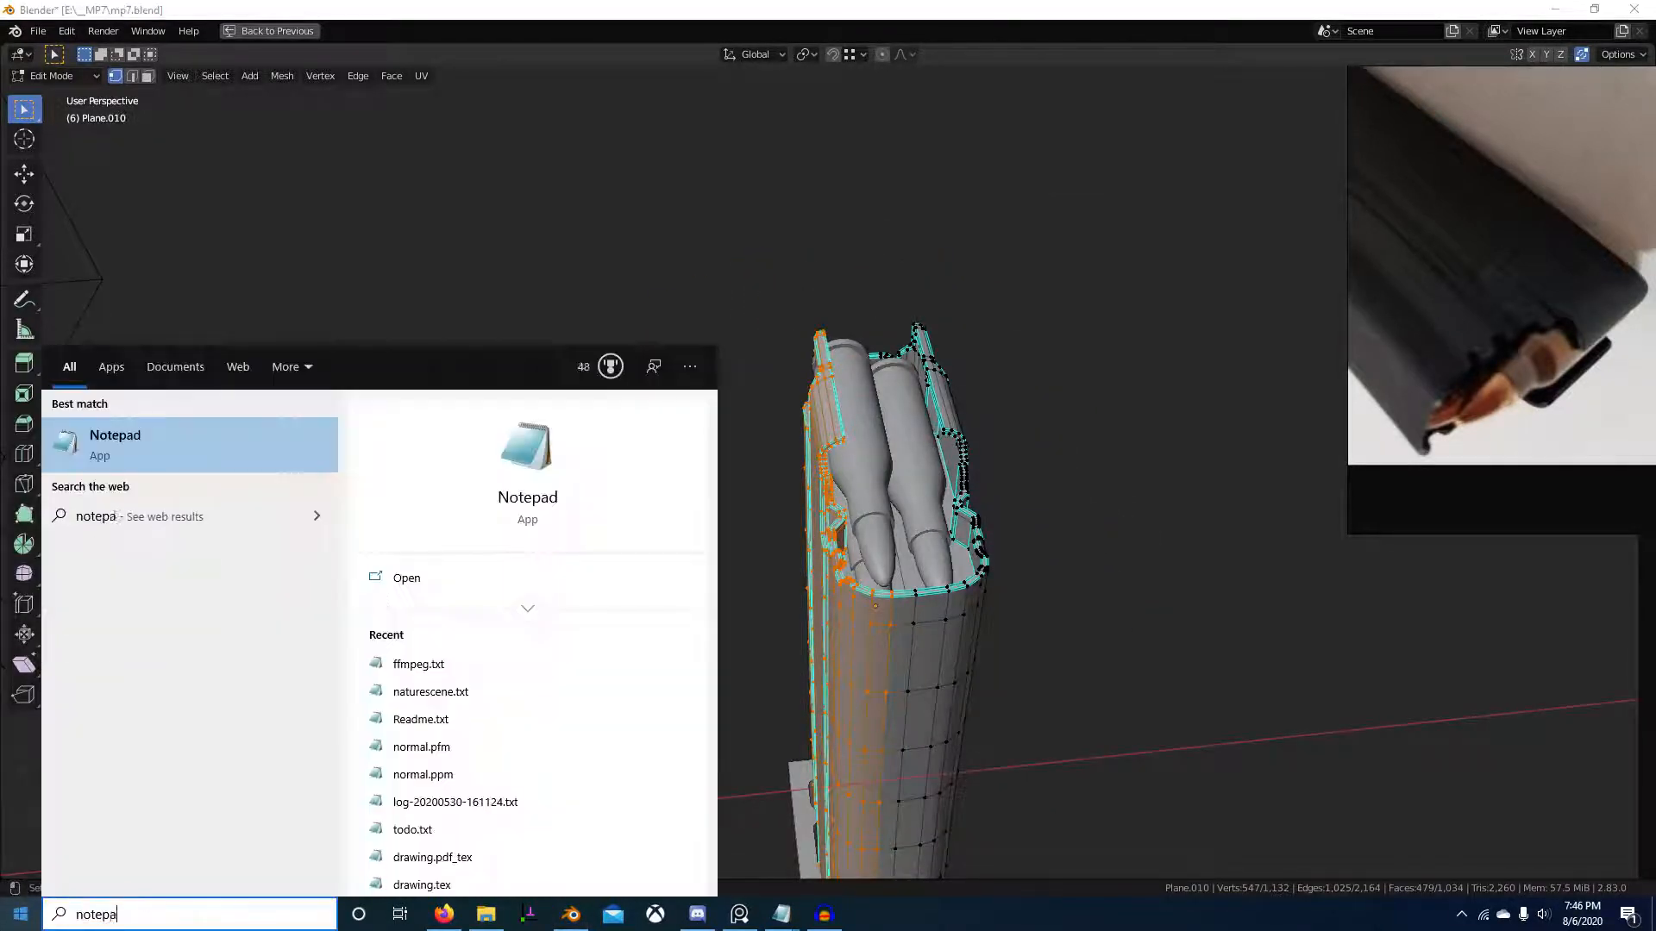
pyautogui.press('Return')
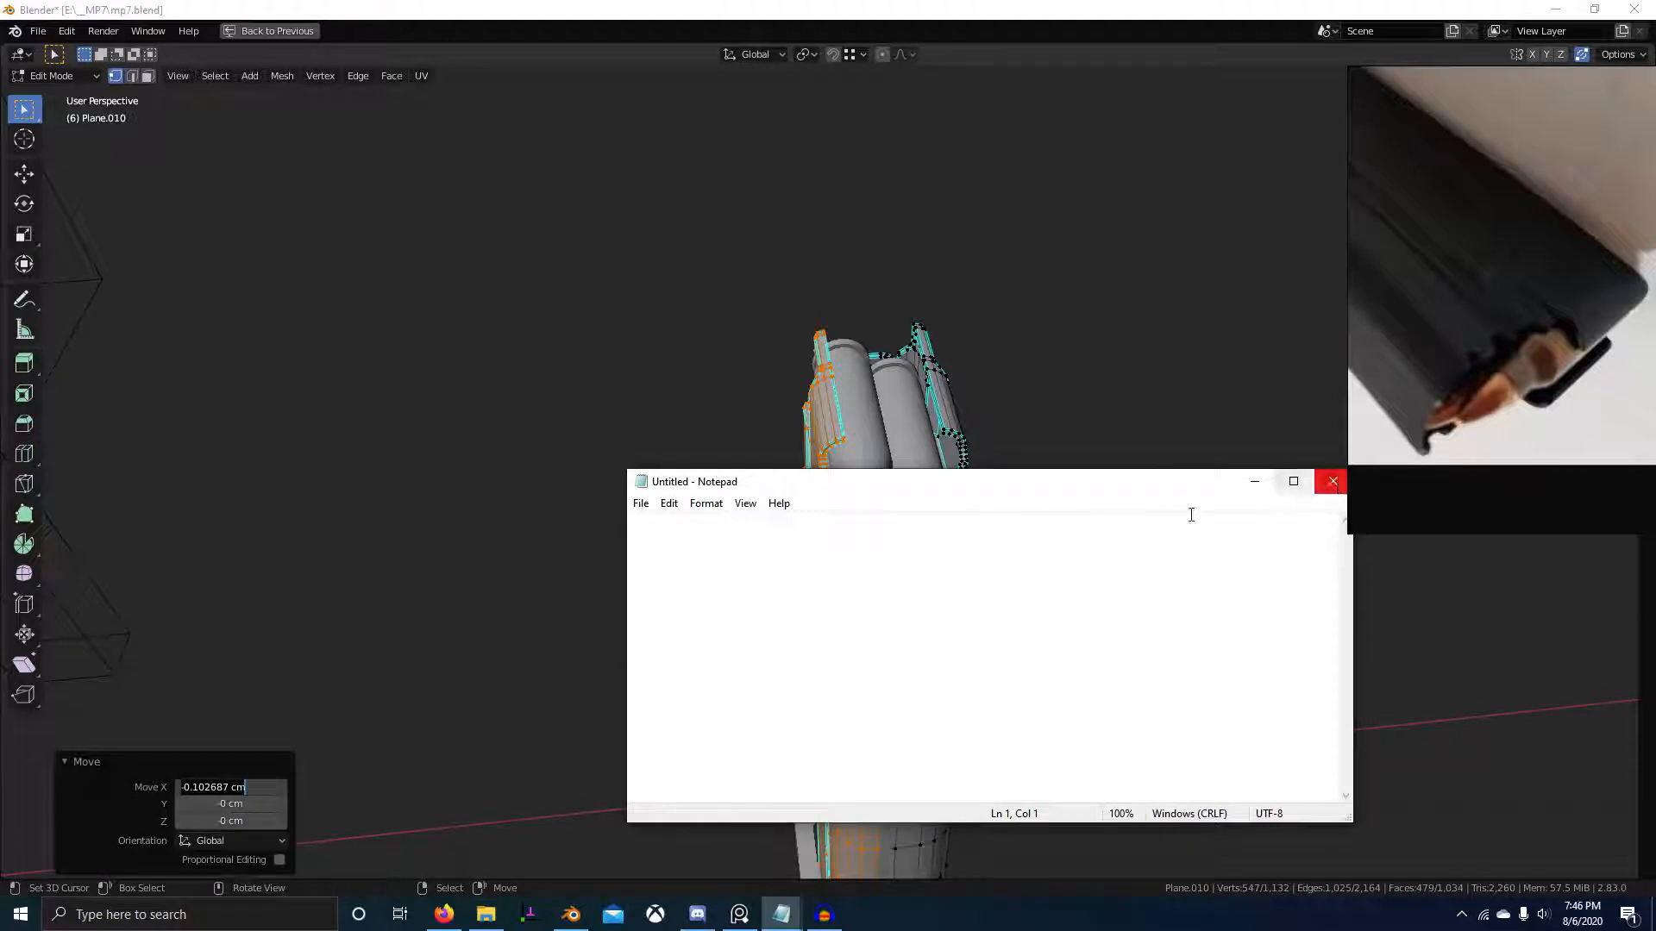
pyautogui.hotkey('alt', 'Tab')
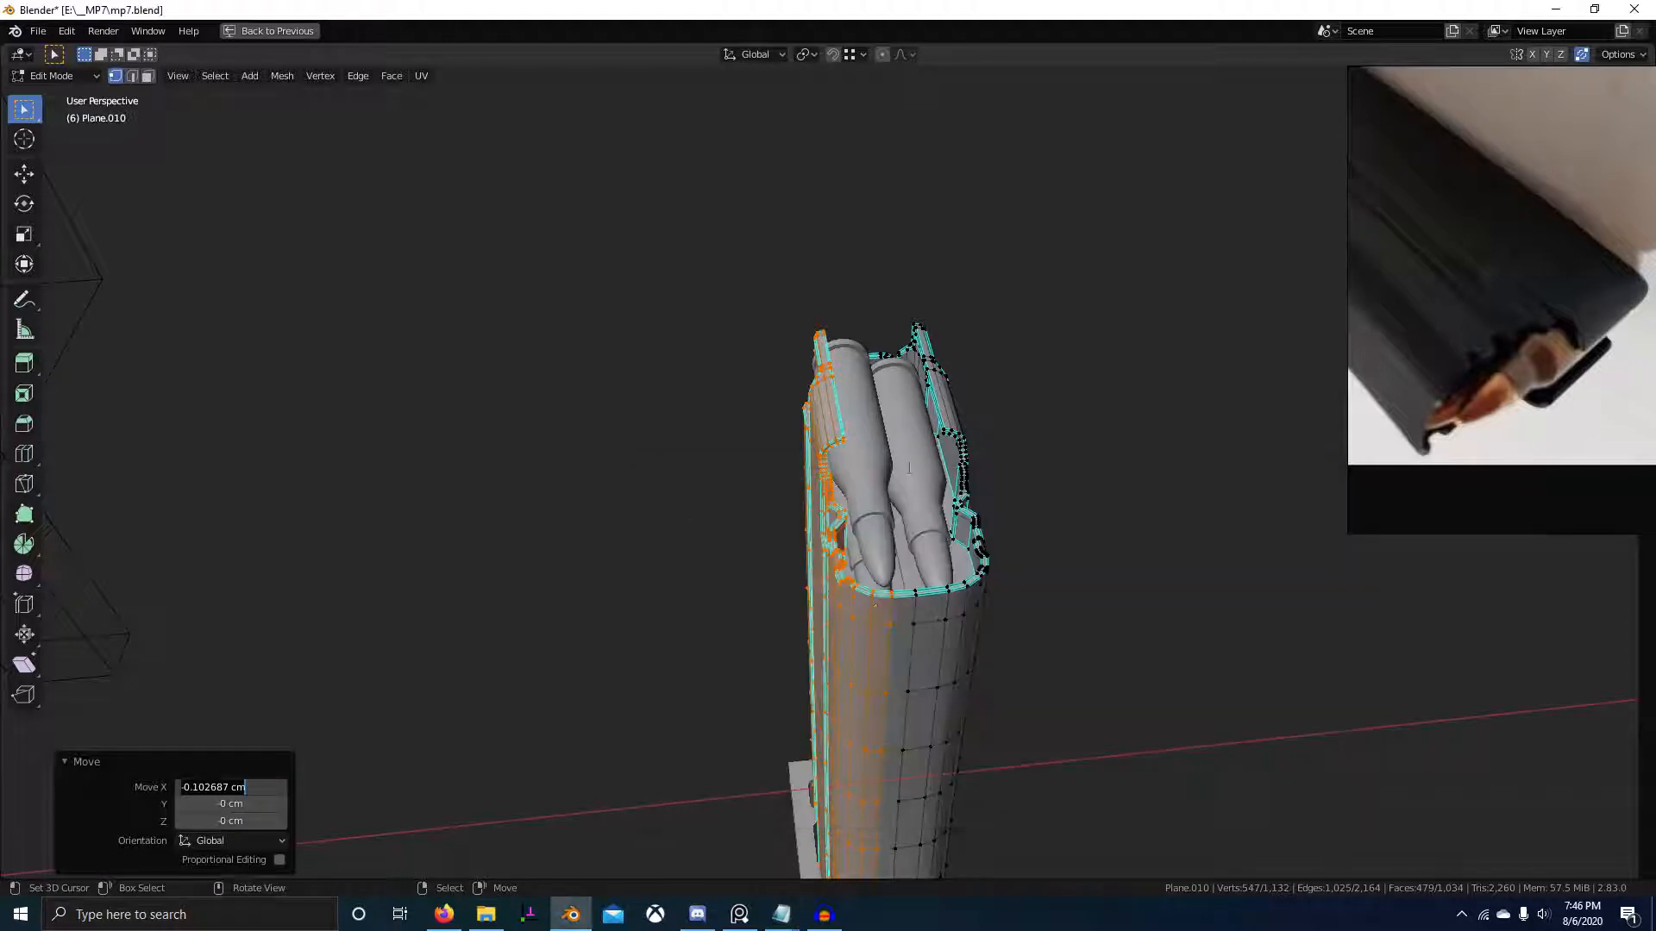
# - Select the whole upper body mesh and symmetrize it from +X to -X
pyautogui.moveTo(1001, 503); pyautogui.dragTo(932, 488, button='middle')
pyautogui.press('a')
pyautogui.press('F3')
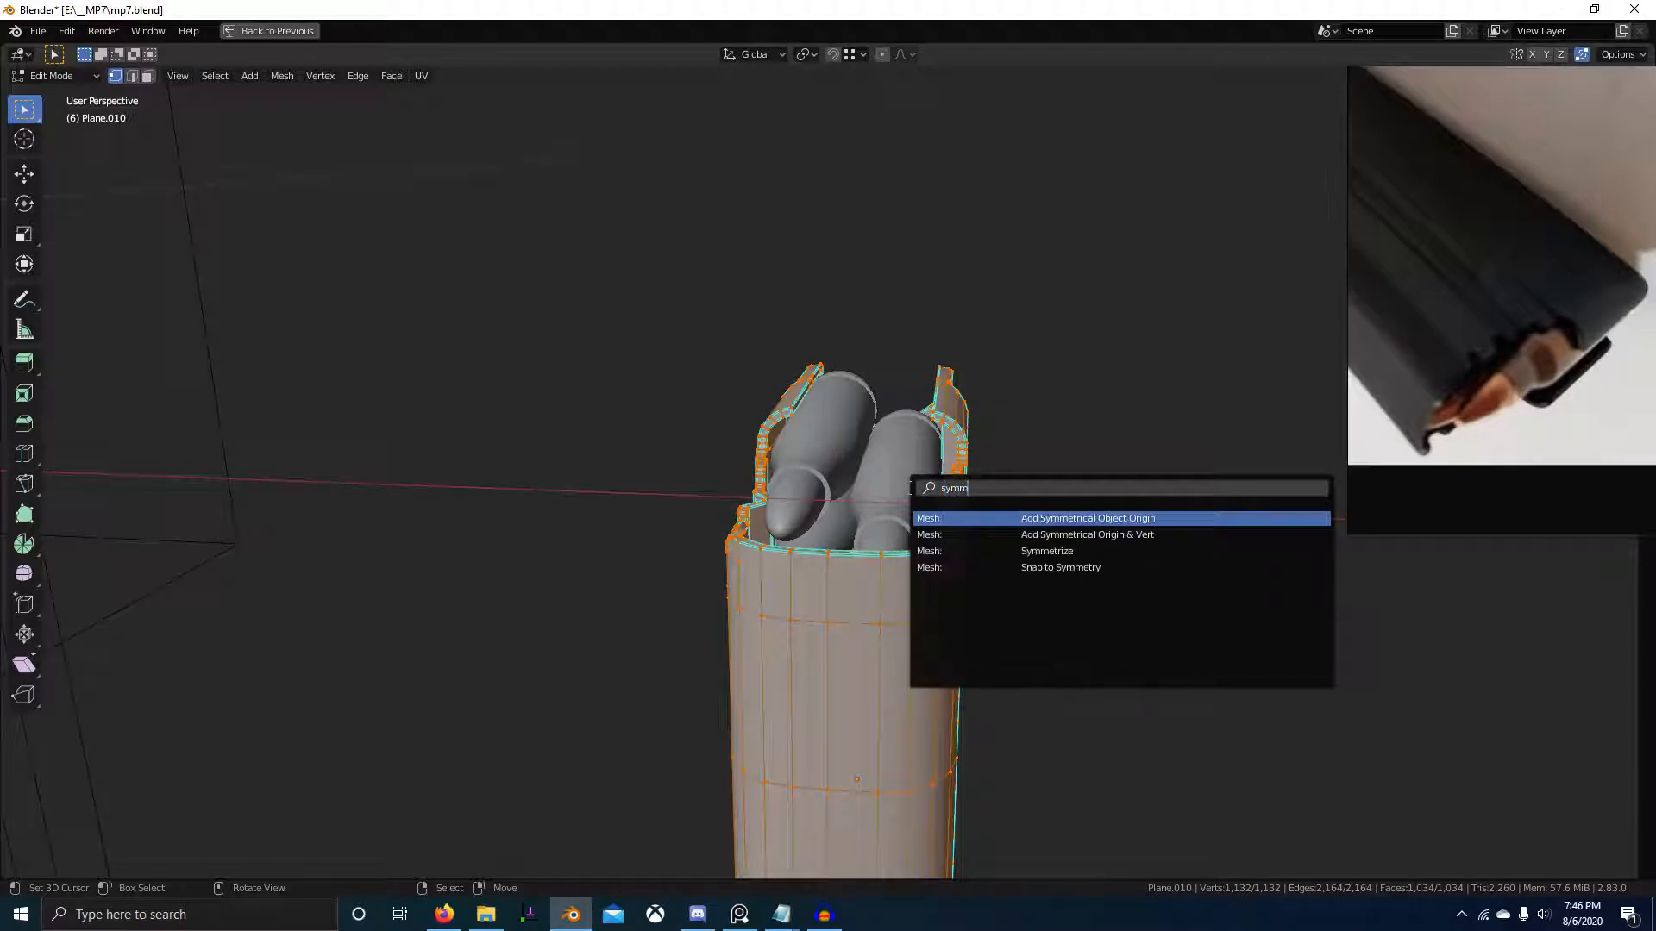
pyautogui.press('Return')
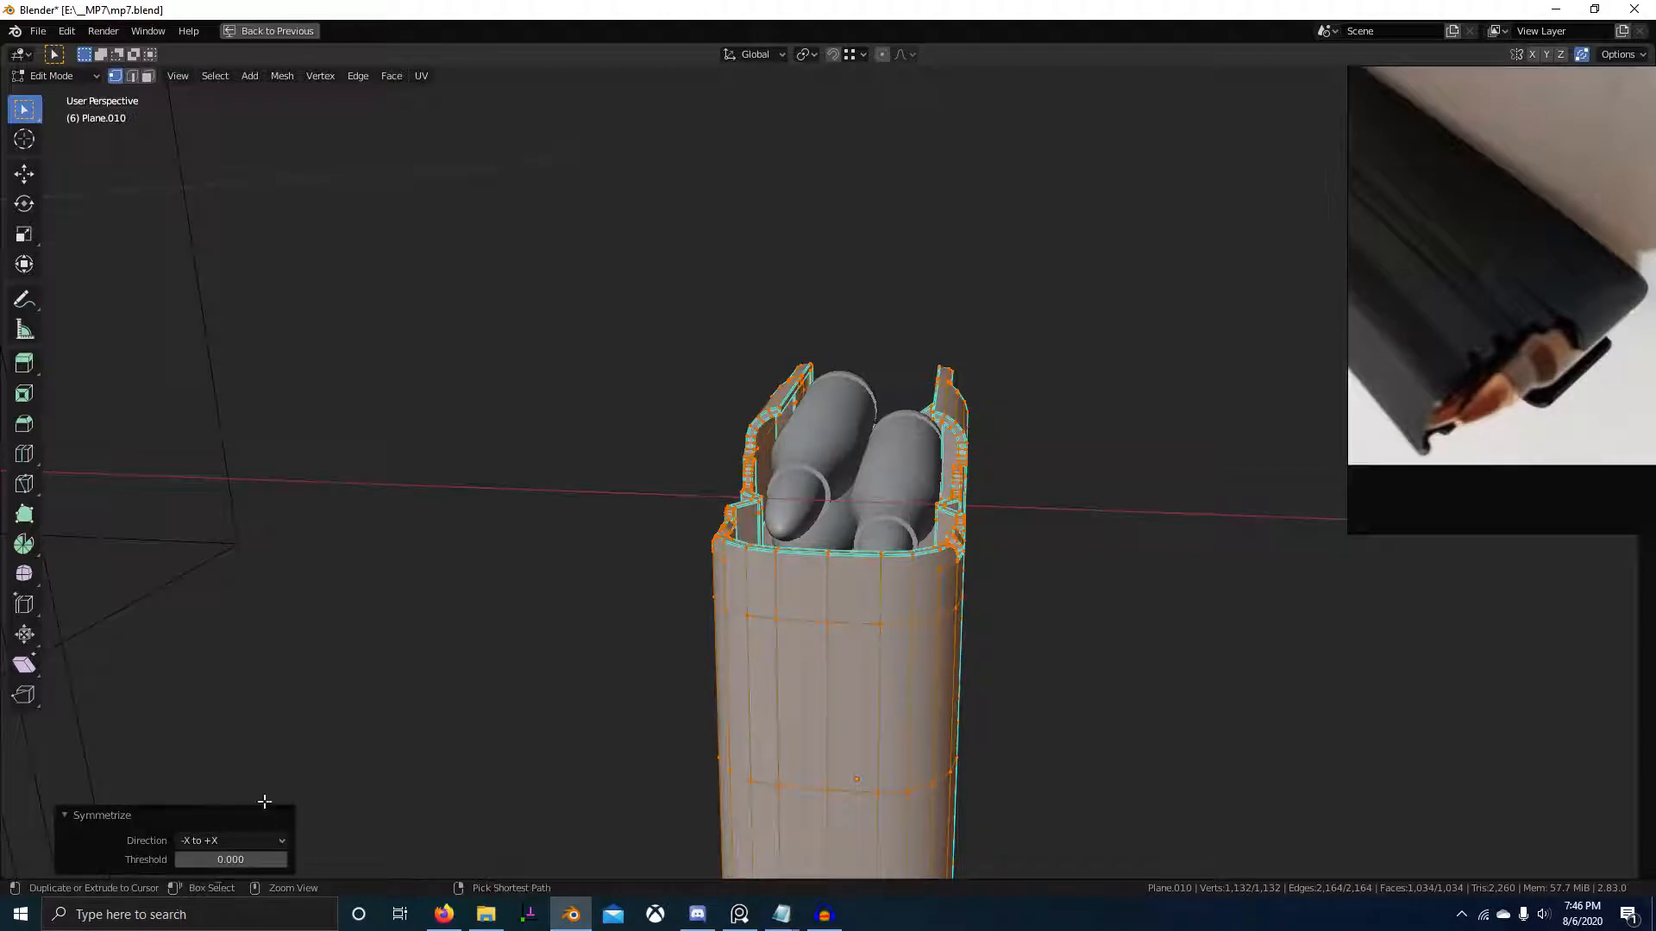
pyautogui.keyDown('ctrl'); pyautogui.scroll(2, 261, 834); pyautogui.keyUp('ctrl')
pyautogui.moveTo(707, 733); pyautogui.dragTo(871, 743, button='middle')
pyautogui.hotkey('ctrl', 'z')
pyautogui.hotkey('ctrl', 'z')
# - Finish editing the upper body and open the copy's lower magazine body in Edit Mode
pyautogui.scroll(-5, 871, 743)
pyautogui.scroll(-4, 871, 743)
pyautogui.moveTo(920, 809); pyautogui.dragTo(1001, 569, button='middle')
pyautogui.press('Tab')
pyautogui.rightClick(855, 582)
pyautogui.scroll(6, 895, 589)
pyautogui.press('Tab')
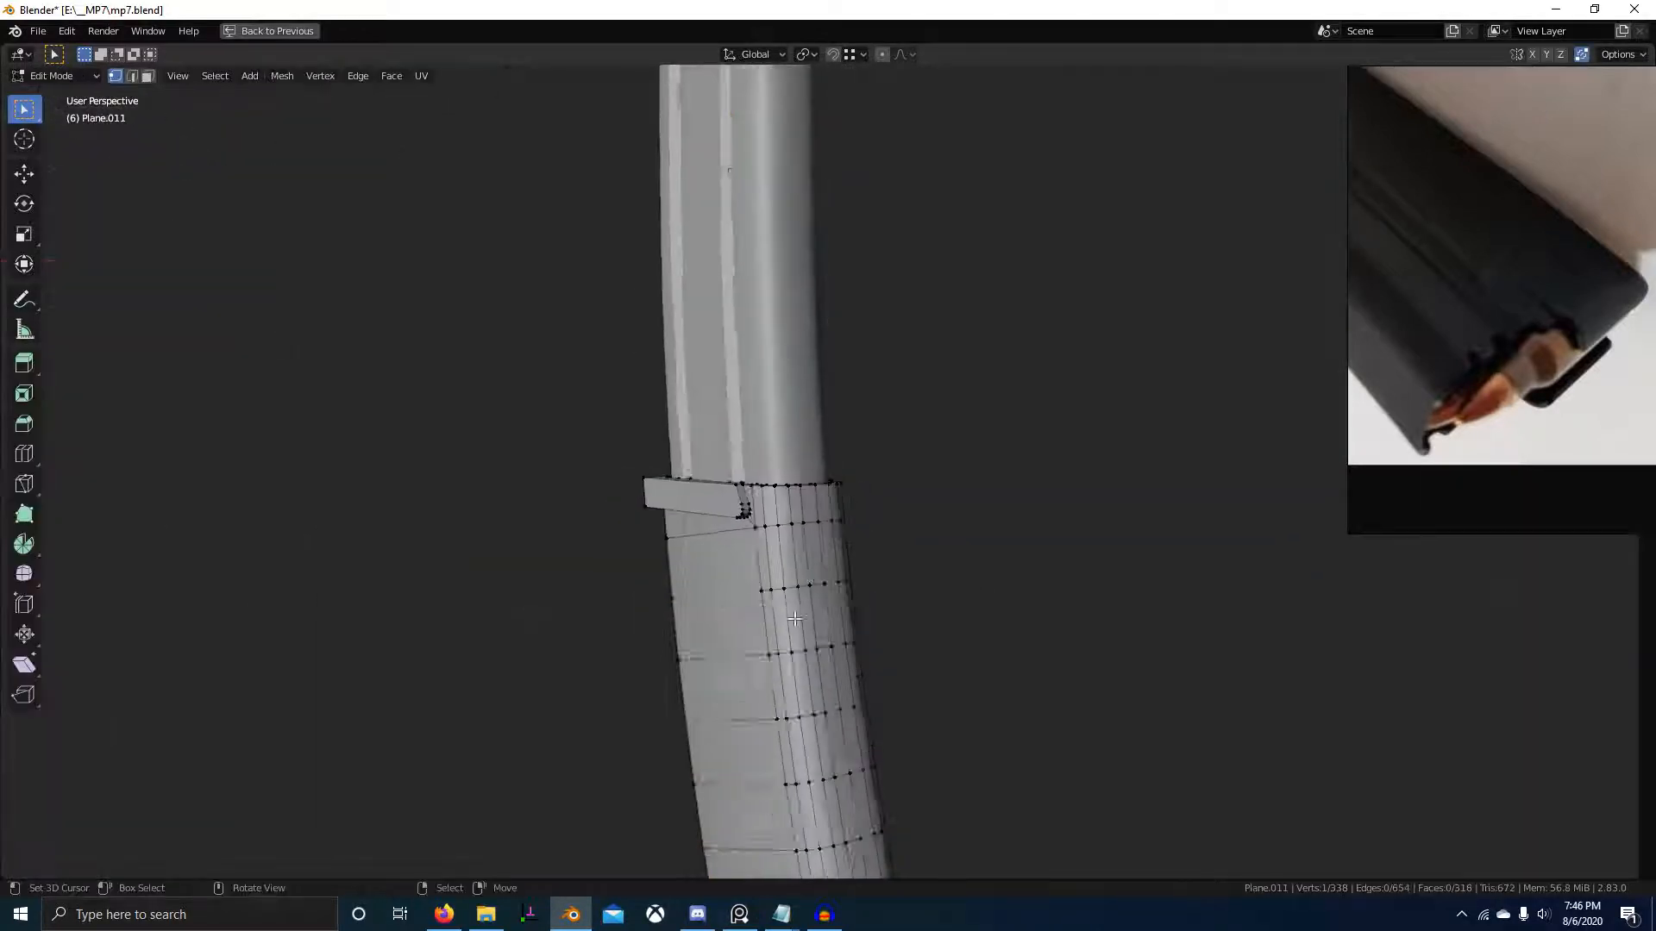
# - Select the +X lengthwise half of the lower body from above in X-ray display, then return to solid shading
pyautogui.moveTo(798, 613); pyautogui.dragTo(815, 706, button='middle')
pyautogui.press('KP_7')
pyautogui.hotkey('alt', 'z')
pyautogui.hotkey('alt', 'a')
pyautogui.press('b')
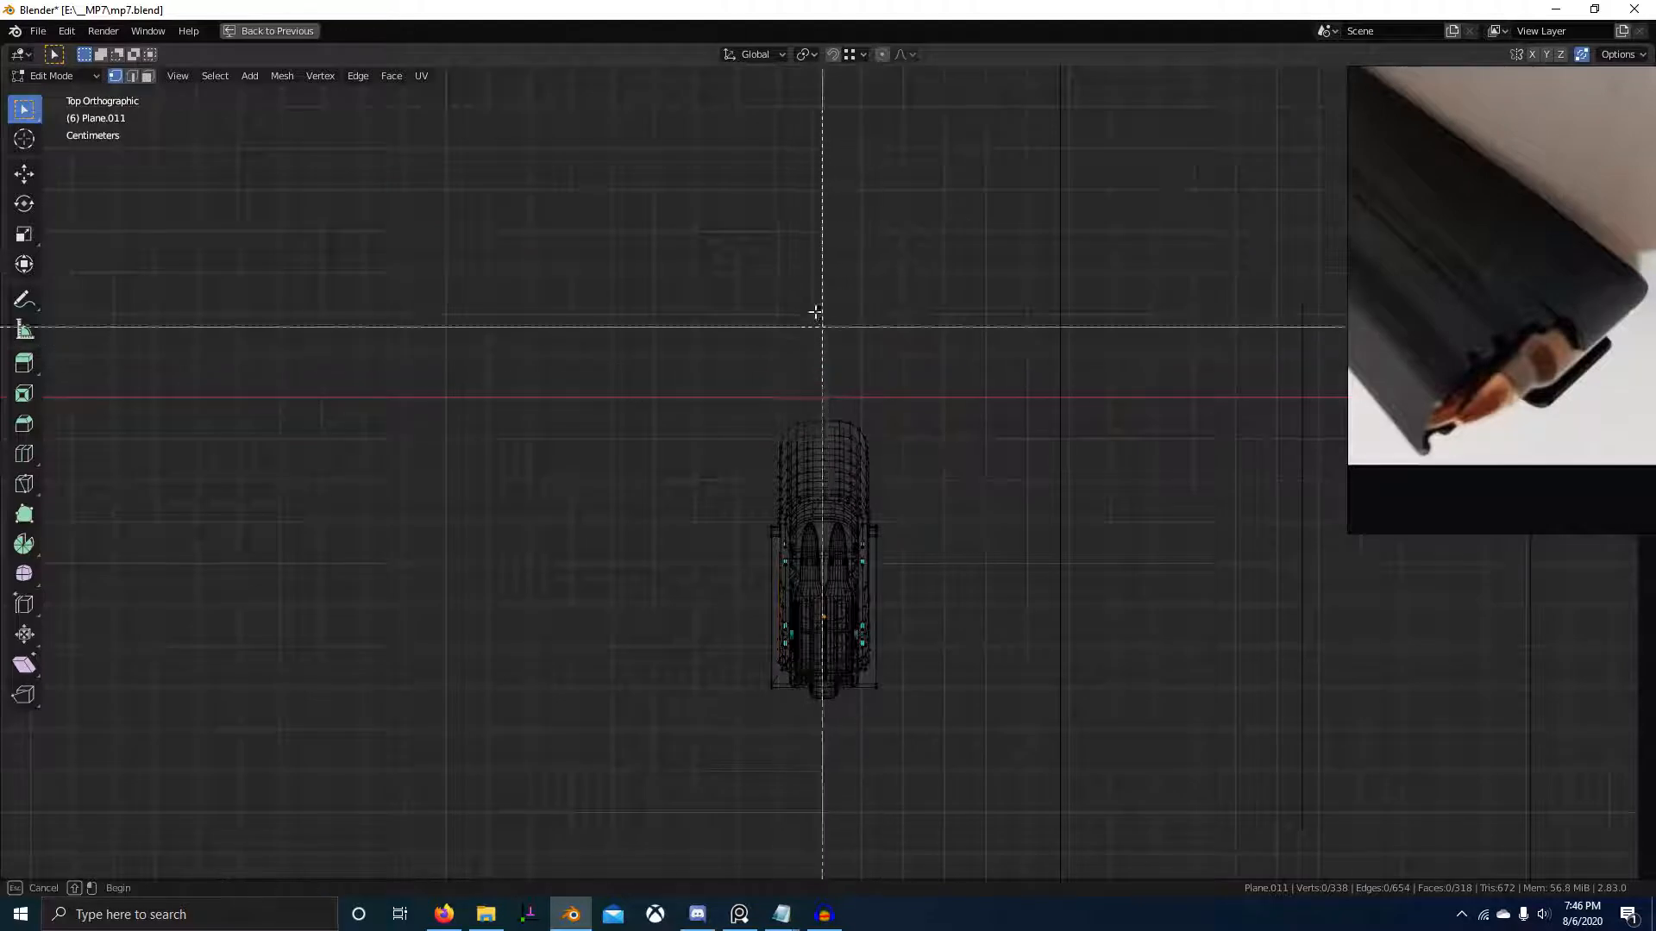
pyautogui.moveTo(832, 298); pyautogui.dragTo(1121, 840)
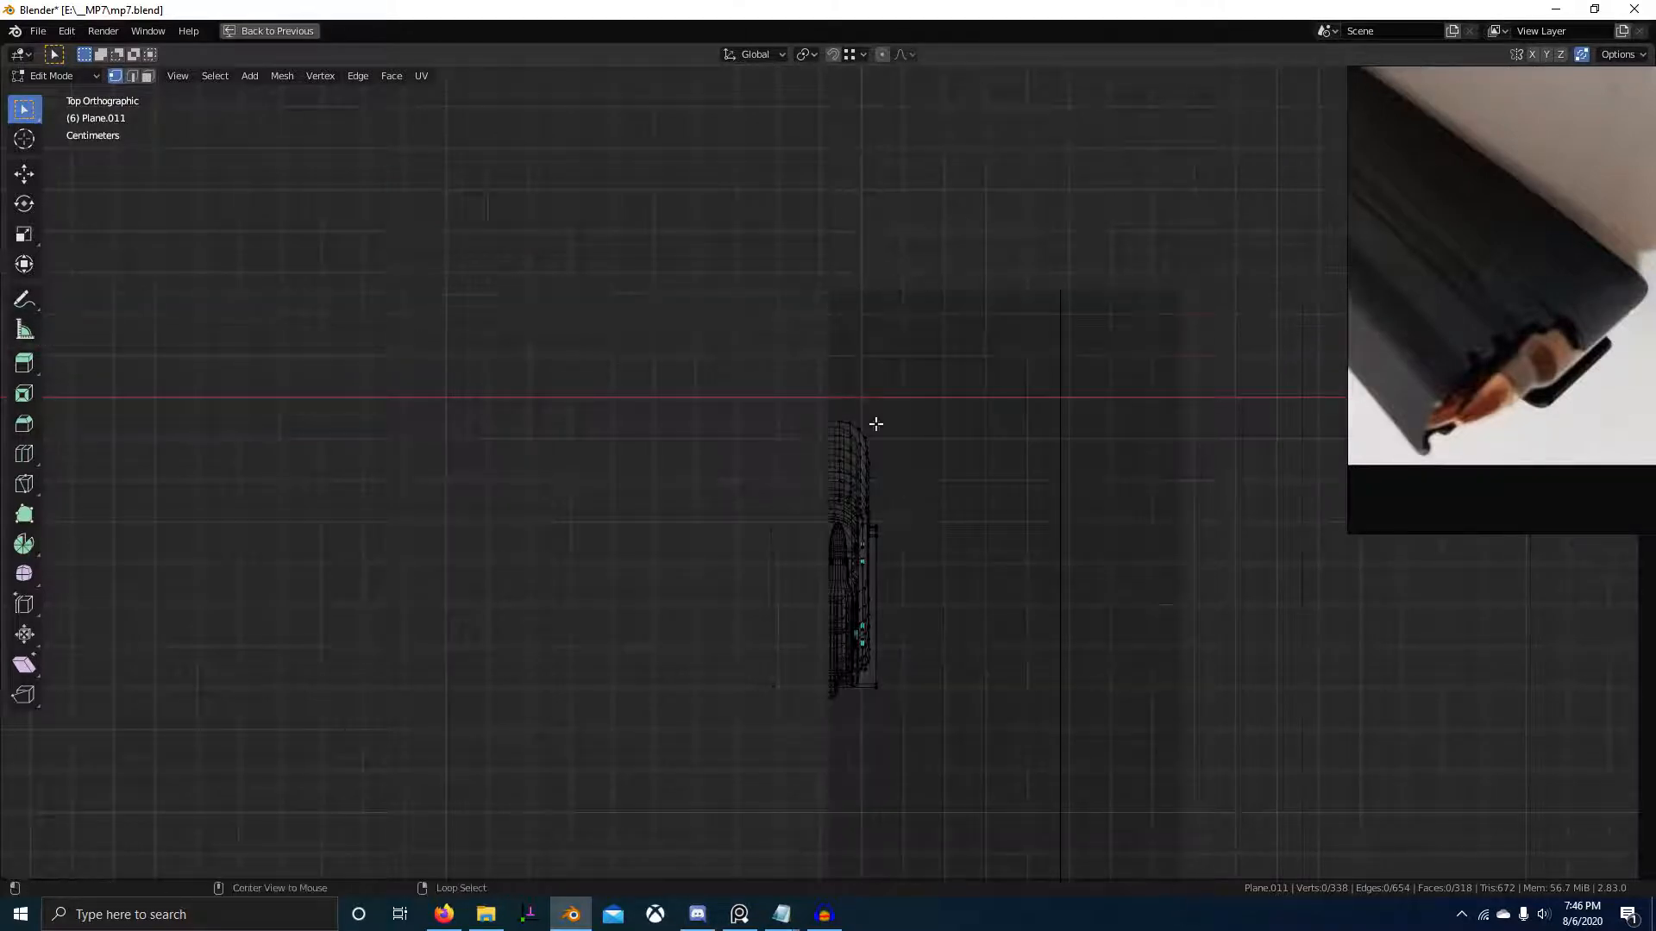
pyautogui.hotkey('alt', 'b')
pyautogui.press('b')
pyautogui.moveTo(834, 326); pyautogui.dragTo(1035, 759)
pyautogui.moveTo(1075, 802); pyautogui.dragTo(1057, 547, button='middle')
pyautogui.hotkey('alt', 'z')
# - Move the selected half of the lower body inward along X by about 0.1 cm
pyautogui.moveTo(1087, 569); pyautogui.dragTo(1103, 525, button='middle')
pyautogui.press('g')
pyautogui.press('x')
pyautogui.click(1069, 516)
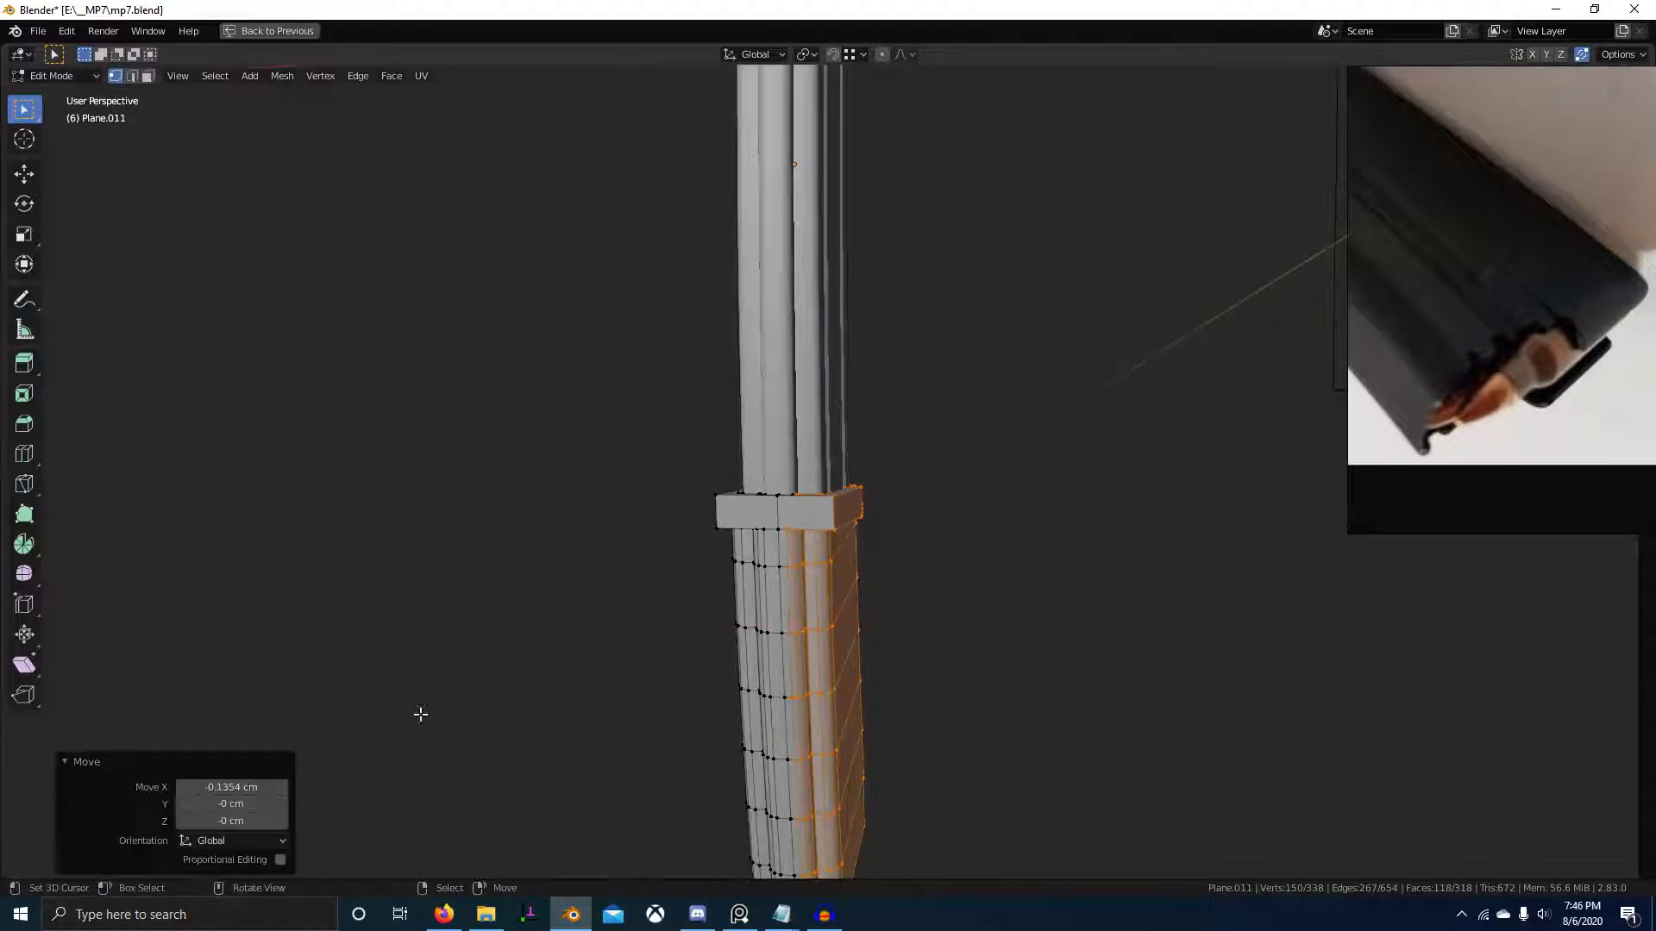
pyautogui.press('Return')
# - Symmetrize the whole lower body mesh from +X to -X and return to Object Mode
pyautogui.moveTo(999, 583); pyautogui.dragTo(939, 599, button='middle')
pyautogui.press('a')
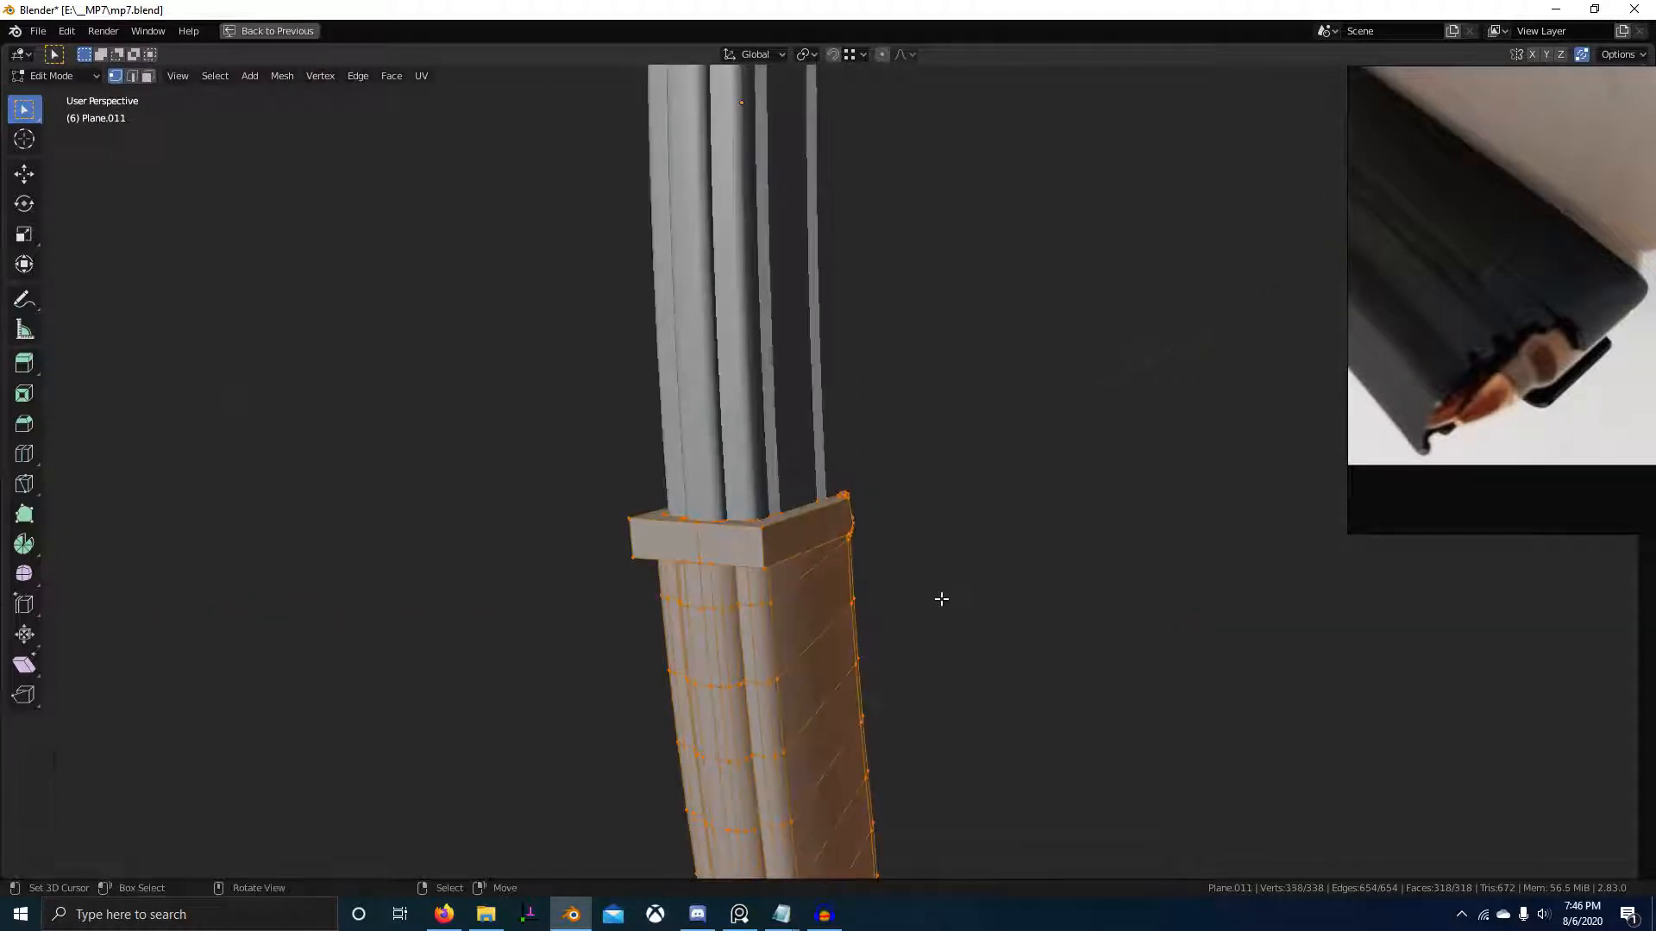
pyautogui.press('F3')
pyautogui.click(1089, 628)
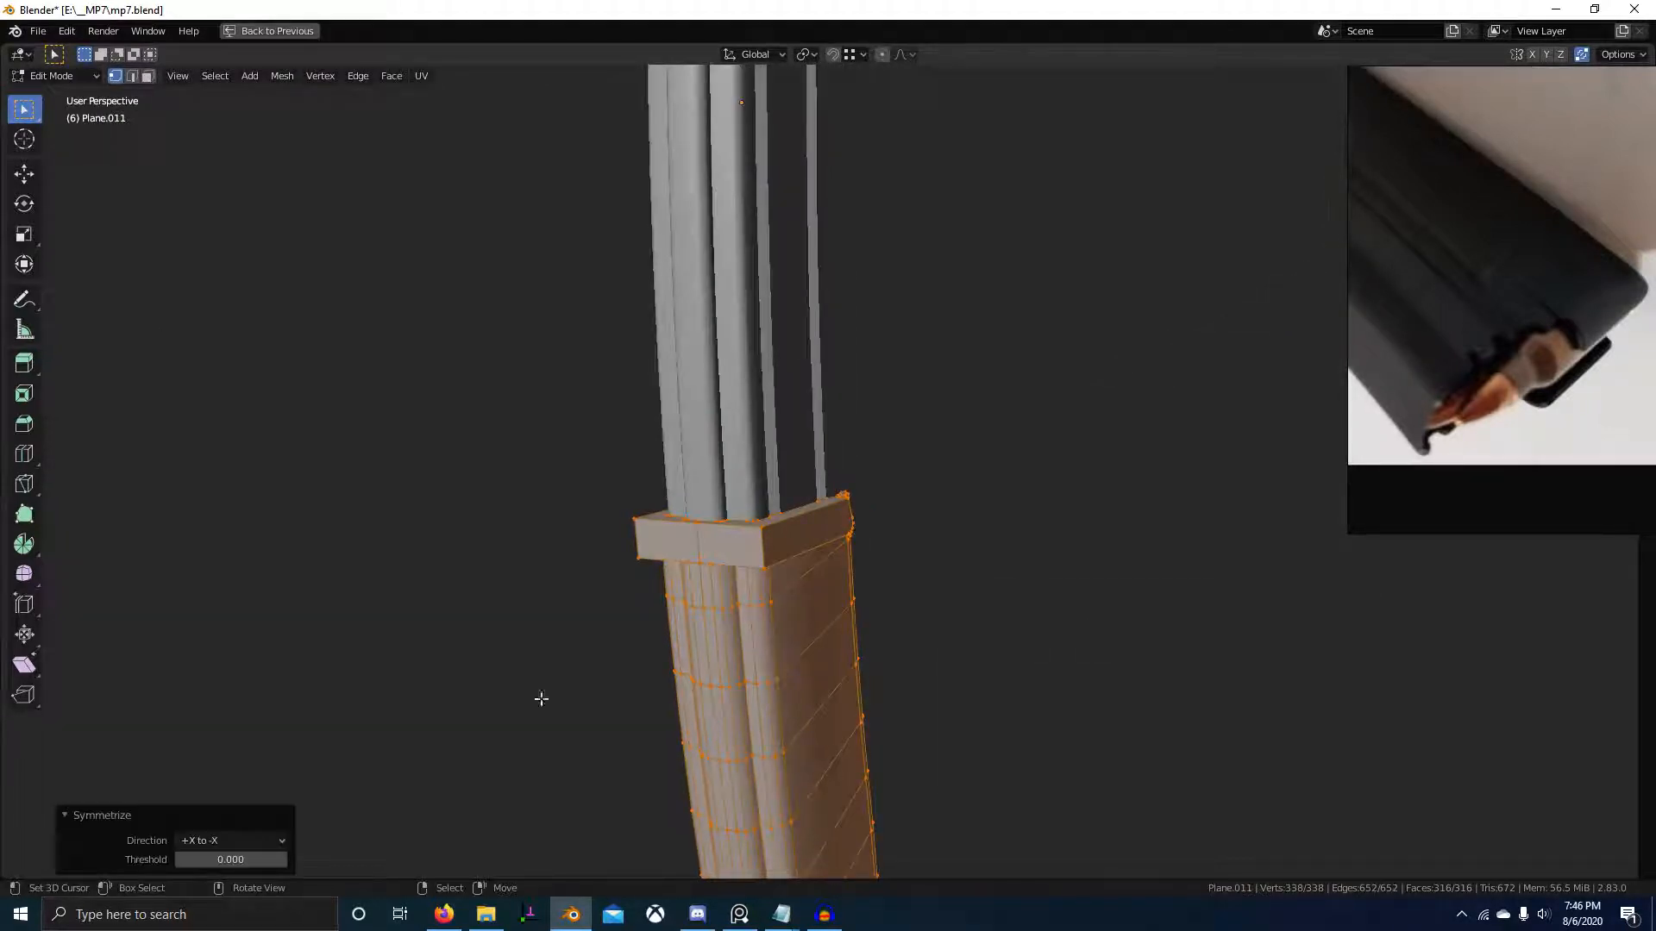
pyautogui.moveTo(845, 650); pyautogui.dragTo(499, 672, button='middle')
pyautogui.press('Tab')
# - Examine how the copy's bullets fit inside the narrowed upper body, checking the bullet mesh at the rear corner
pyautogui.scroll(-5, 842, 651)
pyautogui.click(850, 643)
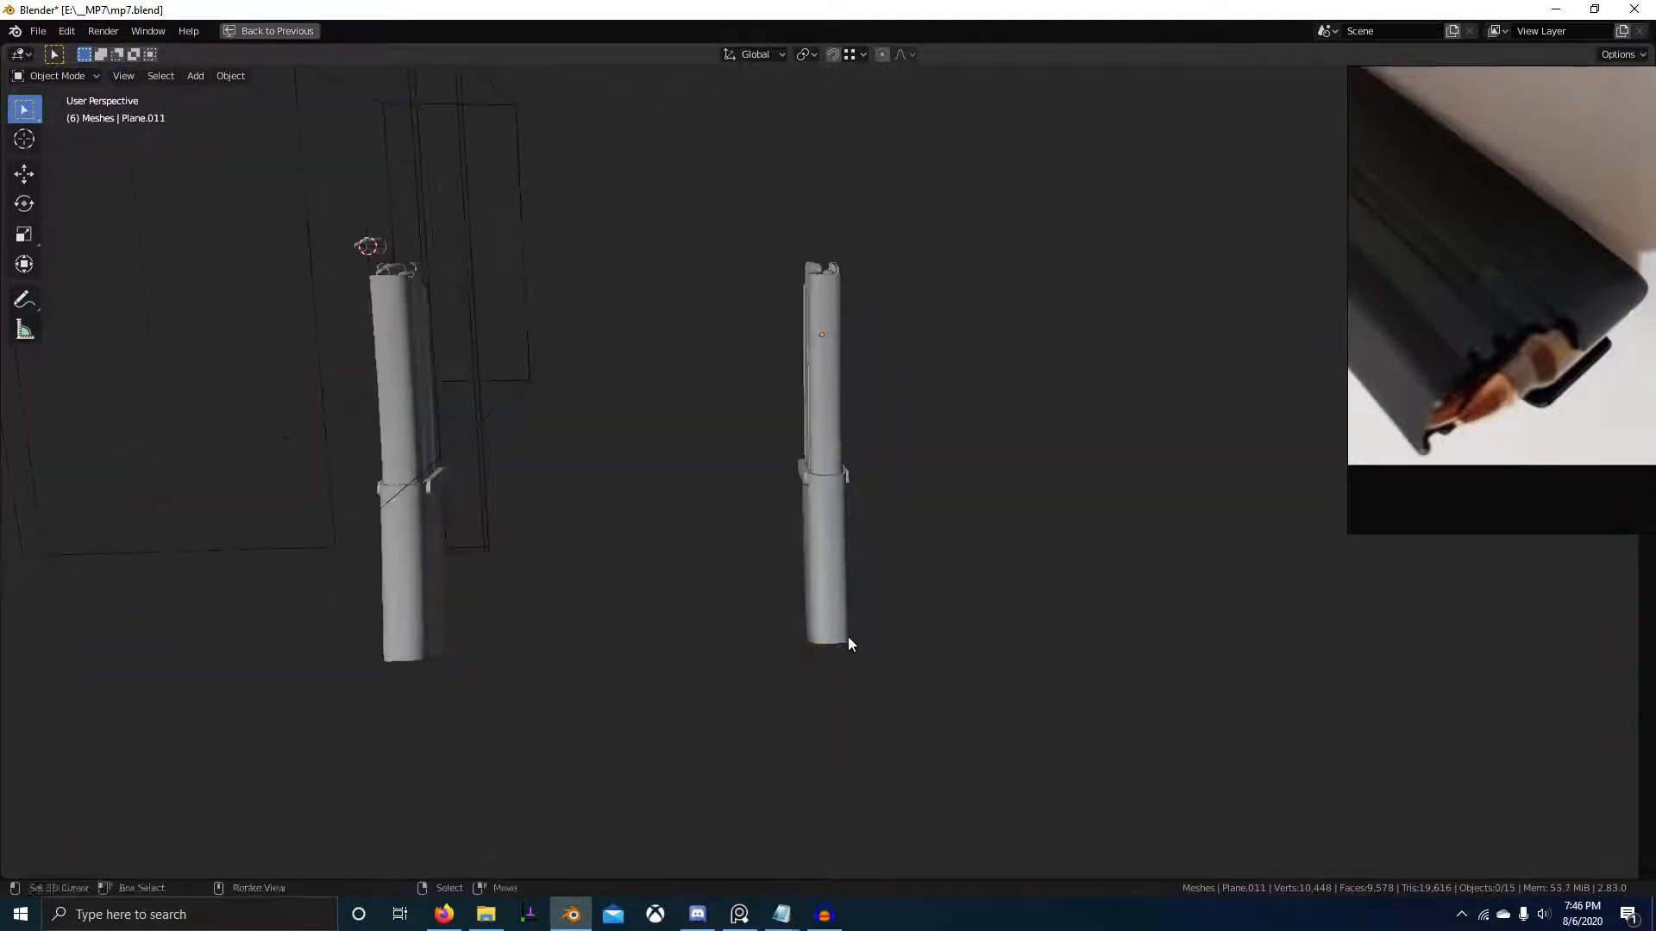
pyautogui.moveTo(848, 644); pyautogui.dragTo(768, 698, button='middle')
pyautogui.scroll(5, 861, 636)
pyautogui.click(820, 457)
pyautogui.moveTo(820, 457); pyautogui.dragTo(964, 467, button='middle')
pyautogui.scroll(2, 883, 483)
pyautogui.scroll(3, 1003, 593)
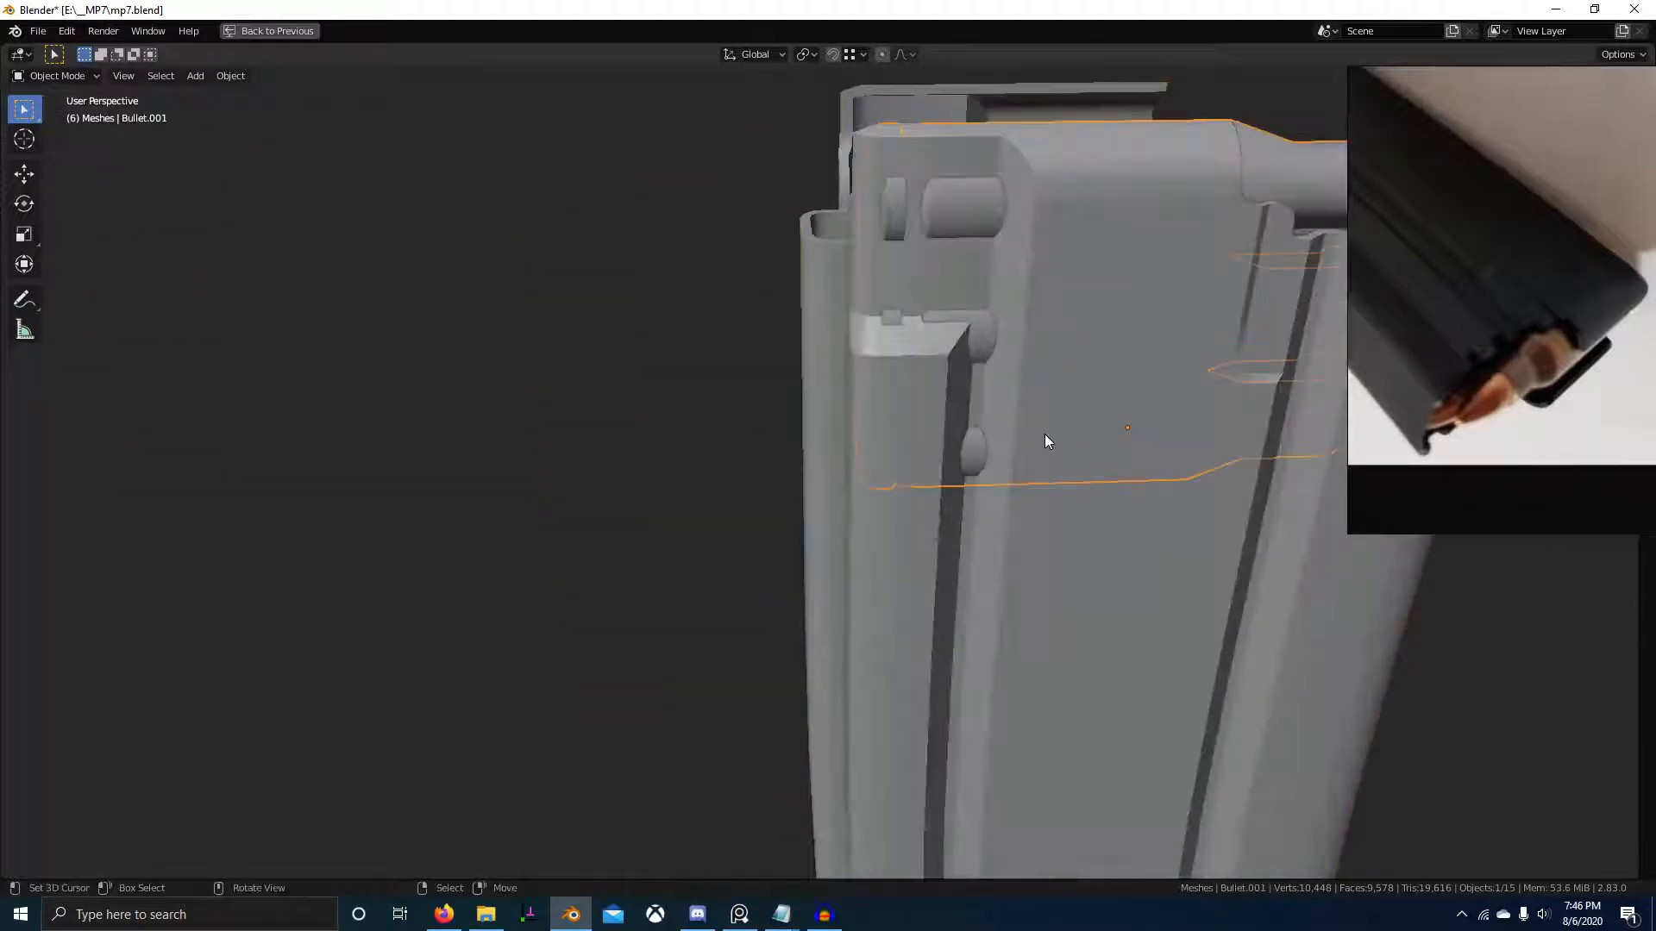
pyautogui.press('Tab')
pyautogui.scroll(-5, 1045, 441)
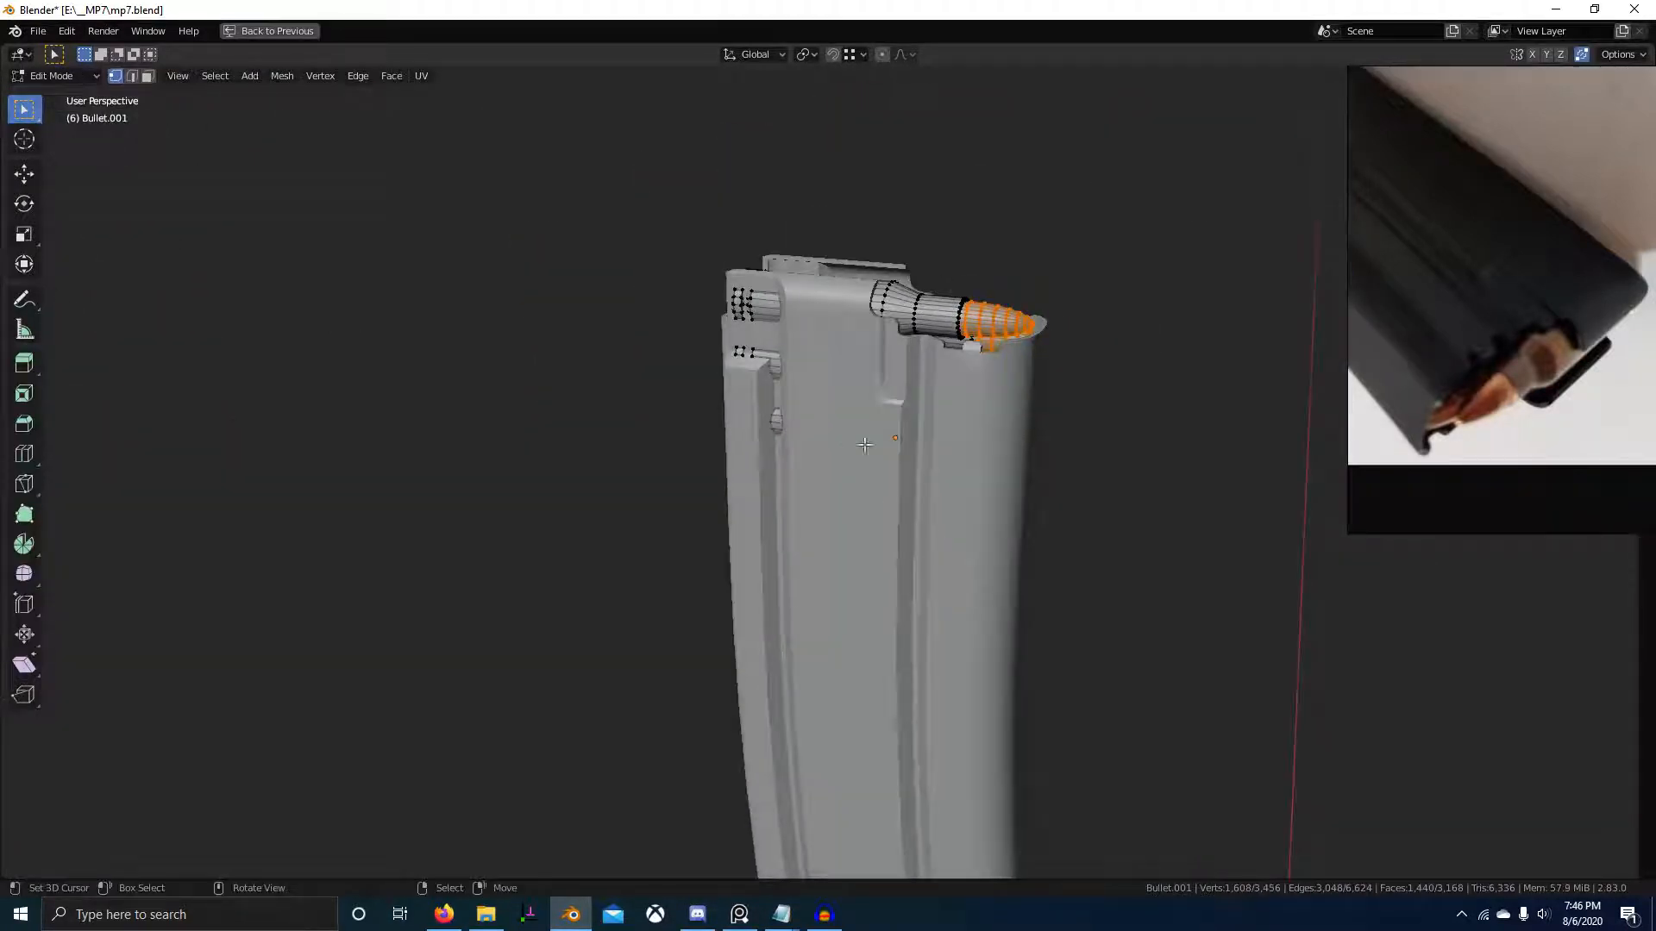
pyautogui.press('Tab')
# - Open the copy's upper body in face selection and select the outer faces of the upper side step near the rear
pyautogui.click(816, 440)
pyautogui.press('Tab')
pyautogui.scroll(4, 858, 394)
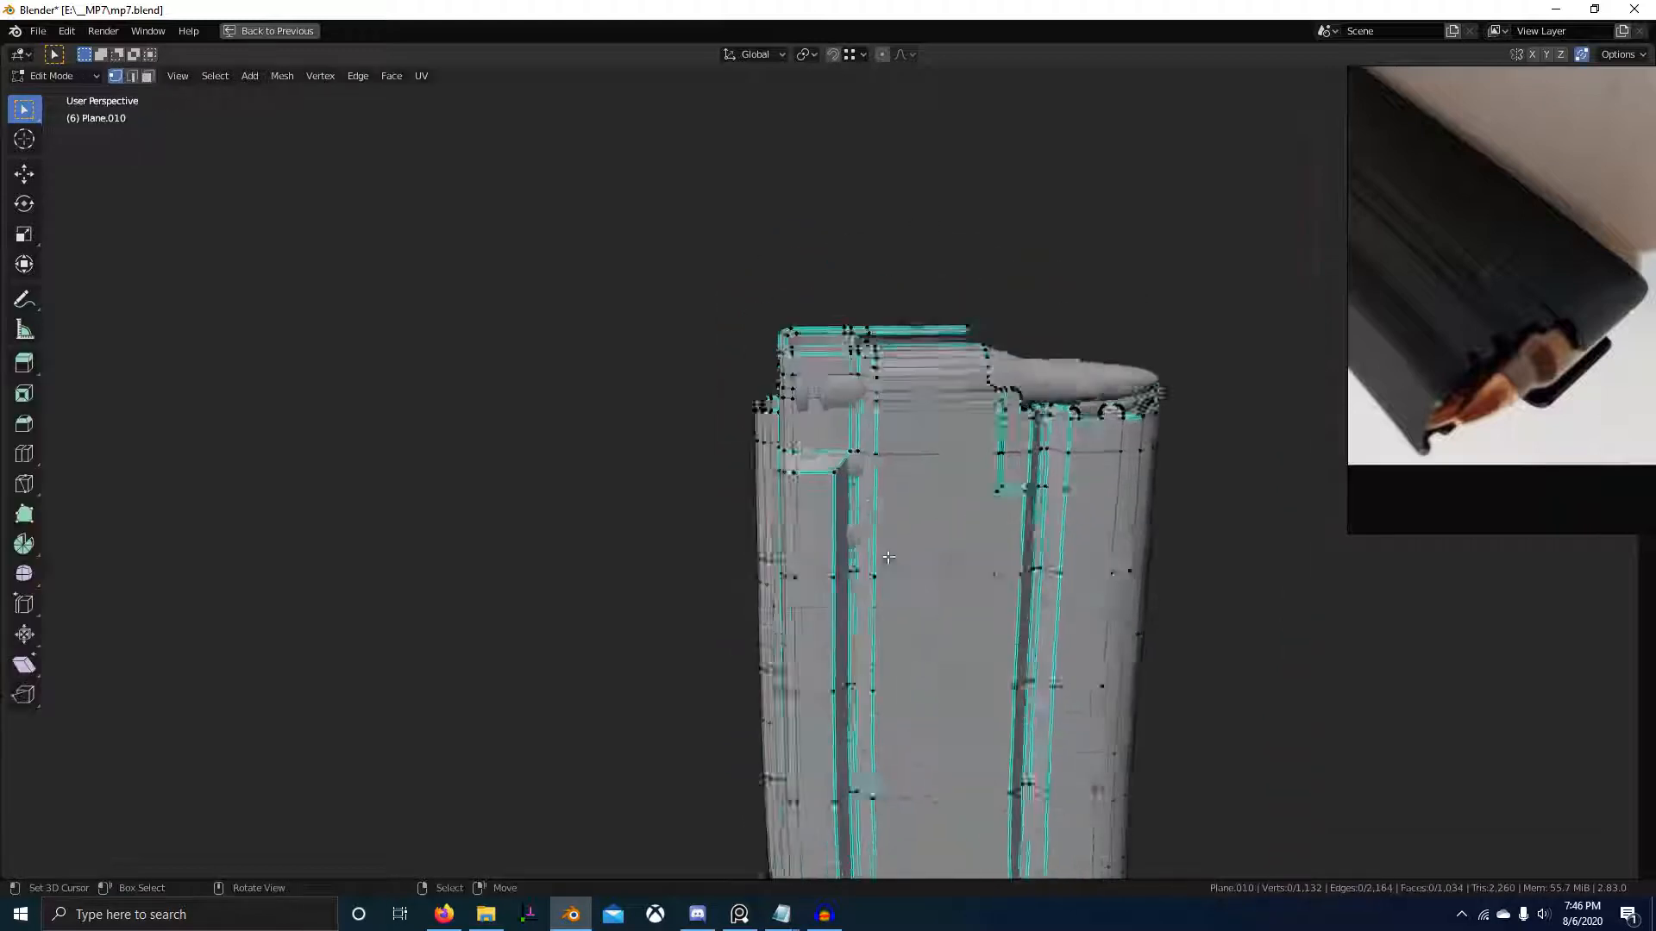
pyautogui.press('2')
pyautogui.scroll(3, 858, 395)
pyautogui.press('3')
pyautogui.click(887, 485)
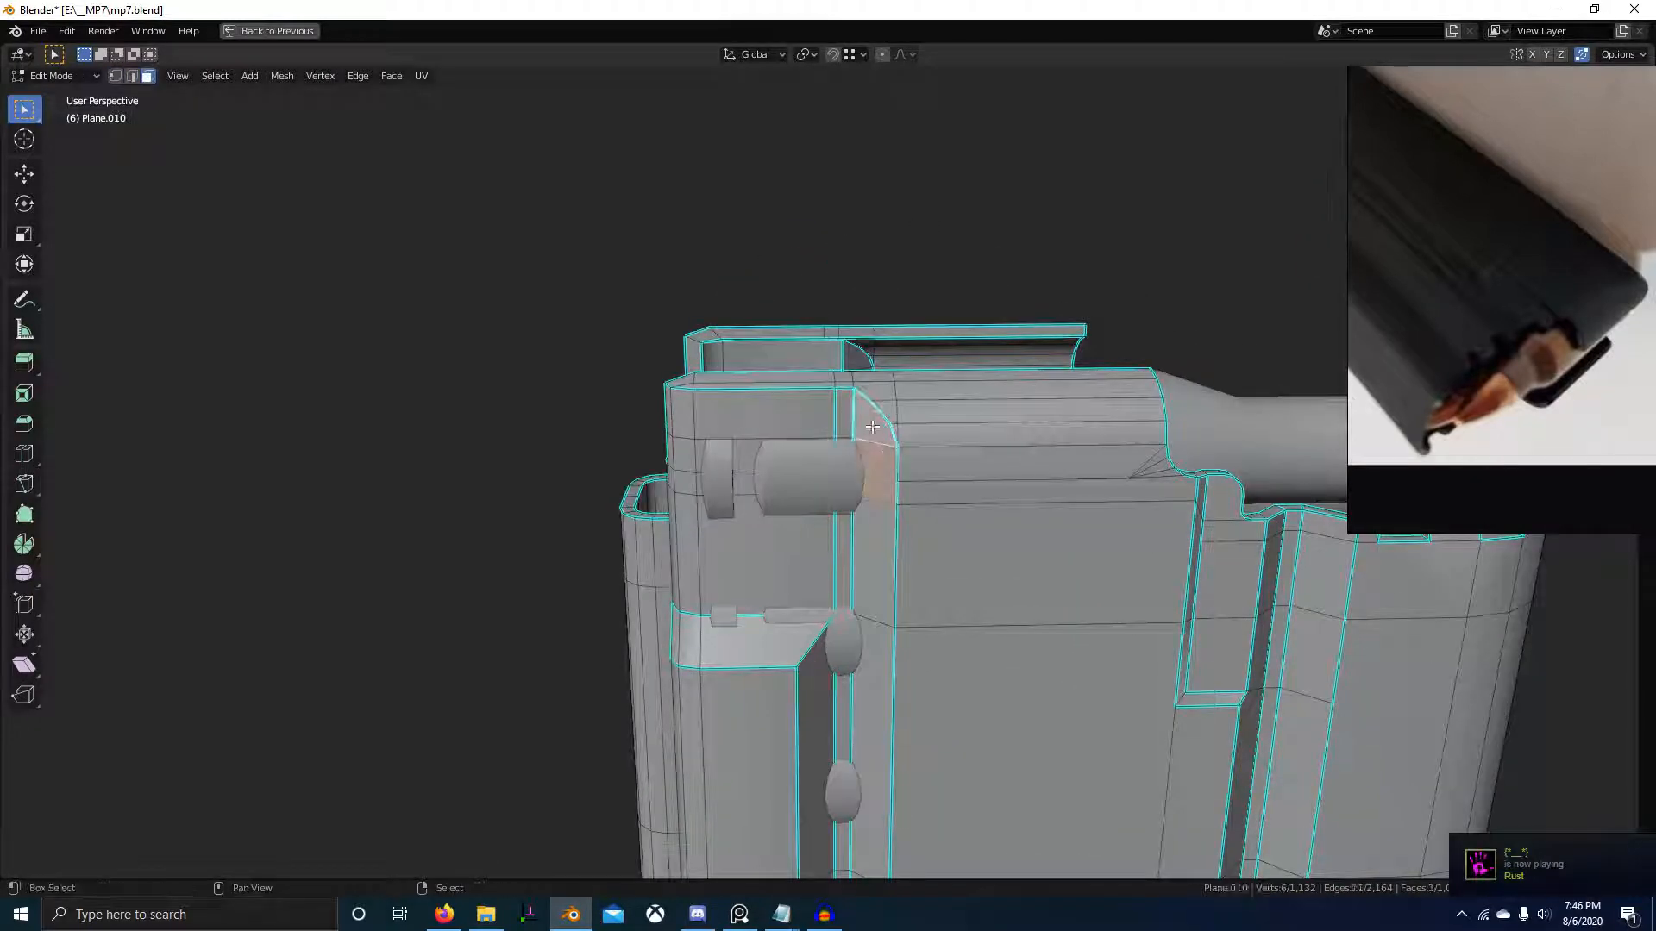
pyautogui.keyDown('shift'); pyautogui.click(842, 492); pyautogui.keyUp('shift')
# - Isolate the upper magazine body in local view and frame the selected faces at its rear feed lip
pyautogui.moveTo(842, 493); pyautogui.dragTo(861, 650, button='middle')
pyautogui.scroll(4, 948, 652)
pyautogui.press('KP_Divide')
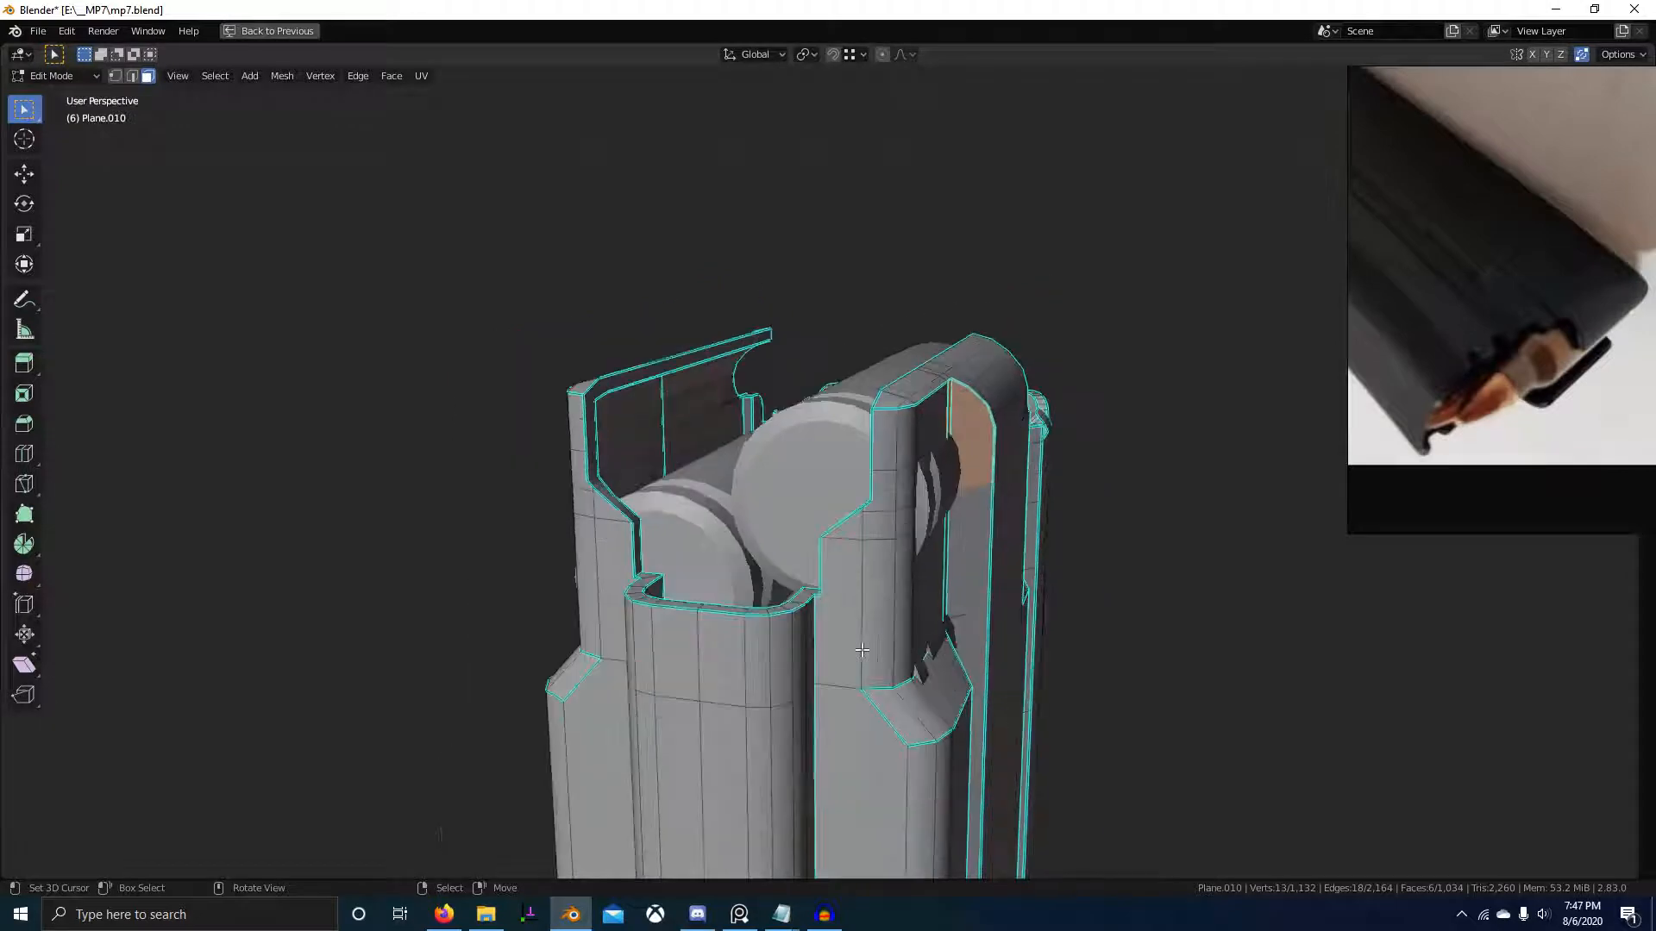
pyautogui.scroll(3, 905, 380)
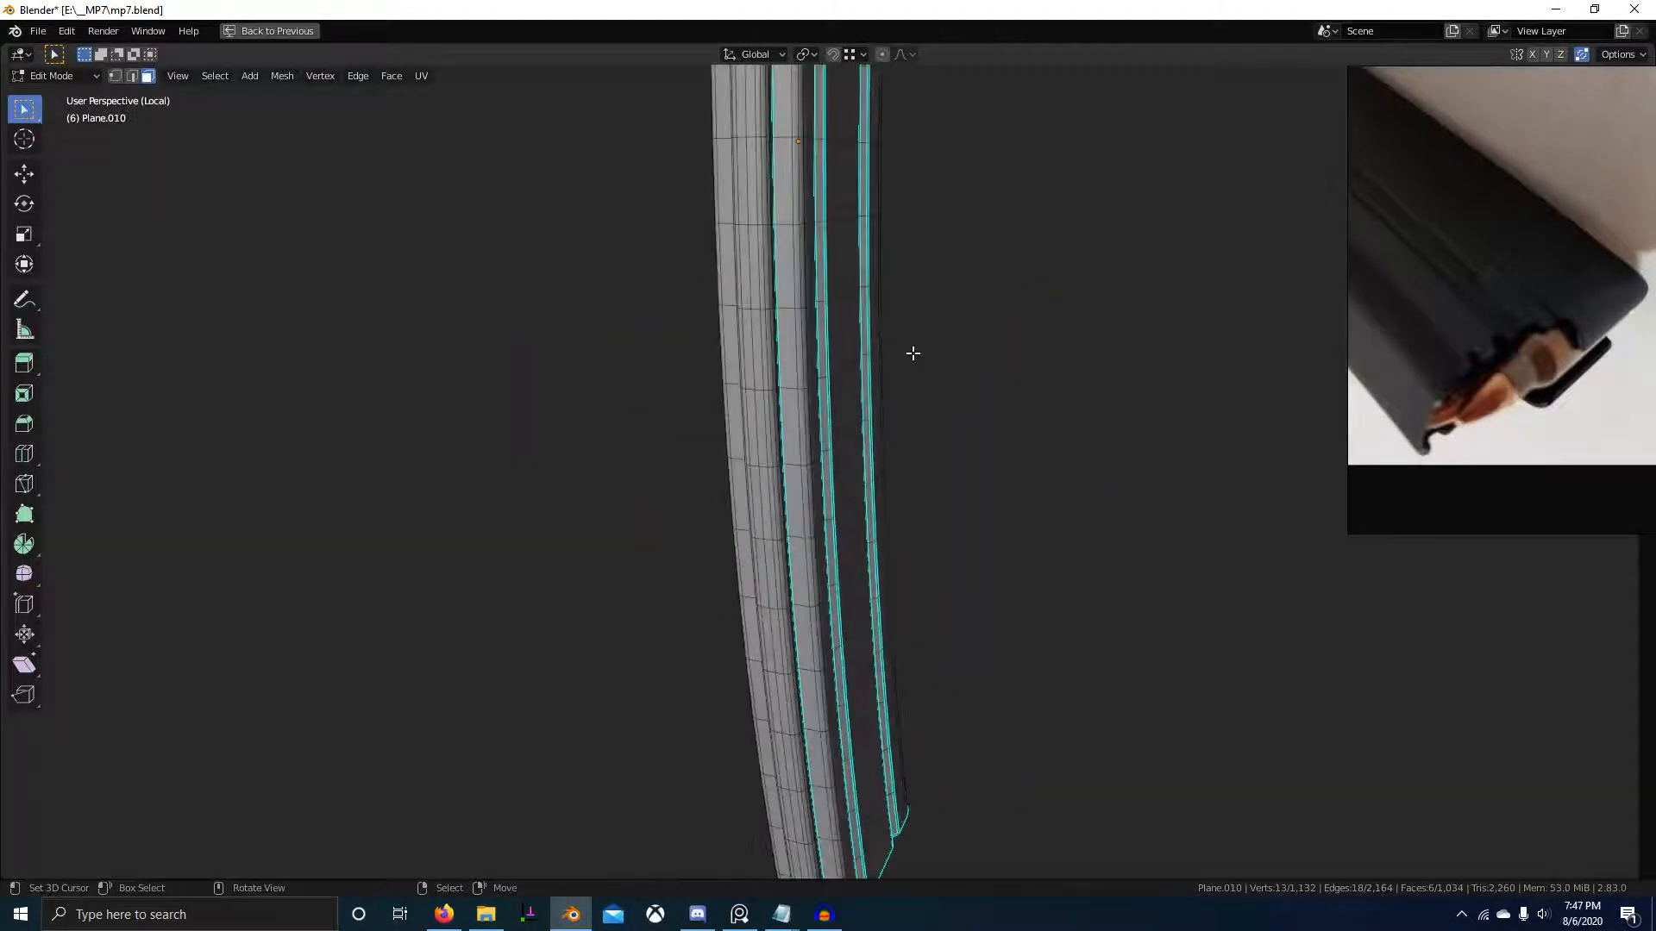
pyautogui.press('KP_Decimal')
pyautogui.scroll(-7, 868, 491)
pyautogui.keyDown('shift'); pyautogui.moveTo(850, 538); pyautogui.dragTo(778, 621, button='middle'); pyautogui.keyUp('shift')
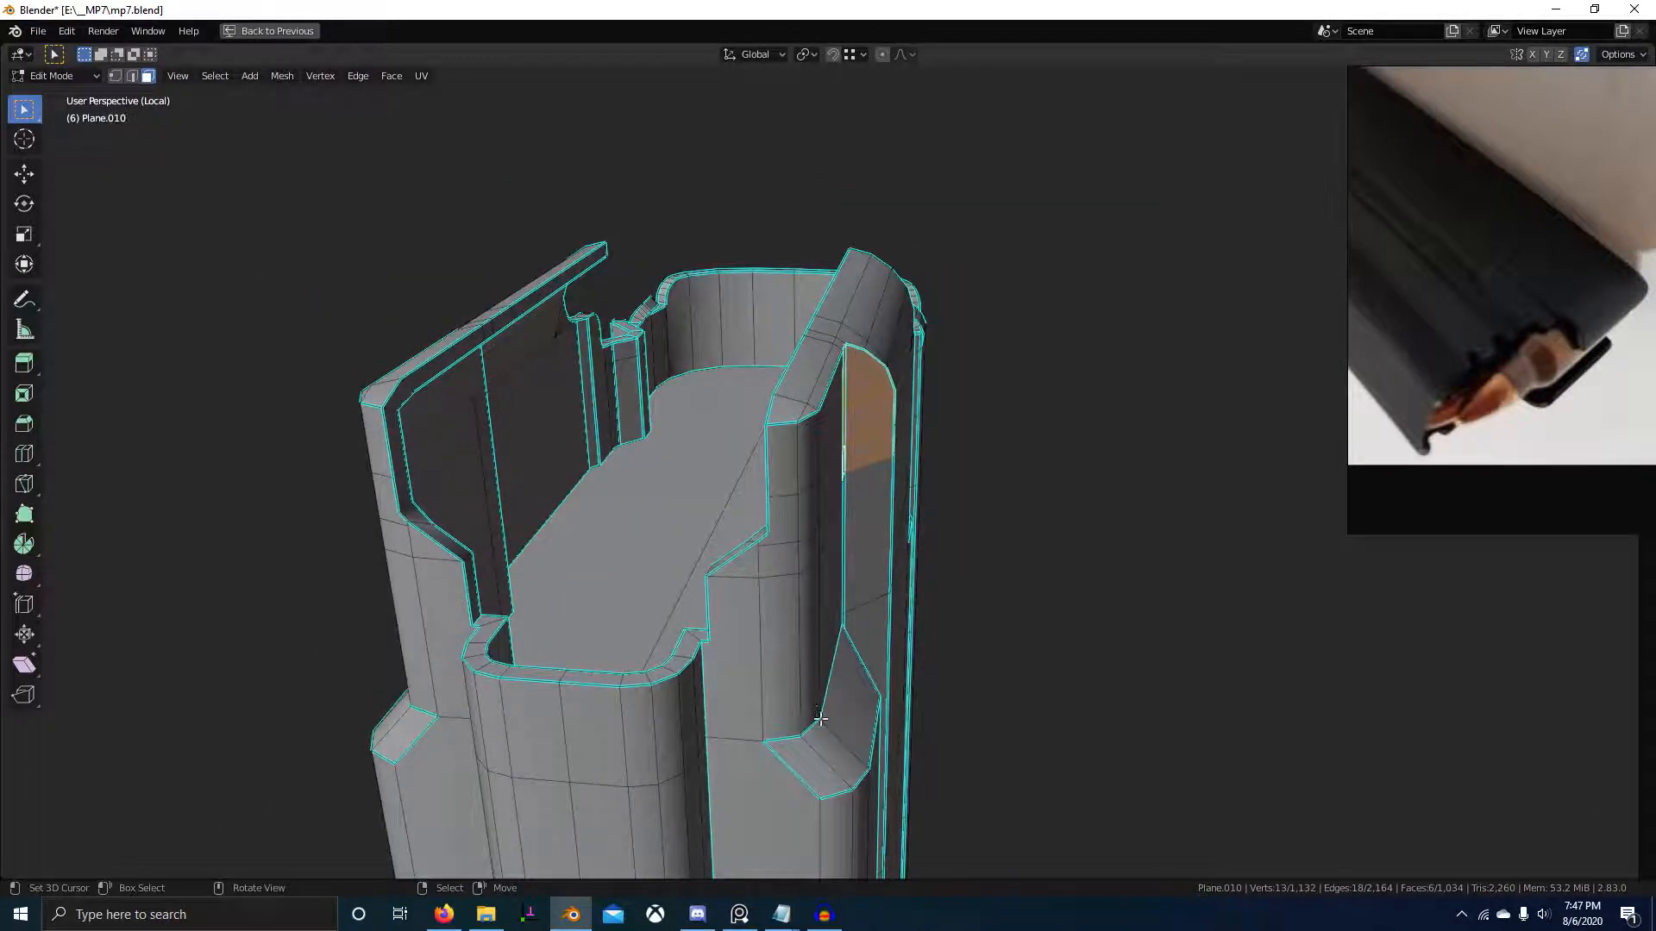
# - Add the remaining outer faces of the rear upper corner to the selection and delete their vertices
pyautogui.moveTo(820, 718); pyautogui.dragTo(800, 647, button='middle')
pyautogui.moveTo(841, 470); pyautogui.dragTo(804, 476, button='middle')
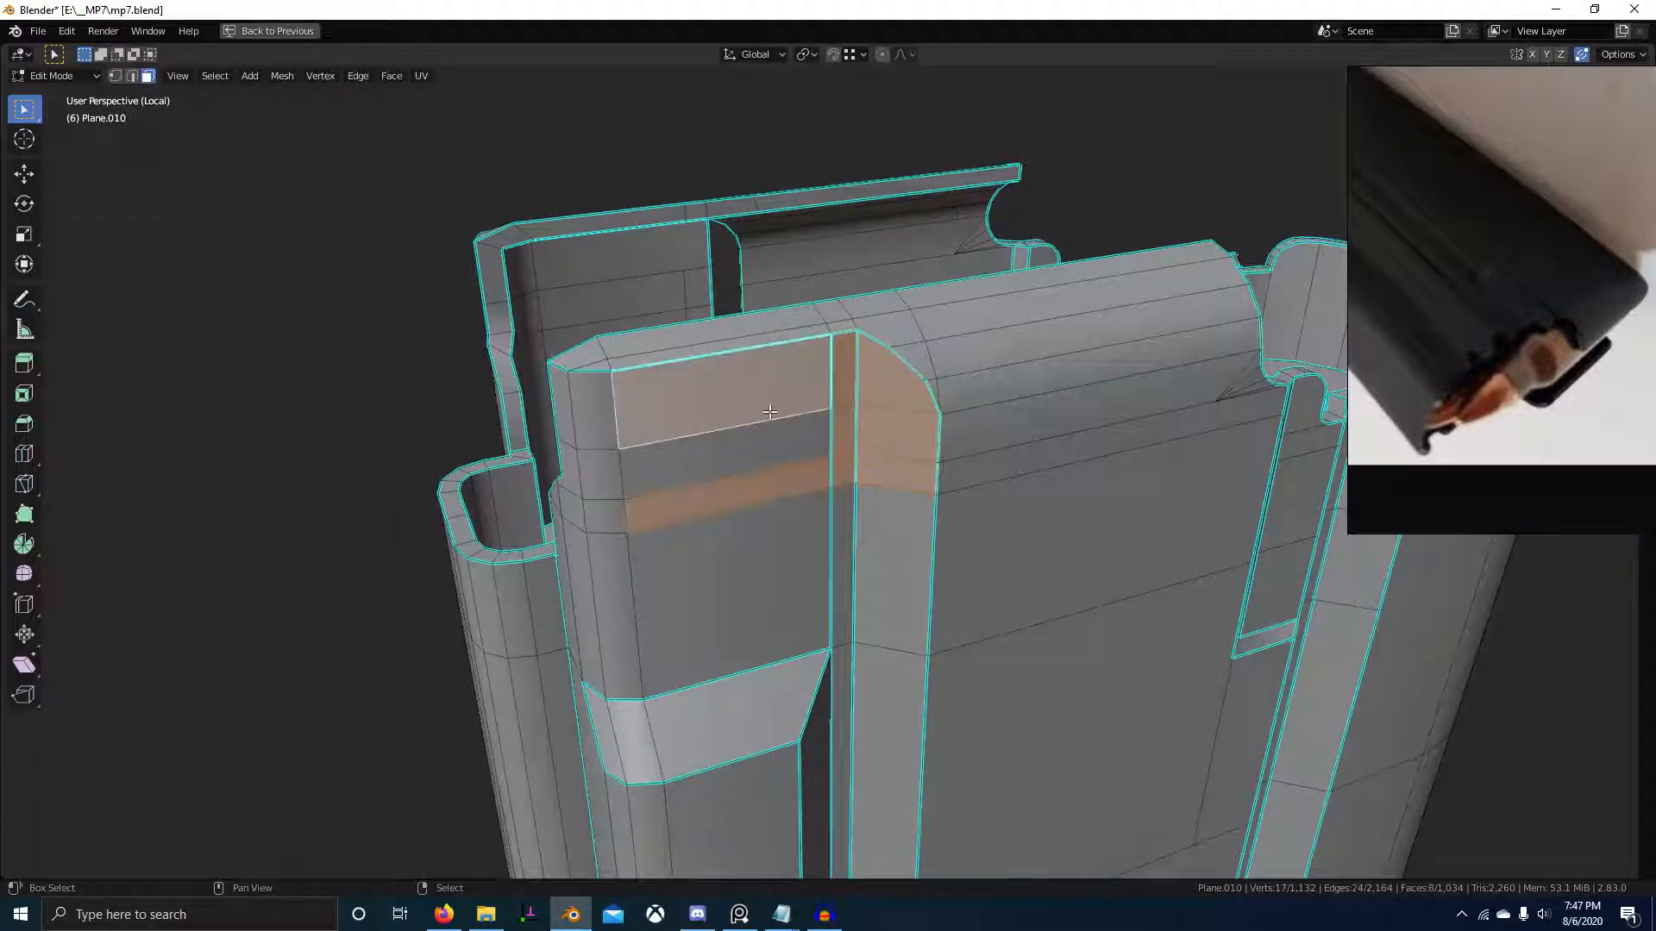
pyautogui.moveTo(651, 470); pyautogui.dragTo(664, 539, button='middle')
pyautogui.keyDown('shift'); pyautogui.click(664, 539); pyautogui.keyUp('shift')
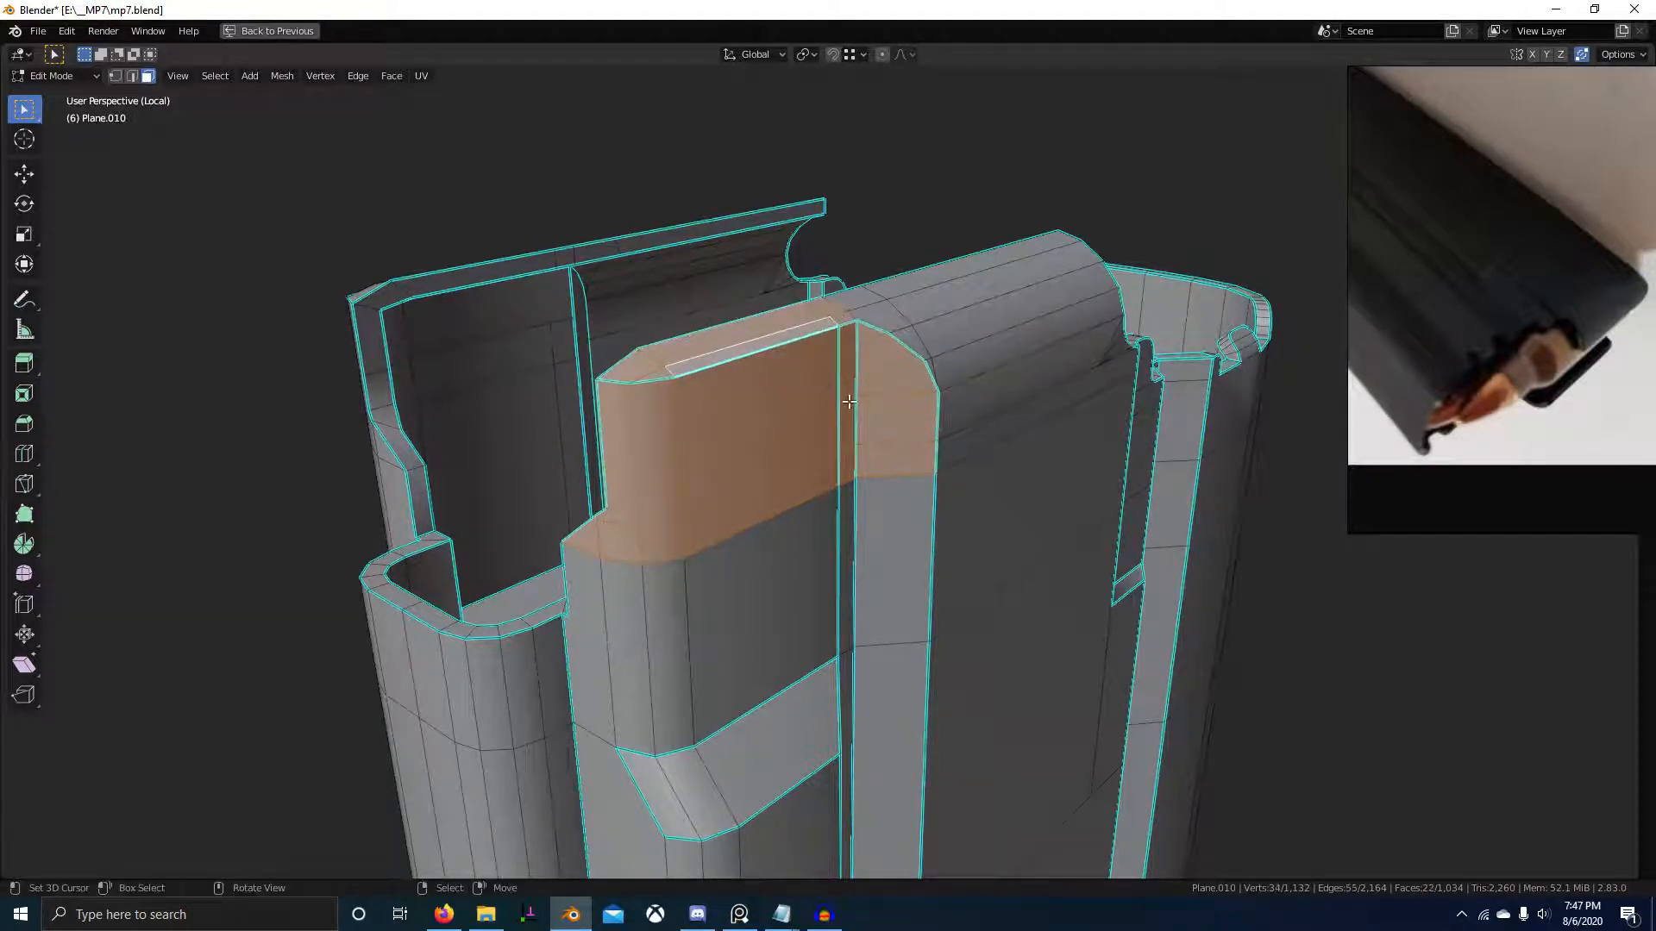
pyautogui.moveTo(849, 401); pyautogui.dragTo(828, 575, button='middle')
pyautogui.press('x')
pyautogui.click(974, 465)
# - Select the exposed inner wall faces around the rear upper corner and delete them
pyautogui.click(830, 569)
pyautogui.keyDown('shift'); pyautogui.click(872, 489); pyautogui.keyUp('shift')
pyautogui.moveTo(873, 422); pyautogui.dragTo(863, 349)
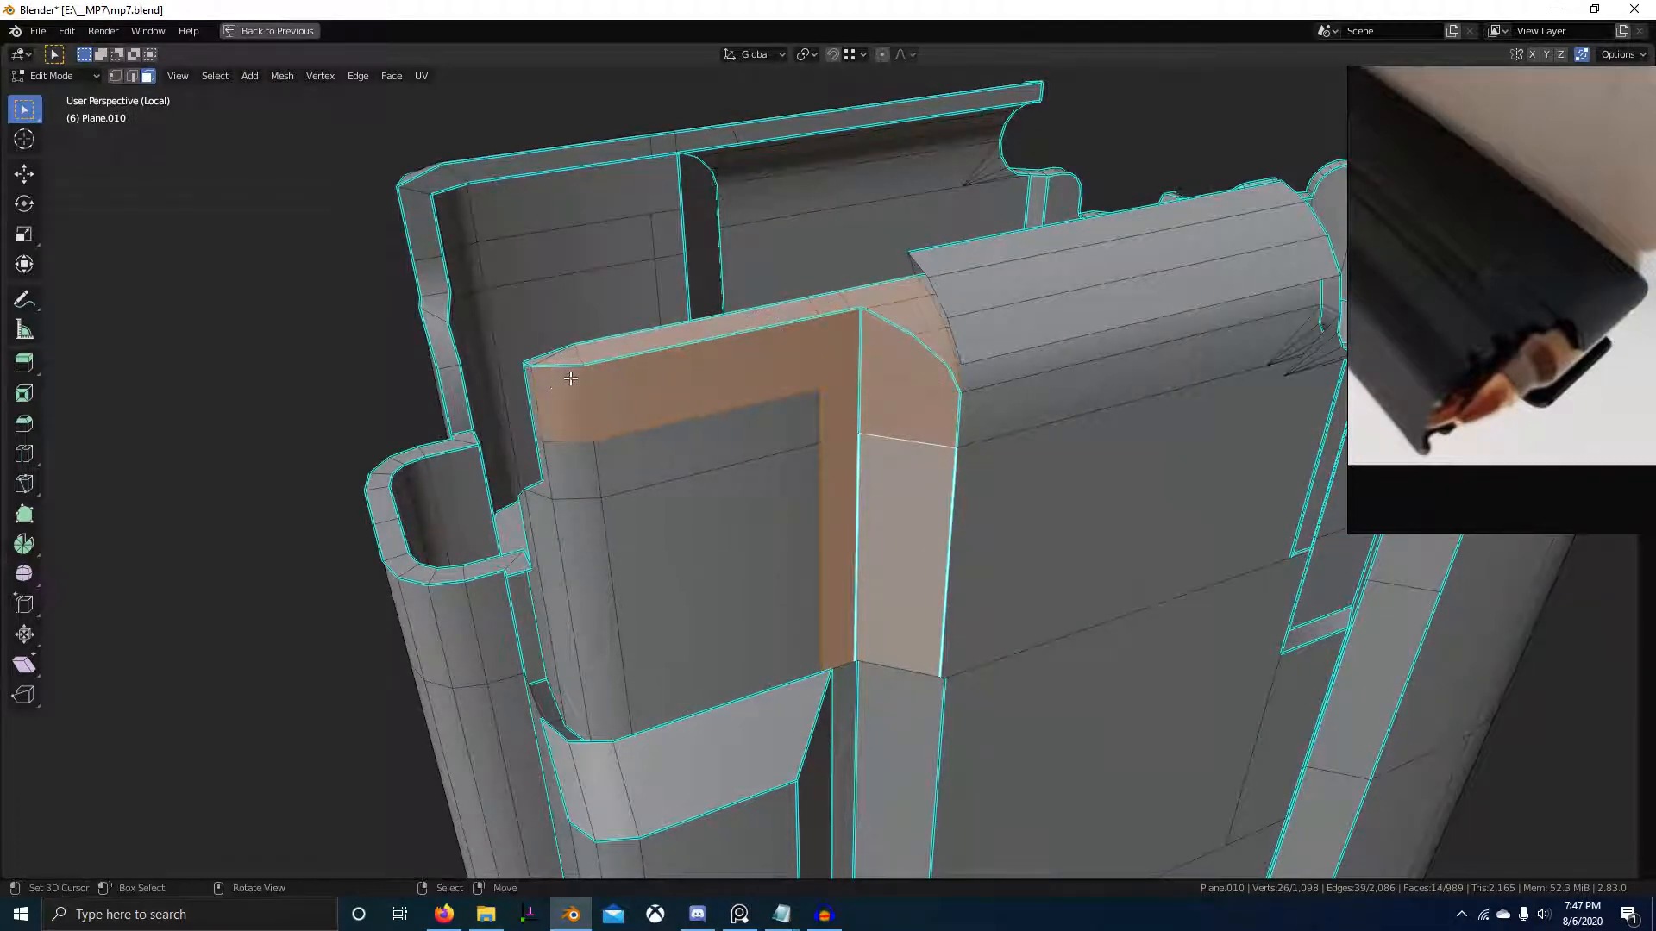
pyautogui.moveTo(570, 378); pyautogui.dragTo(700, 389, button='middle')
pyautogui.moveTo(736, 587); pyautogui.dragTo(697, 687)
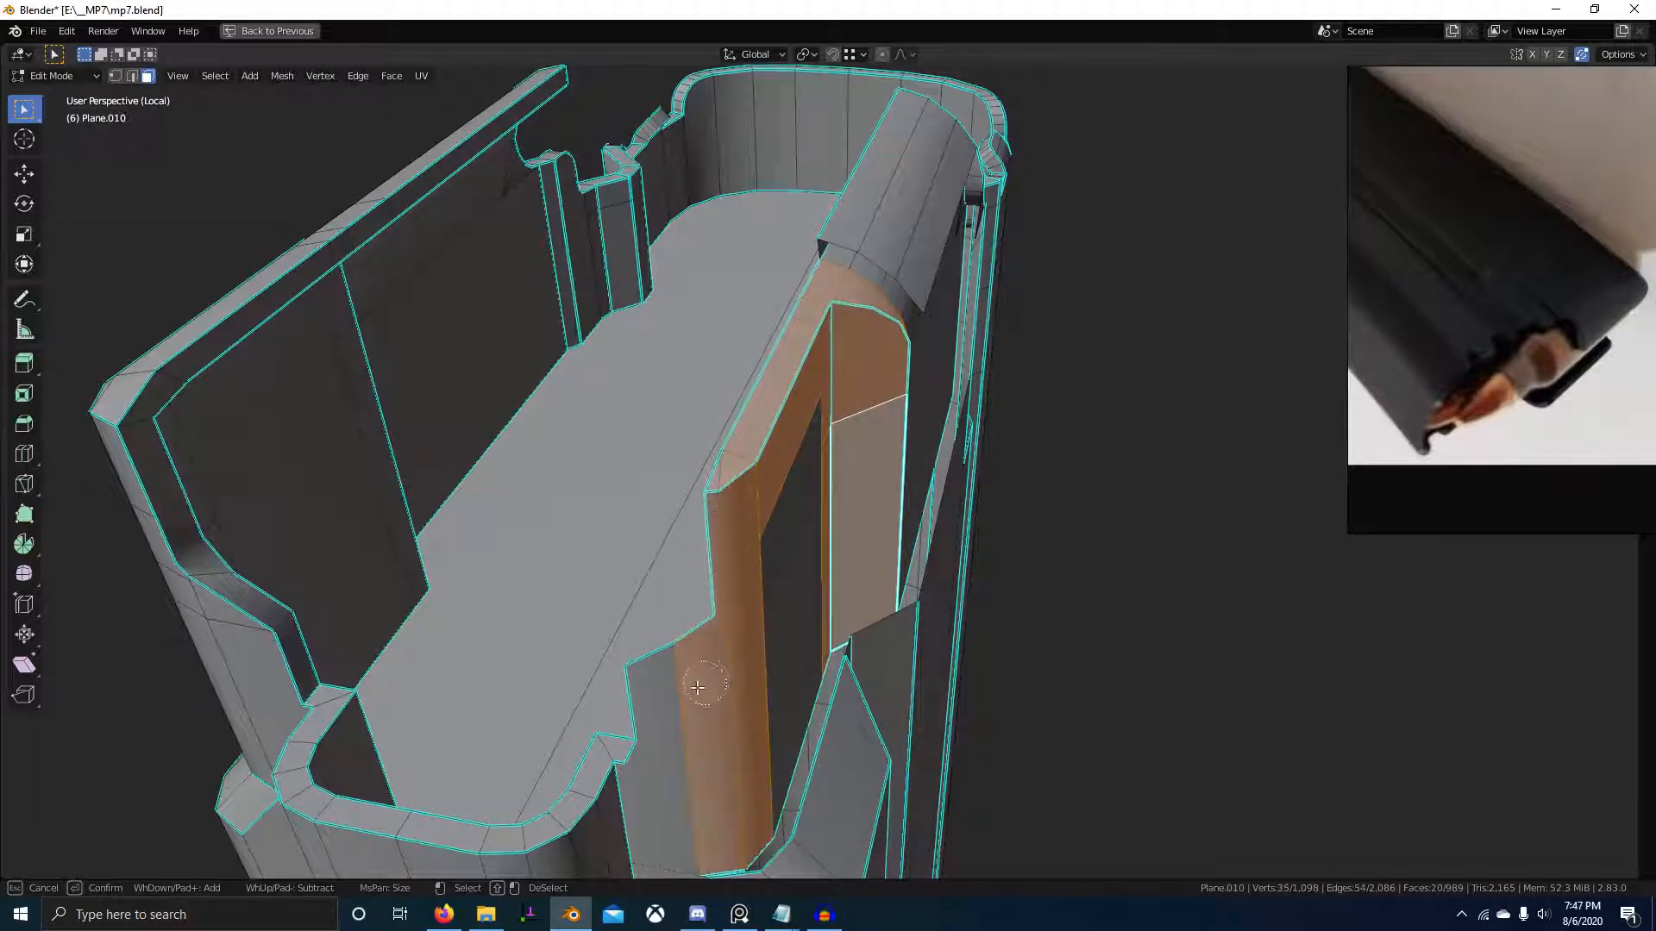
pyautogui.scroll(-3, 733, 688)
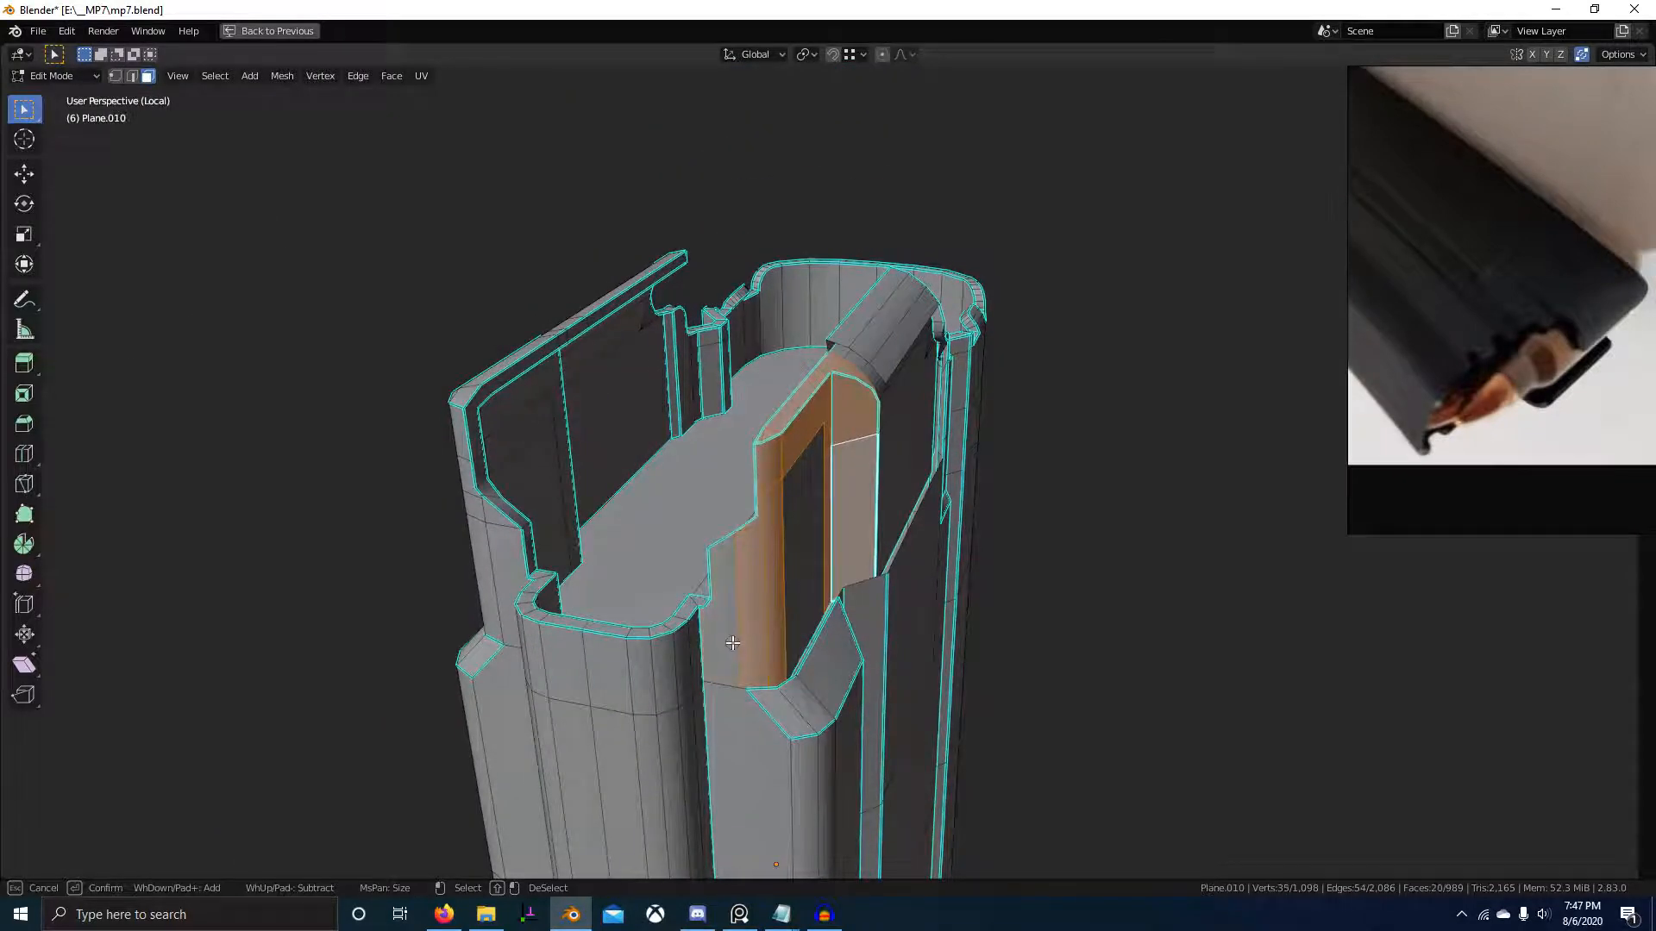
pyautogui.press('Escape')
pyautogui.scroll(3, 733, 644)
pyautogui.moveTo(815, 669); pyautogui.dragTo(739, 610, button='middle')
pyautogui.press('c')
pyautogui.moveTo(739, 610); pyautogui.dragTo(758, 460)
pyautogui.press('Escape')
pyautogui.press('x')
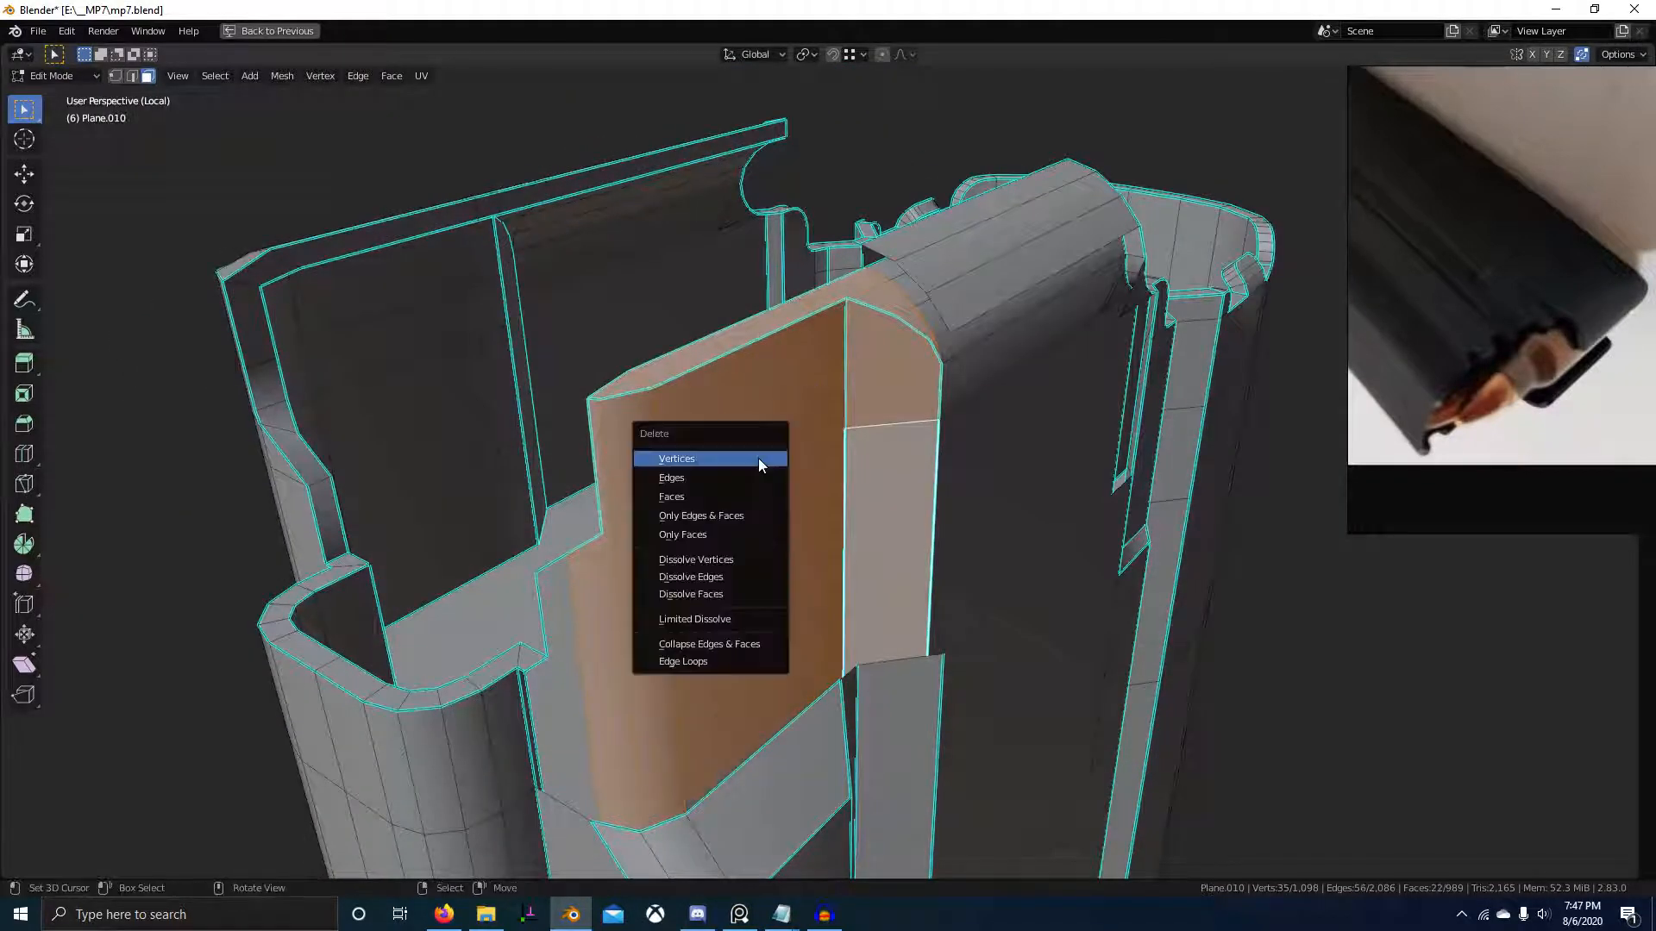
pyautogui.click(758, 457)
# - Leave local view, check the opened corner against the bullets and reopen the upper body in Edit Mode
pyautogui.moveTo(1009, 434); pyautogui.dragTo(826, 684, button='middle')
pyautogui.press('KP_Divide')
pyautogui.press('Tab')
pyautogui.scroll(5, 860, 569)
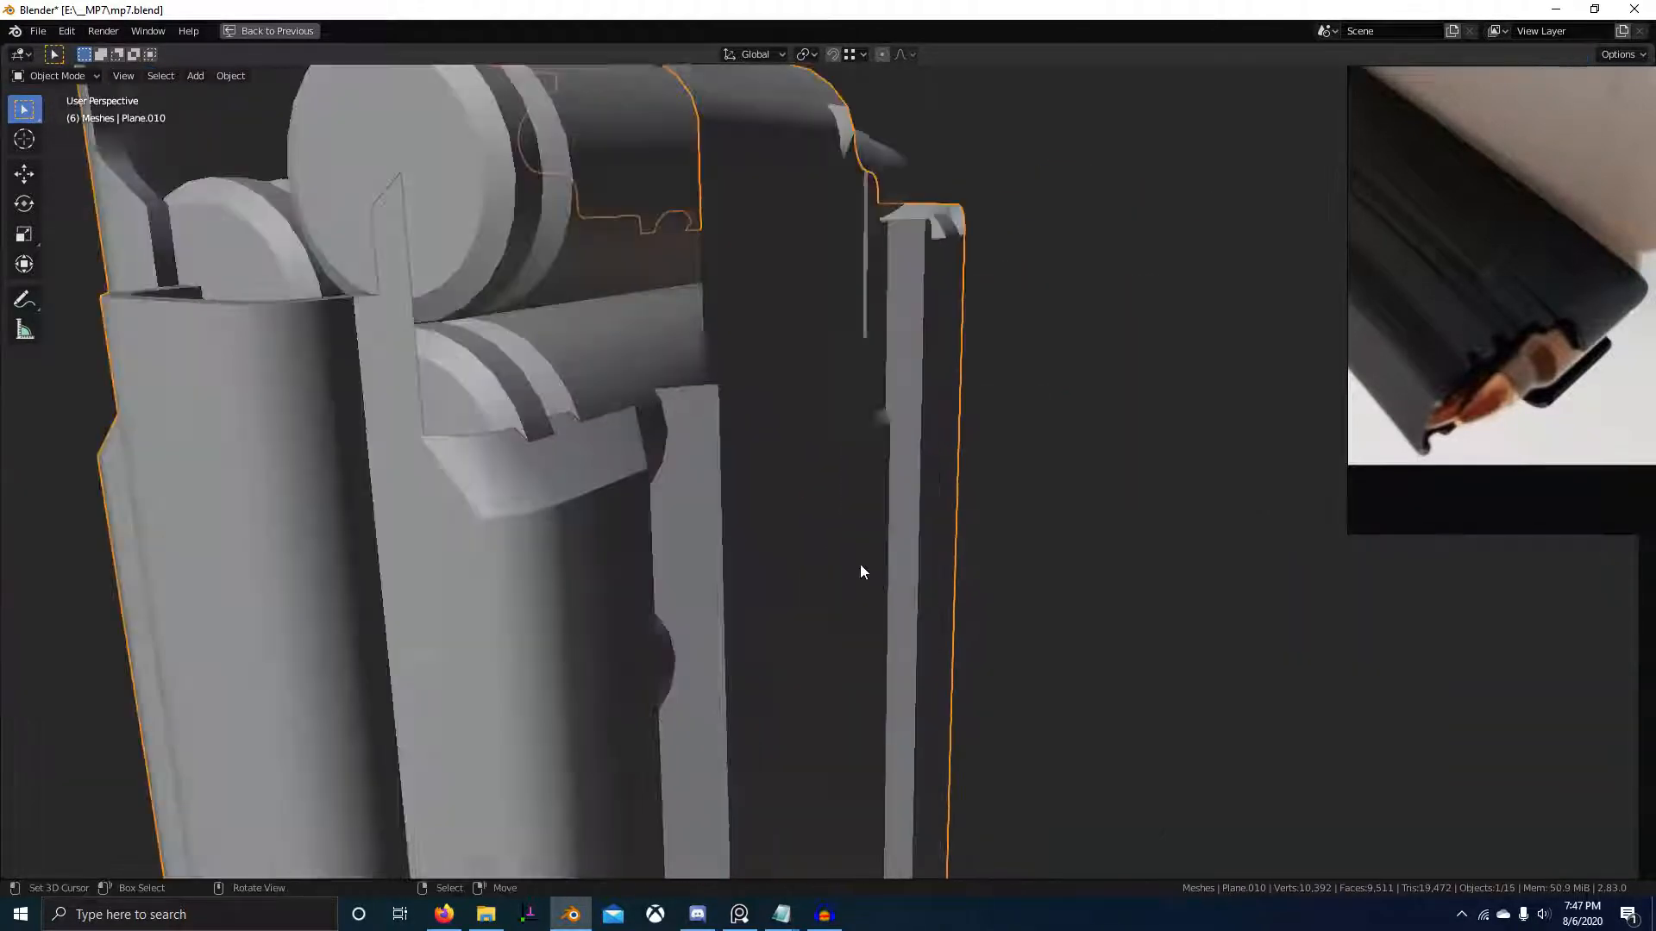
pyautogui.moveTo(861, 565); pyautogui.dragTo(524, 490, button='middle')
pyautogui.rightClick(523, 493)
pyautogui.press('Tab')
pyautogui.press('Tab')
pyautogui.moveTo(509, 562); pyautogui.dragTo(572, 580, button='middle')
pyautogui.rightClick(616, 492)
pyautogui.press('Tab')
# - Examine the cut edges and remaining side strips around the opening at the upper body's rear corner
pyautogui.scroll(2, 688, 565)
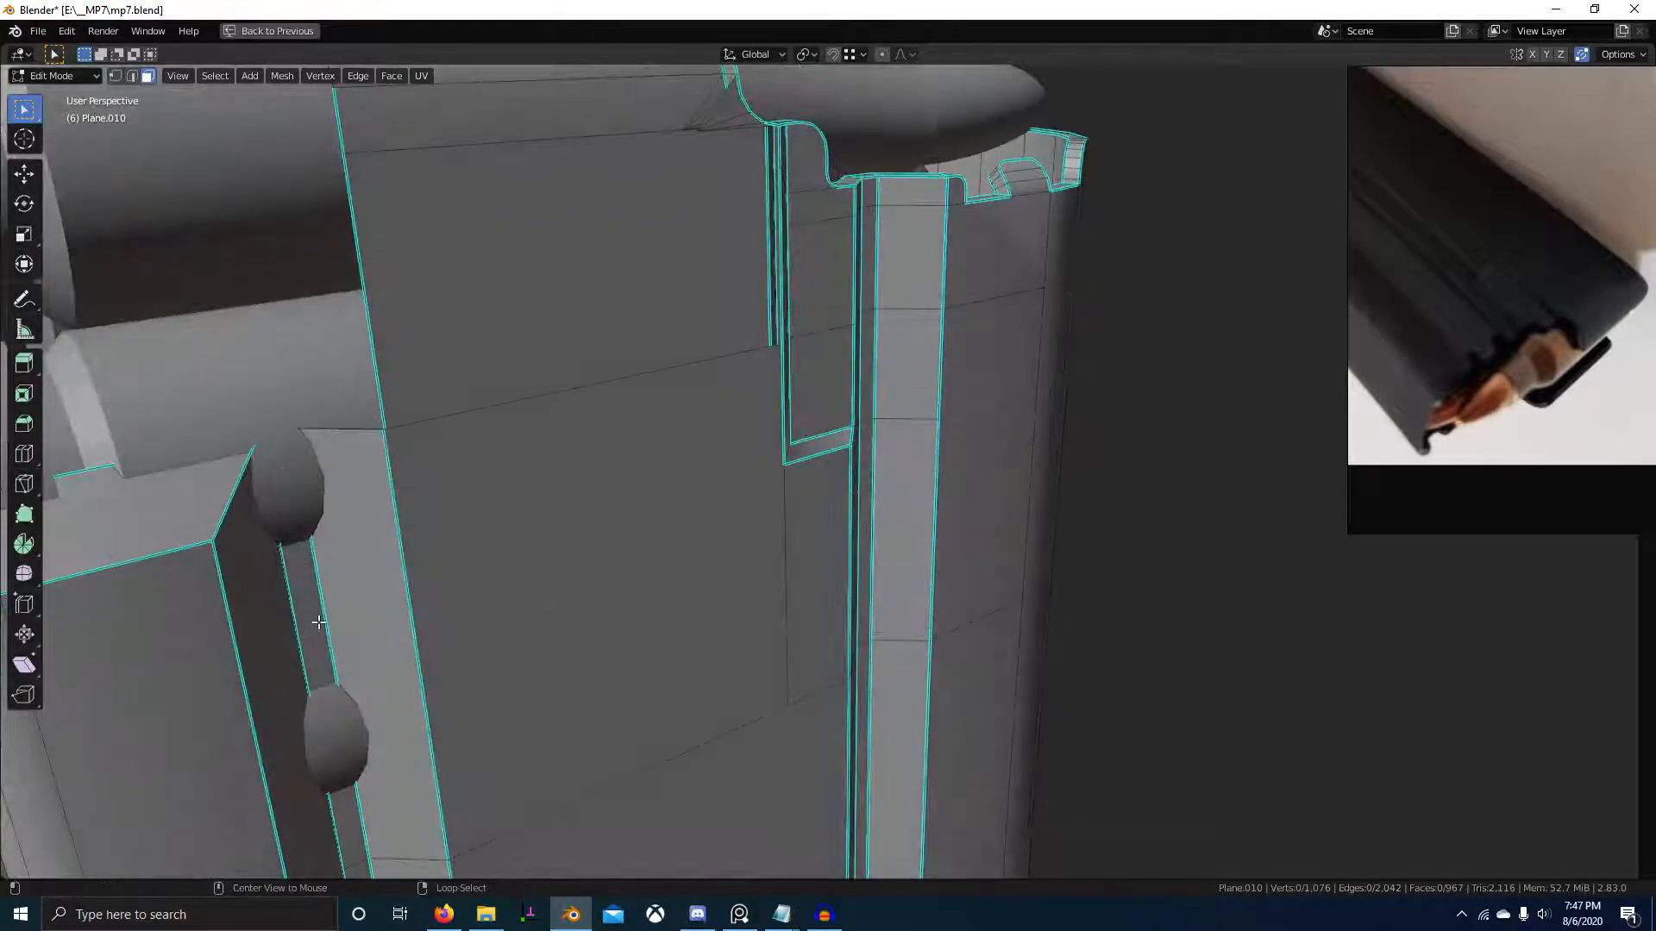
pyautogui.moveTo(319, 621); pyautogui.dragTo(441, 682, button='middle')
pyautogui.keyDown('alt'); pyautogui.rightClick(533, 671); pyautogui.keyUp('alt')
pyautogui.scroll(-4, 552, 677)
pyautogui.moveTo(665, 702); pyautogui.dragTo(760, 733, button='middle')
pyautogui.scroll(-1, 660, 520)
pyautogui.scroll(3, 759, 690)
pyautogui.moveTo(758, 569); pyautogui.dragTo(841, 570, button='middle')
pyautogui.scroll(5, 914, 621)
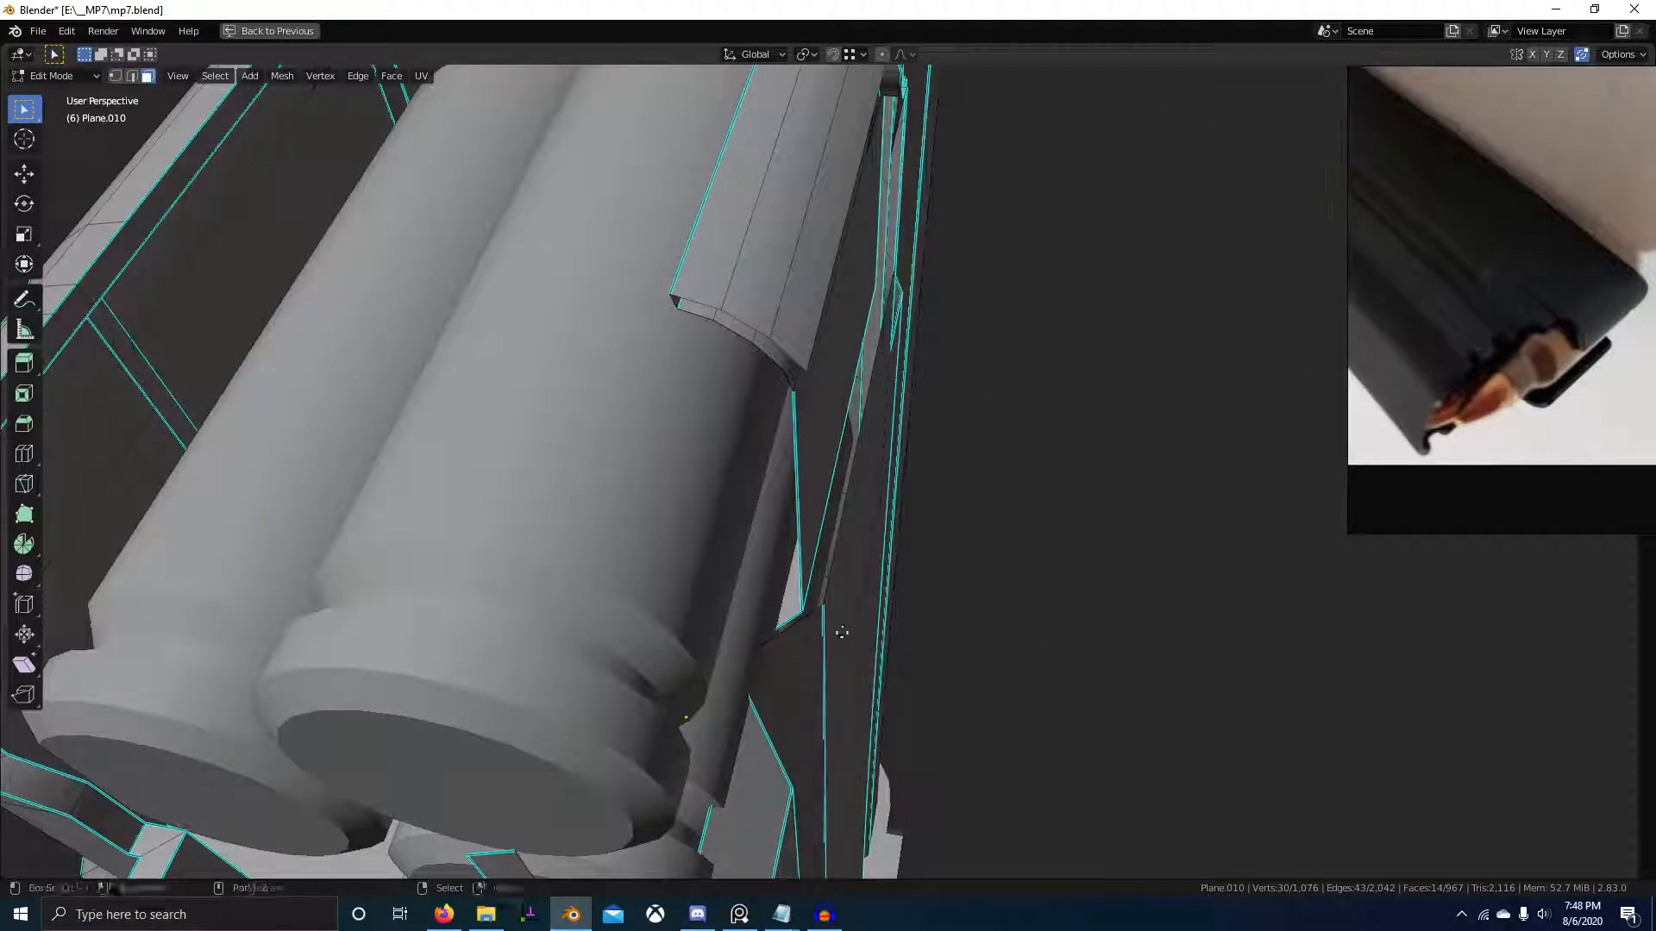
pyautogui.click(927, 661)
pyautogui.scroll(-5, 896, 664)
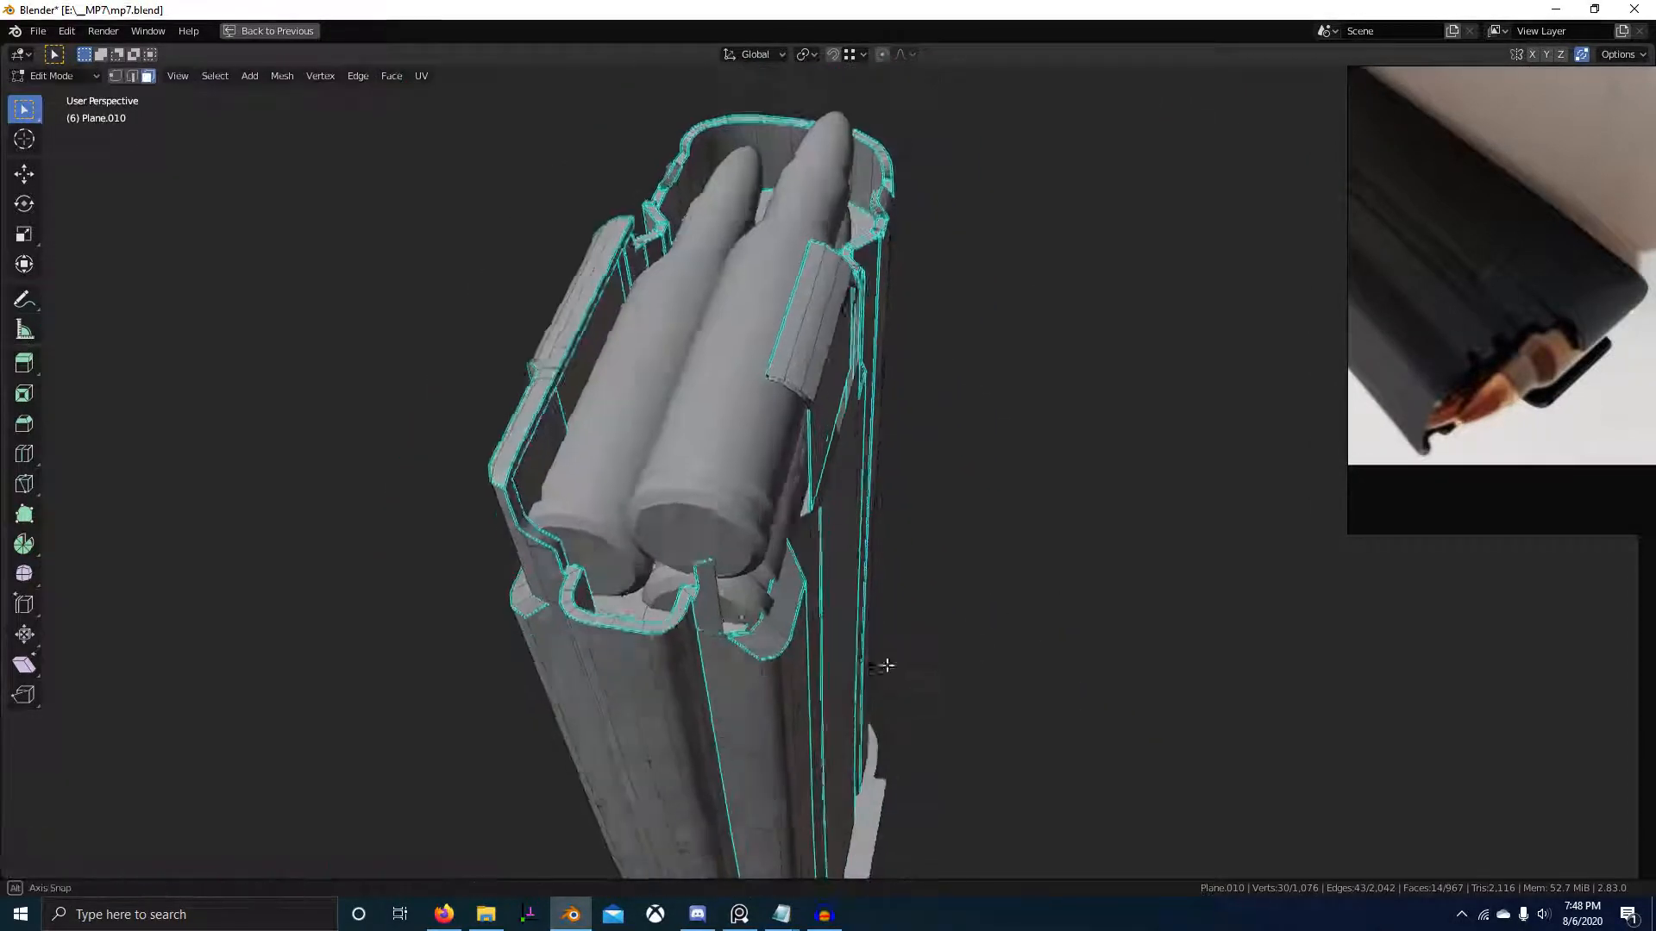
pyautogui.moveTo(886, 665); pyautogui.dragTo(854, 652, button='middle')
pyautogui.scroll(4, 623, 603)
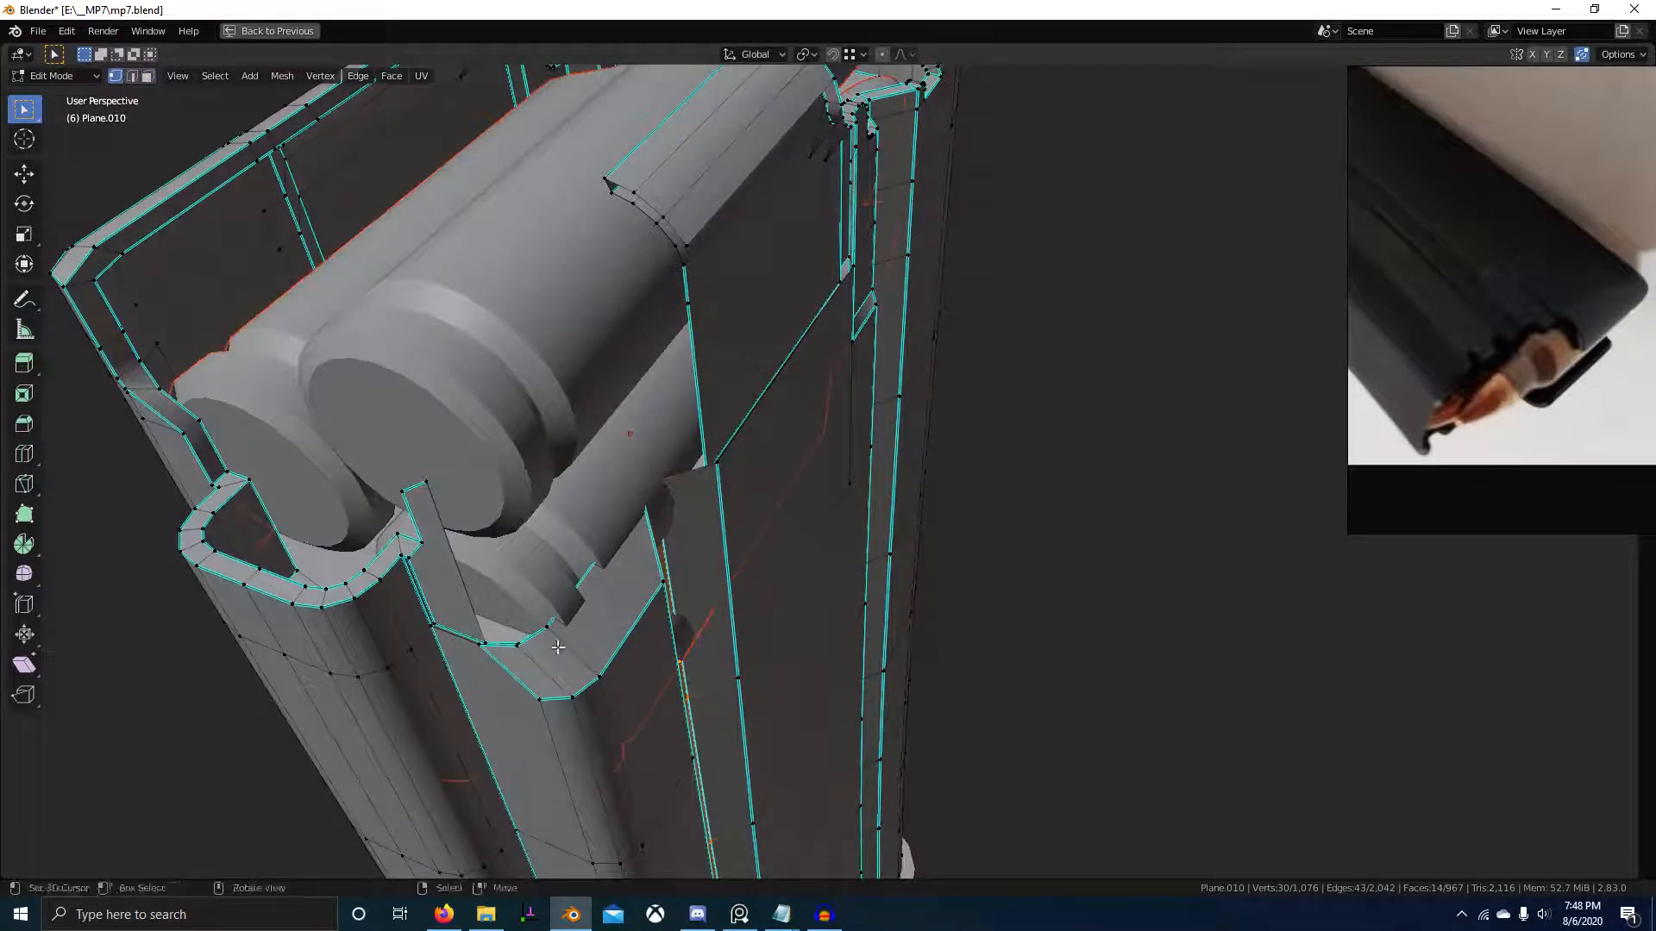
# - Isolate the upper body and select the run of vertices along the ledge edge of the opened rear corner
pyautogui.moveTo(558, 647); pyautogui.dragTo(628, 591, button='middle')
pyautogui.press('Tab')
pyautogui.press('Tab')
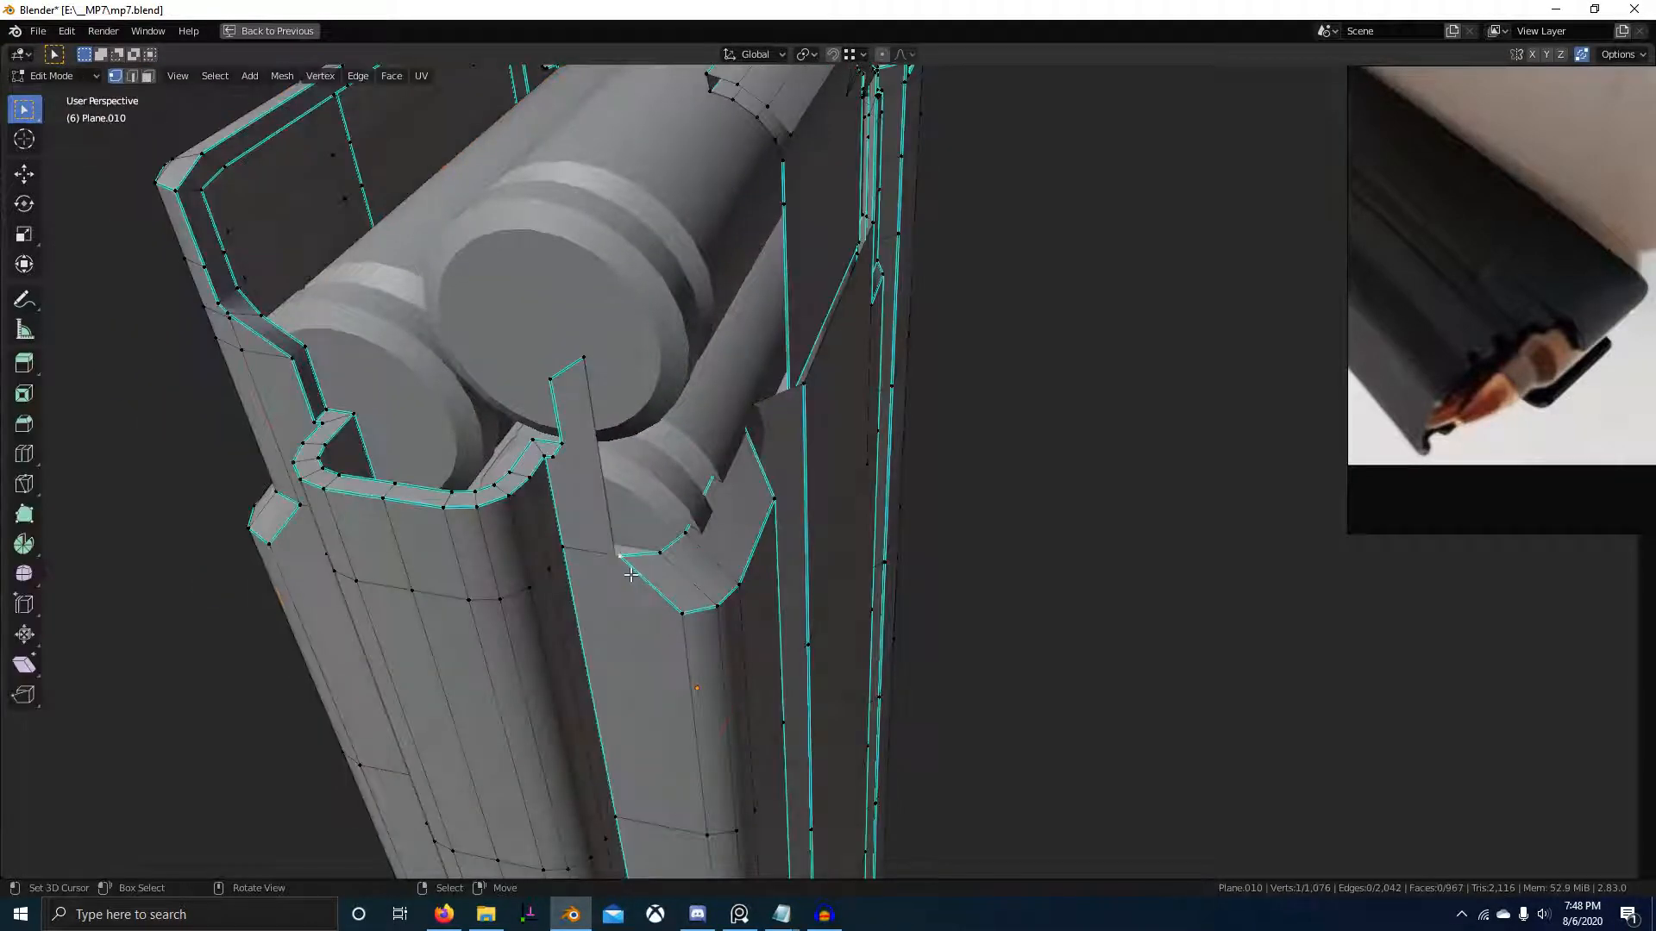
pyautogui.press('KP_Divide')
pyautogui.scroll(8, 847, 500)
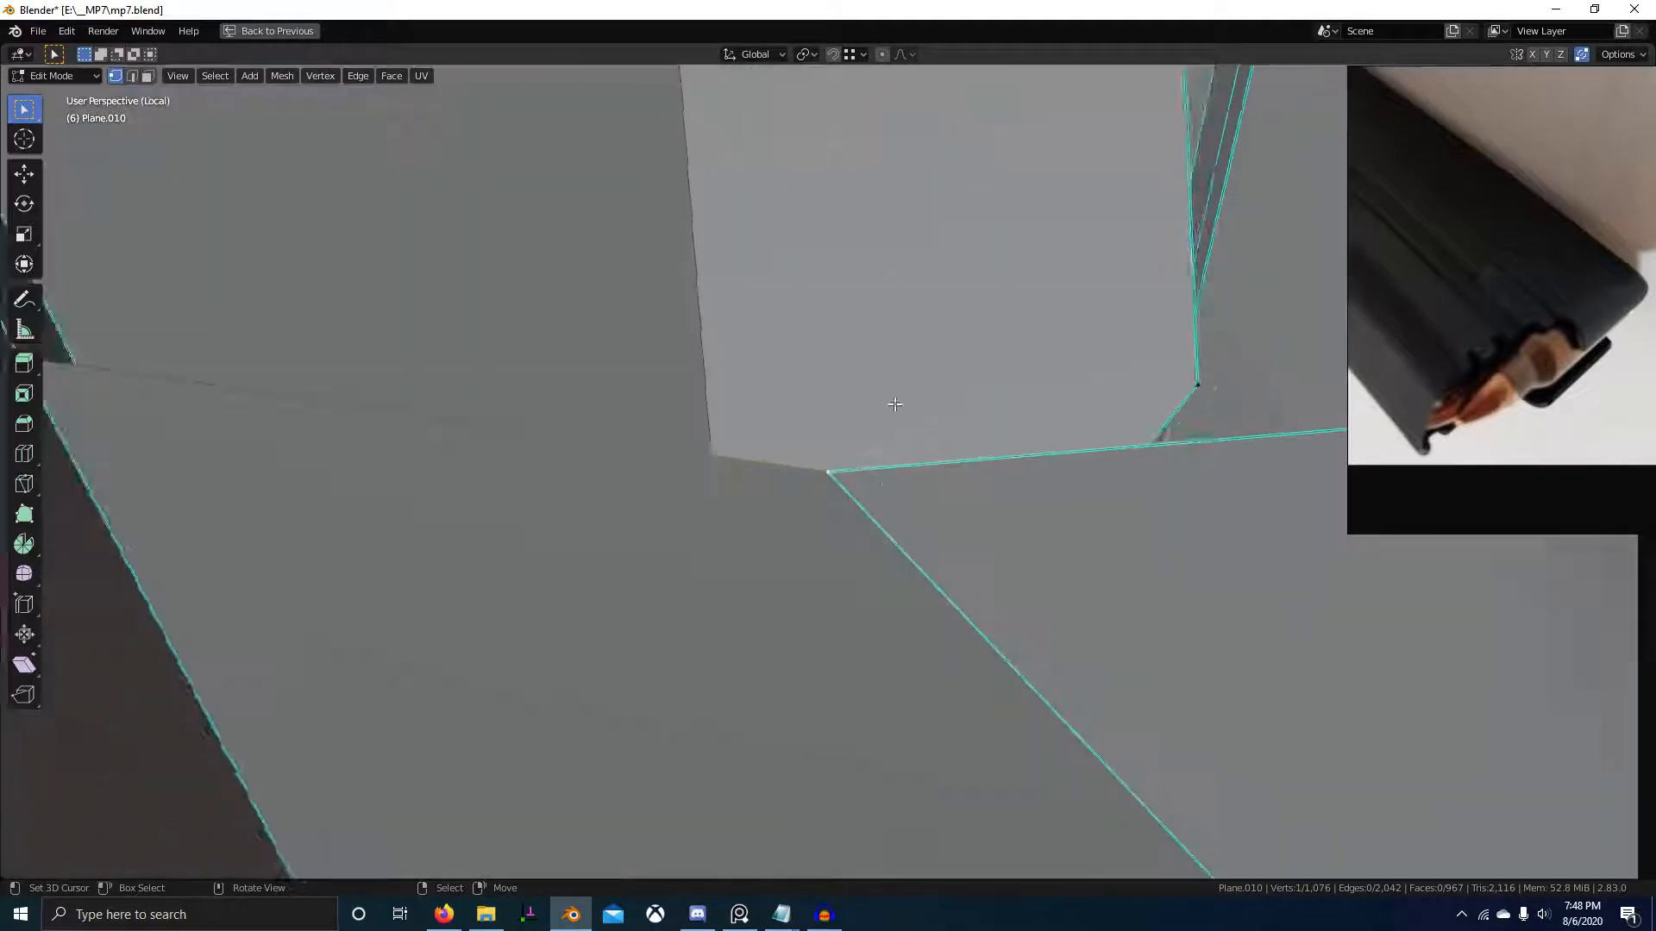
pyautogui.moveTo(894, 399); pyautogui.dragTo(1048, 340, button='middle')
pyautogui.keyDown('ctrl'); pyautogui.click(1059, 332); pyautogui.keyUp('ctrl')
pyautogui.moveTo(1117, 446); pyautogui.dragTo(863, 423, button='middle')
pyautogui.keyDown('shift'); pyautogui.click(855, 415); pyautogui.keyUp('shift')
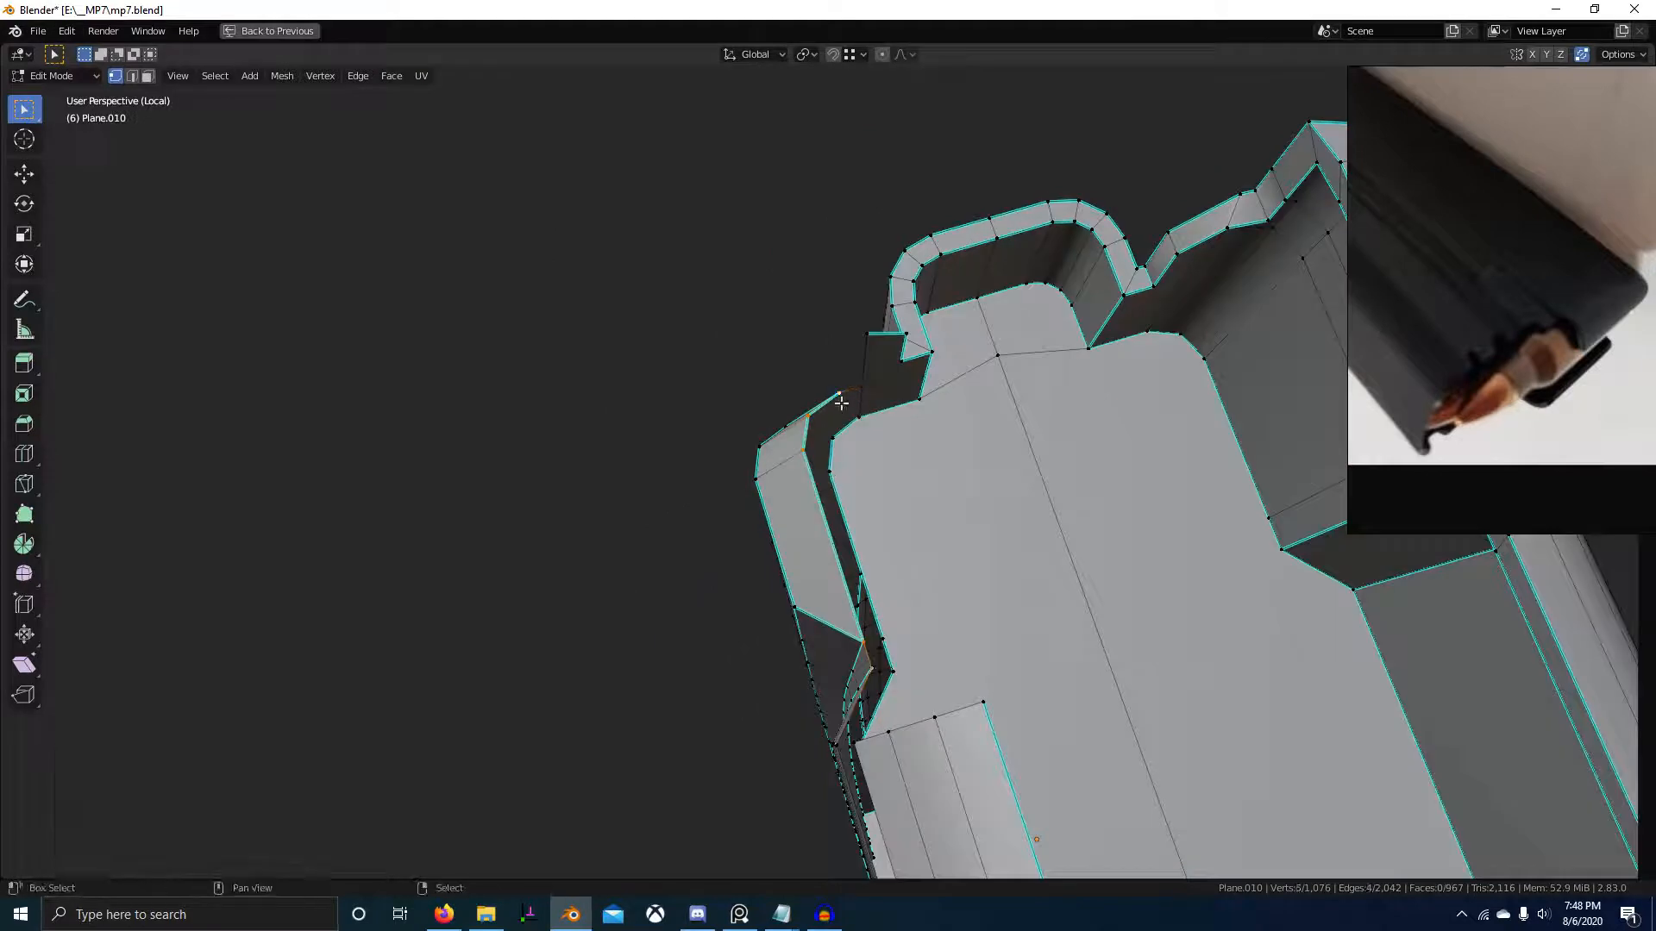
pyautogui.moveTo(874, 498); pyautogui.dragTo(819, 574, button='middle')
pyautogui.keyDown('ctrl'); pyautogui.click(786, 682); pyautogui.keyUp('ctrl')
pyautogui.moveTo(802, 673); pyautogui.dragTo(1275, 558, button='middle')
pyautogui.press('KP_Divide')
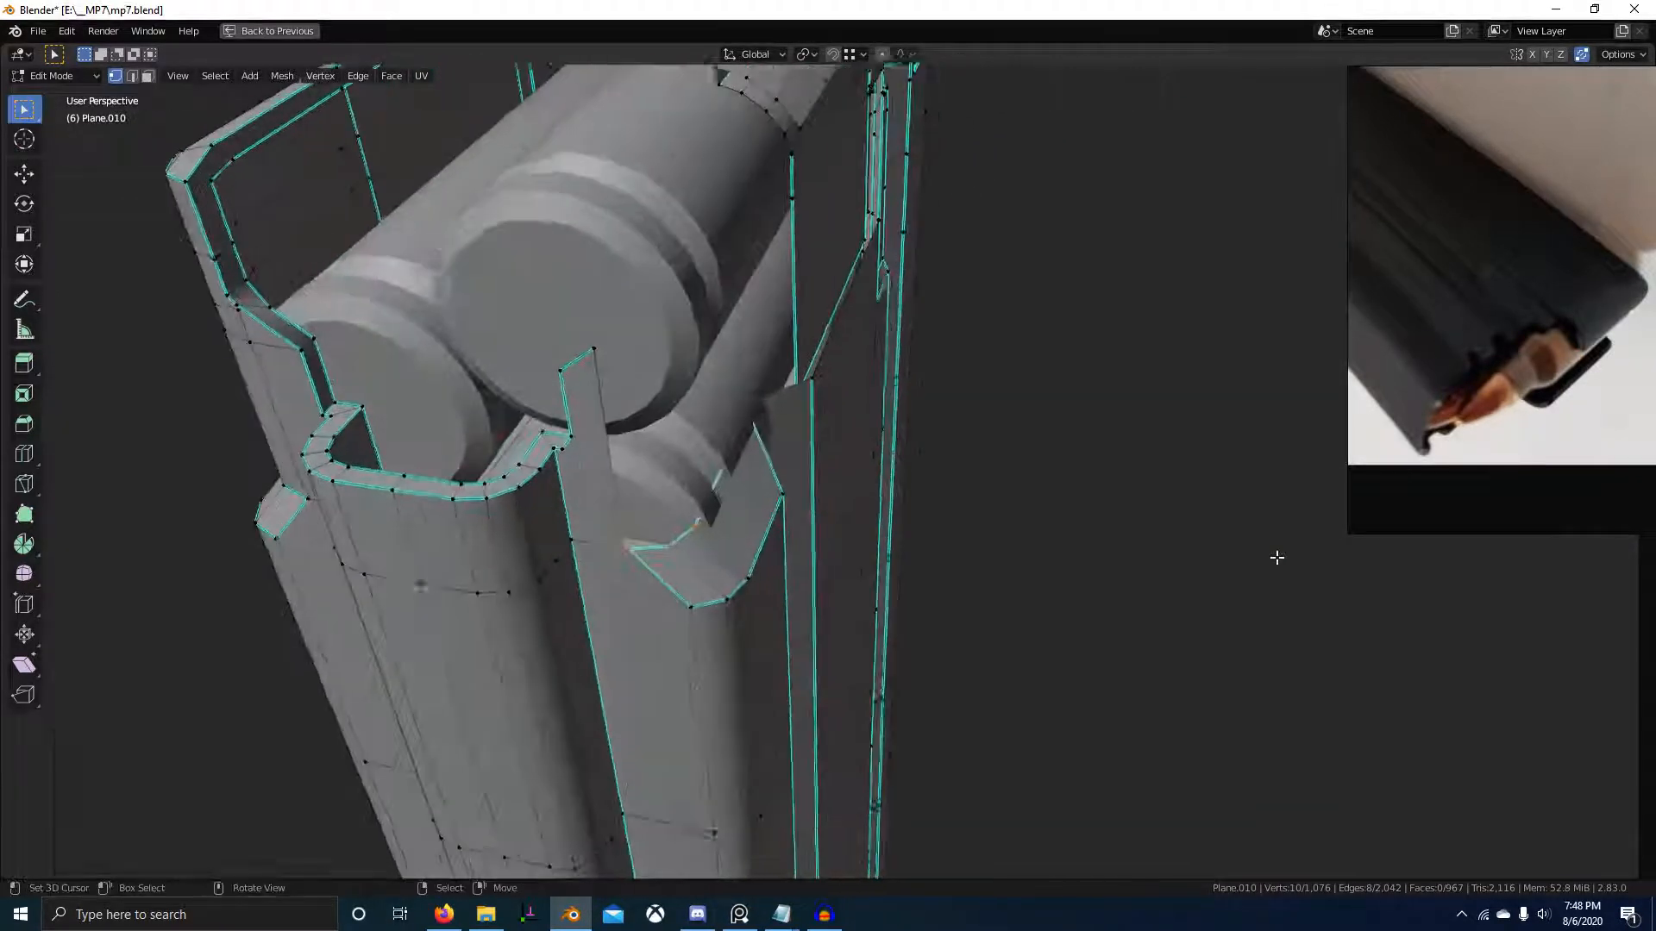
# - Try to move only the selected rear corner vertices outward along X by about 0.108 cm in the top wireframe view
pyautogui.scroll(5, 834, 484)
pyautogui.scroll(2, 834, 484)
pyautogui.moveTo(834, 484); pyautogui.dragTo(861, 485, button='middle')
pyautogui.scroll(-8, 861, 487)
pyautogui.press('KP_7')
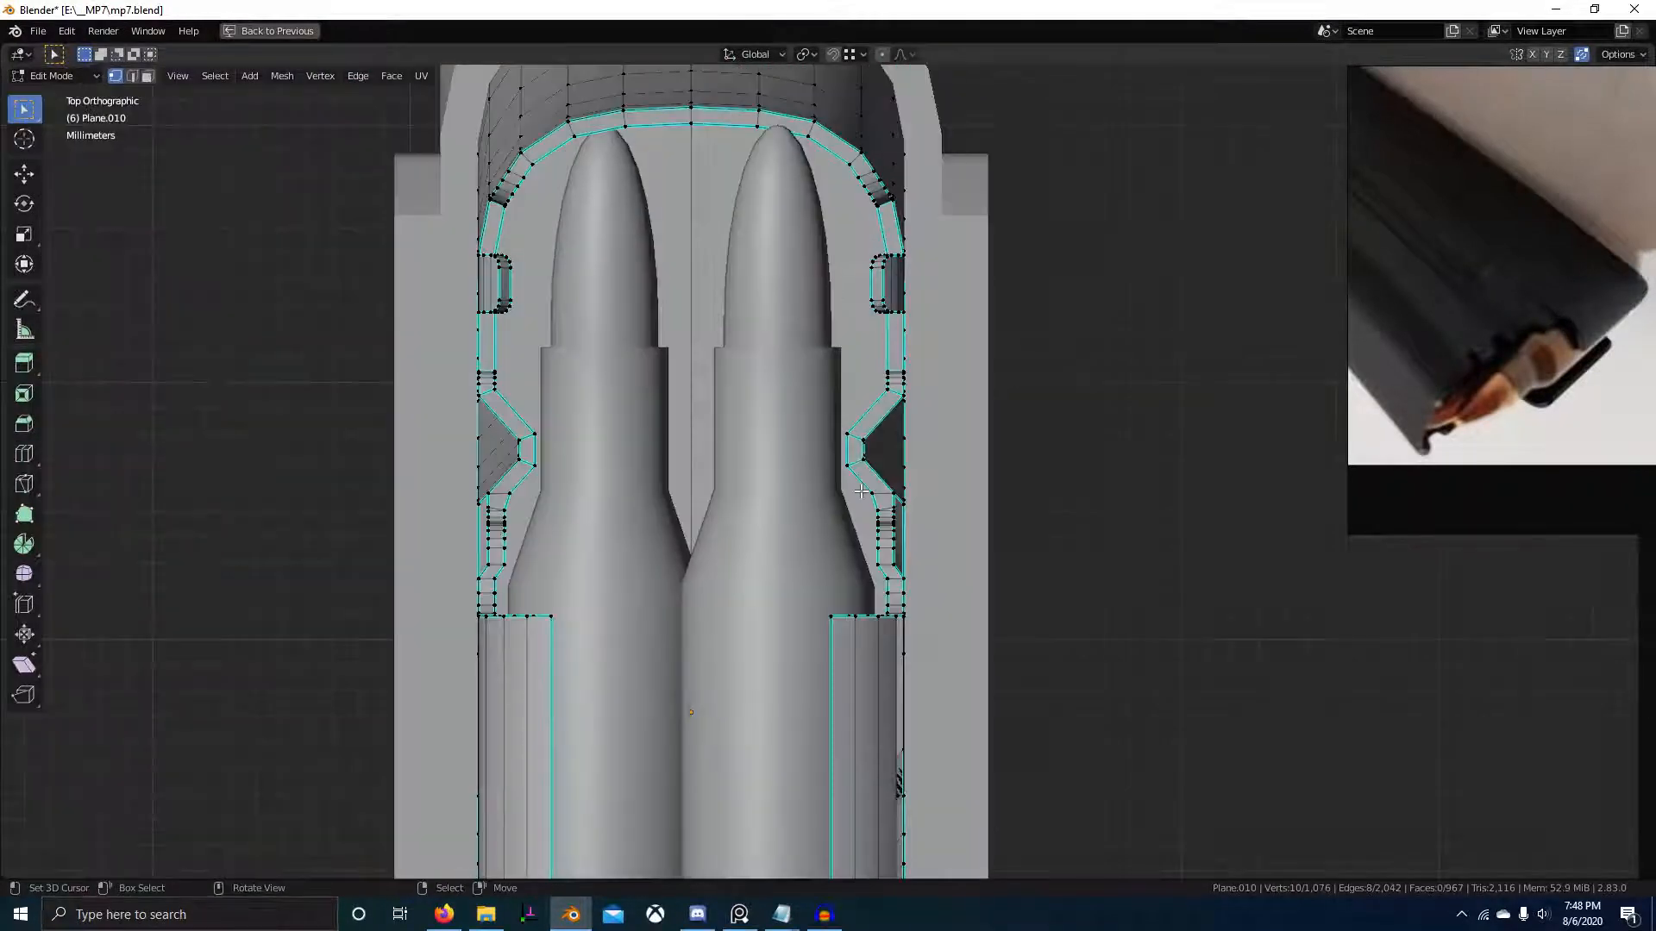
pyautogui.hotkey('shift', 'z')
pyautogui.keyDown('shift'); pyautogui.moveTo(955, 639); pyautogui.dragTo(867, 247, button='middle'); pyautogui.keyUp('shift')
pyautogui.scroll(6, 866, 246)
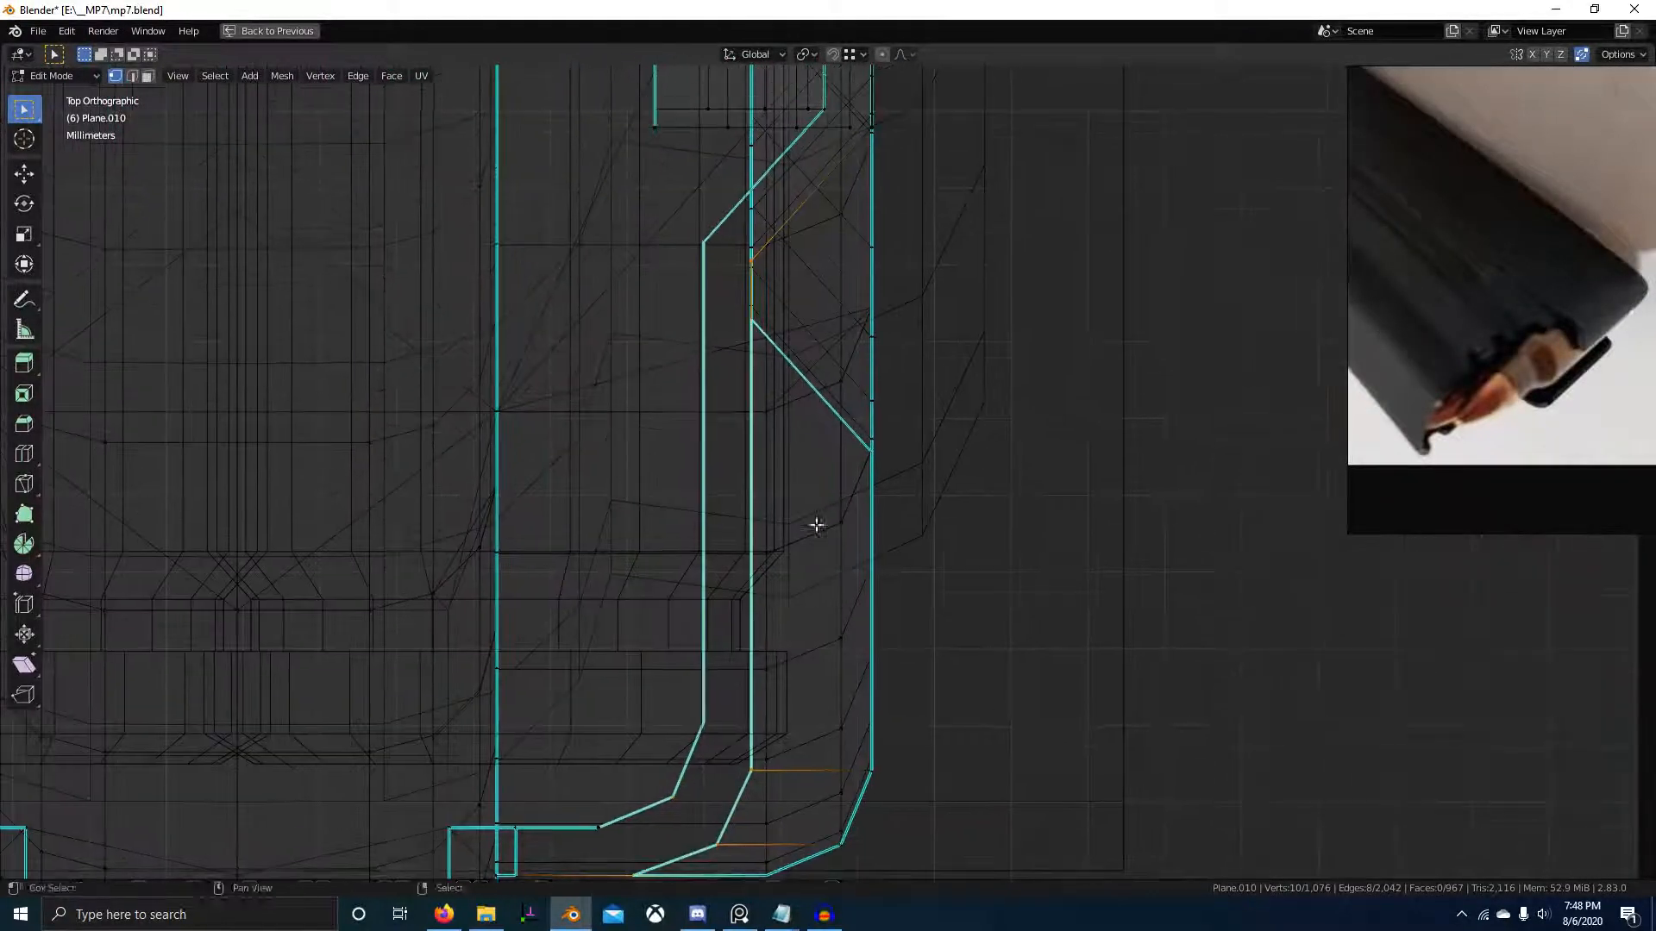
pyautogui.press('g')
pyautogui.press('y')
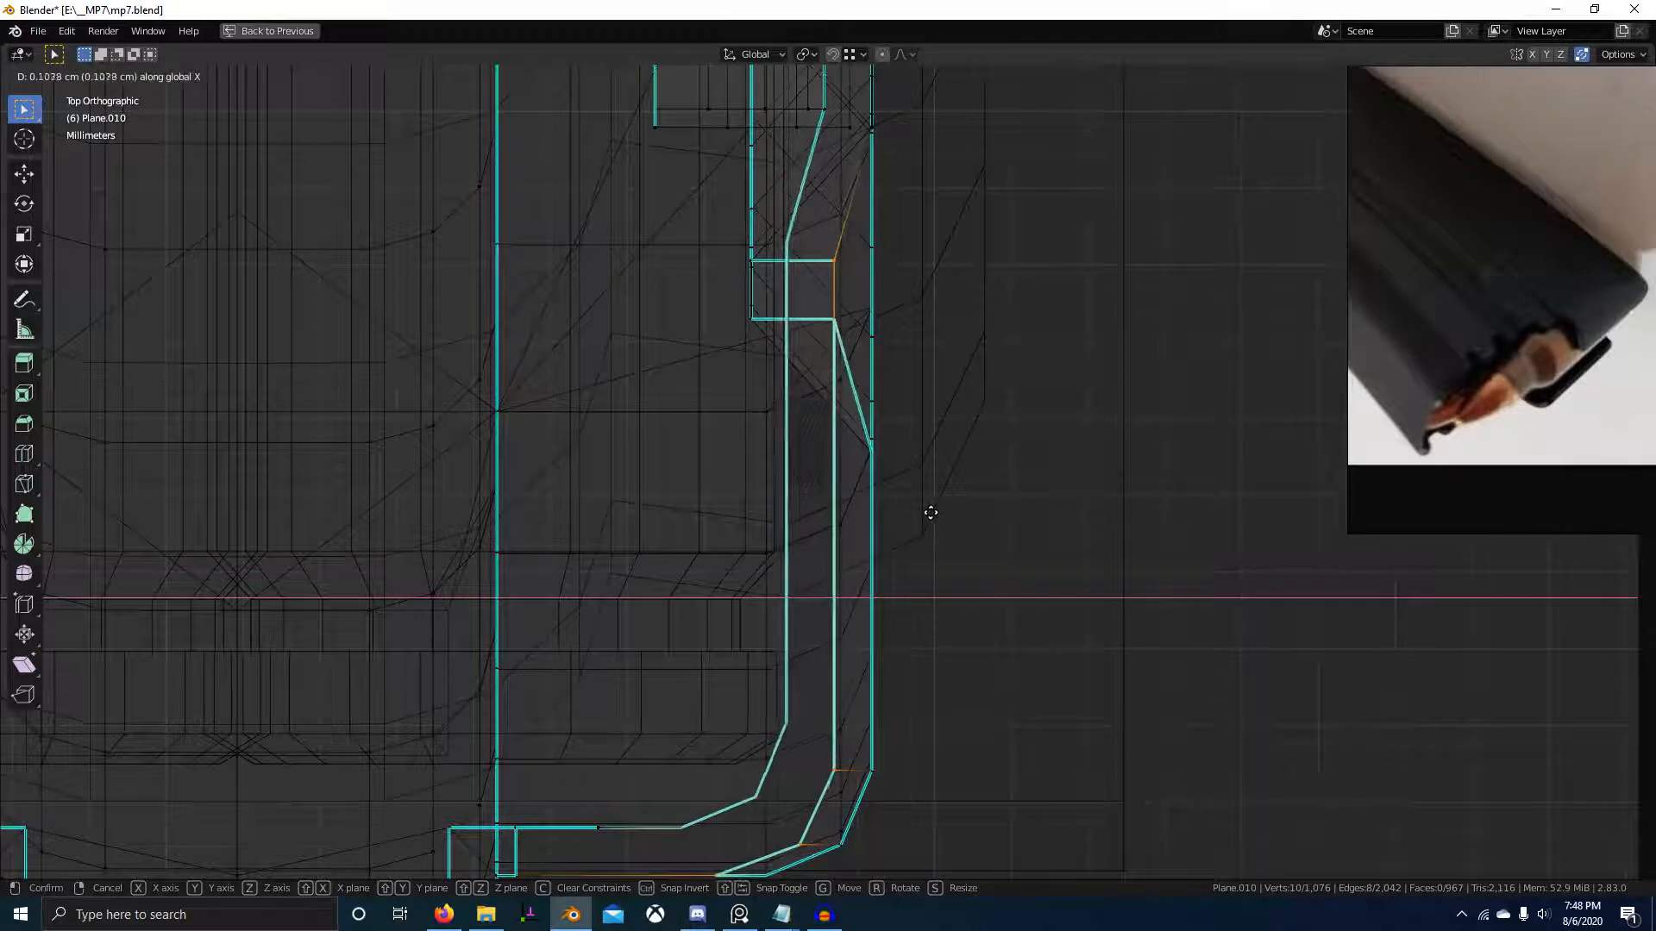
pyautogui.click(818, 515)
pyautogui.scroll(-2, 825, 552)
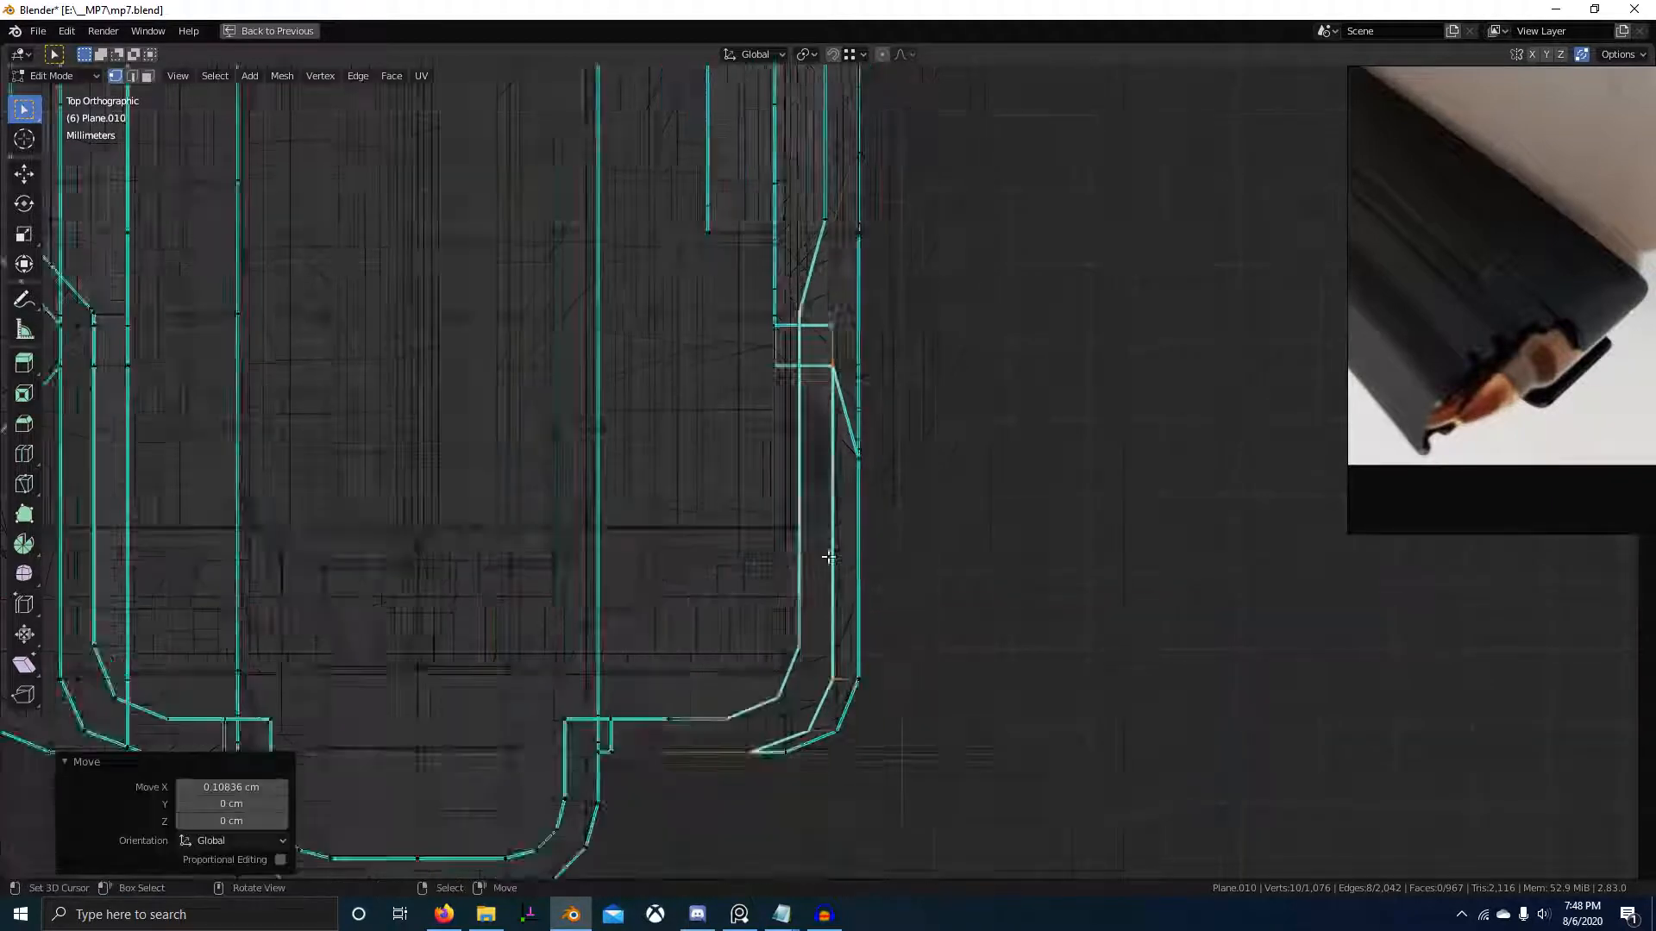
pyautogui.hotkey('shift', 'z')
# - Add the vertices of the narrow strip beside the rear side groove to the selection, working down towards the lower body
pyautogui.moveTo(1034, 642); pyautogui.dragTo(852, 425, button='middle')
pyautogui.scroll(-4, 850, 474)
pyautogui.scroll(1, 860, 465)
pyautogui.keyDown('shift'); pyautogui.click(852, 425); pyautogui.keyUp('shift')
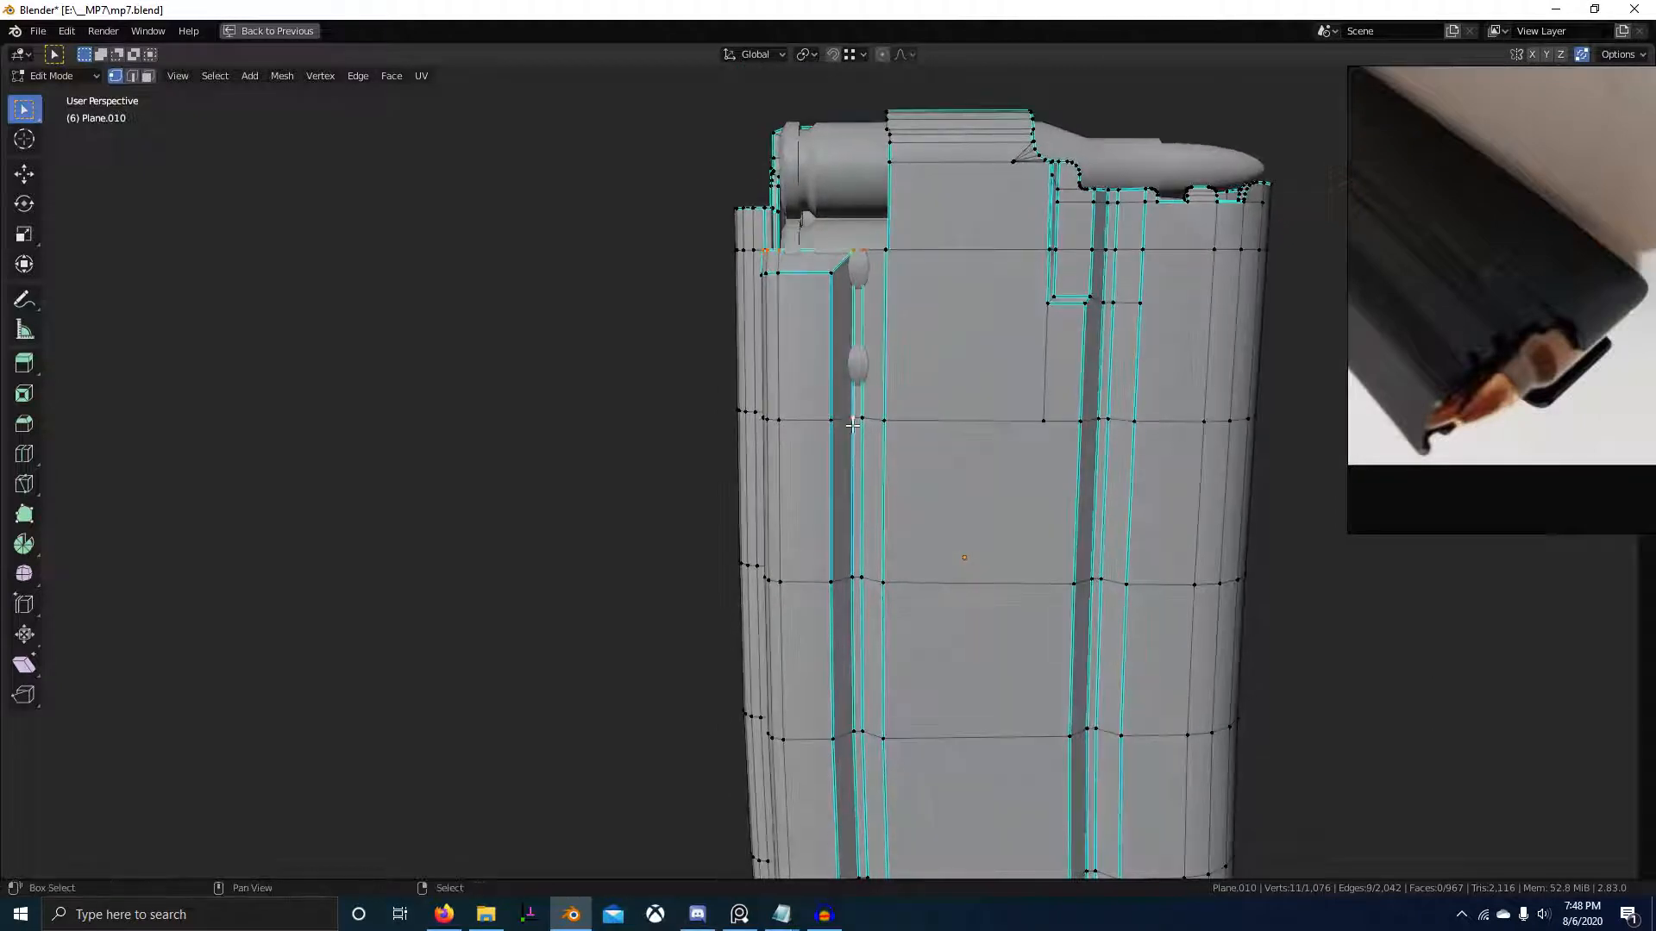
pyautogui.keyDown('shift'); pyautogui.click(861, 578); pyautogui.keyUp('shift')
pyautogui.keyDown('shift'); pyautogui.moveTo(861, 578); pyautogui.dragTo(836, 403, button='middle'); pyautogui.keyUp('shift')
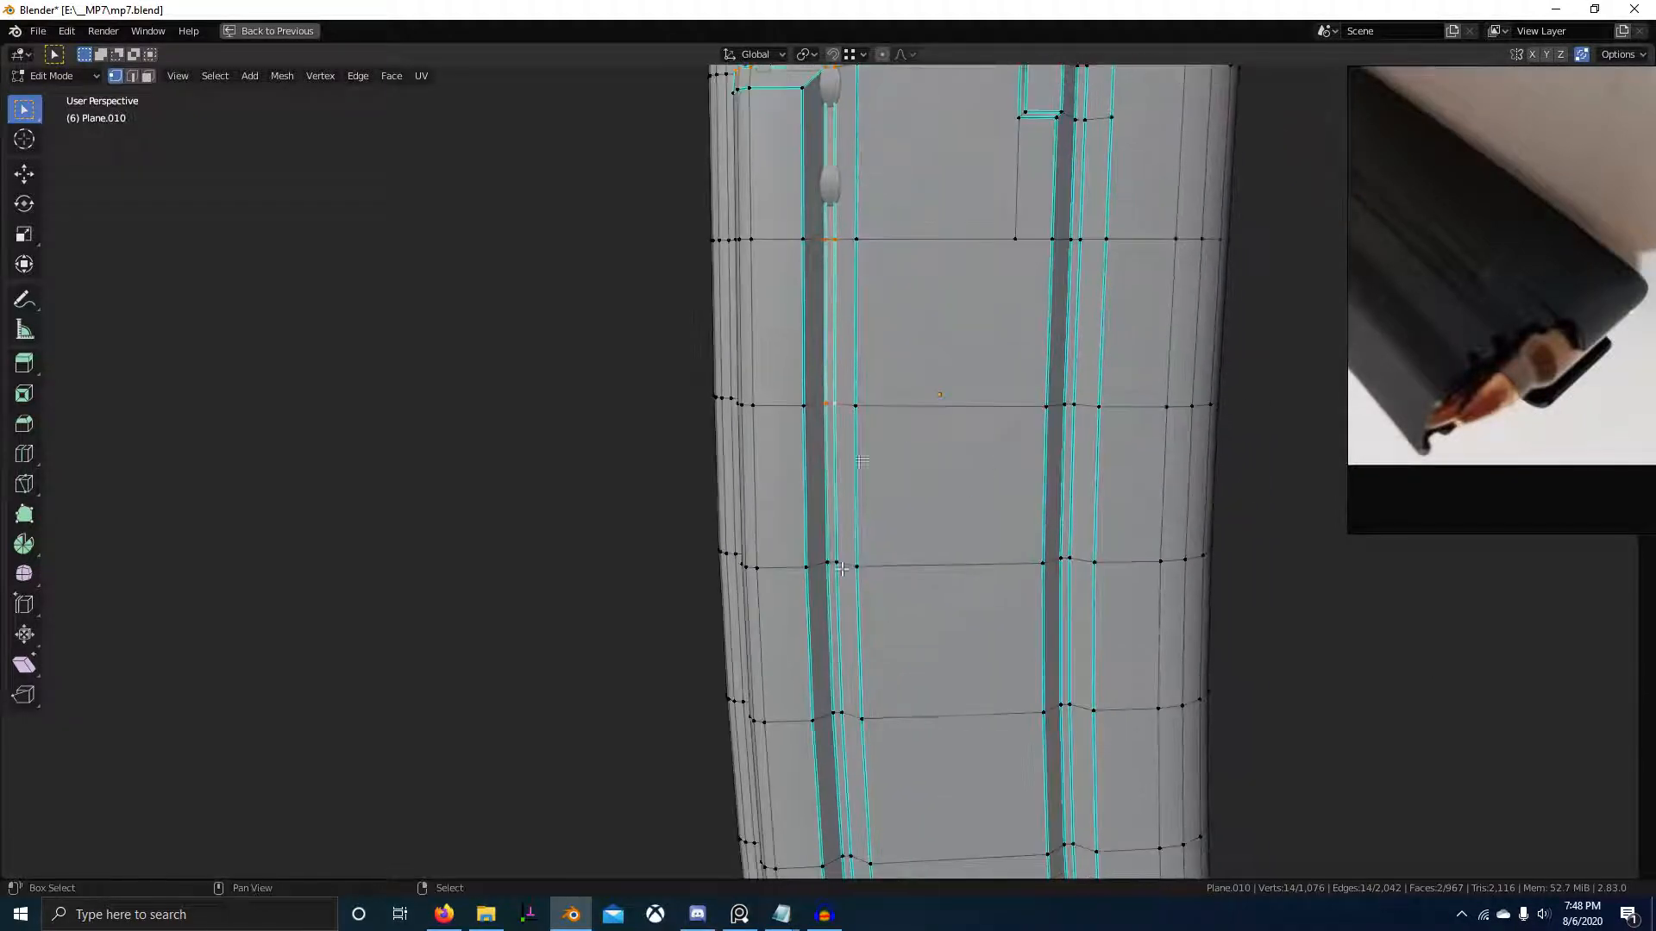
pyautogui.keyDown('shift'); pyautogui.moveTo(842, 716); pyautogui.dragTo(834, 446, button='middle'); pyautogui.keyUp('shift')
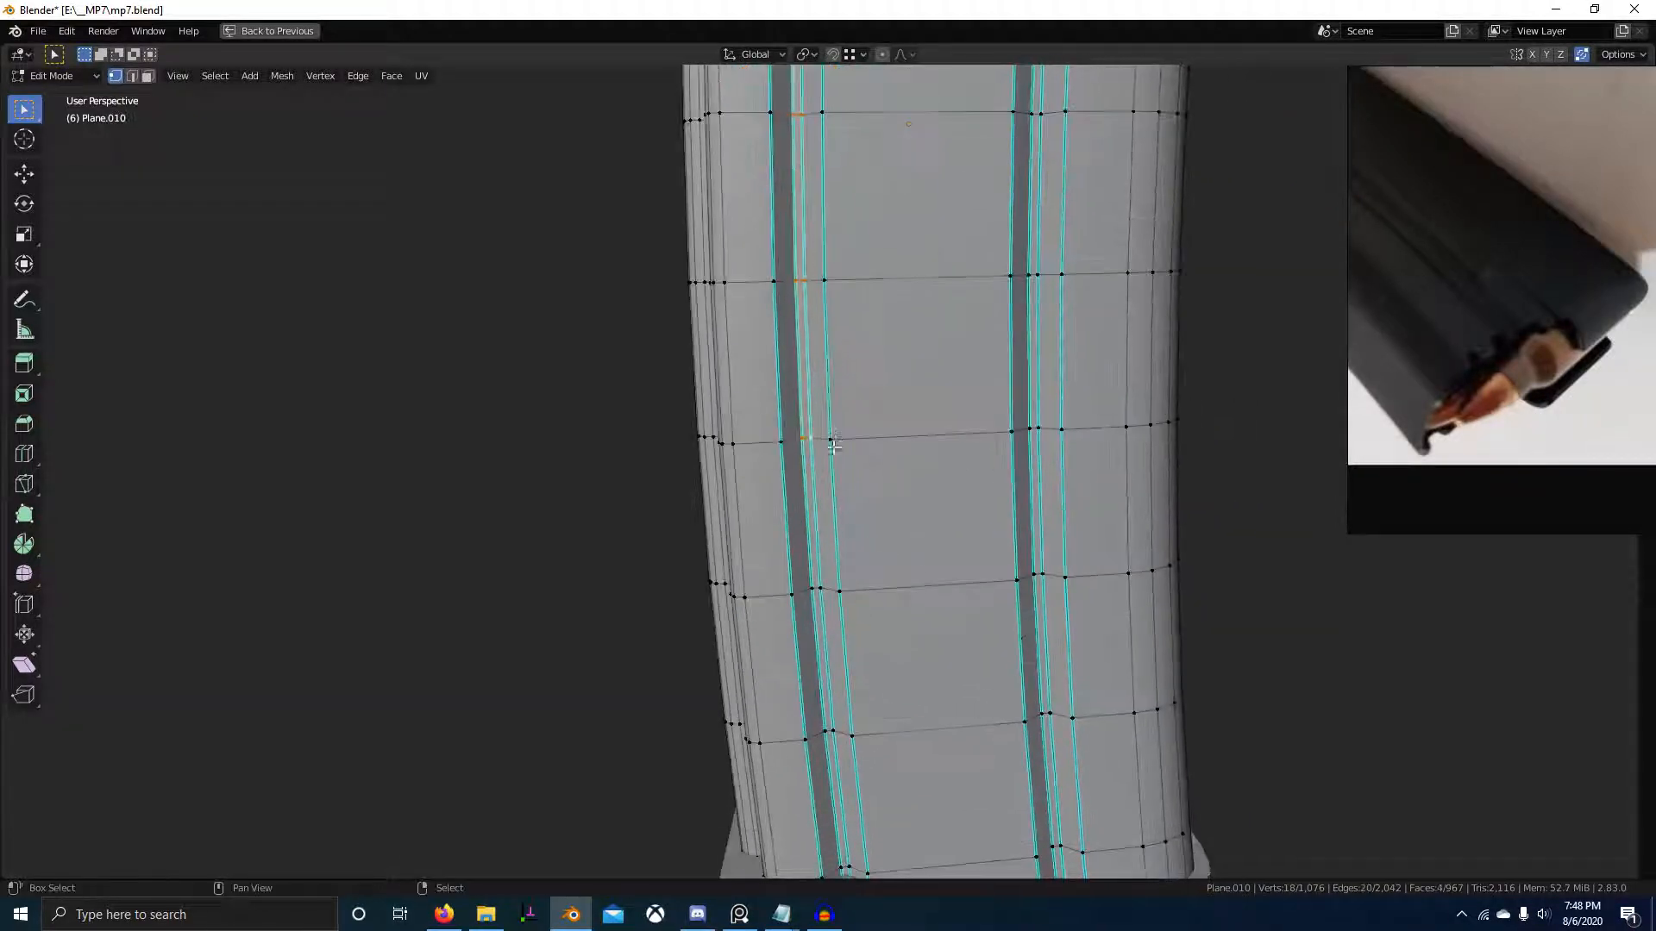
pyautogui.keyDown('shift'); pyautogui.moveTo(824, 588); pyautogui.dragTo(811, 513, button='middle'); pyautogui.keyUp('shift')
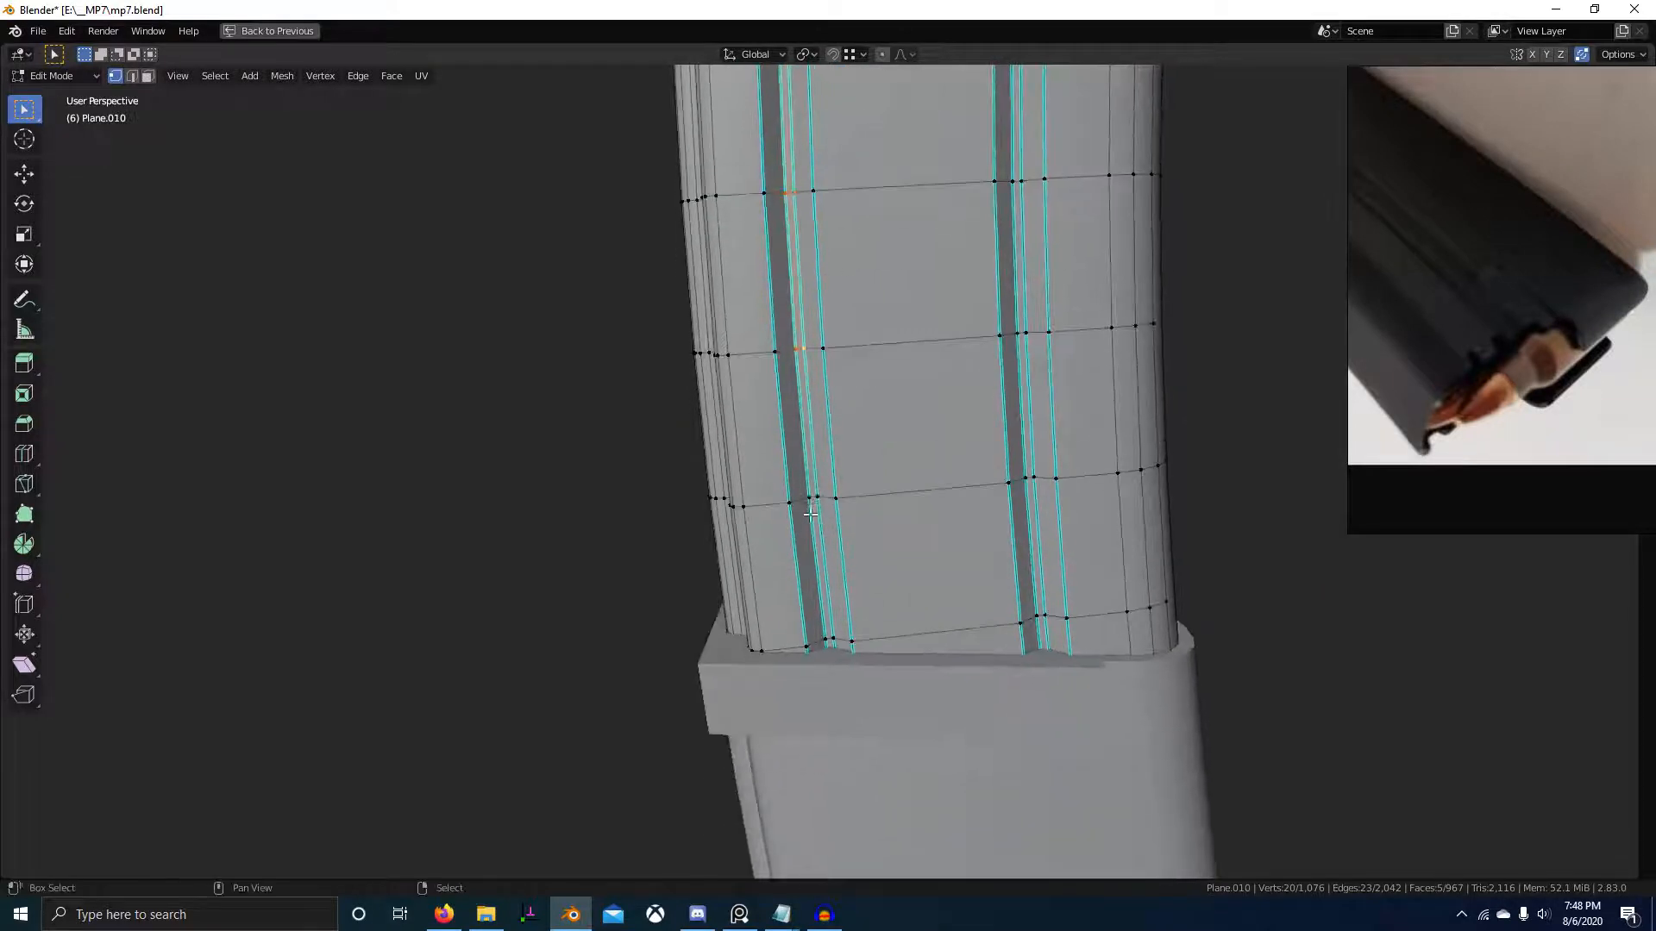
# - Extend the strip selection in the isolated side view to the body's lower end and bring the bullets and other parts back
pyautogui.press('KP_Divide')
pyautogui.scroll(4, 815, 539)
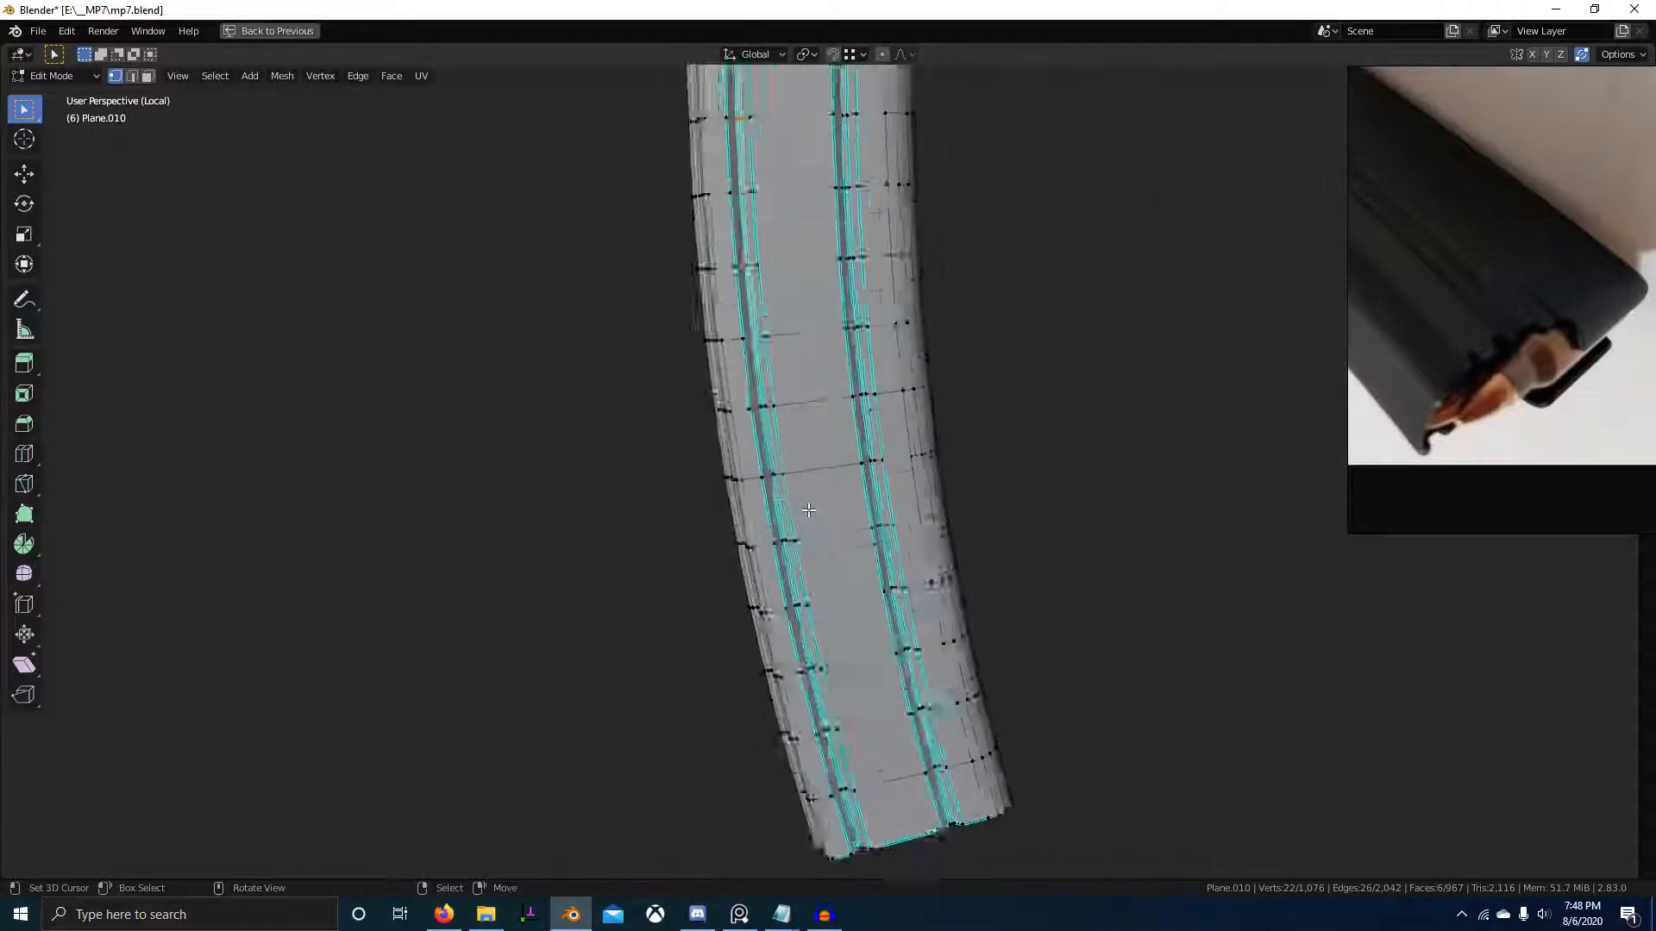
pyautogui.press('KP_3')
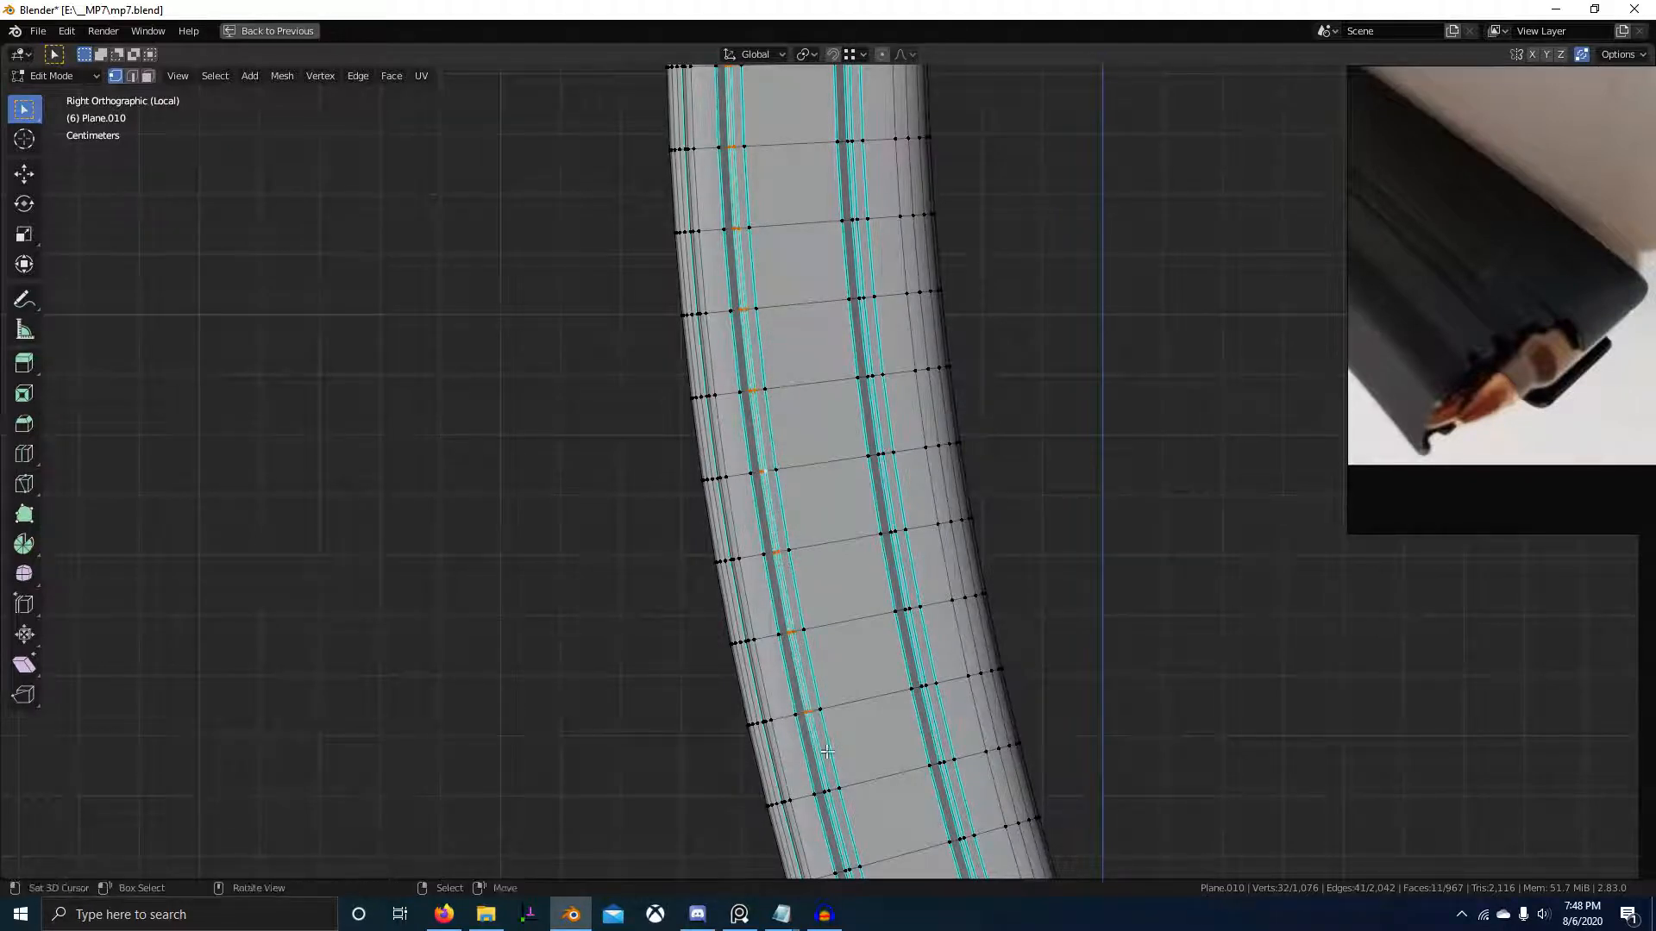
pyautogui.keyDown('shift'); pyautogui.moveTo(826, 752); pyautogui.dragTo(777, 548, button='middle'); pyautogui.keyUp('shift')
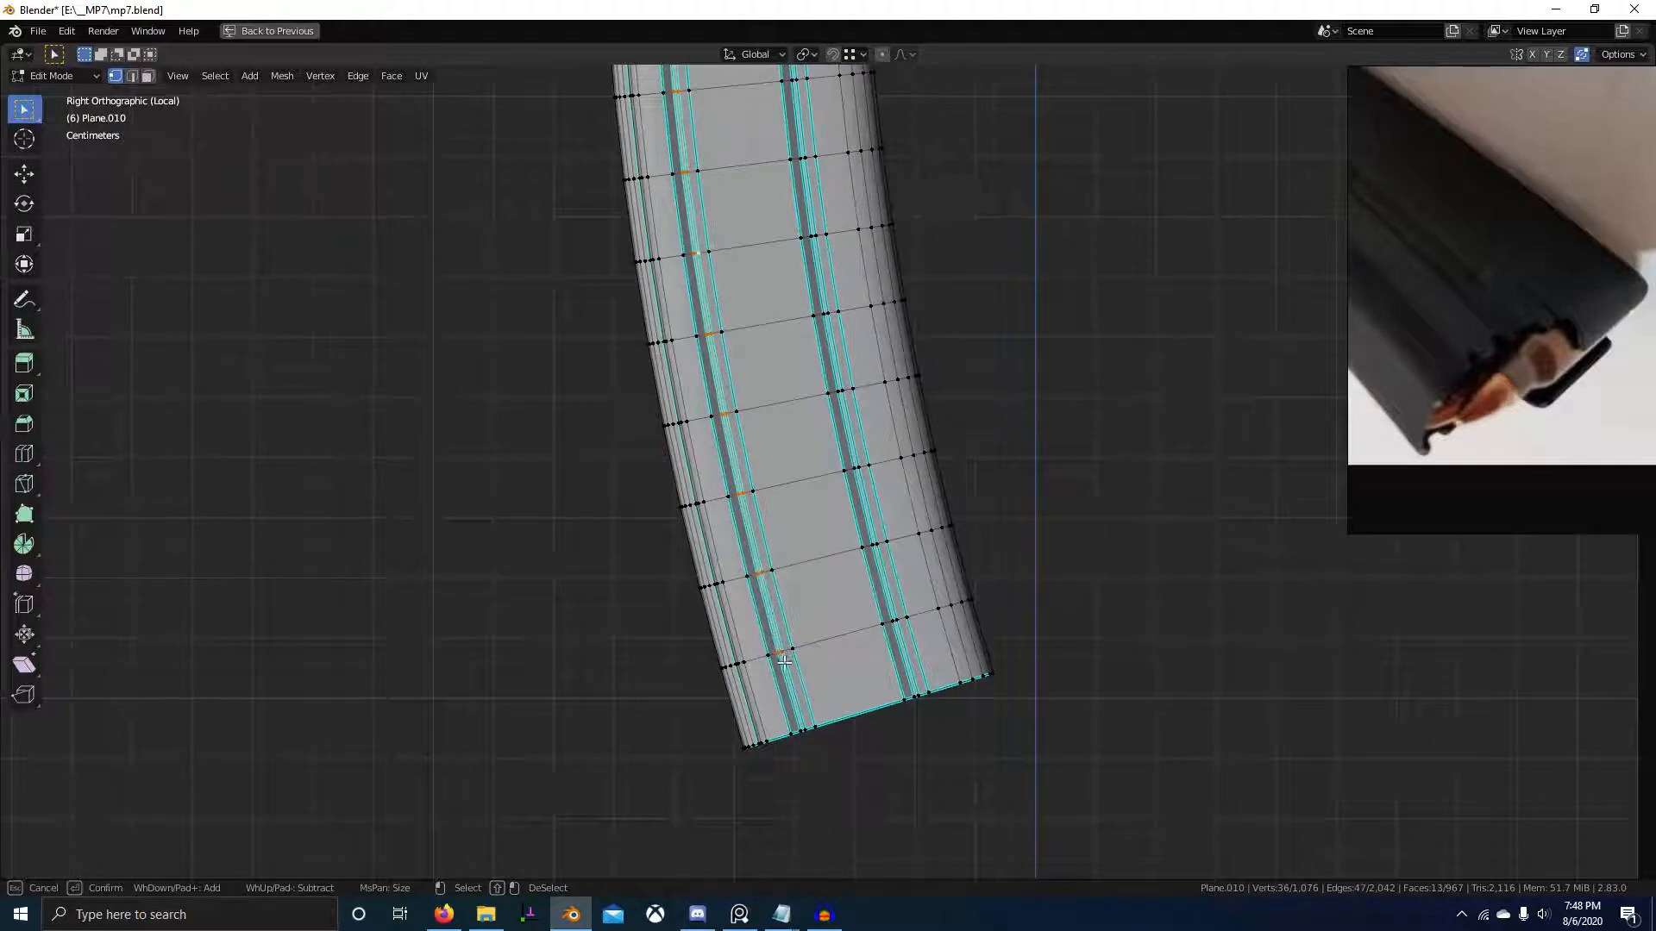
pyautogui.scroll(-3, 831, 573)
pyautogui.keyDown('shift'); pyautogui.moveTo(831, 574); pyautogui.dragTo(864, 809, button='middle'); pyautogui.keyUp('shift')
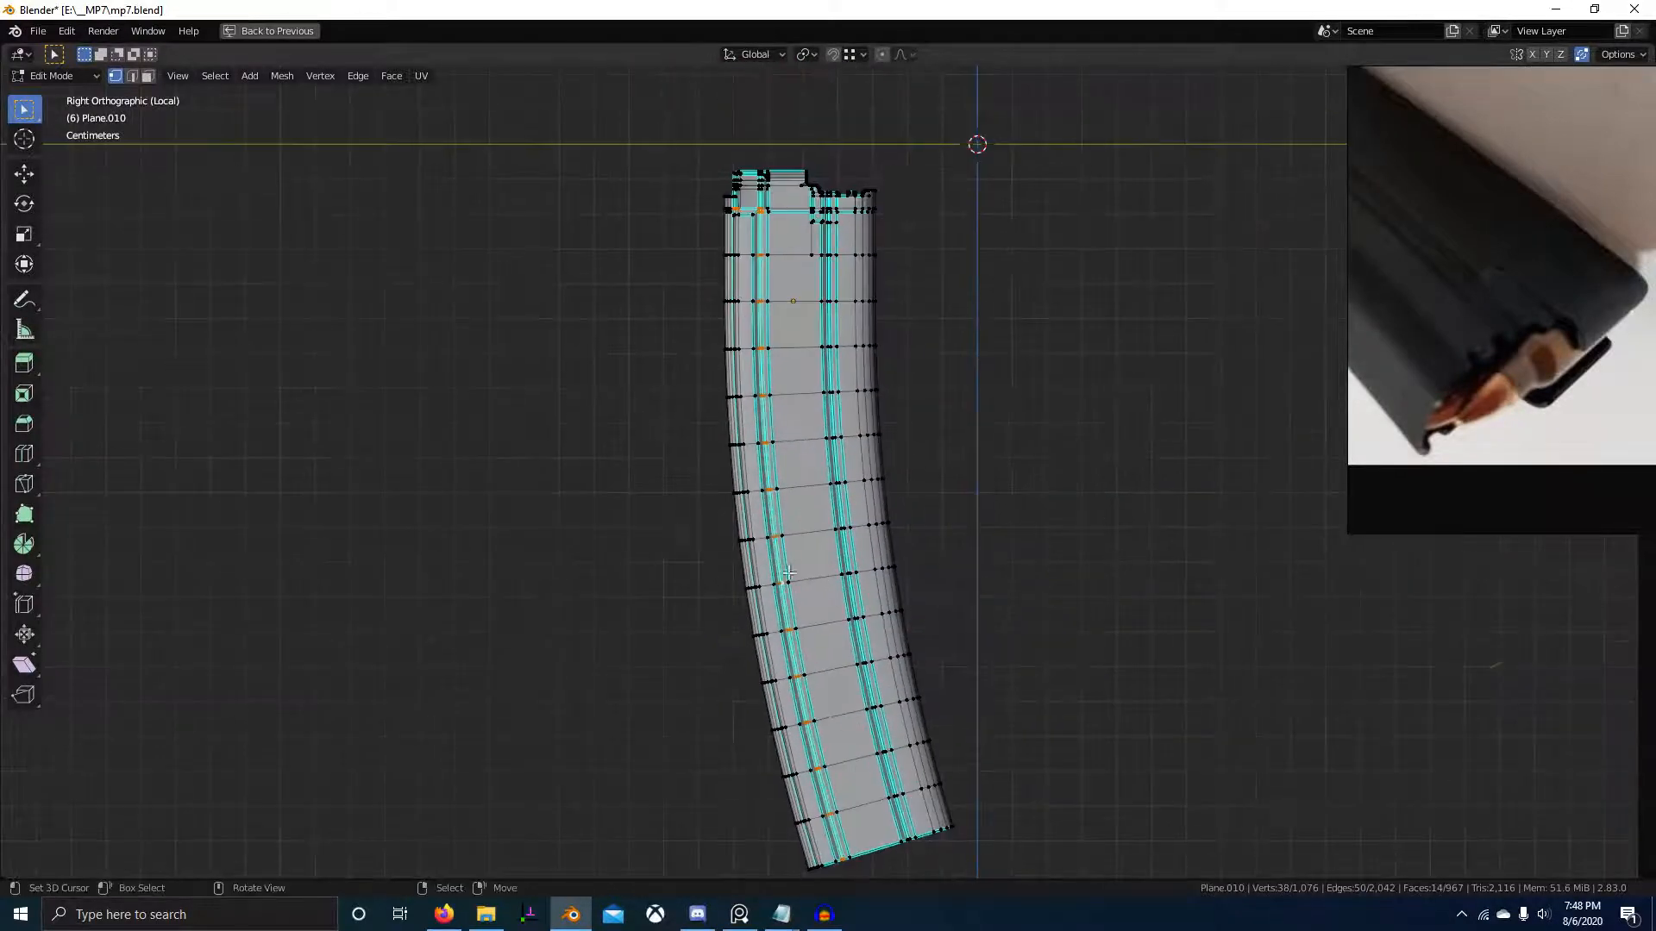
pyautogui.moveTo(819, 621); pyautogui.dragTo(893, 660, button='middle')
pyautogui.keyDown('shift'); pyautogui.moveTo(879, 518); pyautogui.dragTo(879, 634, button='middle'); pyautogui.keyUp('shift')
pyautogui.scroll(6, 879, 634)
pyautogui.moveTo(879, 634); pyautogui.dragTo(960, 573, button='middle')
pyautogui.click(993, 595)
pyautogui.press('KP_Divide')
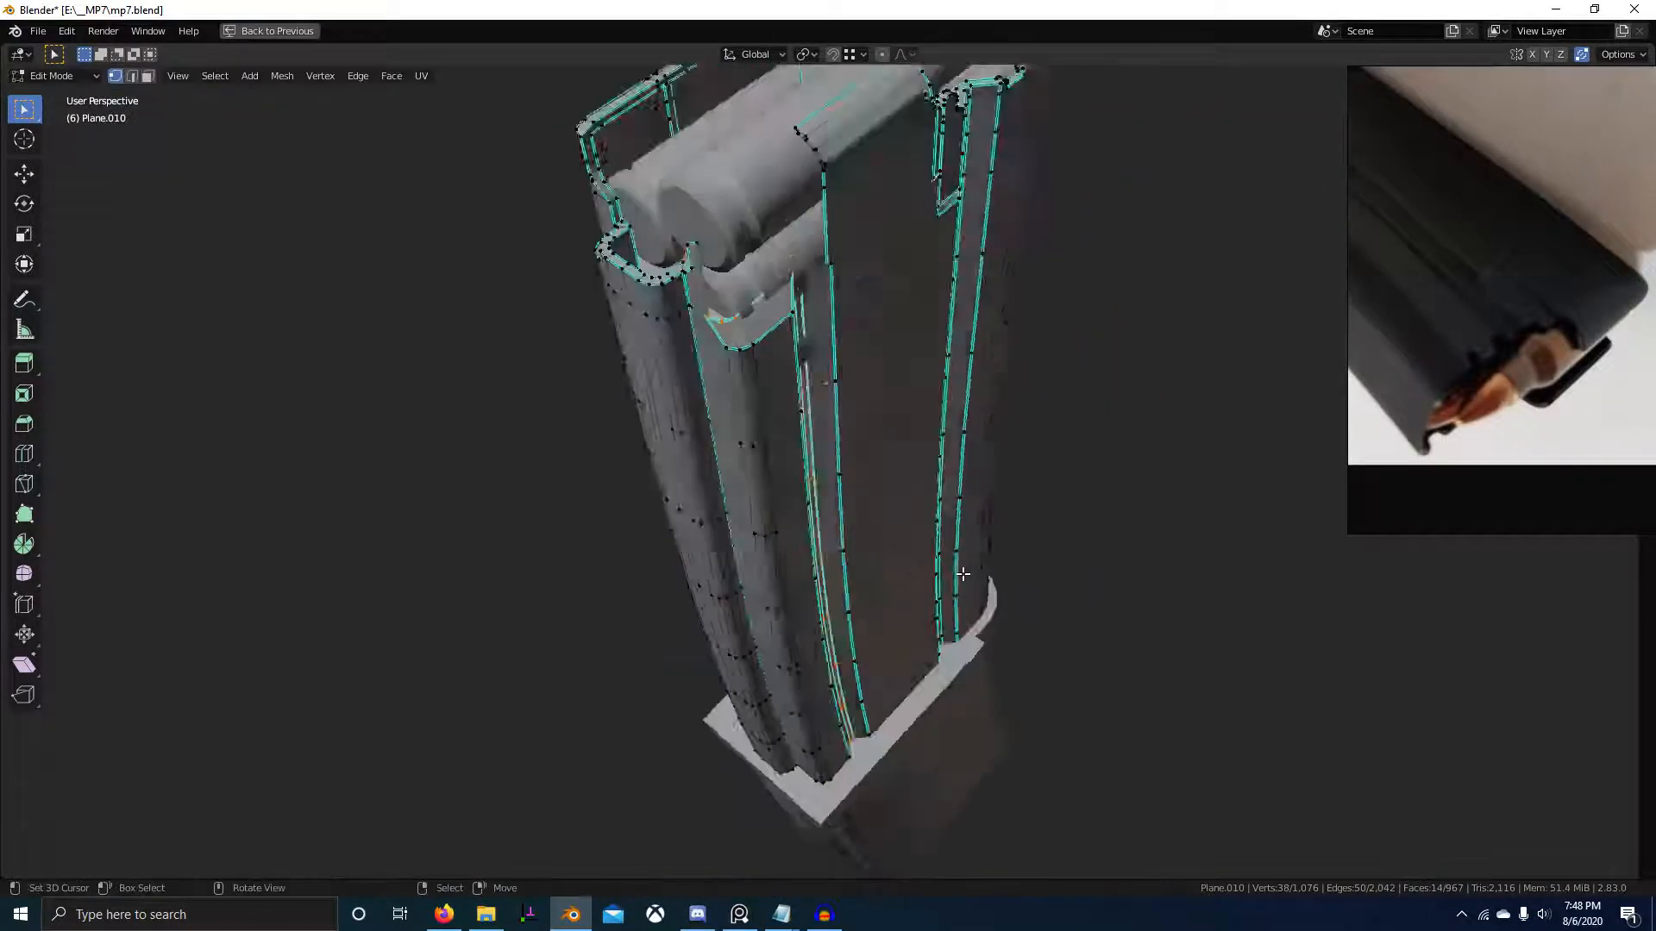
# - Move the selected corner and strip vertices outward along X, fine-tuning the offset by -0.007994 cm
pyautogui.press('KP_7')
pyautogui.scroll(8, 708, 550)
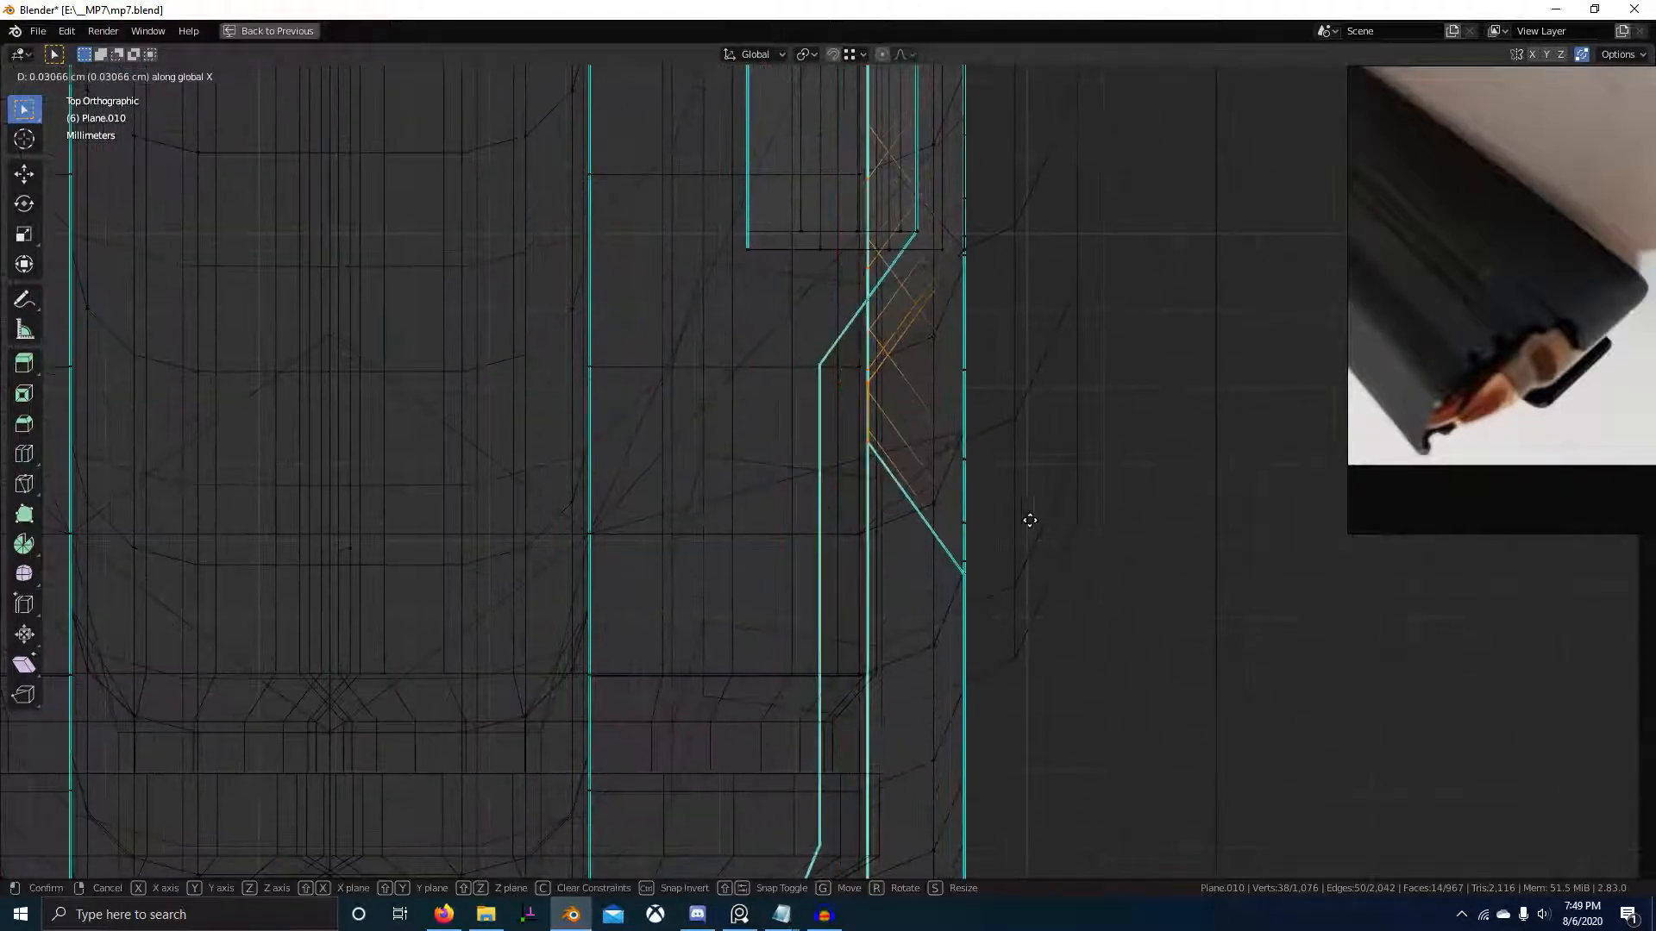
pyautogui.click(1559, 552)
pyautogui.scroll(-1, 1069, 495)
pyautogui.keyDown('shift'); pyautogui.moveTo(1018, 508); pyautogui.dragTo(927, 554, button='middle'); pyautogui.keyUp('shift')
pyautogui.scroll(-2, 872, 514)
pyautogui.scroll(2, 759, 558)
pyautogui.scroll(2, 759, 552)
pyautogui.scroll(1, 862, 534)
pyautogui.scroll(-4, 939, 669)
# - Compare the moved strip and open rear corner with a close-up of the magazine's upper end in the reference photos
pyautogui.moveTo(939, 668); pyautogui.dragTo(871, 586, button='middle')
pyautogui.moveTo(871, 586); pyautogui.dragTo(785, 800, button='middle')
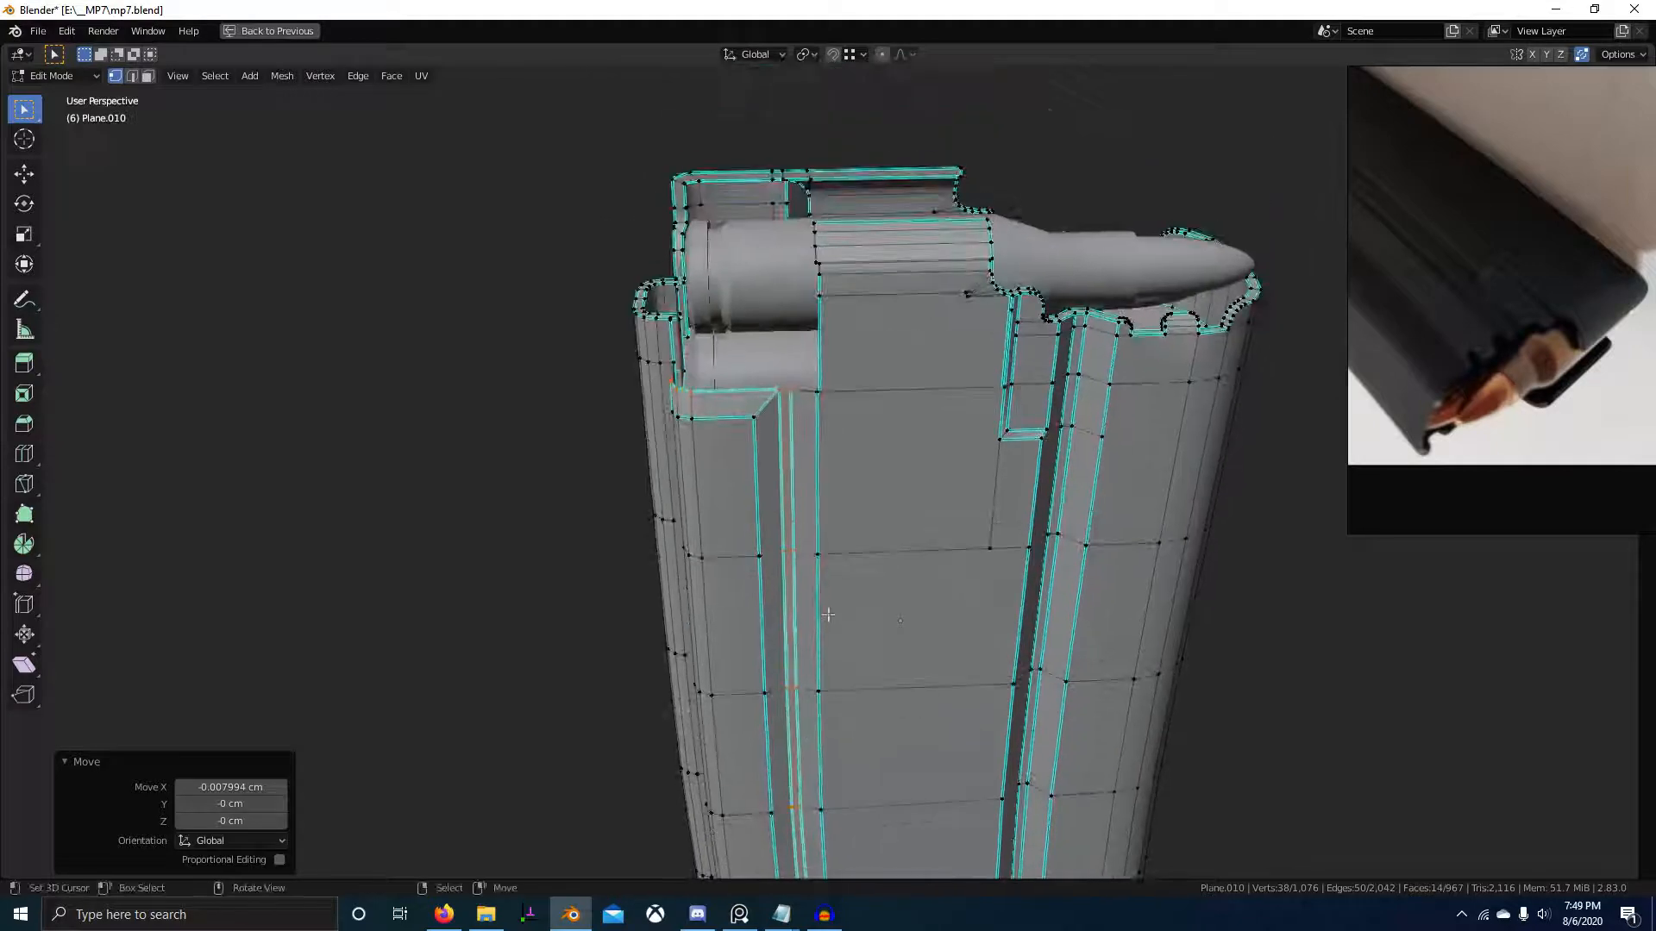
pyautogui.keyDown('ctrl'); pyautogui.moveTo(785, 527); pyautogui.dragTo(852, 536, button='middle'); pyautogui.keyUp('ctrl')
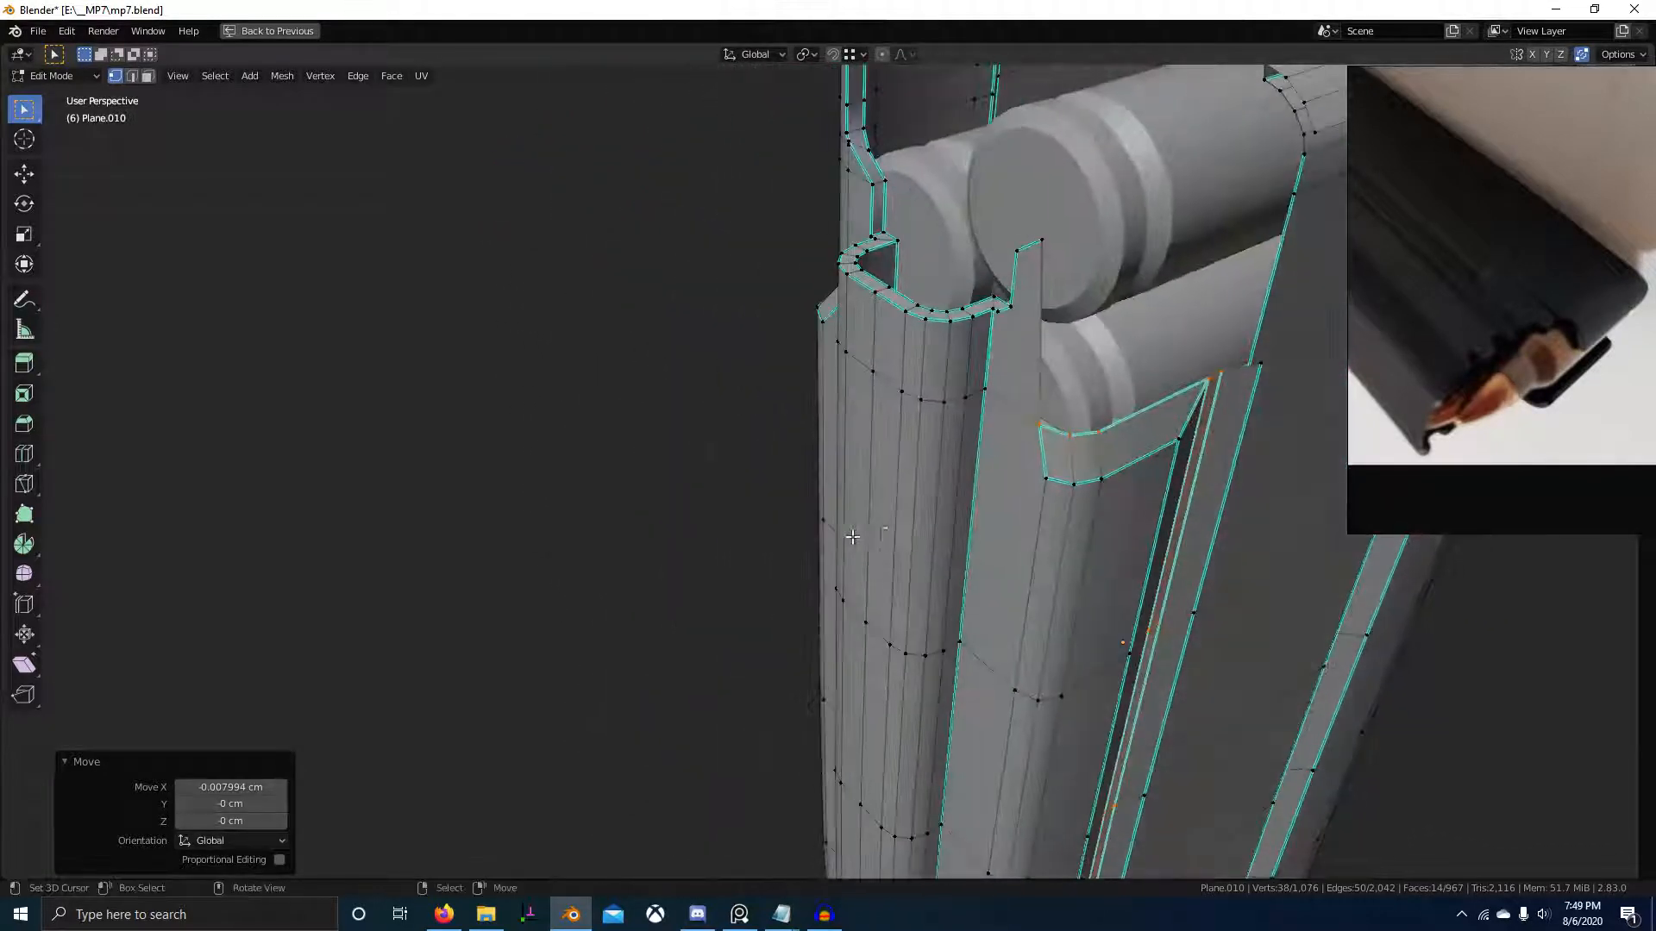
pyautogui.scroll(-10, 1571, 384)
pyautogui.scroll(6, 1531, 224)
pyautogui.moveTo(1528, 224); pyautogui.dragTo(1515, 351, button='middle')
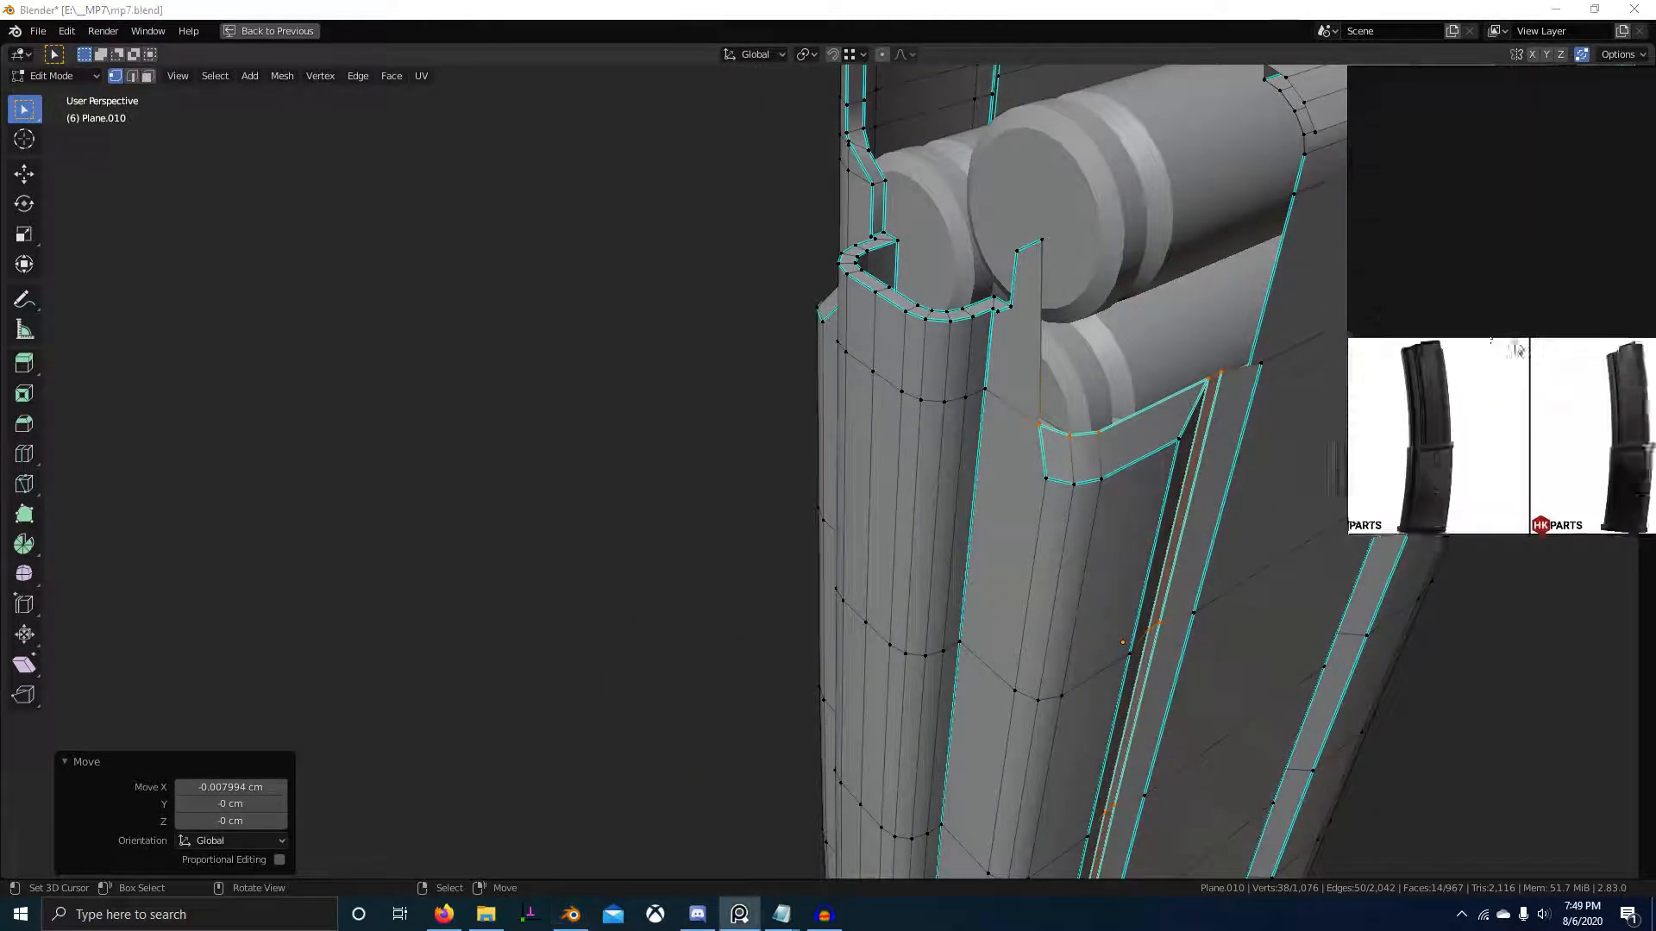
pyautogui.scroll(3, 1532, 359)
pyautogui.scroll(4, 1531, 359)
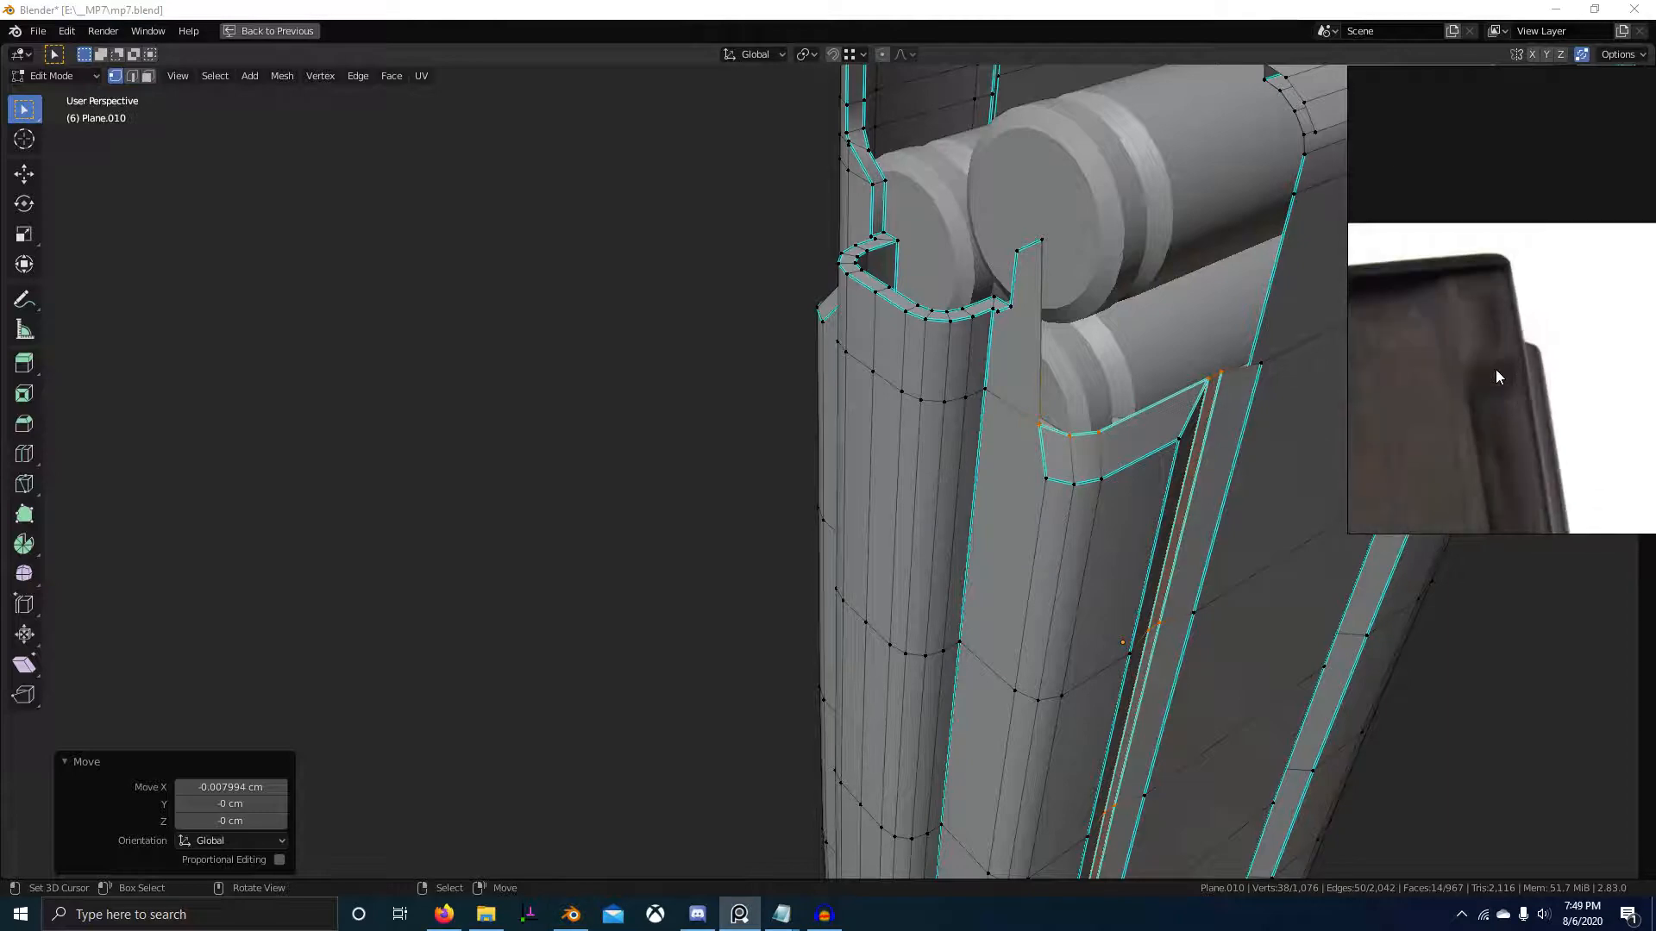
pyautogui.moveTo(1134, 592); pyautogui.dragTo(534, 522, button='middle')
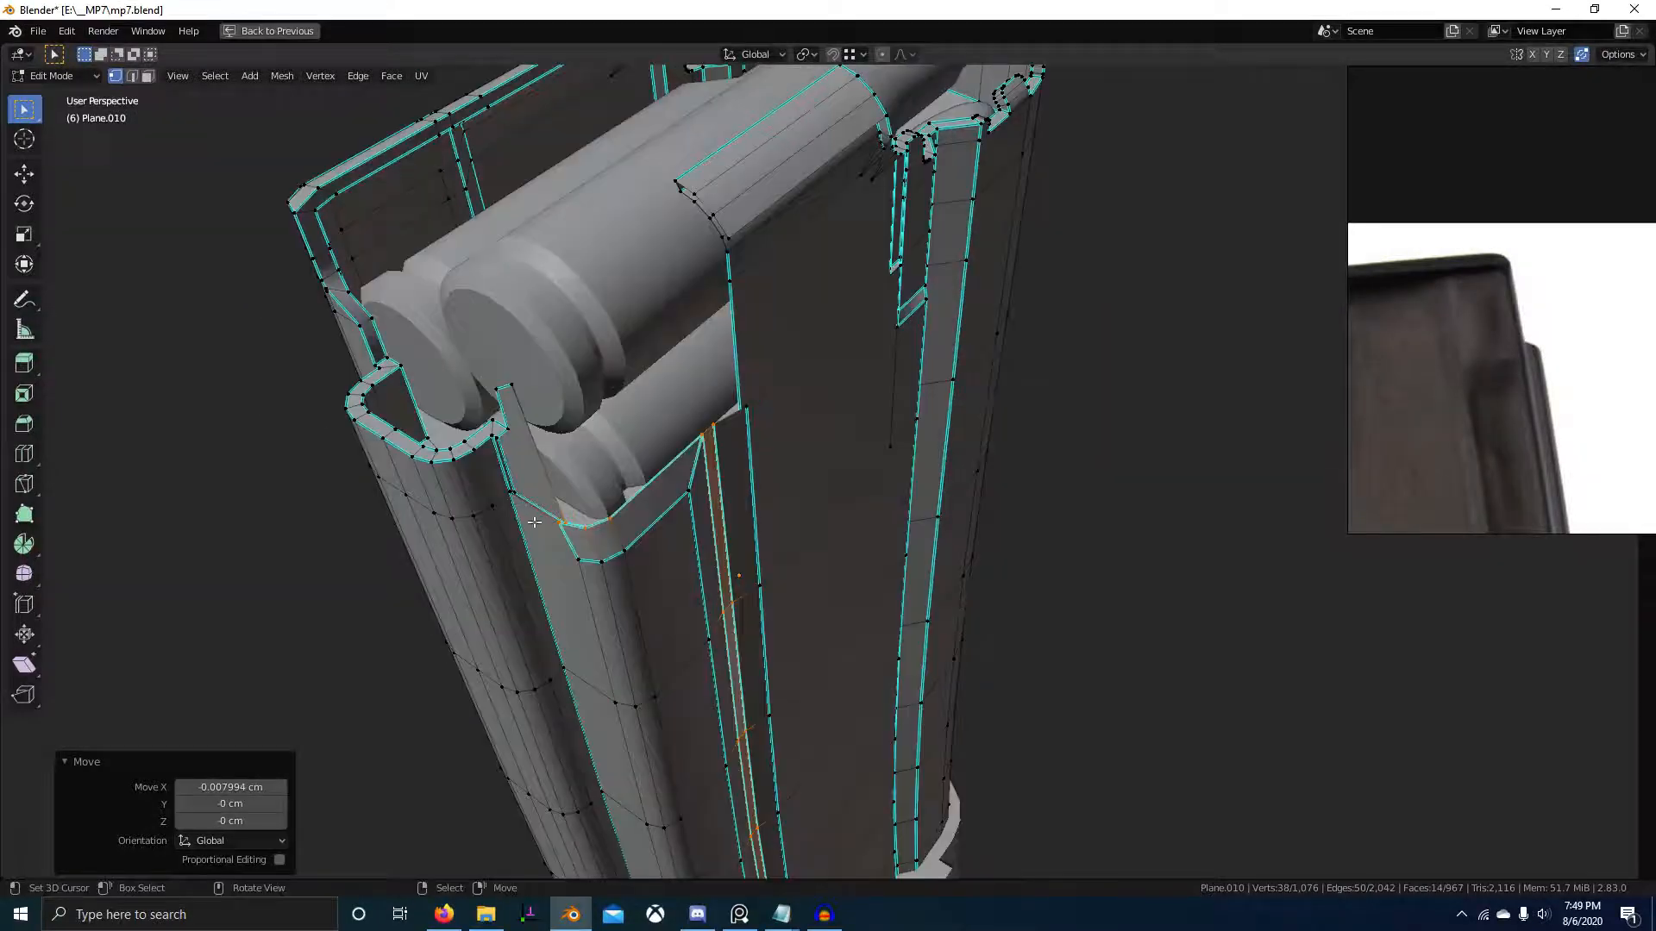
pyautogui.moveTo(716, 483); pyautogui.dragTo(944, 540, button='middle')
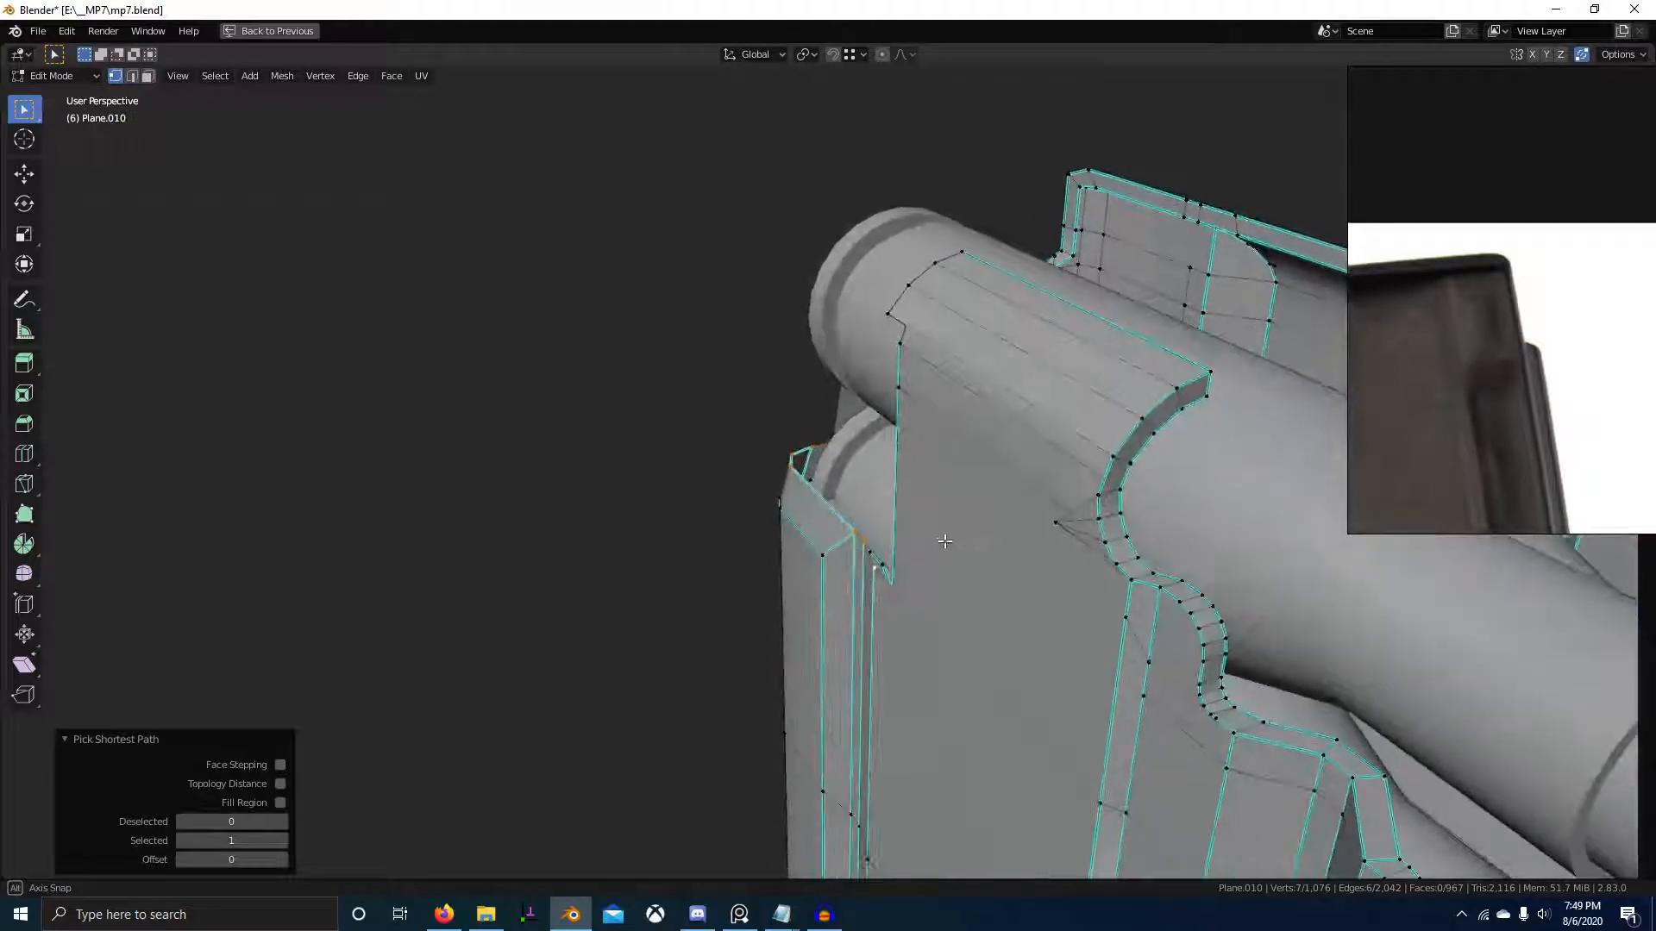
# - Check the face orientation around the upper side wall and turn on Backface Culling for the viewport
pyautogui.click(1058, 519)
pyautogui.moveTo(1058, 520); pyautogui.dragTo(1422, 118, button='middle')
pyautogui.hotkey('ctrl', 'z')
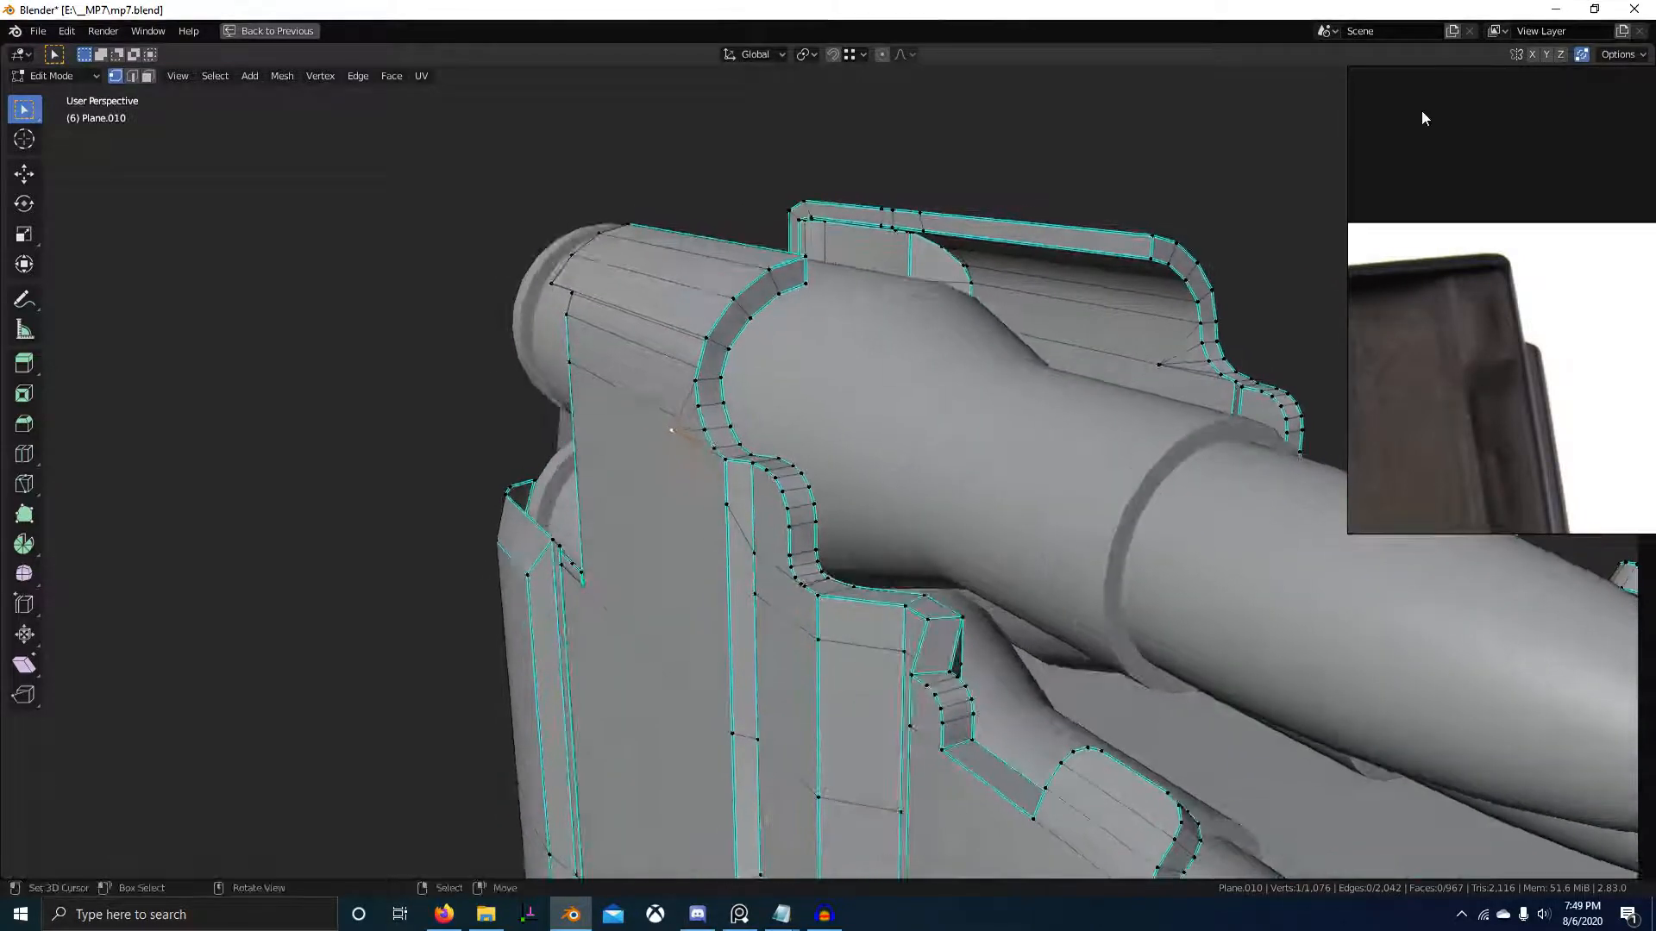
pyautogui.moveTo(1511, 112); pyautogui.dragTo(1654, 419, button='right')
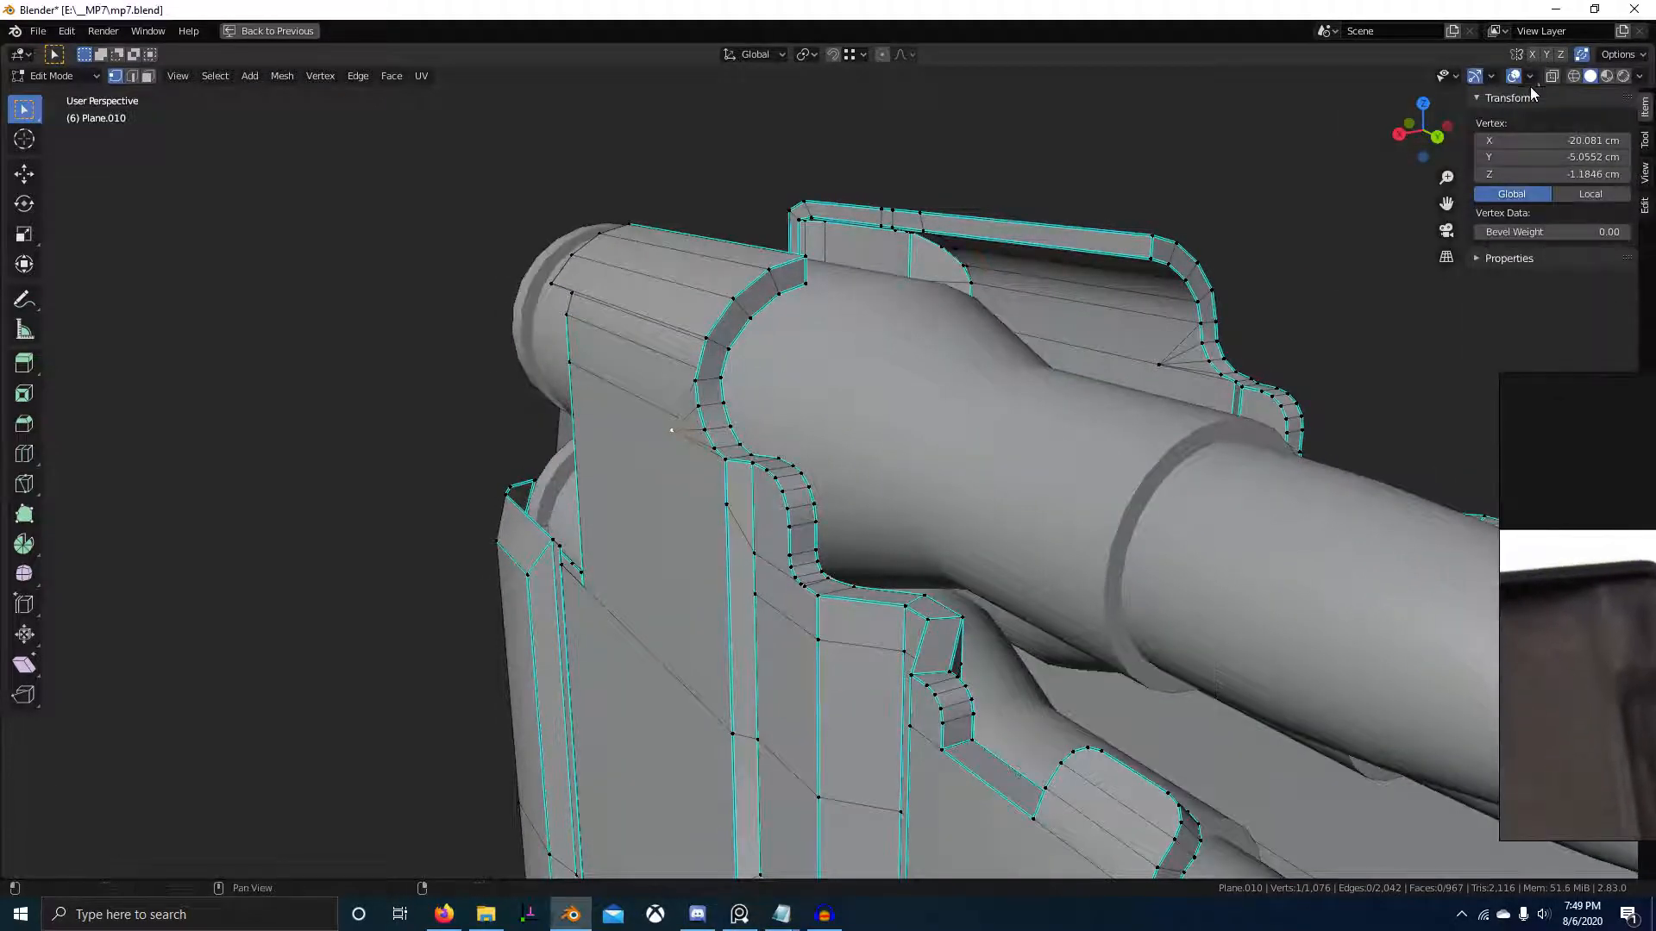
pyautogui.click(1529, 82)
pyautogui.click(1423, 388)
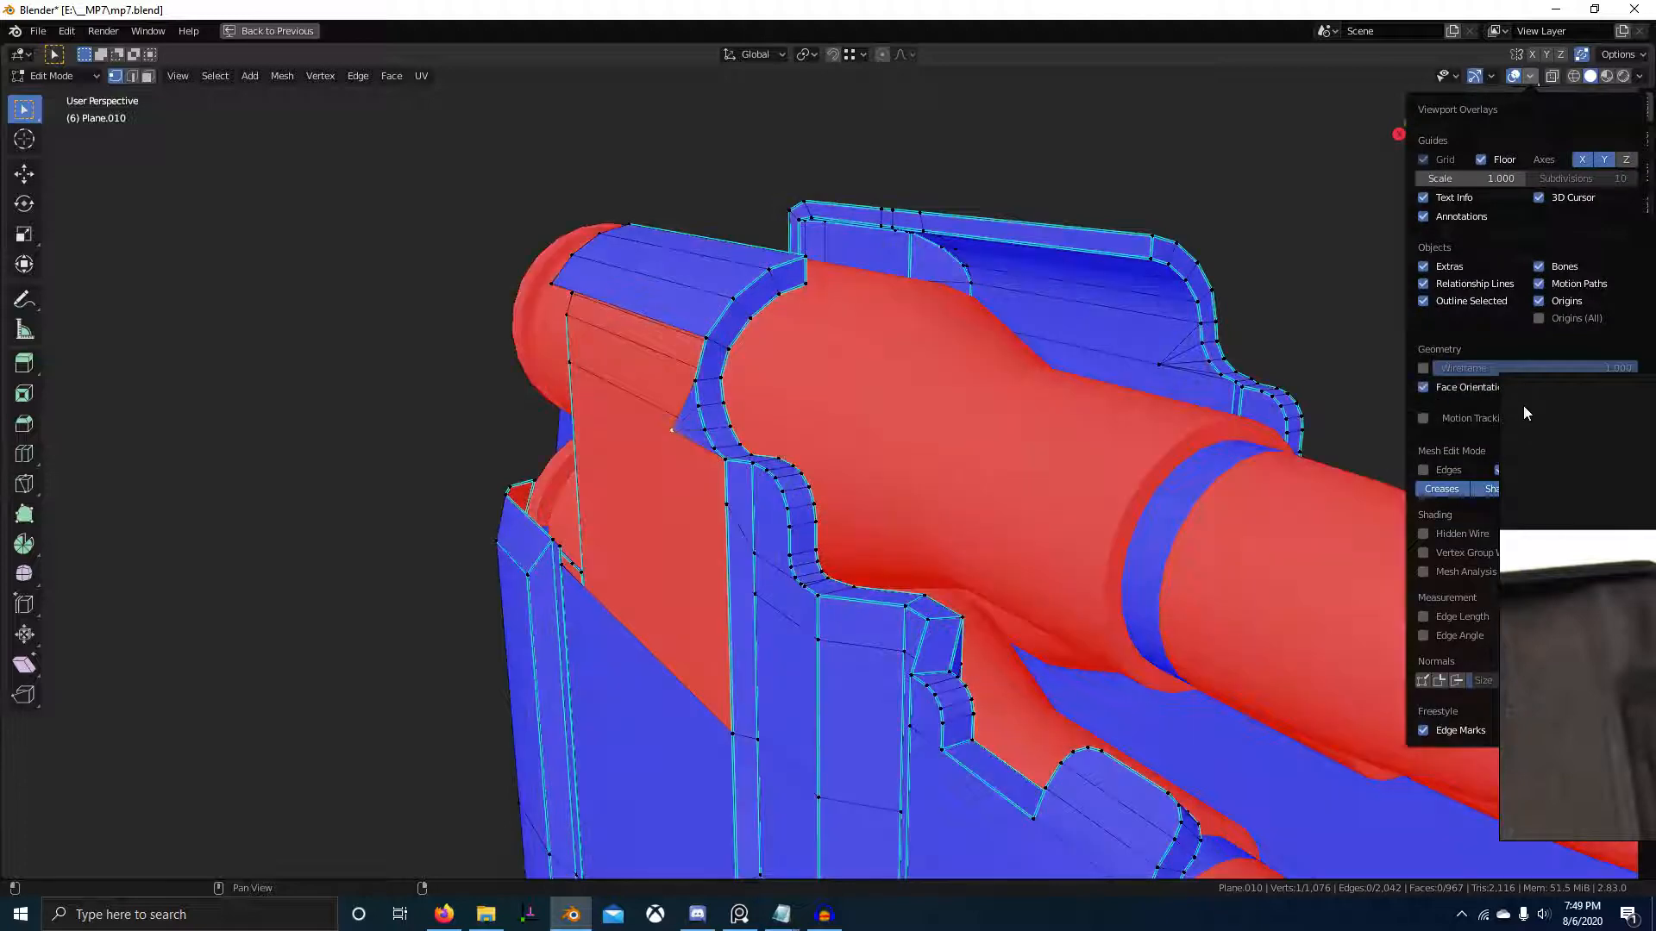
pyautogui.click(1424, 388)
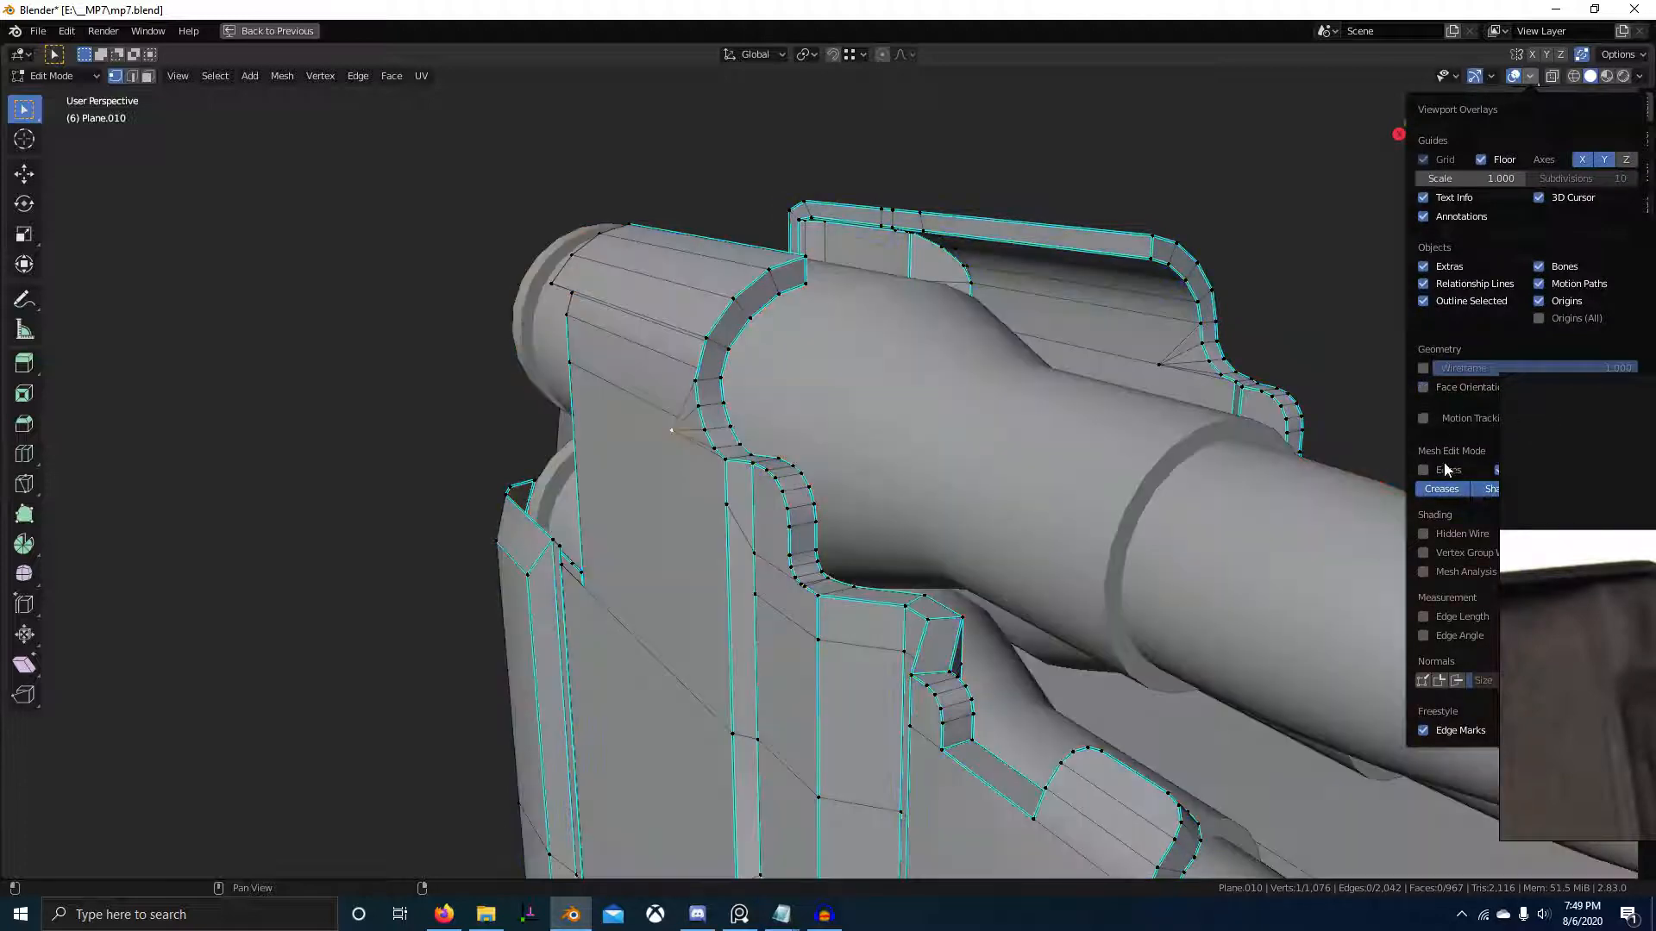
pyautogui.click(1642, 77)
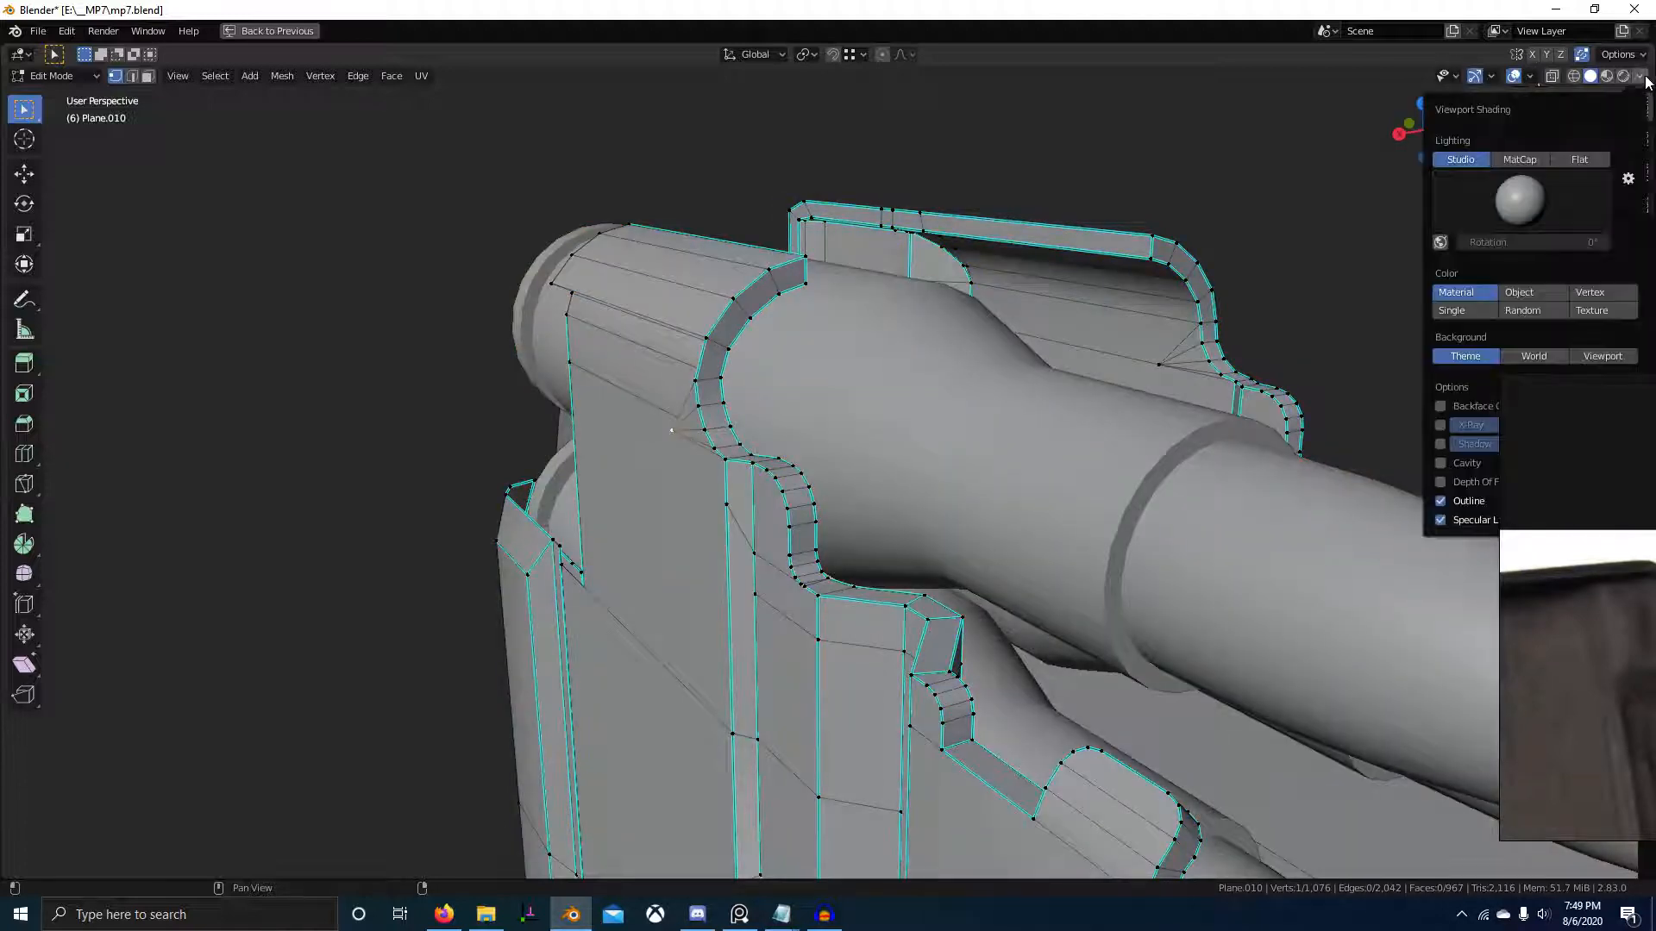
pyautogui.click(1437, 407)
pyautogui.moveTo(1534, 490); pyautogui.dragTo(1526, 277, button='right')
# - Recalculate the normals of all the bullet's faces to point outward
pyautogui.scroll(-2, 1231, 311)
pyautogui.moveTo(1021, 429)
pyautogui.mouseDown(button='middle')
pyautogui.moveTo(1231, 447)
pyautogui.moveTo(1050, 539)
pyautogui.moveTo(1108, 491)
pyautogui.moveTo(1026, 479)
pyautogui.mouseUp(button='middle')
pyautogui.press('Tab')
pyautogui.rightClick(881, 393)
pyautogui.press('Tab')
pyautogui.press('a')
pyautogui.hotkey('shift', 'n')
pyautogui.press('Tab')
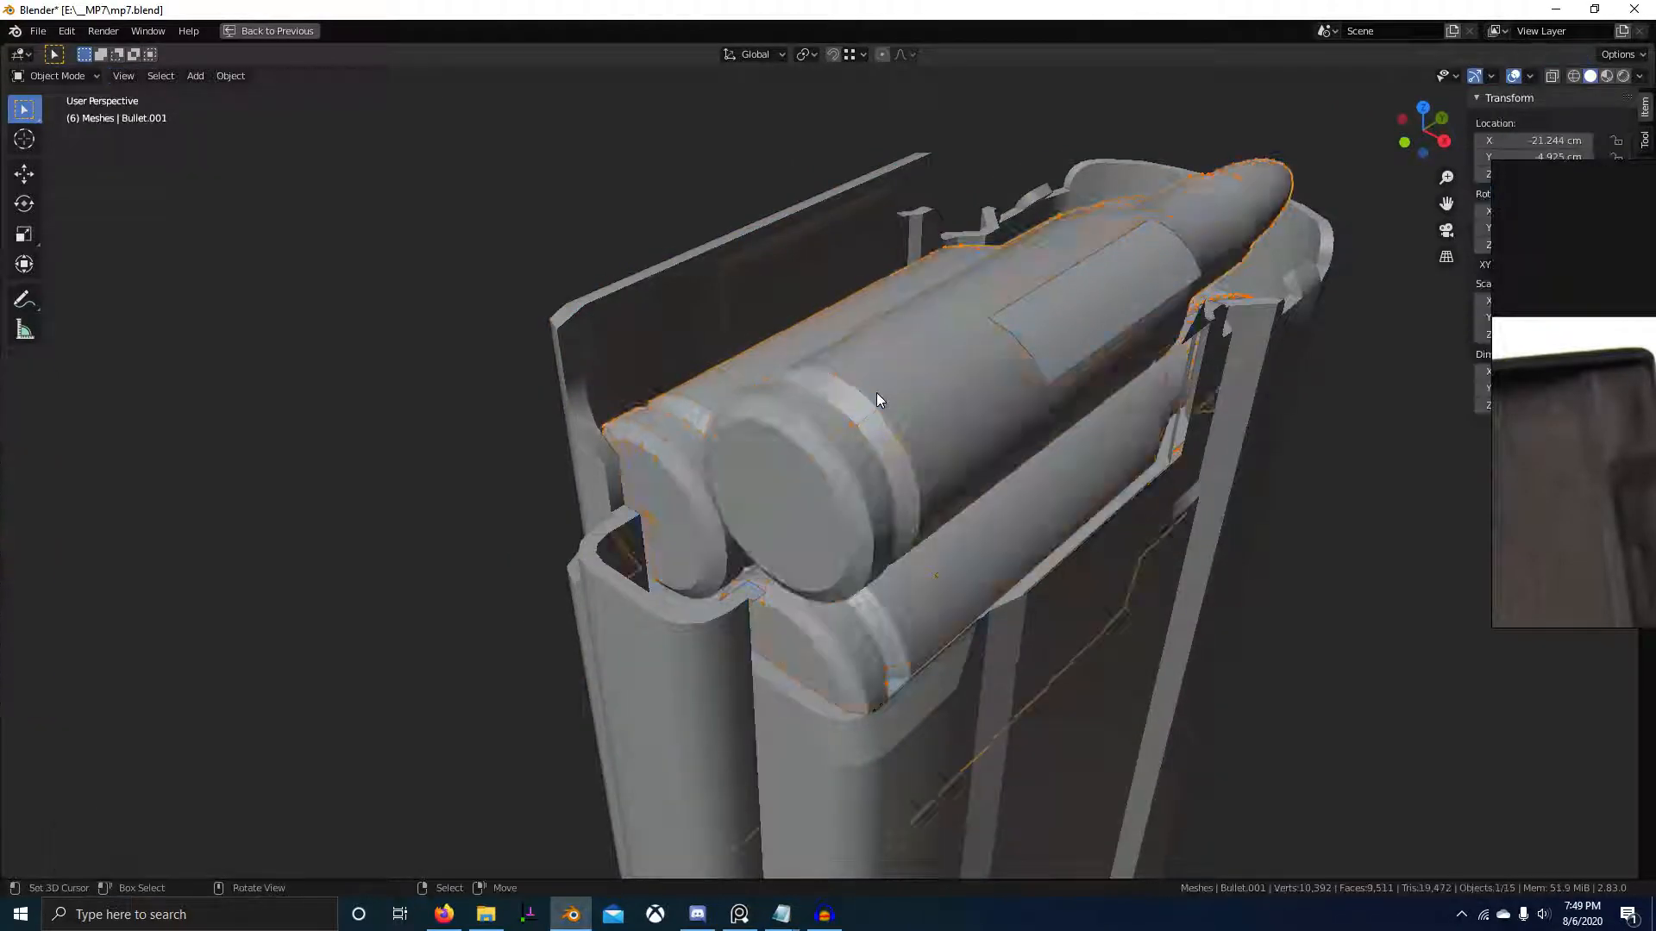
# - Reopen the upper body, select the ledge edge around the open rear corner and extrude it upward along Z
pyautogui.scroll(-4, 910, 545)
pyautogui.click(875, 659)
pyautogui.press('Tab')
pyautogui.scroll(5, 826, 587)
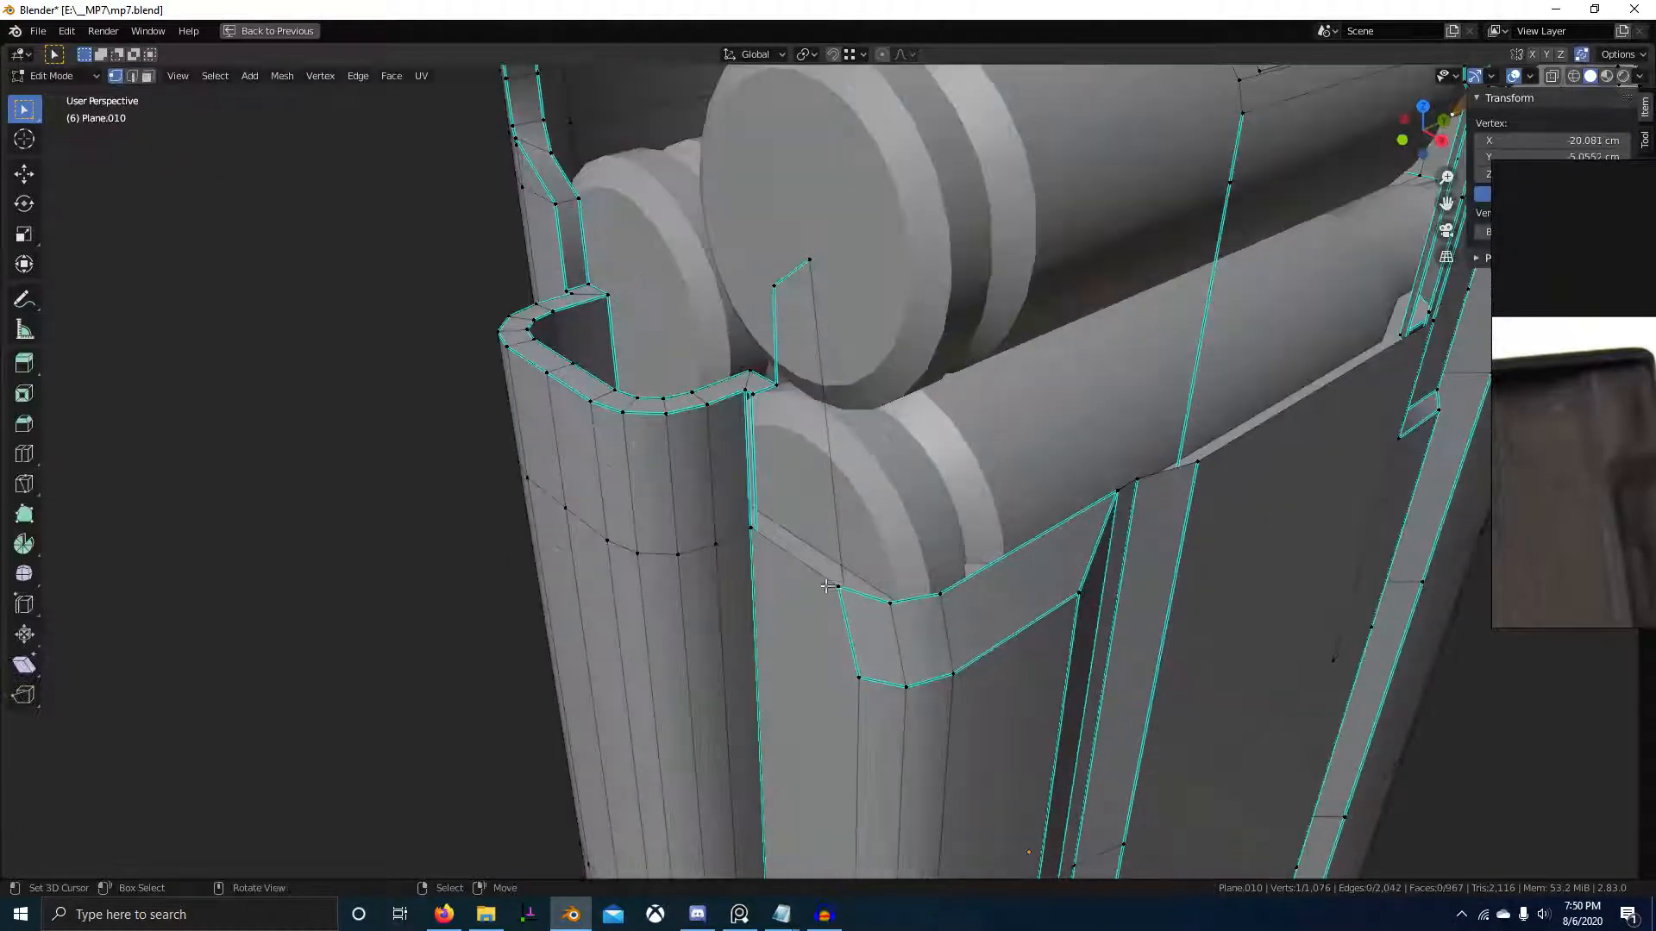
pyautogui.keyDown('ctrl'); pyautogui.click(1111, 493); pyautogui.keyUp('ctrl')
pyautogui.moveTo(1111, 494); pyautogui.dragTo(1311, 383, button='middle')
pyautogui.keyDown('ctrl'); pyautogui.click(913, 527); pyautogui.keyUp('ctrl')
pyautogui.press('e')
pyautogui.press('z')
pyautogui.click(991, 312)
# - Mark the band of faces below the curved lip on the intact opposite side and compare it with the extruded corner wall
pyautogui.press('3')
pyautogui.click(639, 380)
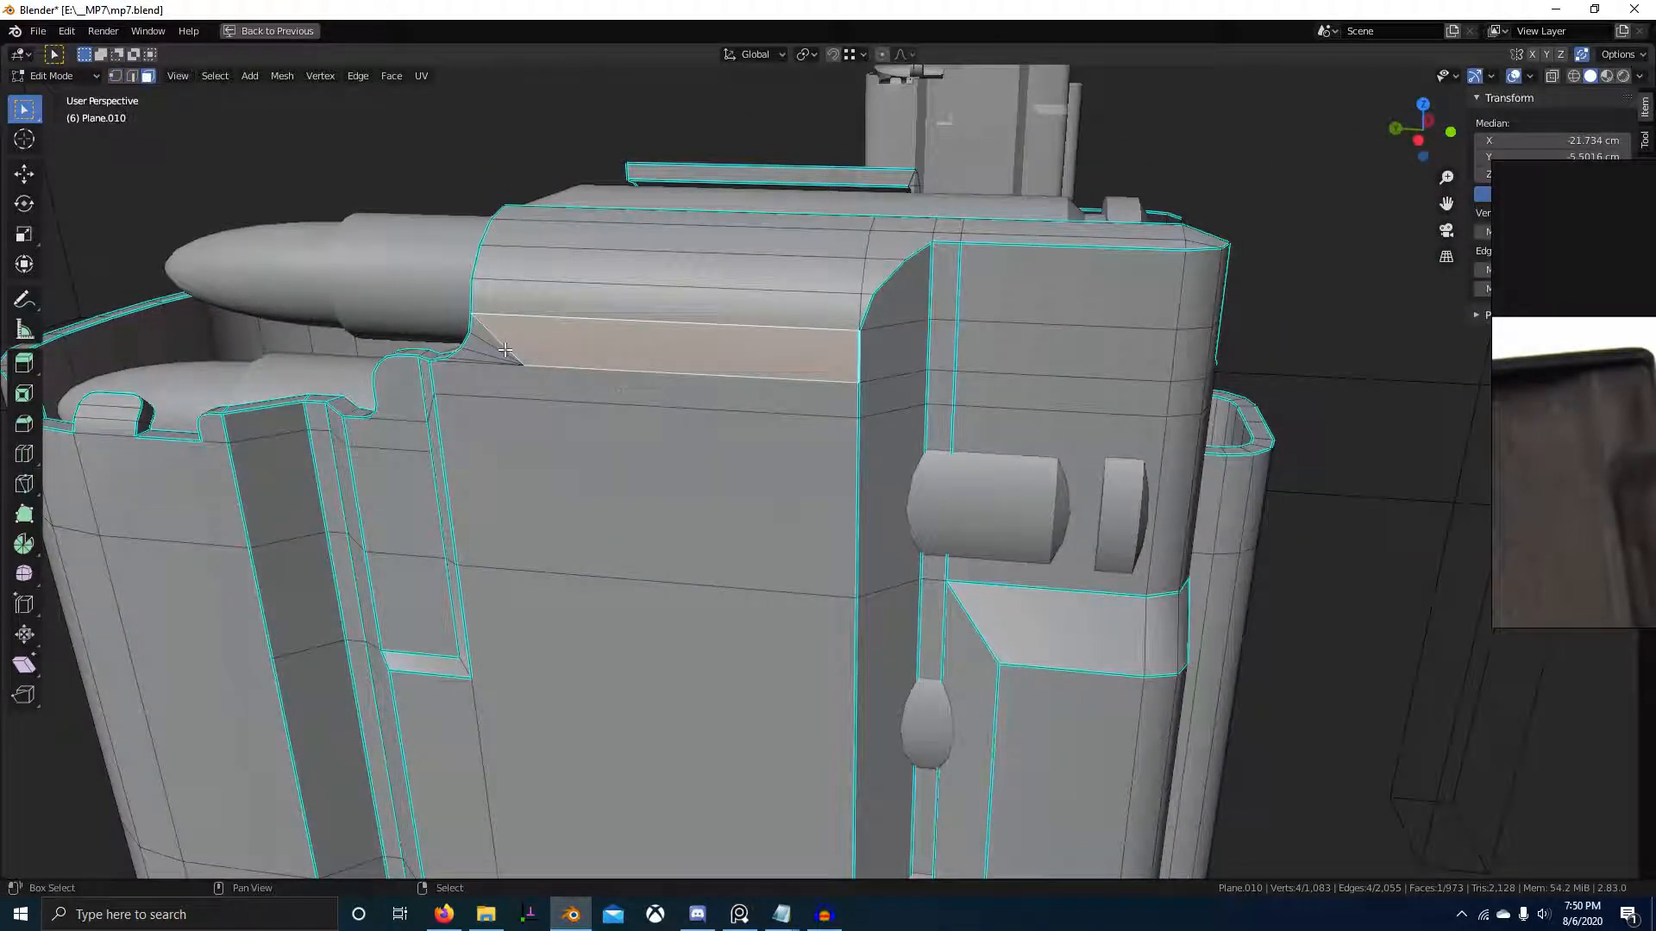
pyautogui.keyDown('shift'); pyautogui.click(902, 353); pyautogui.keyUp('shift')
pyautogui.moveTo(902, 354); pyautogui.dragTo(770, 357, button='middle')
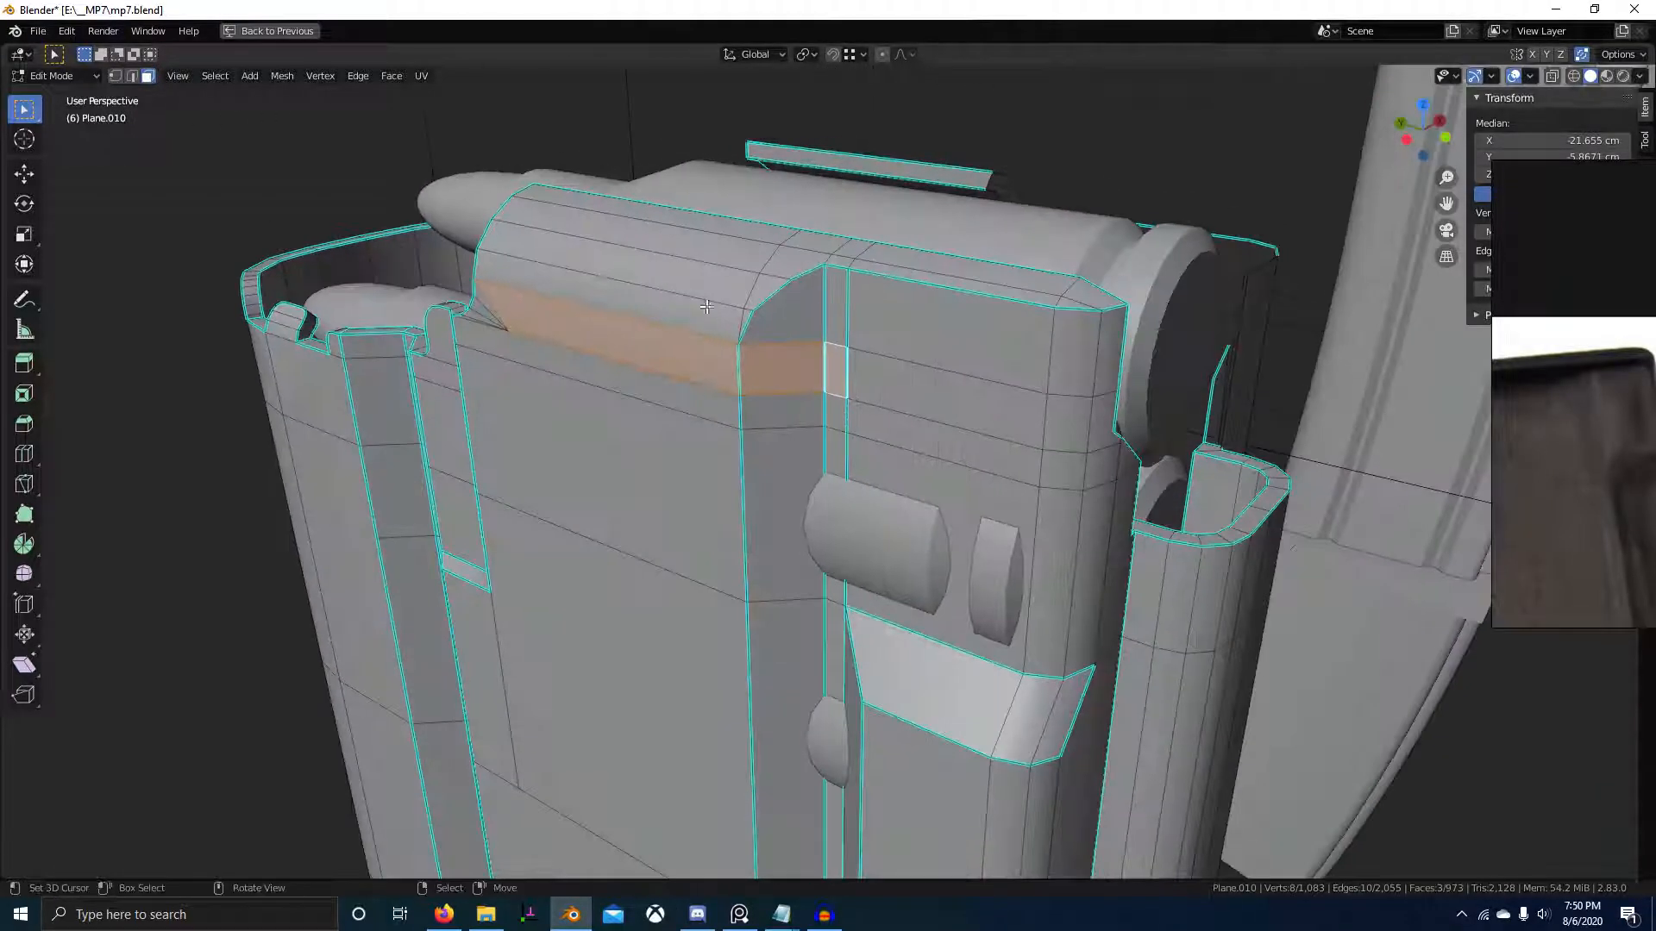
pyautogui.moveTo(739, 232); pyautogui.dragTo(934, 314, button='middle')
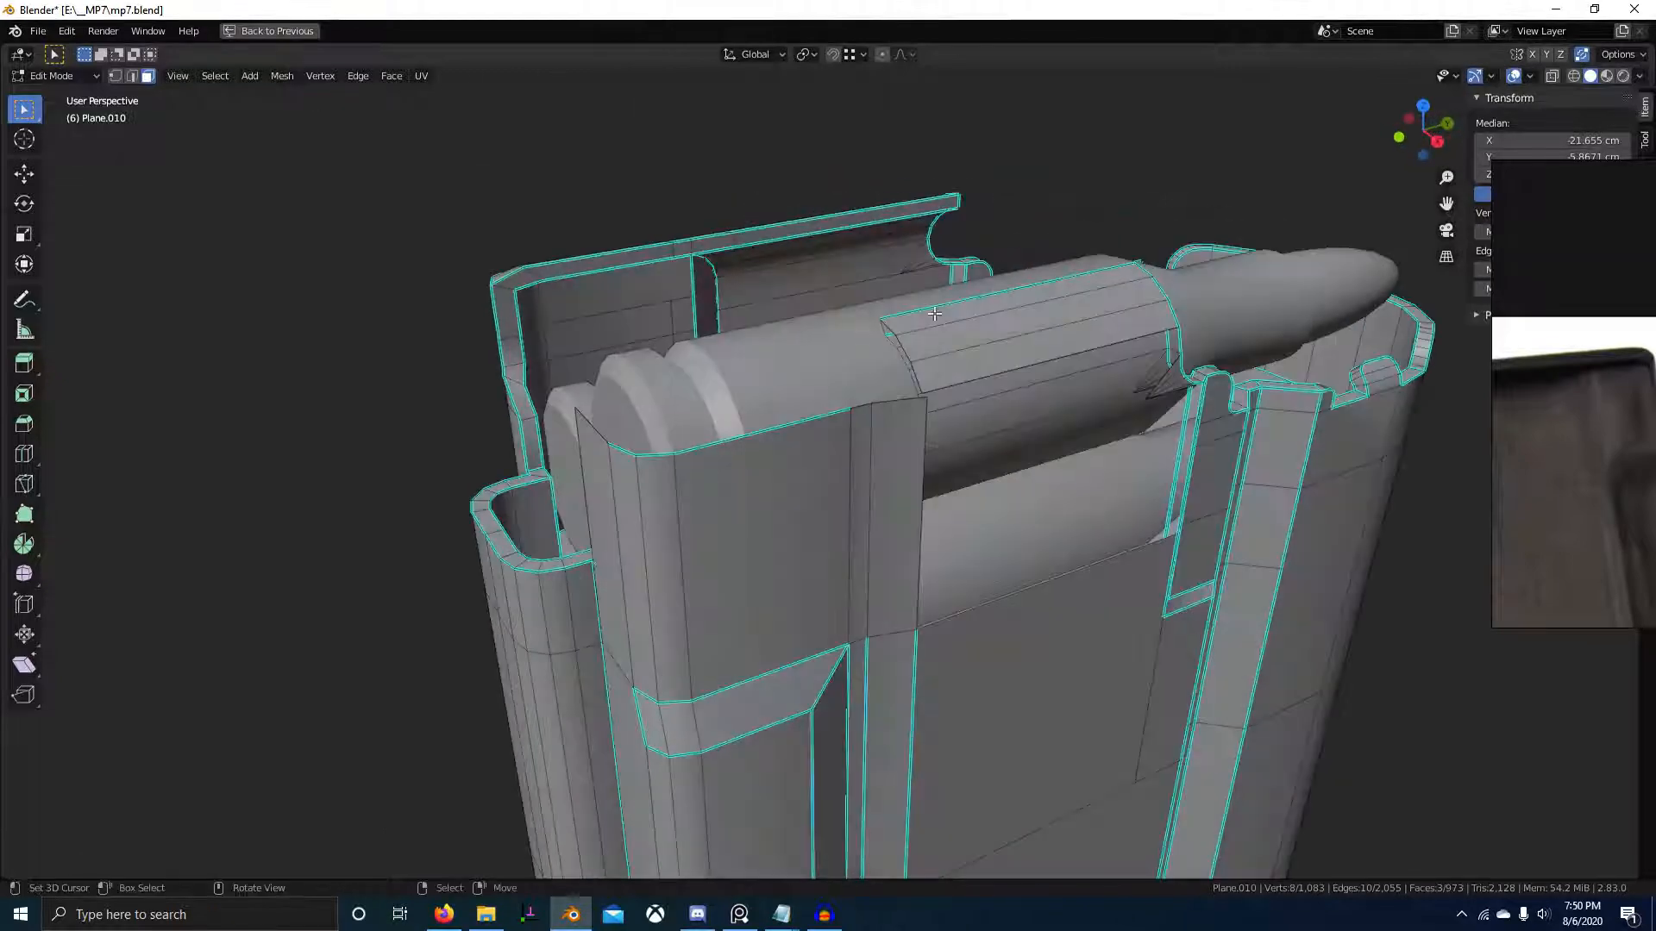
pyautogui.moveTo(1007, 388); pyautogui.dragTo(964, 432, button='middle')
pyautogui.scroll(-2, 964, 432)
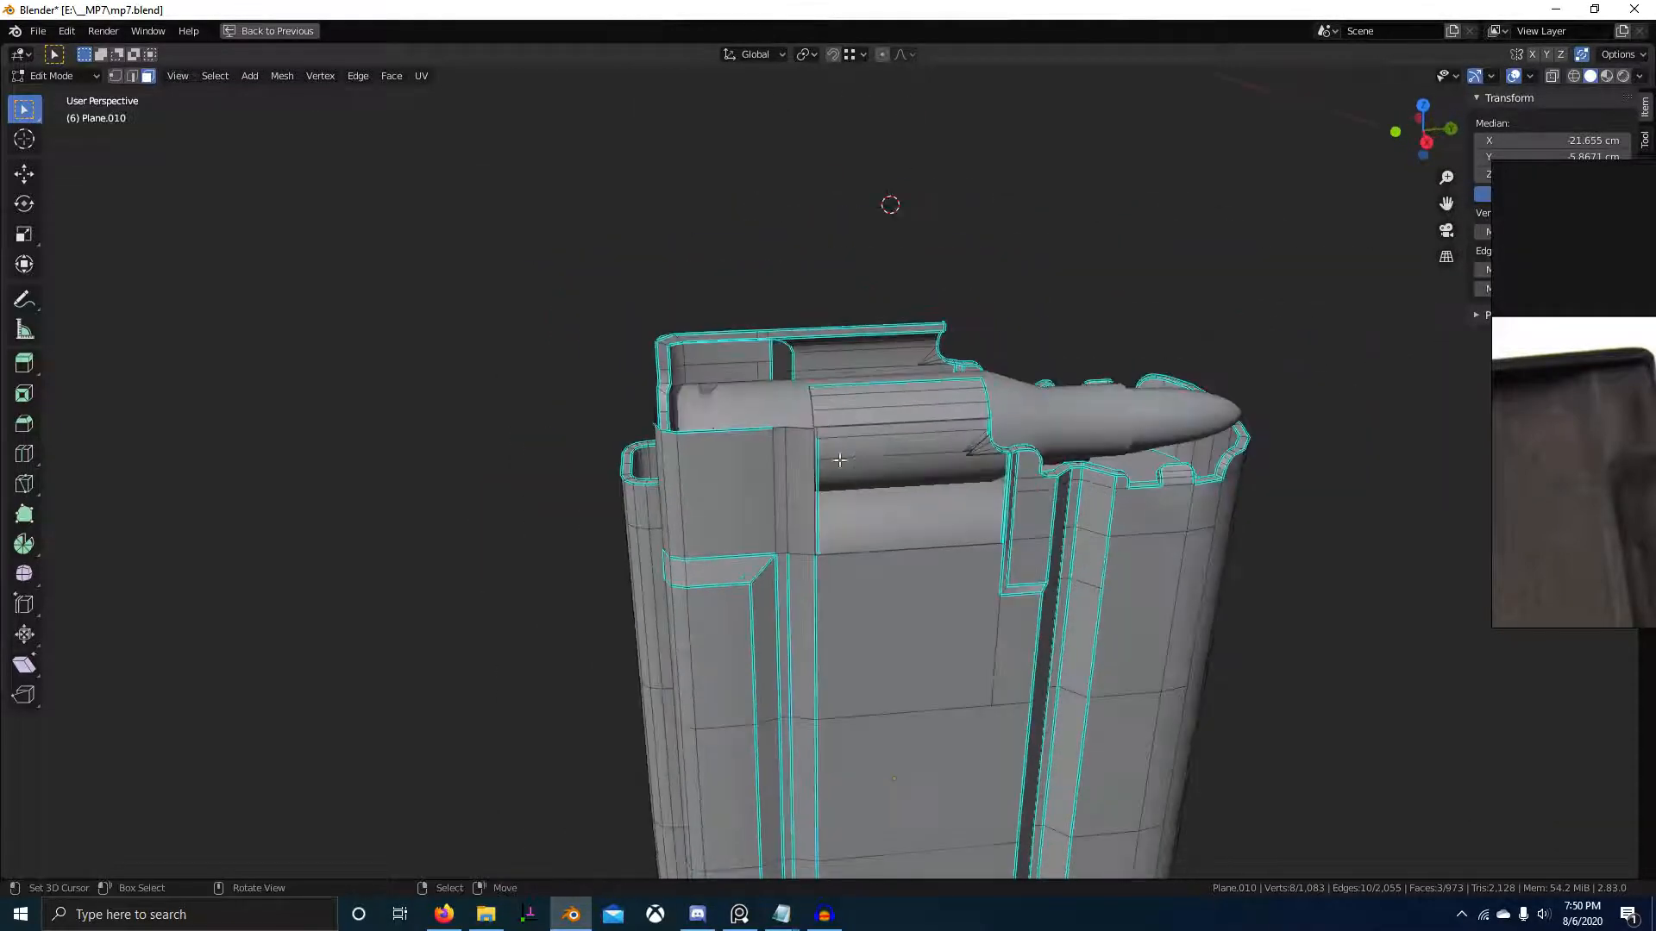
# - Extrude the curved lip's lower rear edge to meet the corner wall and merge the overlapping vertices
pyautogui.scroll(4, 938, 517)
pyautogui.moveTo(1009, 500); pyautogui.dragTo(899, 505, button='middle')
pyautogui.scroll(1, 898, 504)
pyautogui.press('2')
pyautogui.rightClick(865, 433)
pyautogui.keyDown('shift'); pyautogui.moveTo(699, 393); pyautogui.dragTo(832, 454, button='middle'); pyautogui.keyUp('shift')
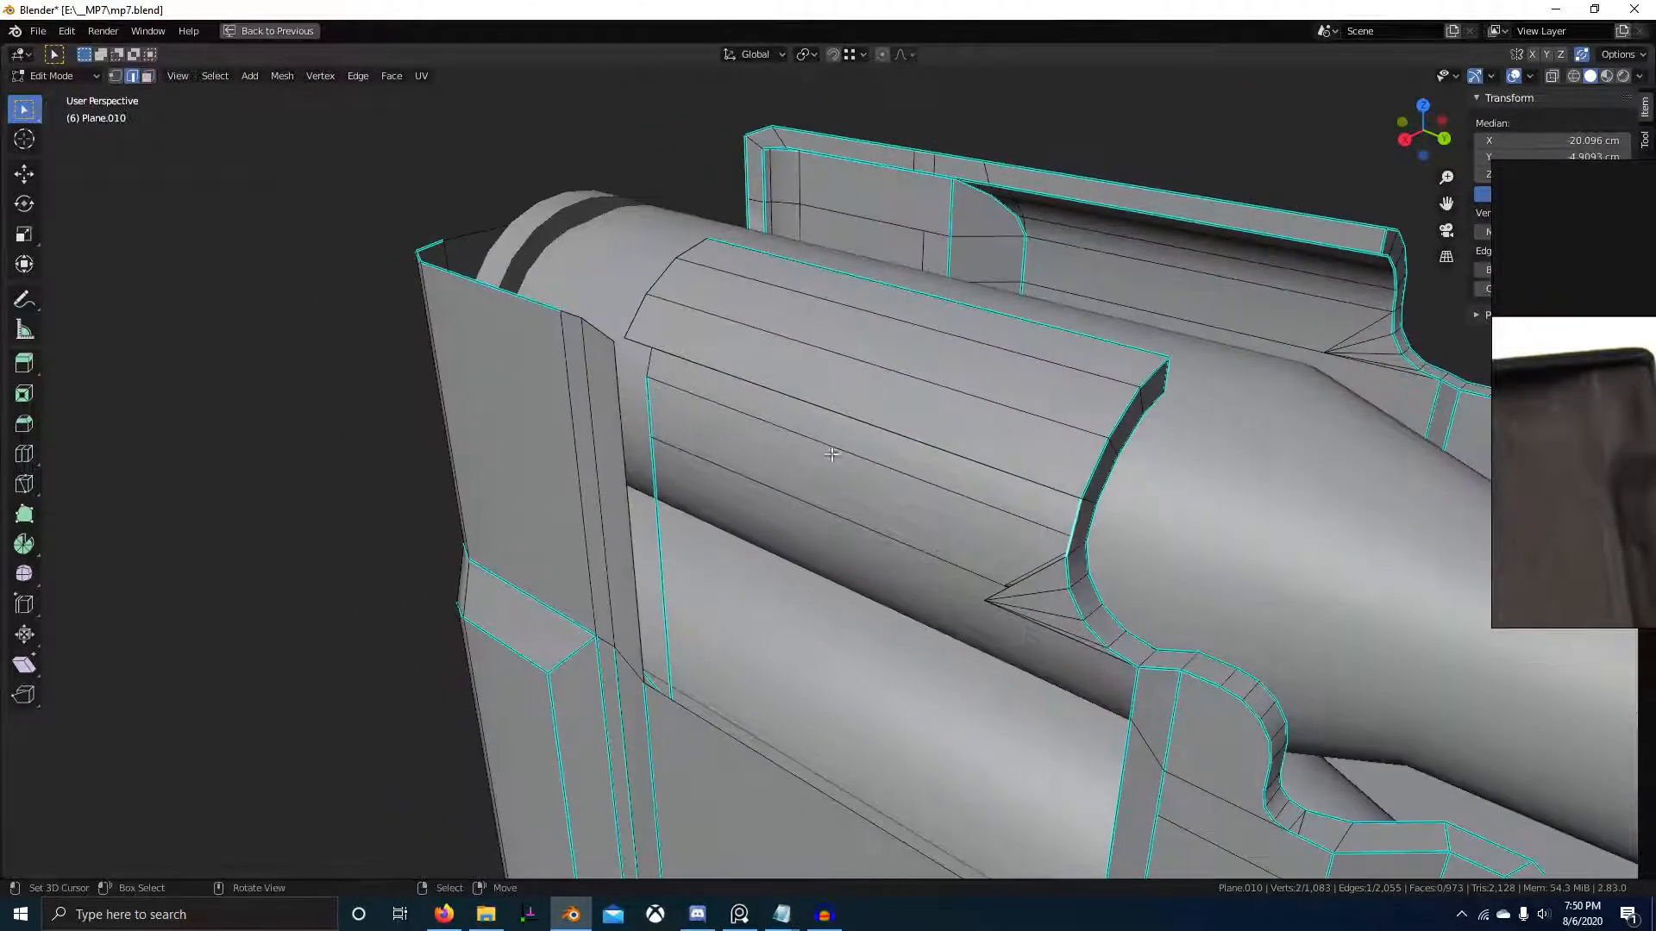
pyautogui.click(630, 338)
pyautogui.moveTo(631, 338); pyautogui.dragTo(681, 337, button='middle')
pyautogui.press('1')
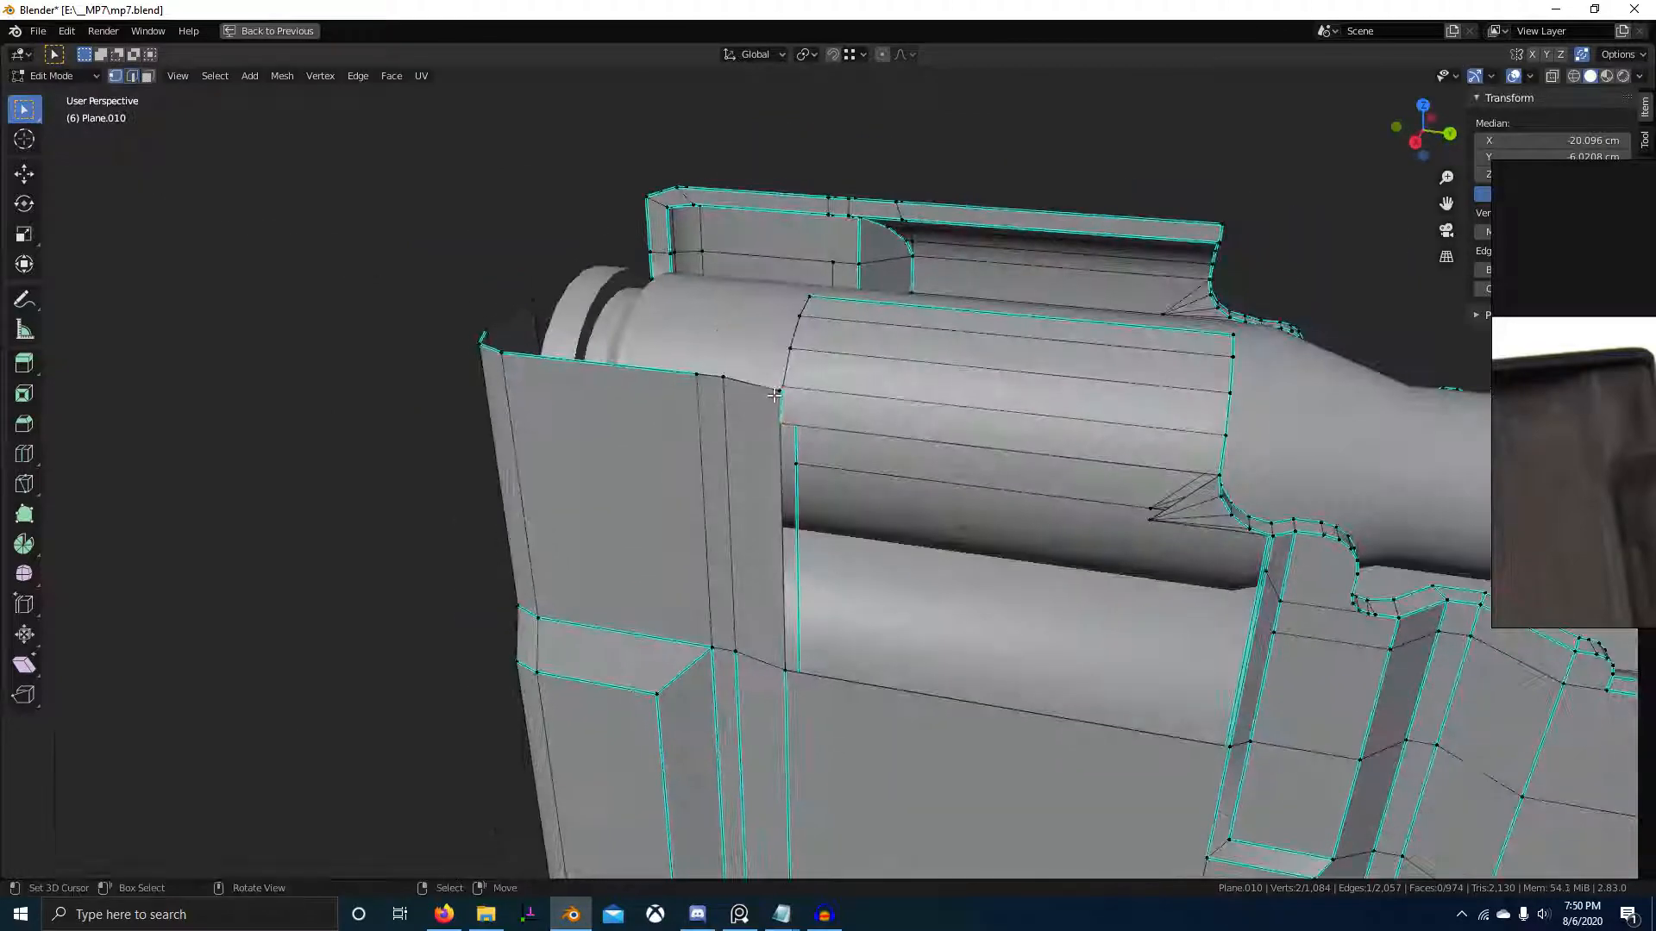
pyautogui.rightClick(780, 382)
pyautogui.moveTo(604, 379); pyautogui.dragTo(973, 518, button='middle')
# - Delete the stray vertex on the rear of the extruded corner wall and turn off Backface Culling for the viewport
pyautogui.keyDown('ctrl'); pyautogui.rightClick(745, 440); pyautogui.keyUp('ctrl')
pyautogui.click(962, 434)
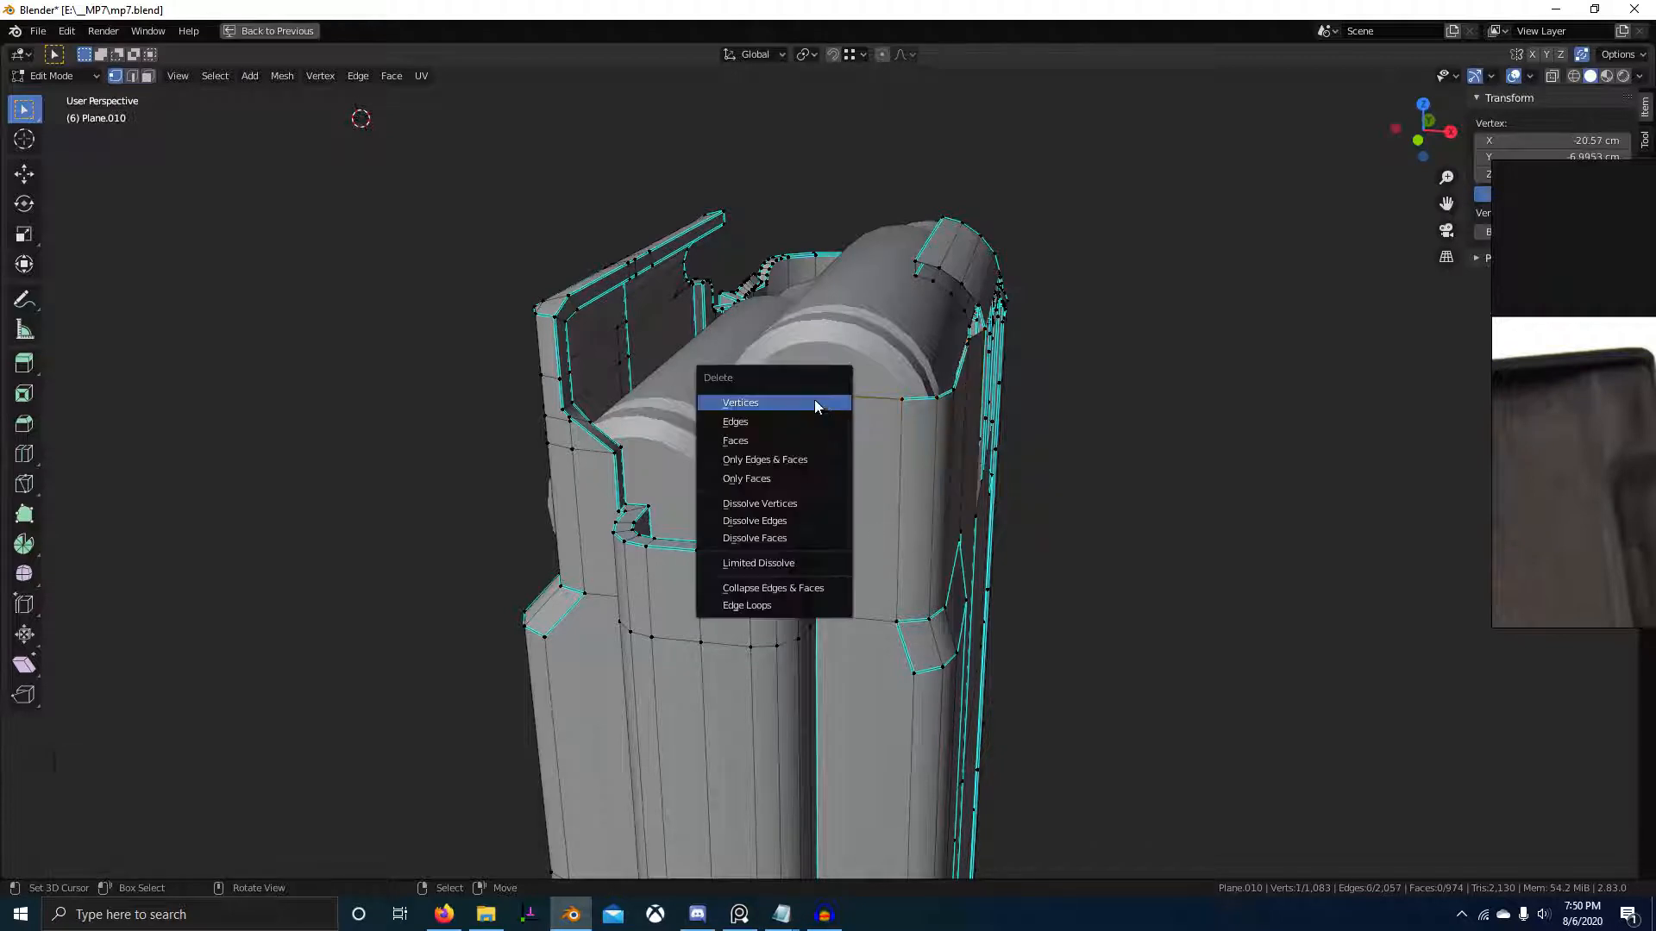
pyautogui.click(815, 403)
pyautogui.moveTo(909, 536); pyautogui.dragTo(1323, 327, button='middle')
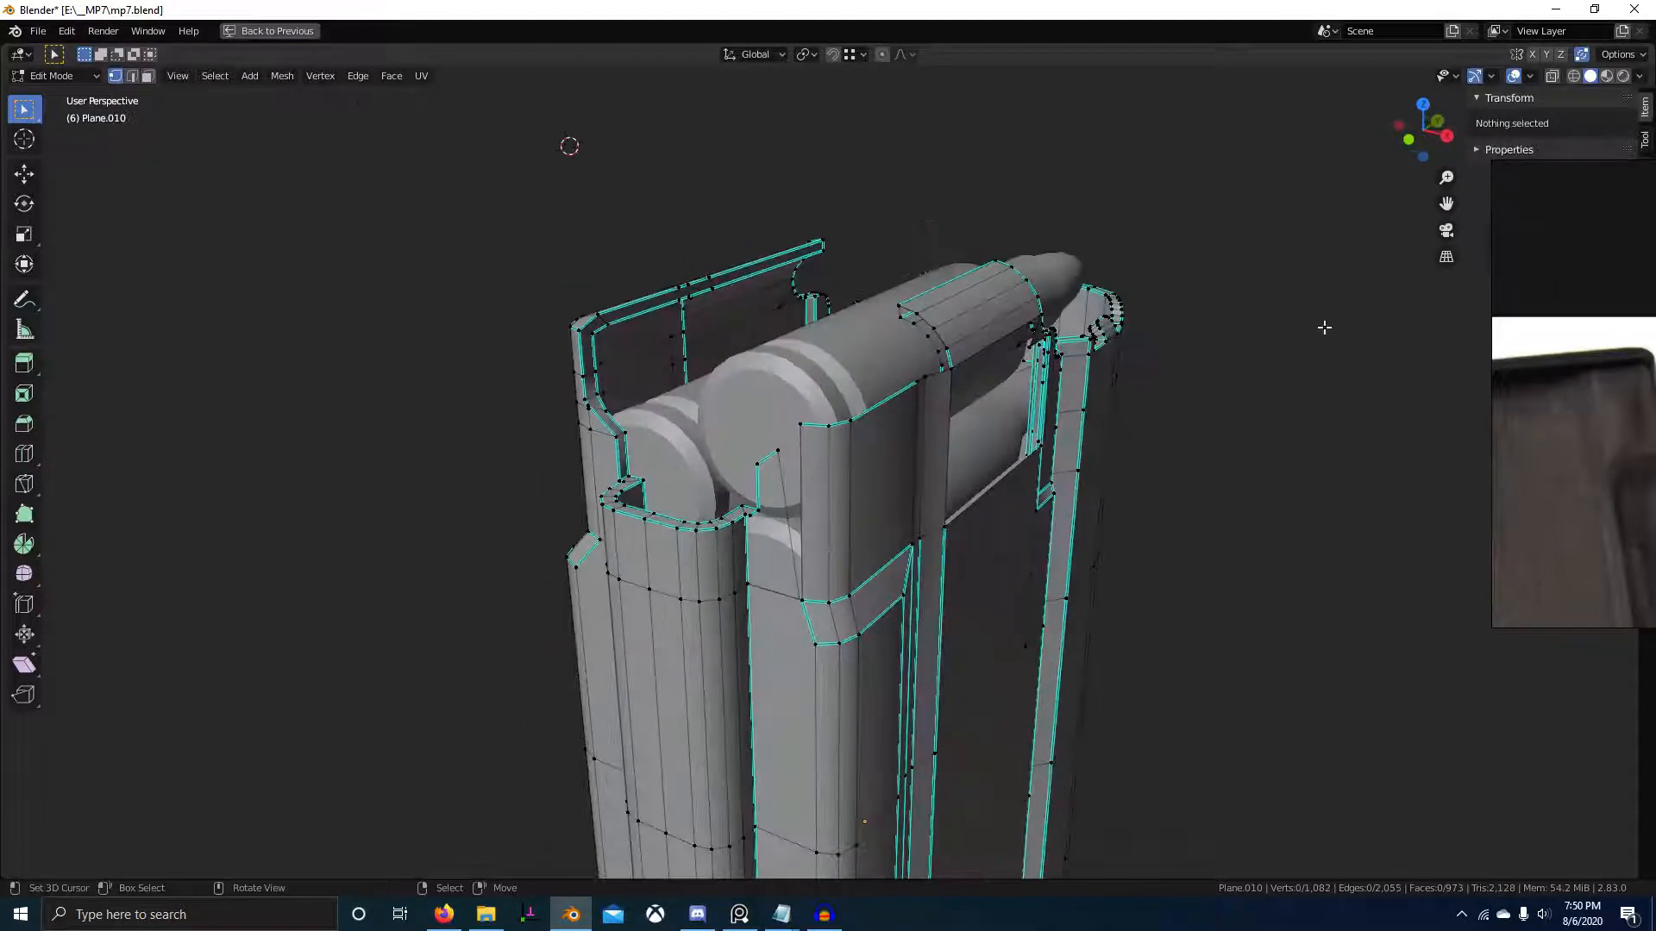
pyautogui.click(1639, 76)
# - Subdivide the rear wall's horizontal edge below the open corner with one cut
pyautogui.moveTo(1113, 552)
pyautogui.mouseDown(button='middle')
pyautogui.moveTo(1151, 518)
pyautogui.moveTo(1060, 538)
pyautogui.moveTo(1108, 545)
pyautogui.moveTo(942, 605)
pyautogui.moveTo(1052, 522)
pyautogui.moveTo(916, 618)
pyautogui.mouseUp(button='middle')
pyautogui.scroll(3, 1151, 517)
pyautogui.scroll(3, 1108, 545)
pyautogui.press('2')
pyautogui.scroll(-3, 1052, 521)
pyautogui.scroll(3, 1052, 522)
pyautogui.press('w')
pyautogui.click(900, 665)
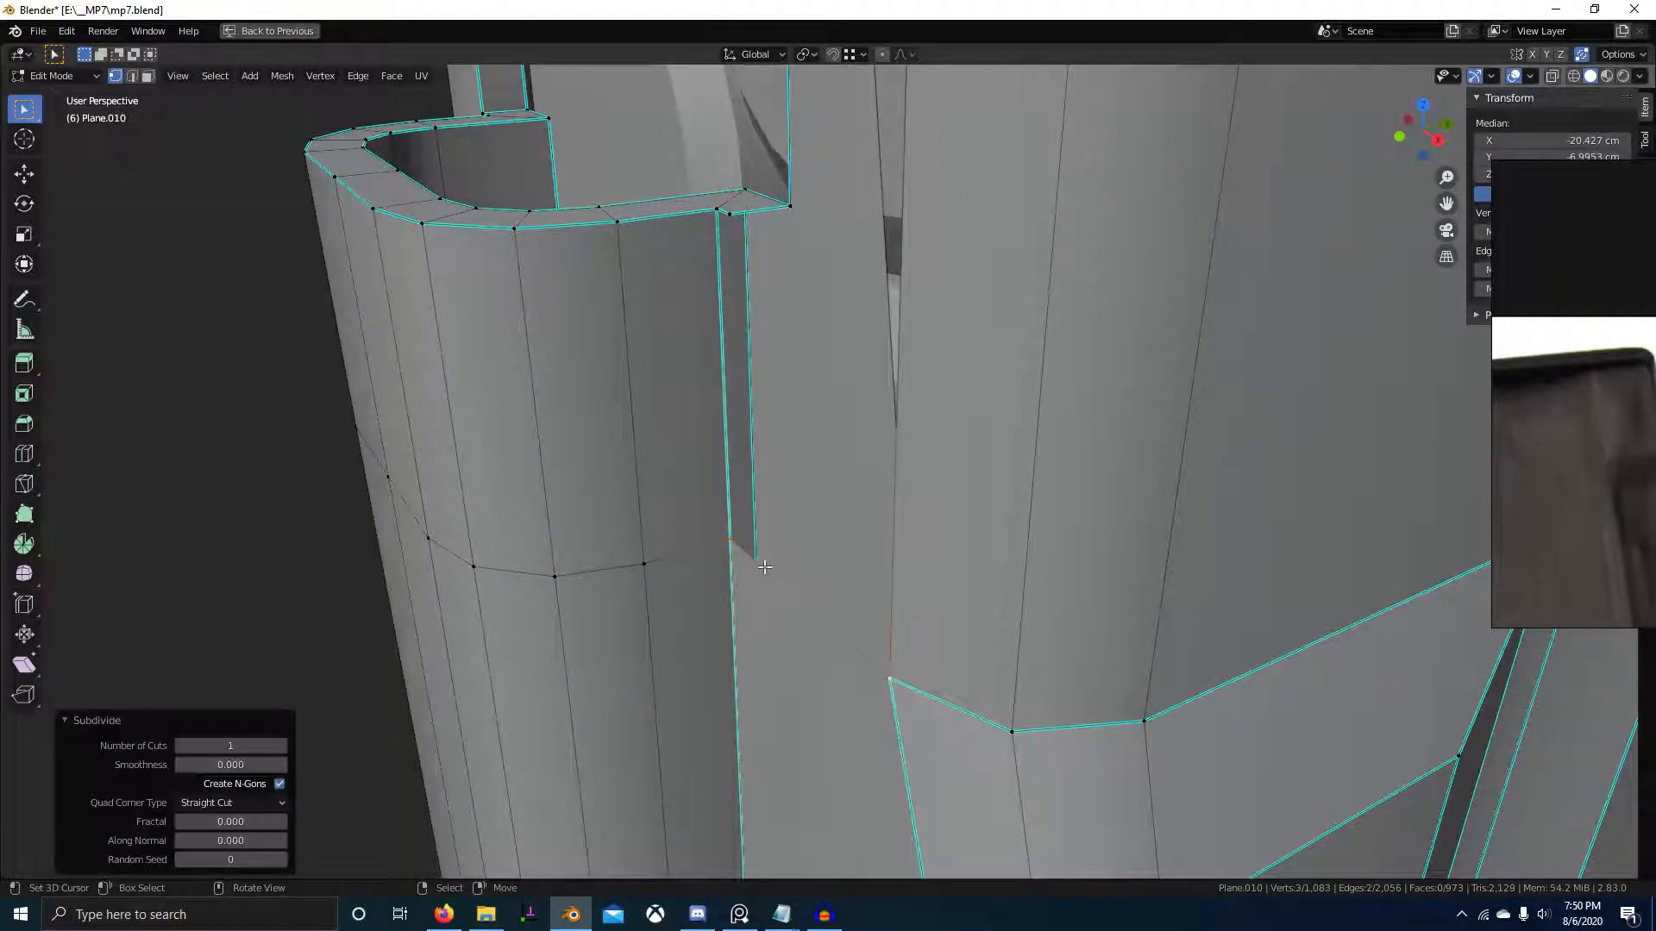
# - Move the new midpoint vertex sideways under the ledge's end and fill the narrow four-sided gap above it with a face
pyautogui.rightClick(795, 595)
pyautogui.scroll(-2, 828, 539)
pyautogui.moveTo(832, 522); pyautogui.dragTo(890, 560, button='middle')
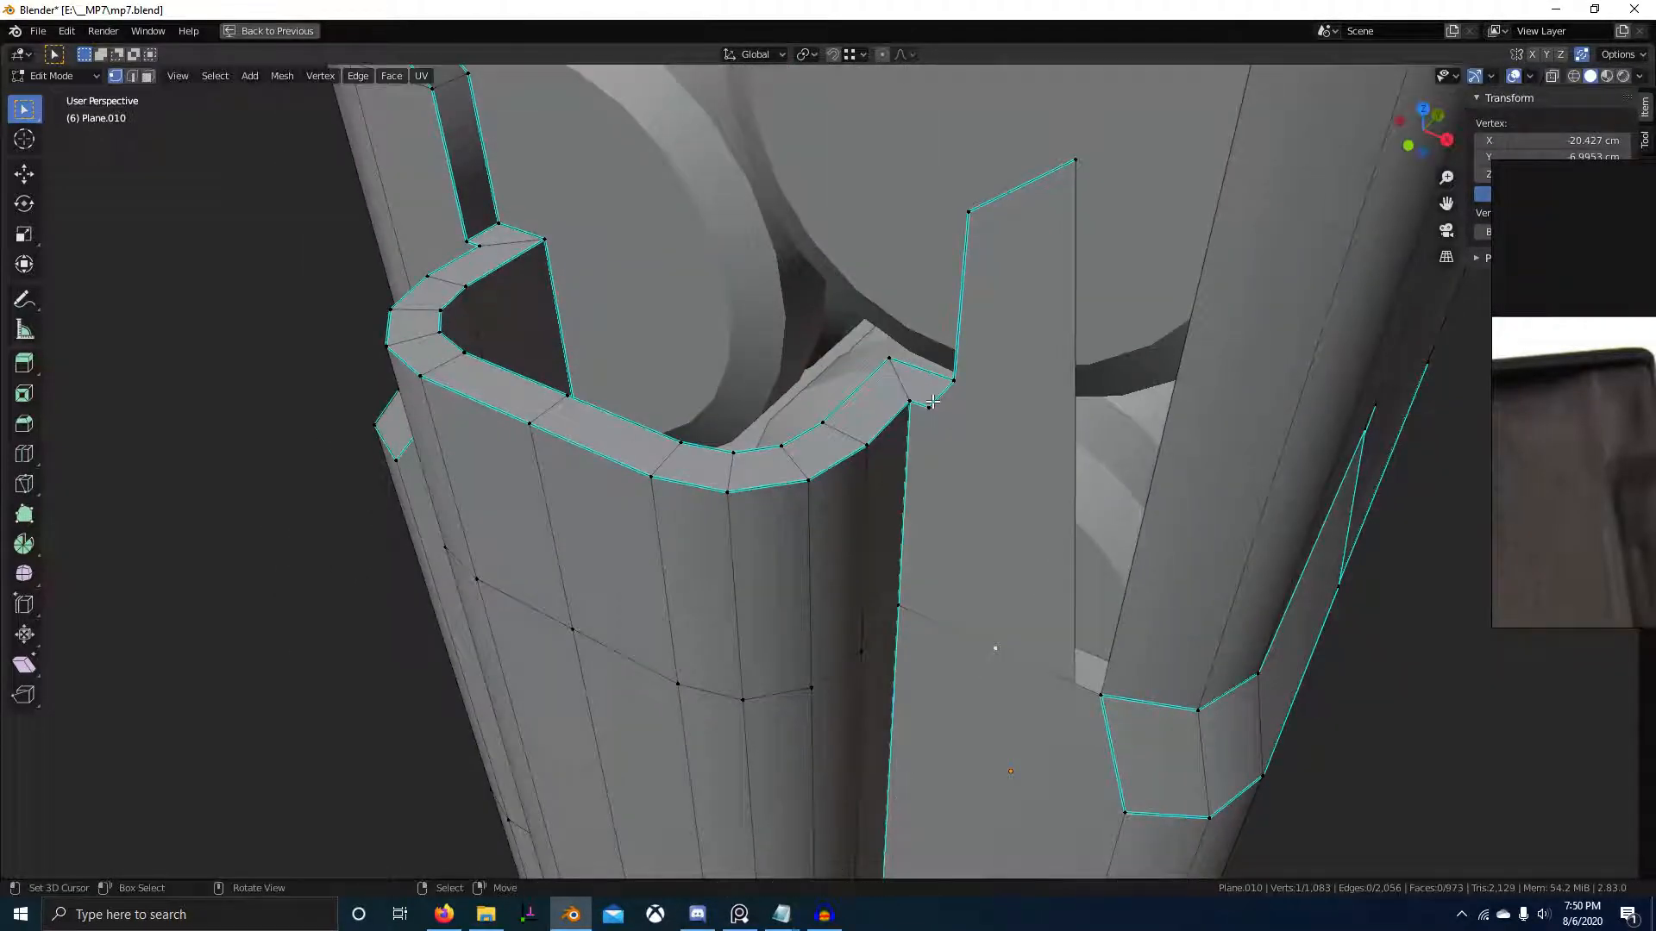
pyautogui.click(928, 405)
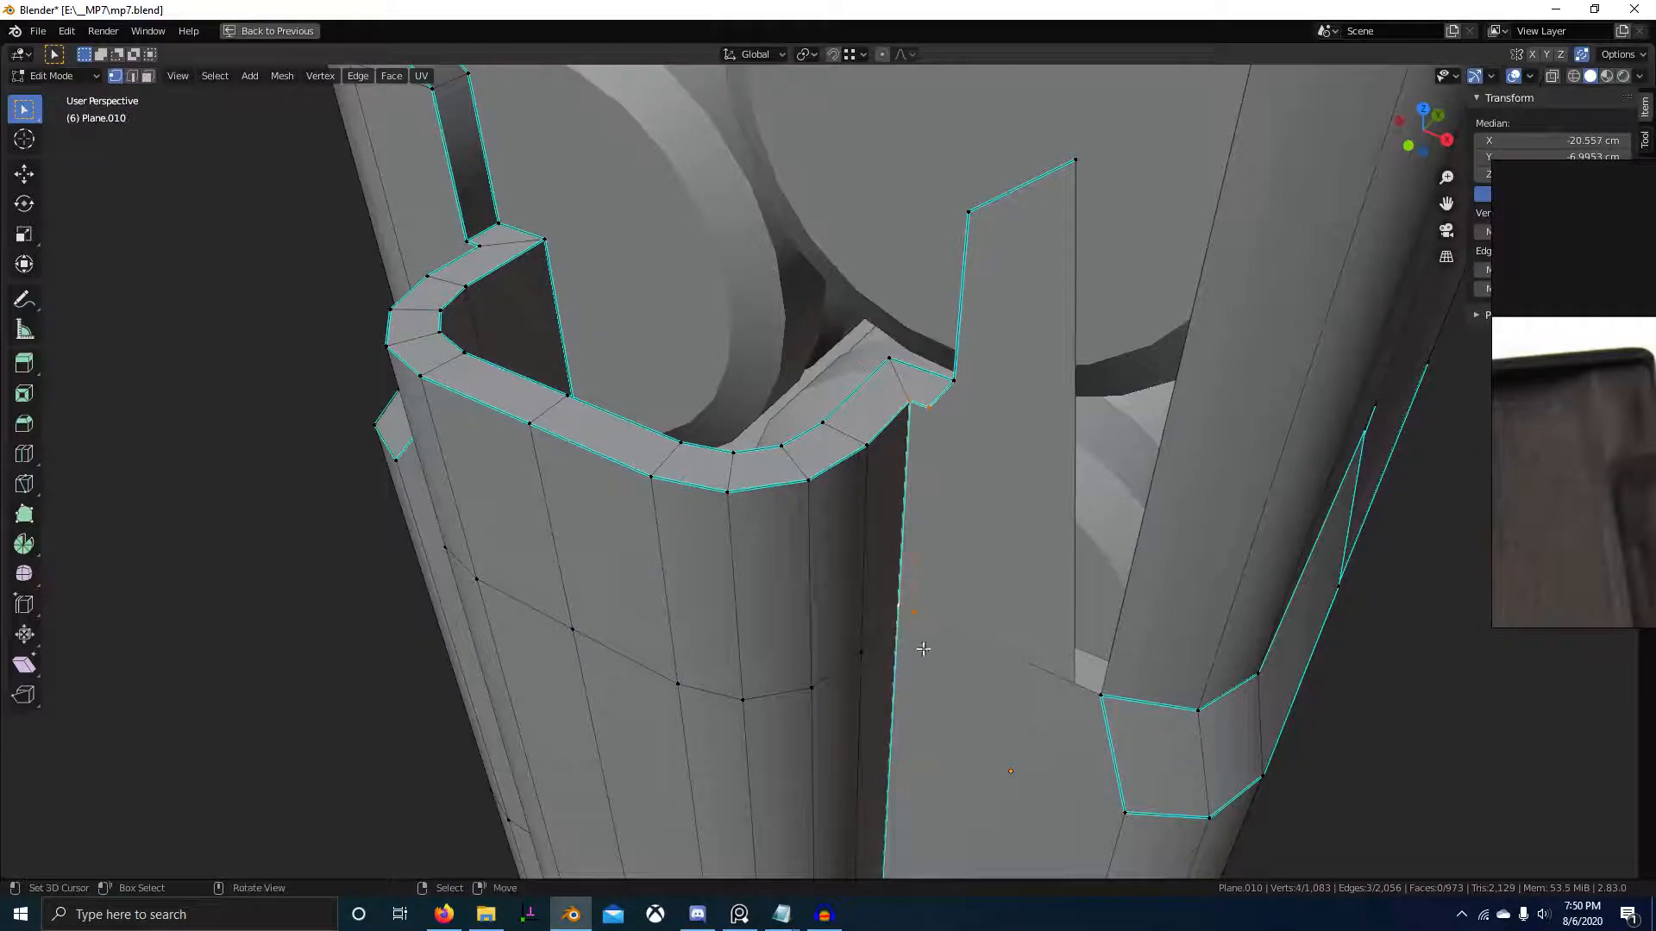
pyautogui.press('f')
pyautogui.moveTo(955, 703); pyautogui.dragTo(940, 468, button='middle')
pyautogui.hotkey('alt', 'a')
# - Extrude the rear wall's horizontal edge upward, move it 0.33702 cm along Z to the ledge height and merge the overlapping vertices
pyautogui.scroll(-3, 849, 586)
pyautogui.scroll(5, 939, 468)
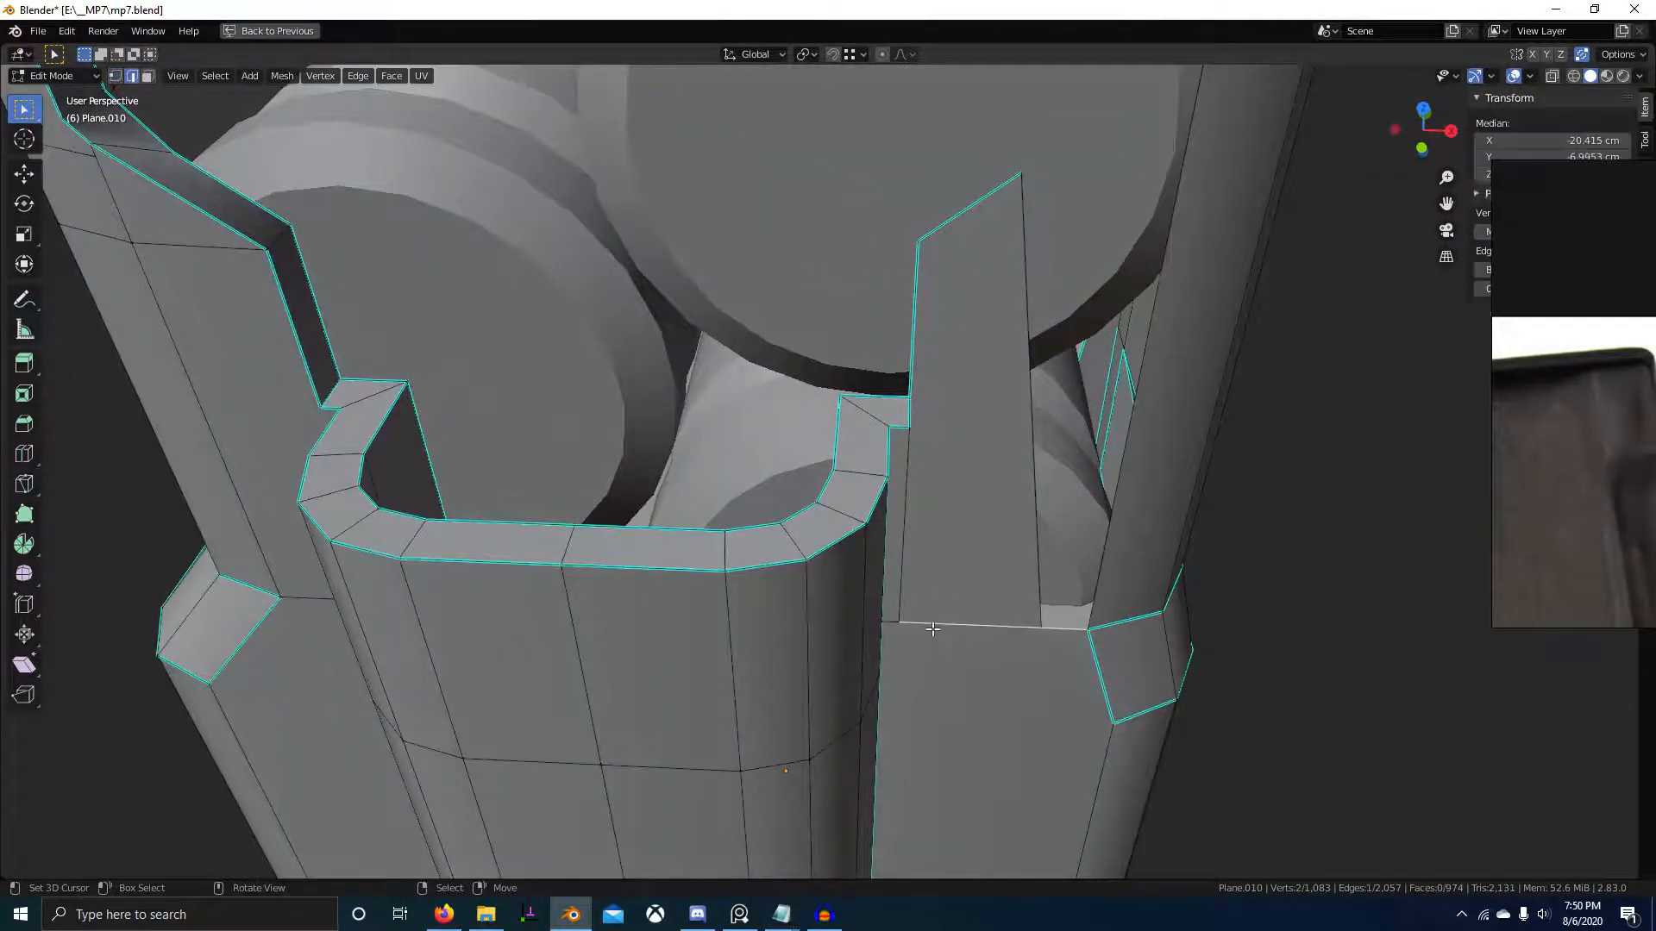
pyautogui.scroll(-4, 932, 629)
pyautogui.moveTo(930, 625); pyautogui.dragTo(869, 552, button='middle')
pyautogui.scroll(4, 868, 552)
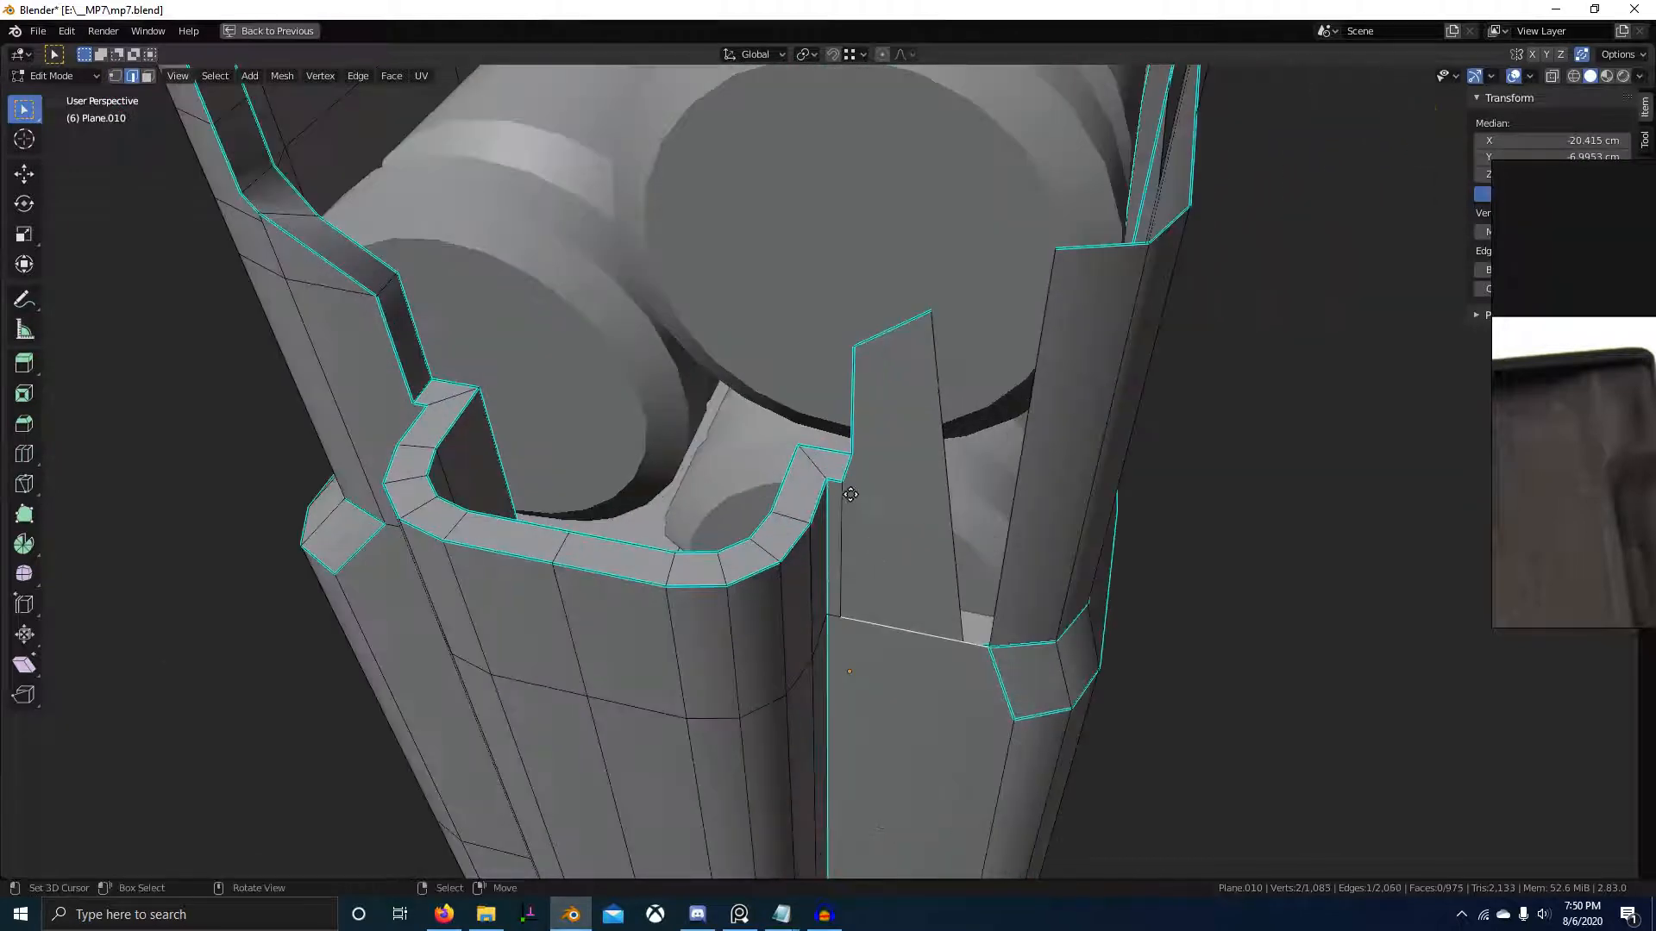
pyautogui.click(852, 574)
pyautogui.press('1')
pyautogui.moveTo(871, 580); pyautogui.dragTo(830, 582, button='middle')
pyautogui.press('g')
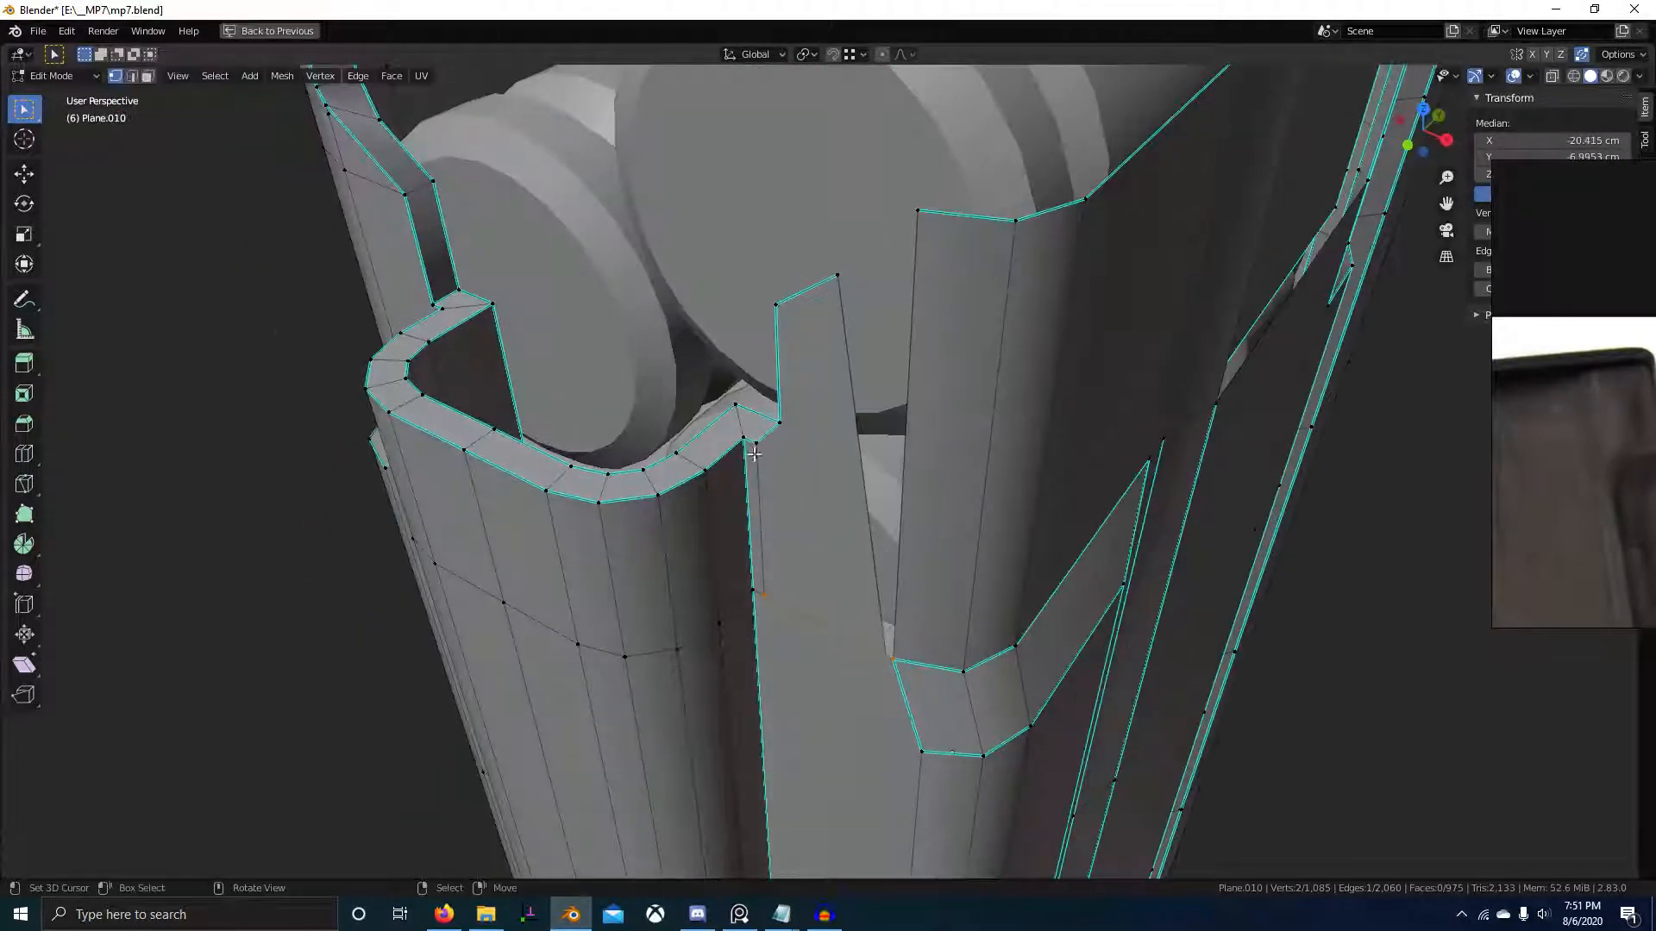
pyautogui.click(753, 443)
pyautogui.scroll(-4, 753, 443)
pyautogui.scroll(4, 841, 558)
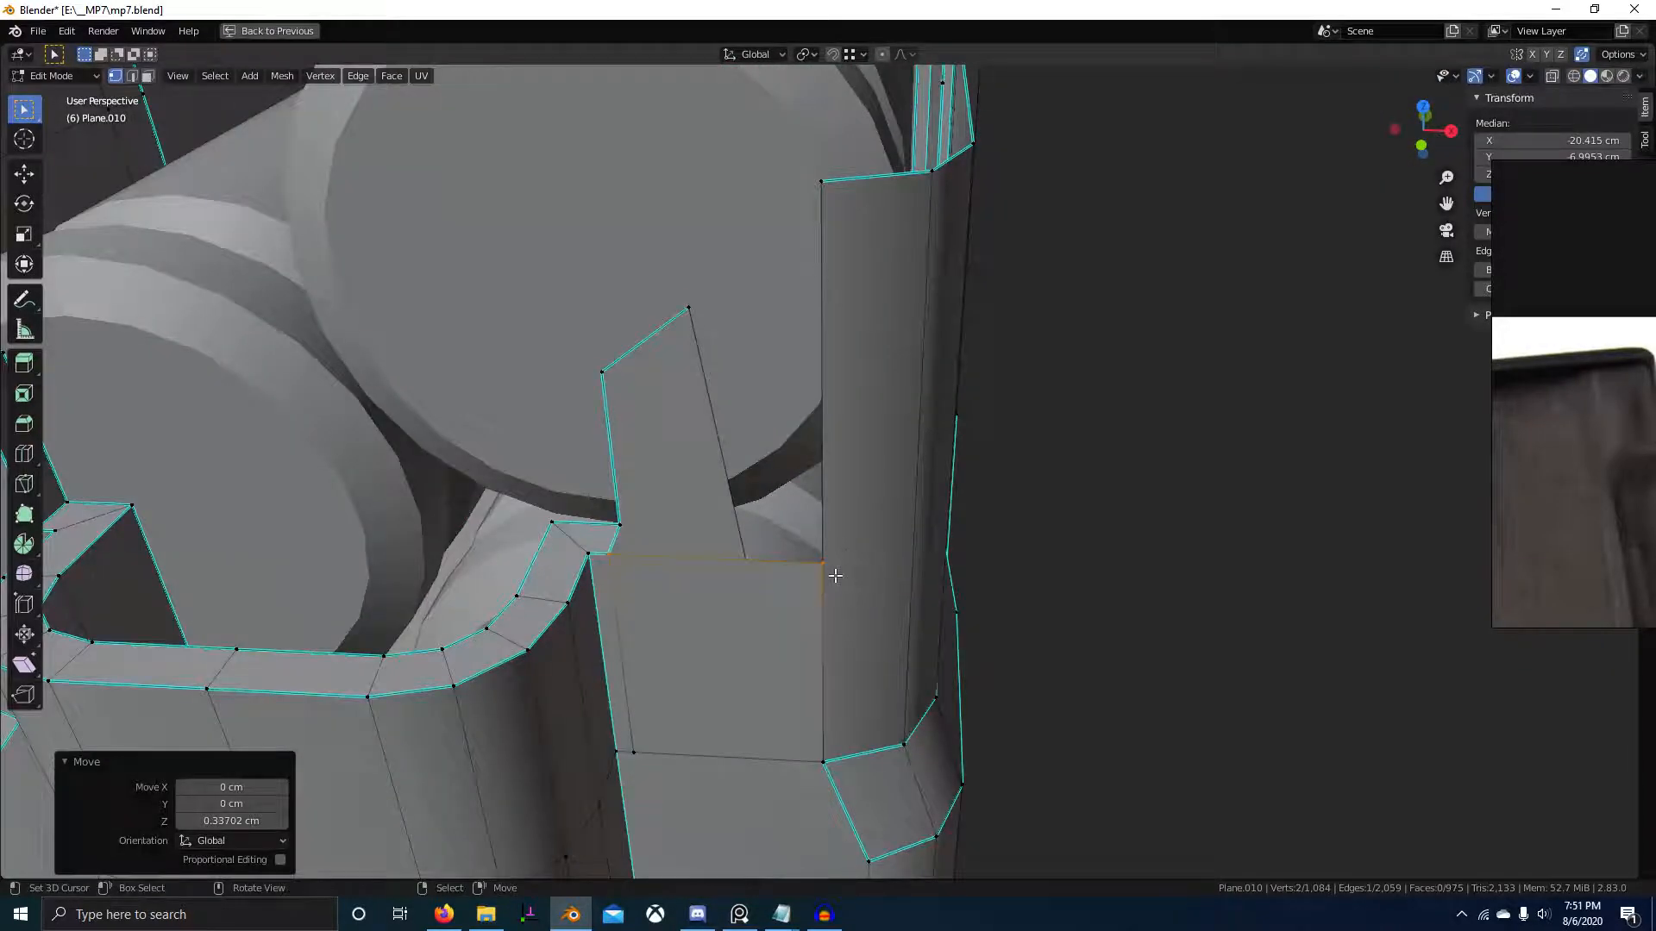
# - Subdivide the corner wall's vertical rear edge above the new panel with one cut and adjust the added vertex along Z
pyautogui.click(835, 575)
pyautogui.moveTo(835, 575); pyautogui.dragTo(826, 320, button='middle')
pyautogui.press('w')
pyautogui.click(832, 380)
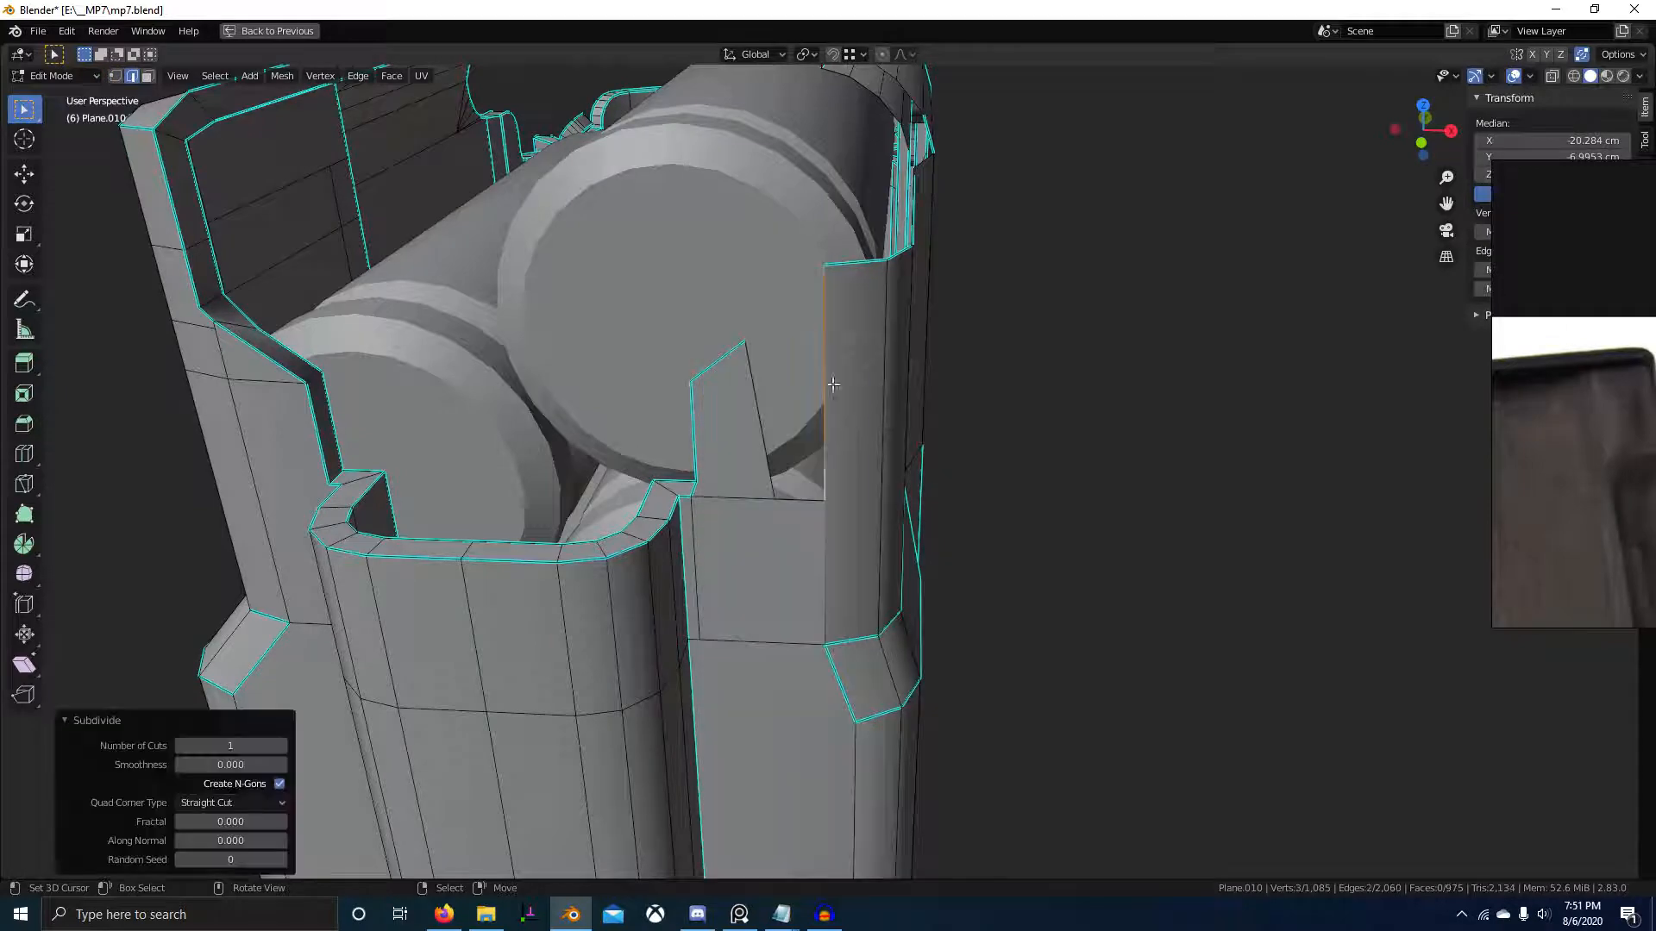
pyautogui.press('1')
pyautogui.press('z')
pyautogui.click(828, 502)
# - Extrude the rear panel's top edge 0.21605 cm along Z and raise its outer vertex 0.1429 cm to slope the top
pyautogui.press('2')
pyautogui.moveTo(713, 543); pyautogui.dragTo(832, 572, button='middle')
pyautogui.click(753, 497)
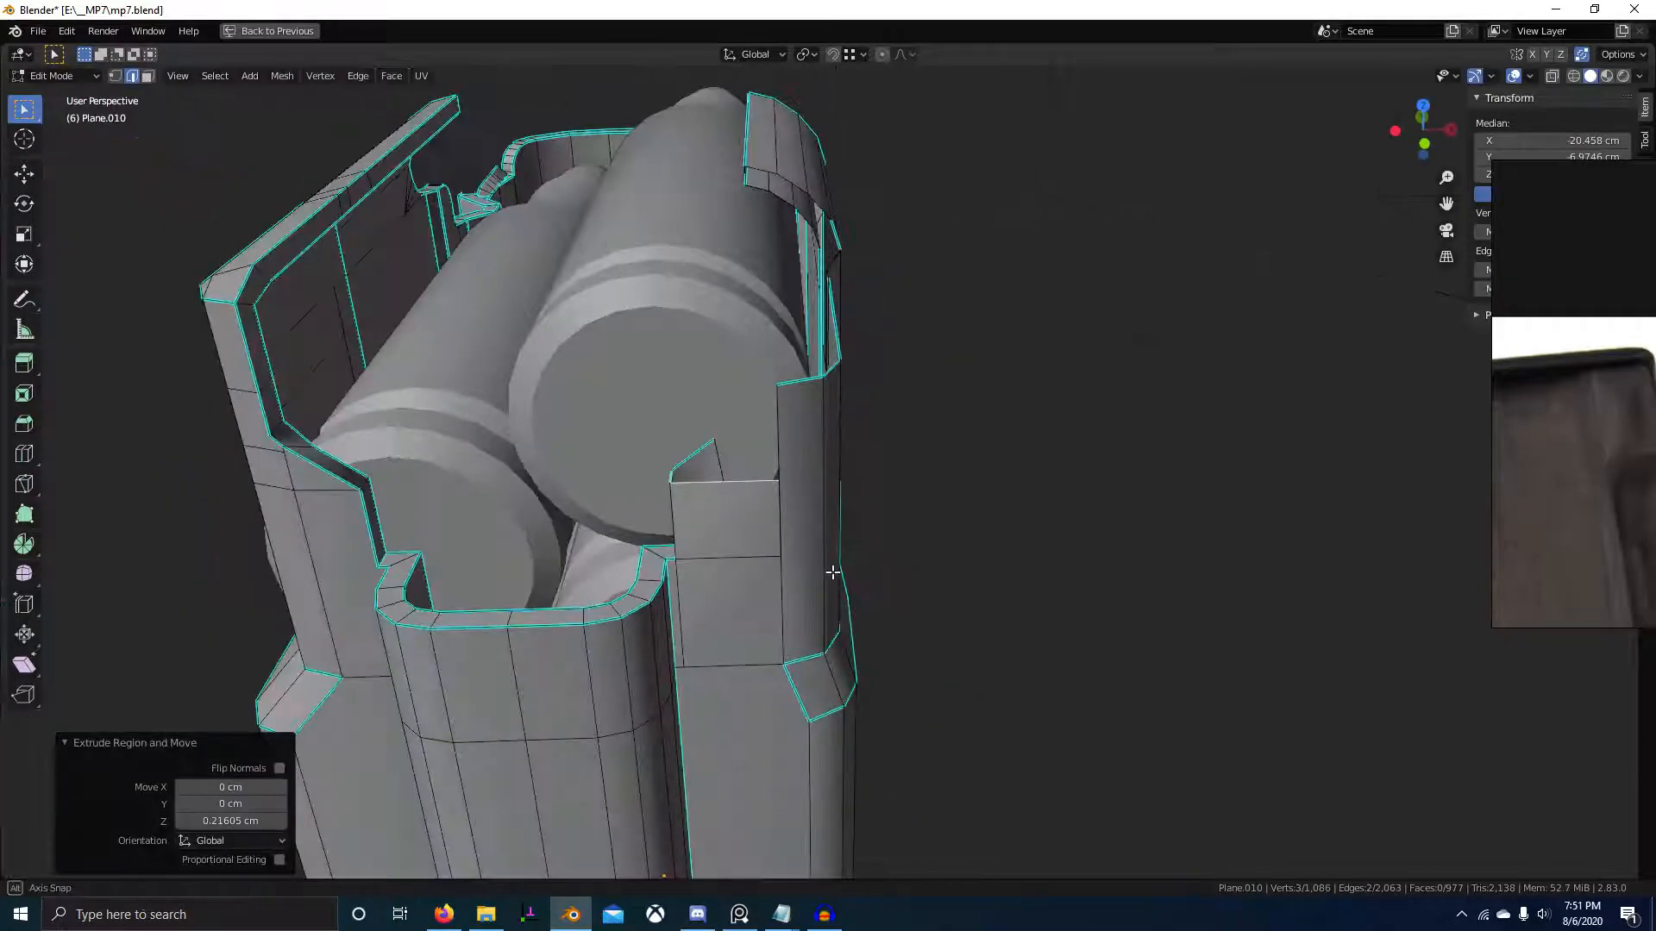
pyautogui.moveTo(792, 503); pyautogui.dragTo(609, 447, button='middle')
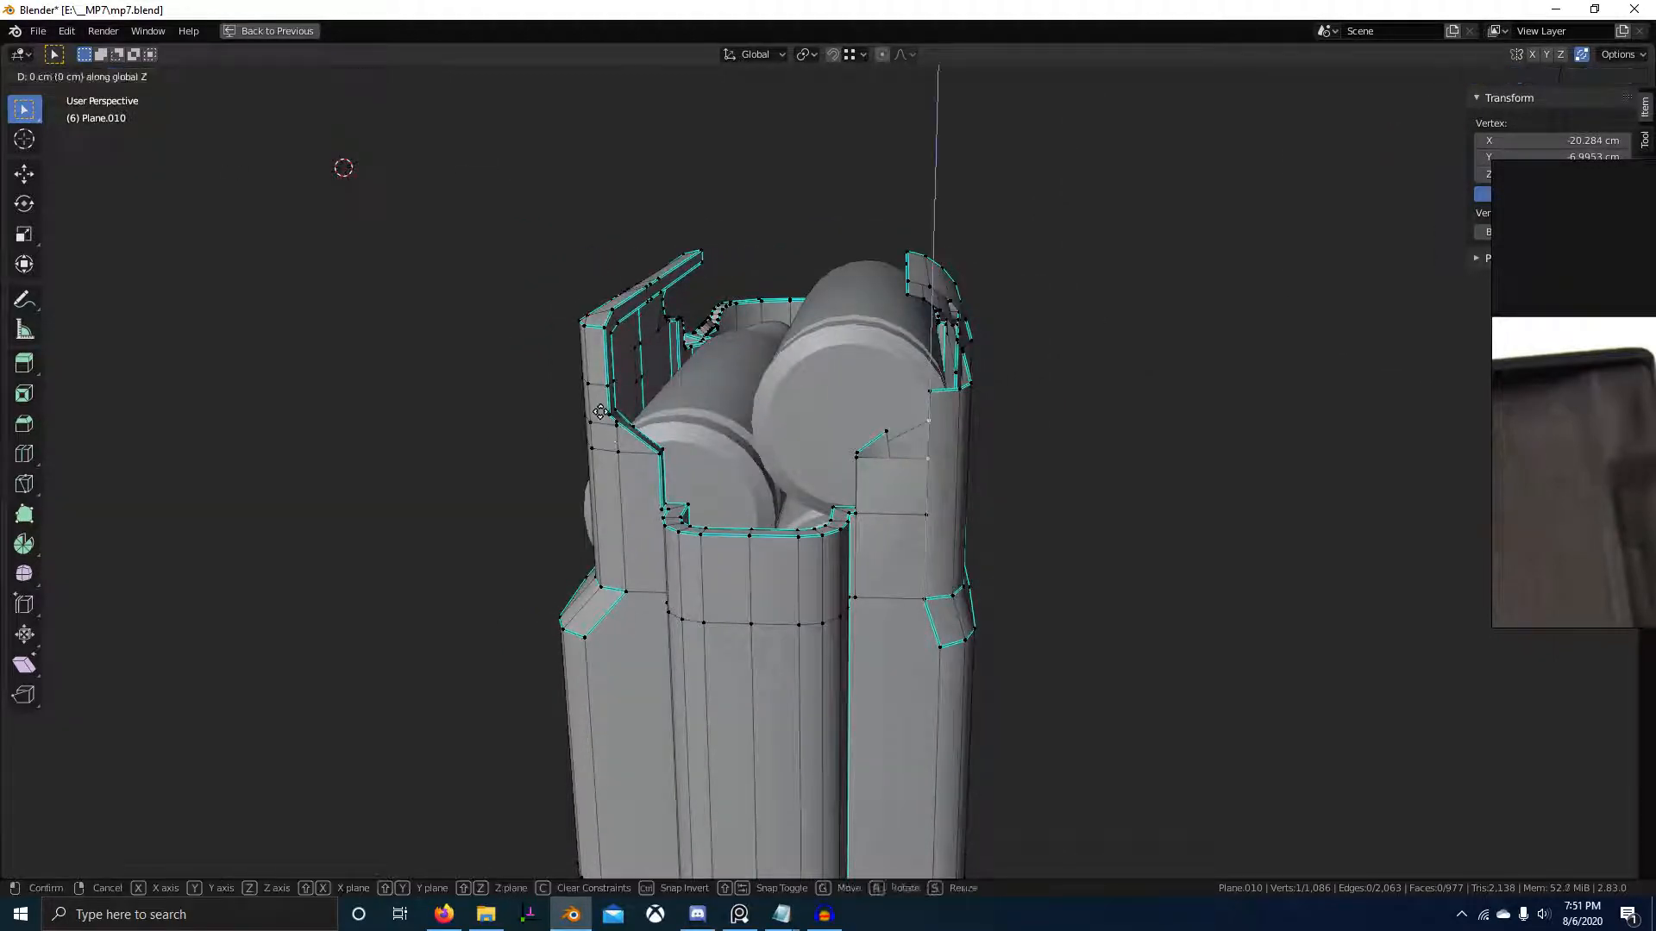
pyautogui.click(600, 412)
# - Check the rebuilt corner from the side and isolate the magazine body in local view
pyautogui.moveTo(839, 537); pyautogui.dragTo(677, 521, button='middle')
pyautogui.scroll(3, 842, 576)
pyautogui.scroll(-5, 918, 623)
pyautogui.keyDown('shift'); pyautogui.moveTo(677, 522); pyautogui.dragTo(755, 446, button='middle'); pyautogui.keyUp('shift')
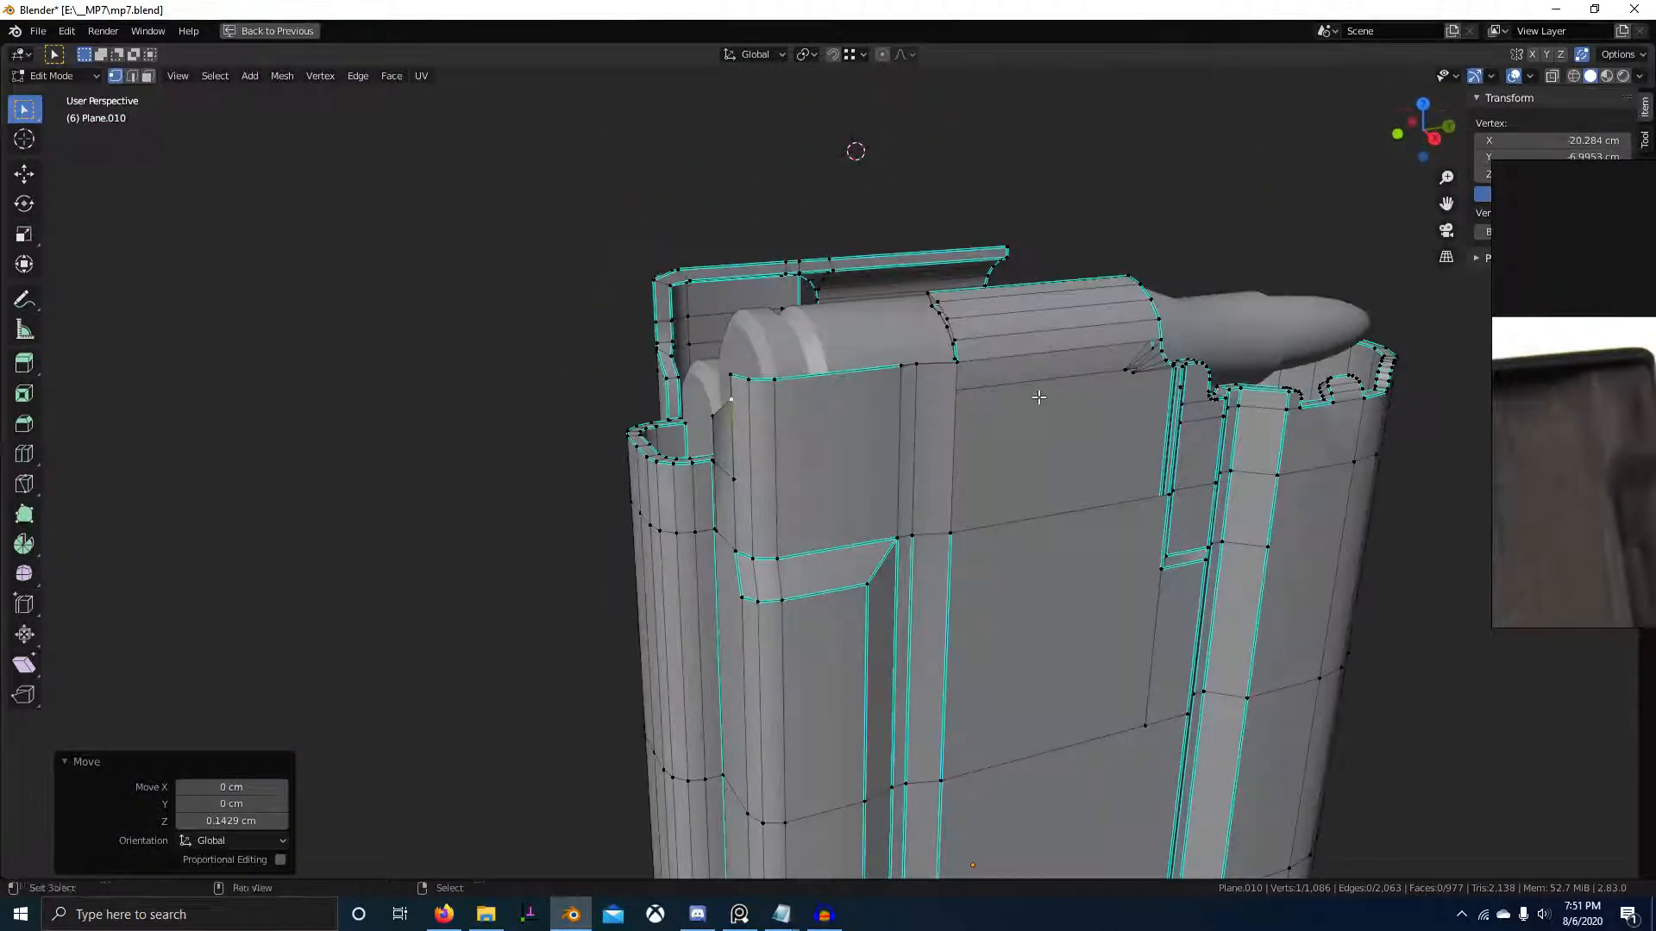
pyautogui.moveTo(1039, 397); pyautogui.dragTo(917, 602, button='middle')
pyautogui.press('2')
pyautogui.scroll(3, 809, 563)
pyautogui.moveTo(918, 602); pyautogui.dragTo(989, 607, button='middle')
pyautogui.scroll(-2, 779, 524)
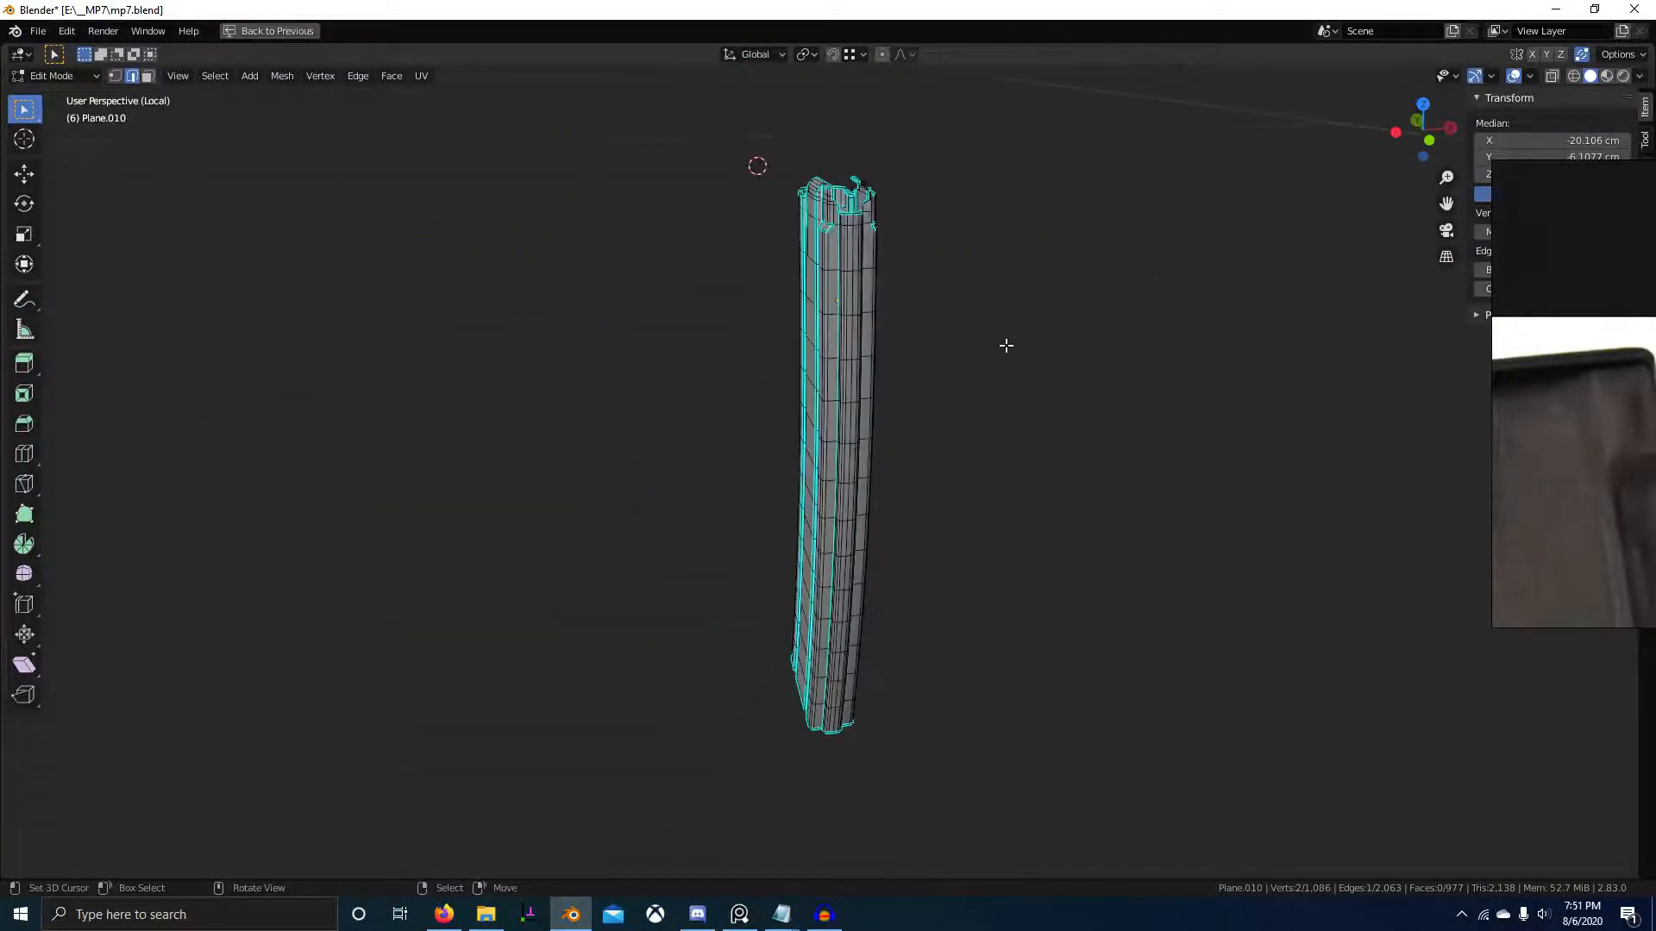
# - Select the inner floor's edge path around the rear corner and extrude it 0.75858 cm upward along Z
pyautogui.scroll(6, 1006, 345)
pyautogui.moveTo(1006, 343); pyautogui.dragTo(826, 482, button='middle')
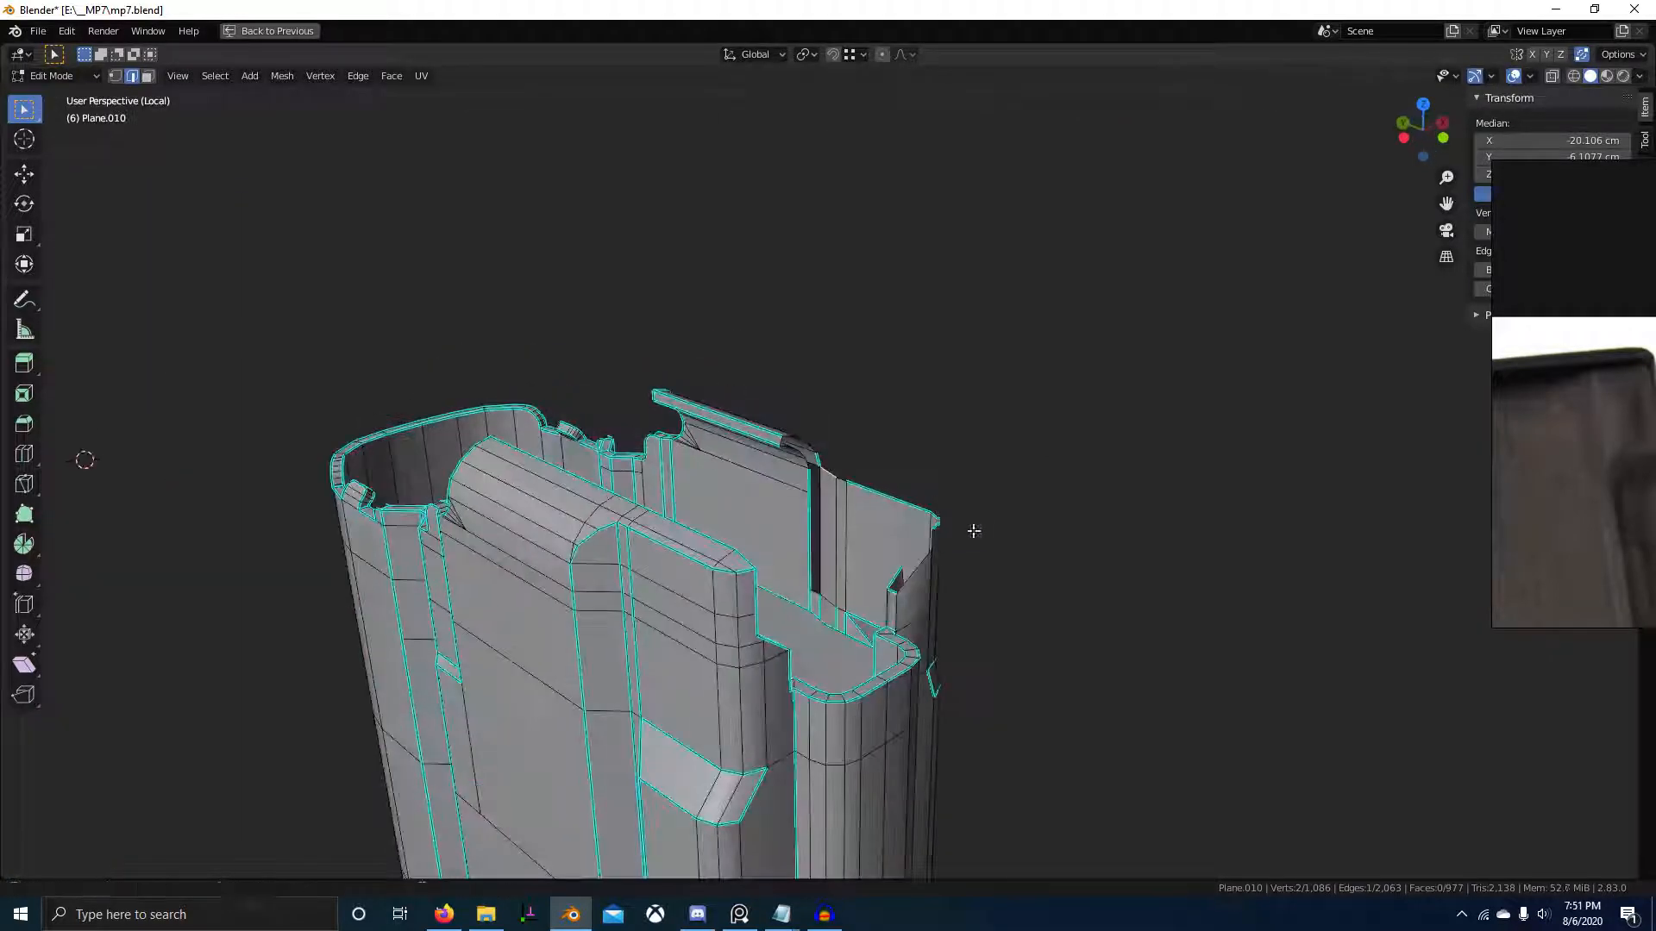
pyautogui.scroll(3, 973, 531)
pyautogui.moveTo(973, 531); pyautogui.dragTo(836, 583, button='middle')
pyautogui.scroll(3, 894, 499)
pyautogui.keyDown('ctrl'); pyautogui.click(955, 550); pyautogui.keyUp('ctrl')
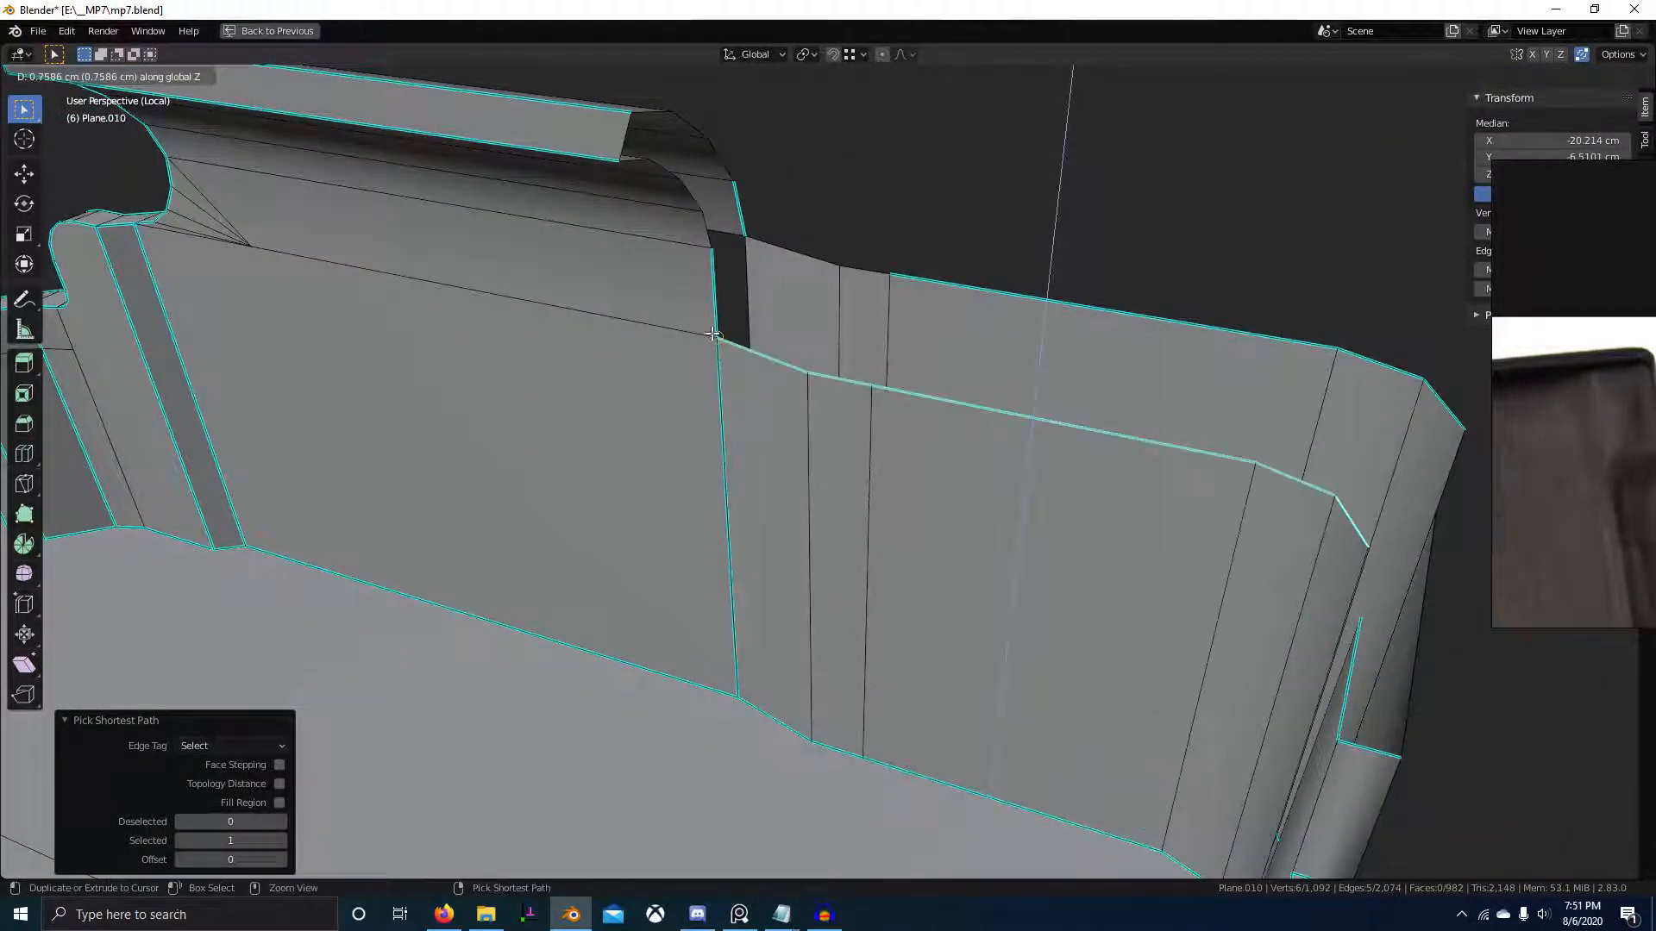
pyautogui.click(712, 335)
pyautogui.moveTo(712, 335); pyautogui.dragTo(782, 747, button='middle')
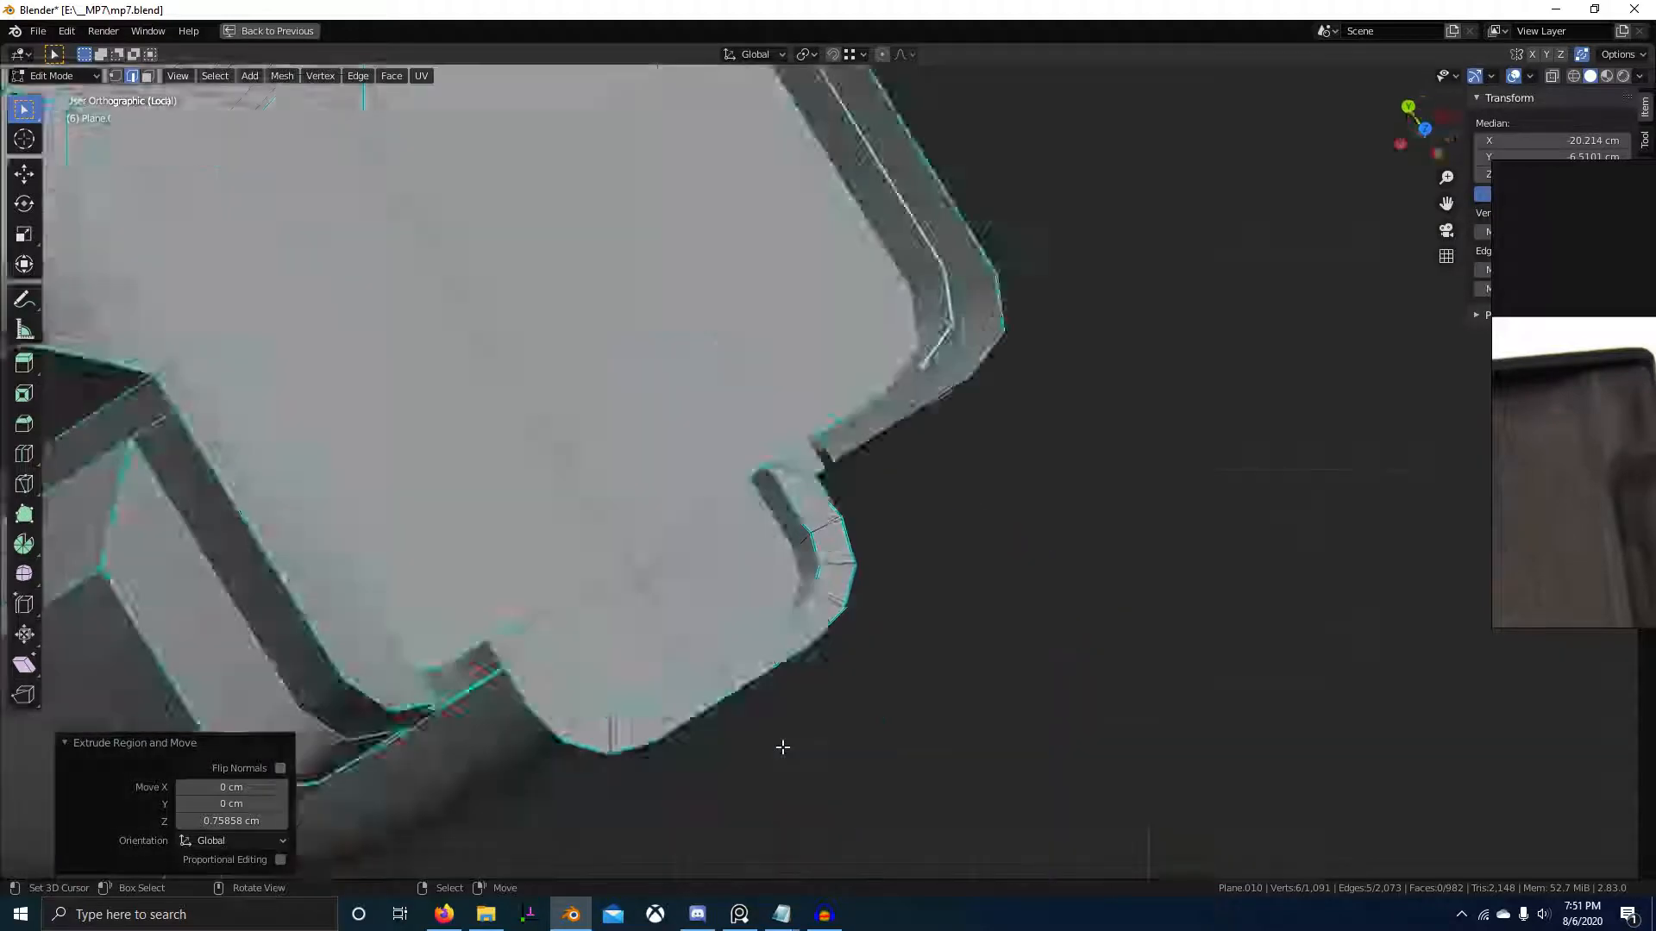
# - Compare the inner and outer walls from above and move the inner wall's end edge 0.045736 cm along X
pyautogui.press('KP_7')
pyautogui.scroll(4, 890, 632)
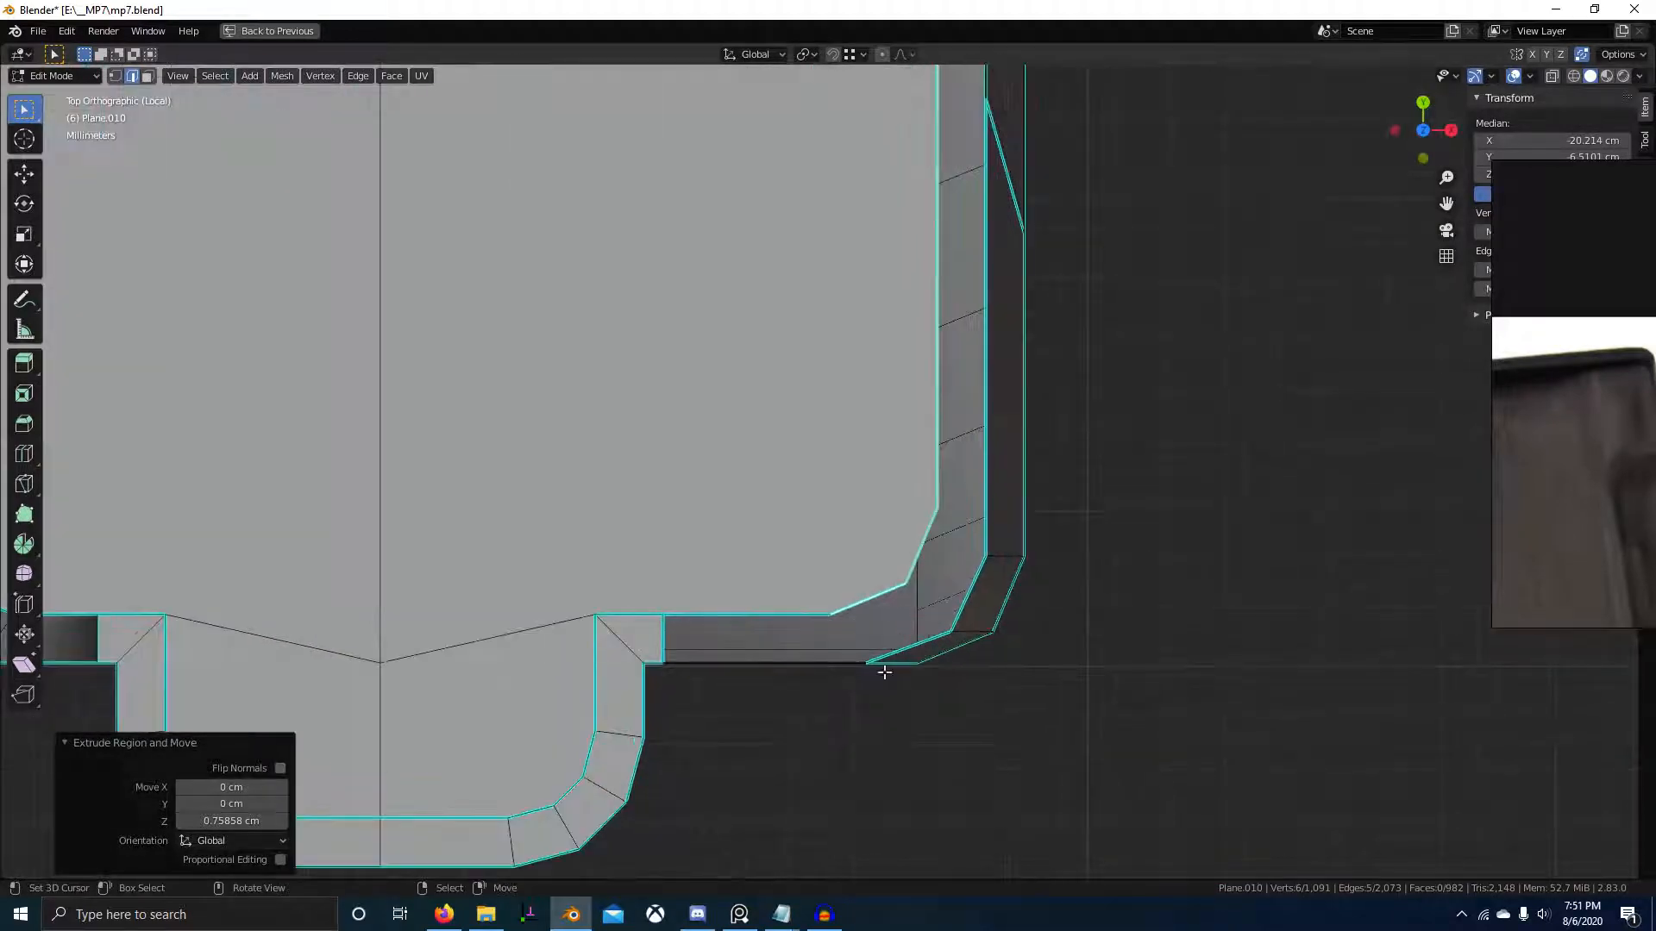
pyautogui.moveTo(940, 557); pyautogui.dragTo(872, 554, button='middle')
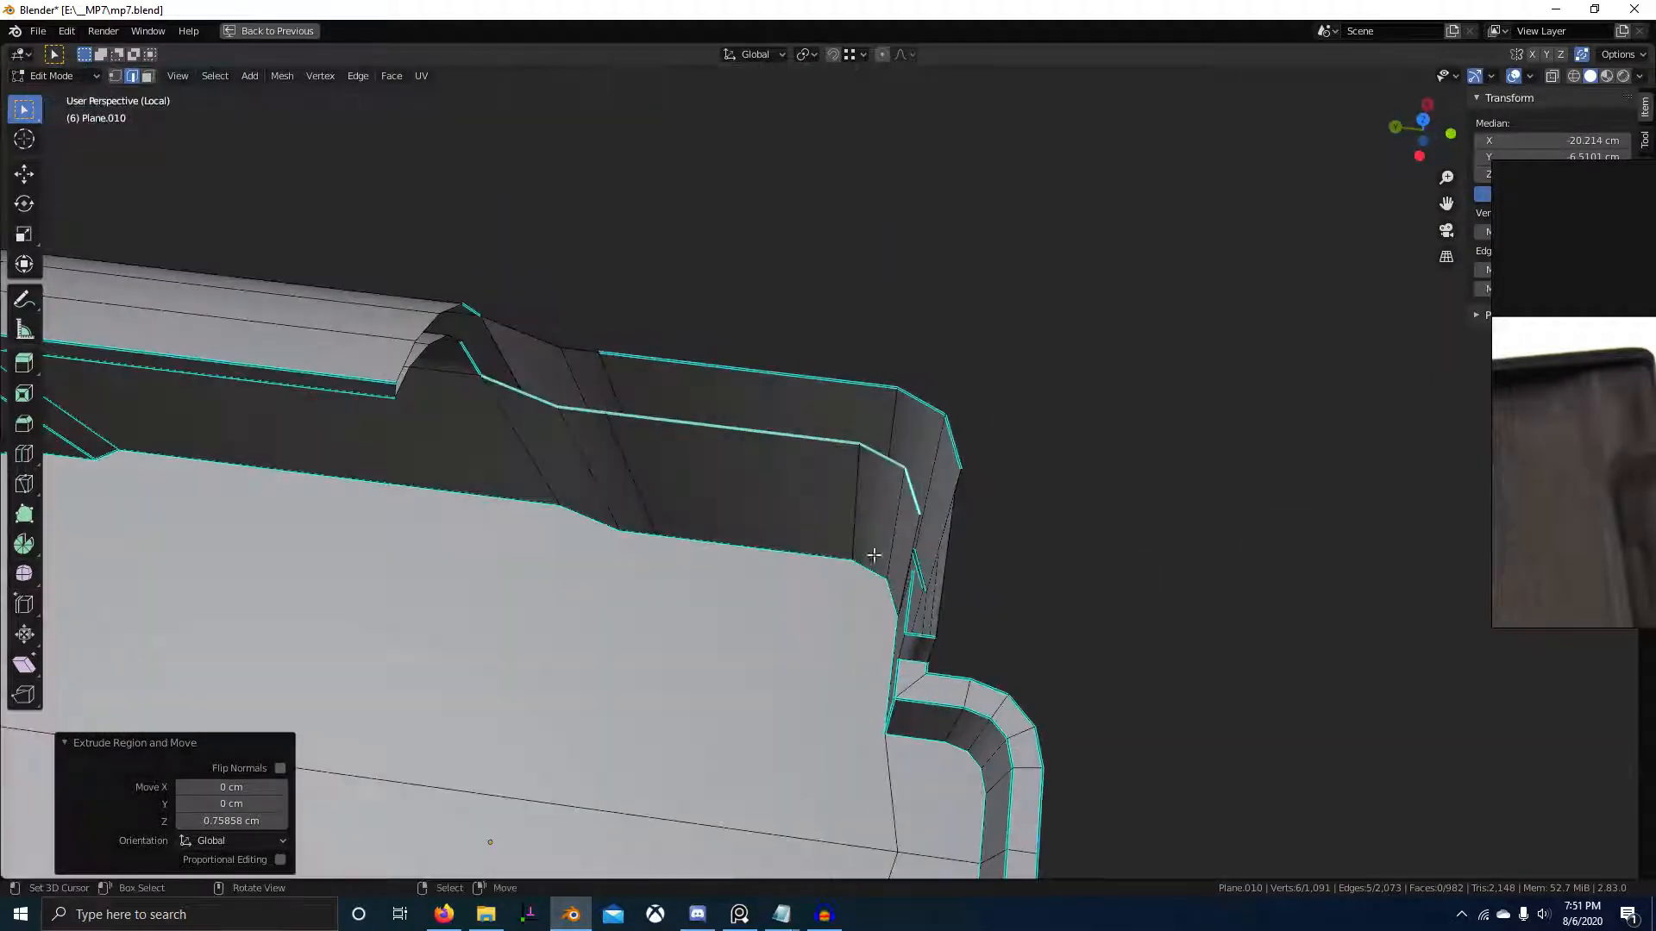
pyautogui.click(855, 500)
pyautogui.click(894, 402)
pyautogui.moveTo(892, 409); pyautogui.dragTo(964, 442, button='middle')
pyautogui.rightClick(887, 493)
pyautogui.click(924, 401)
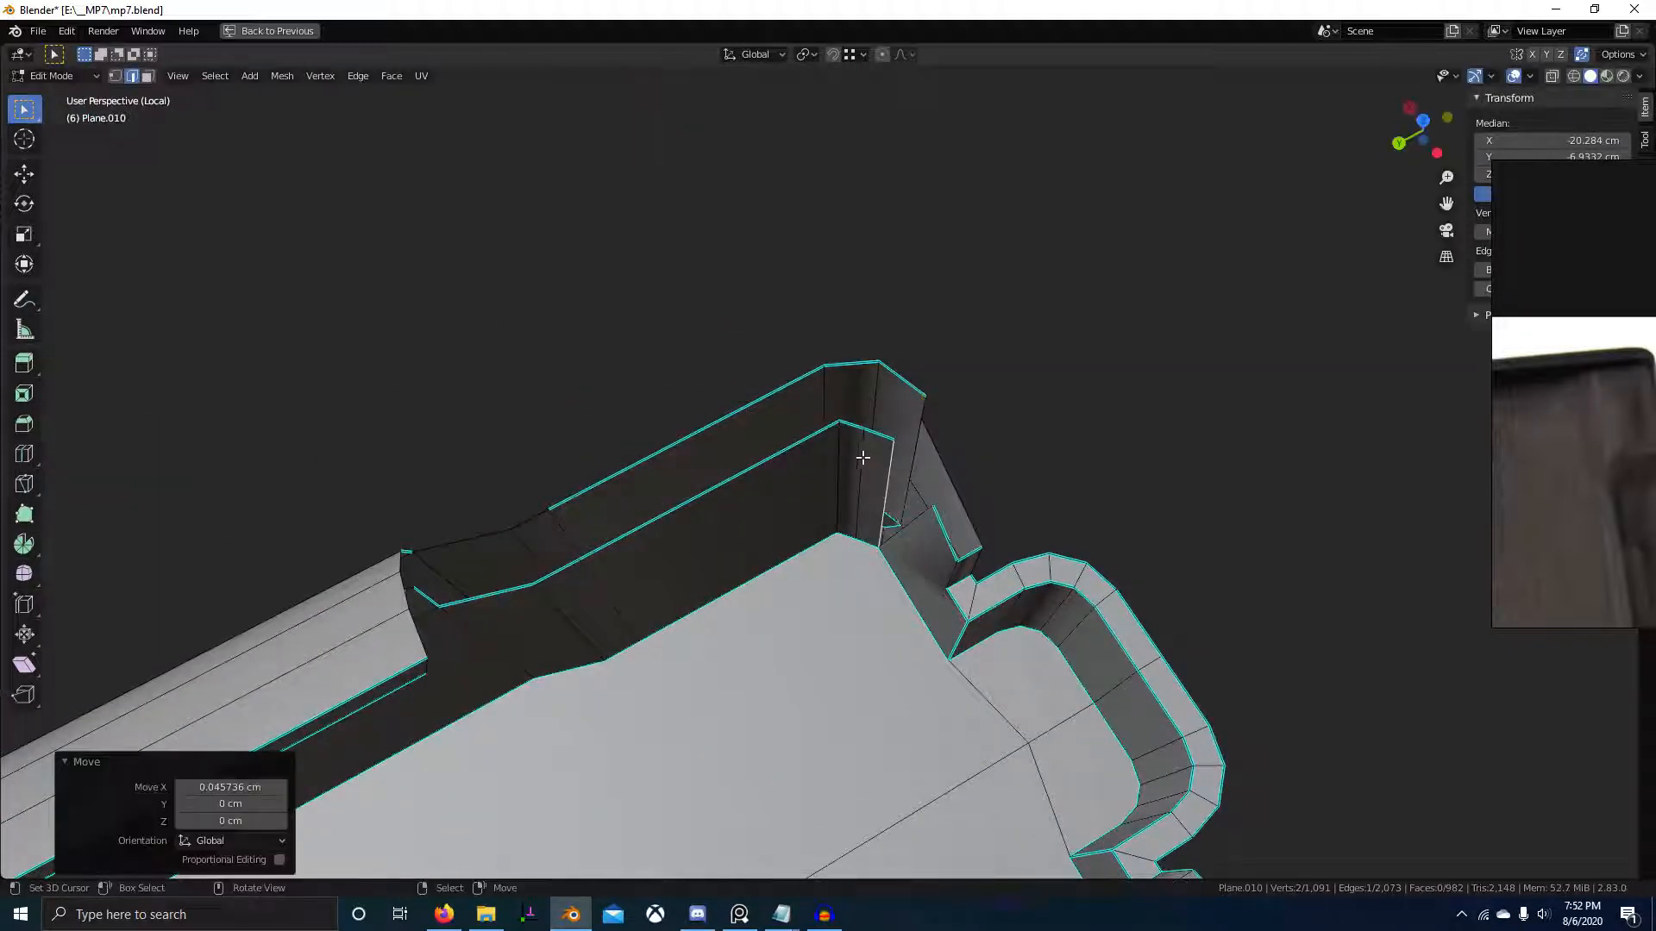
# - Move the inner corner's middle vertical edge diagonally outward in top view to follow the outer wall's rounded corner
pyautogui.press('KP_7')
pyautogui.scroll(5, 898, 568)
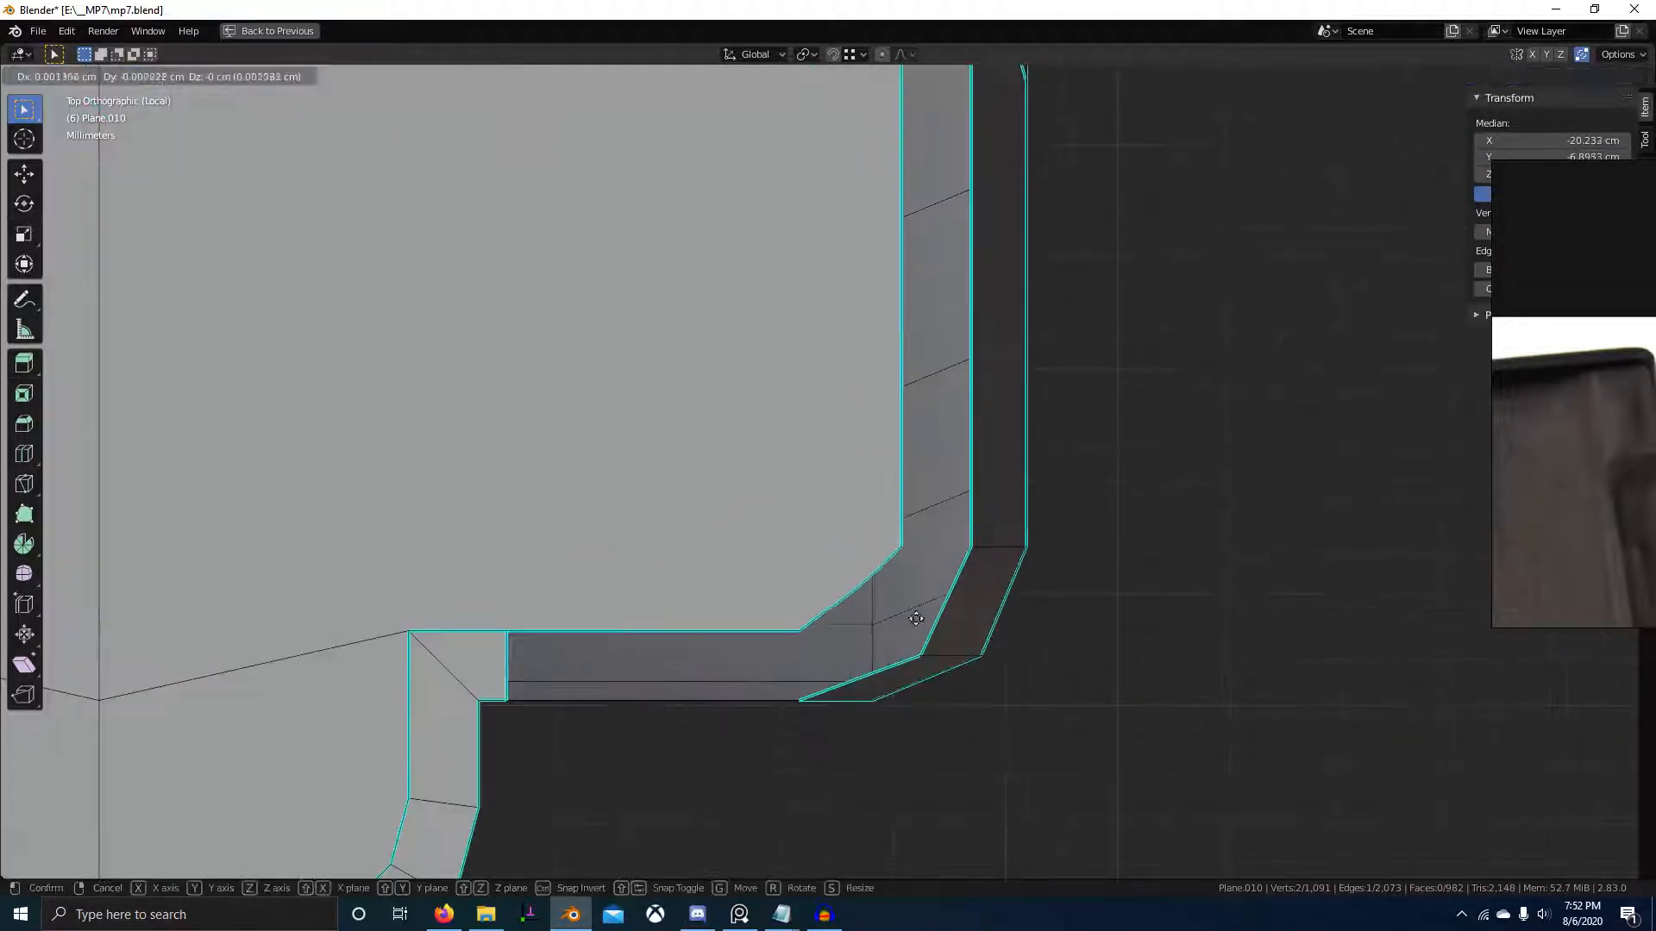
pyautogui.click(996, 763)
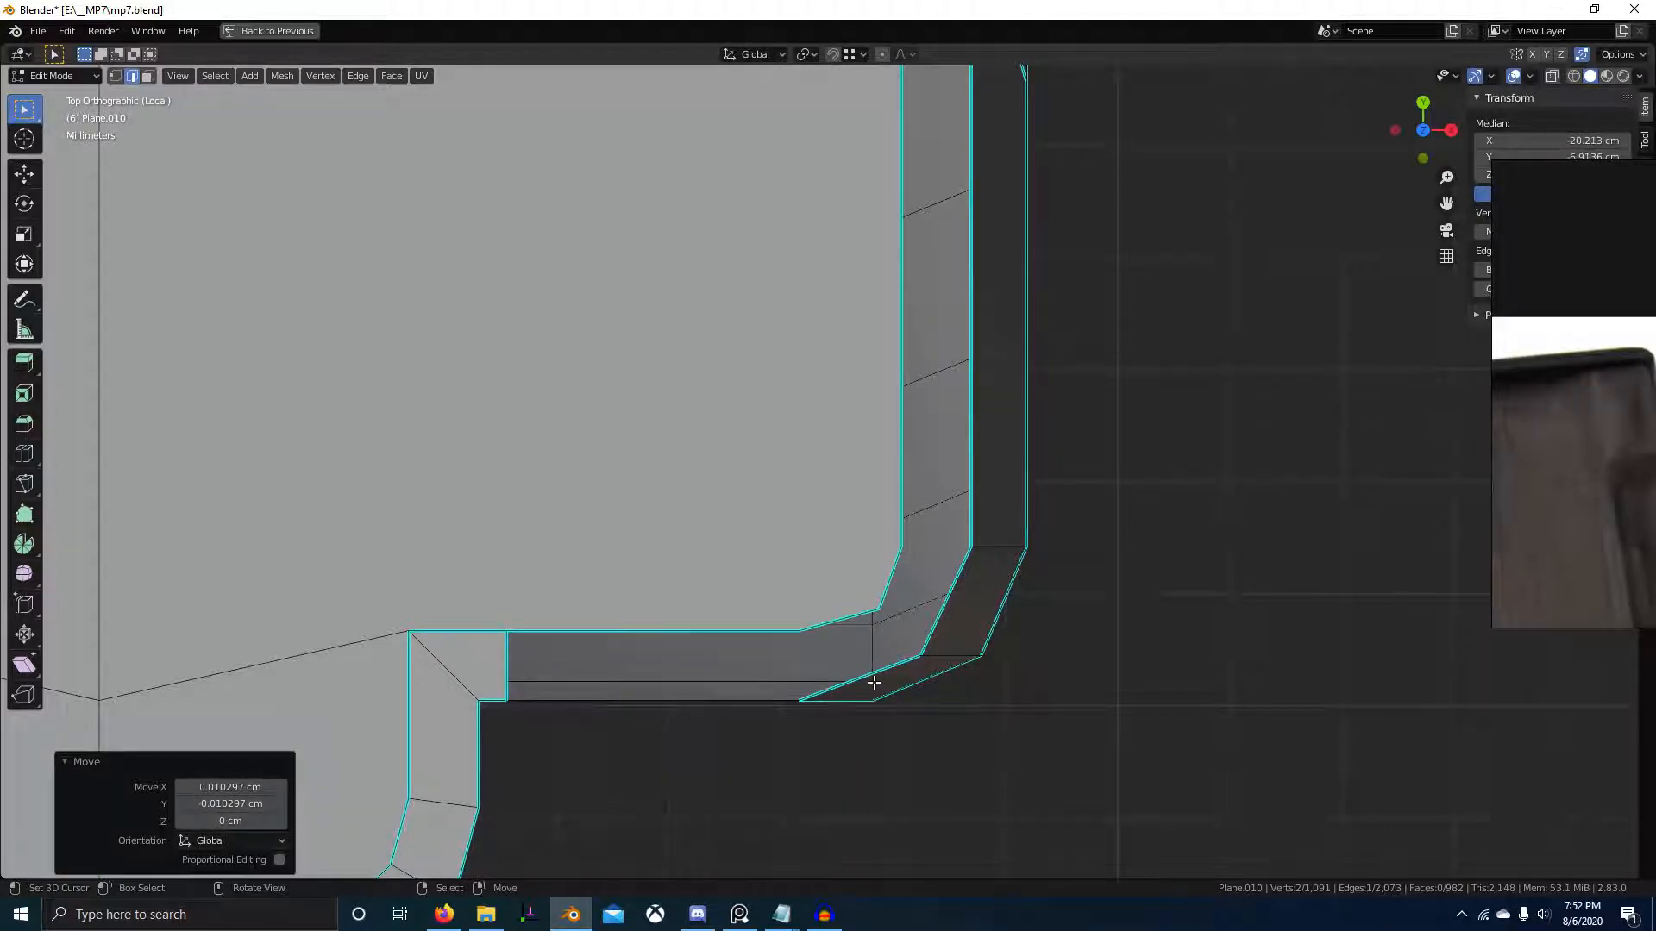
# - Move the inner rear panel's top vertex 0.15326 cm along X and 0.02113 cm along Z onto the inner wall's end and merge them
pyautogui.moveTo(883, 656); pyautogui.dragTo(1004, 694, button='middle')
pyautogui.keyDown('shift'); pyautogui.moveTo(1056, 643); pyautogui.dragTo(996, 668, button='middle'); pyautogui.keyUp('shift')
pyautogui.scroll(3, 966, 639)
pyautogui.moveTo(927, 608); pyautogui.dragTo(878, 621, button='middle')
pyautogui.press('1')
pyautogui.press('g')
pyautogui.keyDown('ctrl'); pyautogui.click(814, 514); pyautogui.keyUp('ctrl')
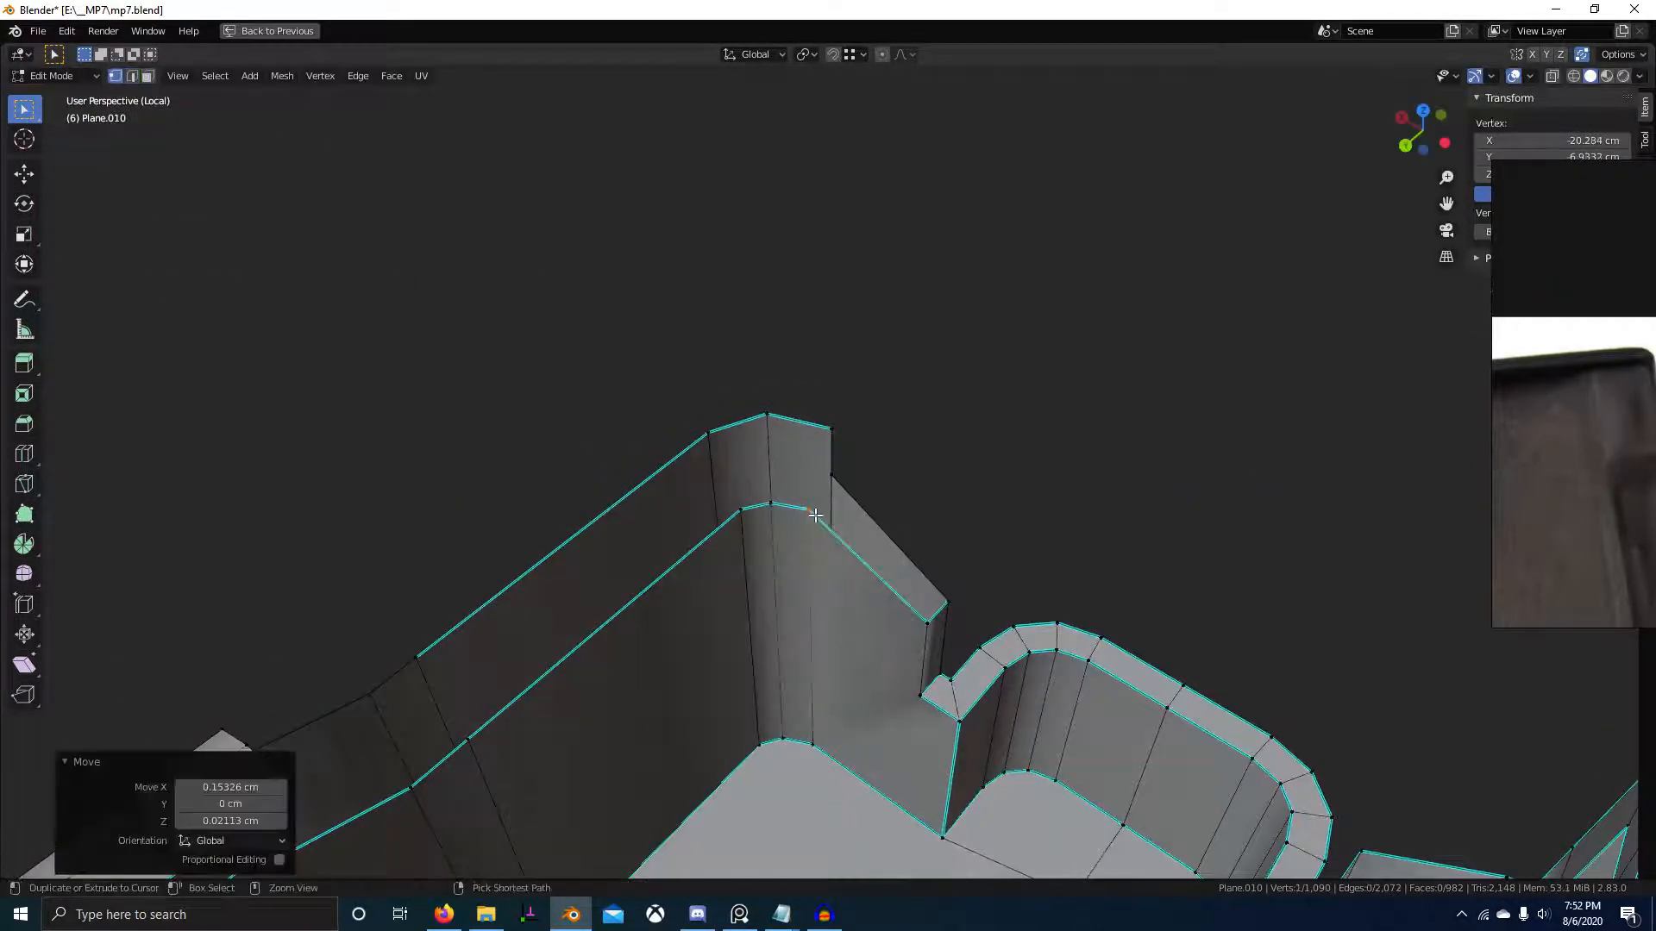
# - Flatten the inner side wall's top vertices with a Z scale of 0 and move them level with the corner's end vertex
pyautogui.rightClick(810, 513)
pyautogui.keyDown('ctrl'); pyautogui.click(837, 478); pyautogui.keyUp('ctrl')
pyautogui.scroll(-2, 832, 517)
pyautogui.moveTo(824, 642); pyautogui.dragTo(745, 593, button='middle')
pyautogui.click(826, 501)
pyautogui.keyDown('ctrl'); pyautogui.click(493, 541); pyautogui.keyUp('ctrl')
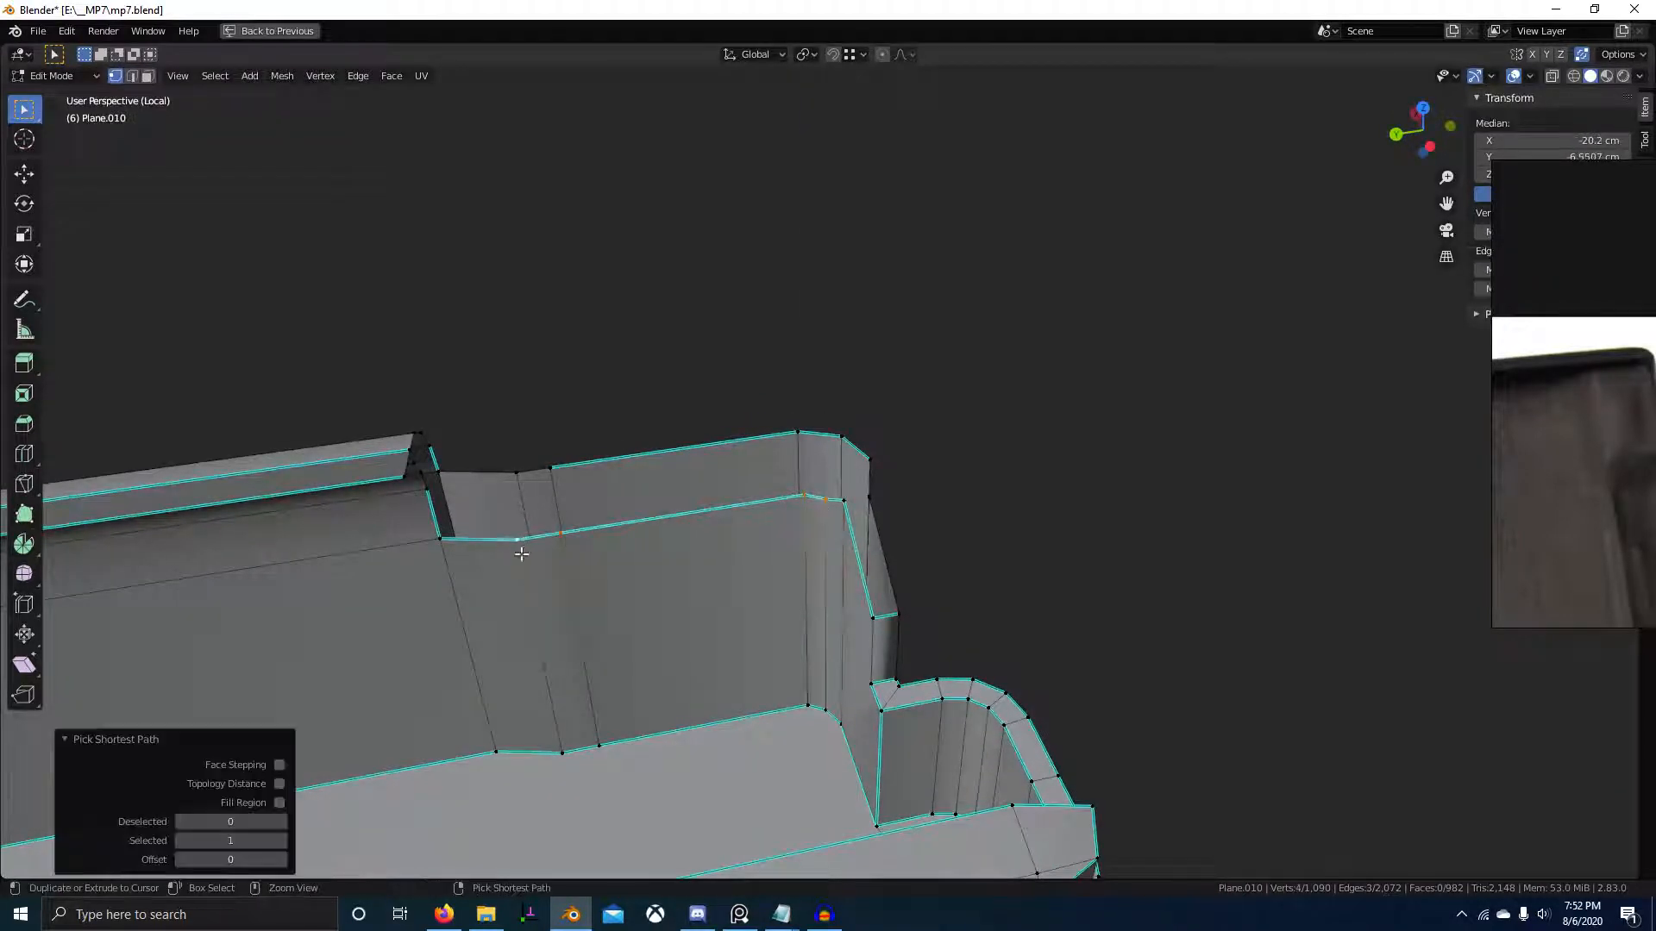
pyautogui.moveTo(493, 542); pyautogui.dragTo(457, 528, button='middle')
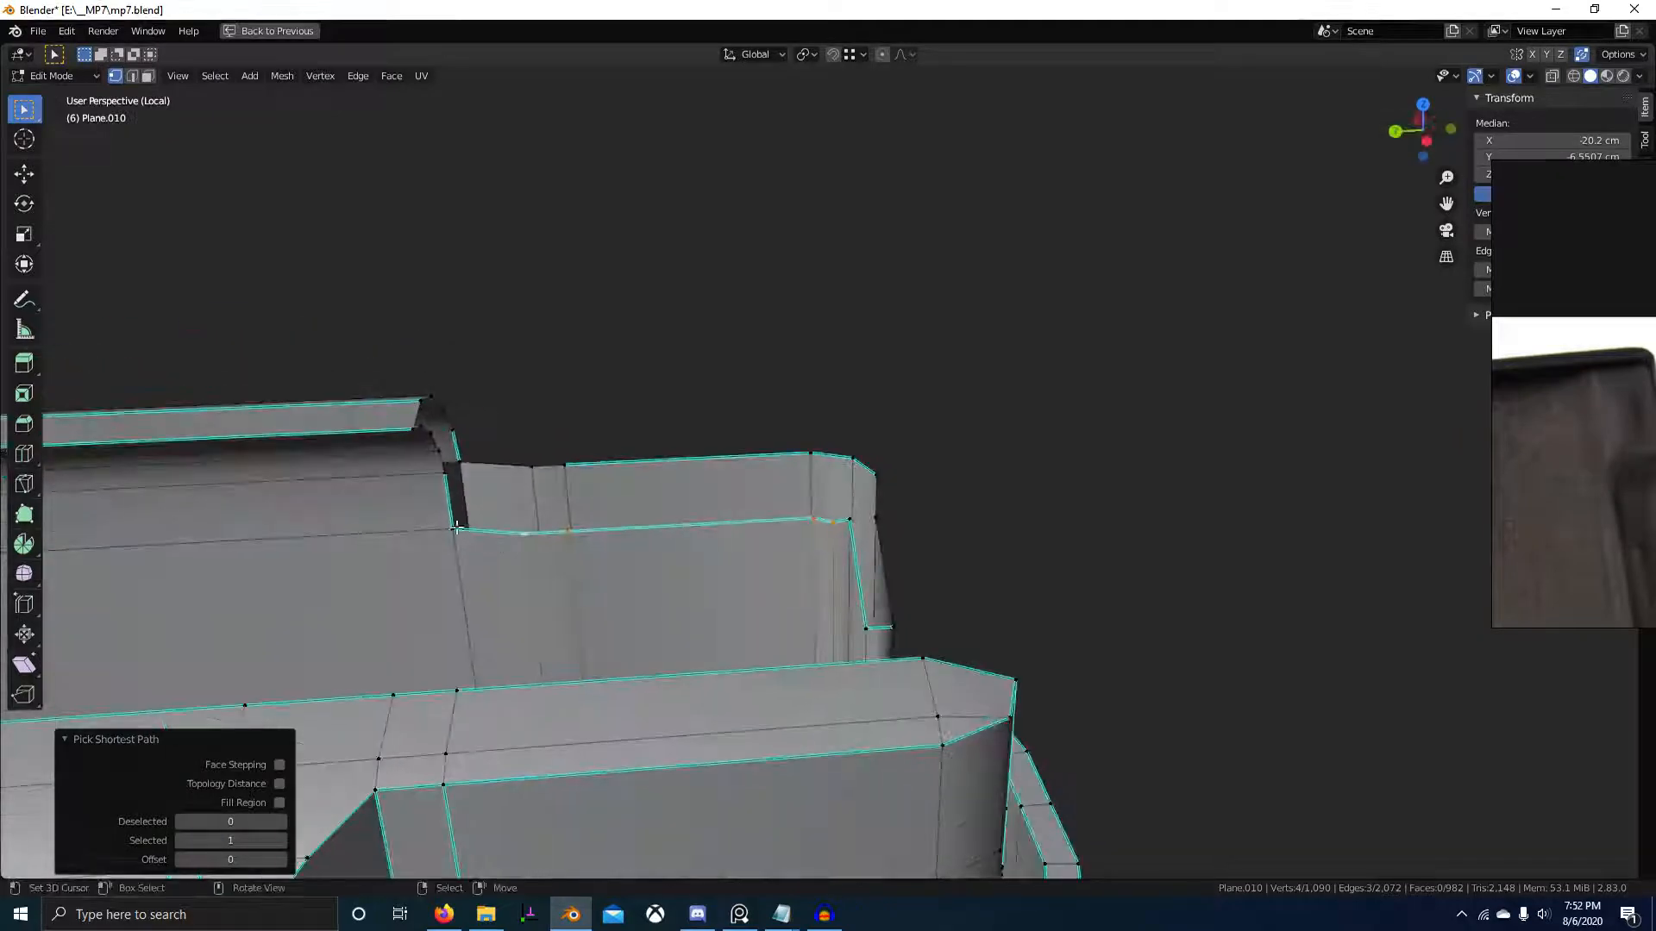
pyautogui.press('s')
pyautogui.press('z')
pyautogui.press('Return')
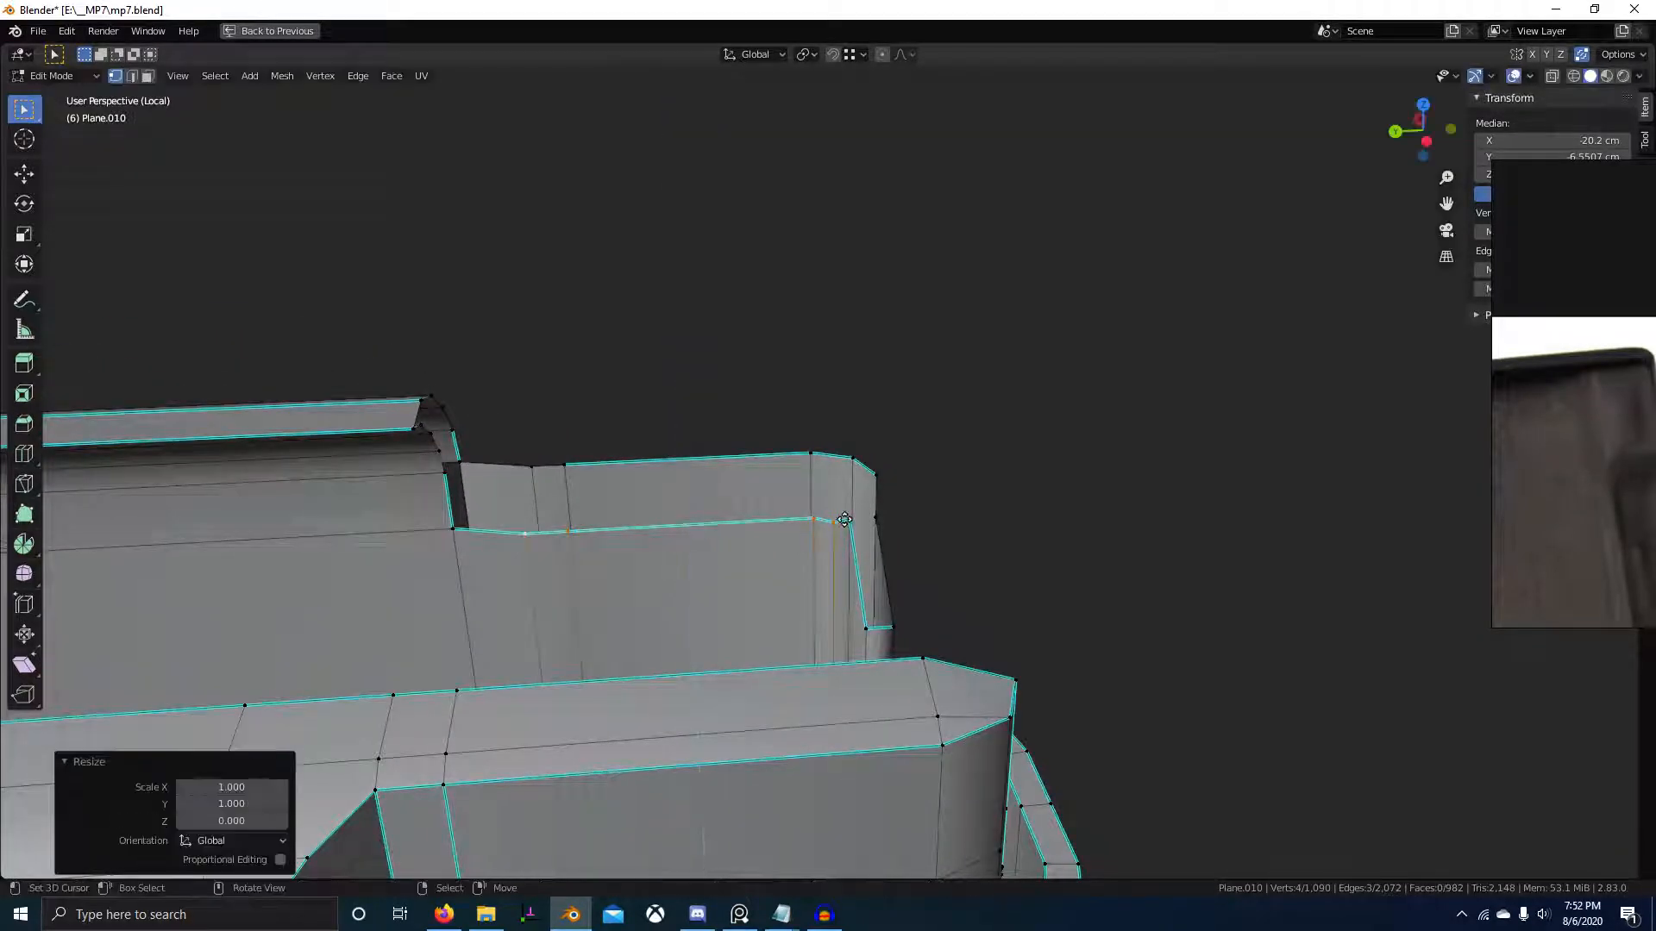
pyautogui.click(844, 520)
pyautogui.moveTo(844, 520); pyautogui.dragTo(851, 593, button='middle')
pyautogui.hotkey('alt', 'a')
# - Reposition the vertex on the outer corner wall's rear edge along Z at the top of the sloped panel
pyautogui.scroll(3, 851, 593)
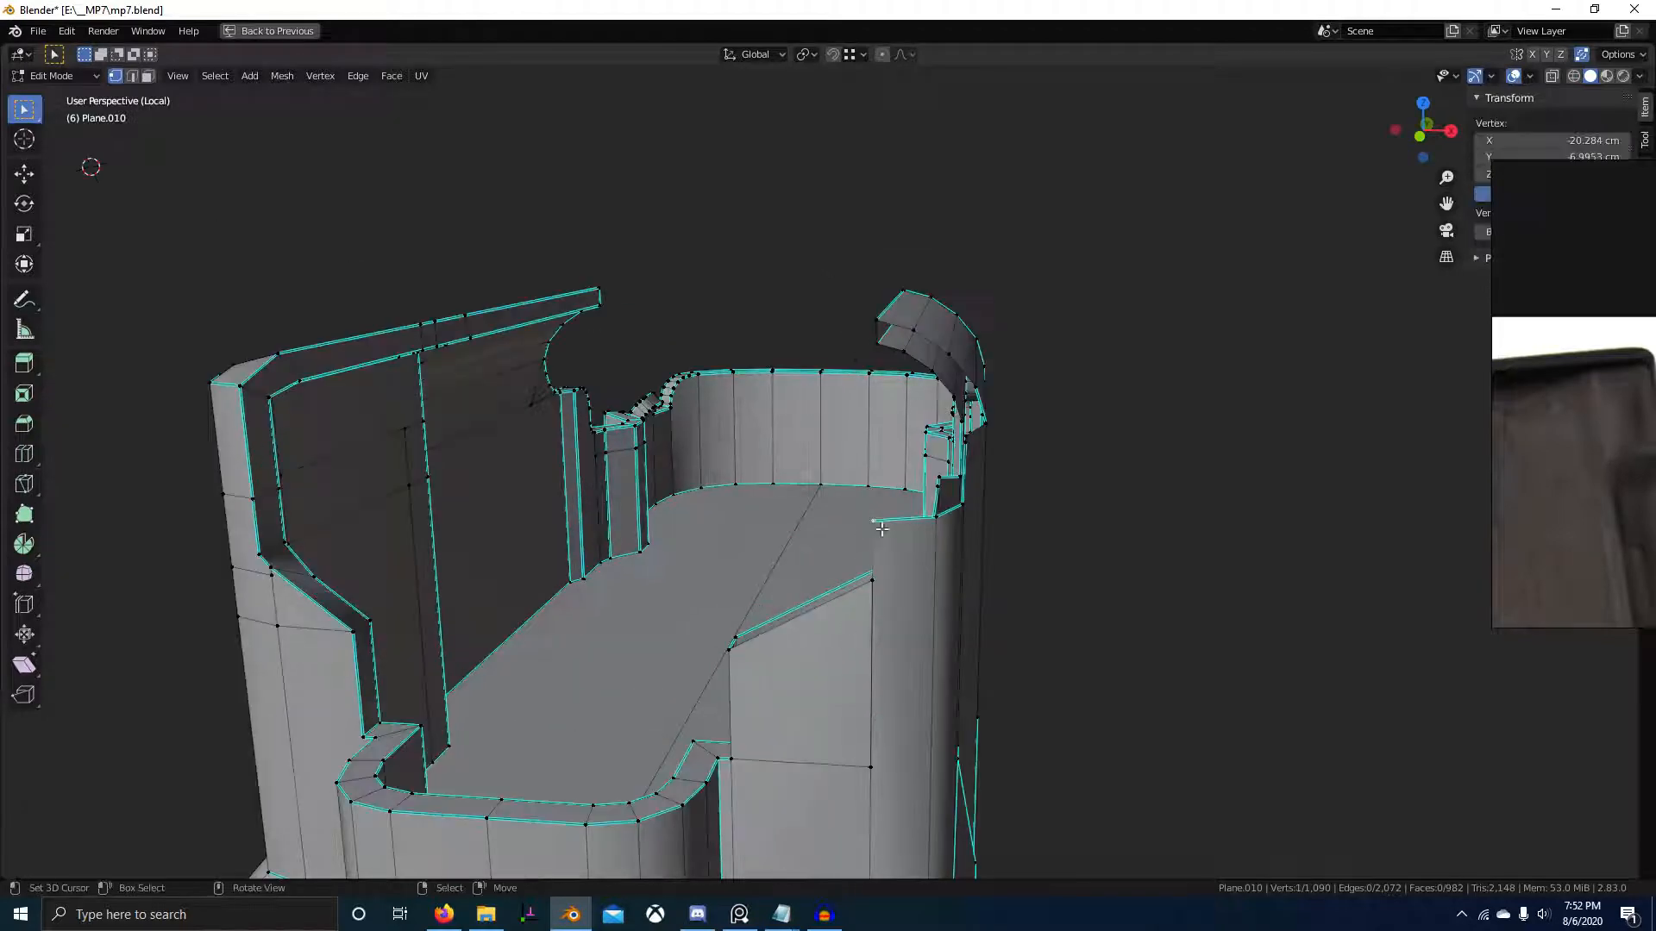
pyautogui.press('w')
pyautogui.click(865, 369)
pyautogui.rightClick(875, 657)
pyautogui.press('g')
pyautogui.press('z')
pyautogui.click(874, 595)
# - Fill a face between the inner and outer sloped top edges of the rear panel
pyautogui.moveTo(876, 604); pyautogui.dragTo(1048, 732, button='middle')
pyautogui.scroll(3, 969, 705)
pyautogui.press('2')
pyautogui.rightClick(919, 658)
pyautogui.keyDown('shift'); pyautogui.rightClick(895, 624); pyautogui.keyUp('shift')
pyautogui.scroll(-8, 922, 716)
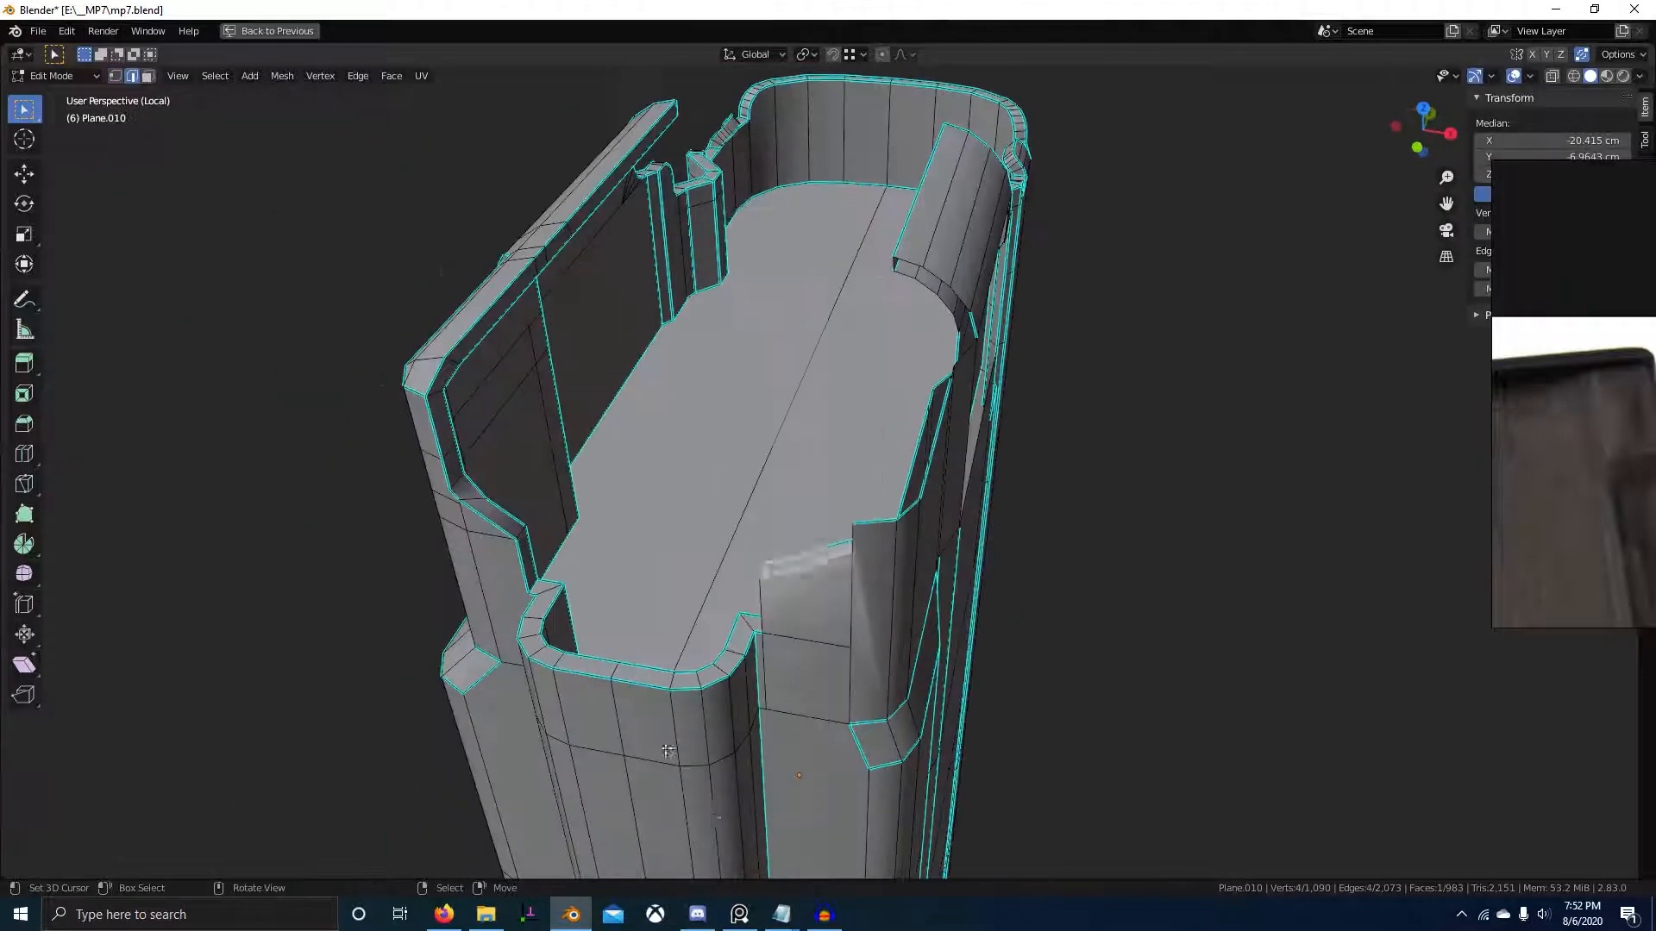
# - Return to Object Mode and set the magazine body to Shade Flat
pyautogui.press('Tab')
pyautogui.press('w')
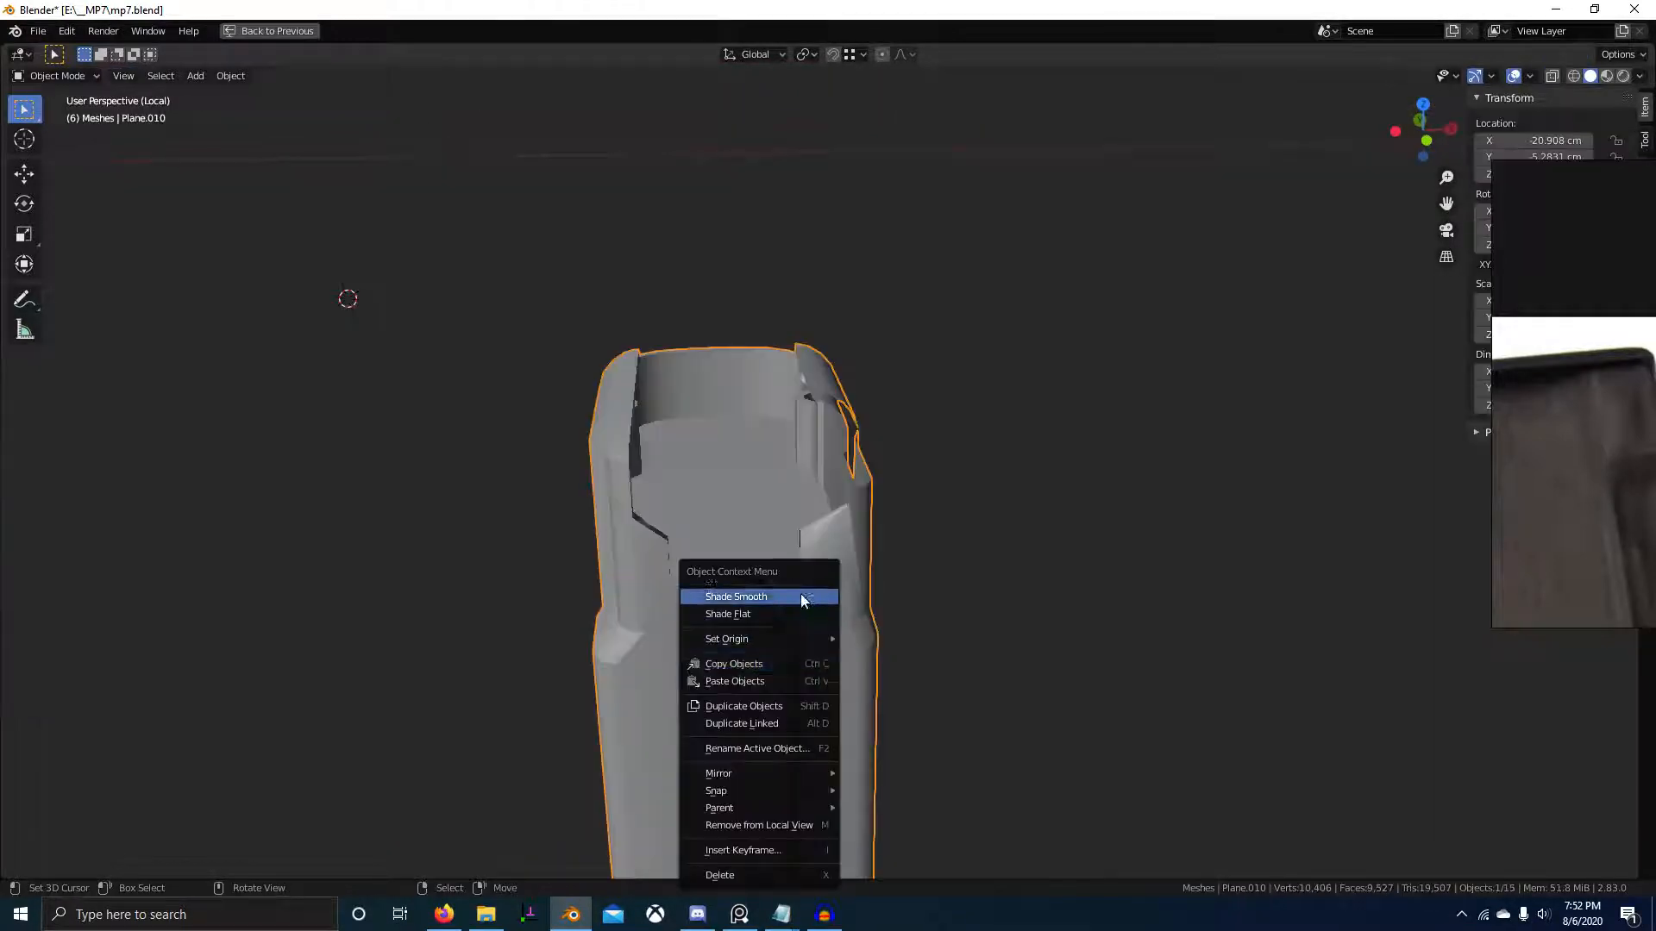
pyautogui.click(800, 614)
# - Reopen the magazine body for editing, select the whole mesh and recalculate its normals to point outward
pyautogui.press('Tab')
pyautogui.scroll(5, 828, 615)
pyautogui.press('a')
pyautogui.moveTo(839, 612); pyautogui.dragTo(642, 627, button='middle')
pyautogui.hotkey('shift', 'n')
pyautogui.scroll(2, 798, 647)
pyautogui.moveTo(799, 646); pyautogui.dragTo(835, 643, button='middle')
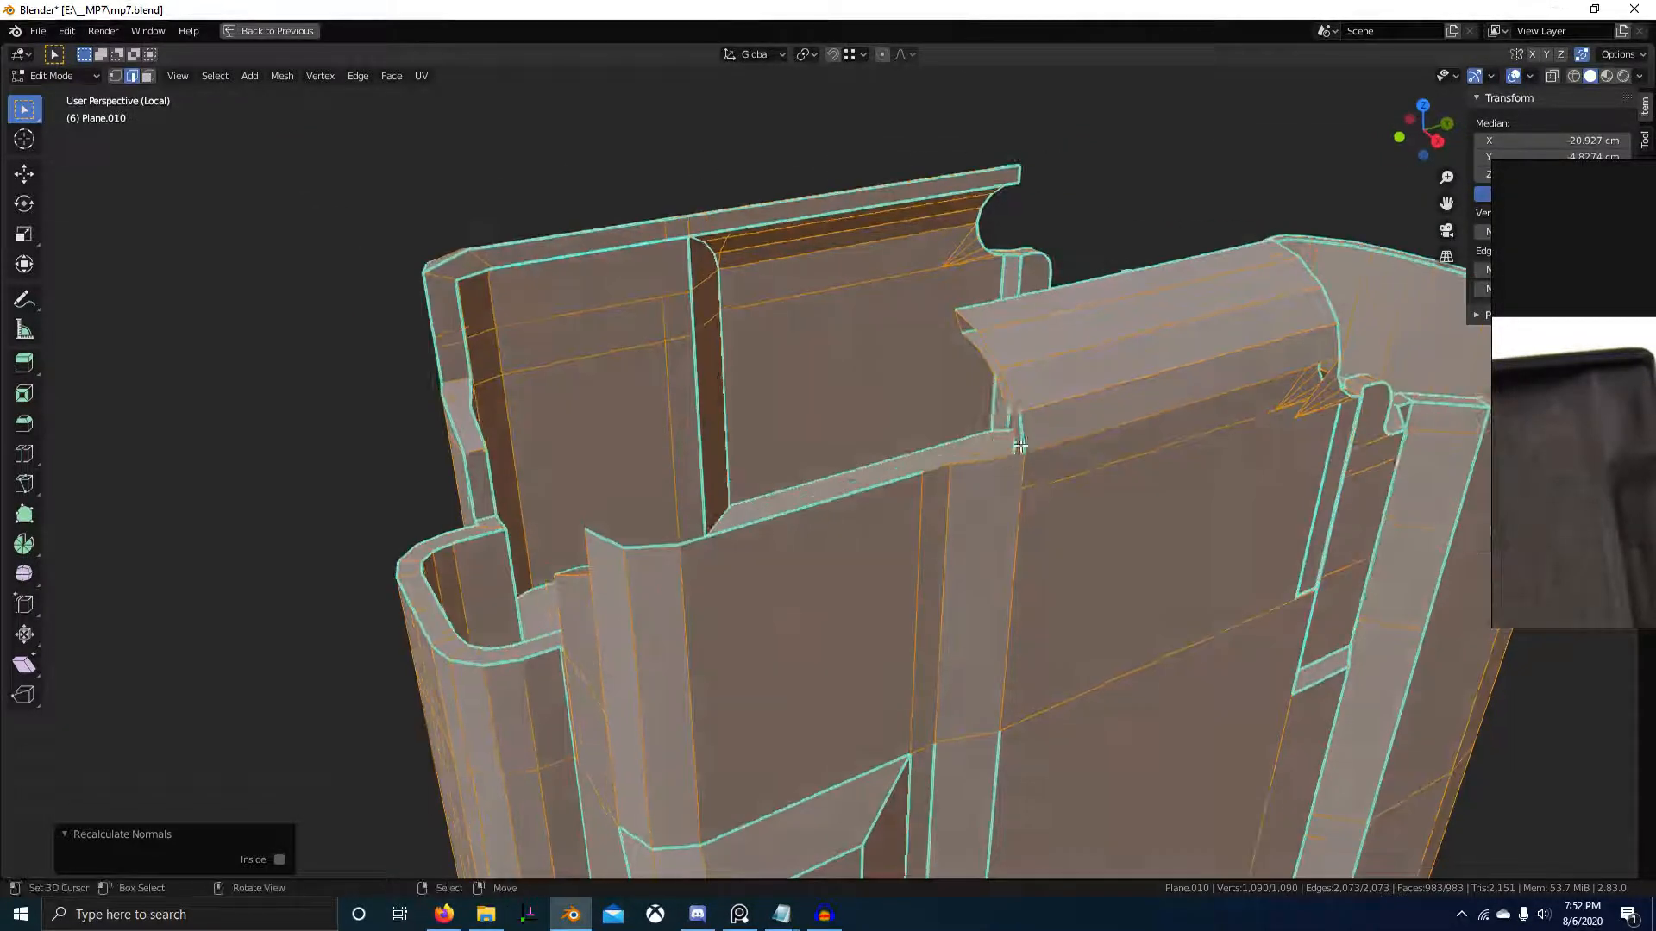
# - Duplicate the outer and inner top edges of the magazine's rear side wall about 0.99 cm upward along Z
pyautogui.rightClick(1026, 444)
pyautogui.moveTo(1025, 444); pyautogui.dragTo(654, 781, button='middle')
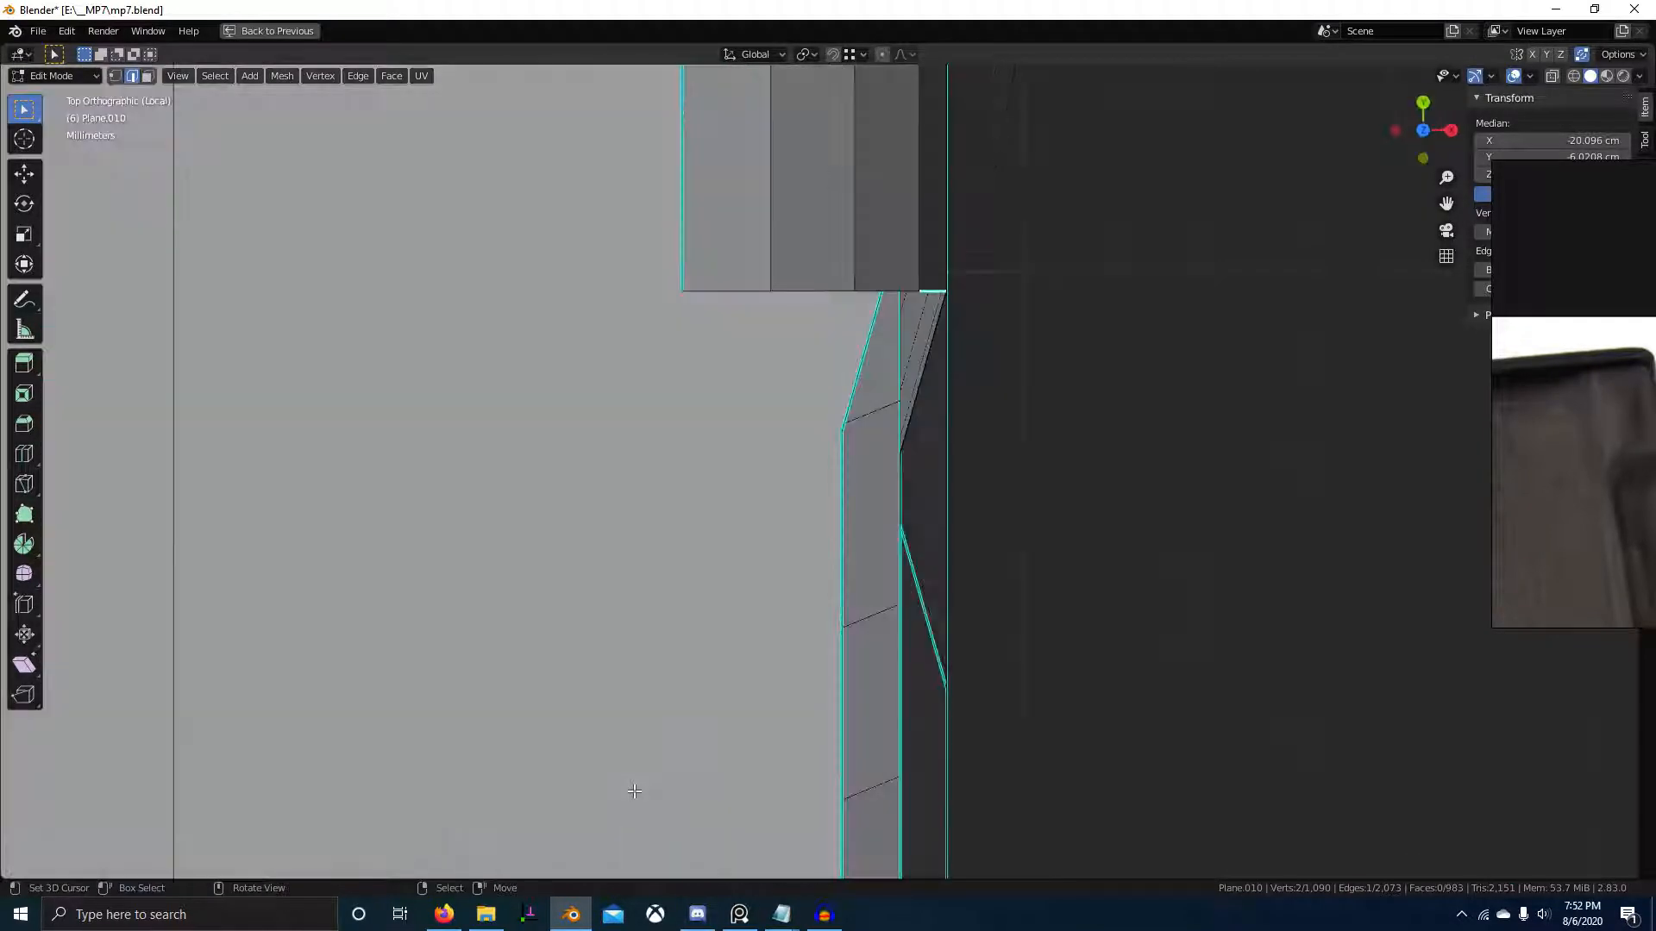
pyautogui.moveTo(924, 286); pyautogui.dragTo(888, 459, button='middle')
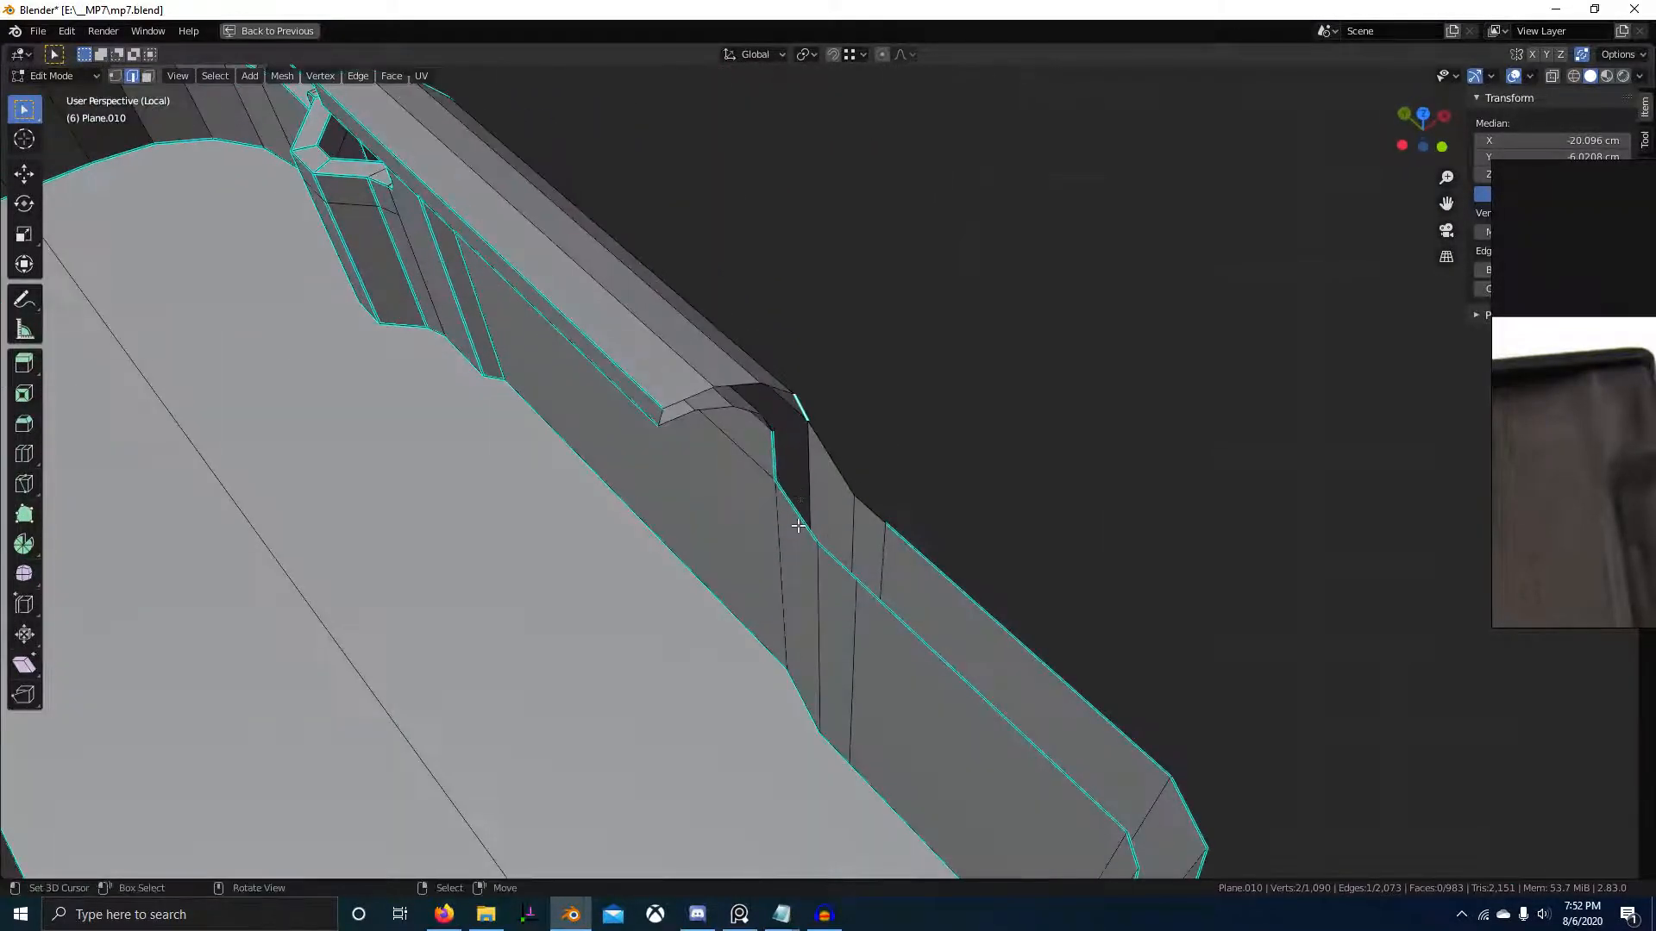
pyautogui.moveTo(798, 525); pyautogui.dragTo(872, 575, button='middle')
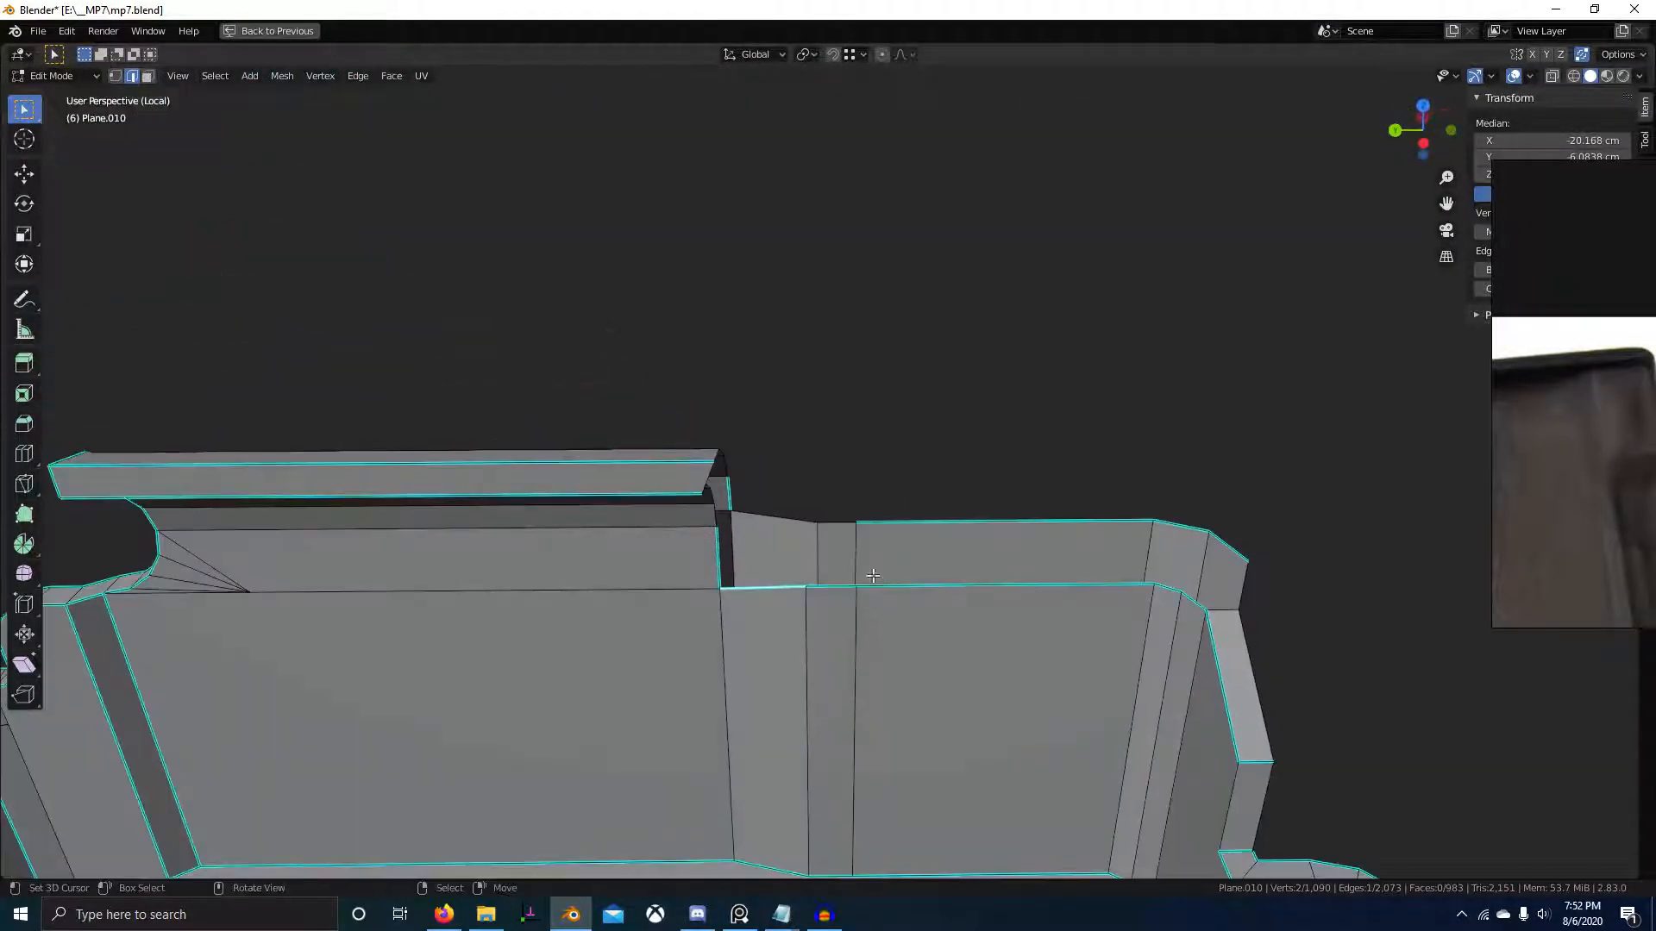
pyautogui.keyDown('ctrl'); pyautogui.click(1140, 523); pyautogui.keyUp('ctrl')
pyautogui.moveTo(1141, 523); pyautogui.dragTo(619, 671, button='middle')
pyautogui.moveTo(674, 618); pyautogui.dragTo(680, 669, button='middle')
pyautogui.rightClick(899, 532)
pyautogui.keyDown('ctrl'); pyautogui.rightClick(759, 604); pyautogui.keyUp('ctrl')
pyautogui.moveTo(755, 606); pyautogui.dragTo(880, 639, button='middle')
pyautogui.moveTo(807, 532); pyautogui.dragTo(923, 508, button='middle')
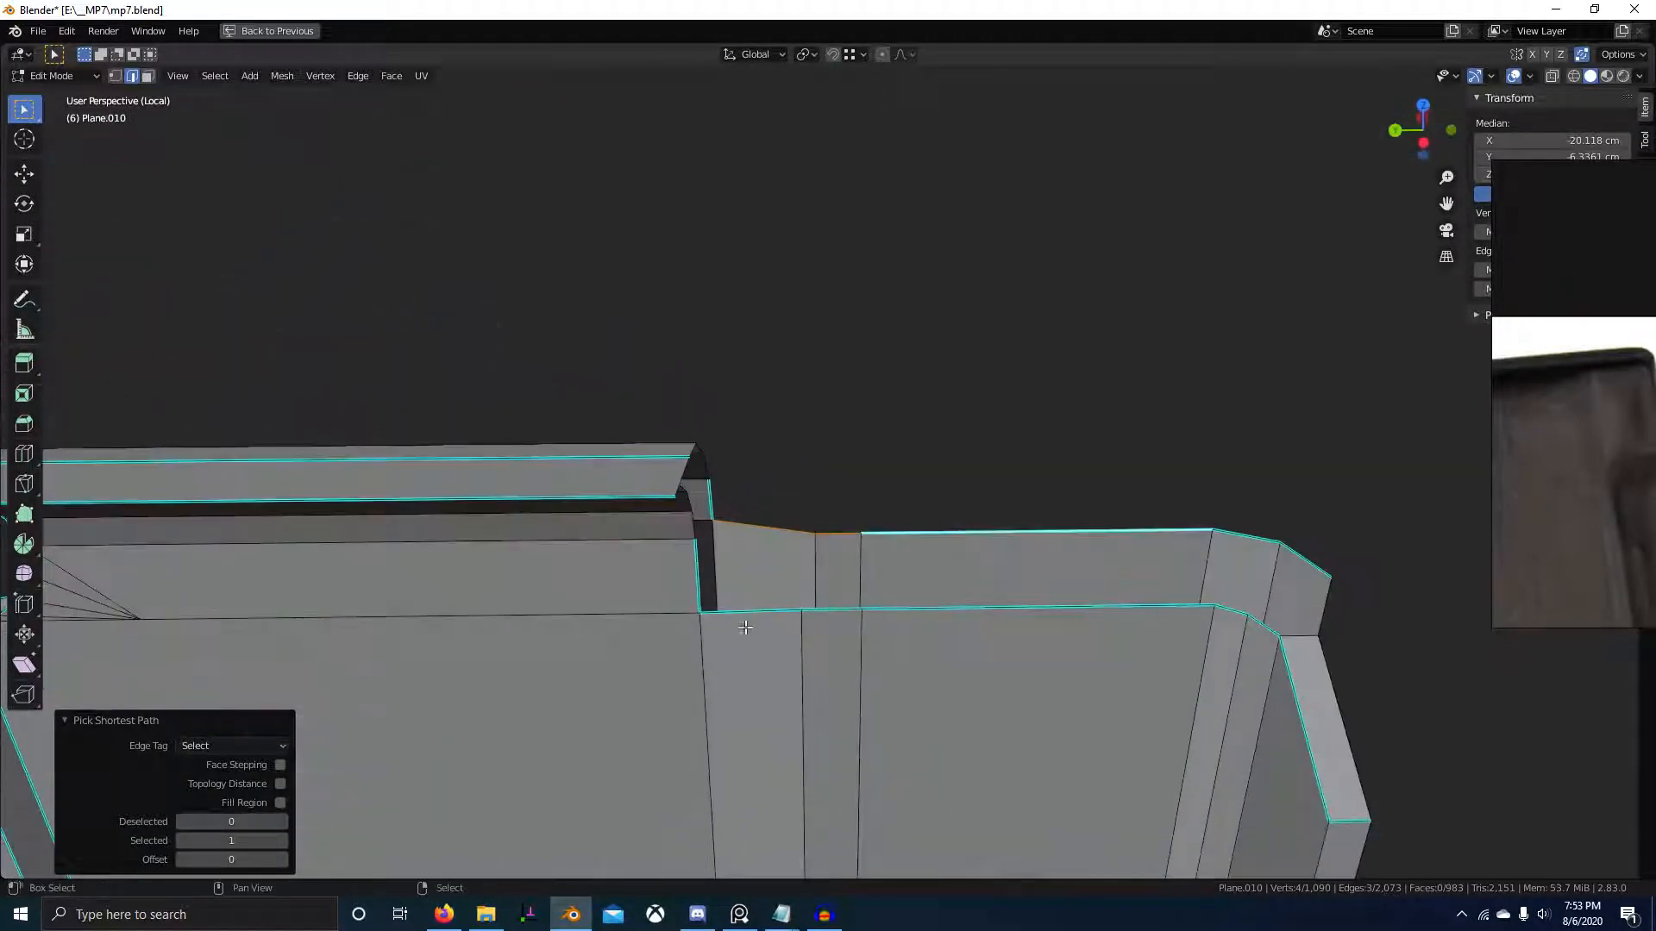
pyautogui.keyDown('shift'); pyautogui.rightClick(1065, 621); pyautogui.keyUp('shift')
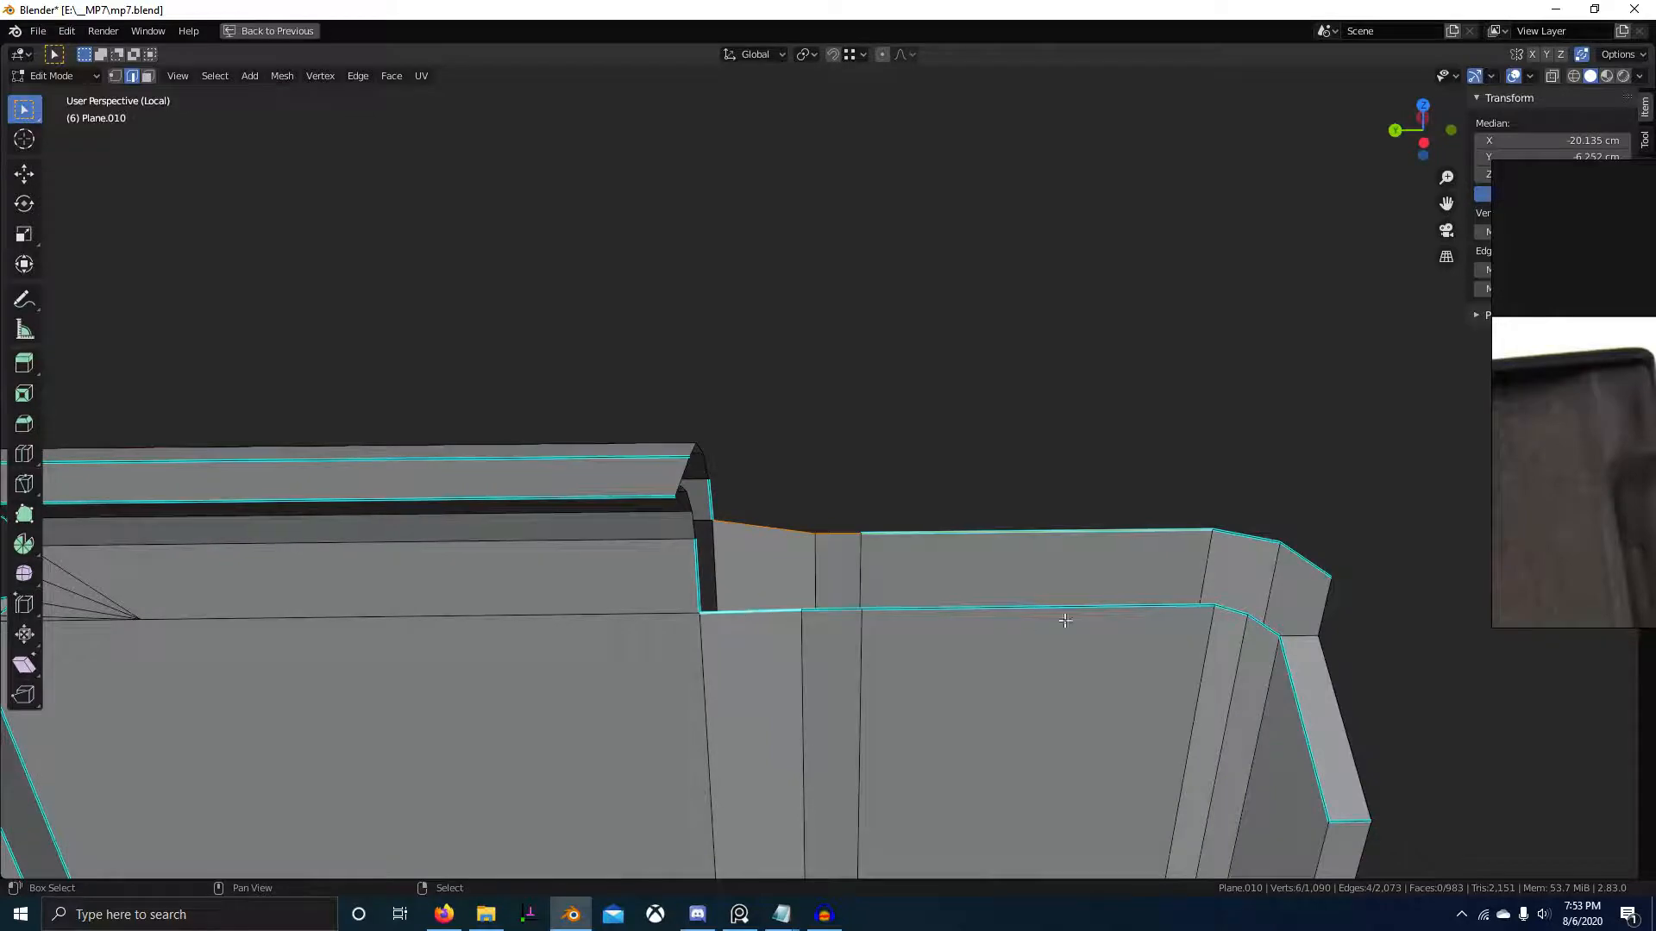
pyautogui.keyDown('ctrl'); pyautogui.rightClick(1179, 608); pyautogui.keyUp('ctrl')
pyautogui.moveTo(1180, 607); pyautogui.dragTo(936, 668, button='middle')
pyautogui.hotkey('shift', 'd')
pyautogui.press('z')
pyautogui.click(954, 354)
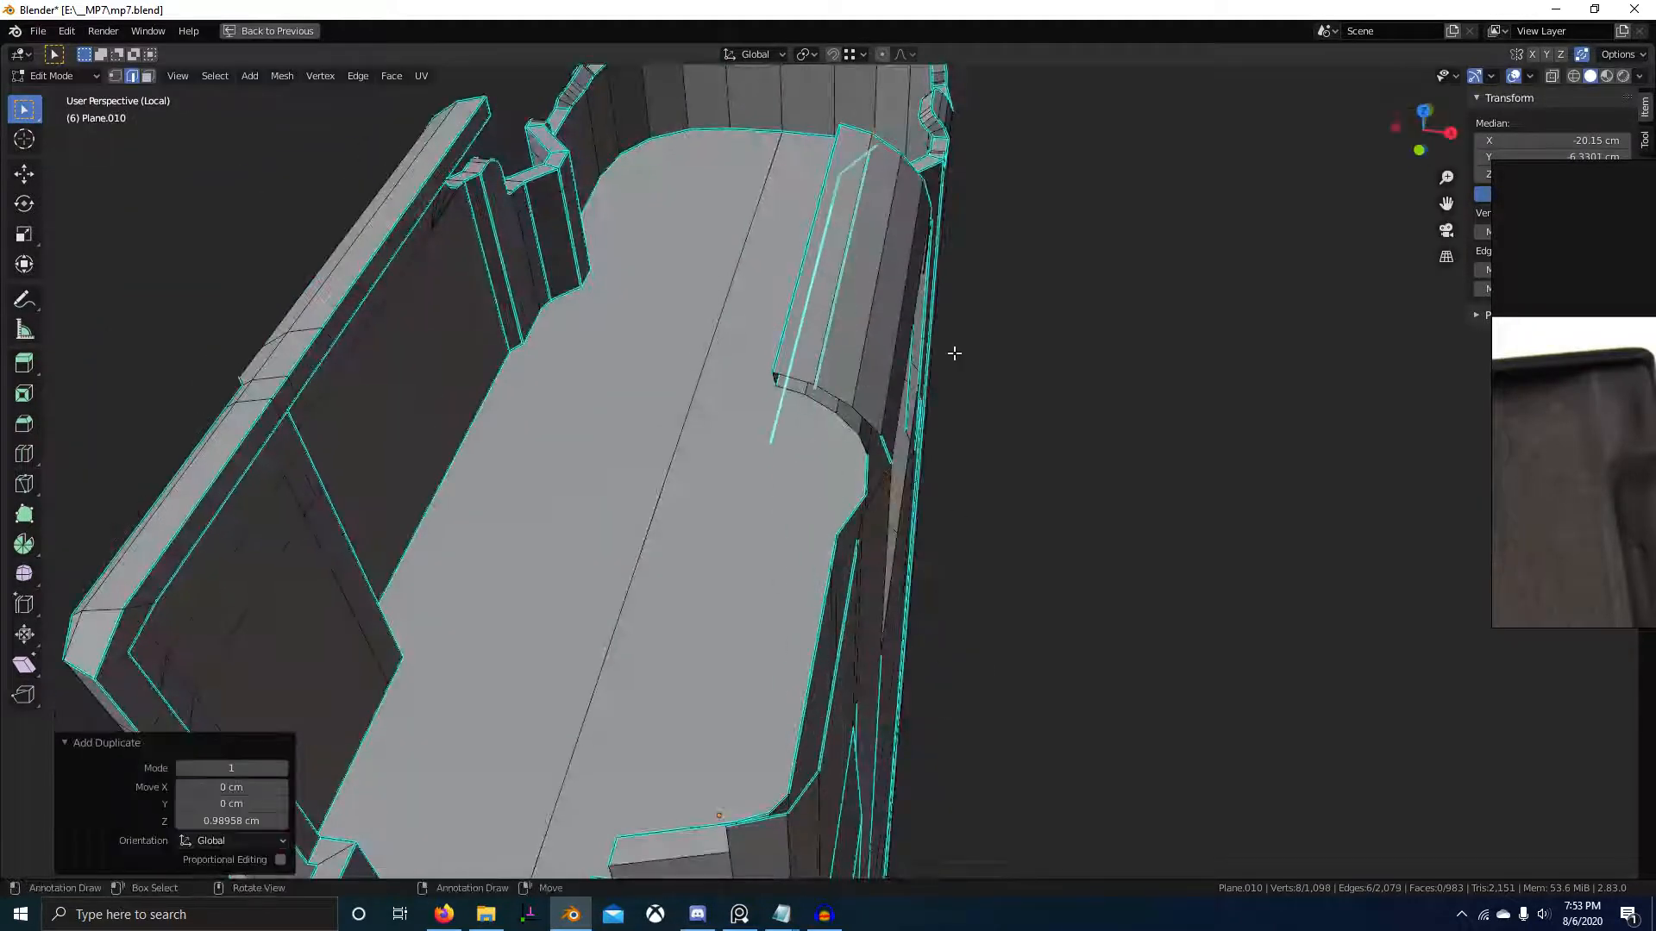
# - Scale the duplicated edge lines along Z to level them
pyautogui.moveTo(954, 353); pyautogui.dragTo(935, 468, button='middle')
pyautogui.press('s')
pyautogui.press('z')
pyautogui.press('Return')
pyautogui.scroll(3, 891, 557)
pyautogui.scroll(-2, 937, 648)
pyautogui.press('Tab')
pyautogui.press('Tab')
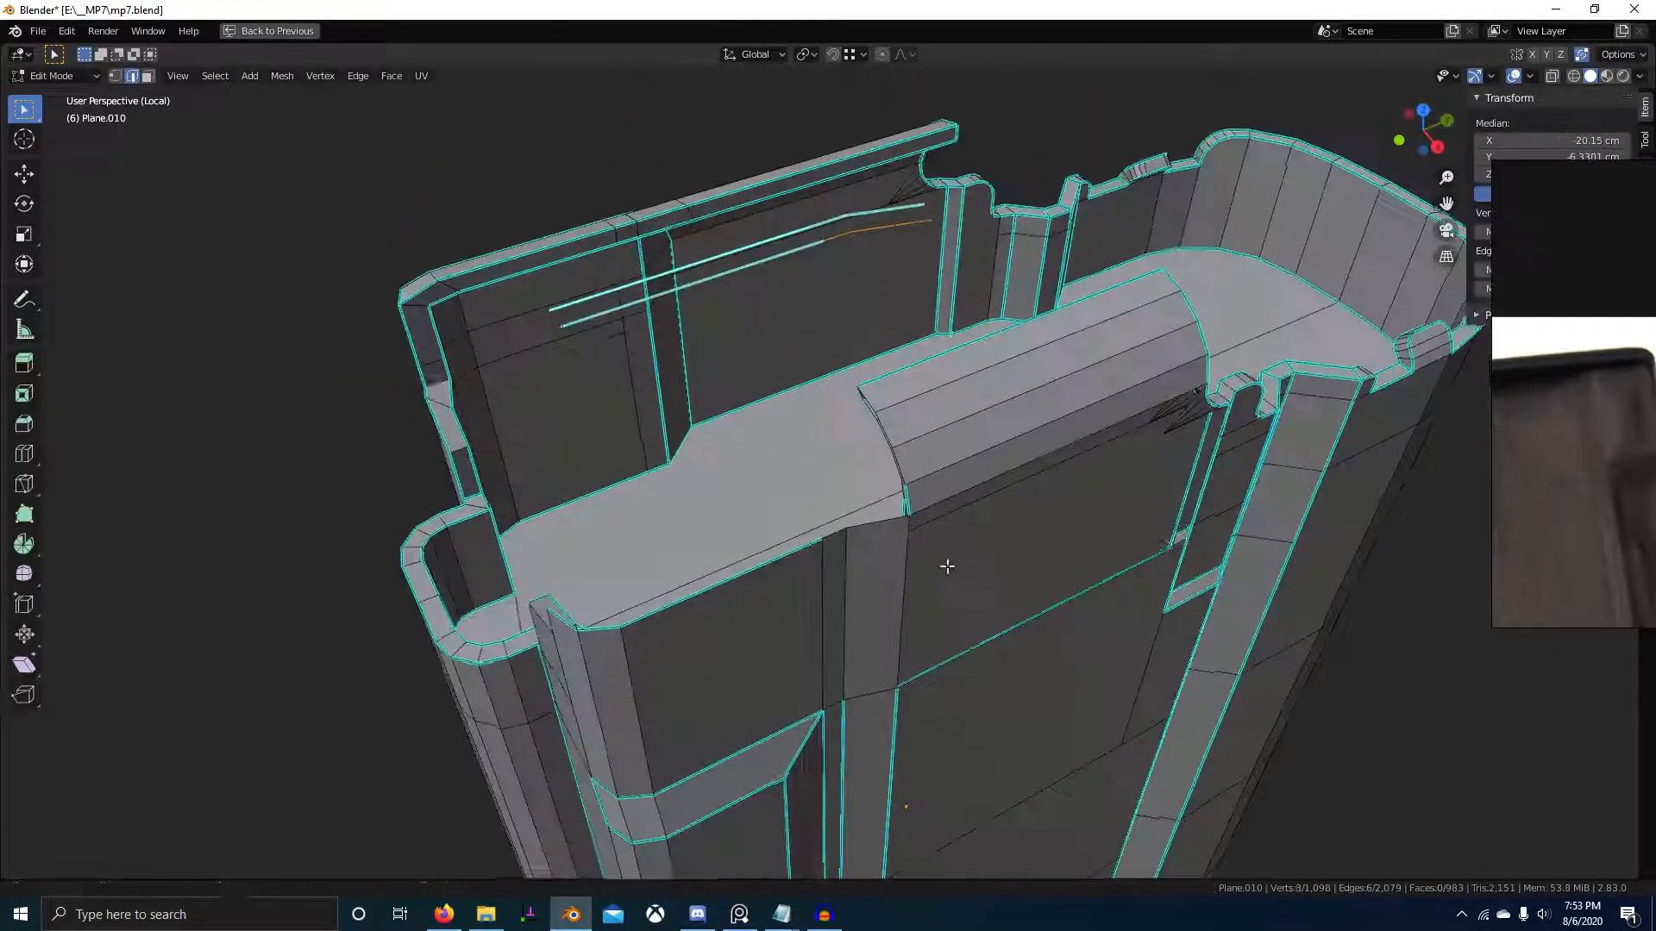
# - Extrude the curved feed lip's rear edge arc backward along Y in three successive segments to the rear corner
pyautogui.scroll(3, 903, 537)
pyautogui.keyDown('ctrl'); pyautogui.rightClick(757, 386); pyautogui.keyUp('ctrl')
pyautogui.scroll(-4, 887, 617)
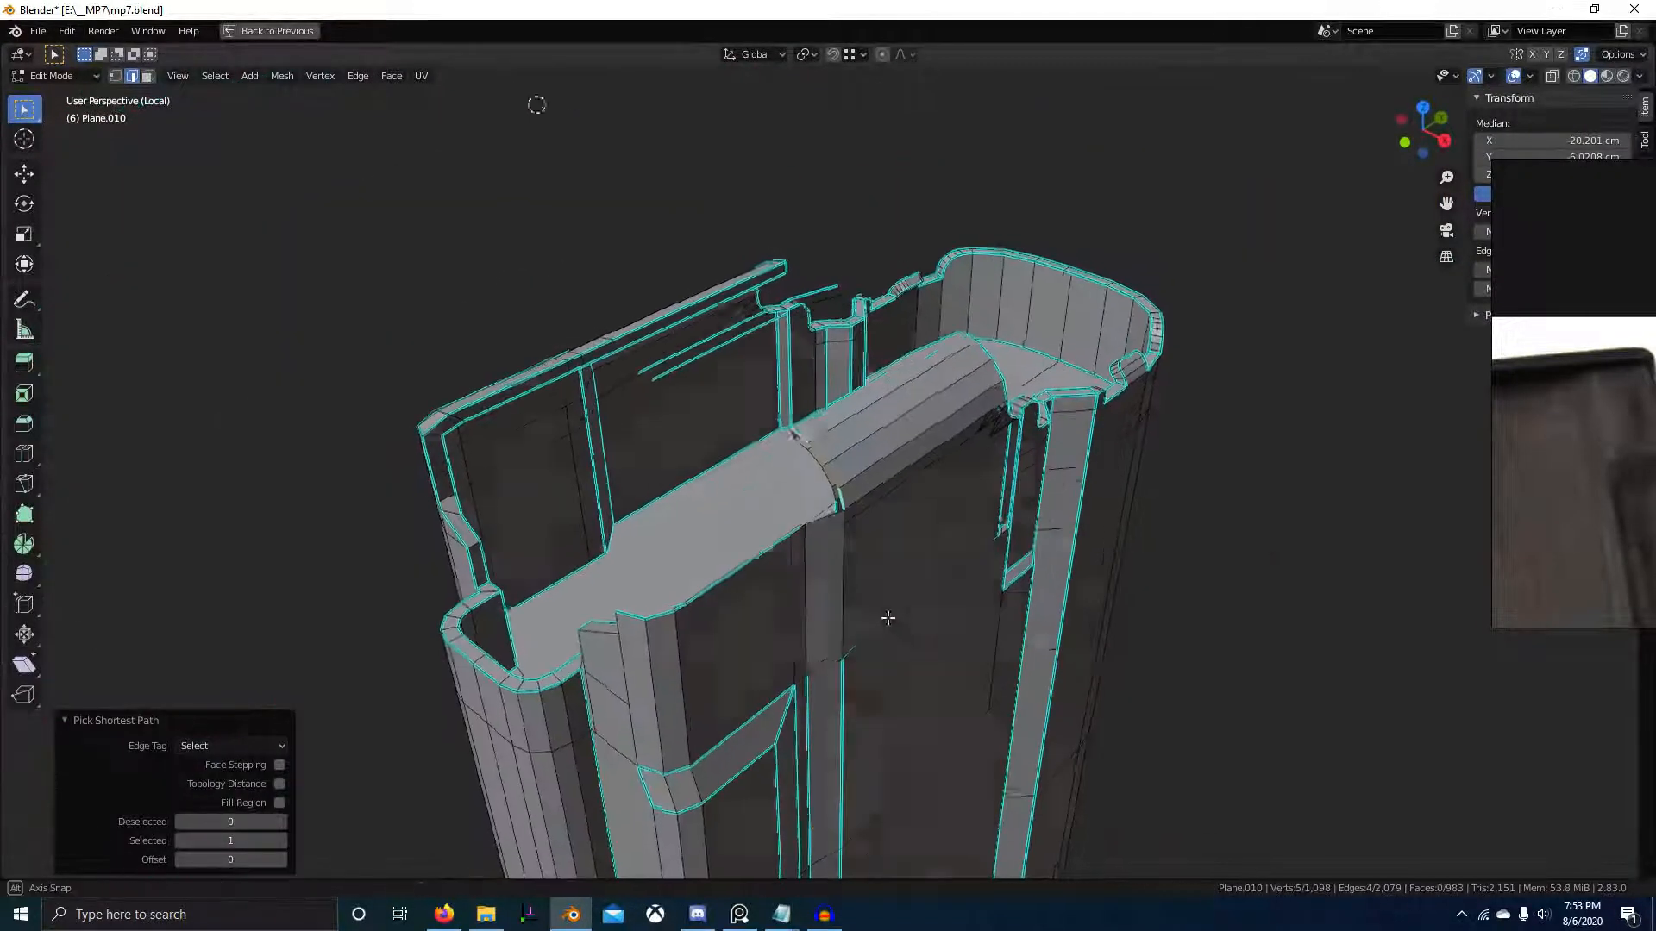
pyautogui.moveTo(888, 618); pyautogui.dragTo(736, 602, button='middle')
pyautogui.scroll(4, 782, 575)
pyautogui.press('e')
pyautogui.press('y')
pyautogui.click(764, 586)
pyautogui.press('e')
pyautogui.press('y')
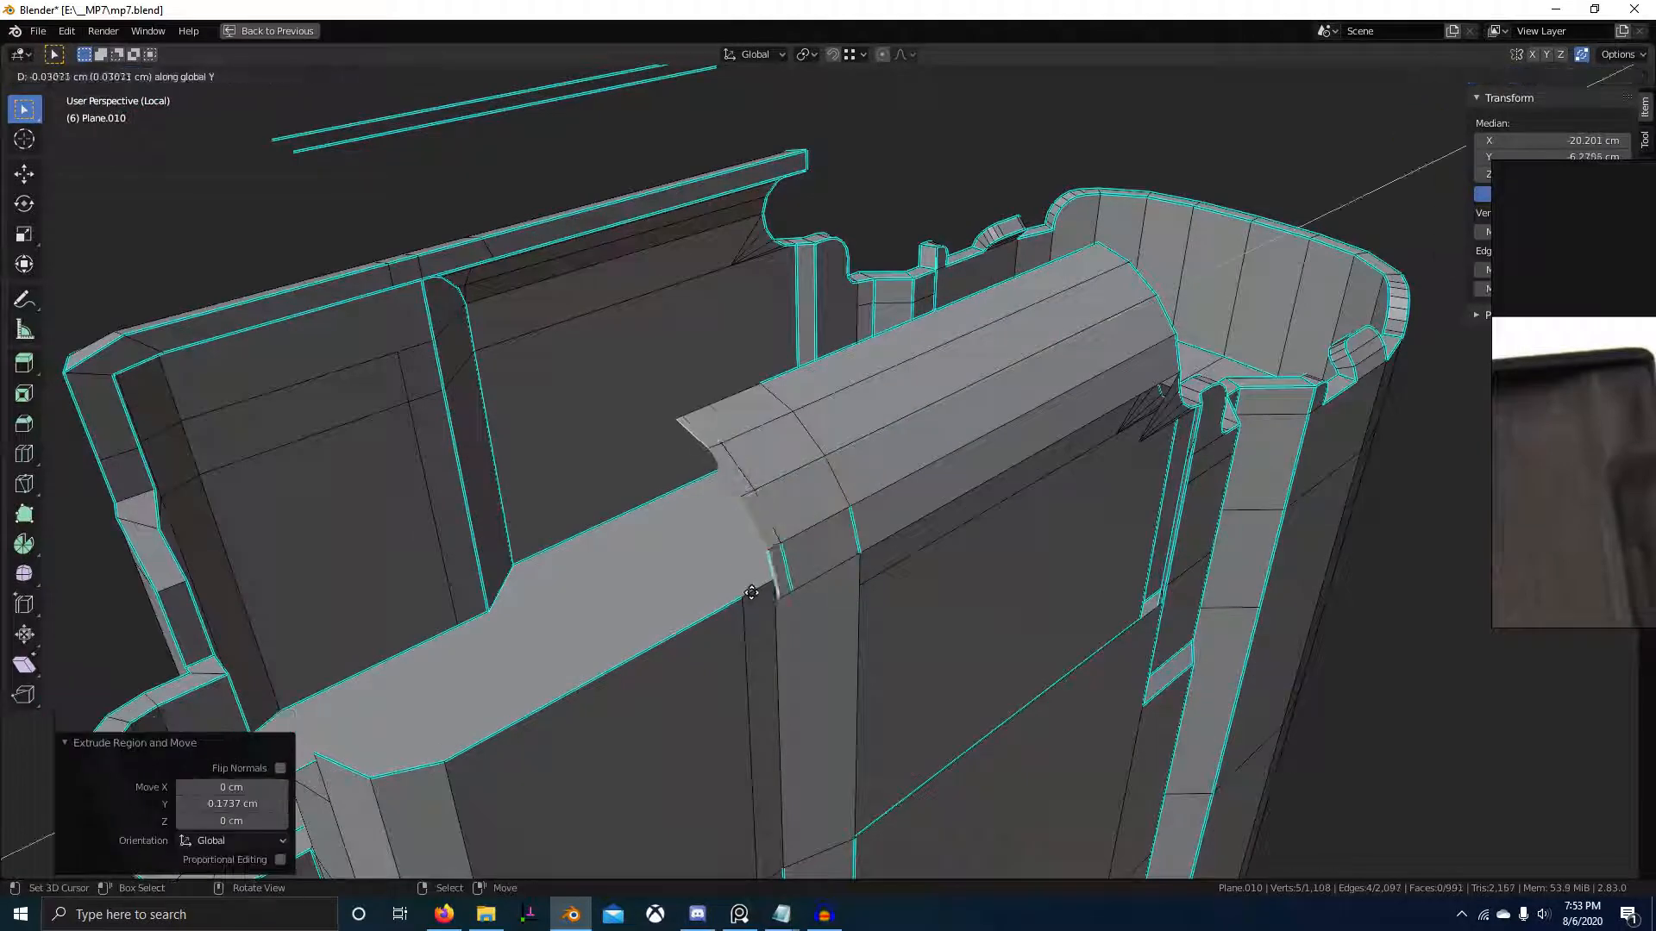
pyautogui.press('e')
pyautogui.press('y')
pyautogui.click(458, 758)
# - Select the faces of the feed lip's new rearward extension
pyautogui.scroll(-3, 462, 757)
pyautogui.moveTo(466, 755); pyautogui.dragTo(804, 707, button='middle')
pyautogui.scroll(2, 830, 608)
pyautogui.moveTo(831, 608); pyautogui.dragTo(793, 572, button='middle')
pyautogui.press('Tab')
pyautogui.press('Tab')
pyautogui.rightClick(791, 573)
pyautogui.keyDown('shift'); pyautogui.rightClick(773, 542); pyautogui.keyUp('shift')
pyautogui.keyDown('shift'); pyautogui.rightClick(752, 505); pyautogui.keyUp('shift')
pyautogui.keyDown('shift'); pyautogui.rightClick(742, 491); pyautogui.keyUp('shift')
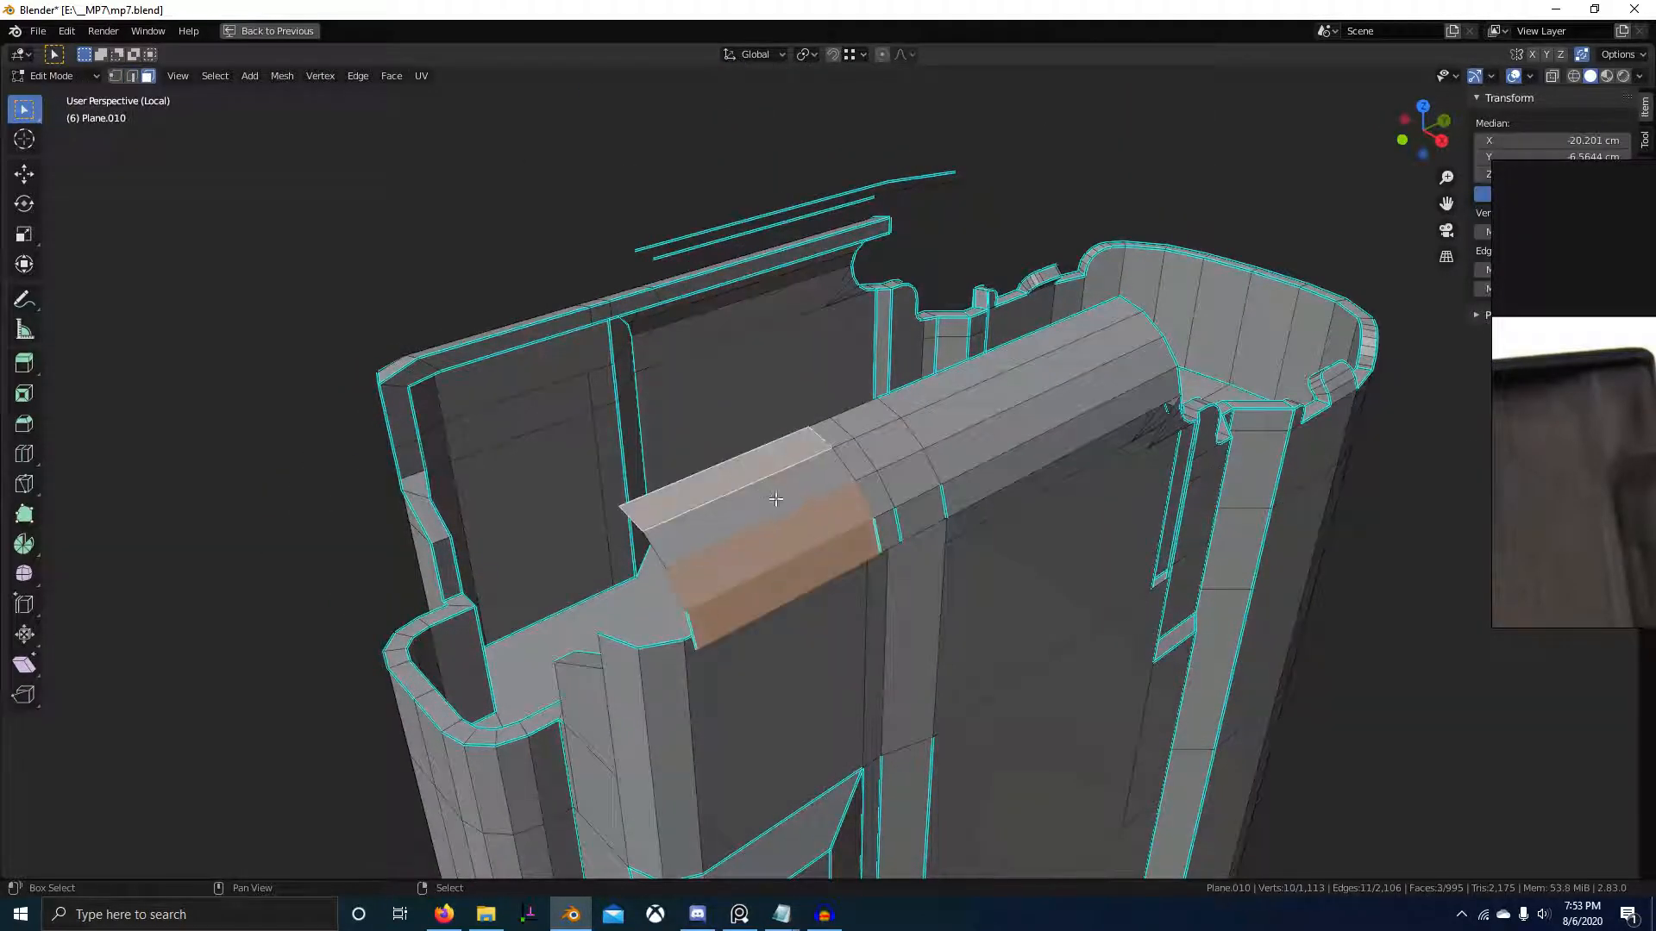
pyautogui.keyDown('shift'); pyautogui.rightClick(775, 499); pyautogui.keyUp('shift')
pyautogui.moveTo(775, 499); pyautogui.dragTo(862, 517, button='middle')
pyautogui.press('c')
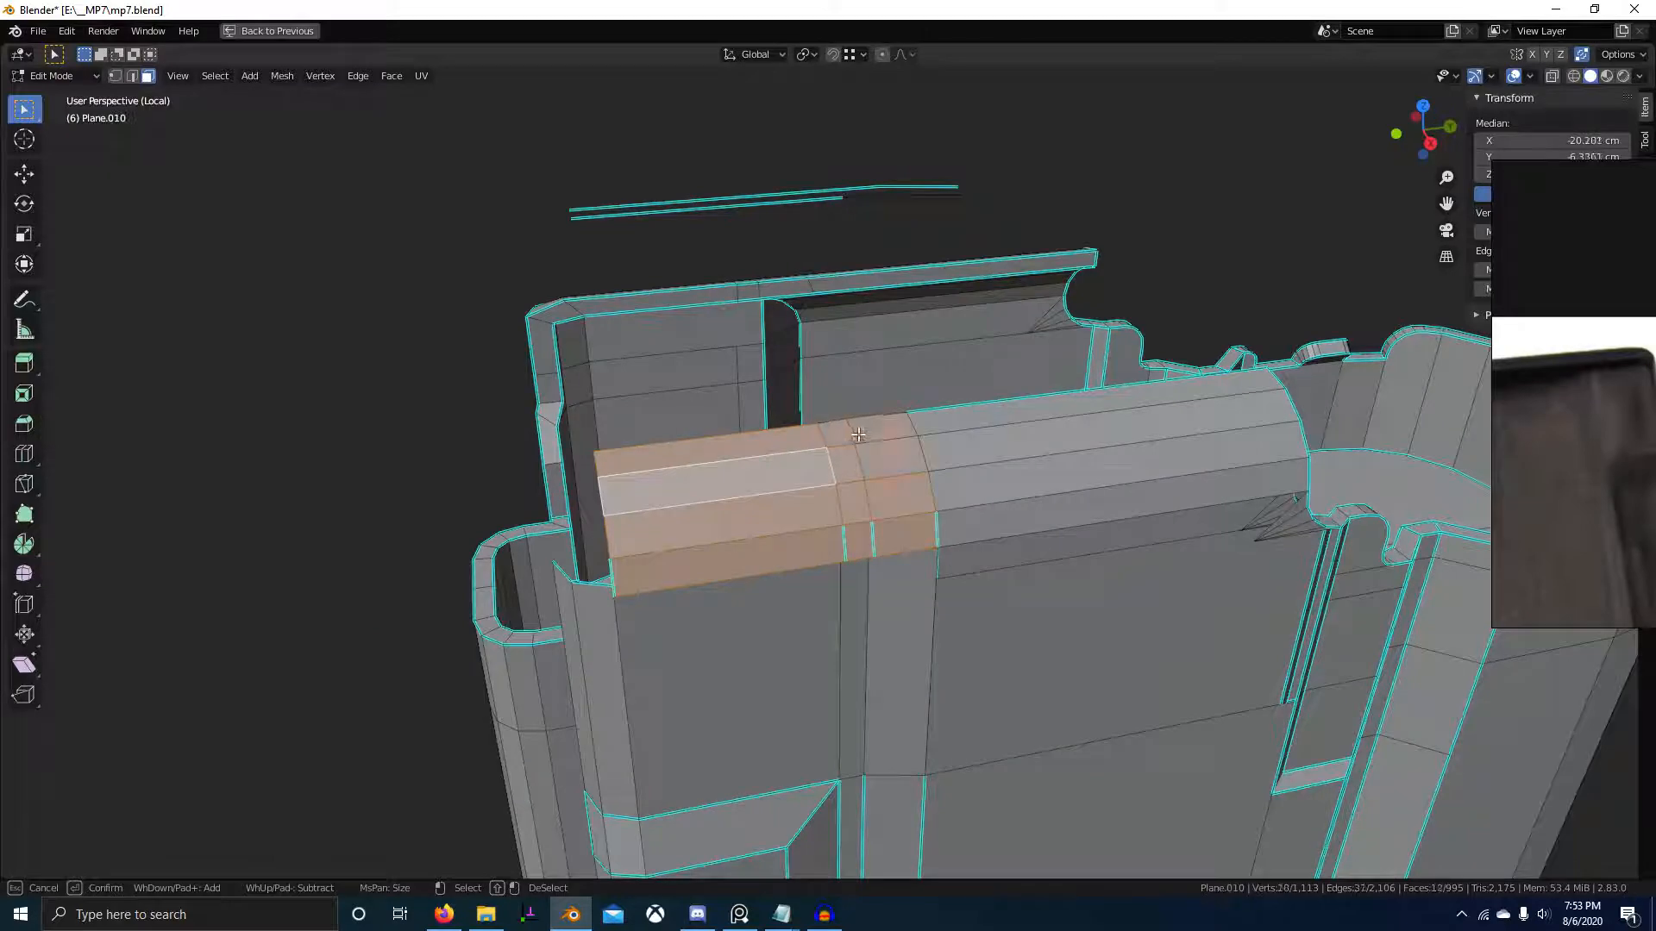
# - Select both duplicated edge lines above the magazine and separate them into their own object
pyautogui.moveTo(765, 309); pyautogui.dragTo(872, 295, button='middle')
pyautogui.rightClick(863, 278)
pyautogui.press('1')
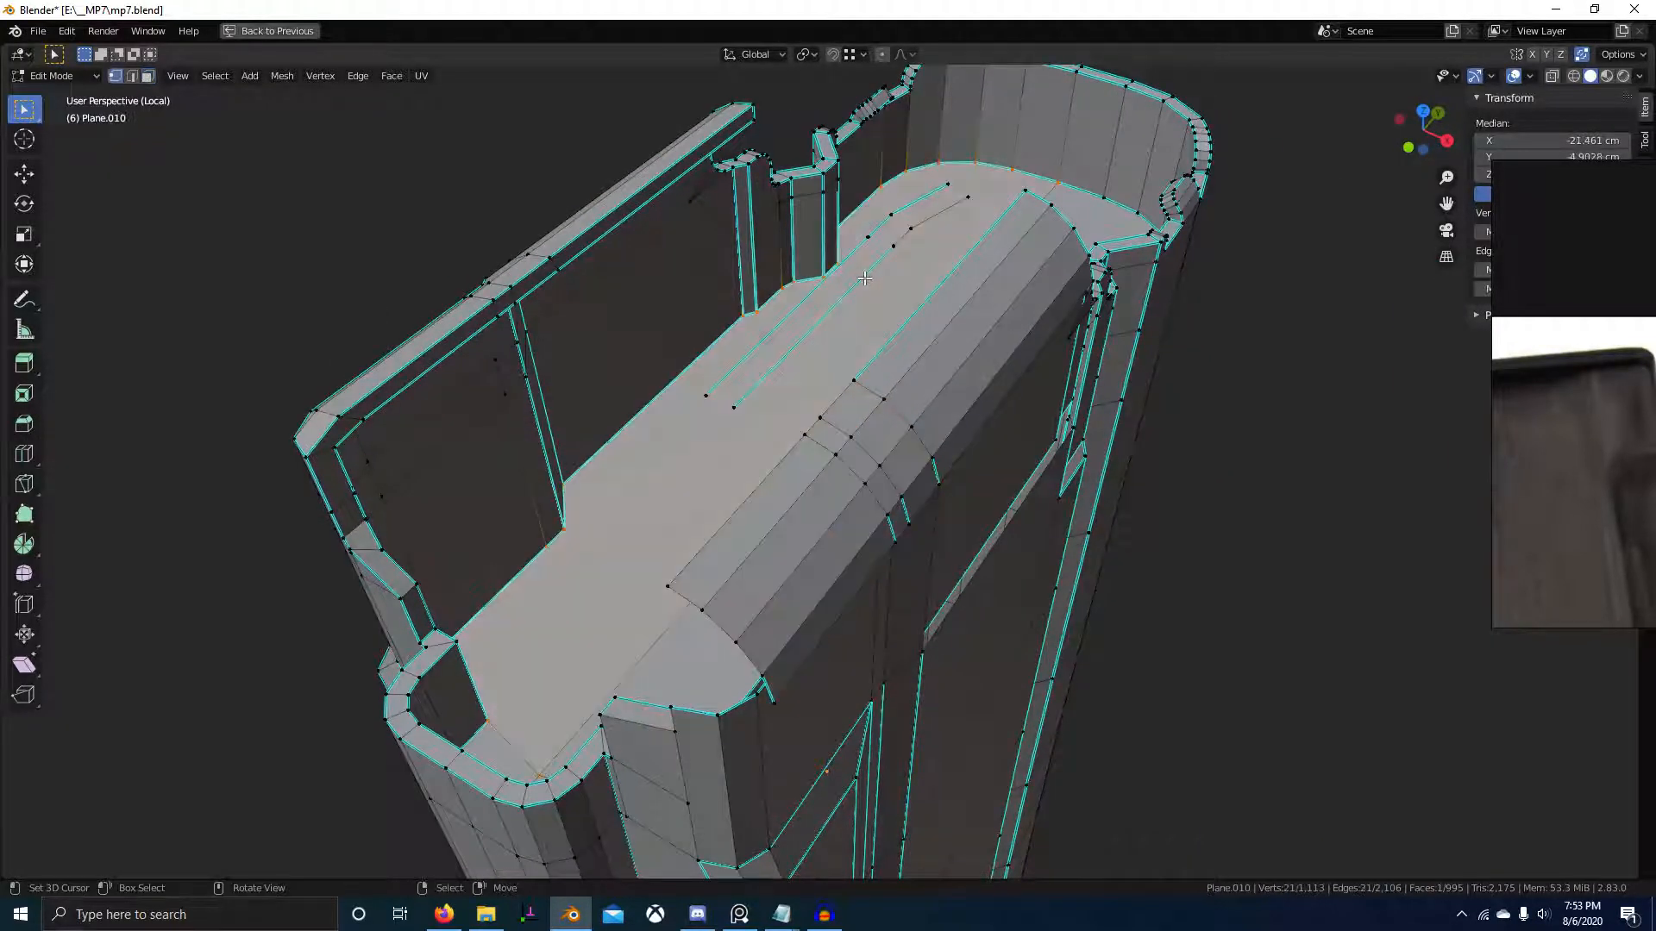
pyautogui.hotkey('ctrl', 'l')
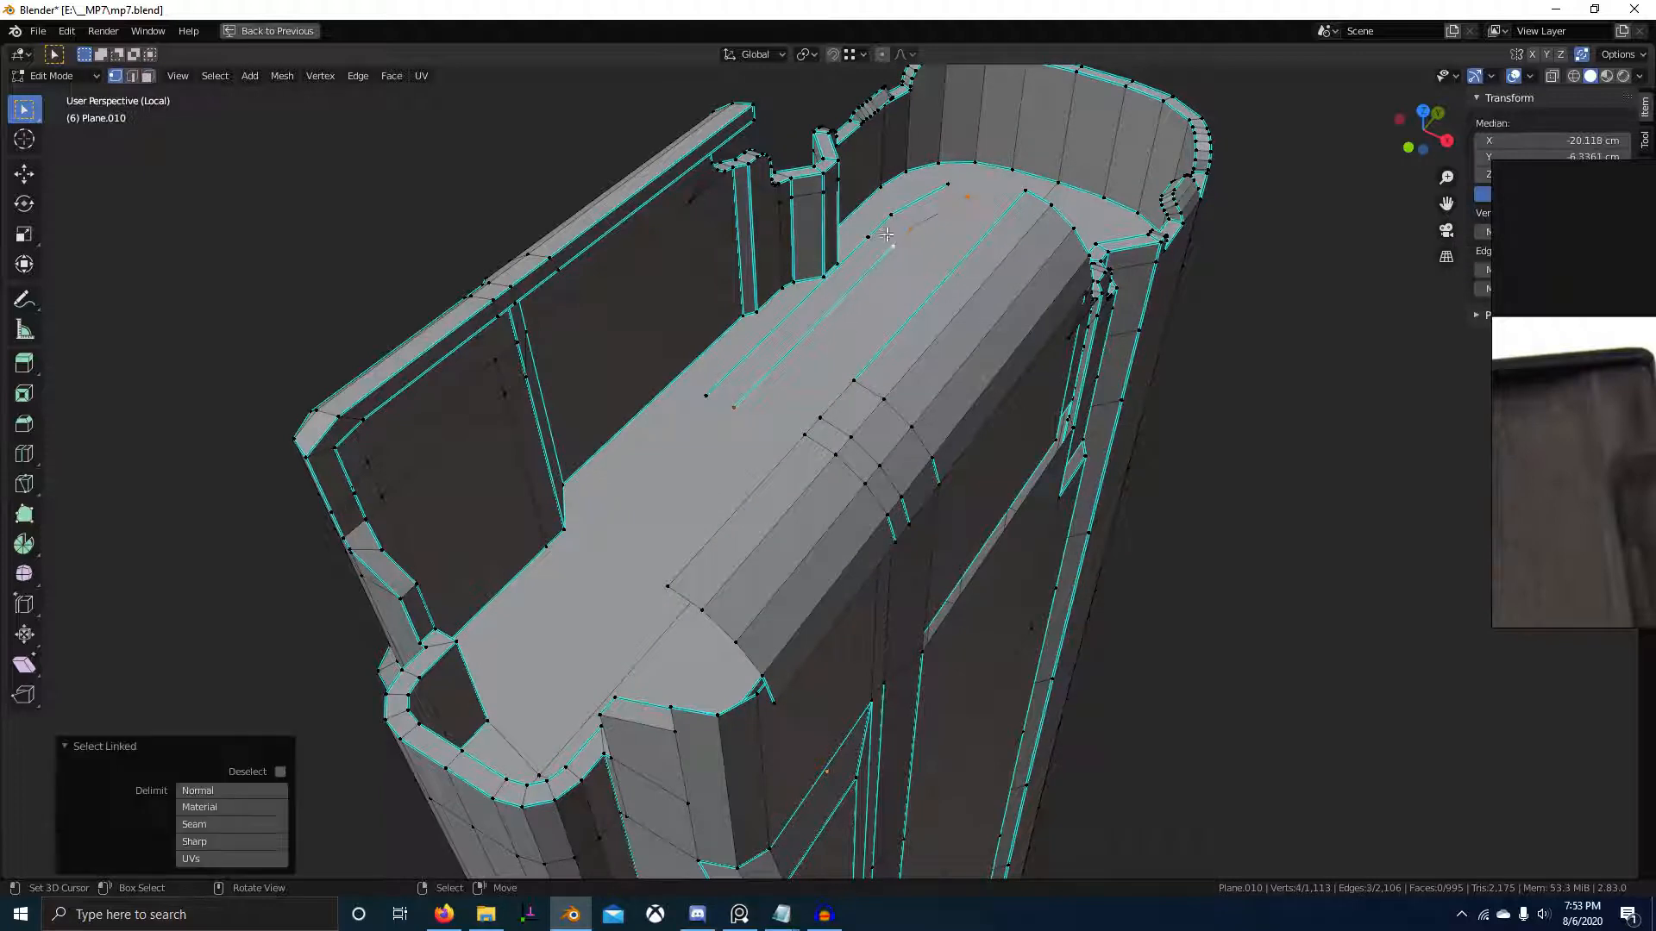
pyautogui.click(891, 342)
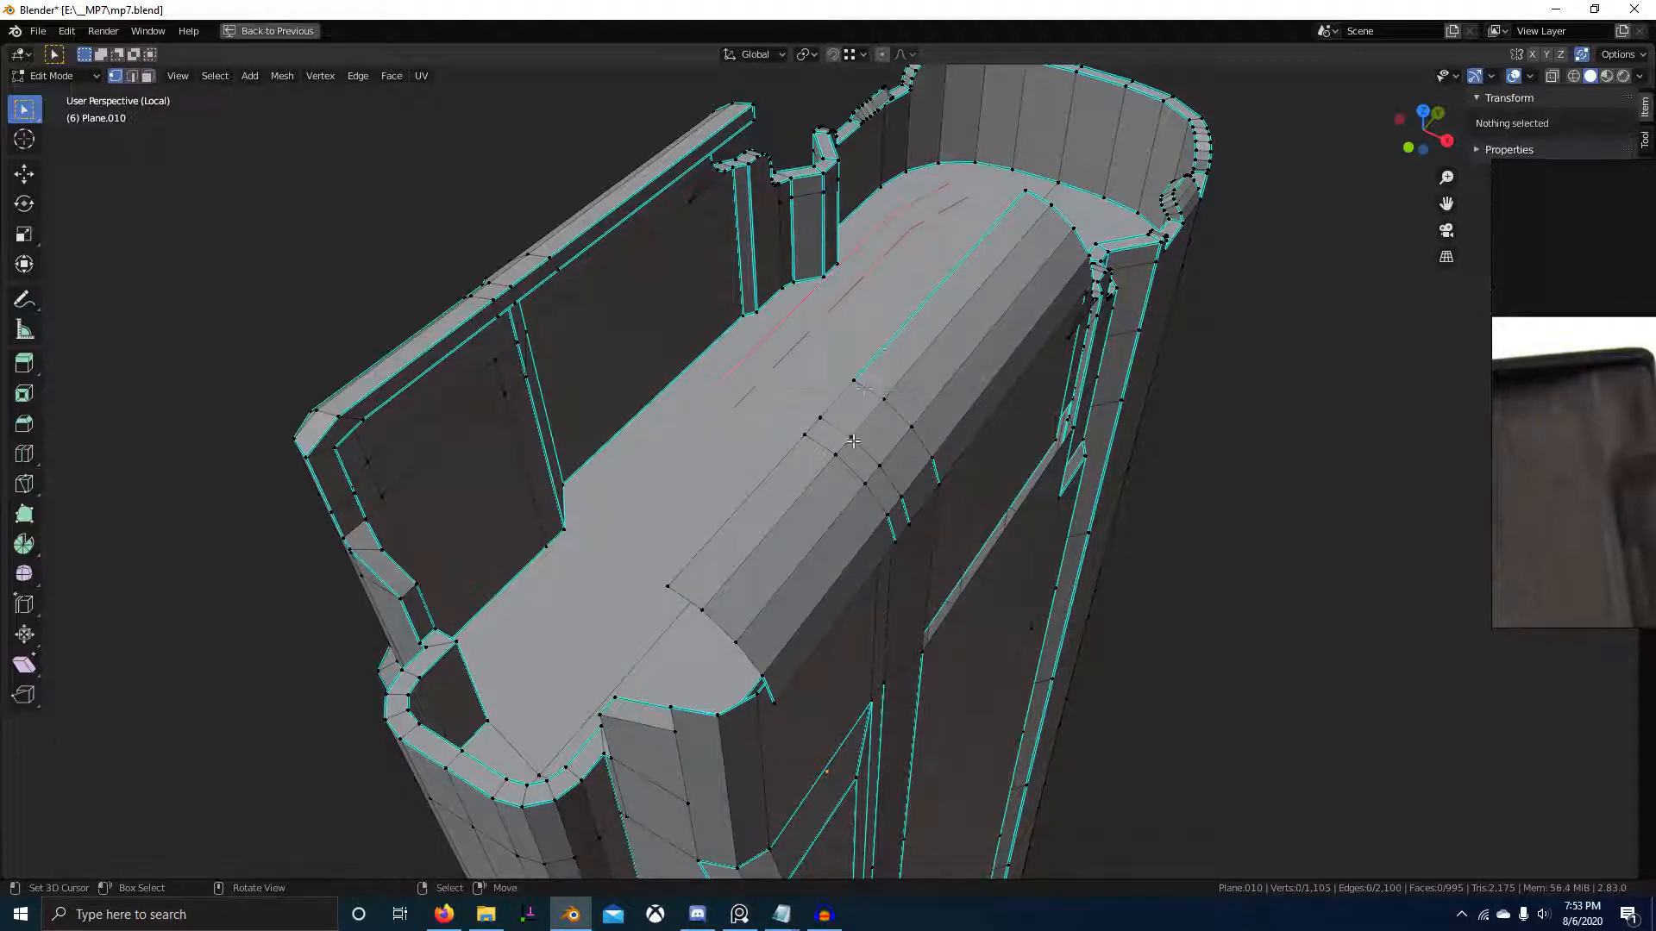
pyautogui.press('Tab')
pyautogui.press('Tab')
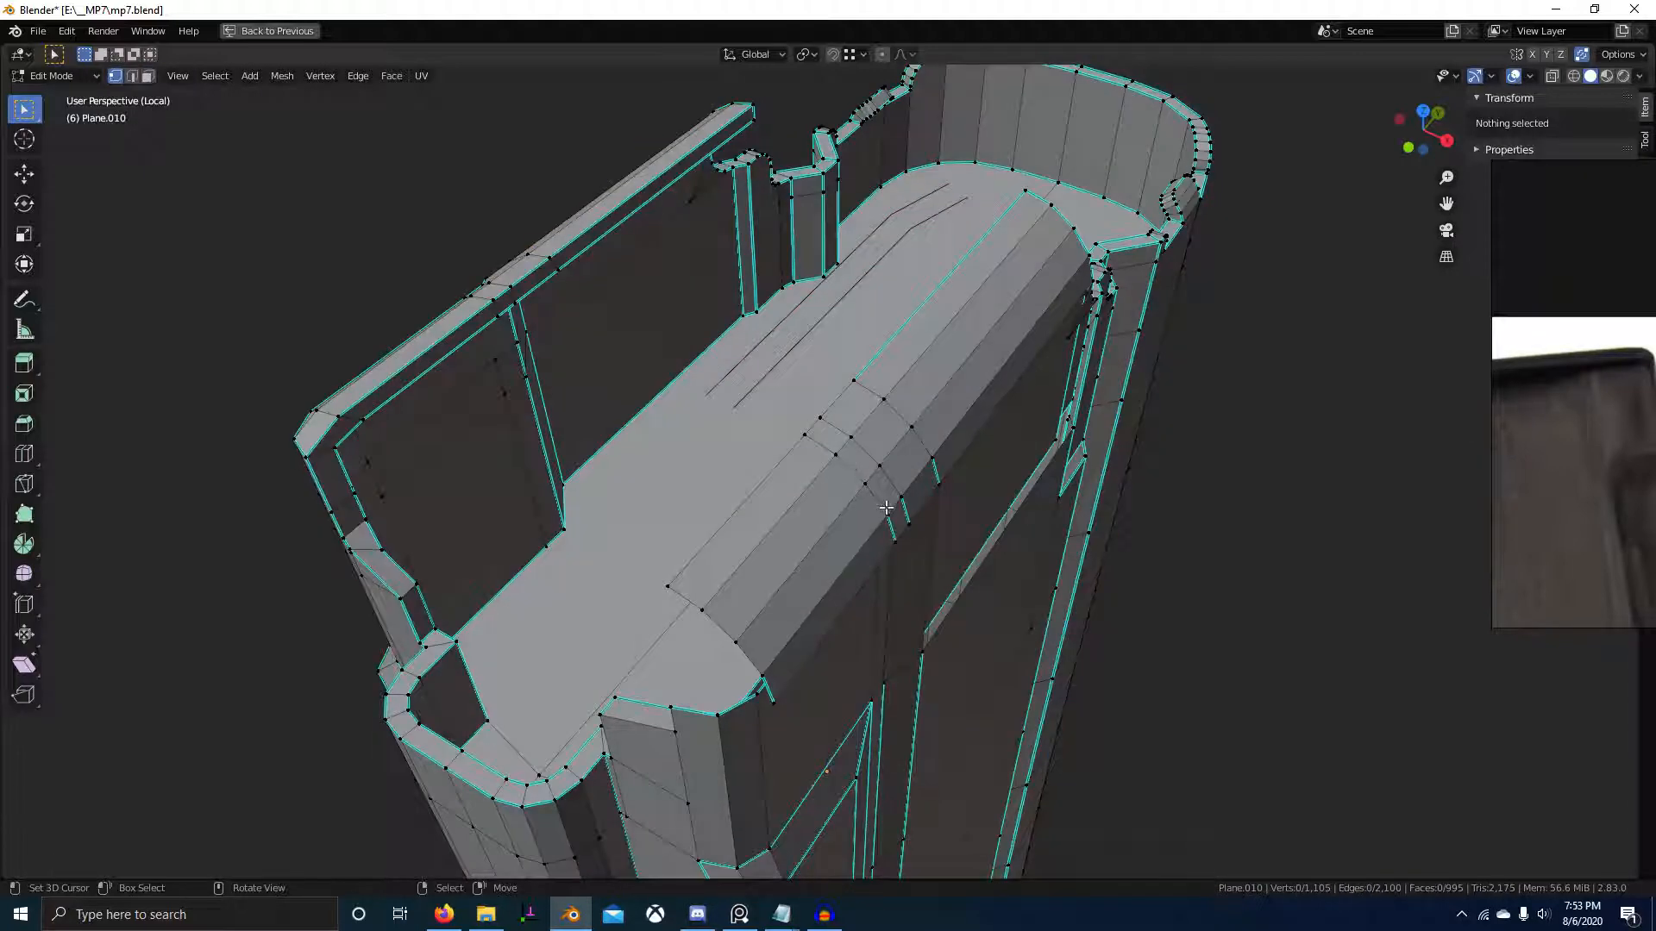
# - Select all faces of the rearward lip extension and hide the rest of the magazine mesh
pyautogui.moveTo(893, 518); pyautogui.dragTo(784, 517, button='middle')
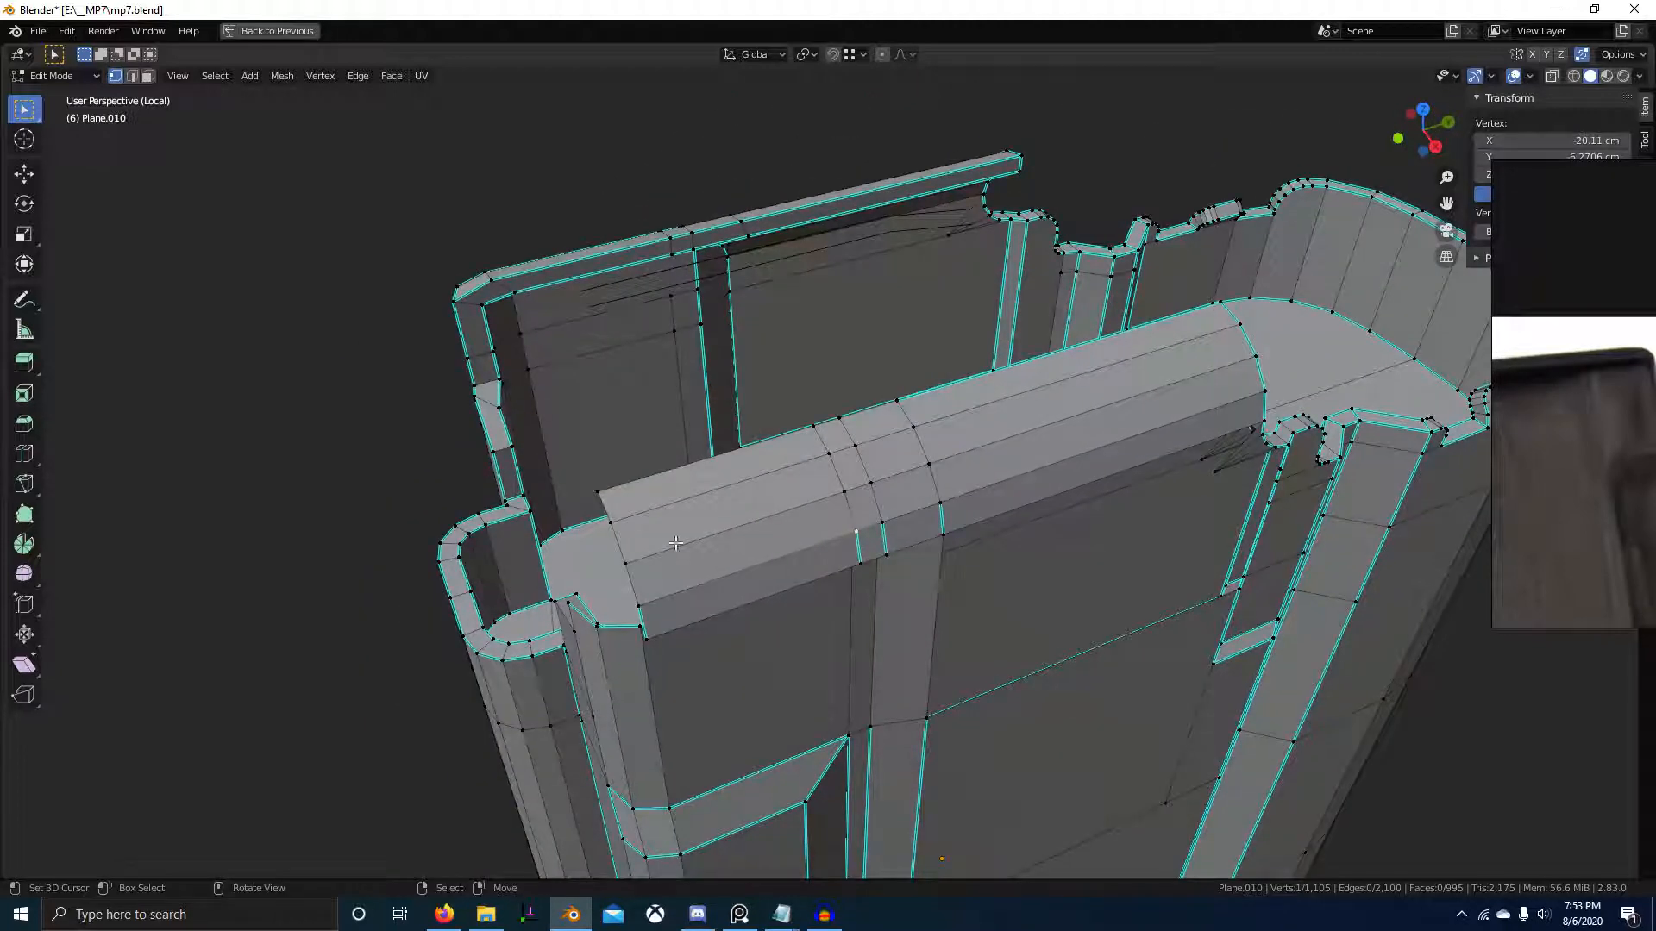
pyautogui.keyDown('ctrl'); pyautogui.click(643, 619); pyautogui.keyUp('ctrl')
pyautogui.press('ctrl+KP_Add')
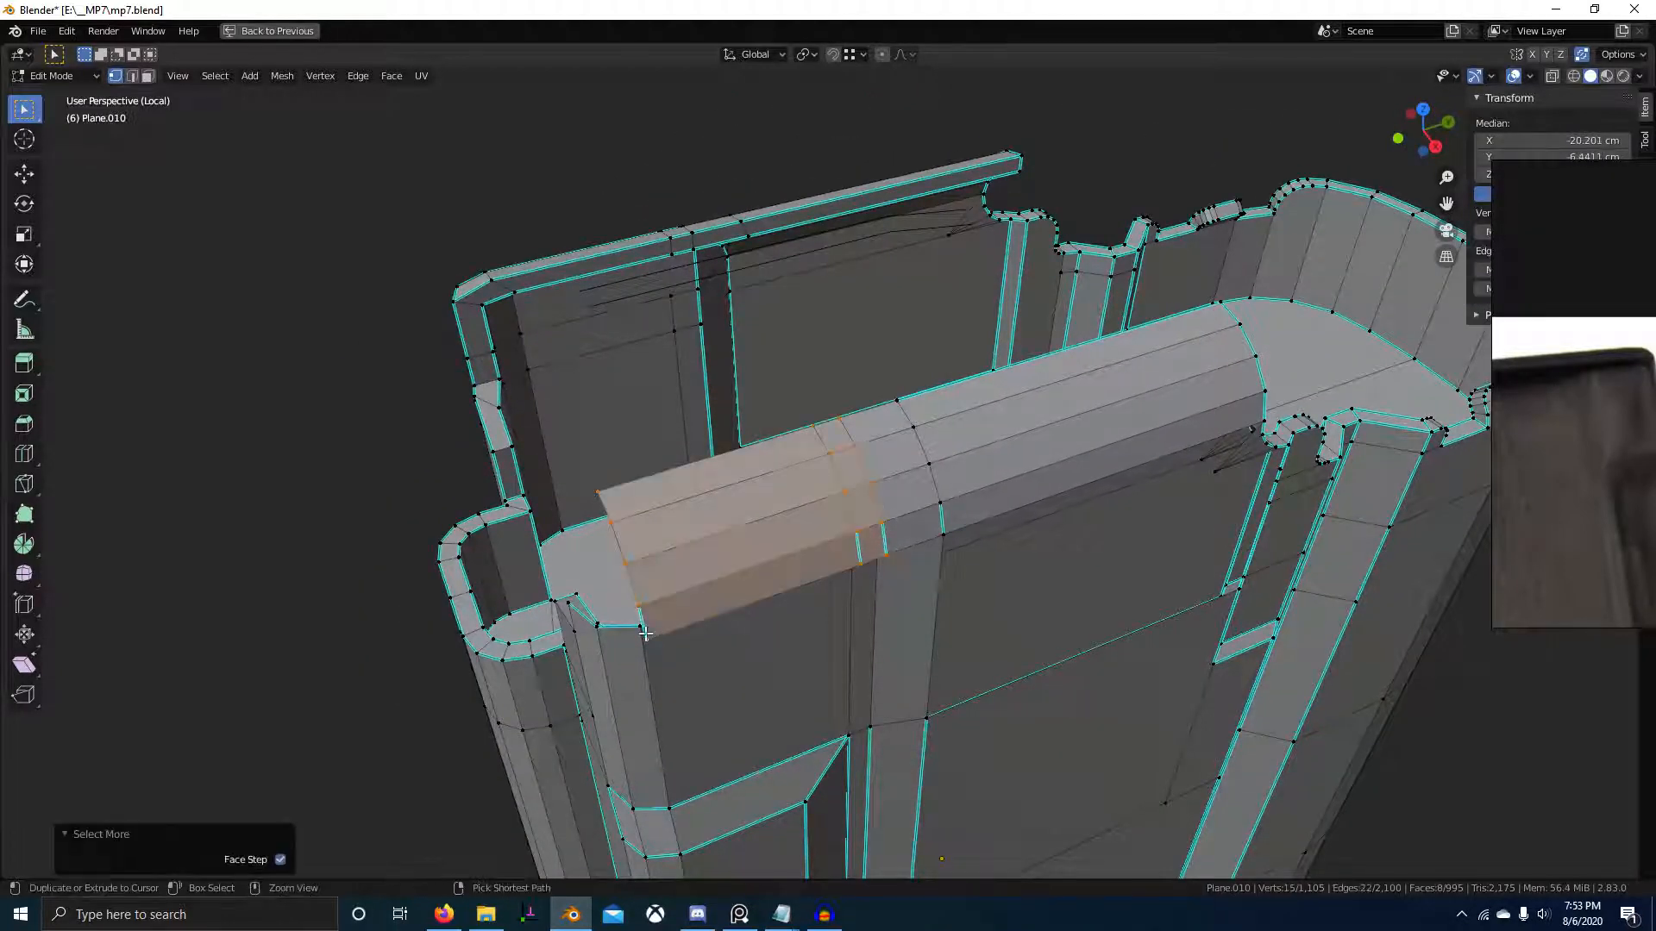
pyautogui.hotkey('shift', 'h')
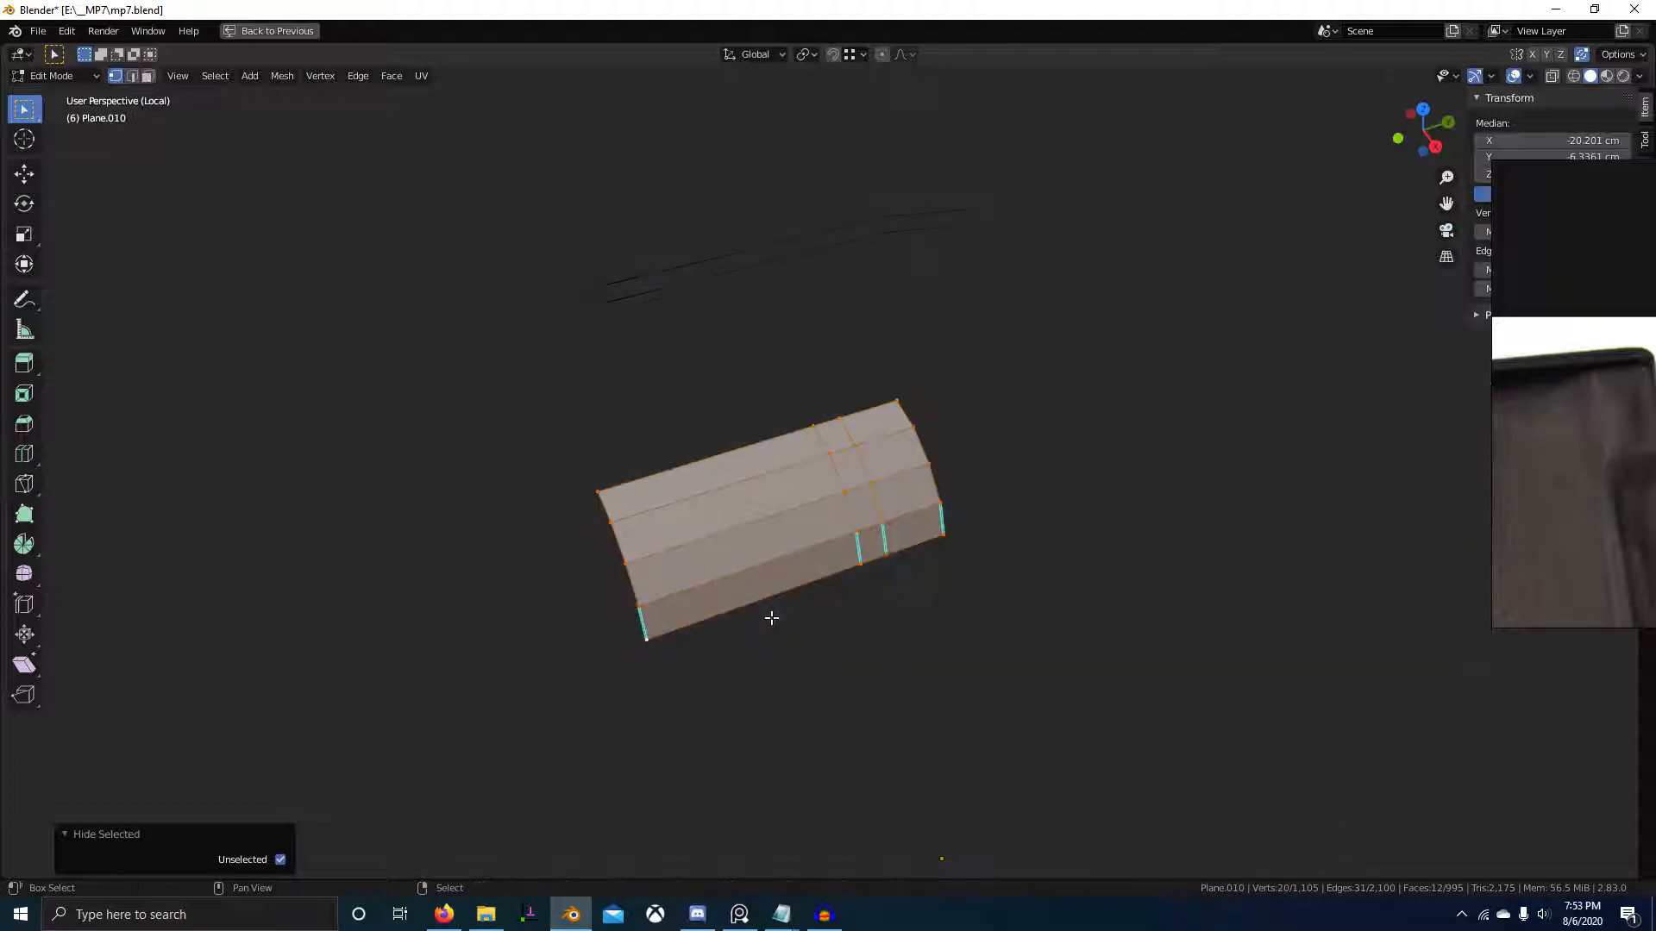
# - Try to knife-project the separated edge lines onto the lip extension from the top view, and undo the cut
pyautogui.press('Tab')
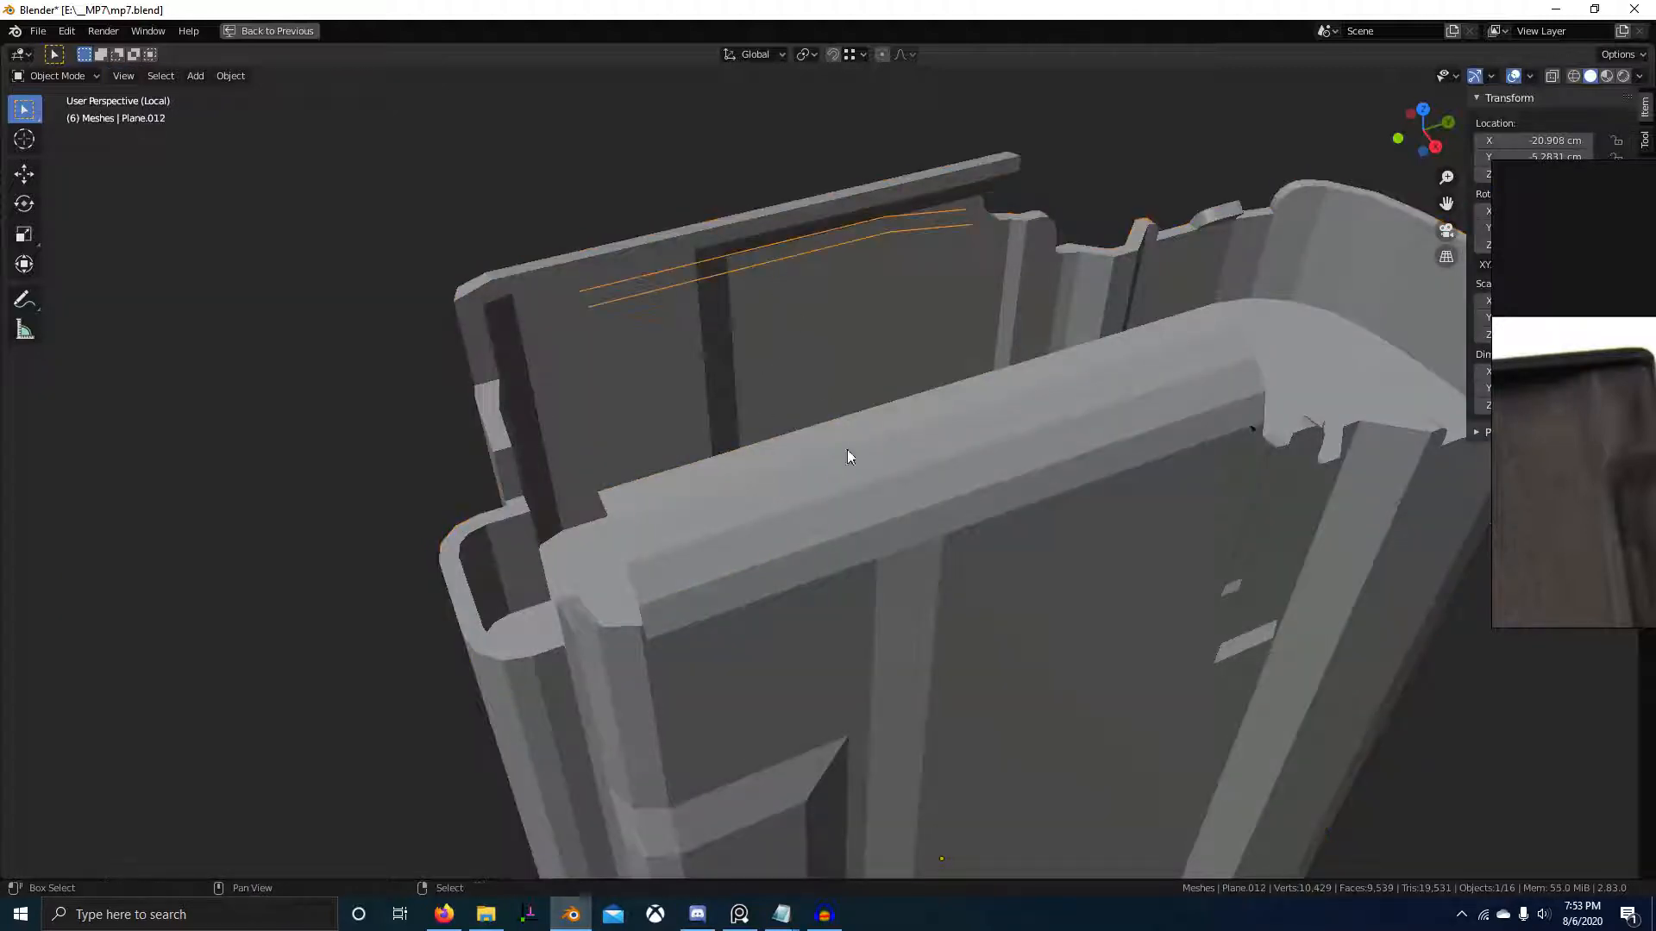
pyautogui.click(846, 457)
pyautogui.press('Tab')
pyautogui.moveTo(847, 483); pyautogui.dragTo(848, 564, button='middle')
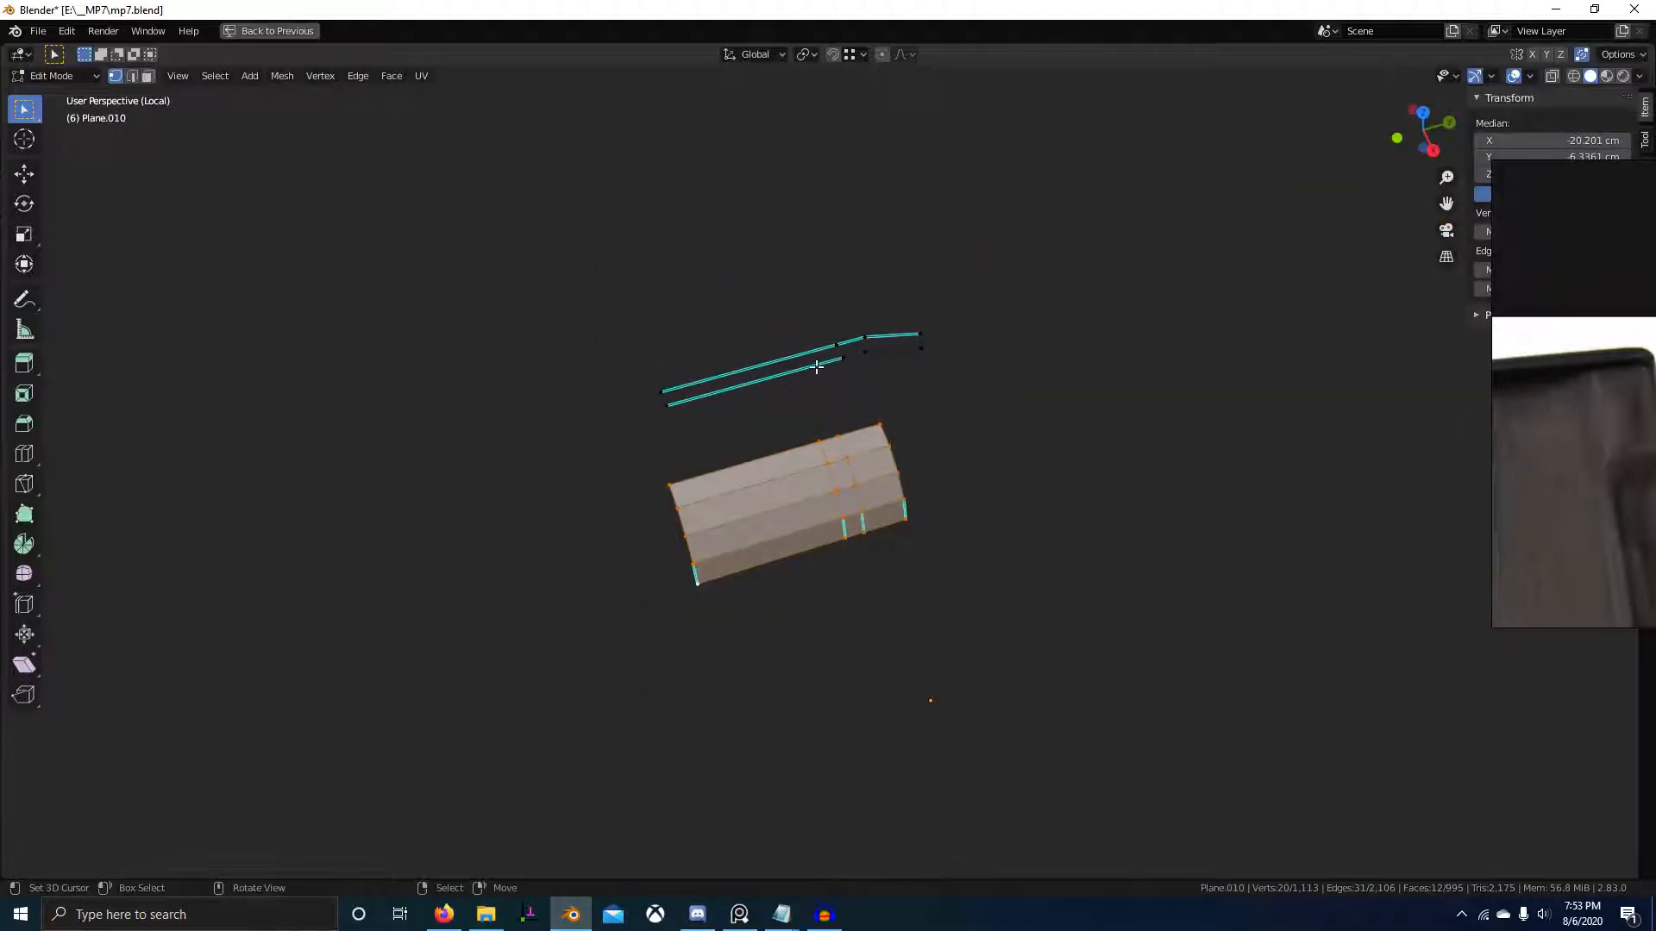
pyautogui.press('KP_7')
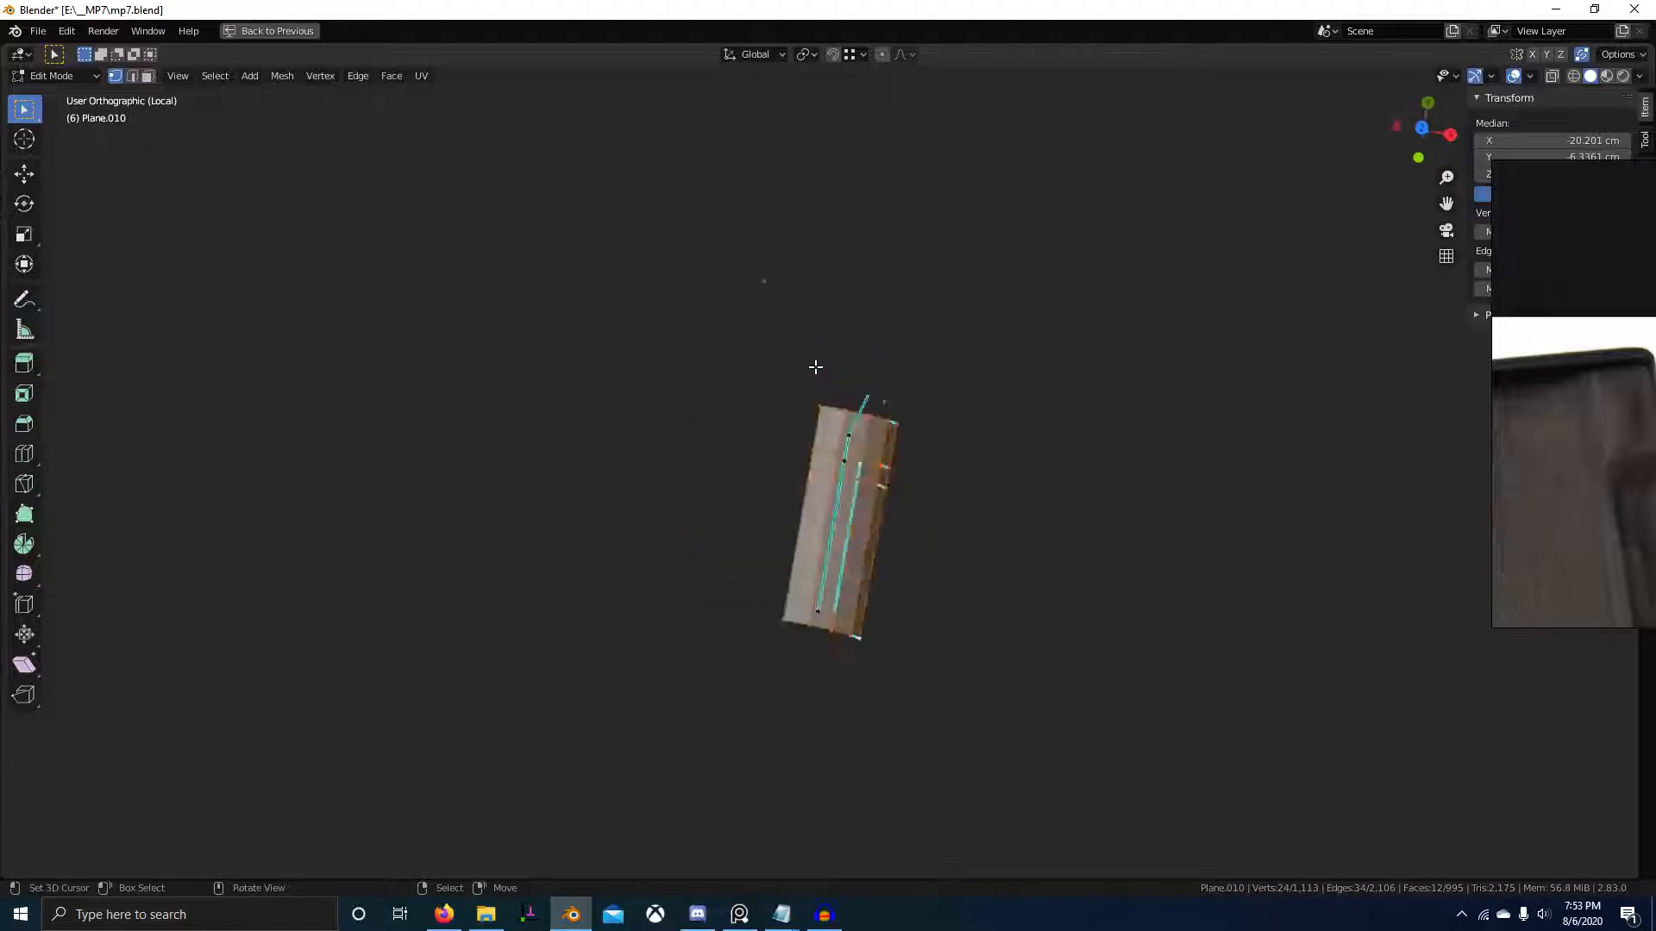
pyautogui.press('KP_Decimal')
pyautogui.press('F3')
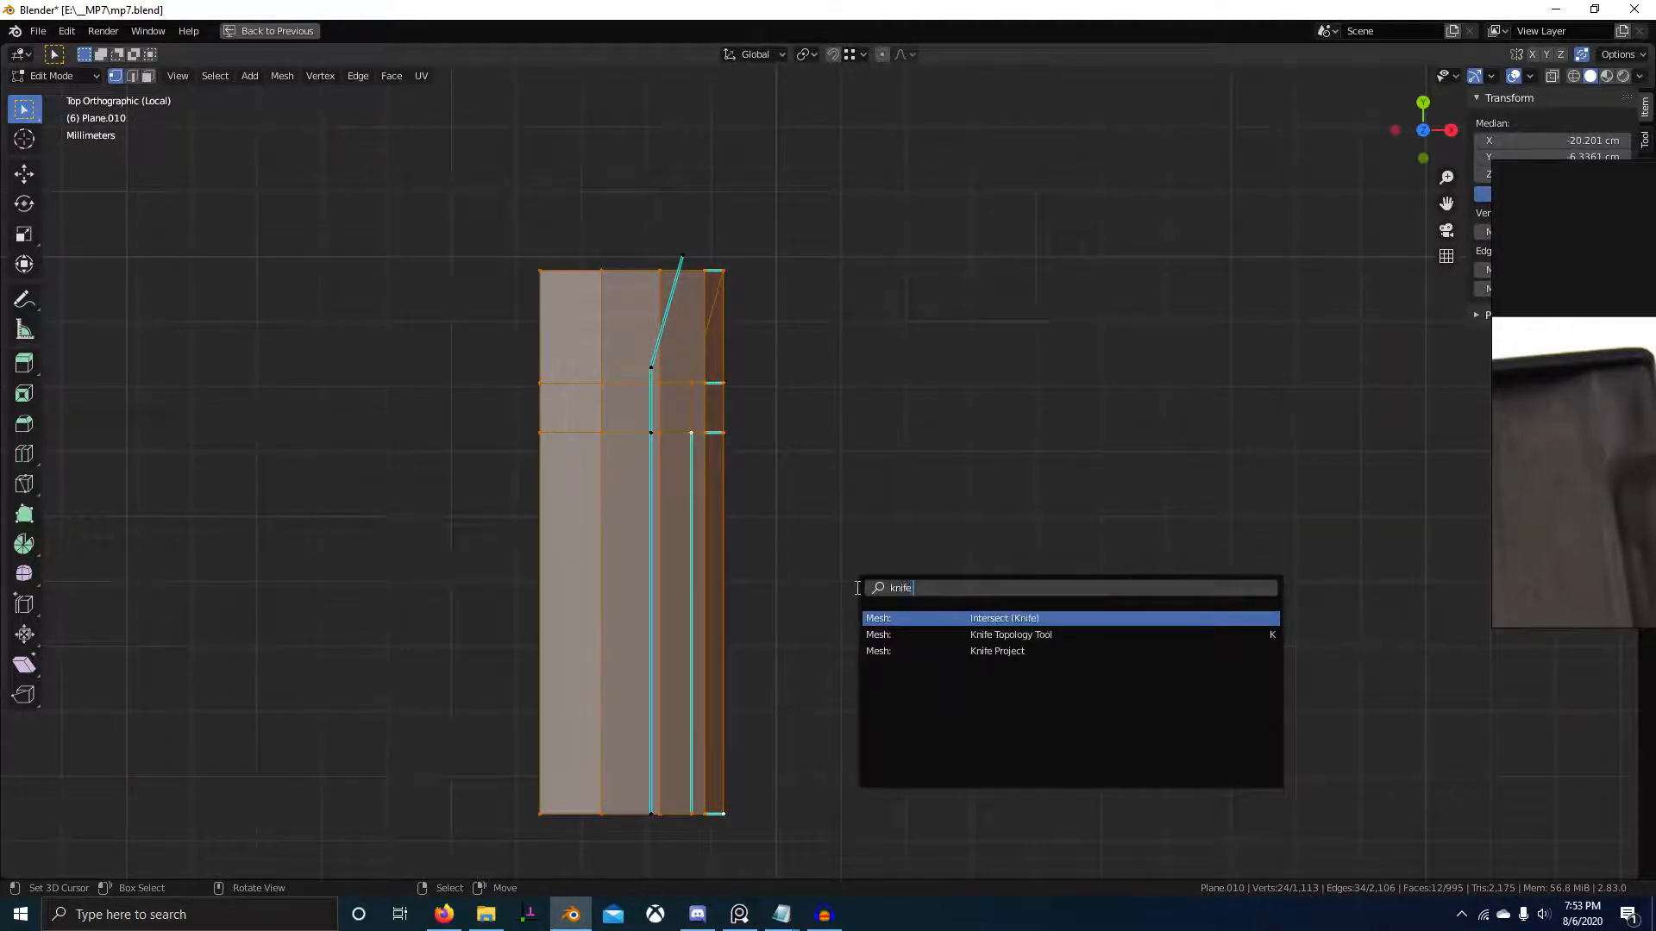
pyautogui.press('Return')
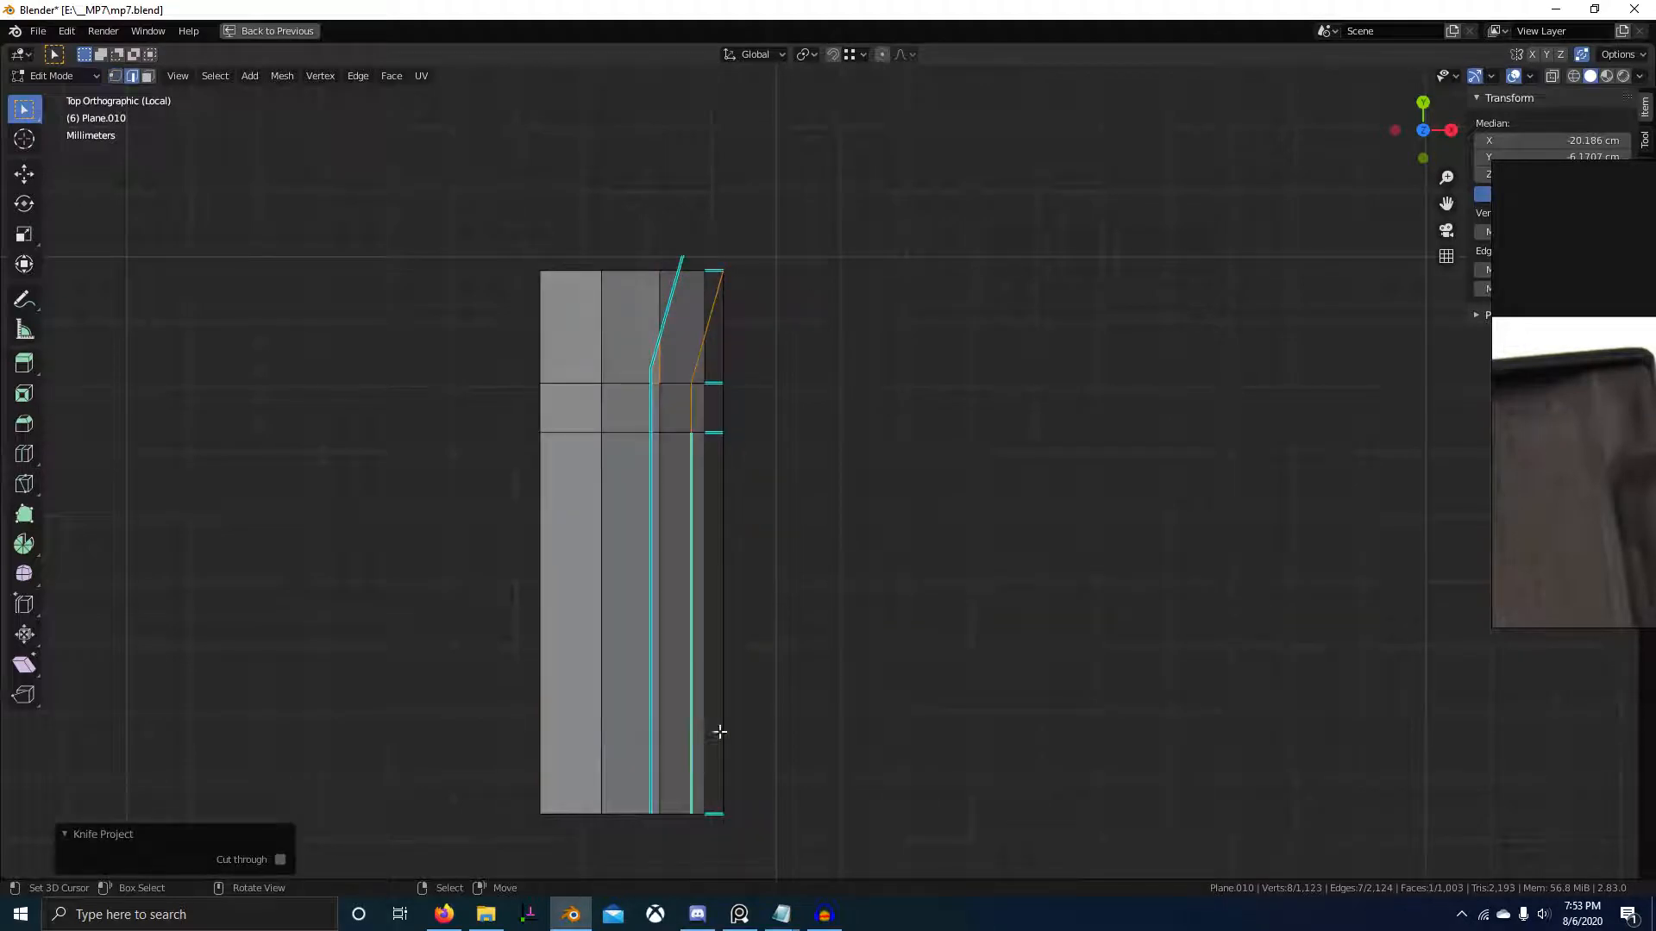
pyautogui.moveTo(720, 733); pyautogui.dragTo(713, 676, button='middle')
pyautogui.scroll(-4, 727, 657)
pyautogui.hotkey('ctrl', 'z')
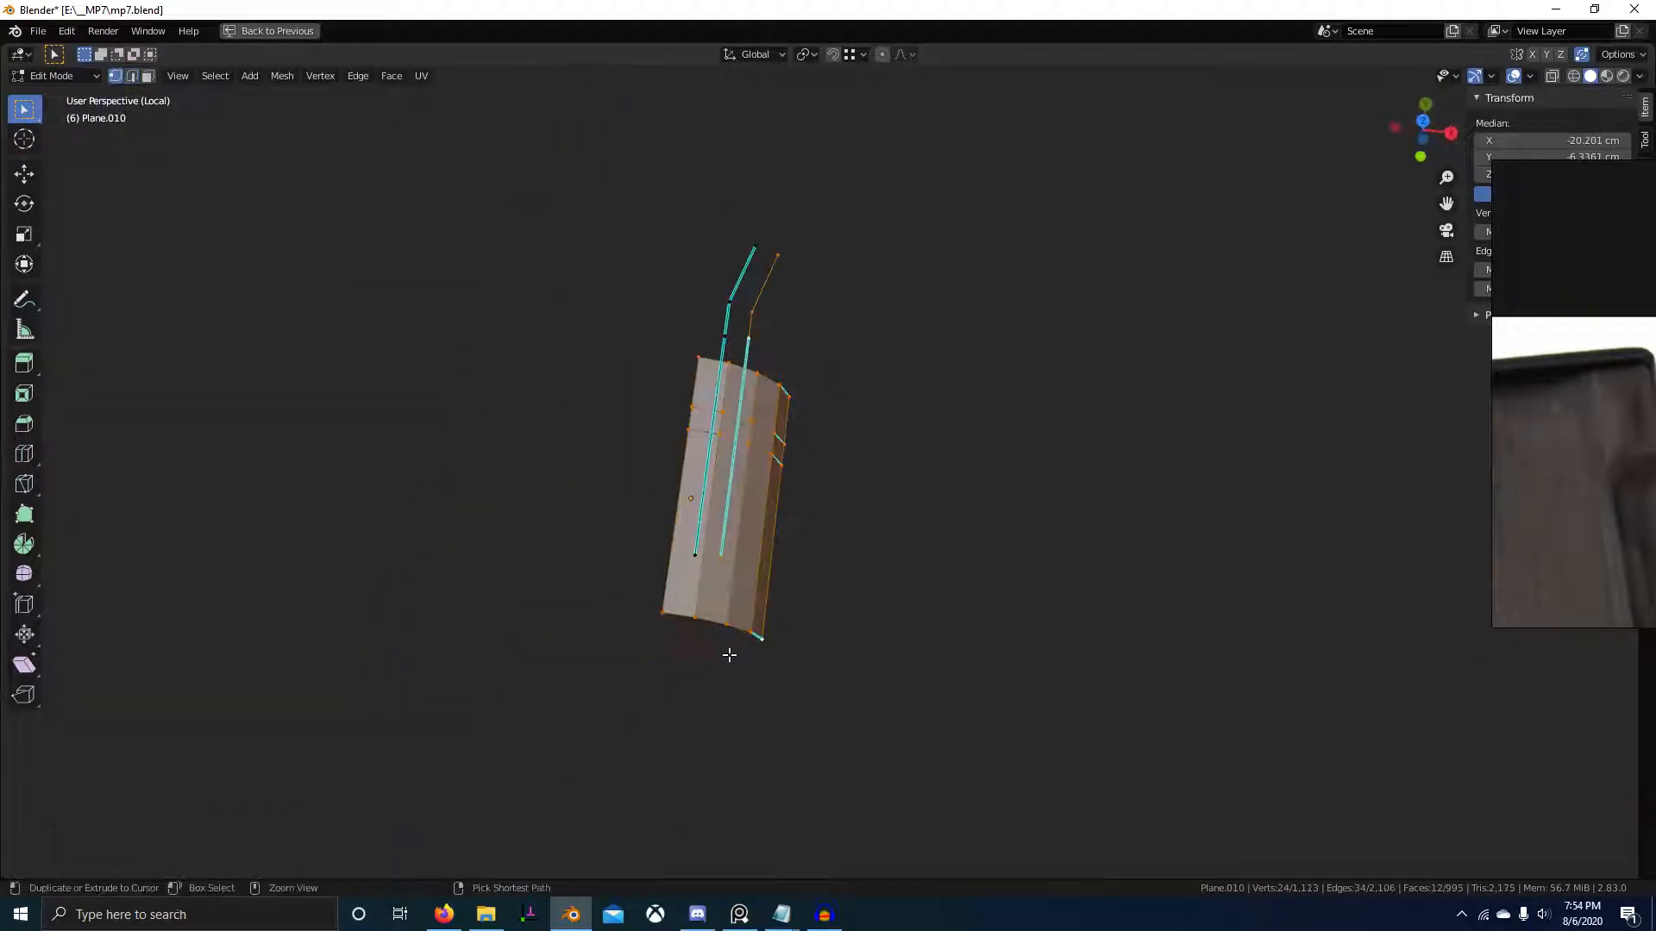
# - Separate the inner edge line from the outer one into its own object
pyautogui.press('l')
pyautogui.press('p')
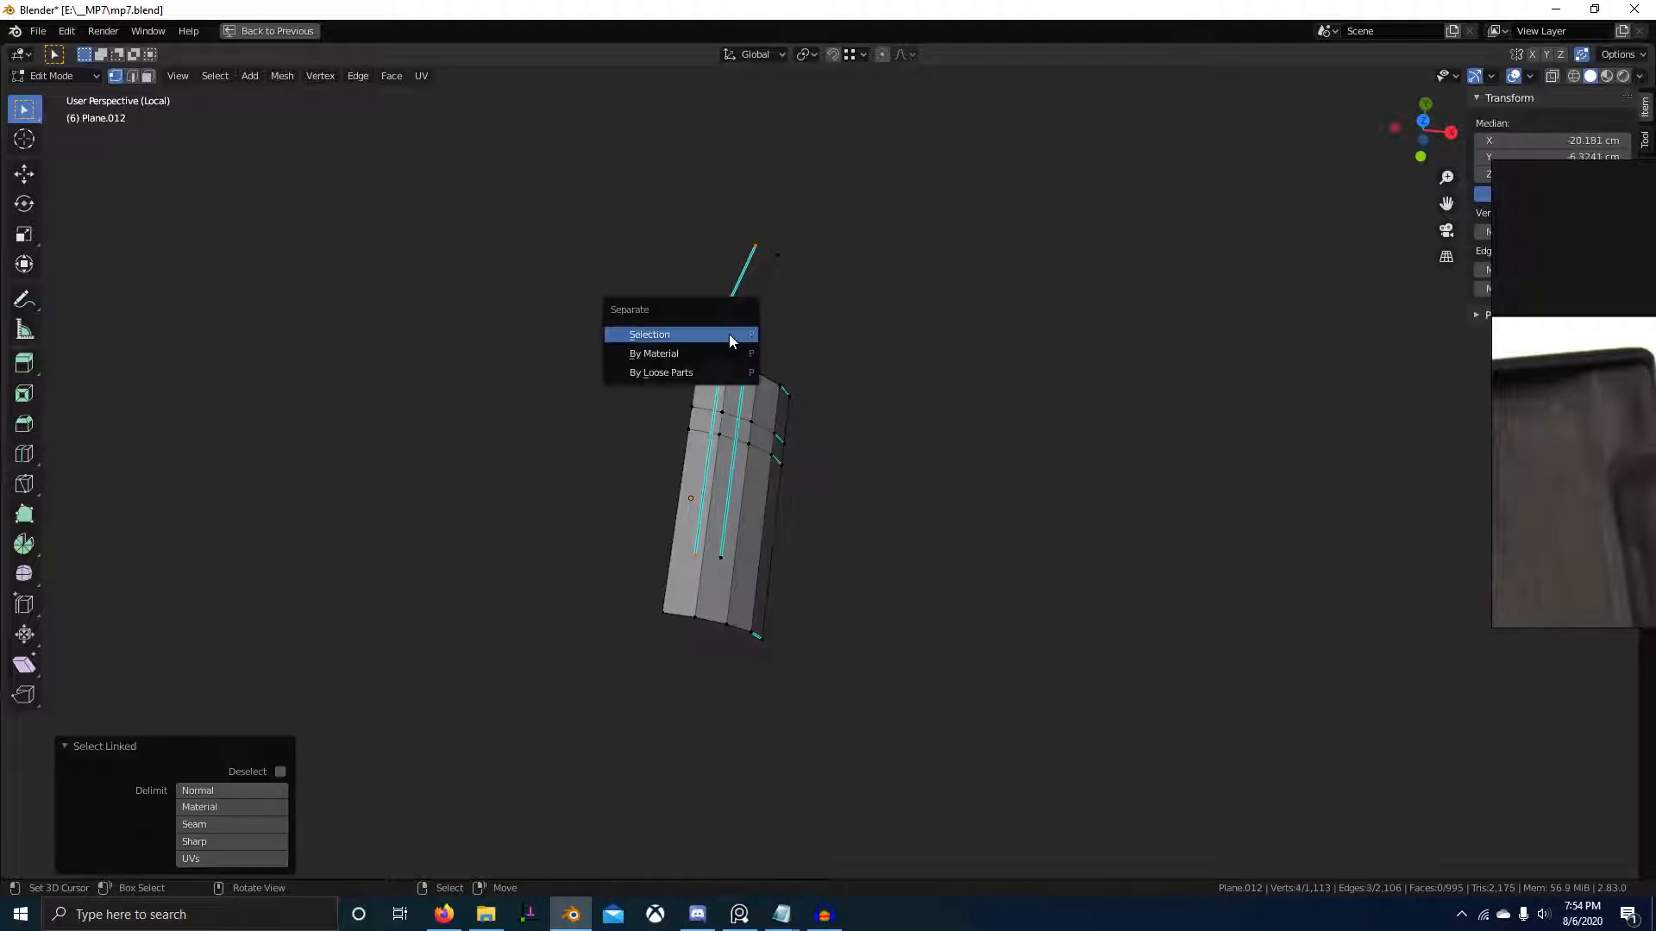
pyautogui.click(728, 334)
# - Cut the lip extension with the outer edge line using Knife Project from the top view
pyautogui.press('Tab')
pyautogui.rightClick(755, 340)
pyautogui.keyDown('shift'); pyautogui.rightClick(768, 352); pyautogui.keyUp('shift')
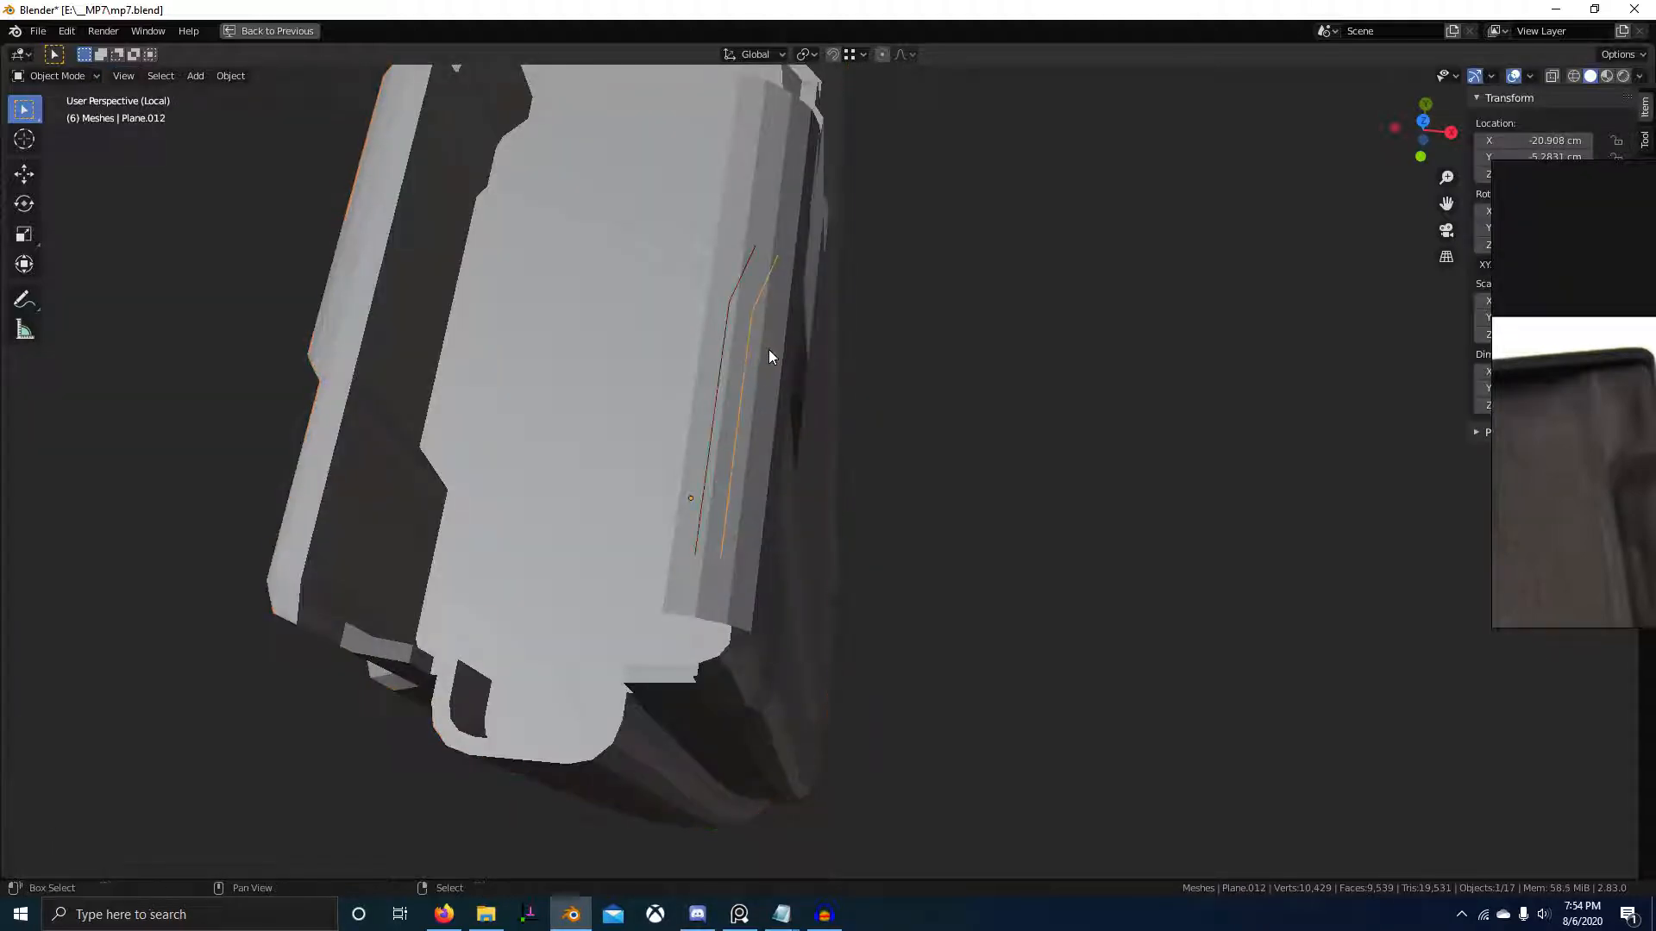
pyautogui.press('KP_7')
pyautogui.press('Tab')
pyautogui.scroll(-5, 768, 349)
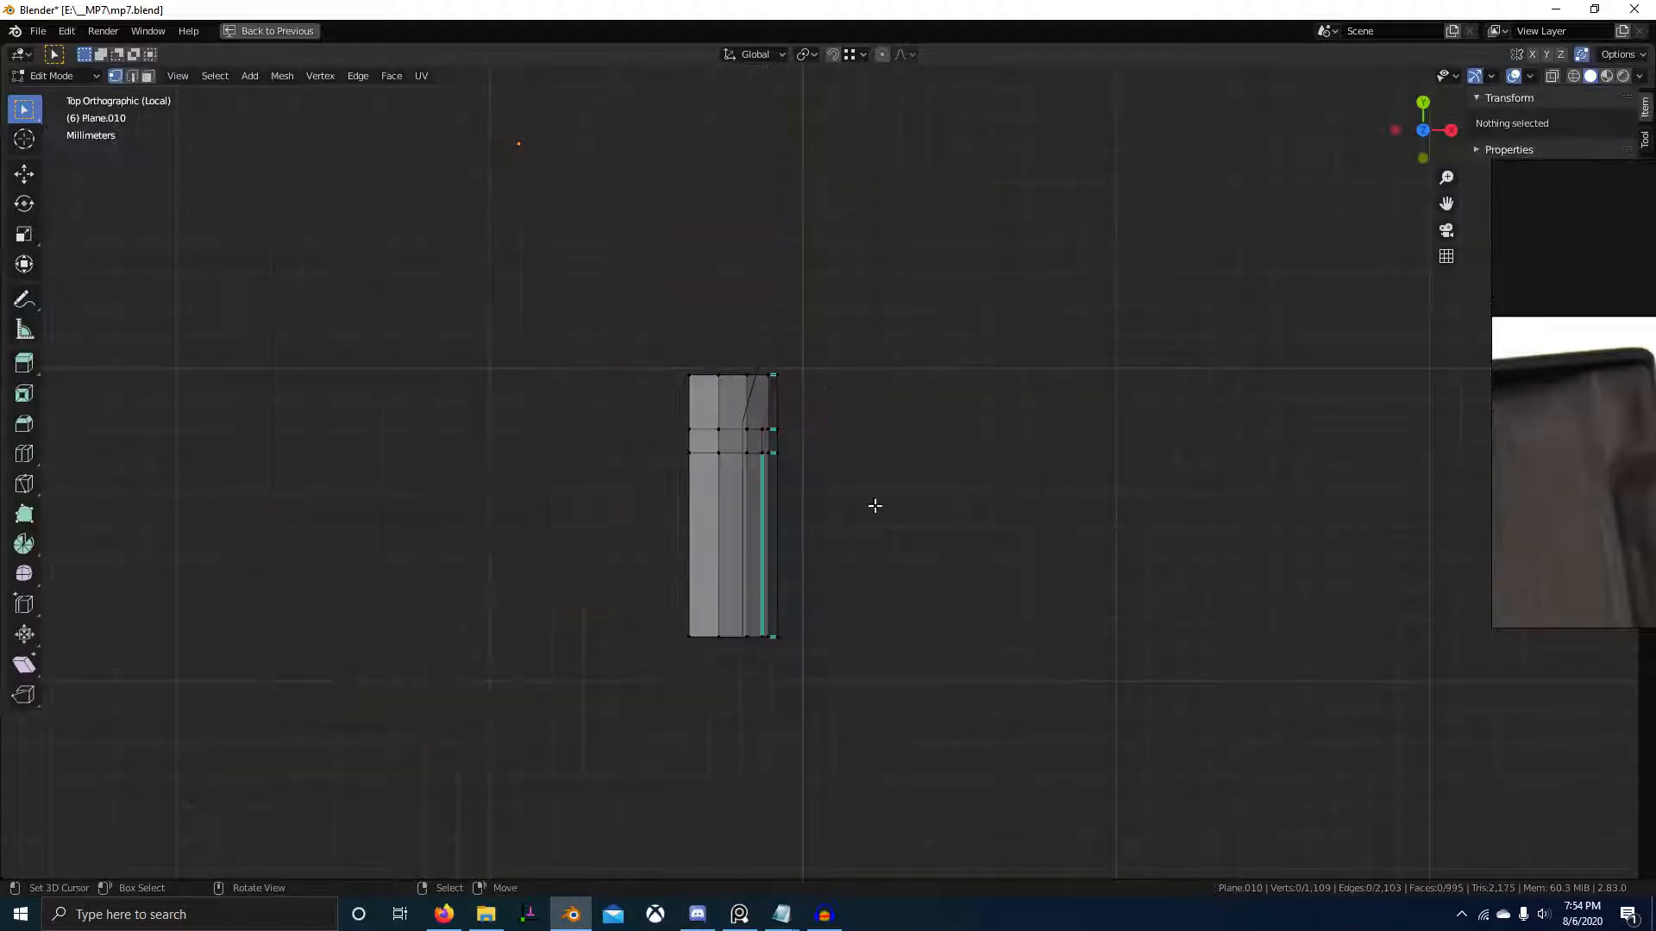
pyautogui.scroll(3, 836, 554)
pyautogui.press('F3')
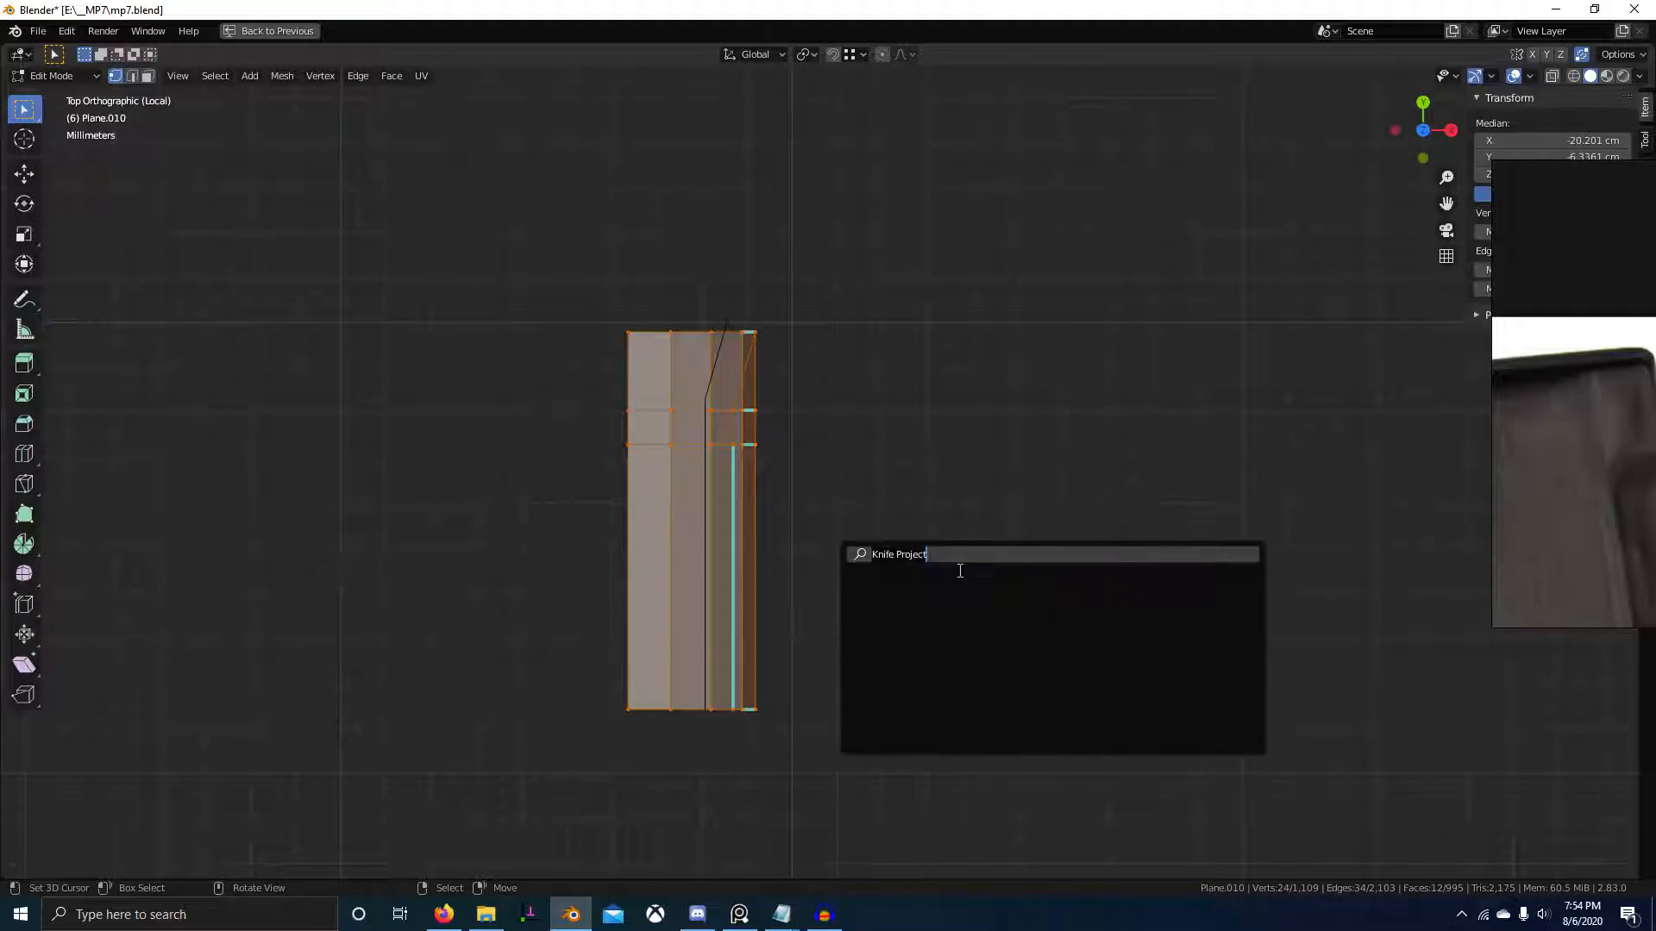
pyautogui.press('Return')
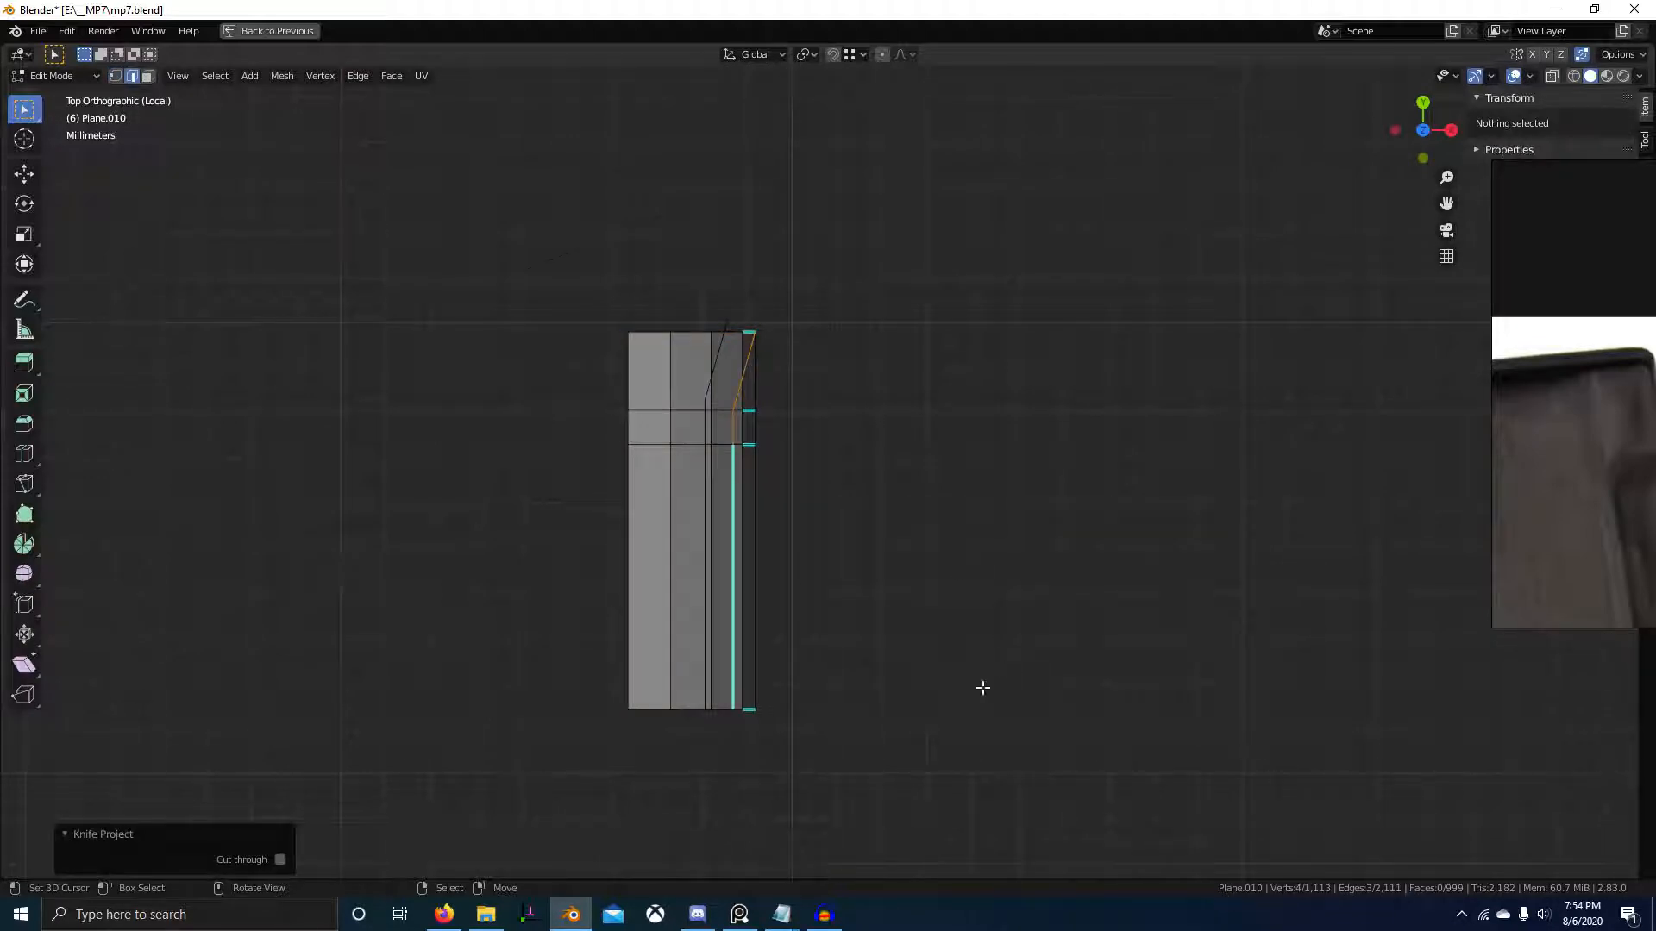
# - Leave local view and reveal the hidden magazine geometry
pyautogui.moveTo(983, 688); pyautogui.dragTo(724, 532, button='middle')
pyautogui.press('KP_Divide')
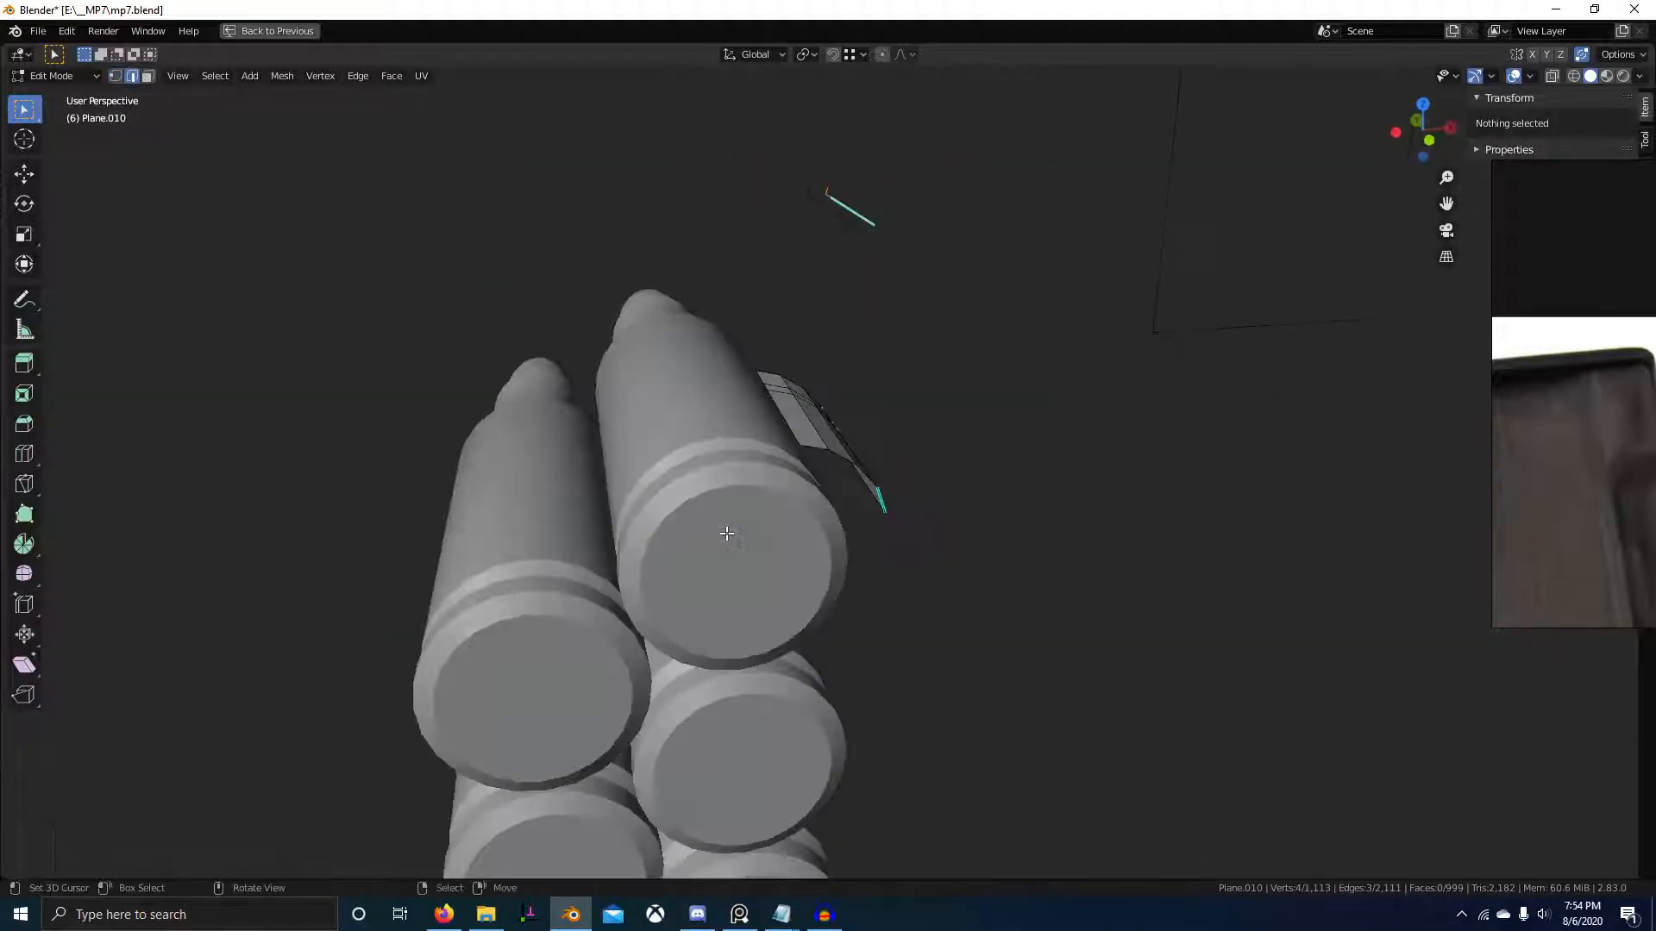
pyautogui.hotkey('alt', 'h')
pyautogui.moveTo(972, 599); pyautogui.dragTo(846, 581, button='middle')
pyautogui.scroll(4, 847, 581)
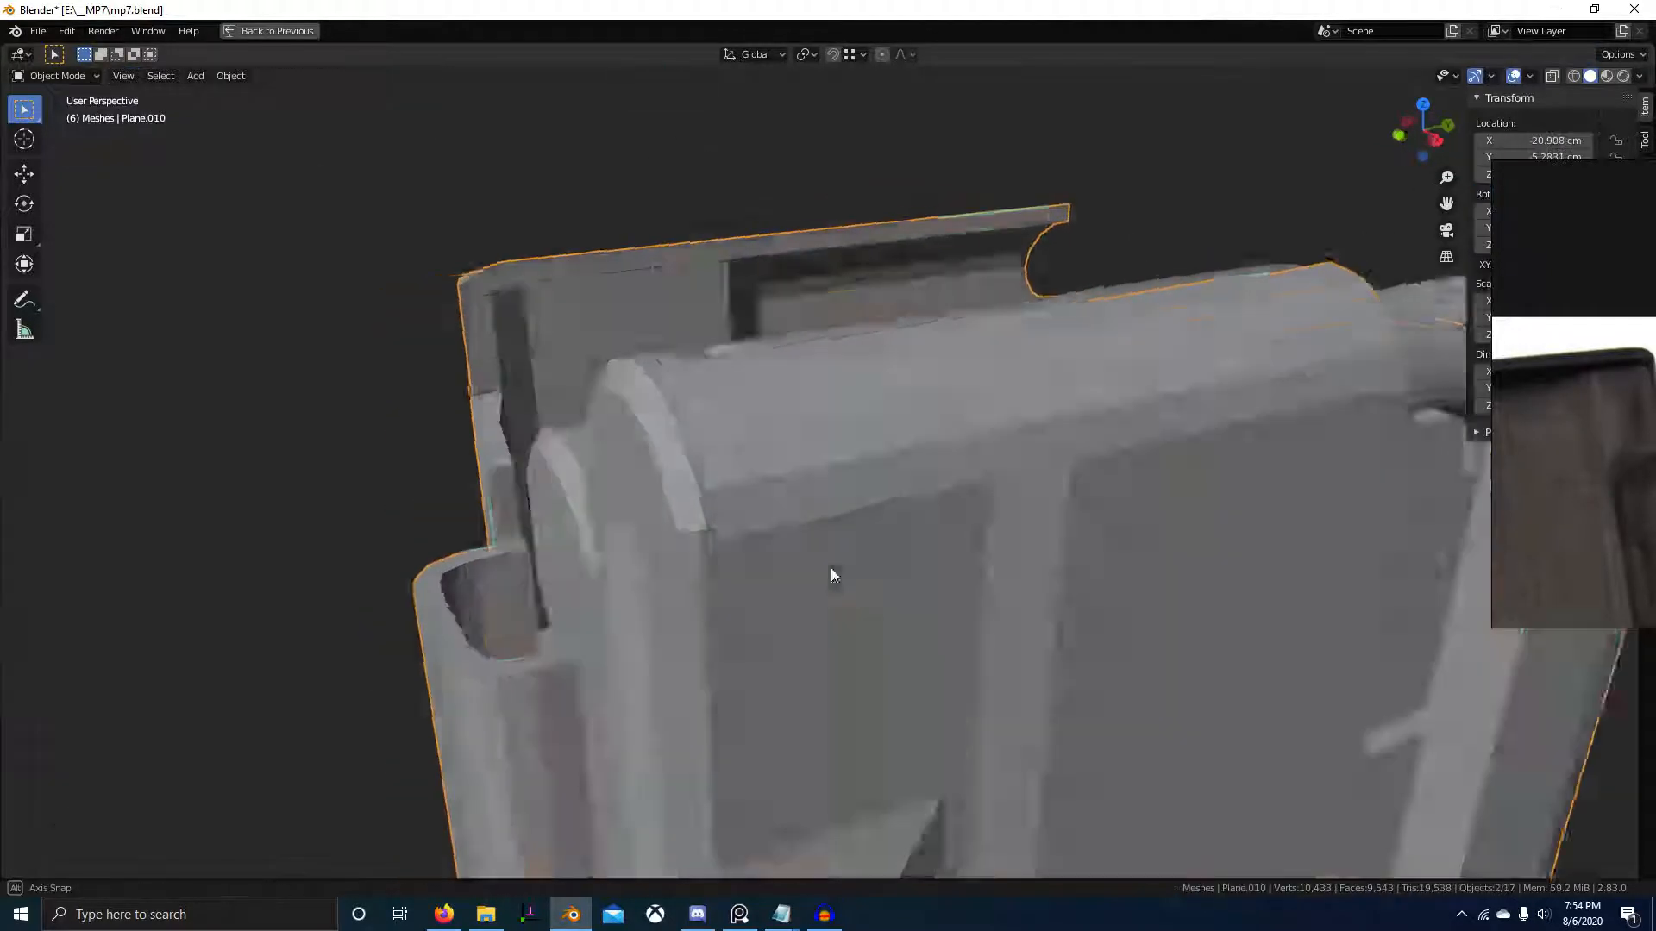
# - Delete the lip extension's lower faces between the projected cut and the outer wall's top edge
pyautogui.press('3')
pyautogui.rightClick(1036, 461)
pyautogui.keyDown('ctrl'); pyautogui.rightClick(1014, 432); pyautogui.keyUp('ctrl')
pyautogui.keyDown('ctrl'); pyautogui.rightClick(947, 461); pyautogui.keyUp('ctrl')
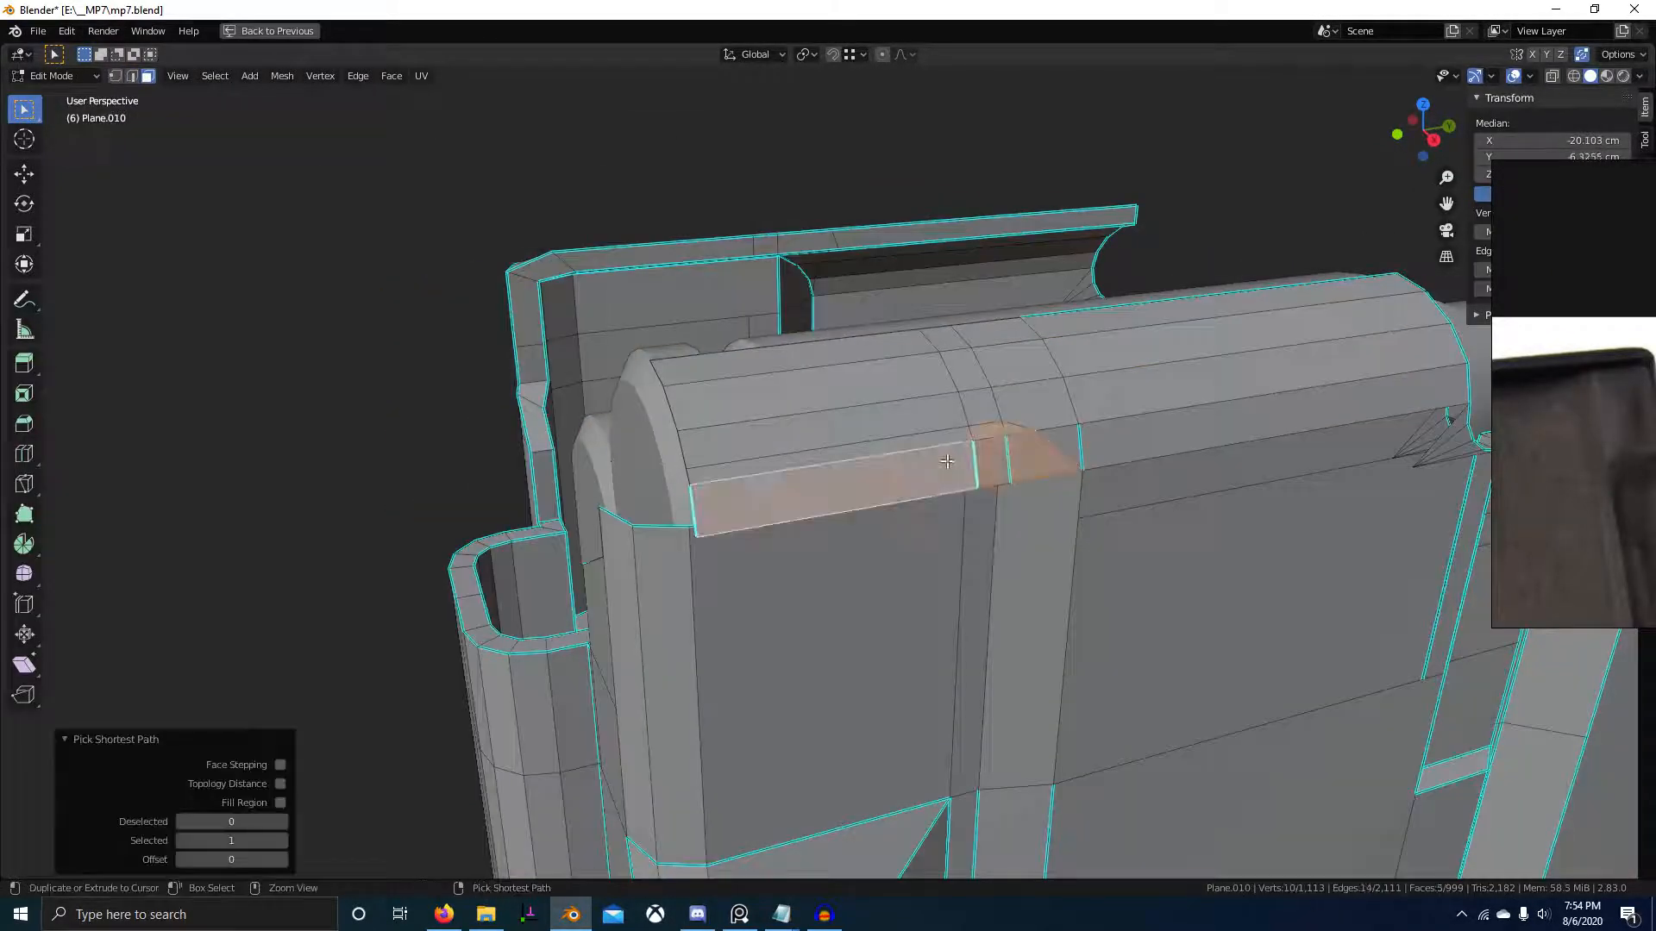
pyautogui.keyDown('ctrl'); pyautogui.rightClick(921, 446); pyautogui.keyUp('ctrl')
pyautogui.scroll(-4, 921, 447)
pyautogui.scroll(5, 1038, 473)
pyautogui.moveTo(921, 447); pyautogui.dragTo(1162, 470, button='middle')
pyautogui.press('x')
pyautogui.press('f')
# - Fill faces between the lip extension's cut edge and the outer wall's top edge, and return to Object Mode
pyautogui.press('2')
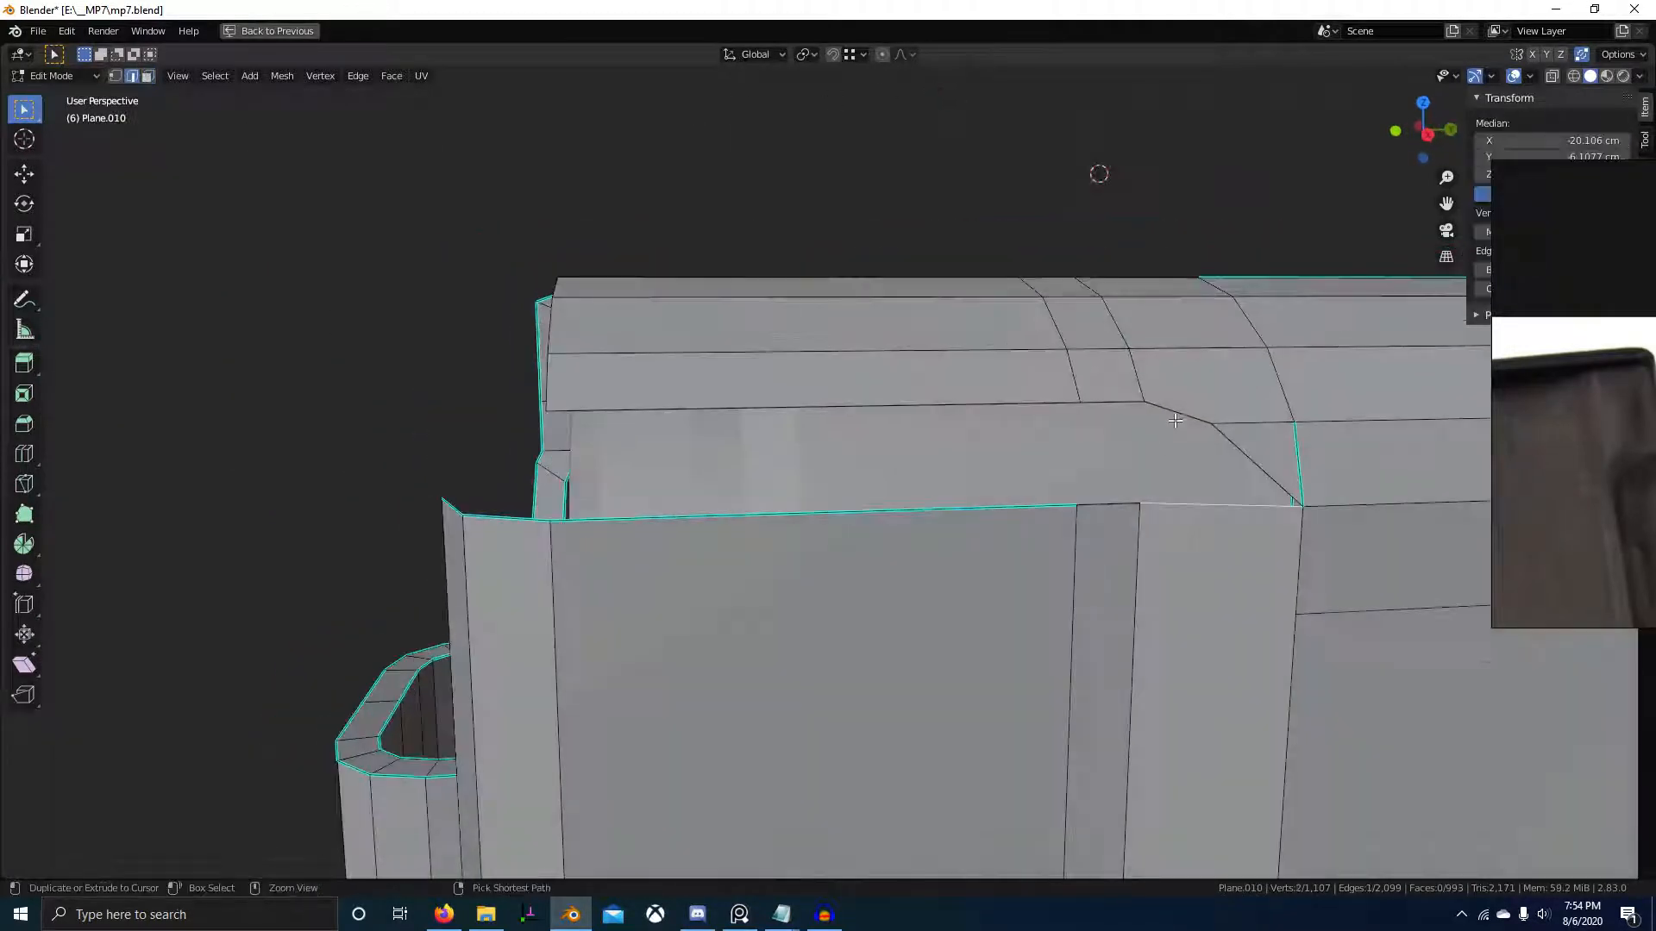
pyautogui.keyDown('shift'); pyautogui.rightClick(1168, 429); pyautogui.keyUp('shift')
pyautogui.press('f')
pyautogui.moveTo(872, 548); pyautogui.dragTo(923, 478, button='middle')
pyautogui.press('Tab')
# - Examine the extended feed lip and its clearance around the bullets from the rear and the front
pyautogui.scroll(4, 923, 478)
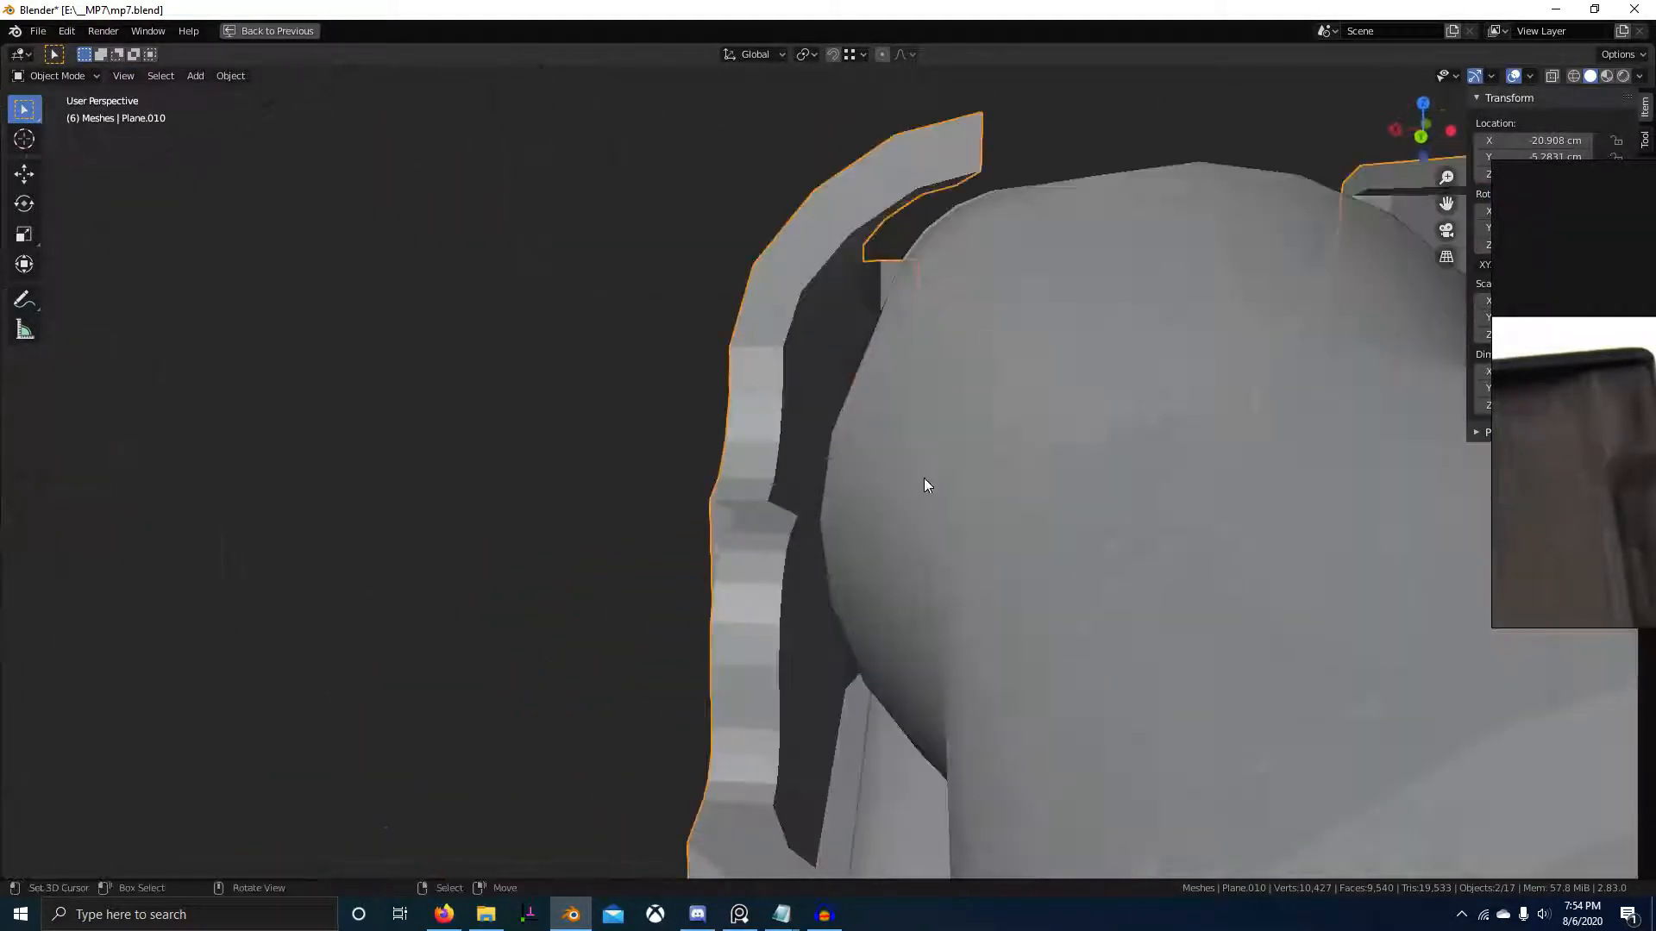
pyautogui.scroll(-8, 926, 485)
pyautogui.scroll(-3, 909, 609)
pyautogui.hotkey('alt', 'a')
pyautogui.rightClick(882, 615)
pyautogui.moveTo(881, 616); pyautogui.dragTo(451, 688, button='middle')
pyautogui.scroll(-3, 923, 676)
pyautogui.scroll(4, 886, 595)
pyautogui.hotkey('alt', 'a')
pyautogui.moveTo(995, 693); pyautogui.dragTo(691, 686, button='middle')
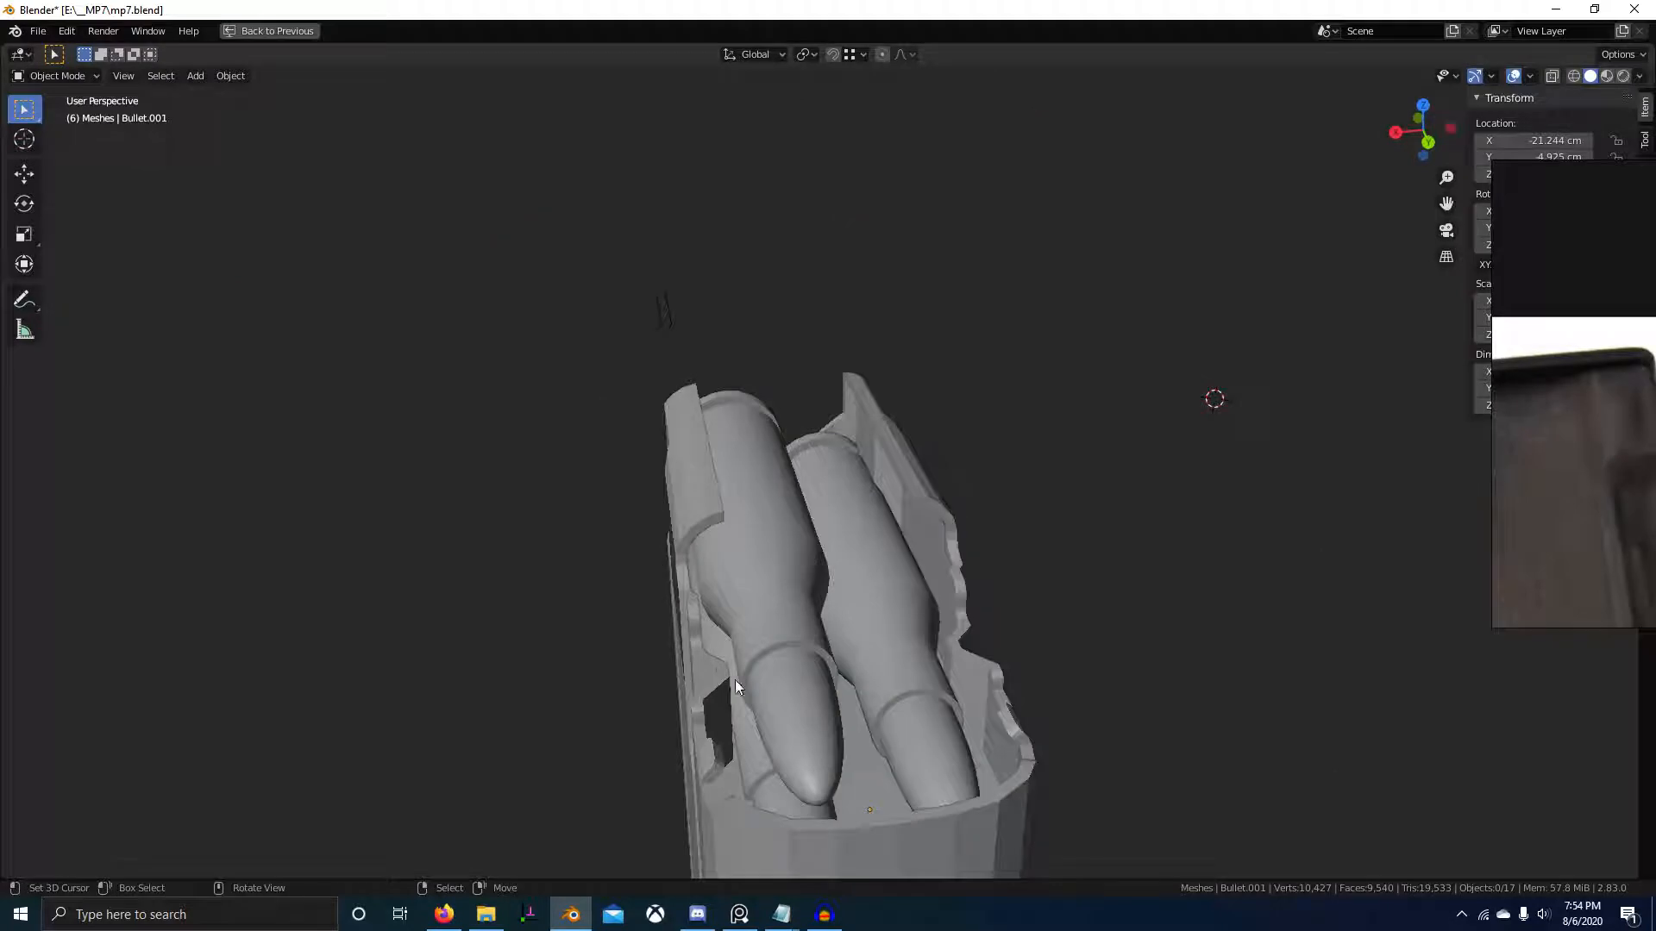
# - Isolate the magazine mesh in local view in Edit Mode, framing the inner side of the rear feed lip corner
pyautogui.press('Tab')
pyautogui.moveTo(686, 522); pyautogui.dragTo(1002, 407, button='middle')
pyautogui.scroll(-7, 1001, 406)
pyautogui.scroll(8, 789, 592)
pyautogui.moveTo(789, 592); pyautogui.dragTo(805, 703, button='middle')
pyautogui.press('KP_Divide')
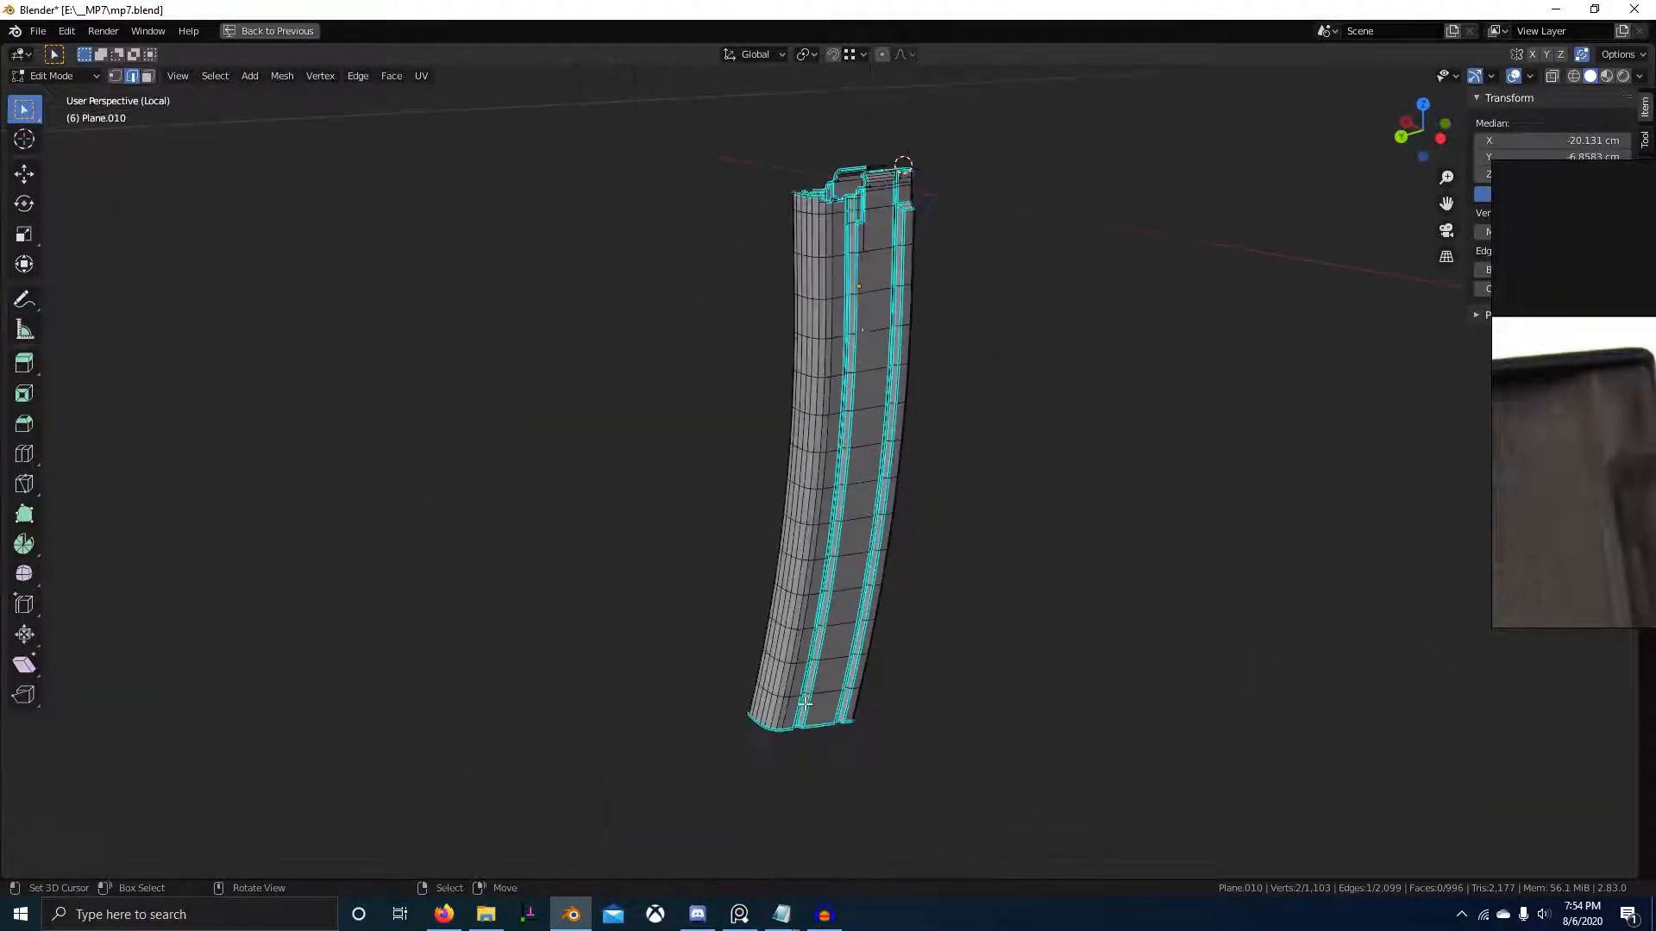
pyautogui.keyDown('shift'); pyautogui.moveTo(841, 404); pyautogui.dragTo(976, 673, button='middle'); pyautogui.keyUp('shift')
pyautogui.scroll(4, 842, 642)
pyautogui.scroll(4, 1035, 658)
pyautogui.scroll(1, 639, 527)
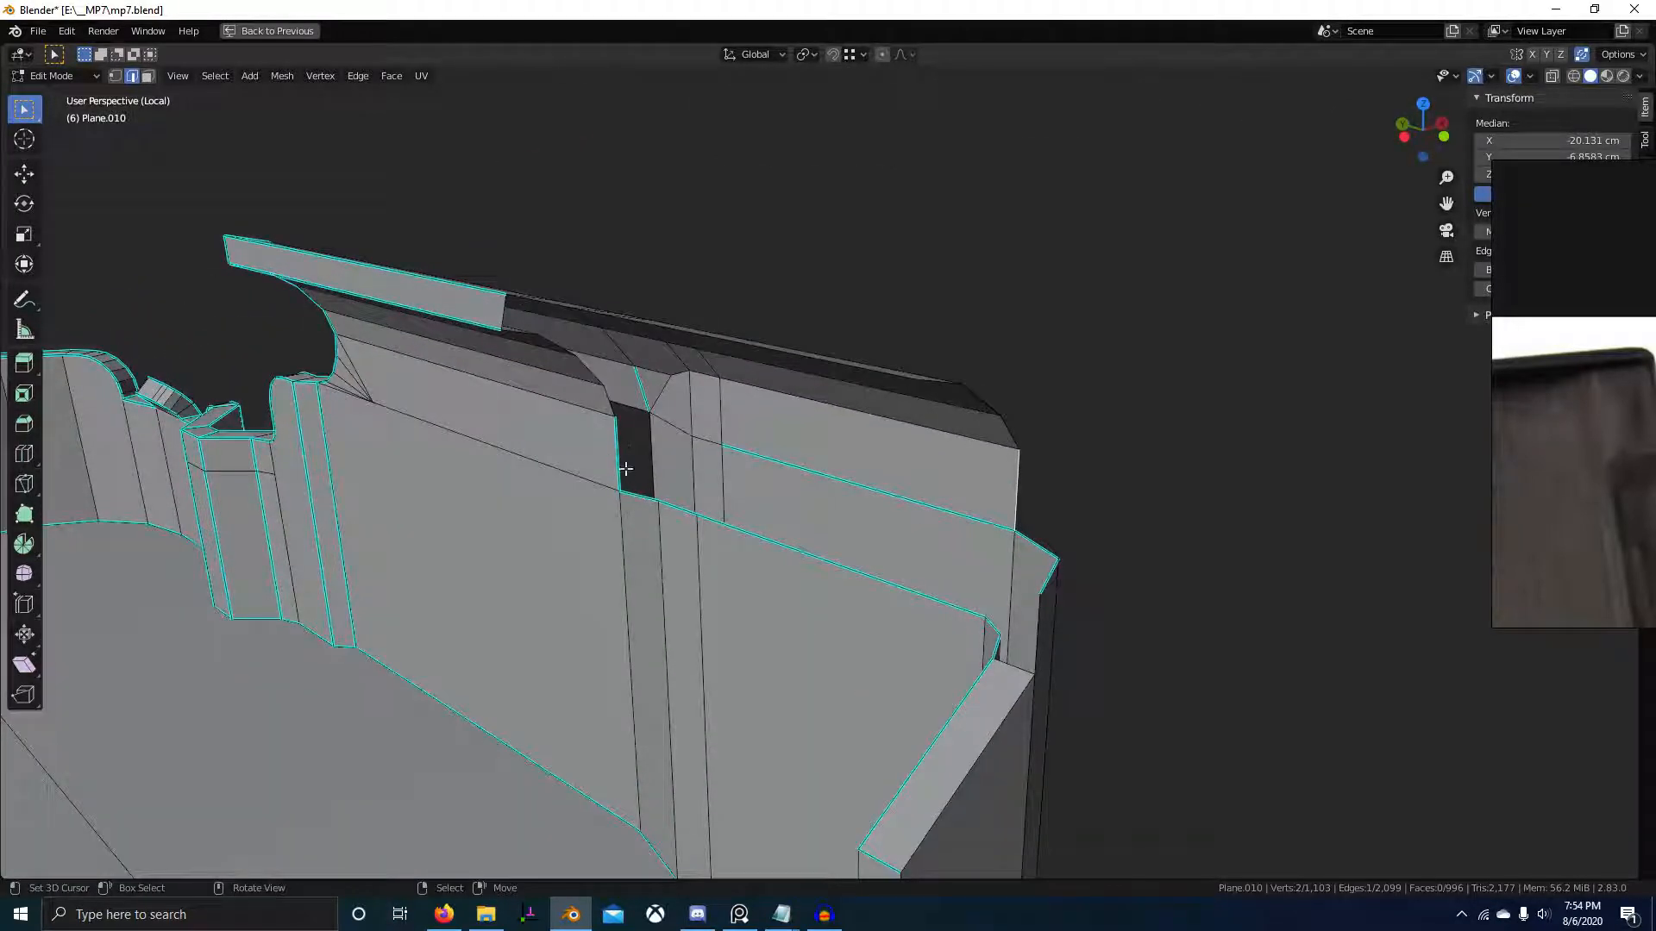
# - Select the inner feed lip's curved rear edges and extrude them backward in three sections to the magazine's rear edge
pyautogui.moveTo(626, 470); pyautogui.dragTo(595, 259, button='middle')
pyautogui.rightClick(599, 251)
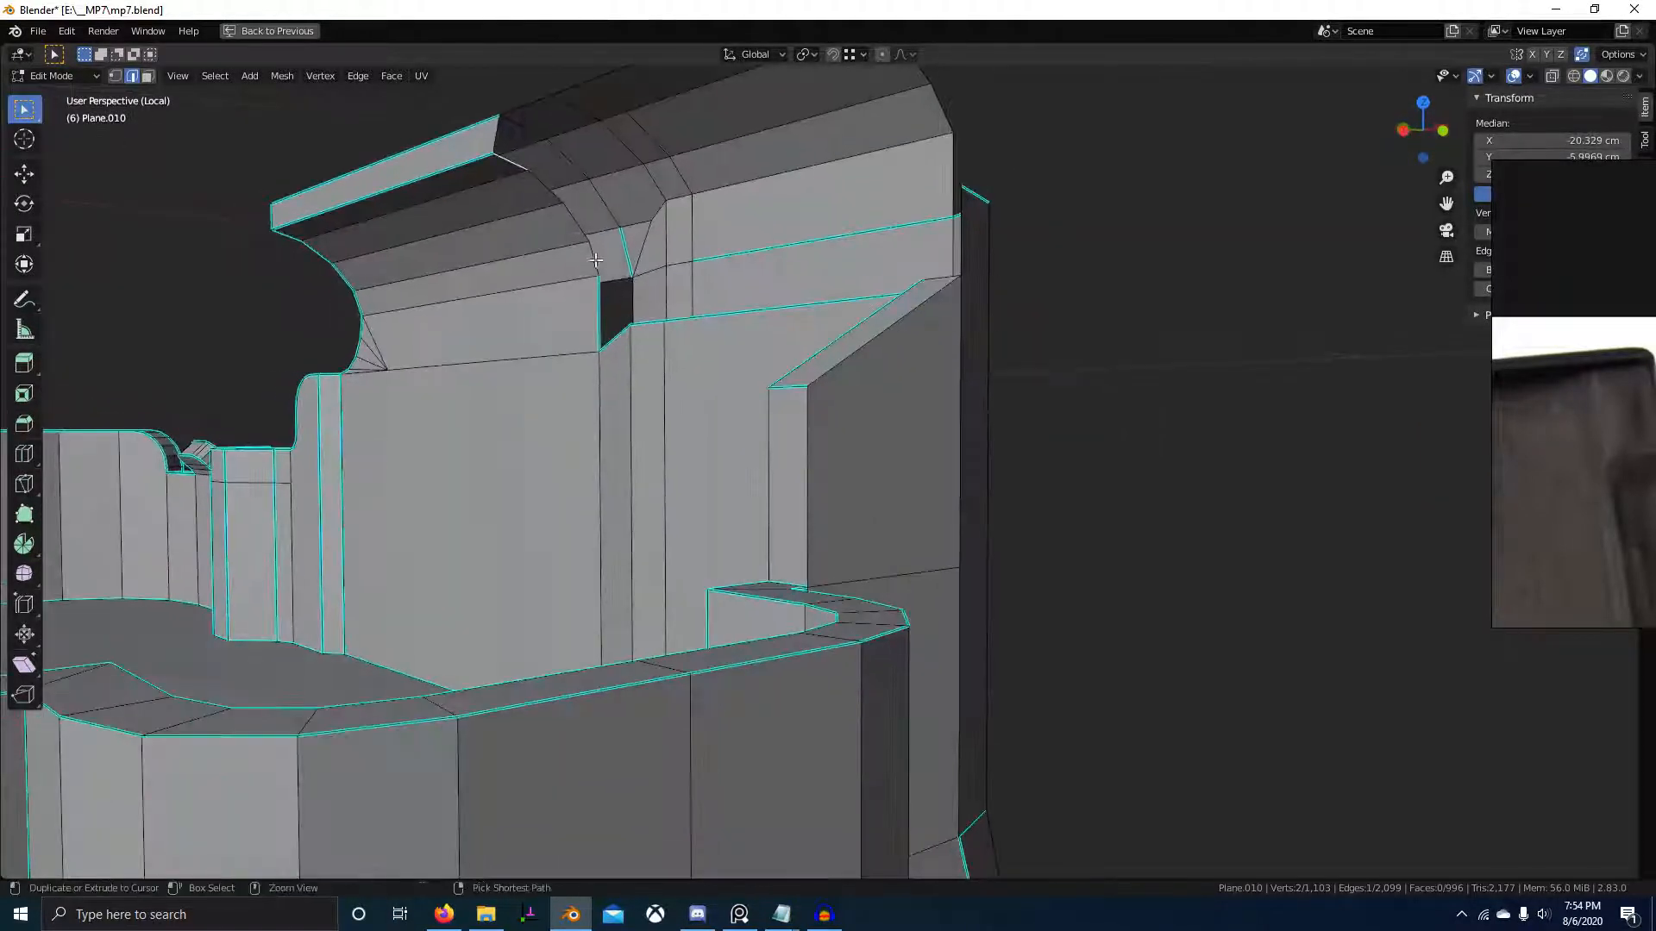
pyautogui.keyDown('ctrl'); pyautogui.rightClick(595, 259); pyautogui.keyUp('ctrl')
pyautogui.moveTo(654, 415); pyautogui.dragTo(670, 455, button='middle')
pyautogui.moveTo(634, 377); pyautogui.dragTo(653, 418, button='middle')
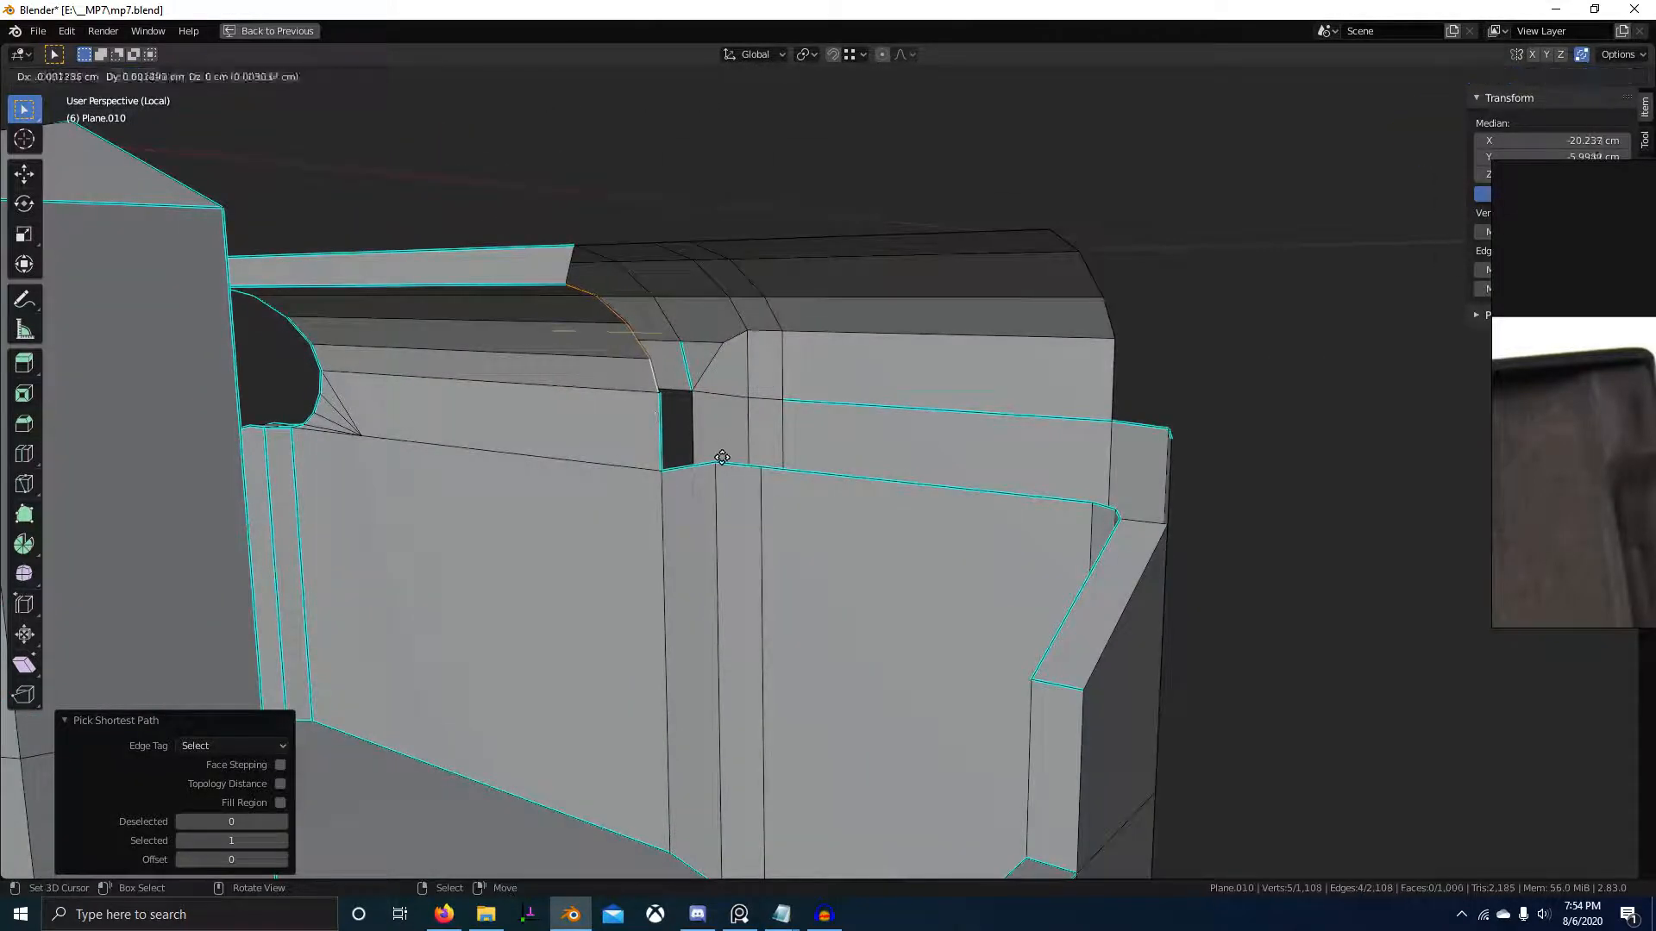
pyautogui.click(747, 468)
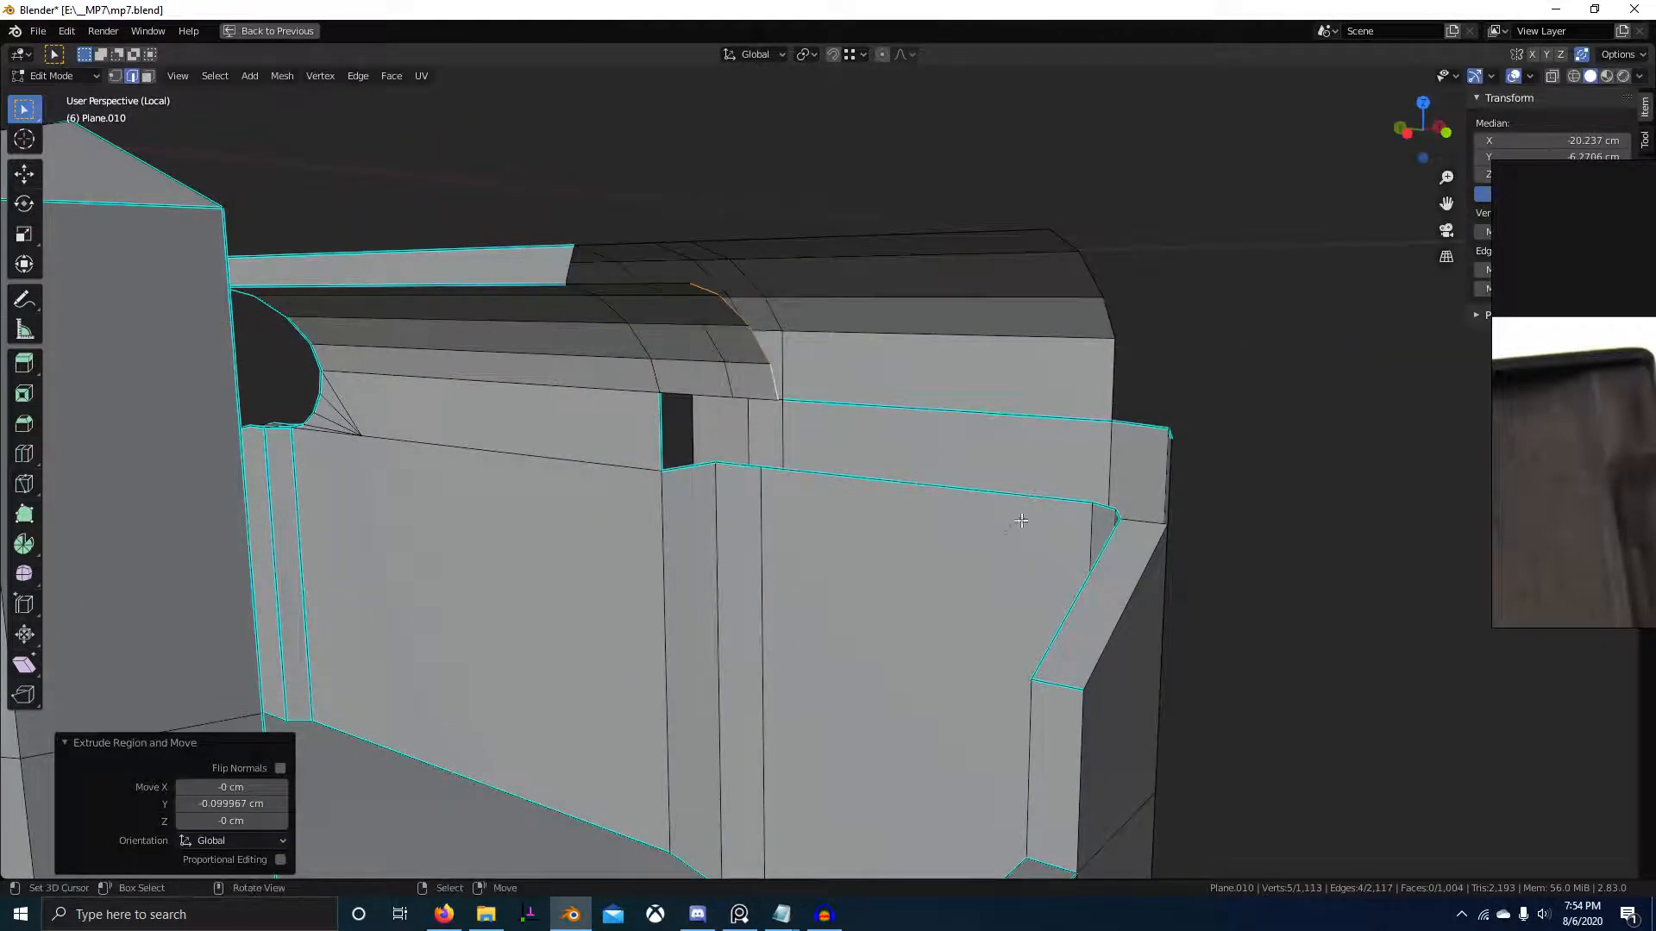
pyautogui.click(1090, 514)
# - Expand the selection to the extruded inner lip faces, hide the rest of the mesh, and leave local view and Edit Mode
pyautogui.press('ctrl+KP_Add')
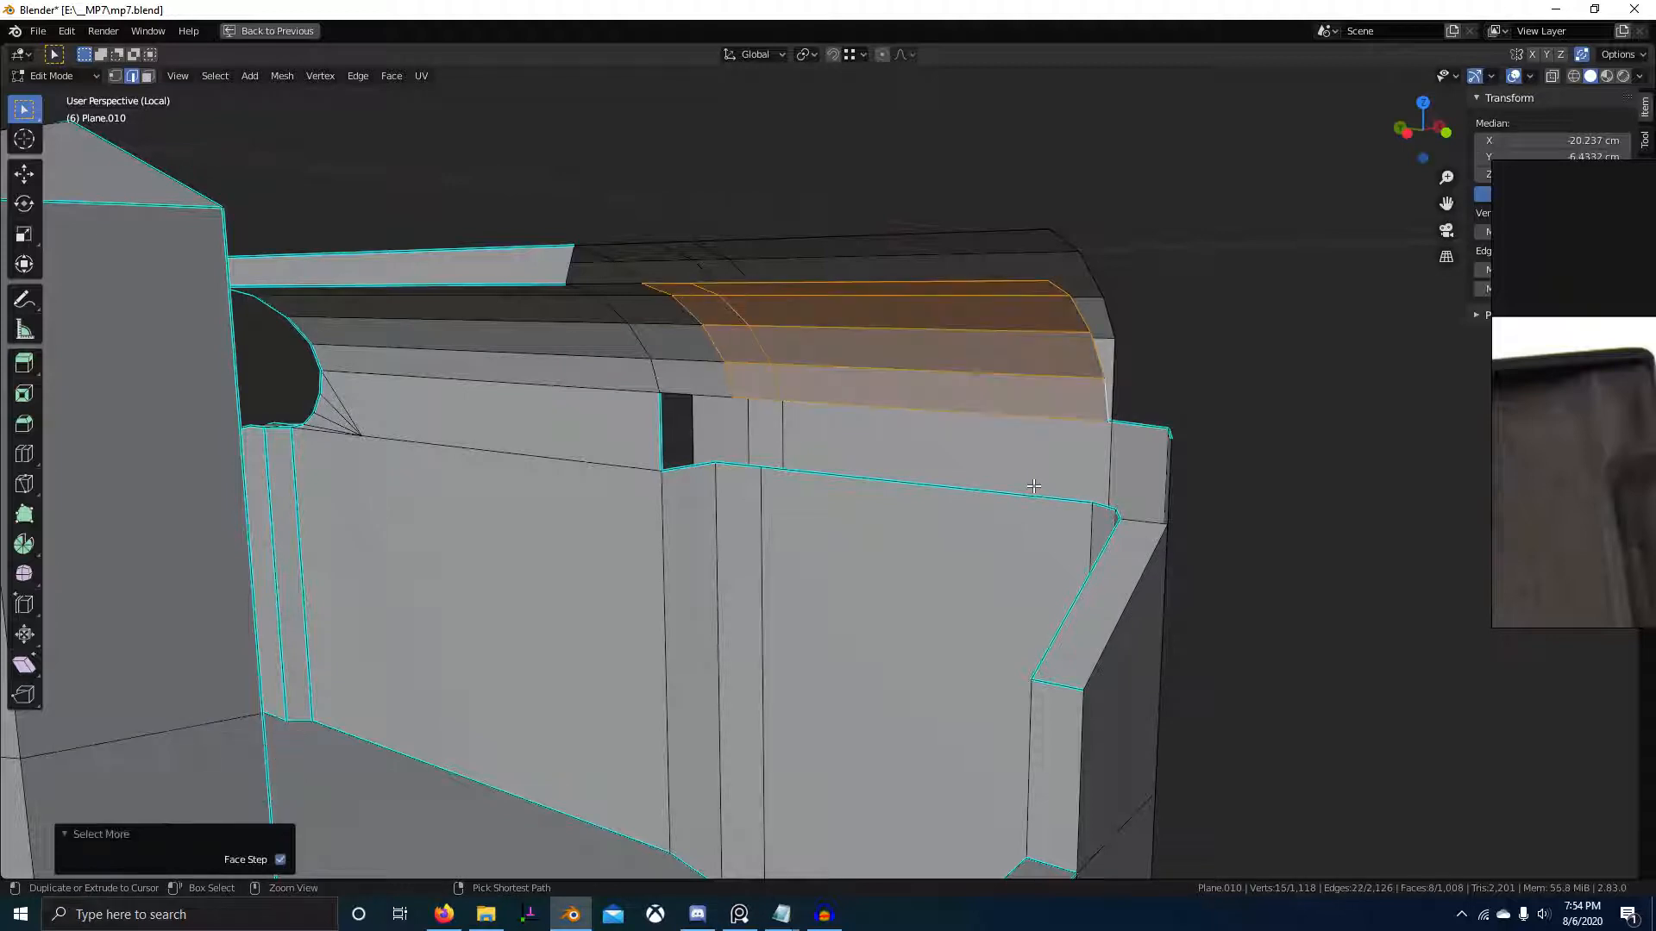
pyautogui.hotkey('shift', 'h')
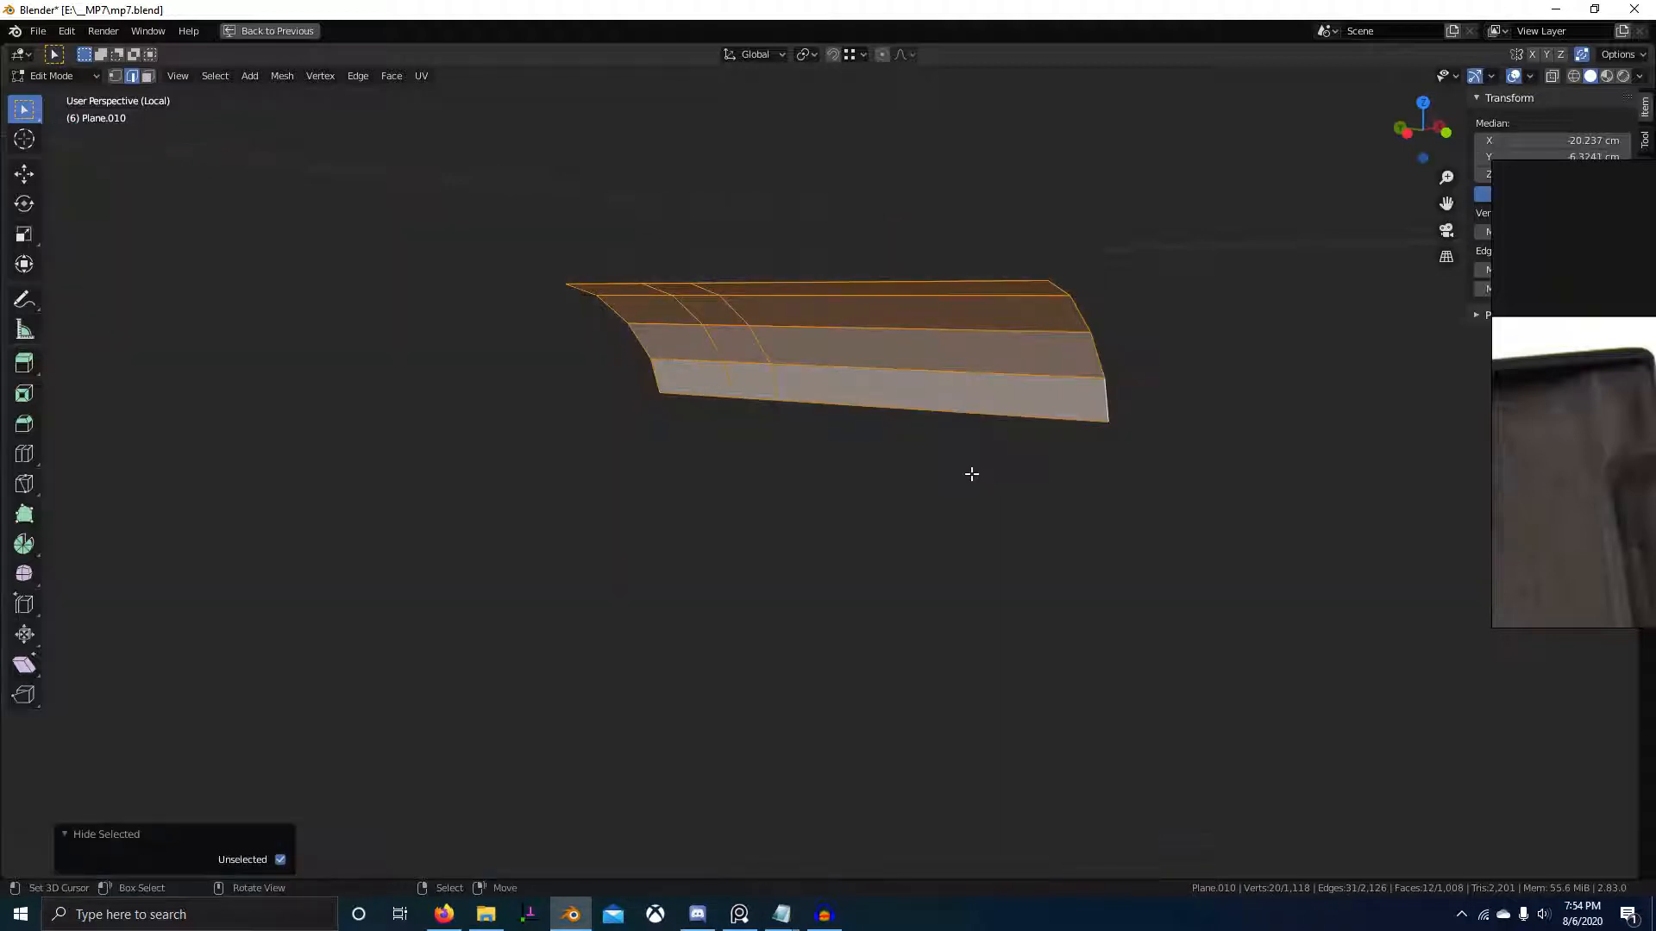
pyautogui.press('KP_Divide')
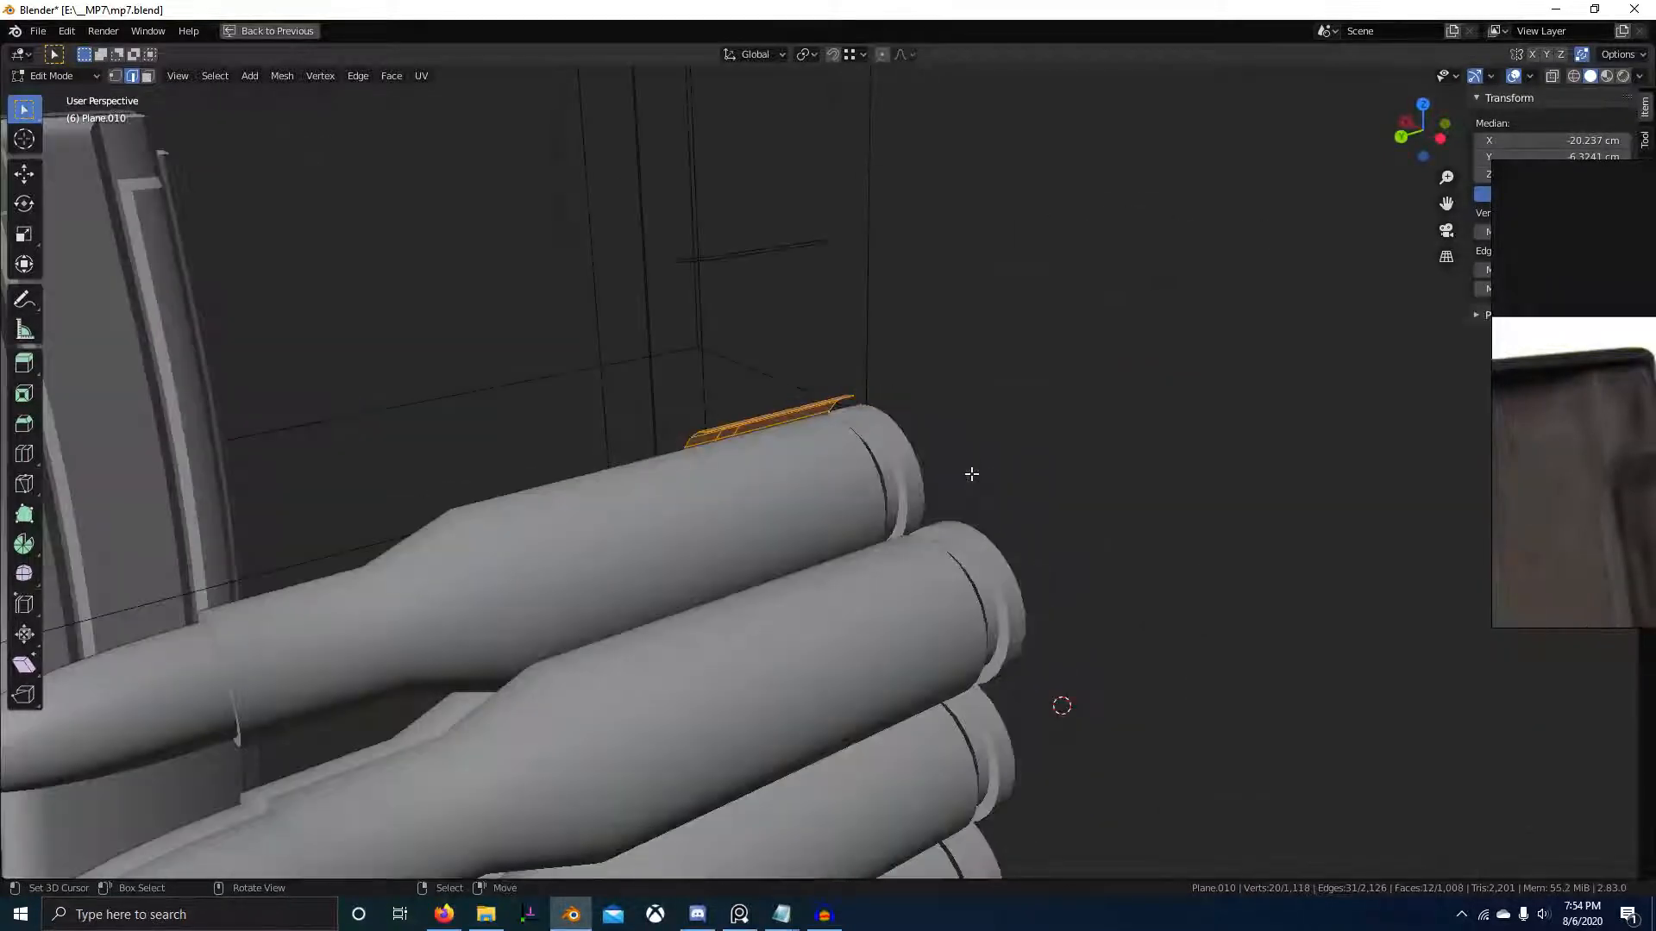
pyautogui.scroll(-4, 972, 473)
pyautogui.moveTo(972, 473); pyautogui.dragTo(757, 536, button='middle')
pyautogui.press('Tab')
pyautogui.scroll(3, 771, 419)
pyautogui.scroll(1, 805, 417)
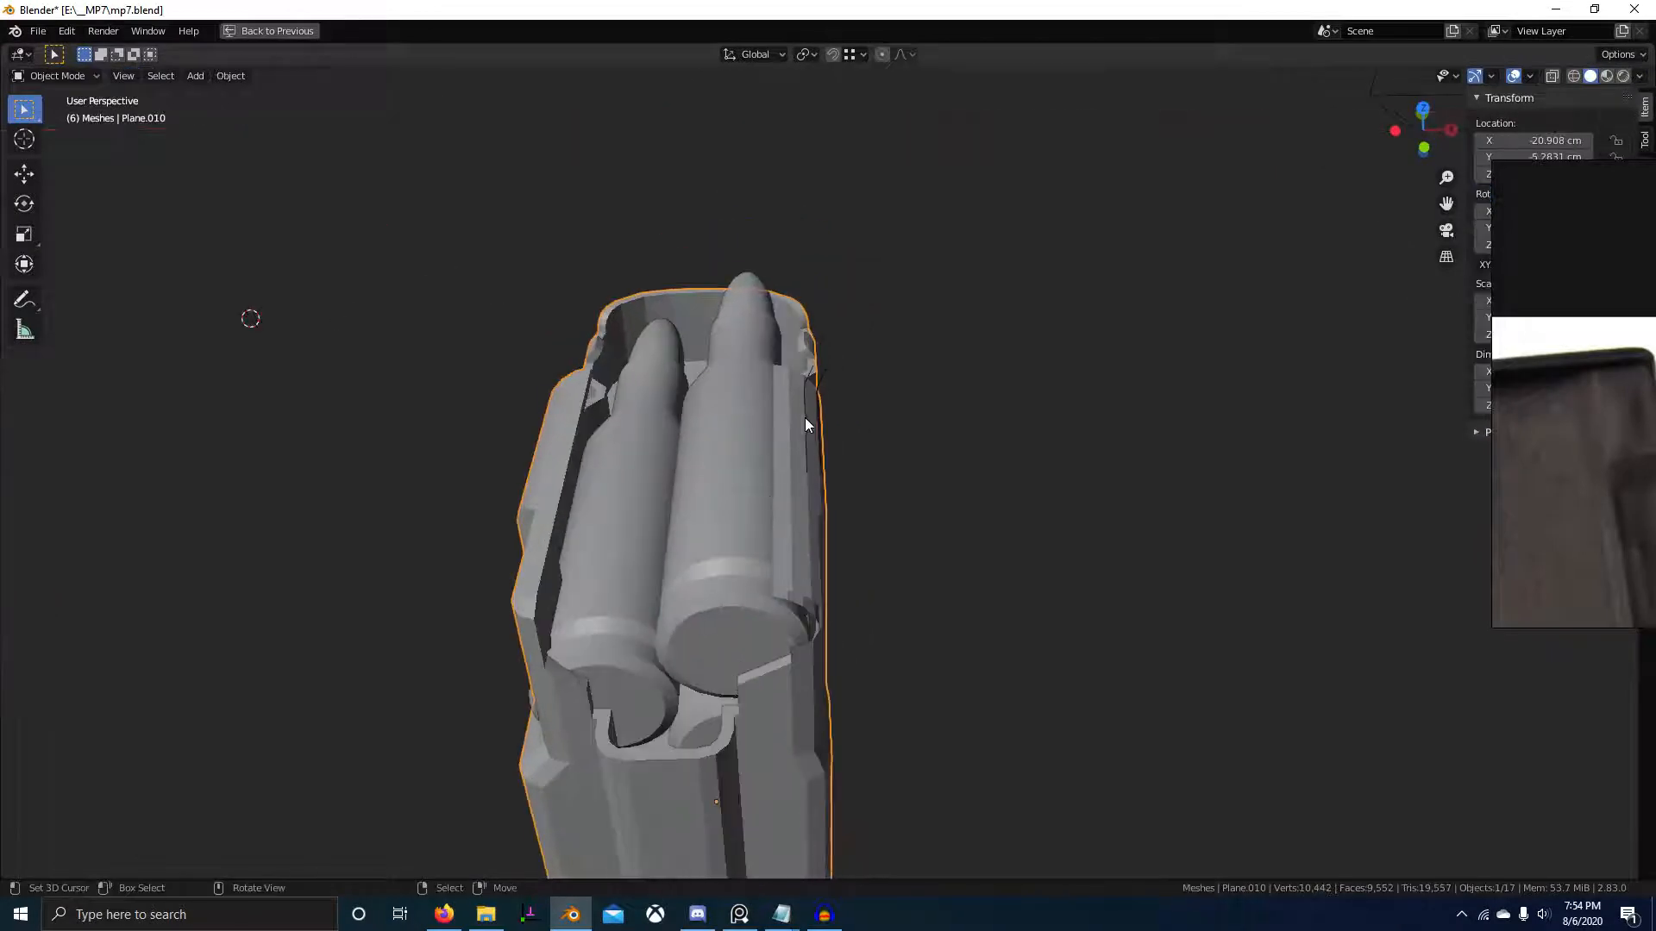
# - Add the cutting geometry to the selection and apply Knife Project from the top view onto the inner lip extension
pyautogui.keyDown('shift'); pyautogui.click(806, 416); pyautogui.keyUp('shift')
pyautogui.press('Tab')
pyautogui.press('KP_7')
pyautogui.press('F3')
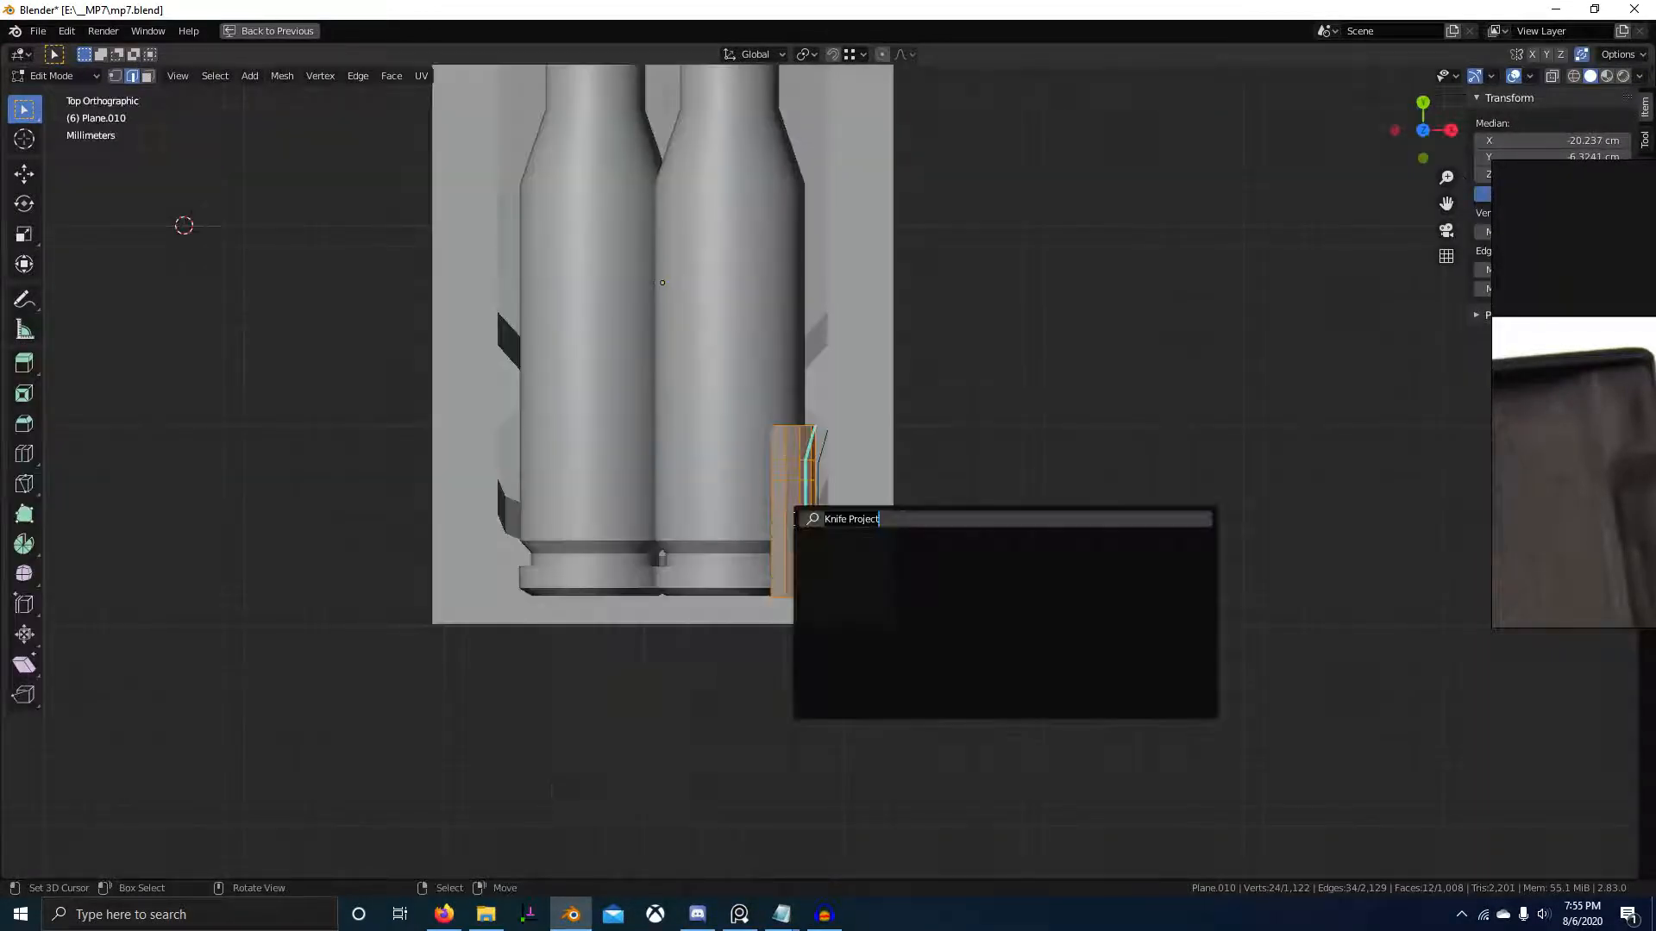
pyautogui.press('Down')
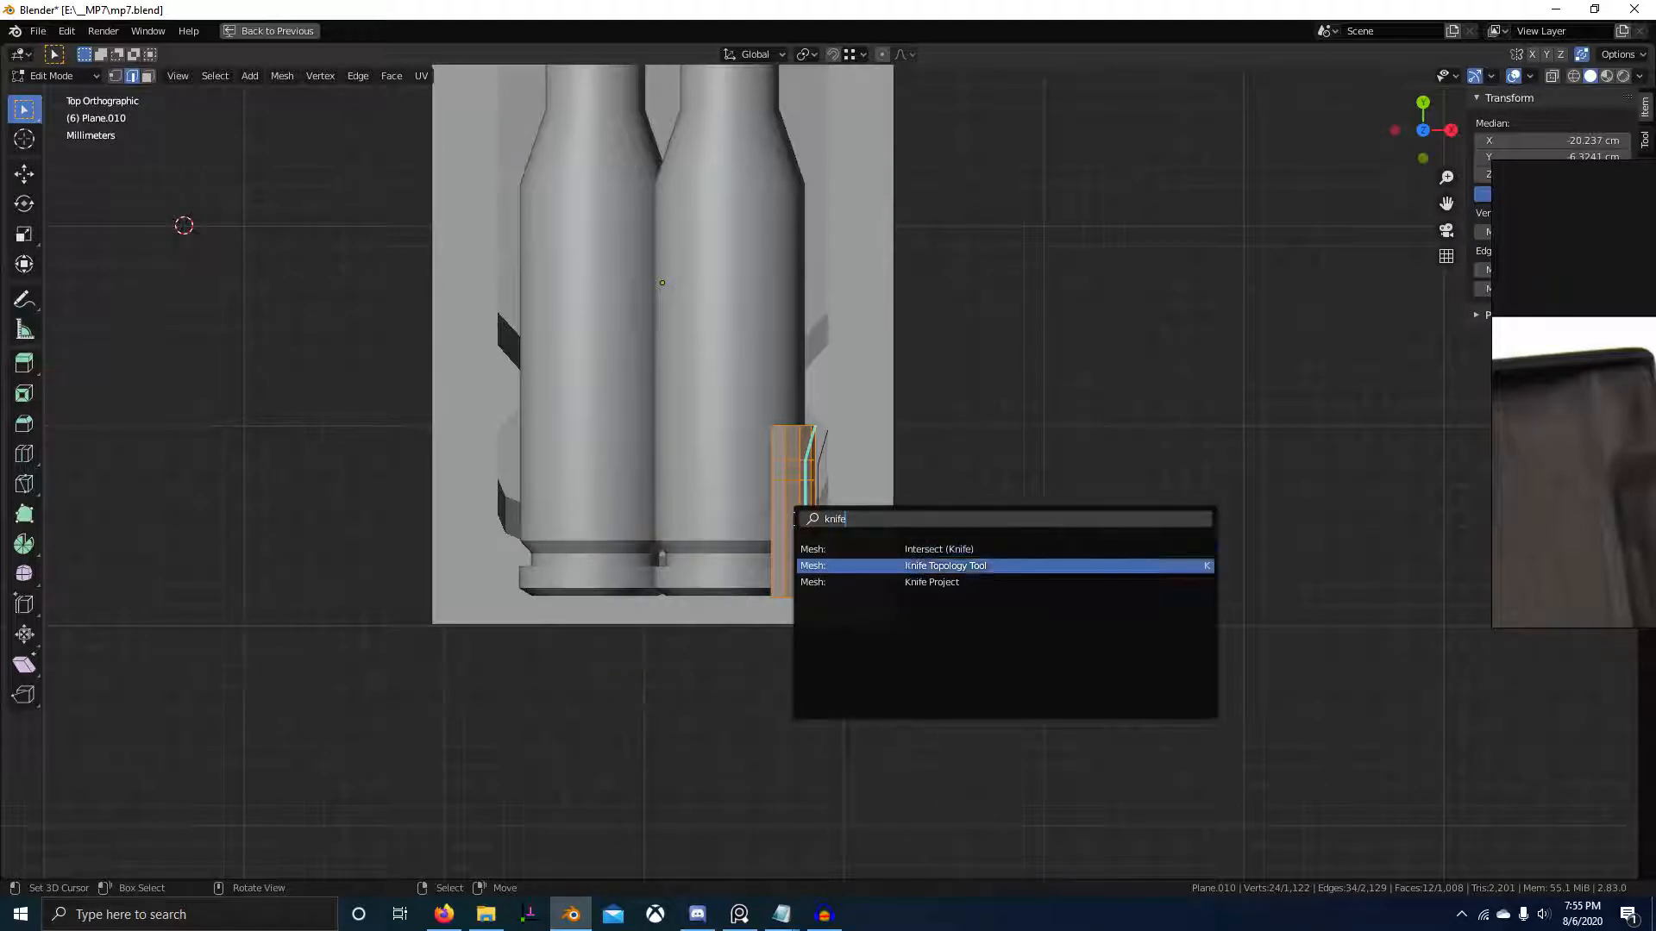
pyautogui.press('Return')
pyautogui.scroll(3, 820, 612)
pyautogui.moveTo(852, 711); pyautogui.dragTo(668, 599, button='middle')
pyautogui.scroll(3, 808, 595)
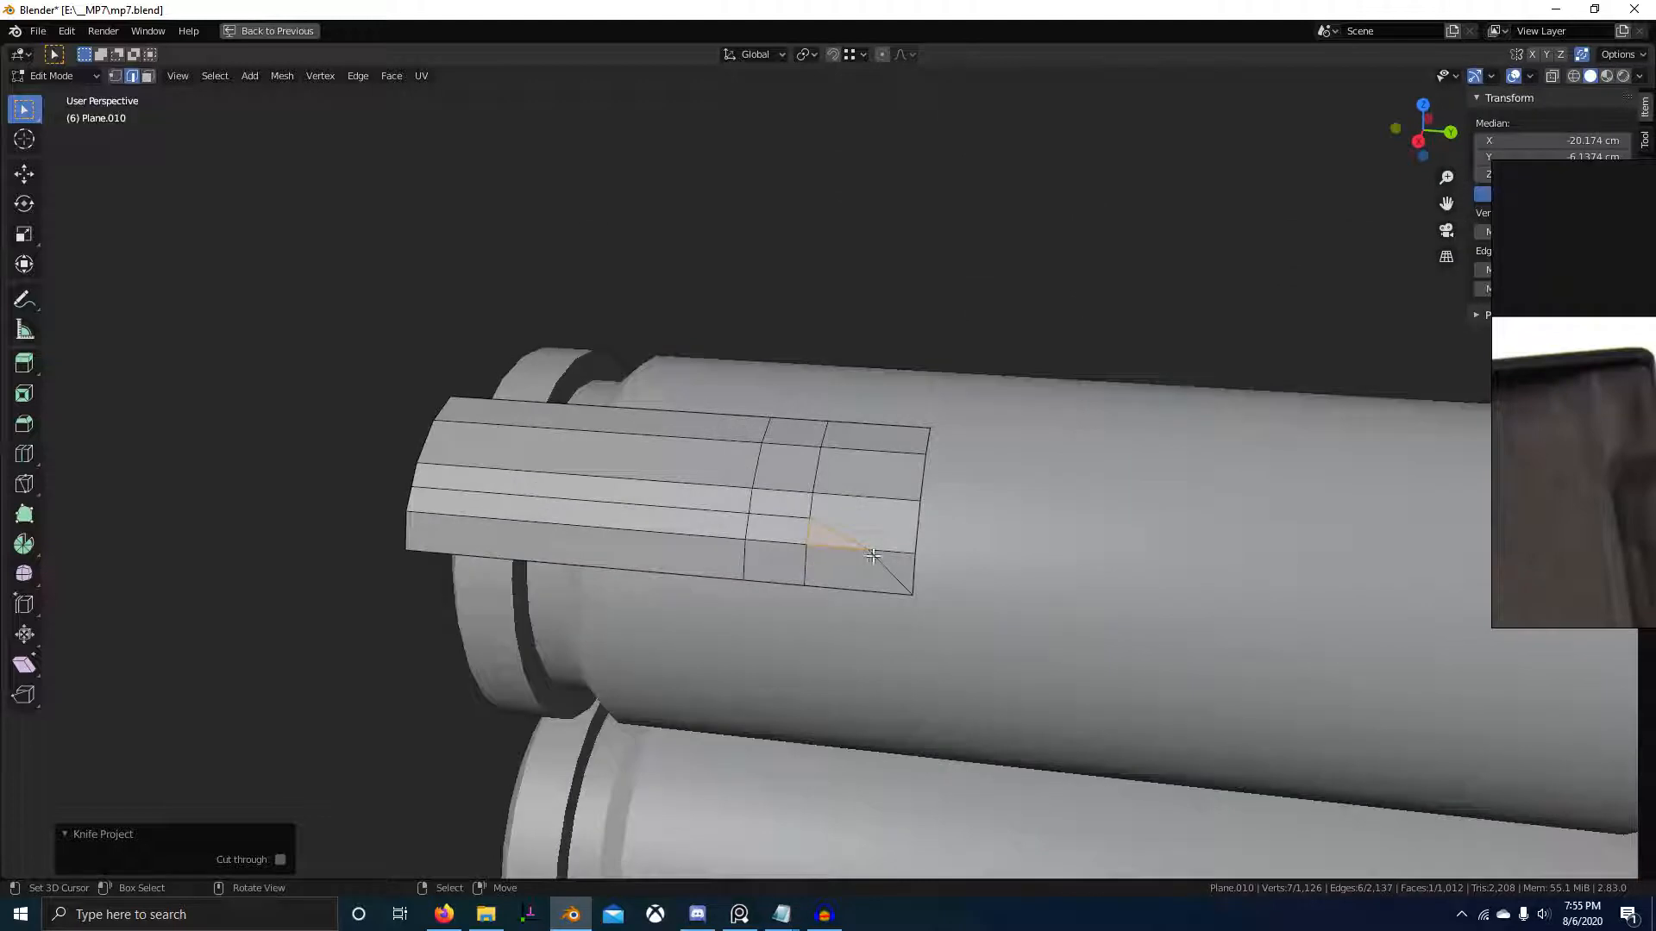
# - Reselect the magazine mesh and isolate its knife-cut inner lip faces in local view in Edit Mode
pyautogui.press('Tab')
pyautogui.scroll(-4, 756, 521)
pyautogui.click(866, 488)
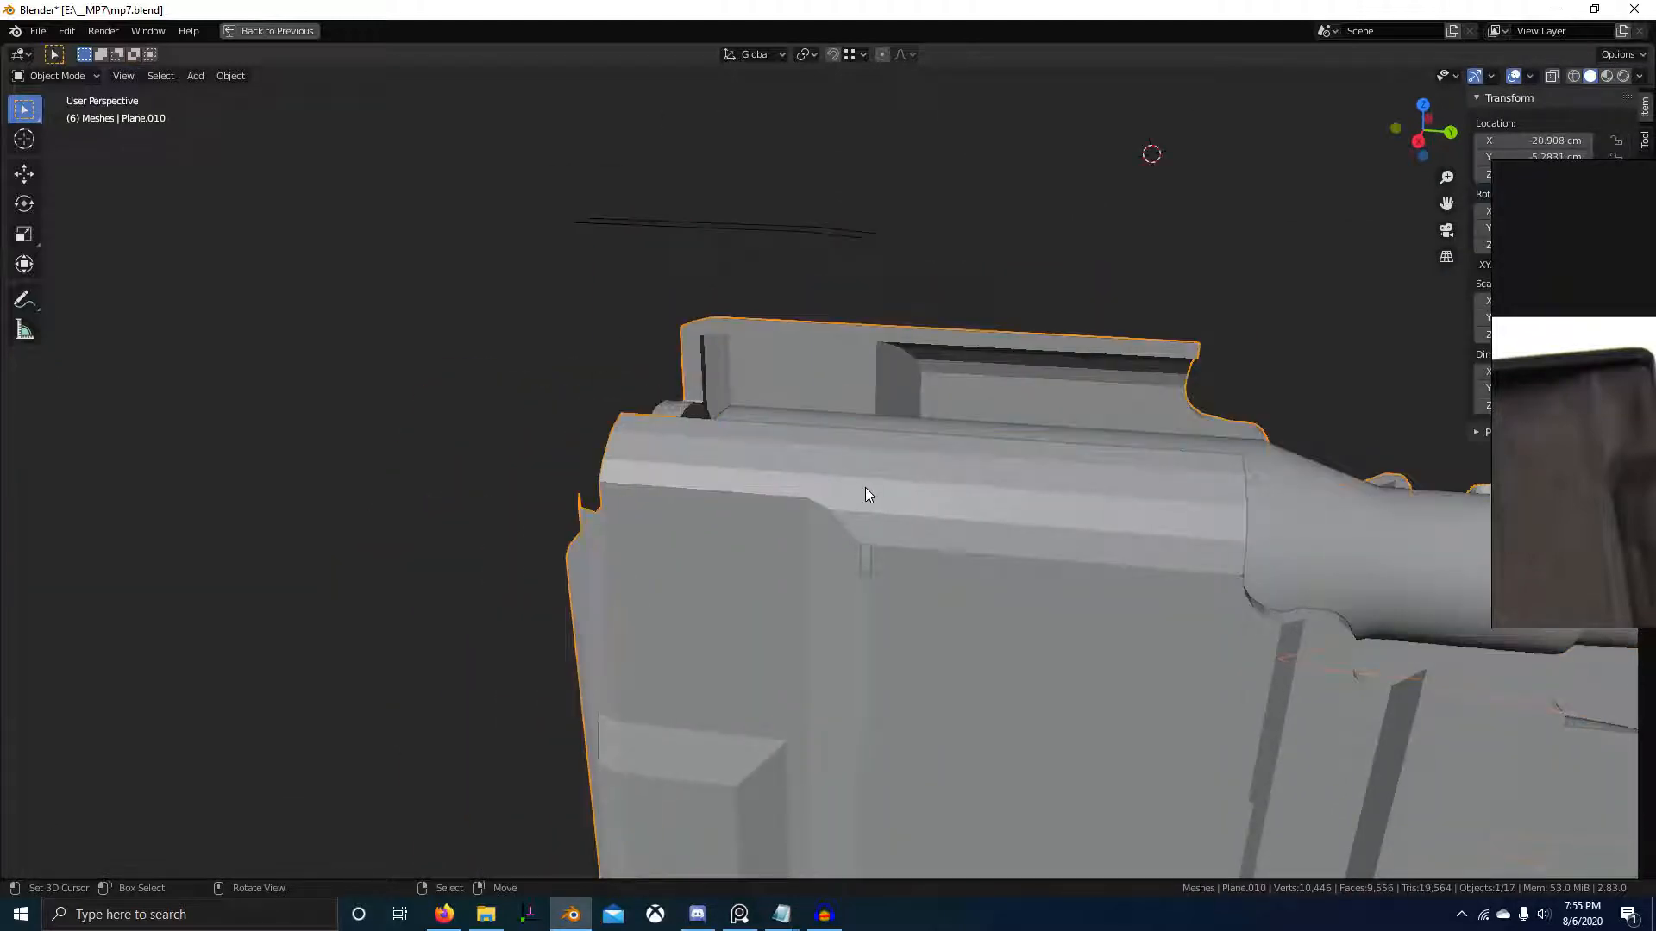
pyautogui.press('Tab')
pyautogui.press('KP_Divide')
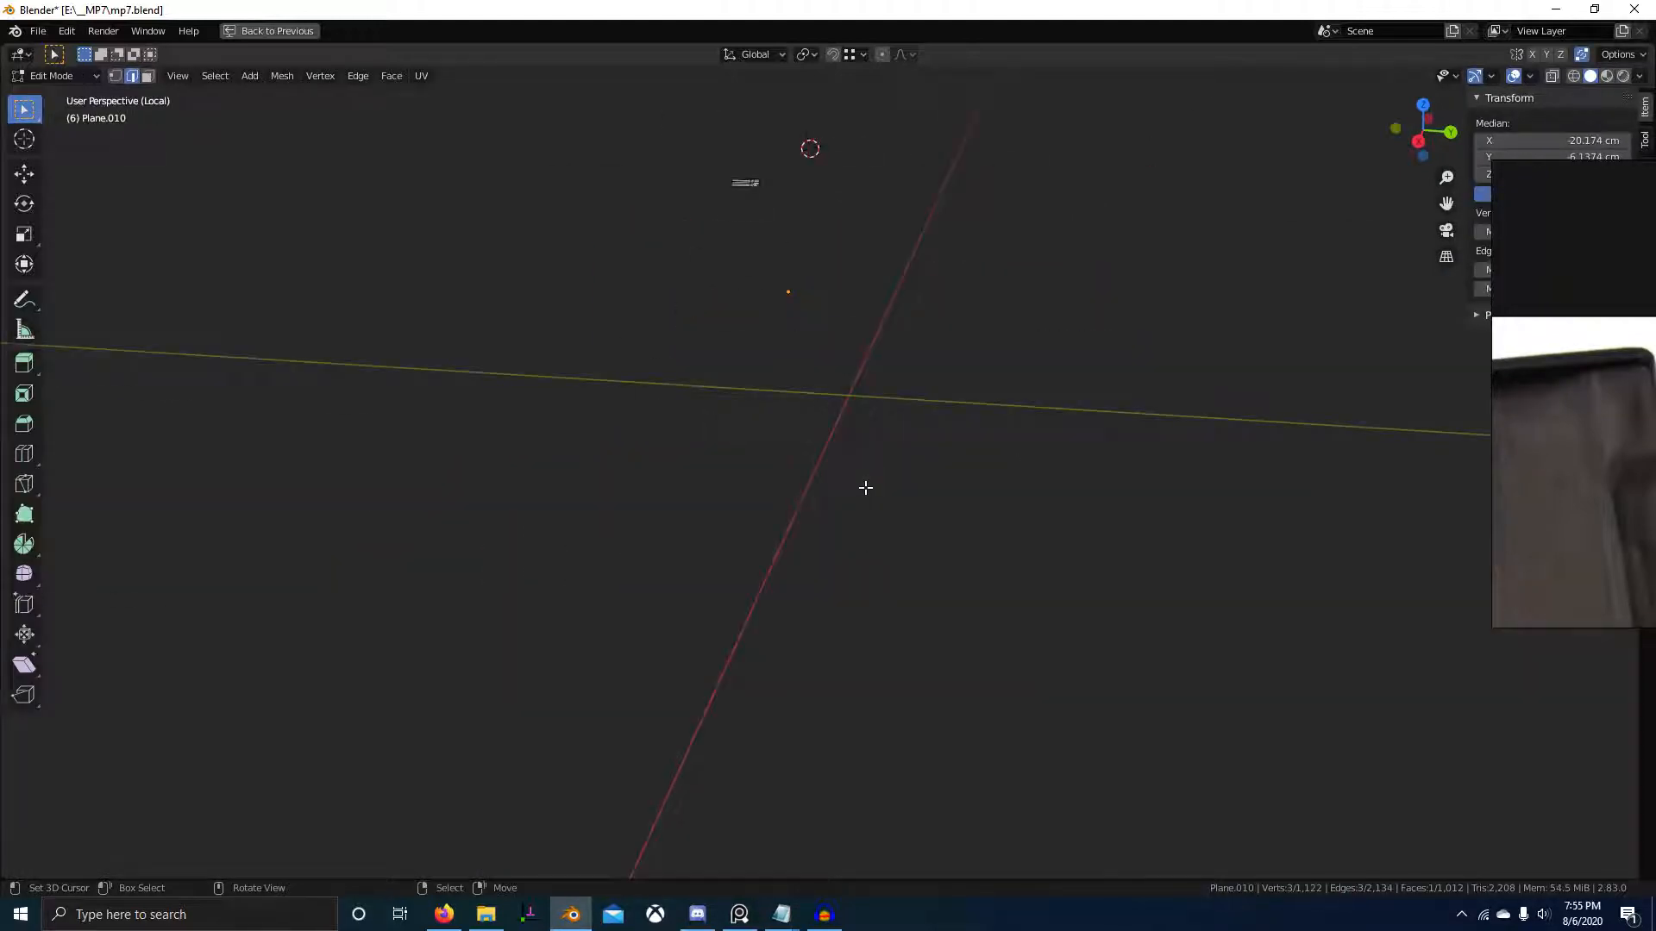
pyautogui.scroll(-6, 866, 488)
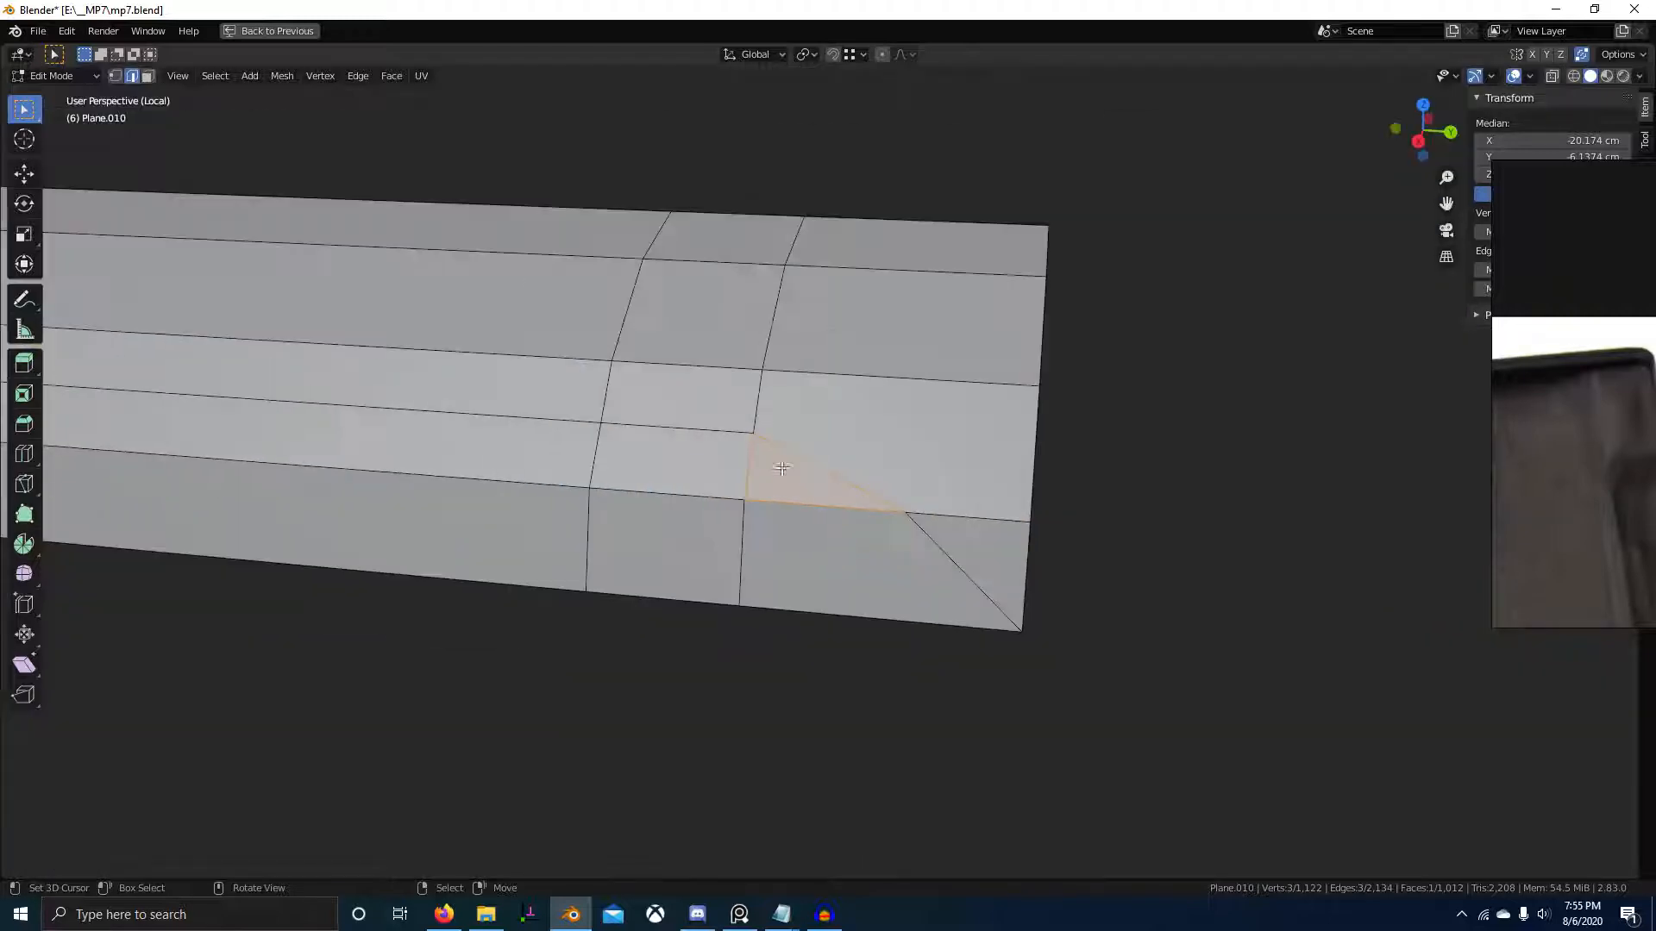
# - Delete the two lower bands of faces and the angled corner faces from the isolated curved strip, and reveal the hidden geometry
pyautogui.click(794, 508)
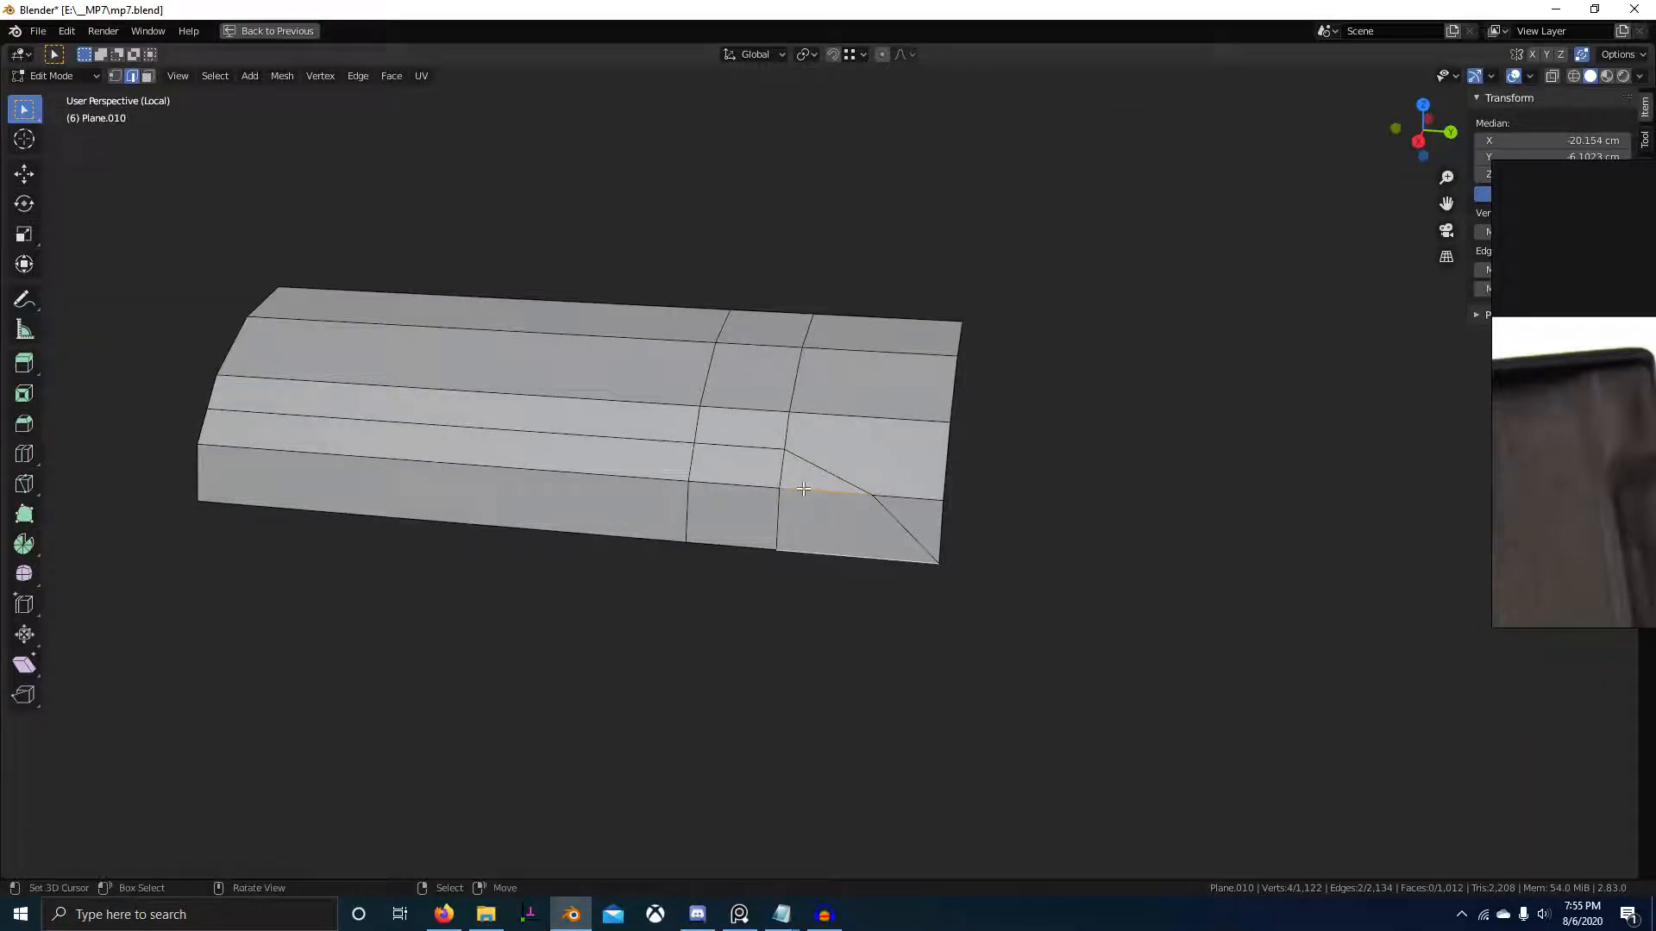
pyautogui.press('3')
pyautogui.click(815, 526)
pyautogui.keyDown('shift'); pyautogui.click(671, 467); pyautogui.keyUp('shift')
pyautogui.keyDown('shift'); pyautogui.click(639, 516); pyautogui.keyUp('shift')
pyautogui.press('x')
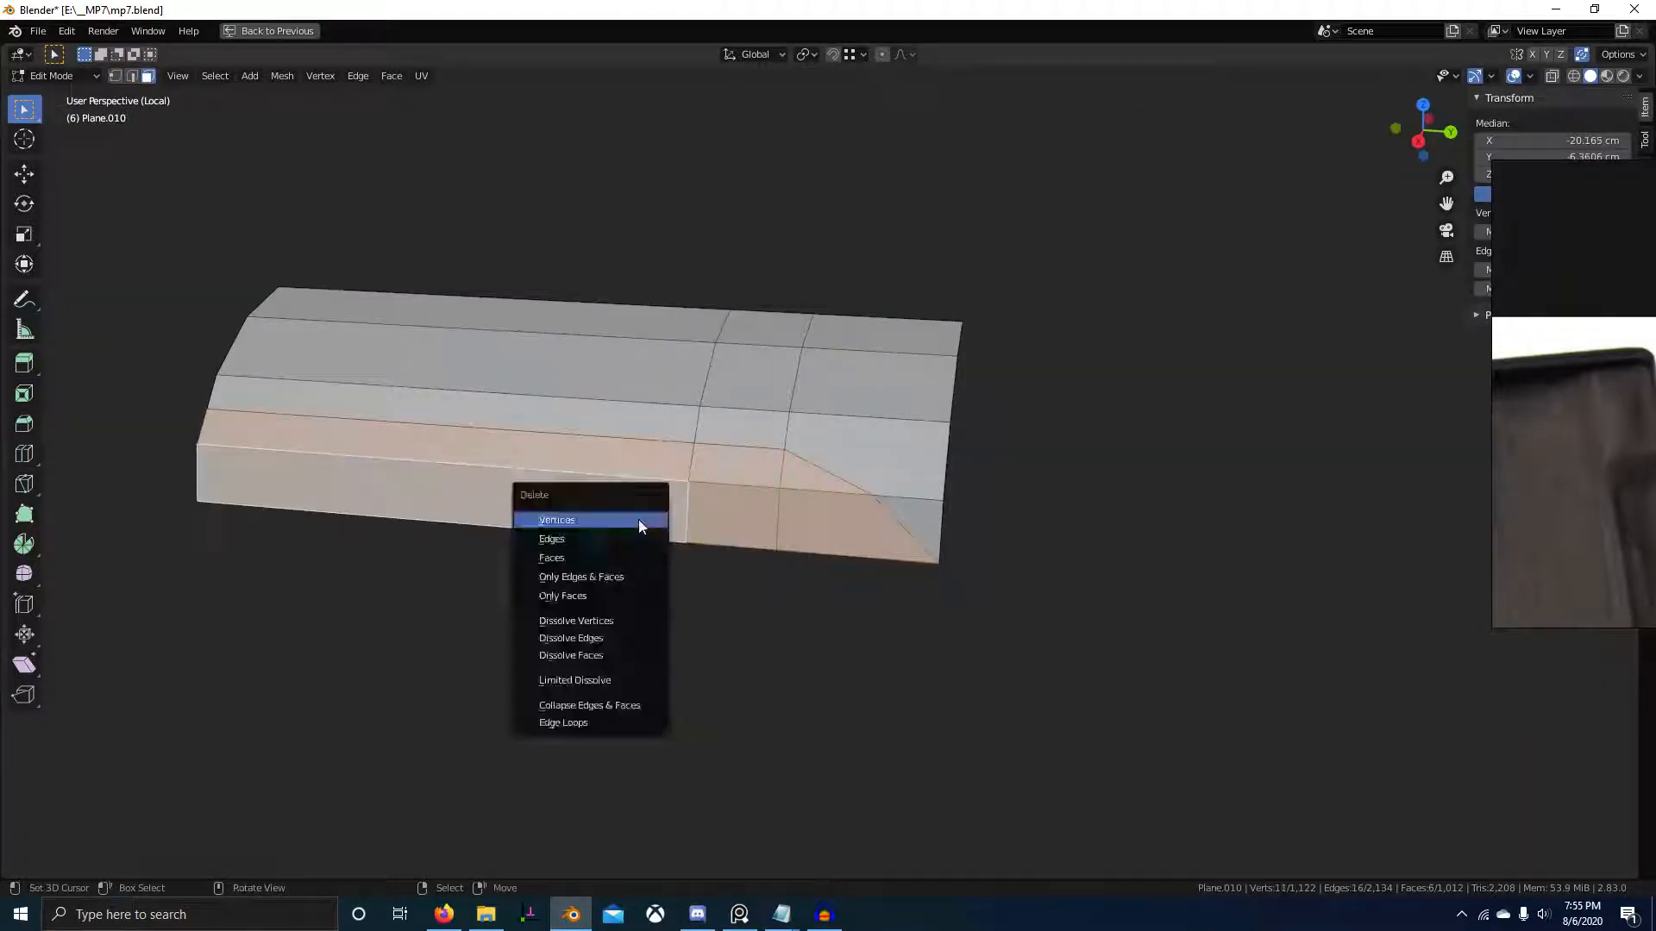
pyautogui.click(641, 558)
pyautogui.scroll(-6, 700, 562)
pyautogui.moveTo(702, 562); pyautogui.dragTo(841, 610, button='middle')
pyautogui.hotkey('alt', 'h')
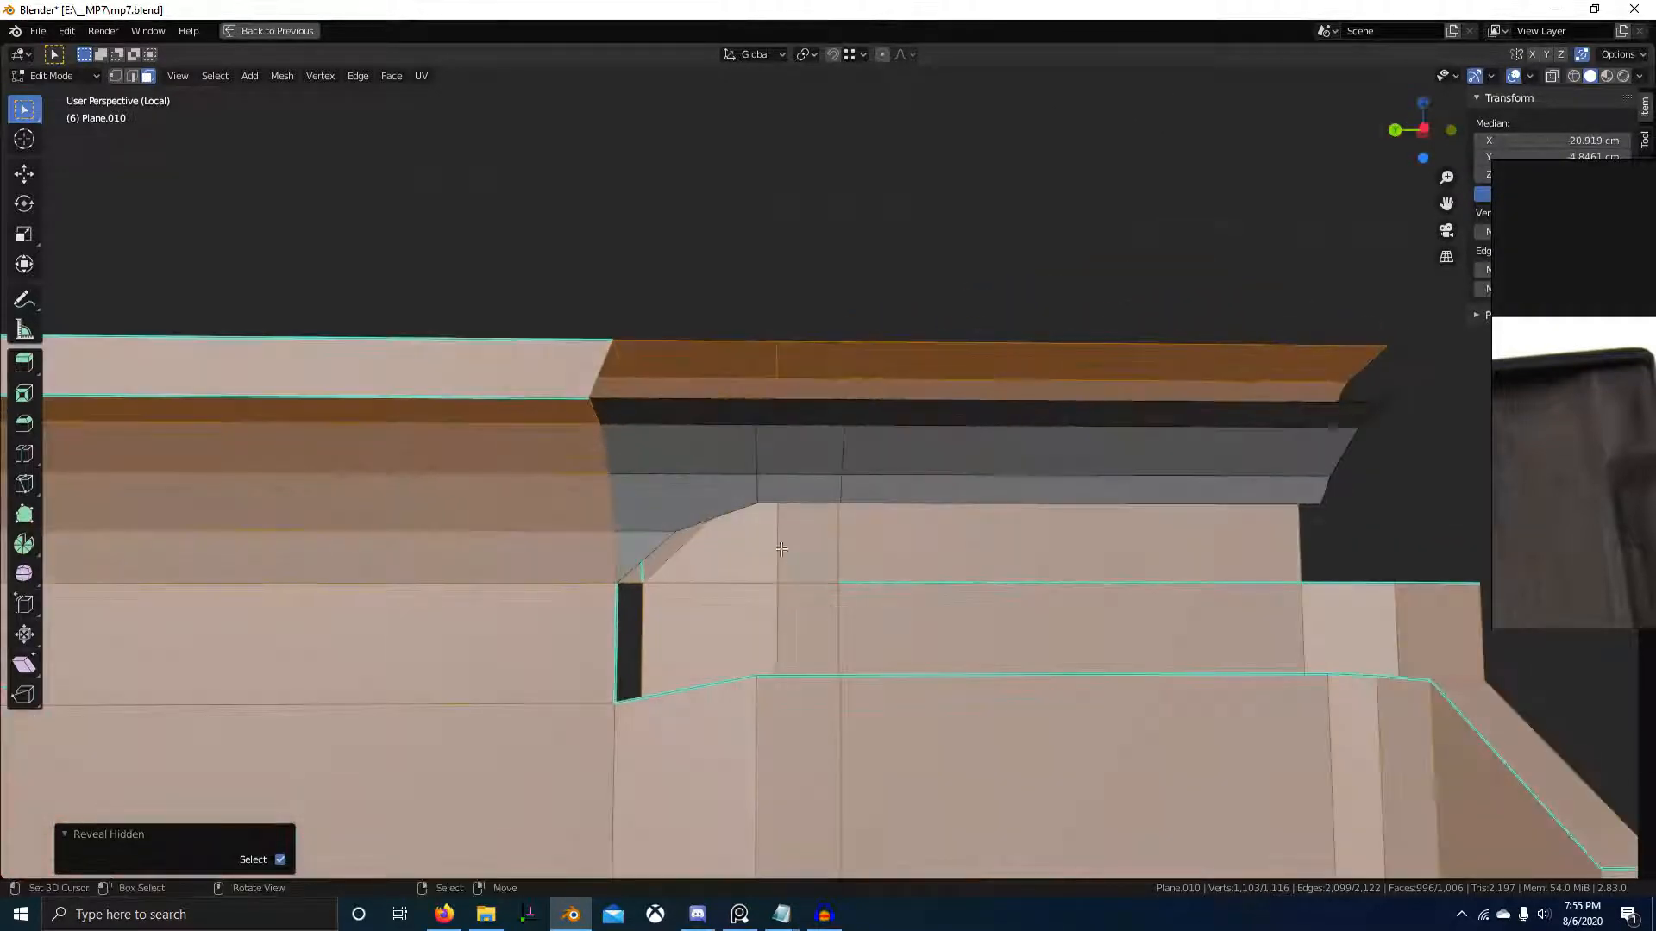
# - Fill the missing faces between the inner and outer shell along the wall's stepped opening and upper rim
pyautogui.press('2')
pyautogui.rightClick(720, 519)
pyautogui.keyDown('ctrl'); pyautogui.rightClick(733, 689); pyautogui.keyUp('ctrl')
pyautogui.press('f')
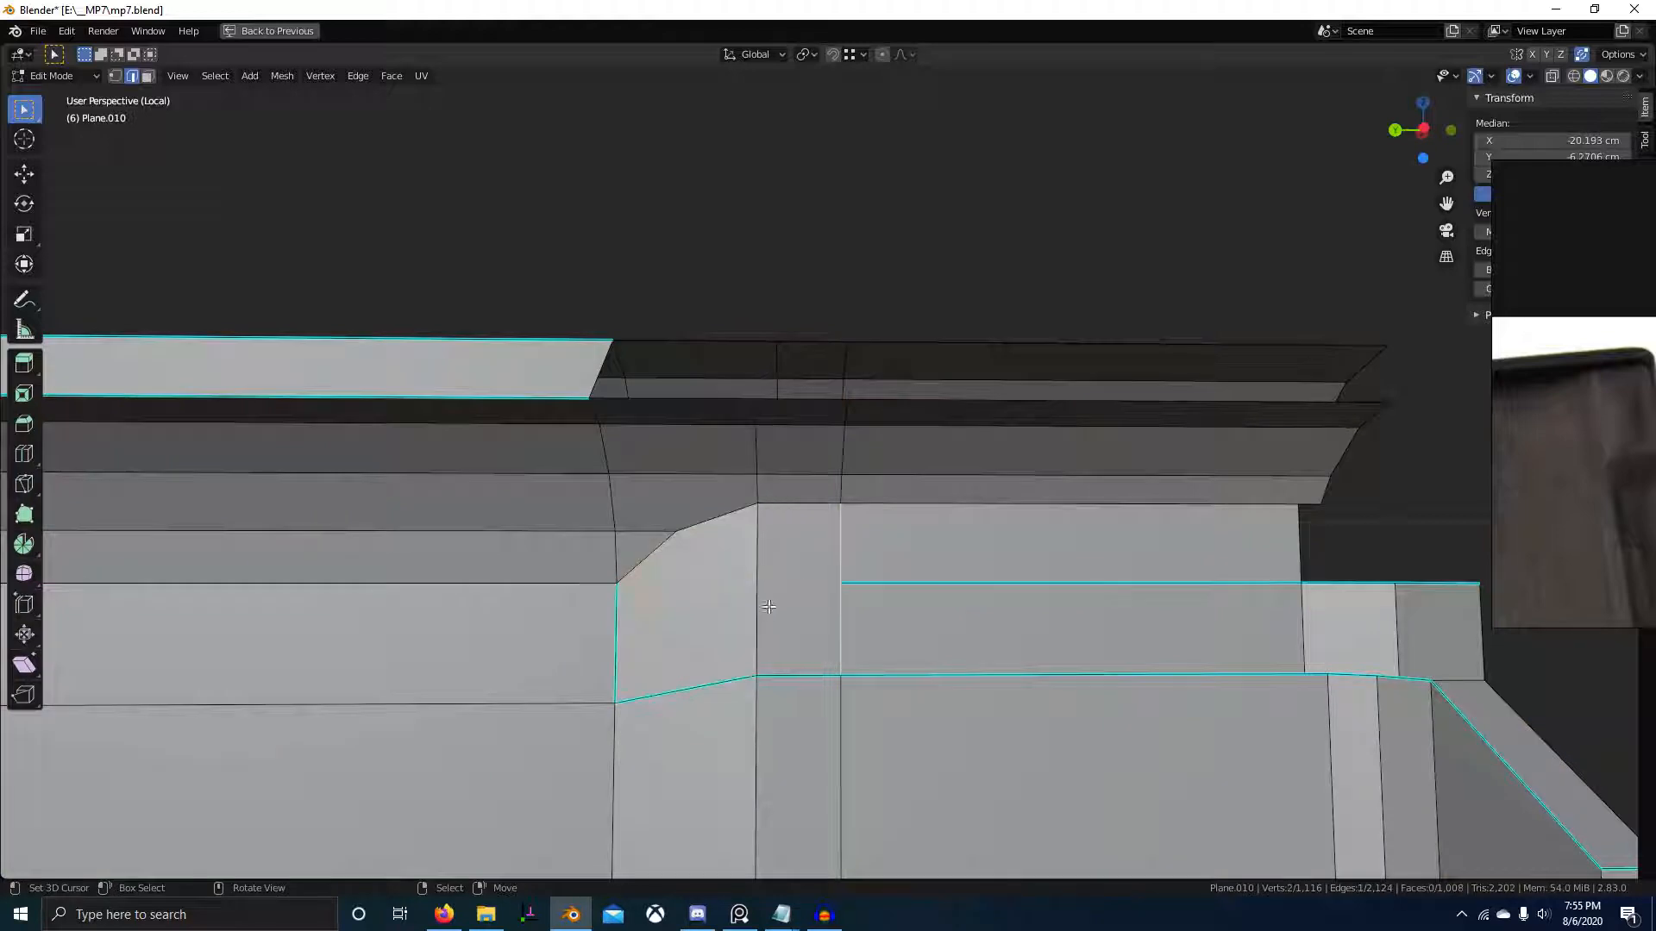
pyautogui.scroll(-2, 1001, 688)
pyautogui.moveTo(983, 688); pyautogui.dragTo(945, 722, button='middle')
pyautogui.rightClick(586, 465)
pyautogui.moveTo(585, 466); pyautogui.dragTo(726, 539, button='middle')
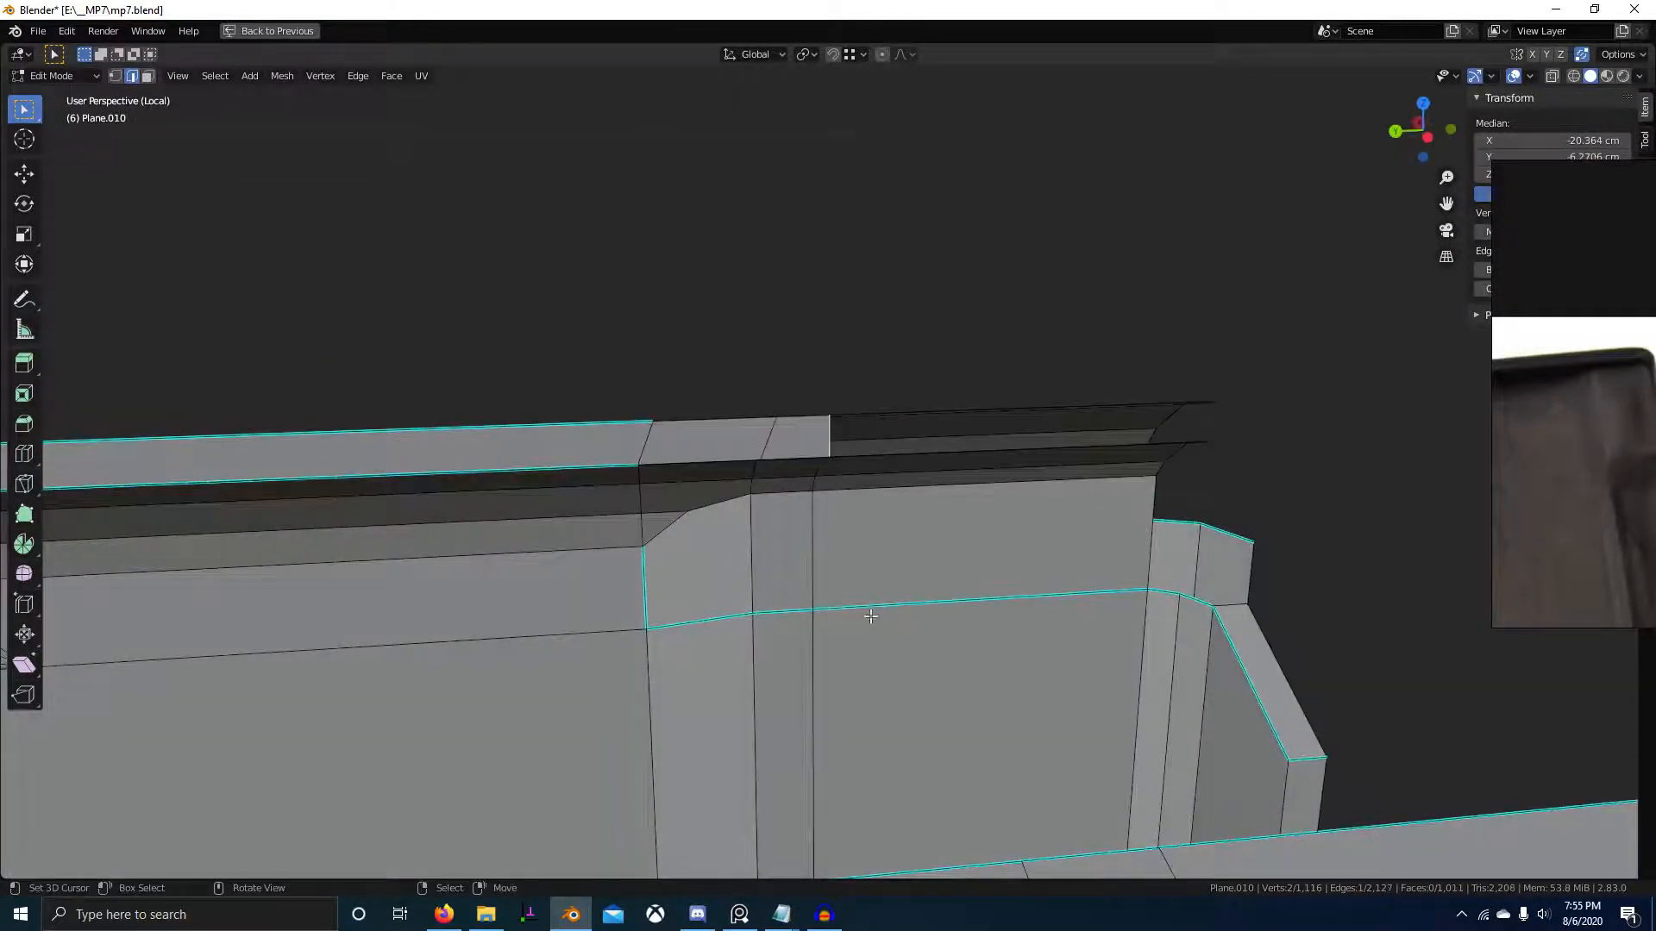
pyautogui.moveTo(870, 616); pyautogui.dragTo(969, 699, button='middle')
# - Examine the open ends of both side walls and the curved lip in front view and perspective
pyautogui.press('KP_1')
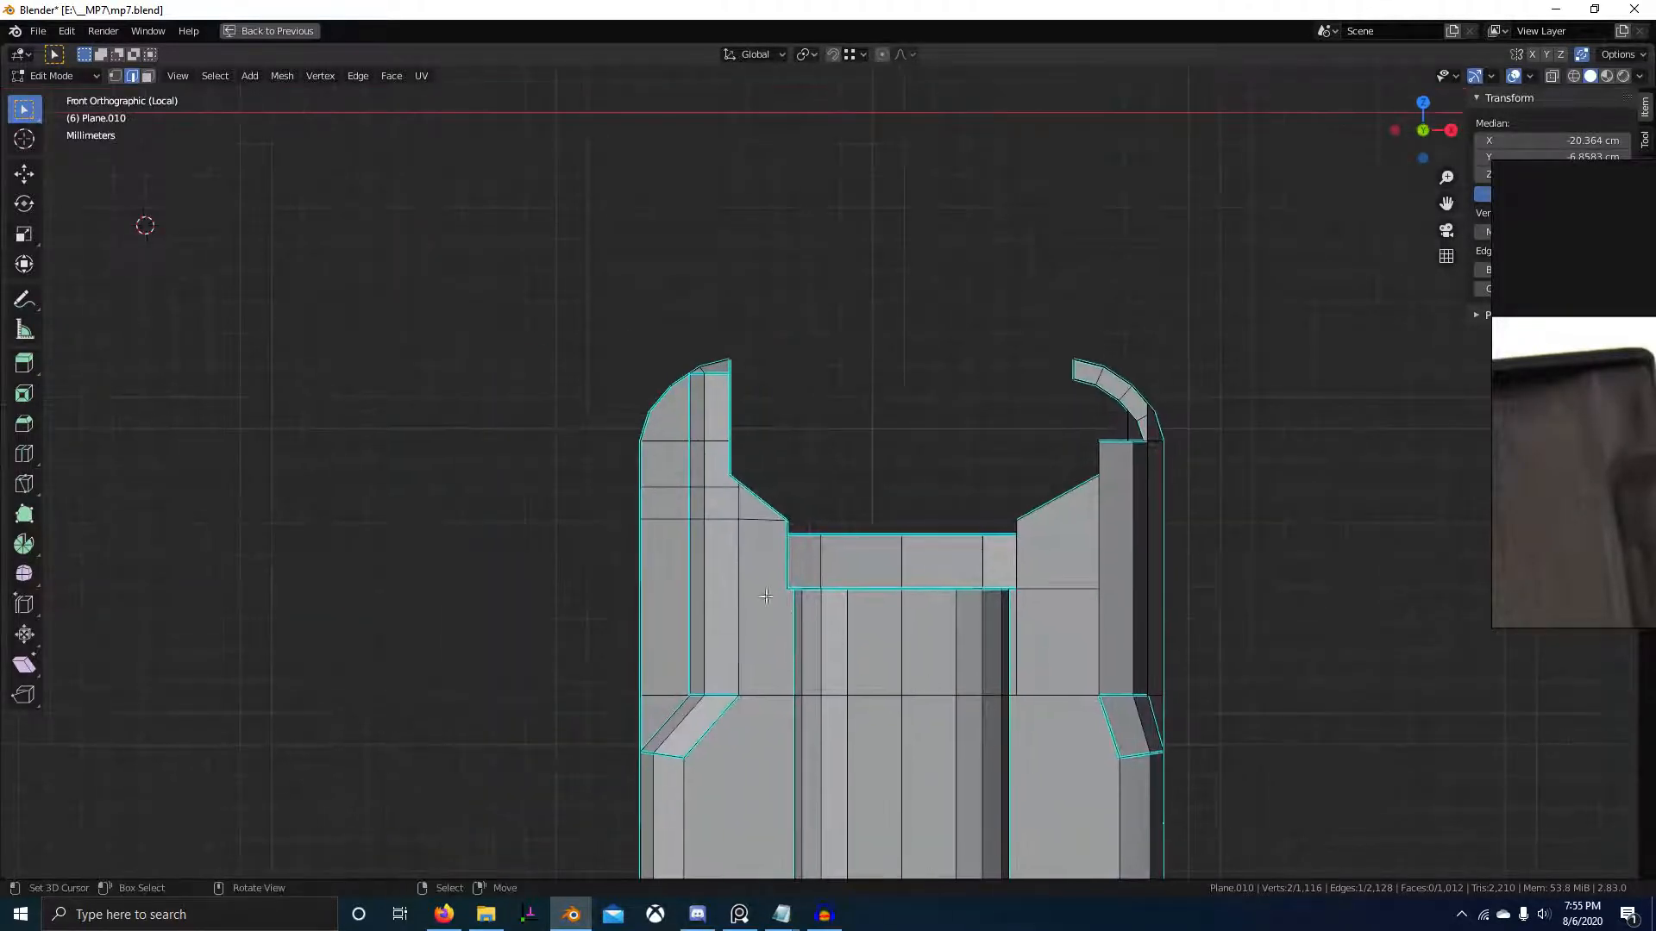
pyautogui.scroll(1, 745, 476)
pyautogui.keyDown('shift'); pyautogui.moveTo(745, 475); pyautogui.dragTo(773, 534, button='middle'); pyautogui.keyUp('shift')
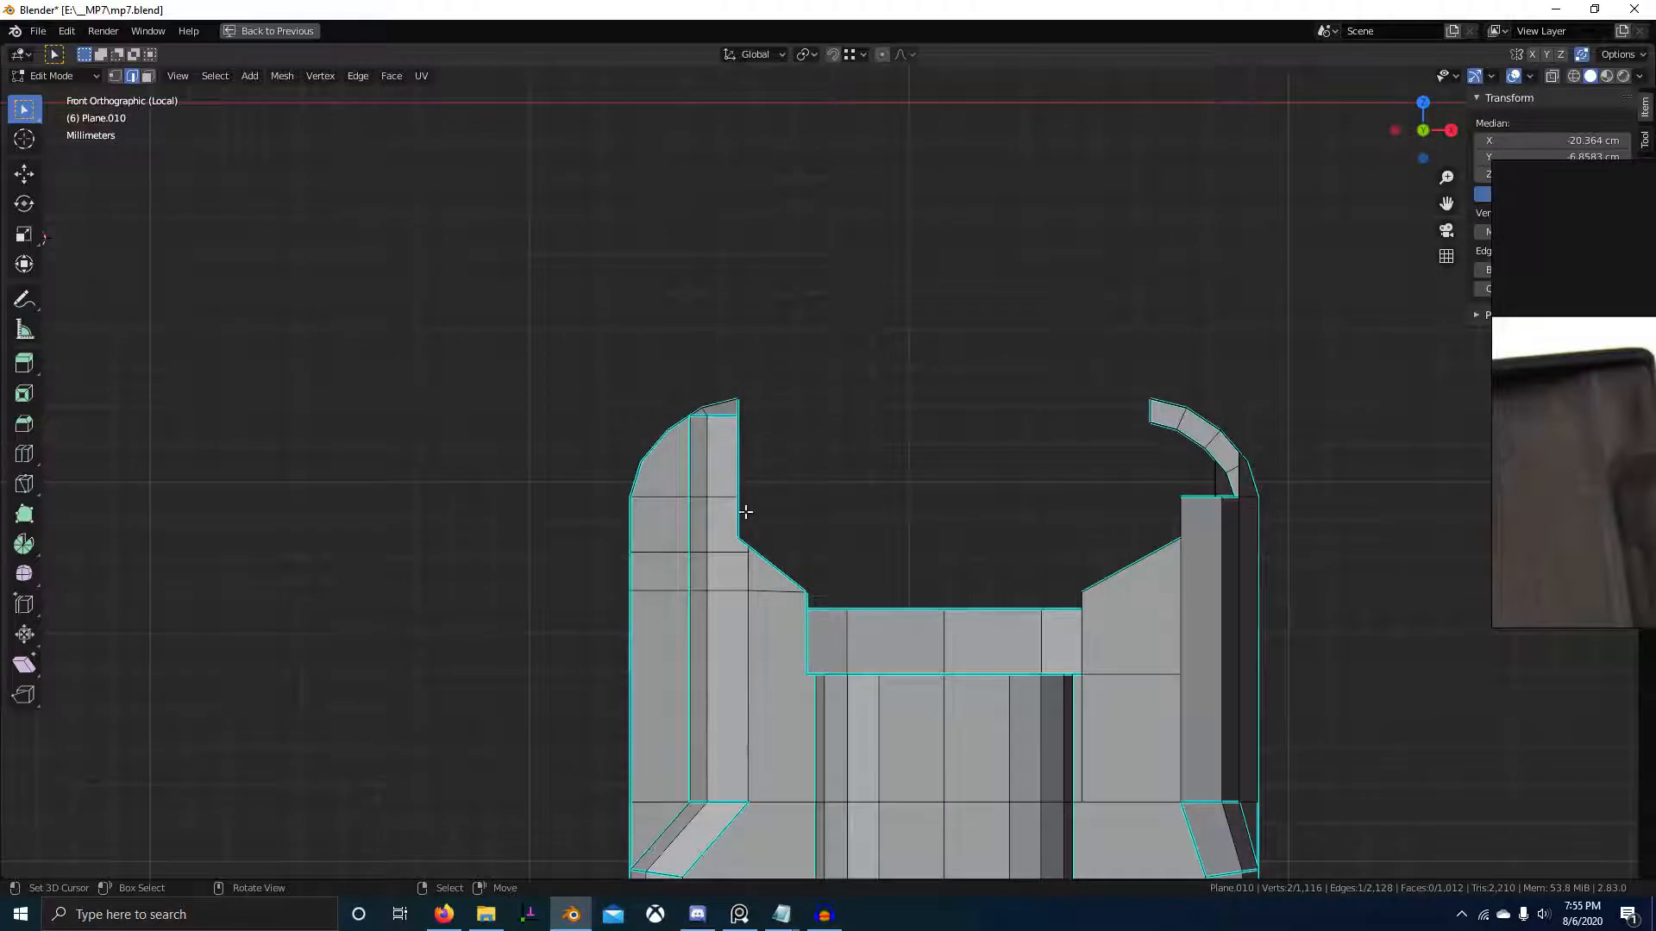
pyautogui.scroll(-2, 1208, 684)
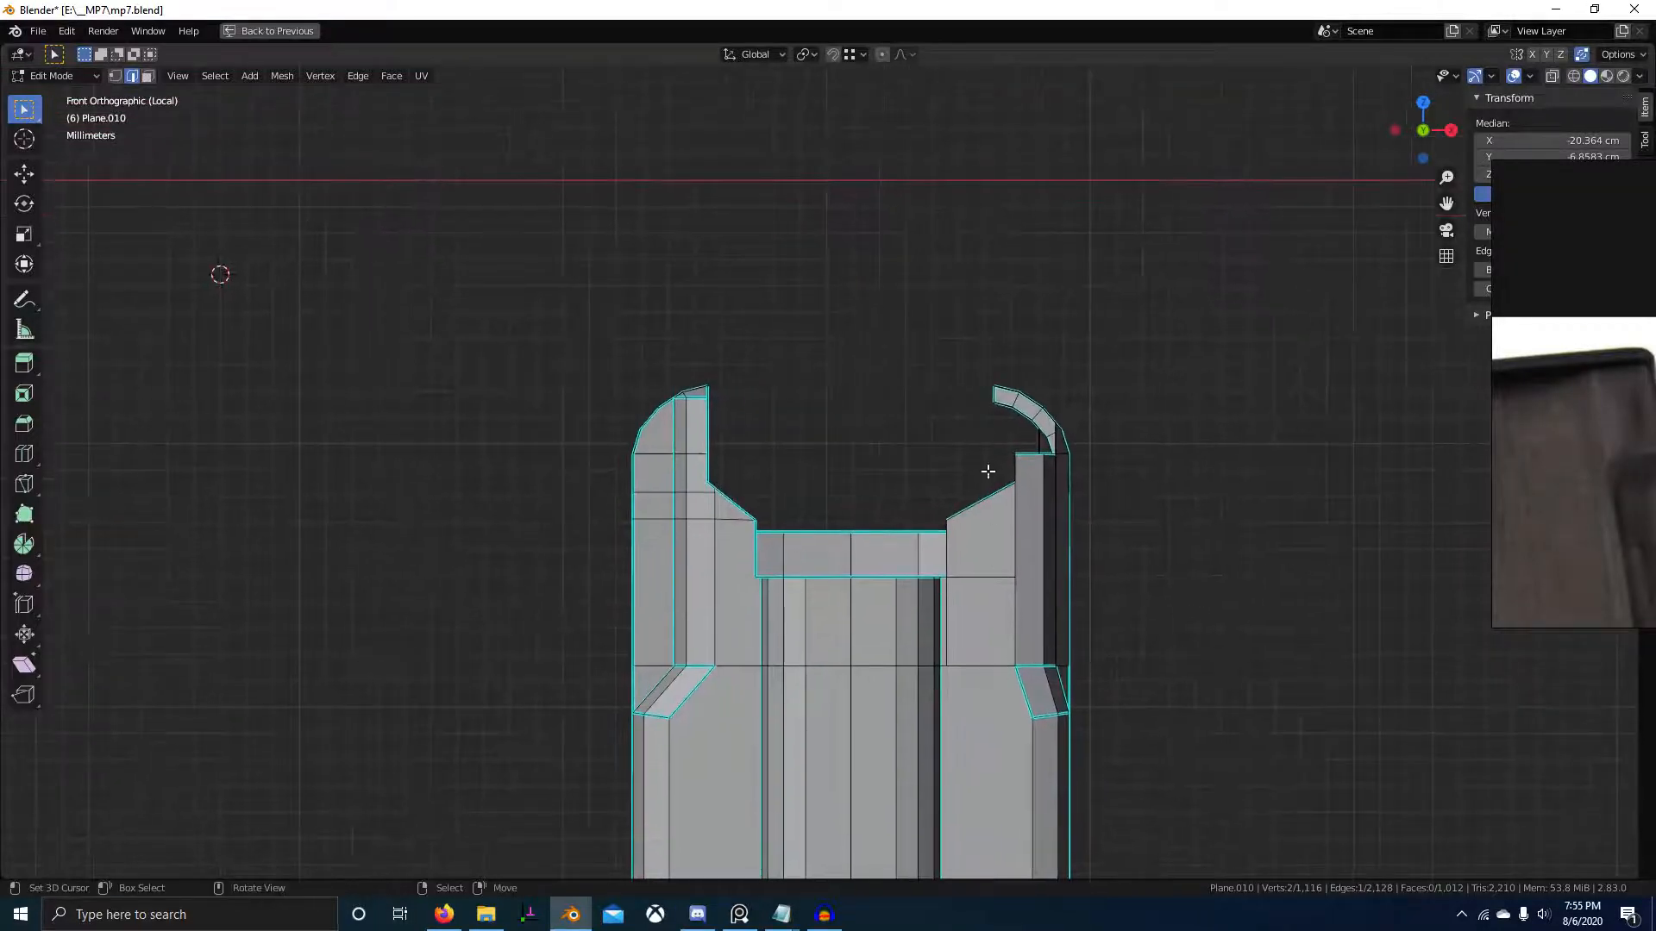
pyautogui.moveTo(657, 499); pyautogui.dragTo(794, 365, button='middle')
pyautogui.moveTo(795, 440); pyautogui.dragTo(1115, 515, button='middle')
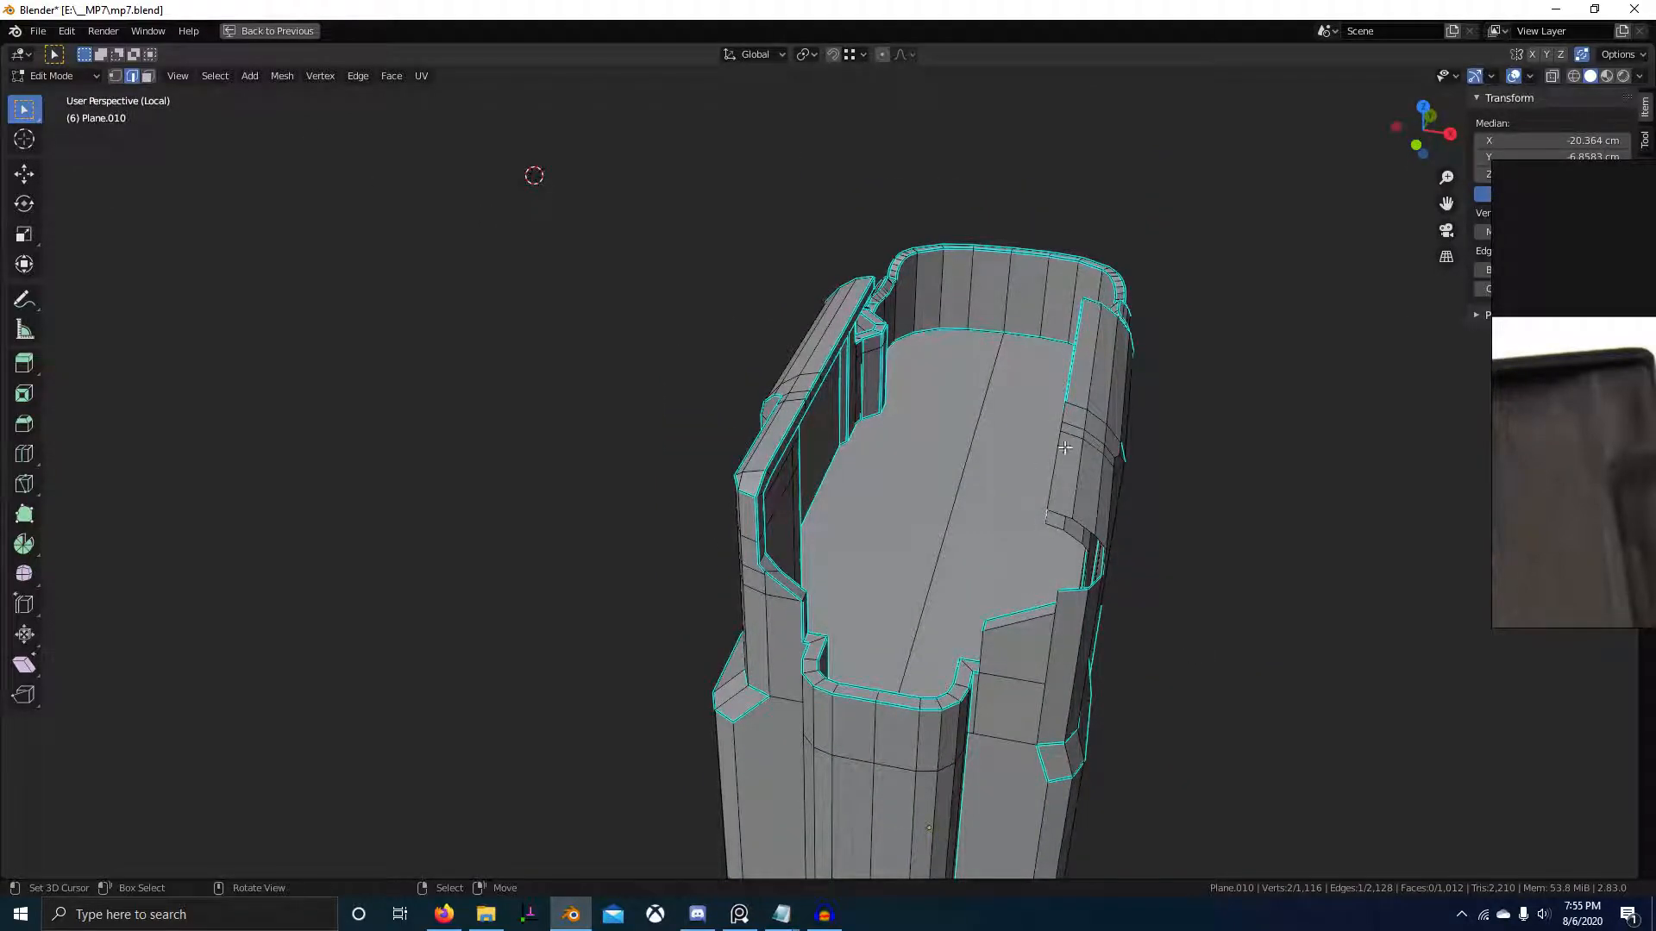
pyautogui.moveTo(1052, 608); pyautogui.dragTo(909, 591, button='middle')
pyautogui.scroll(2, 1000, 483)
pyautogui.scroll(-5, 1021, 645)
pyautogui.moveTo(1021, 645); pyautogui.dragTo(934, 632, button='middle')
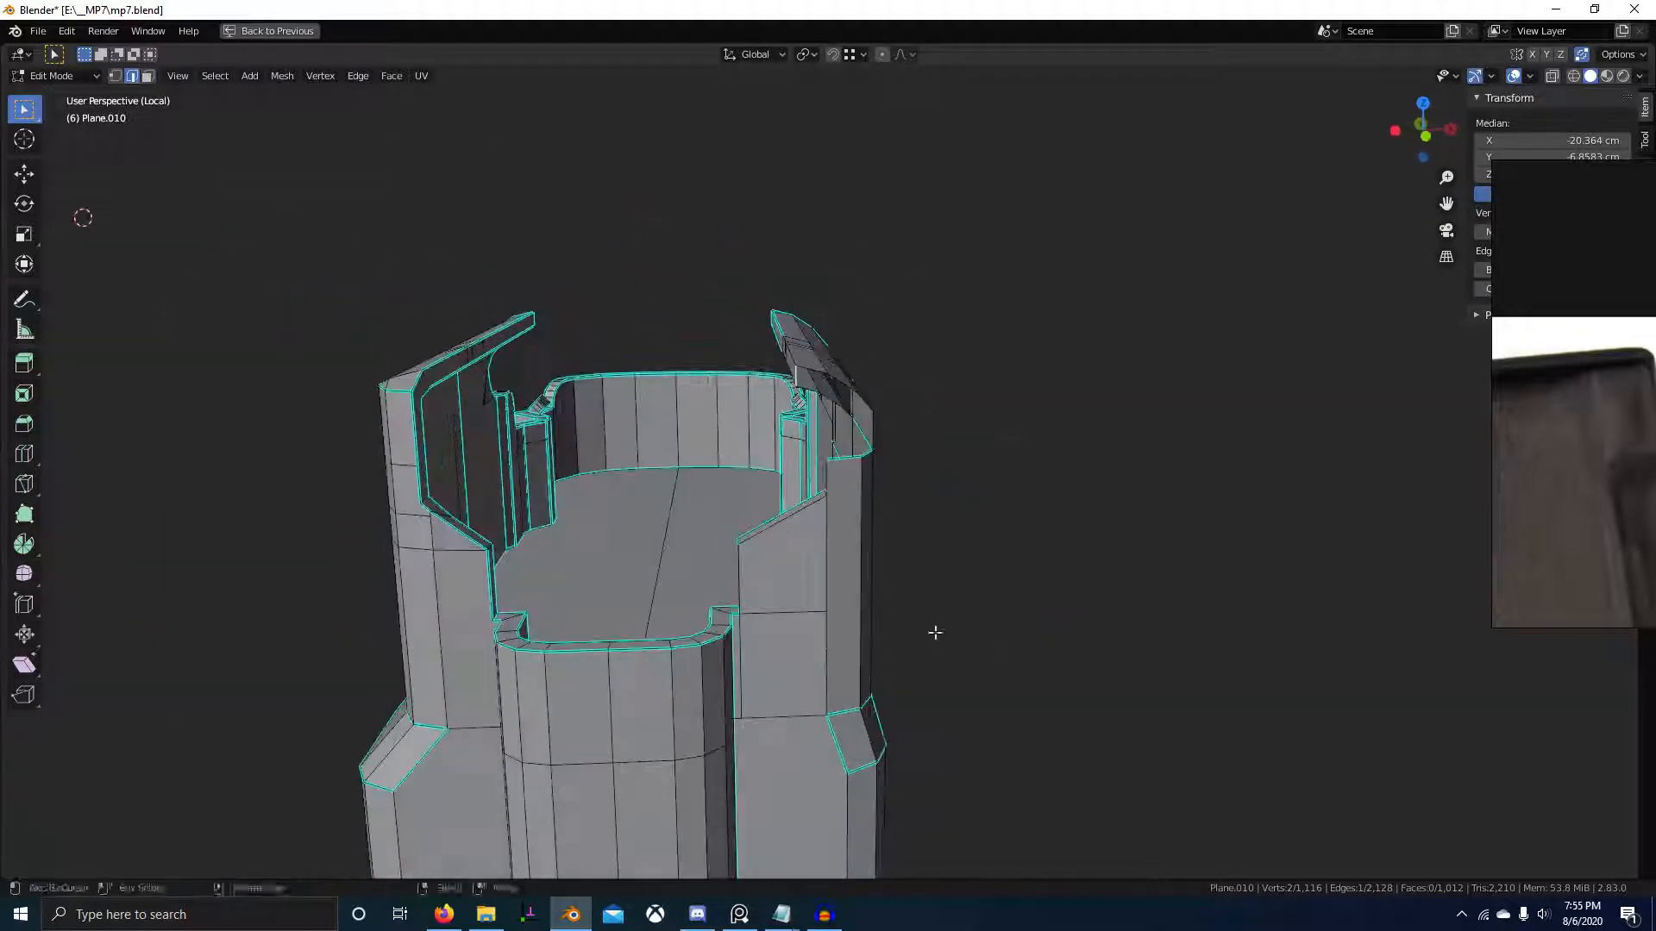
pyautogui.click(806, 514)
pyautogui.scroll(3, 806, 514)
pyautogui.moveTo(805, 514); pyautogui.dragTo(773, 649, button='middle')
pyautogui.scroll(1, 773, 649)
pyautogui.hotkey('ctrl', 'z')
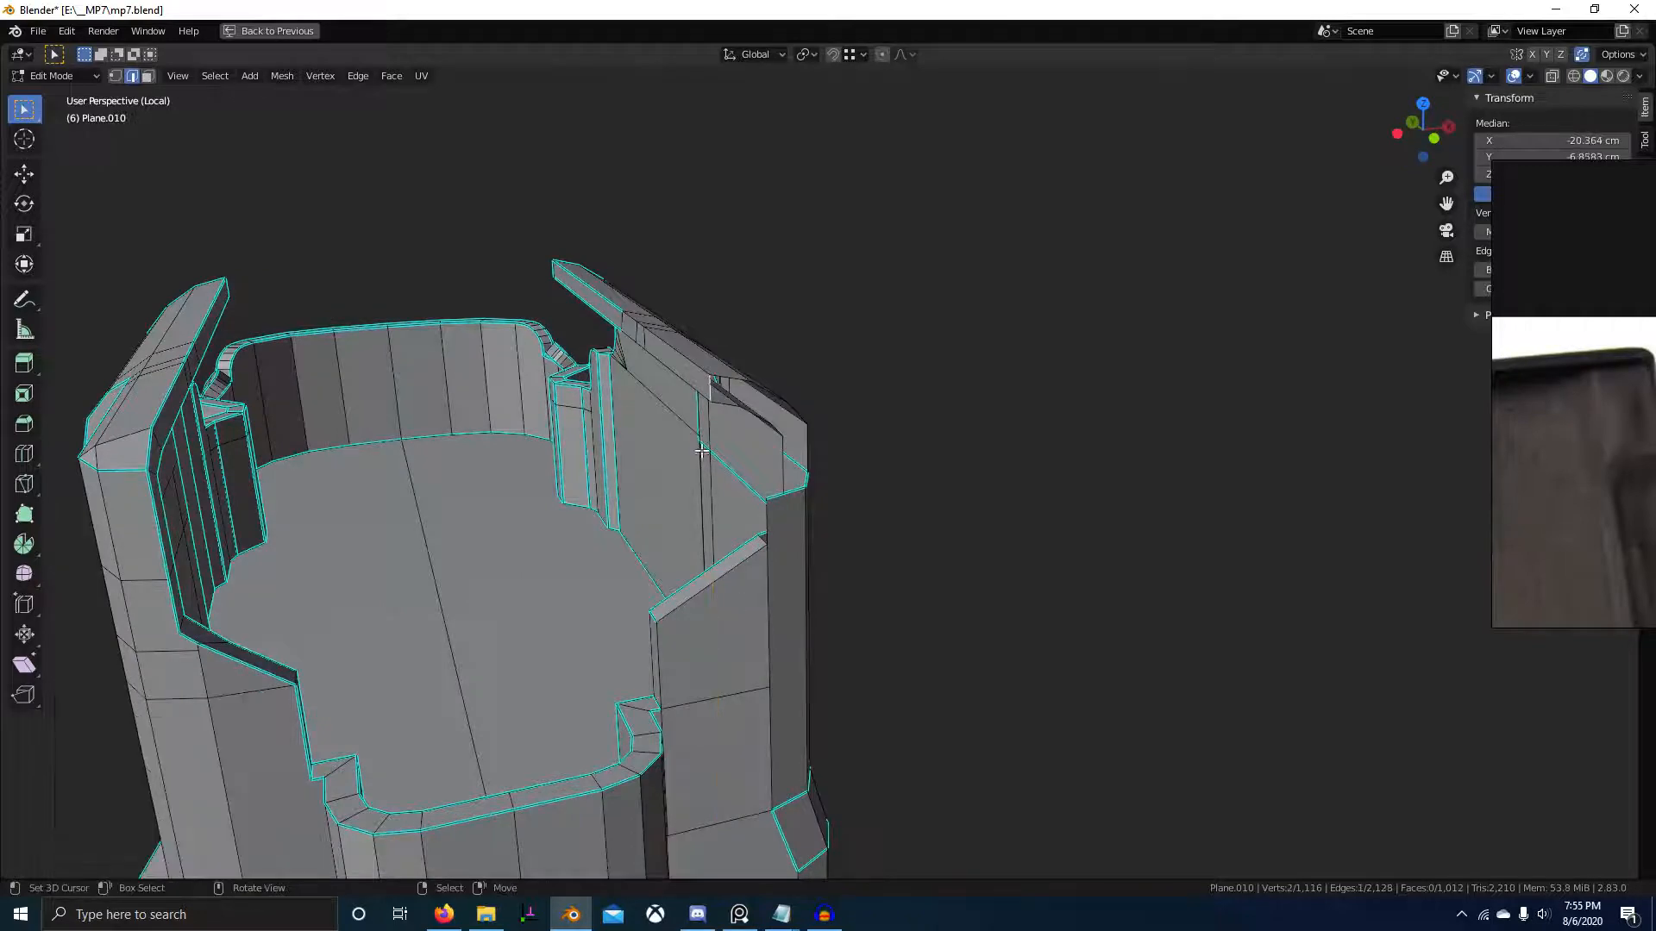
# - Knife a vertical cut through the sloped end wall in front view, in line with the inner end of the curved lip
pyautogui.press('KP_3')
pyautogui.press('KP_1')
pyautogui.scroll(3, 675, 374)
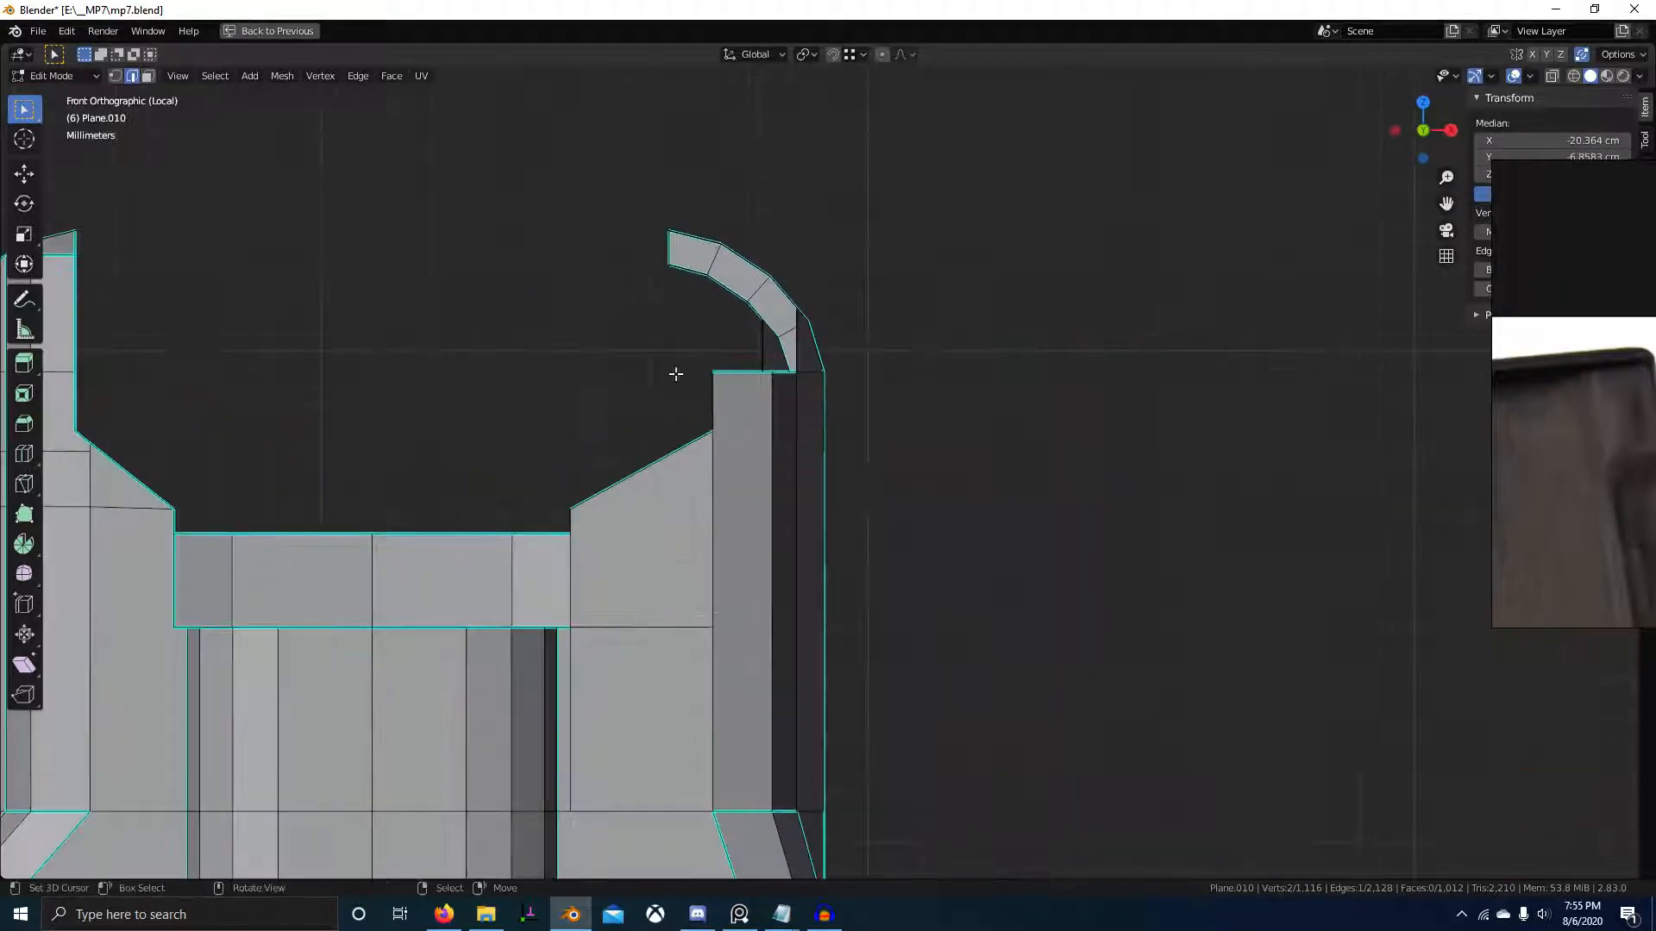
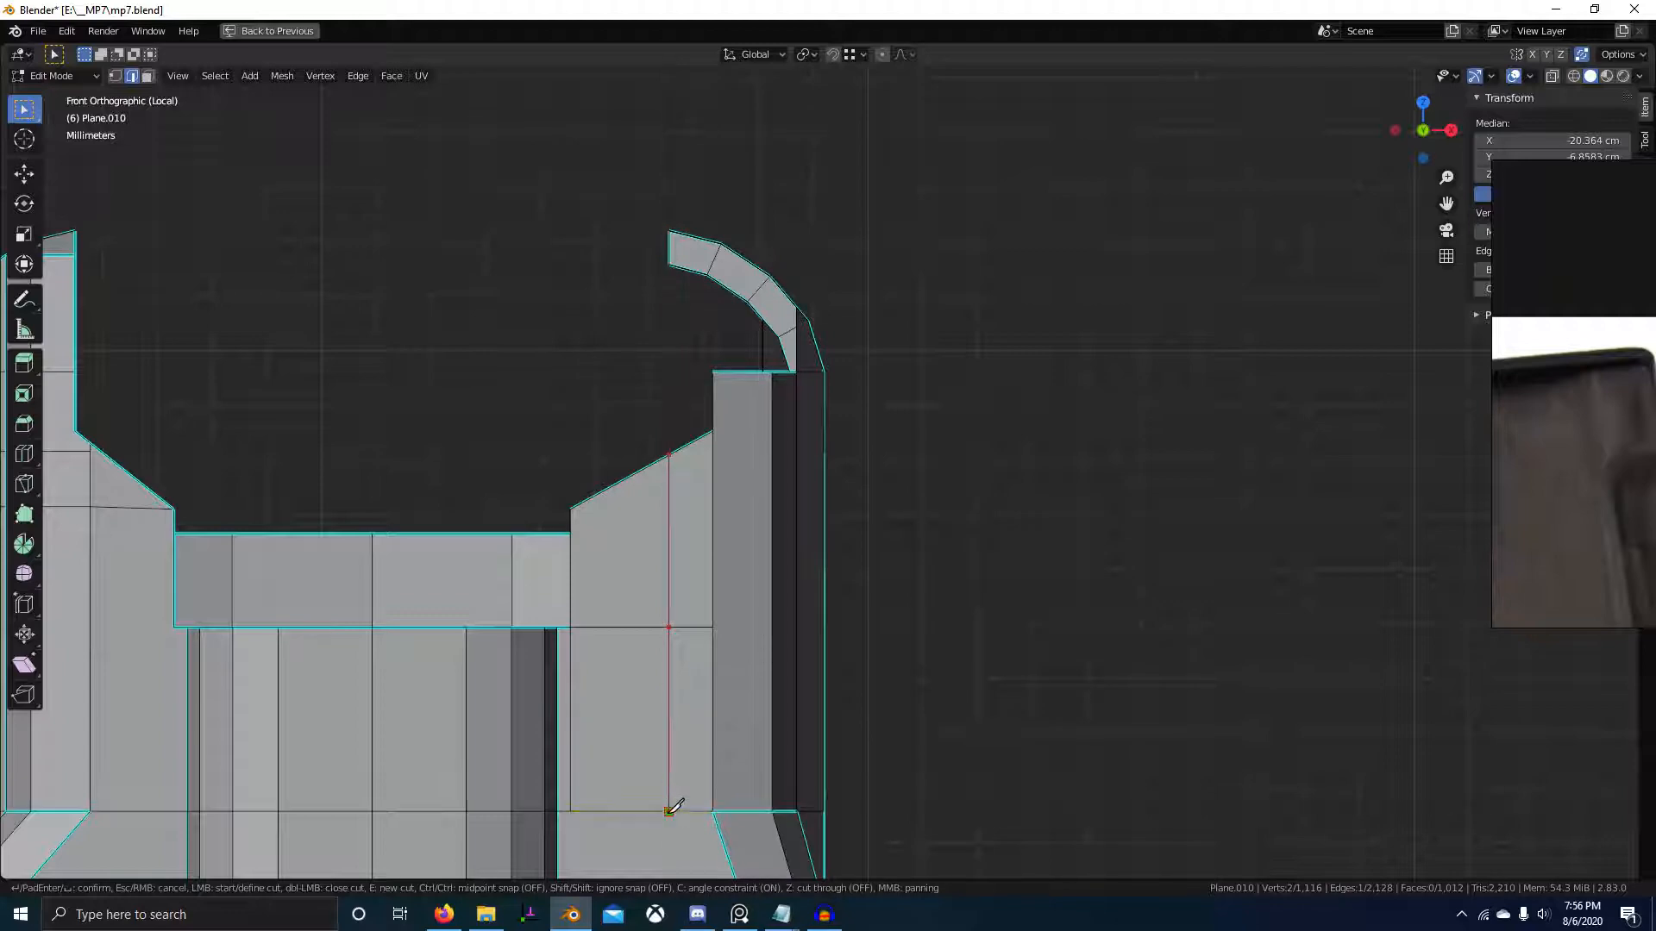
pyautogui.press('Return')
pyautogui.scroll(-3, 674, 807)
pyautogui.moveTo(675, 806); pyautogui.dragTo(766, 709, button='middle')
pyautogui.scroll(3, 766, 709)
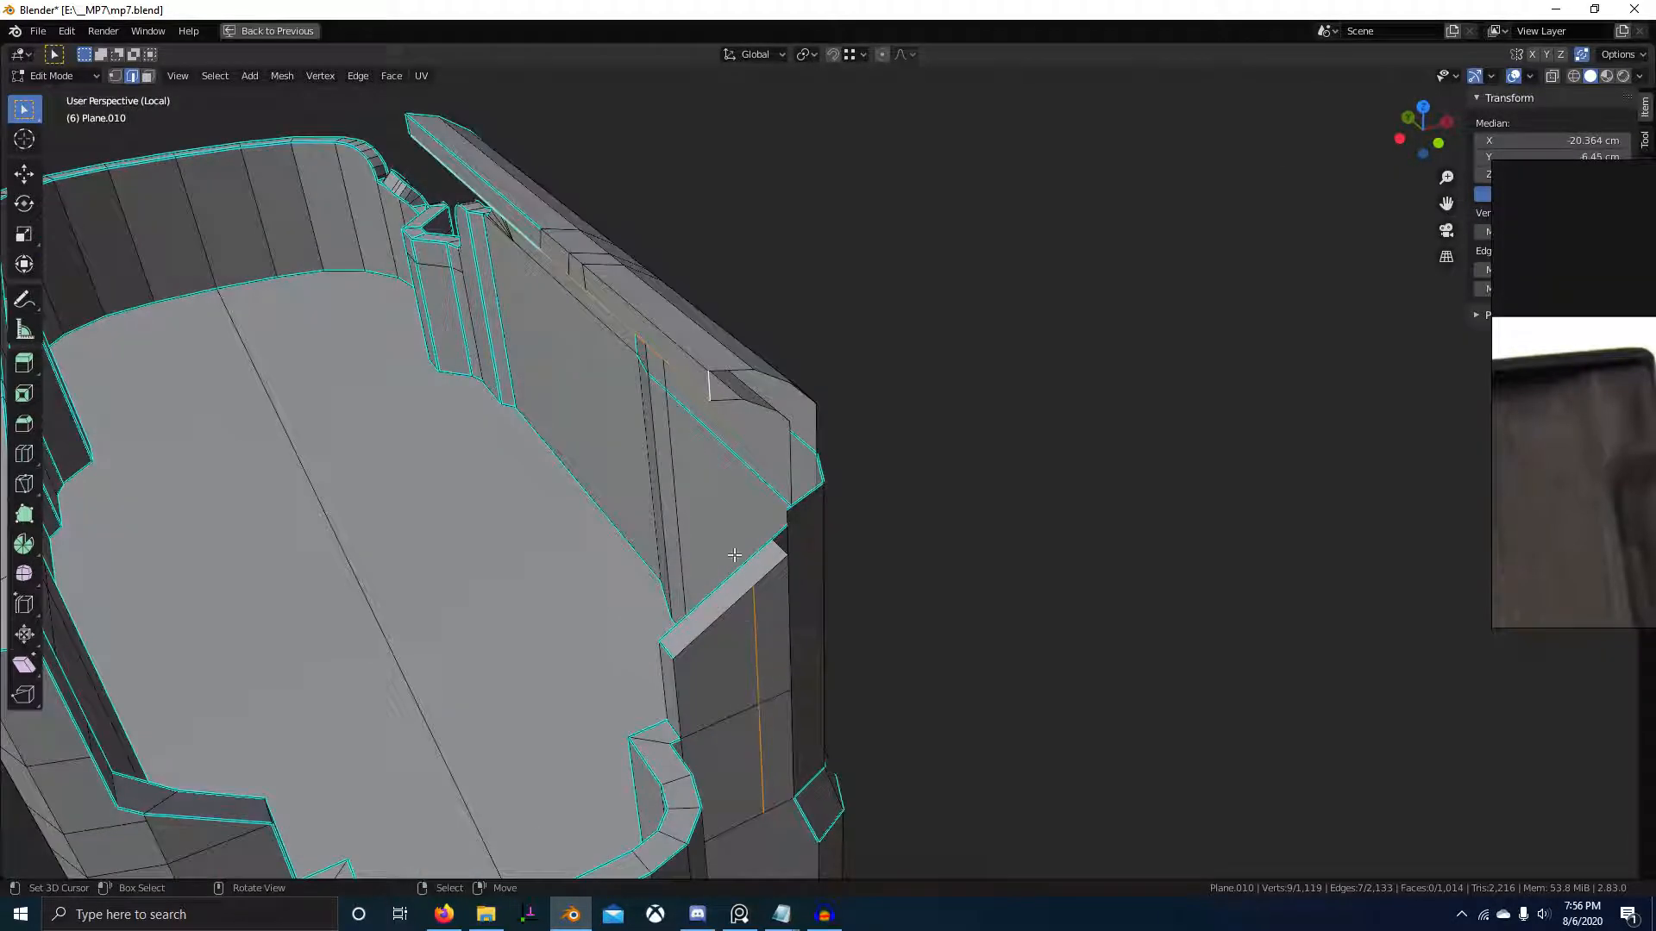
# - Delete the sloped face on top of the end wall beside the new cut
pyautogui.press('3')
pyautogui.moveTo(777, 588); pyautogui.dragTo(854, 564, button='middle')
pyautogui.click(856, 567)
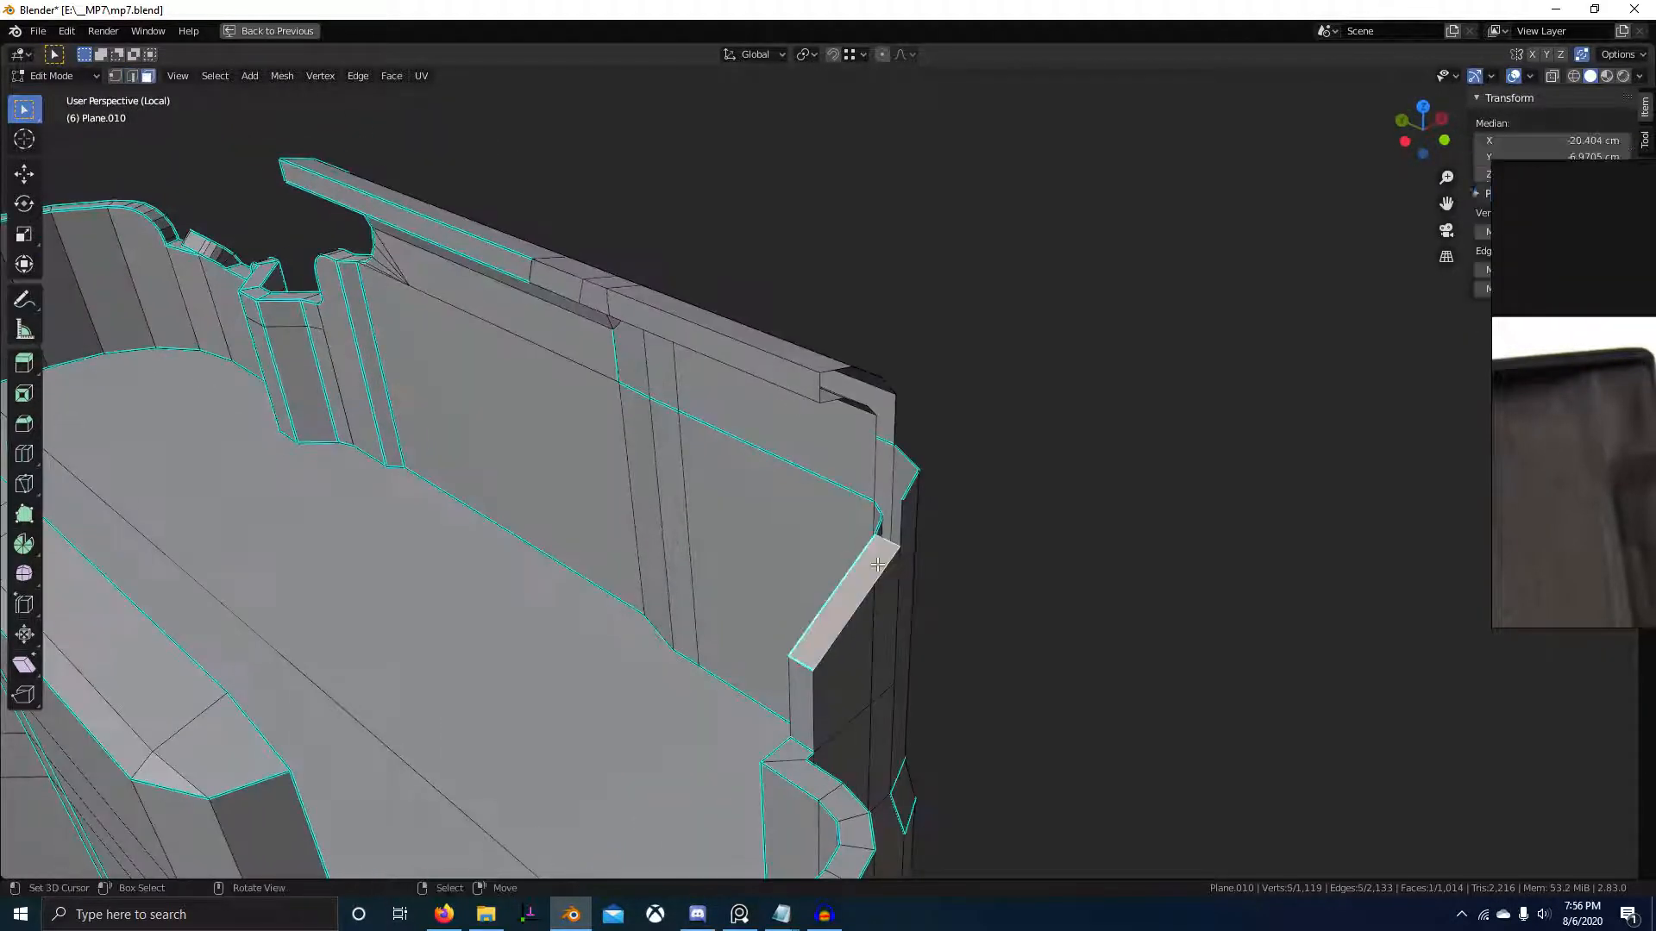
pyautogui.press('x')
pyautogui.click(849, 602)
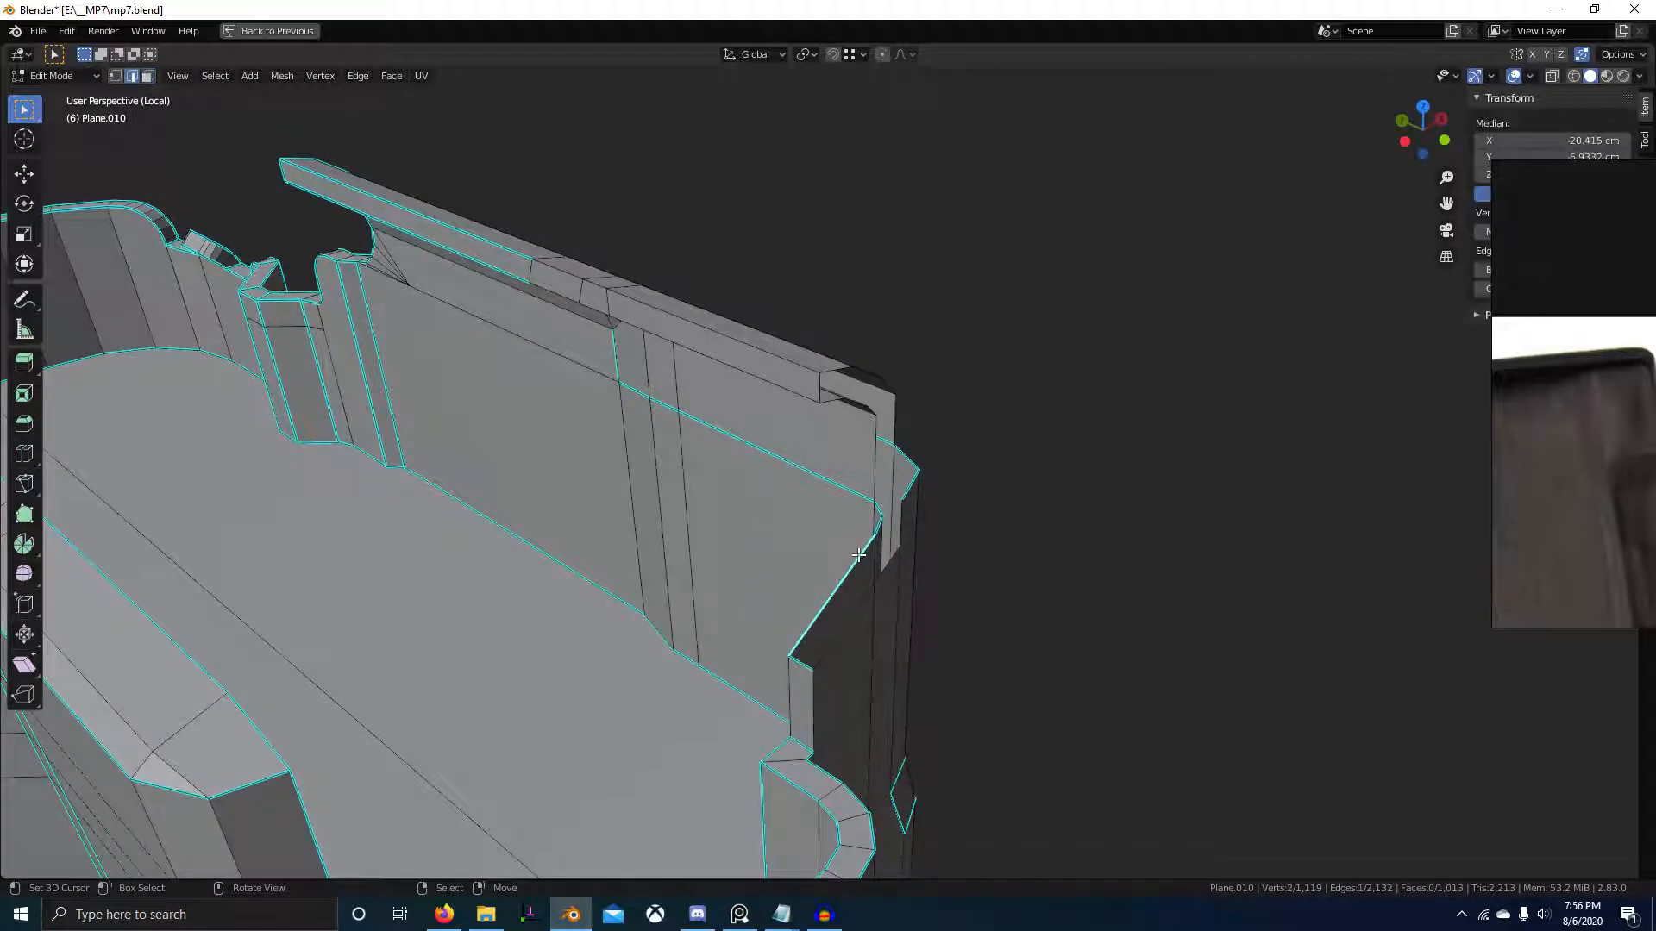
# - Subdivide the slope's inner edge and move the new vertex in line with the cut, 0.050704 cm in X and 0.027813 cm in Z
pyautogui.press('w')
pyautogui.click(858, 555)
pyautogui.press('1')
pyautogui.rightClick(871, 588)
pyautogui.press('g')
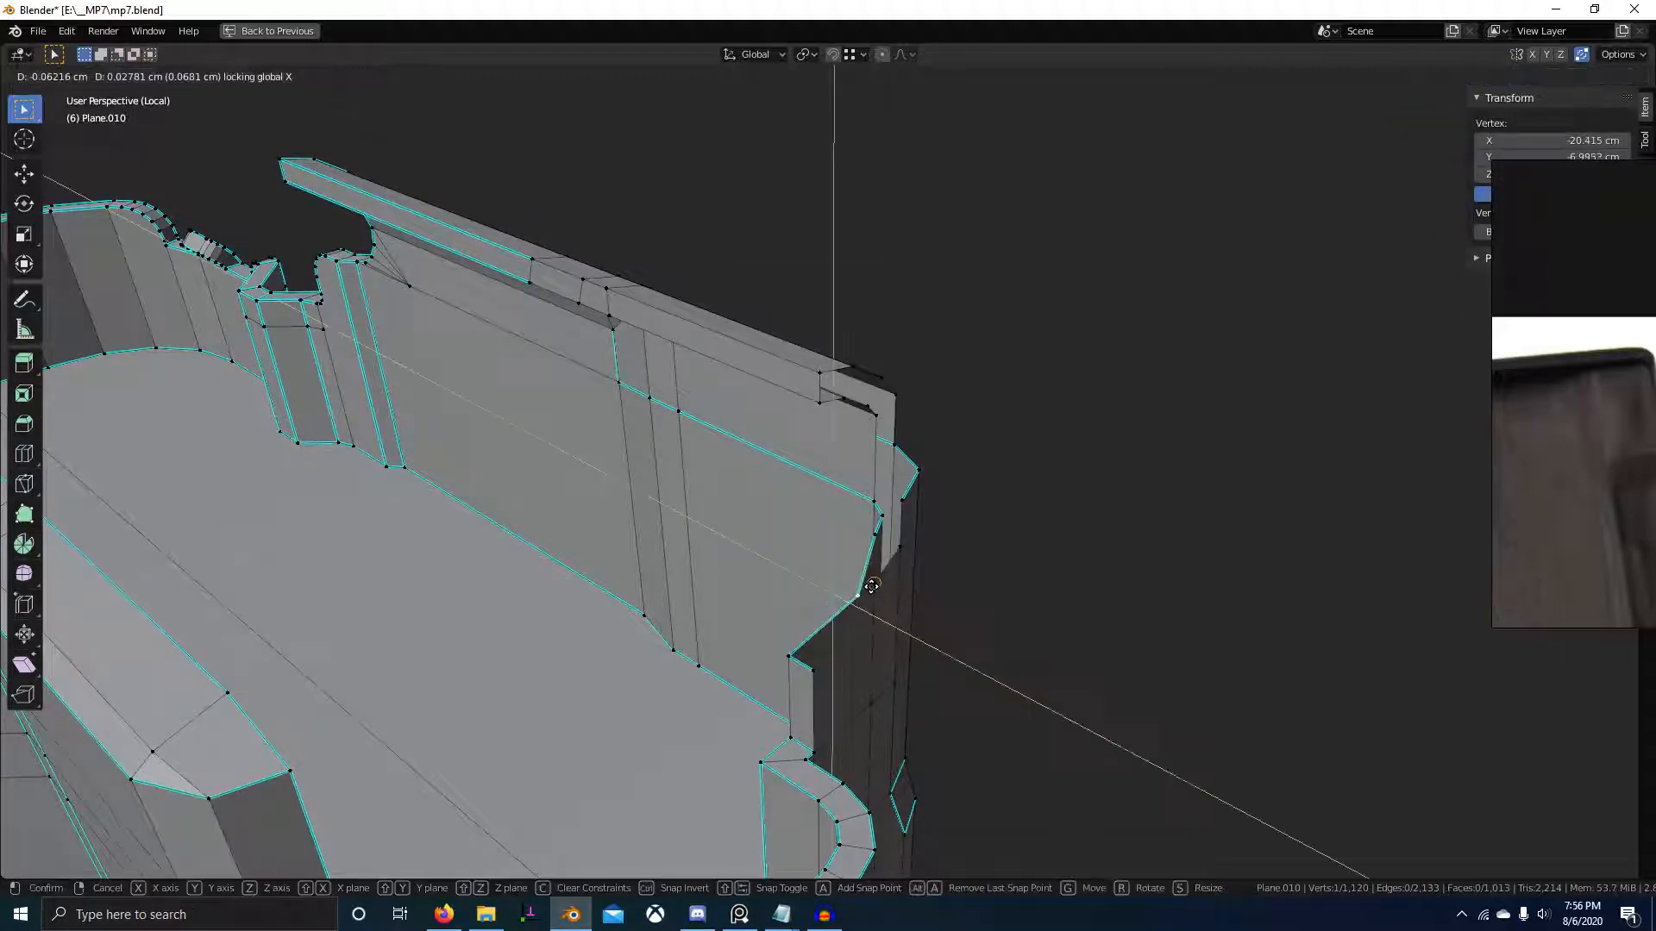
pyautogui.click(871, 586)
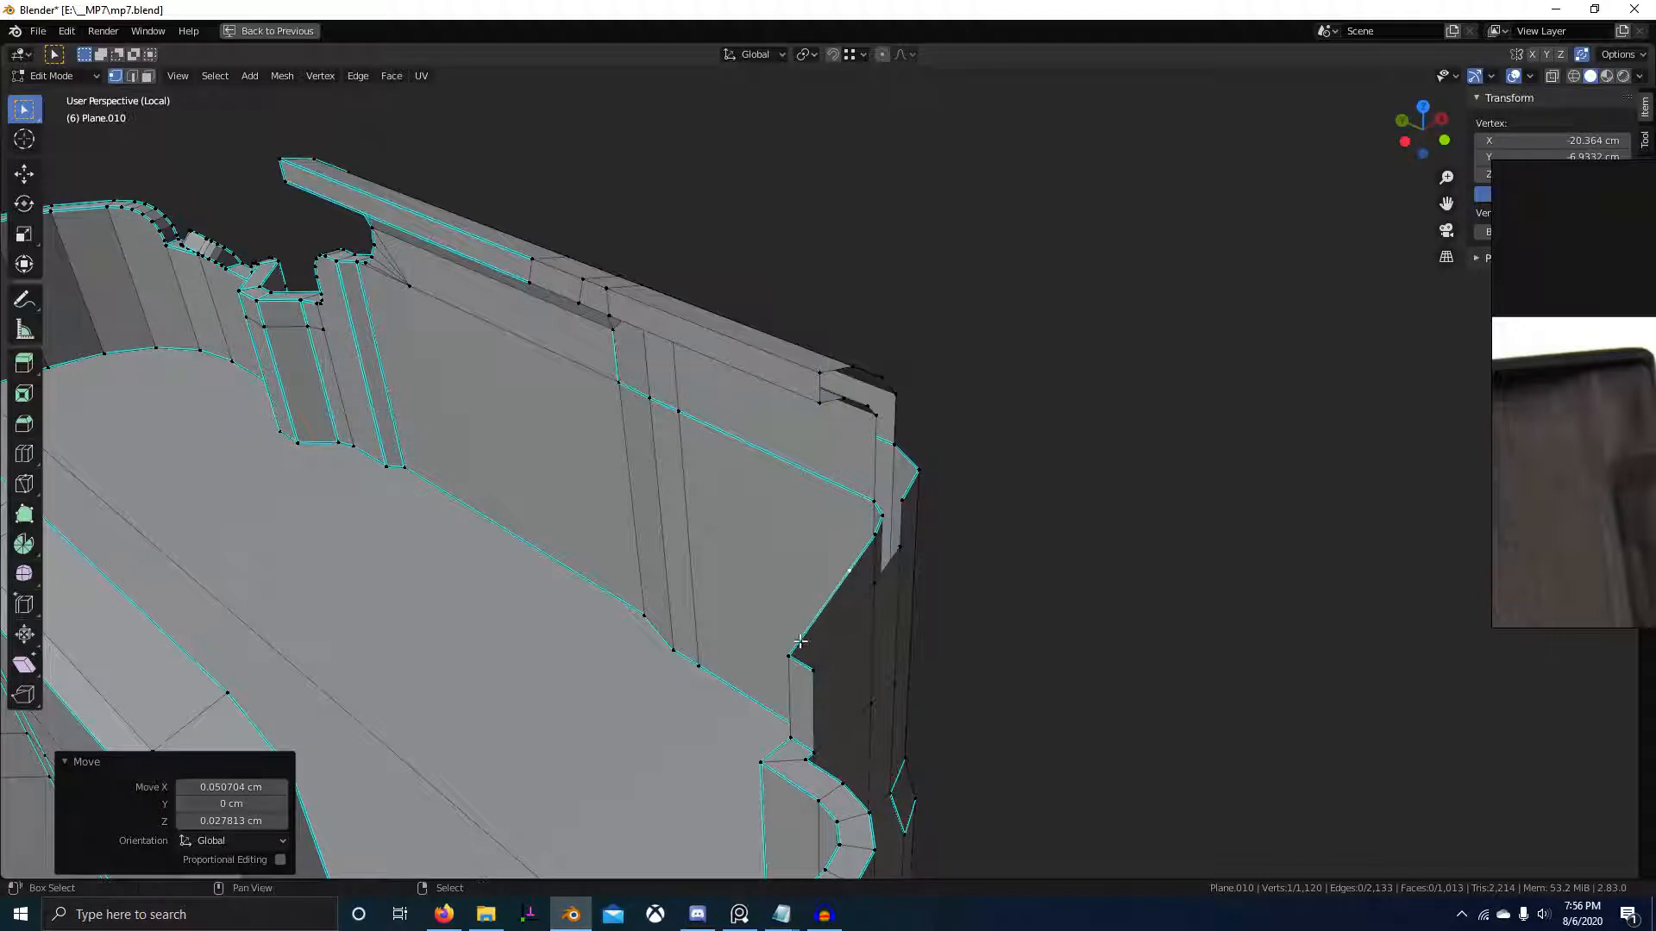
# - Refill the sloped top of the end wall and extrude its edge at the cut 0.34832 cm upward along Z
pyautogui.keyDown('shift'); pyautogui.rightClick(792, 653); pyautogui.keyUp('shift')
pyautogui.keyDown('shift'); pyautogui.rightClick(815, 668); pyautogui.keyUp('shift')
pyautogui.rightClick(863, 583)
pyautogui.moveTo(887, 584); pyautogui.dragTo(741, 457, button='middle')
pyautogui.press('e')
pyautogui.press('z')
pyautogui.click(733, 384)
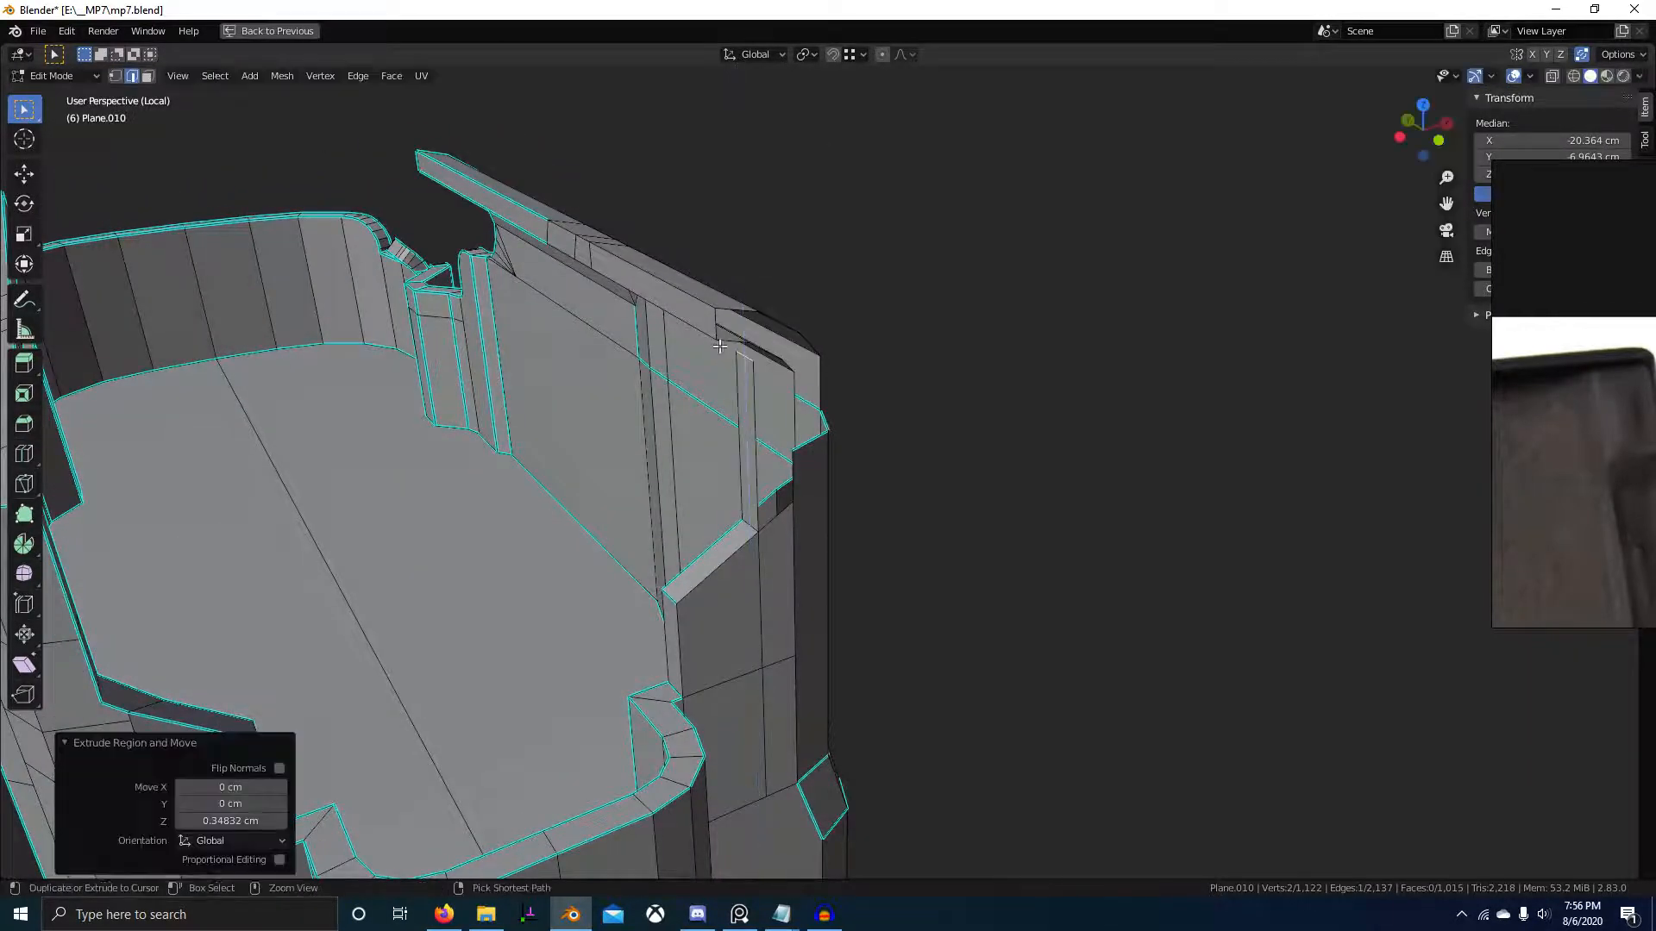
# - Lower the extruded edge to the adjacent wall's top height and fill the outer face between it and the wall
pyautogui.moveTo(733, 384); pyautogui.dragTo(802, 380, button='middle')
pyautogui.scroll(3, 687, 546)
pyautogui.scroll(2, 789, 566)
pyautogui.rightClick(739, 590)
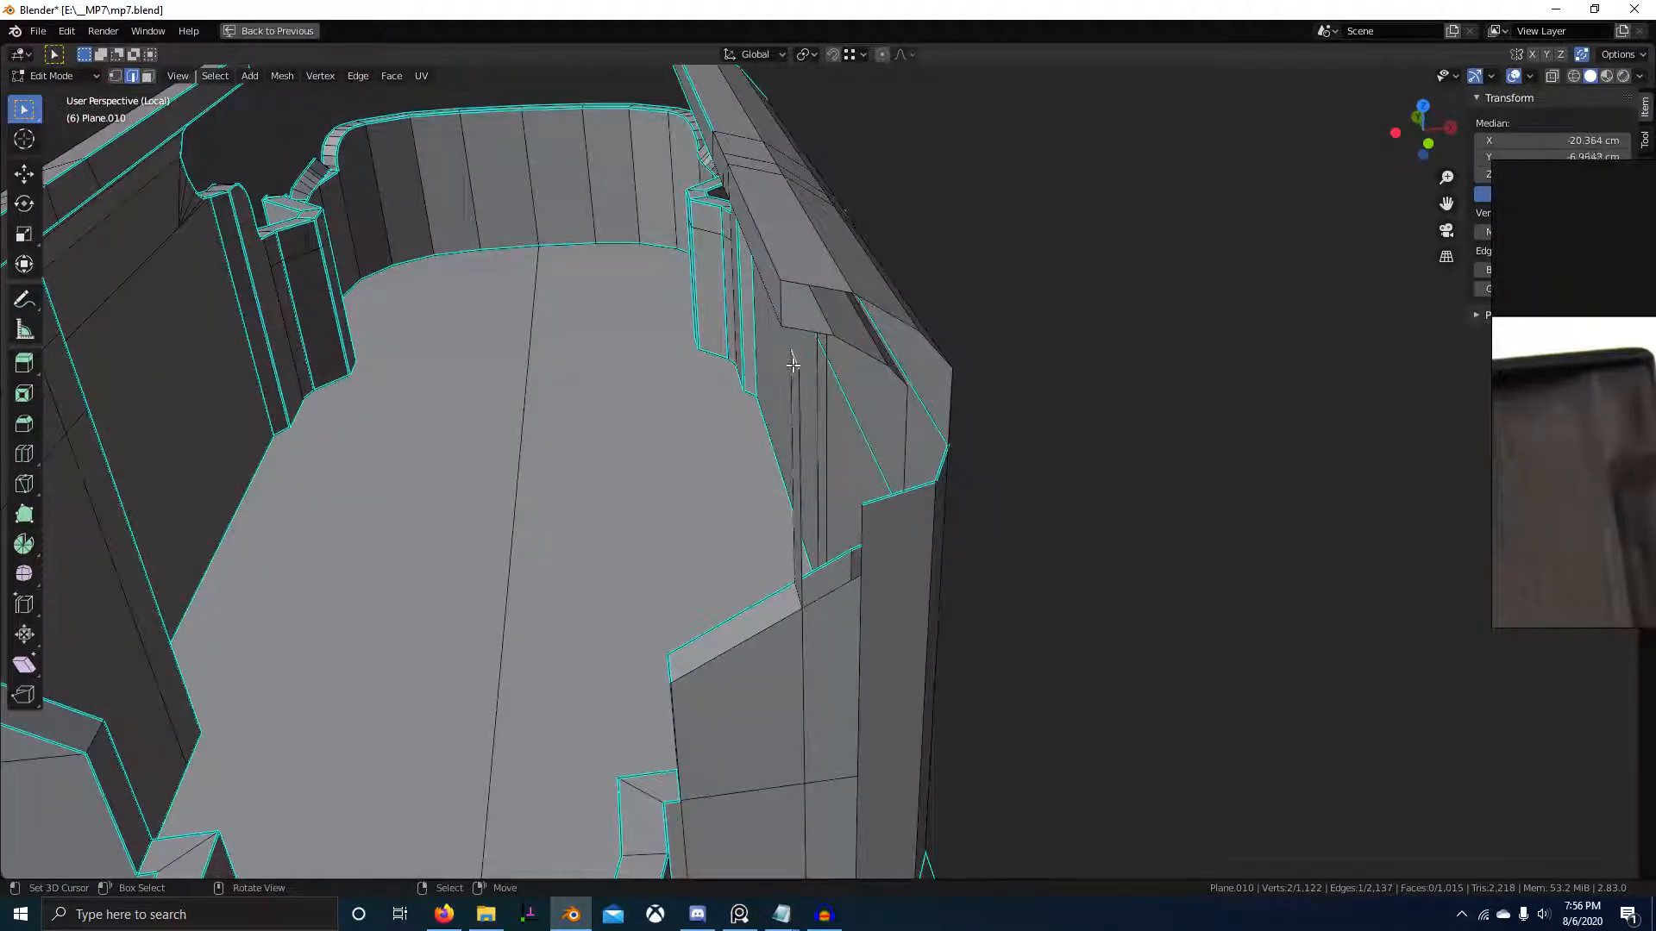
pyautogui.press('g')
pyautogui.click(825, 581)
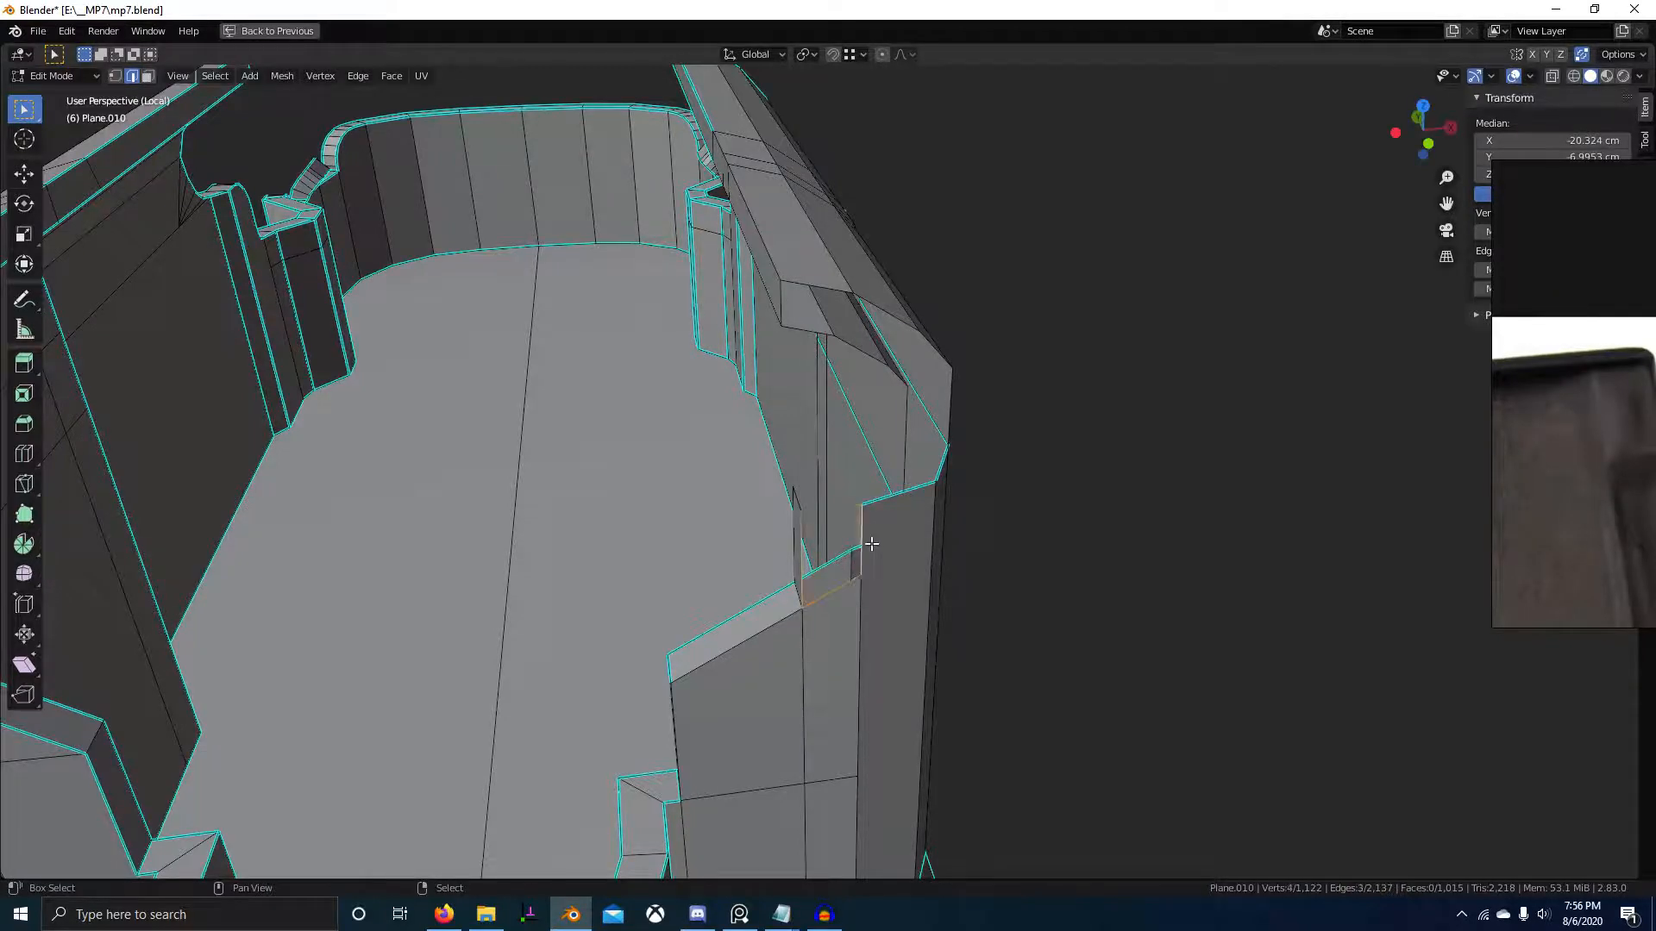
pyautogui.press('f')
pyautogui.moveTo(871, 543); pyautogui.dragTo(721, 540, button='middle')
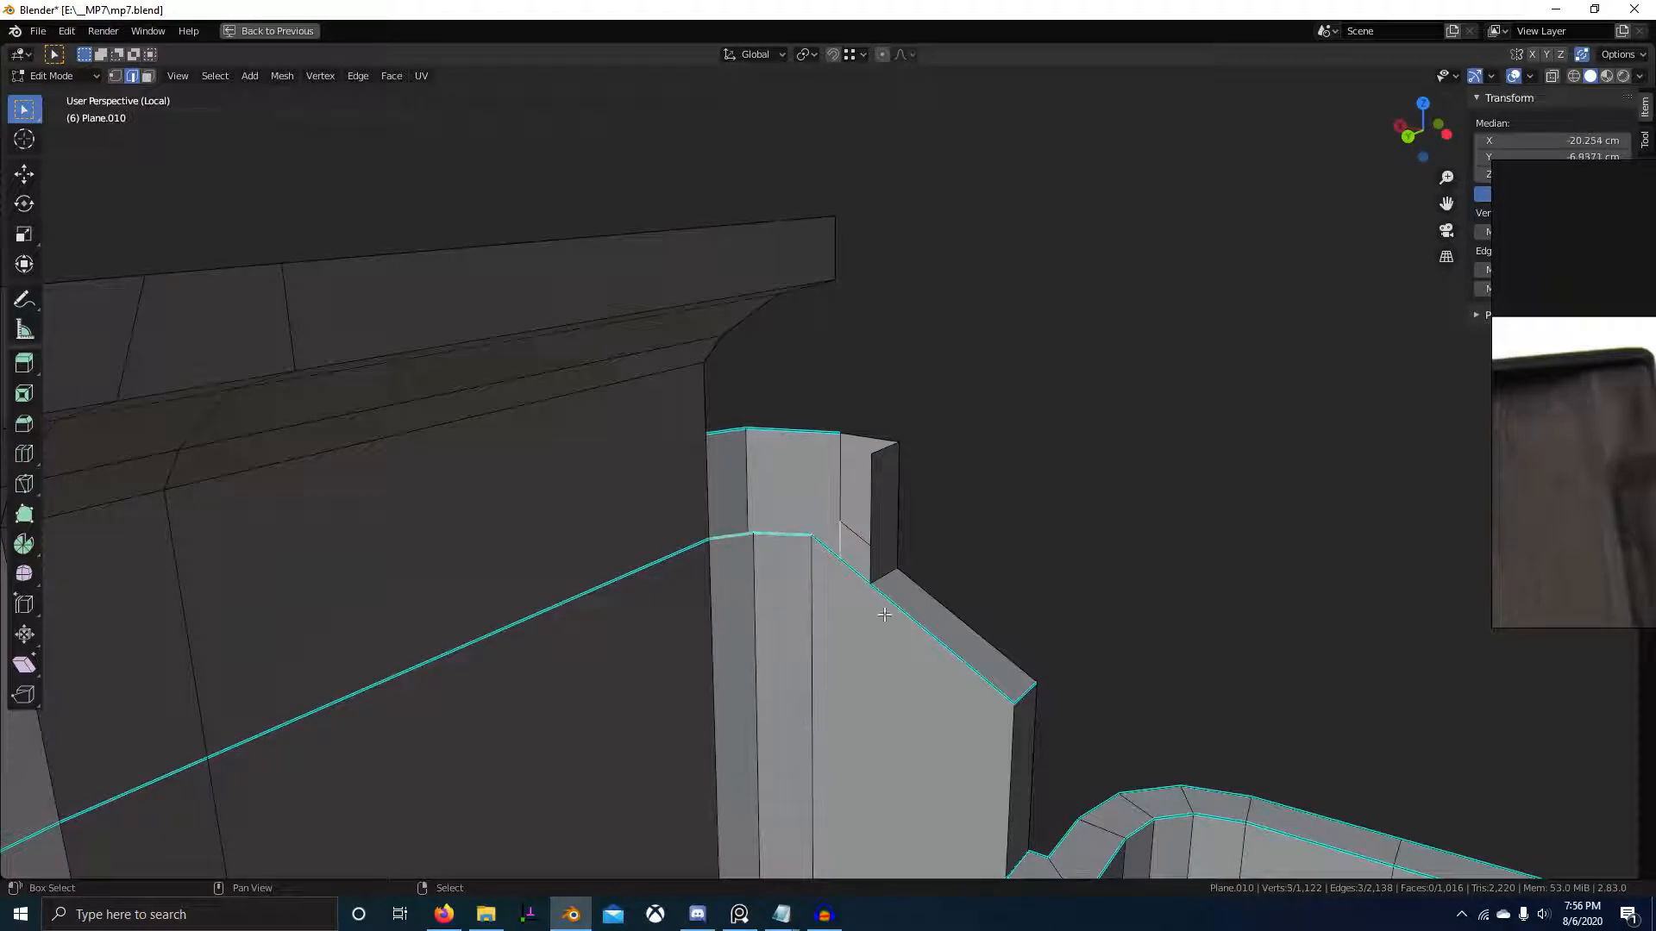
# - Extrude the inner corner edges up along Z, flatten them, and raise them 0.090568 cm to the outer wall's top height
pyautogui.moveTo(840, 562); pyautogui.dragTo(802, 521, button='middle')
pyautogui.press('e')
pyautogui.press('z')
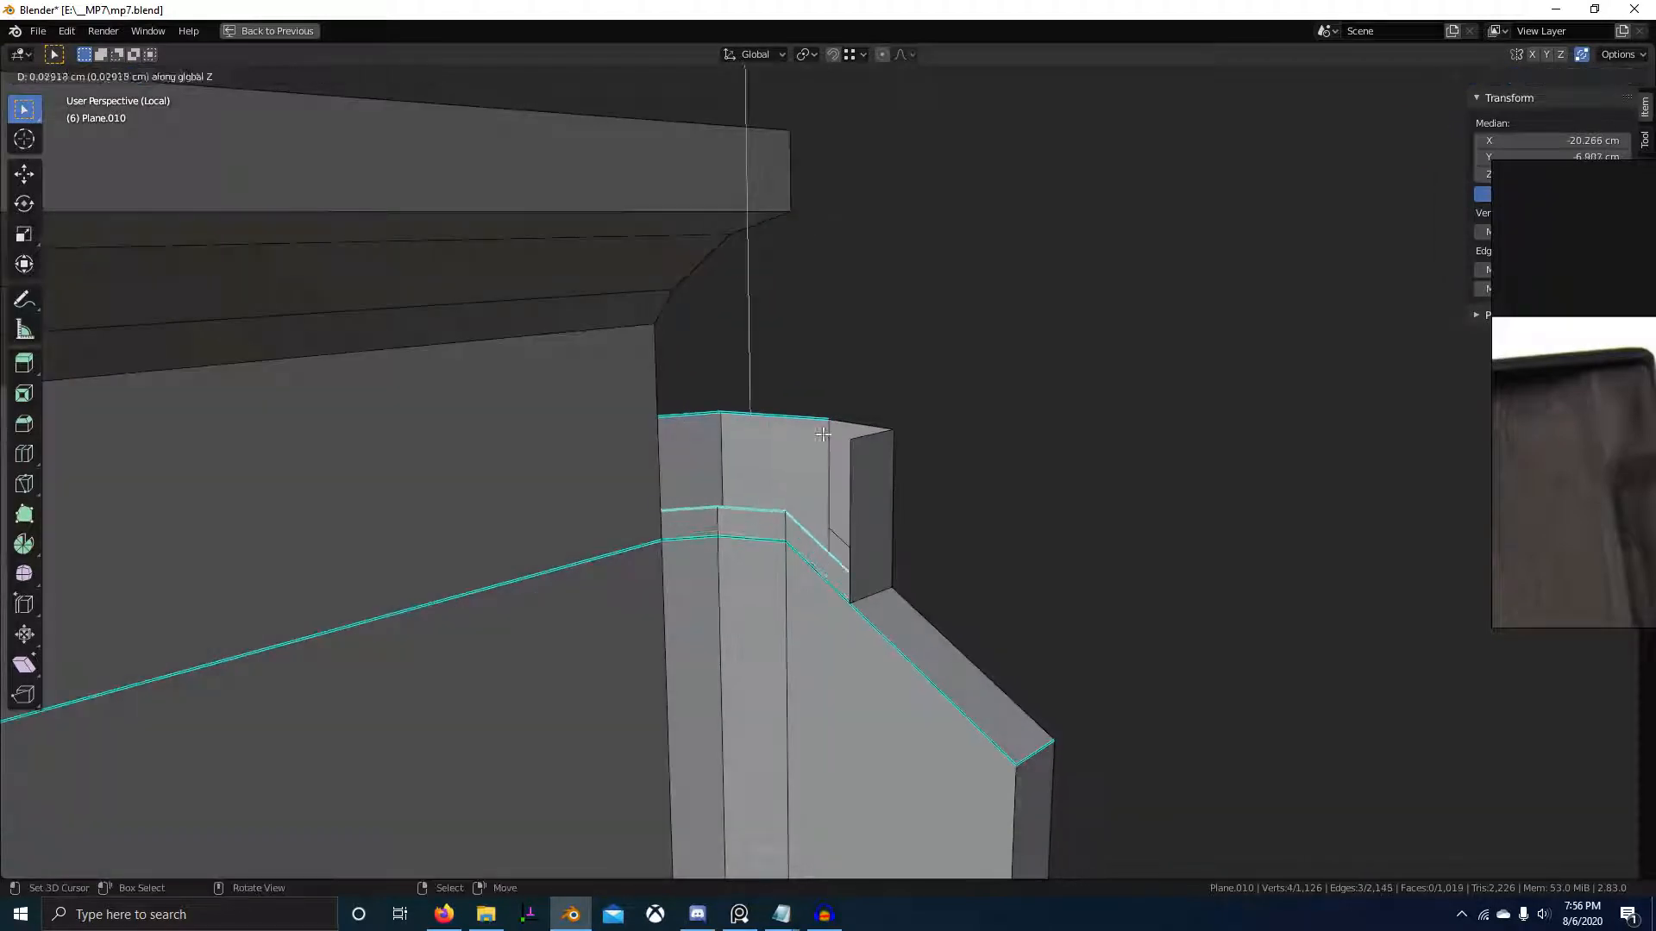
pyautogui.click(835, 429)
pyautogui.press('s')
pyautogui.press('z')
pyautogui.press('Escape')
pyautogui.press('g')
pyautogui.press('z')
pyautogui.click(731, 421)
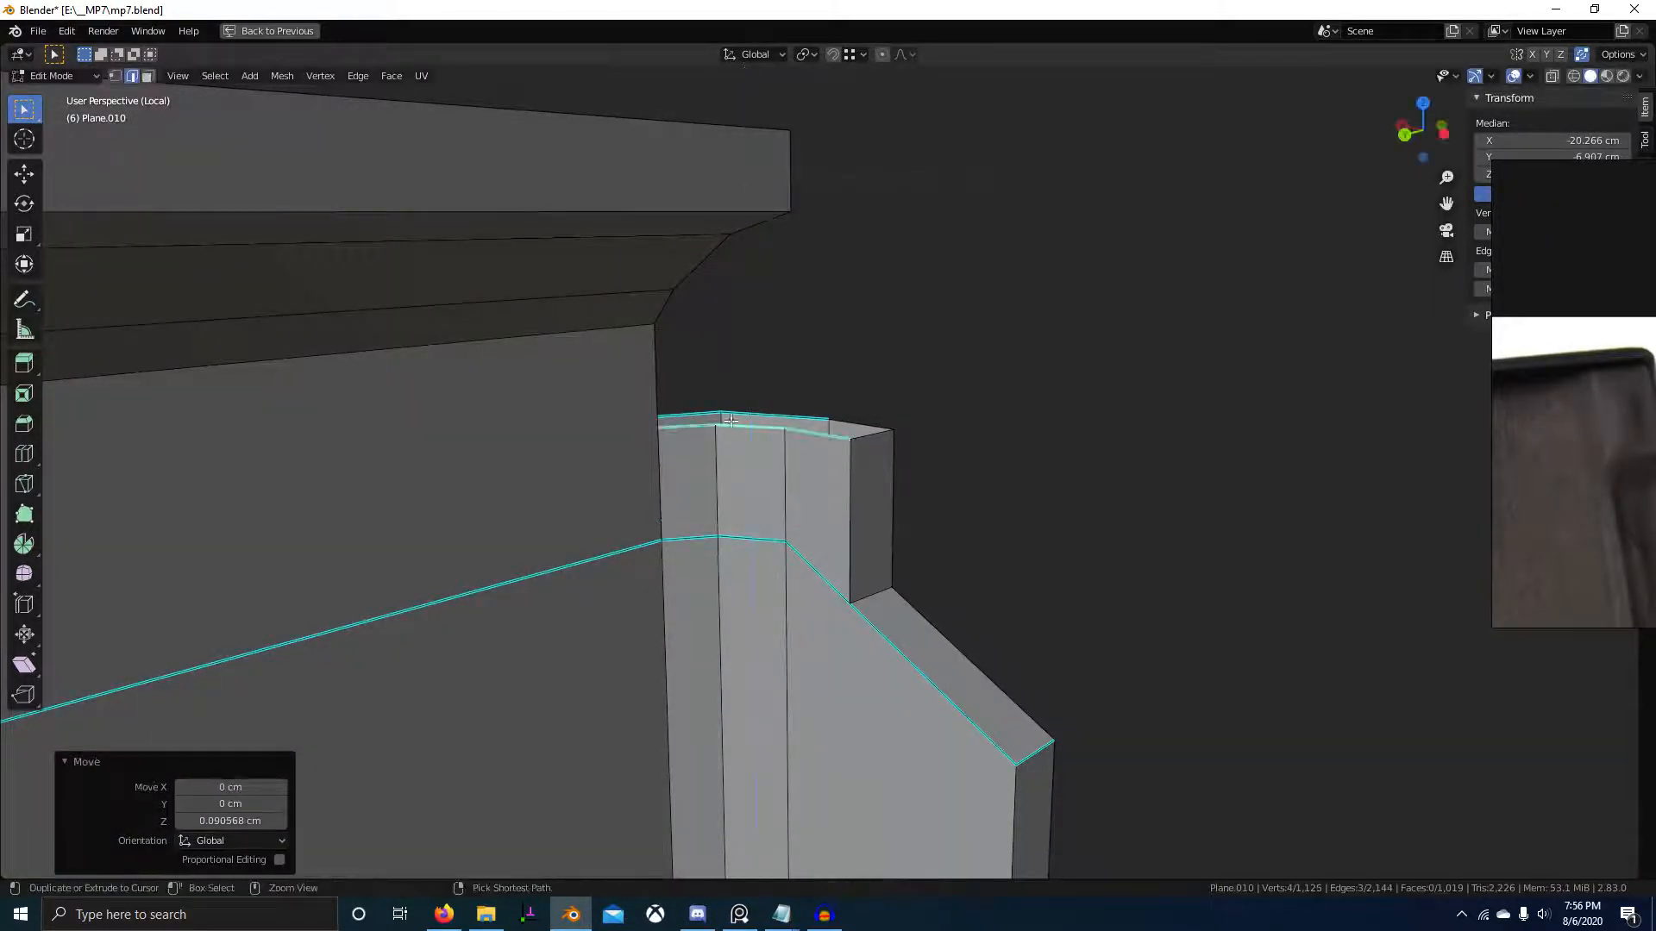
# - Subdivide the vertical edge under the curved lip and move the new vertex along Z to meet the extruded inner rim
pyautogui.rightClick(656, 395)
pyautogui.press('w')
pyautogui.press('s')
pyautogui.press('1')
pyautogui.rightClick(655, 438)
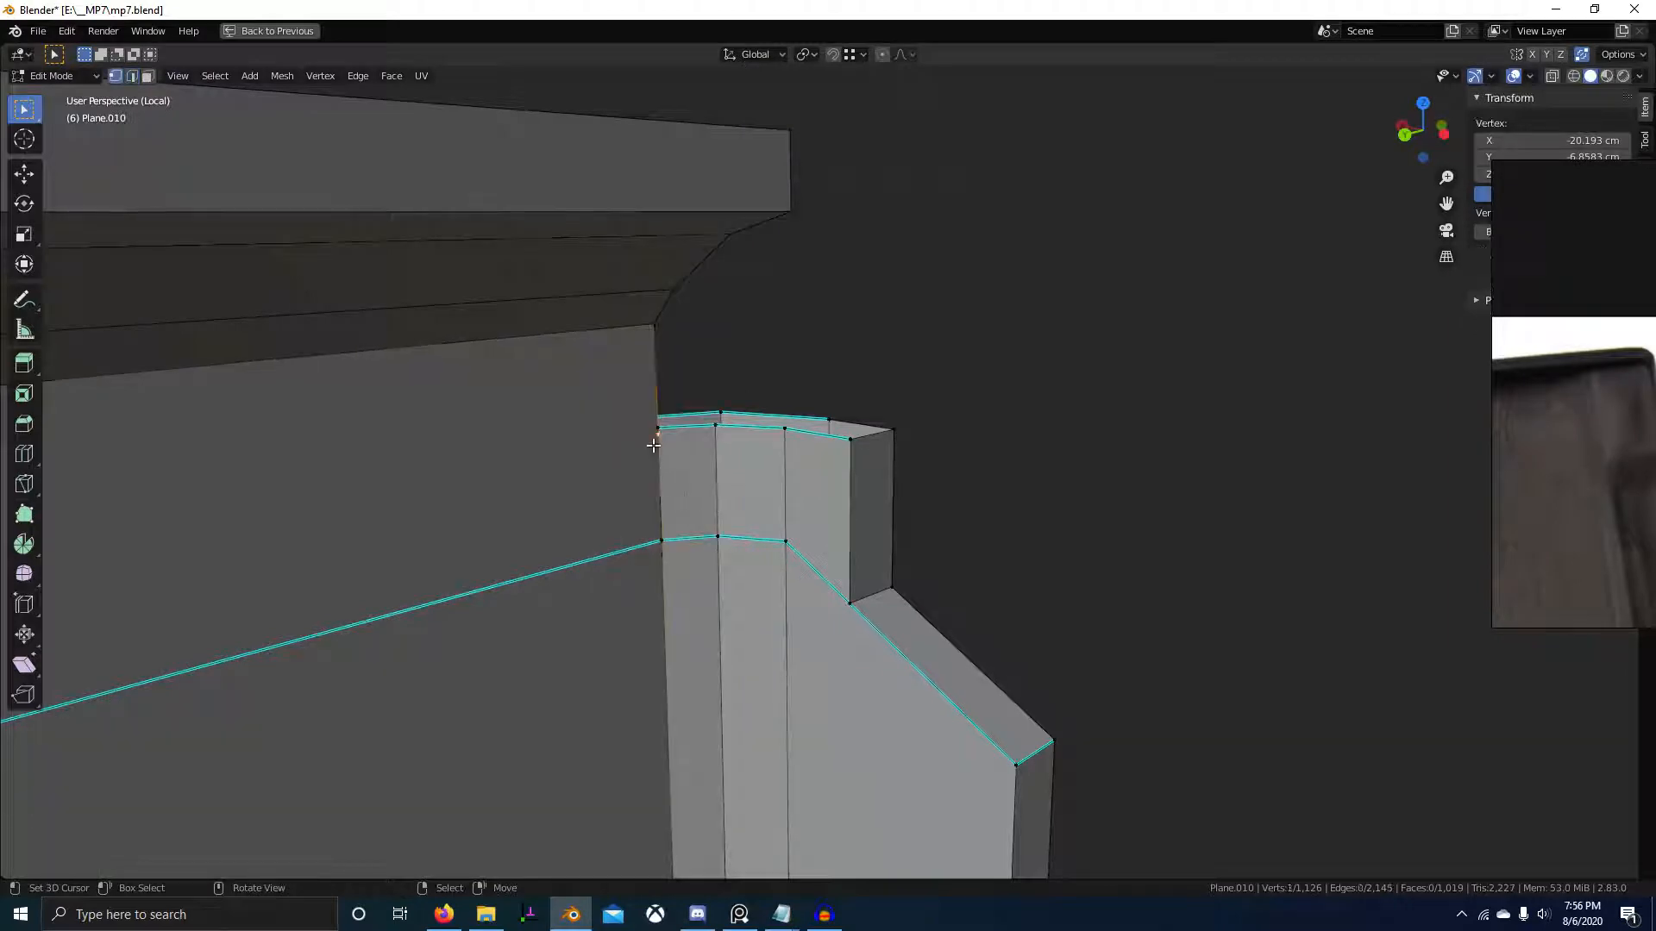
pyautogui.press('g')
pyautogui.press('z')
pyautogui.click(657, 433)
# - Fill the faces joining the end of the curved lip to the corner rim below it
pyautogui.moveTo(689, 481); pyautogui.dragTo(769, 540, button='middle')
pyautogui.press('2')
pyautogui.hotkey('alt', 'a')
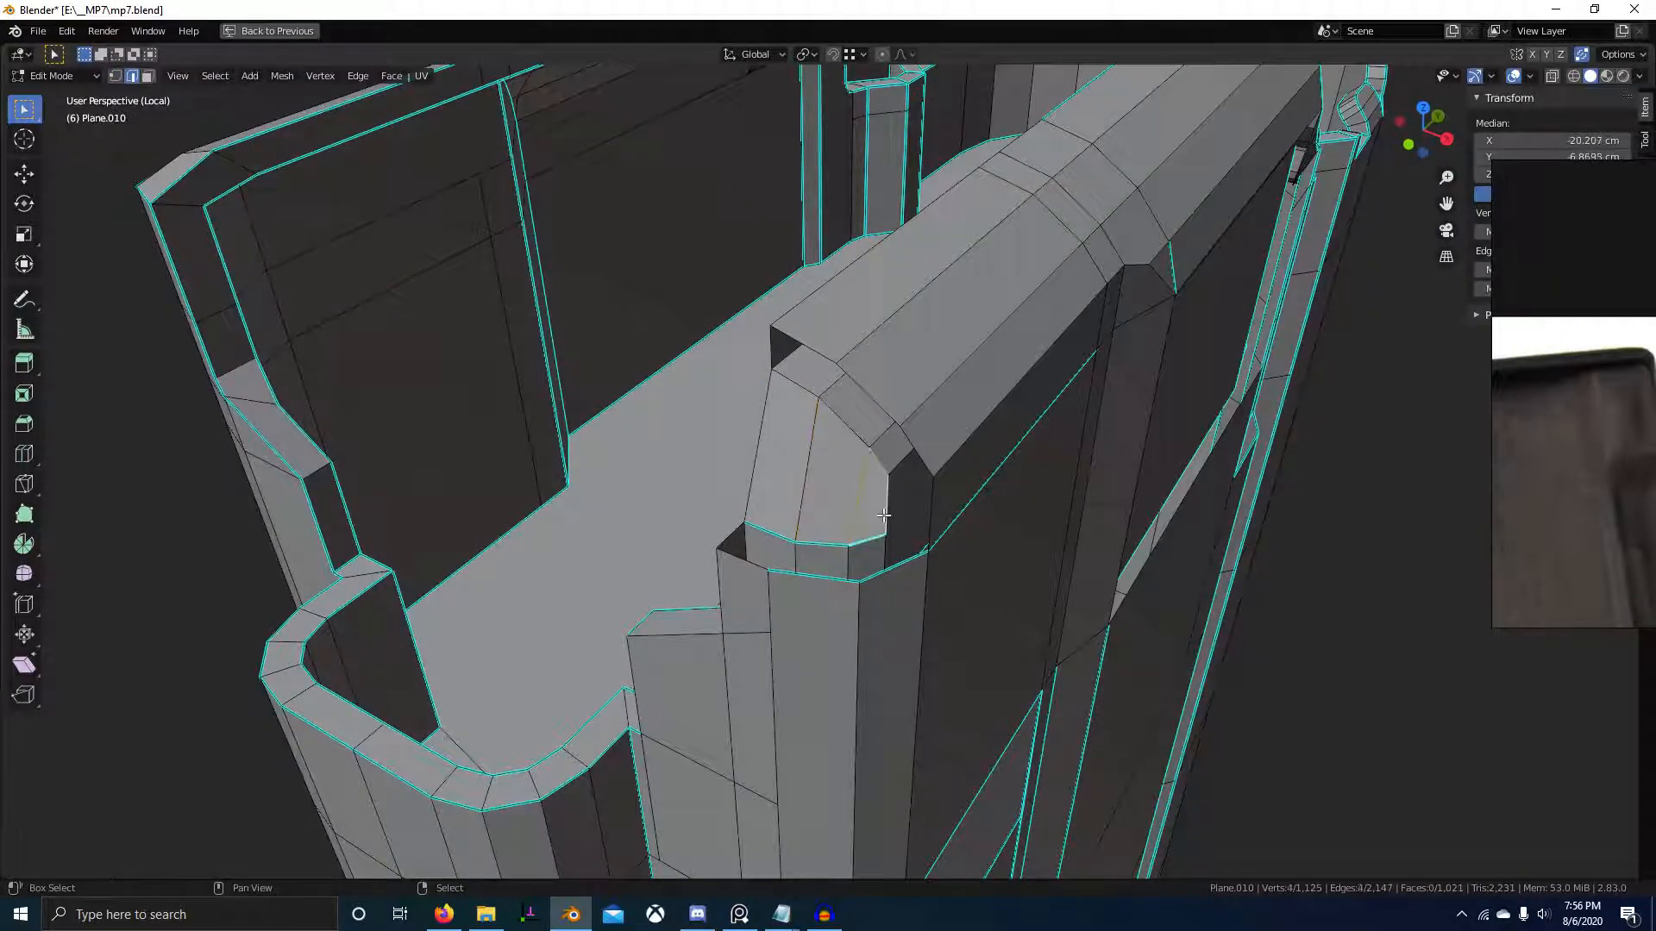
pyautogui.moveTo(818, 587); pyautogui.dragTo(769, 529, button='middle')
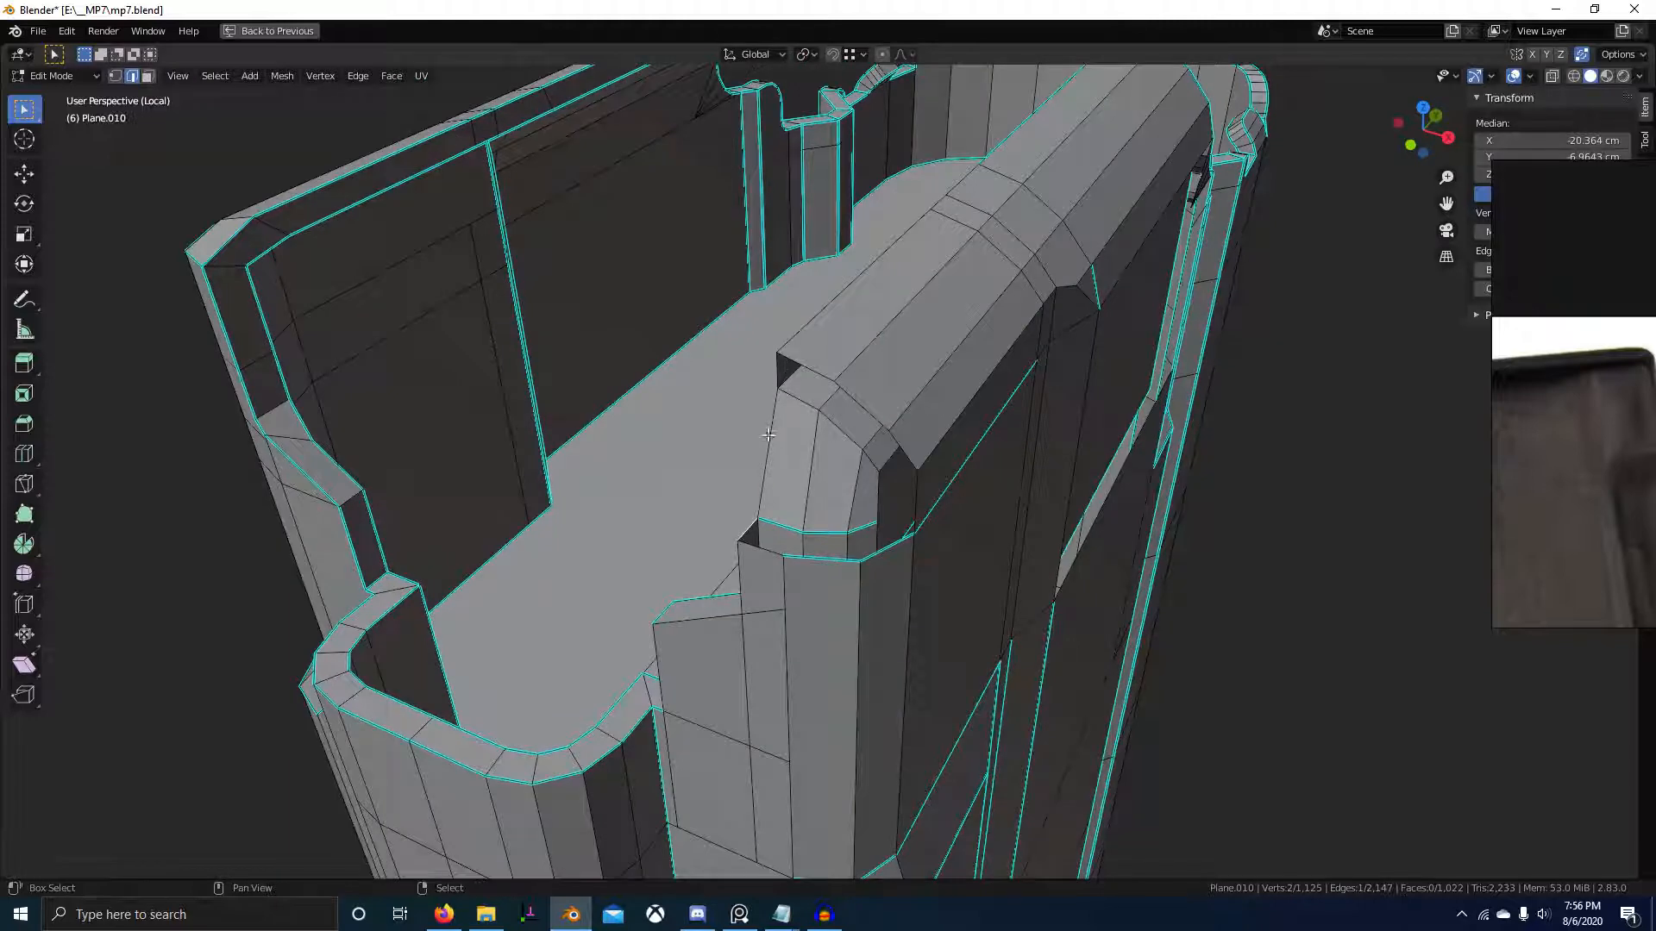
pyautogui.moveTo(807, 559); pyautogui.dragTo(660, 561, button='middle')
pyautogui.rightClick(808, 556)
pyautogui.press('f')
pyautogui.press('f')
pyautogui.press('f')
# - Inspect the closed corner in Object Mode and from inside the shell
pyautogui.click(1072, 267)
pyautogui.press('Tab')
pyautogui.moveTo(763, 638); pyautogui.dragTo(839, 647, button='middle')
pyautogui.press('Tab')
pyautogui.scroll(2, 839, 640)
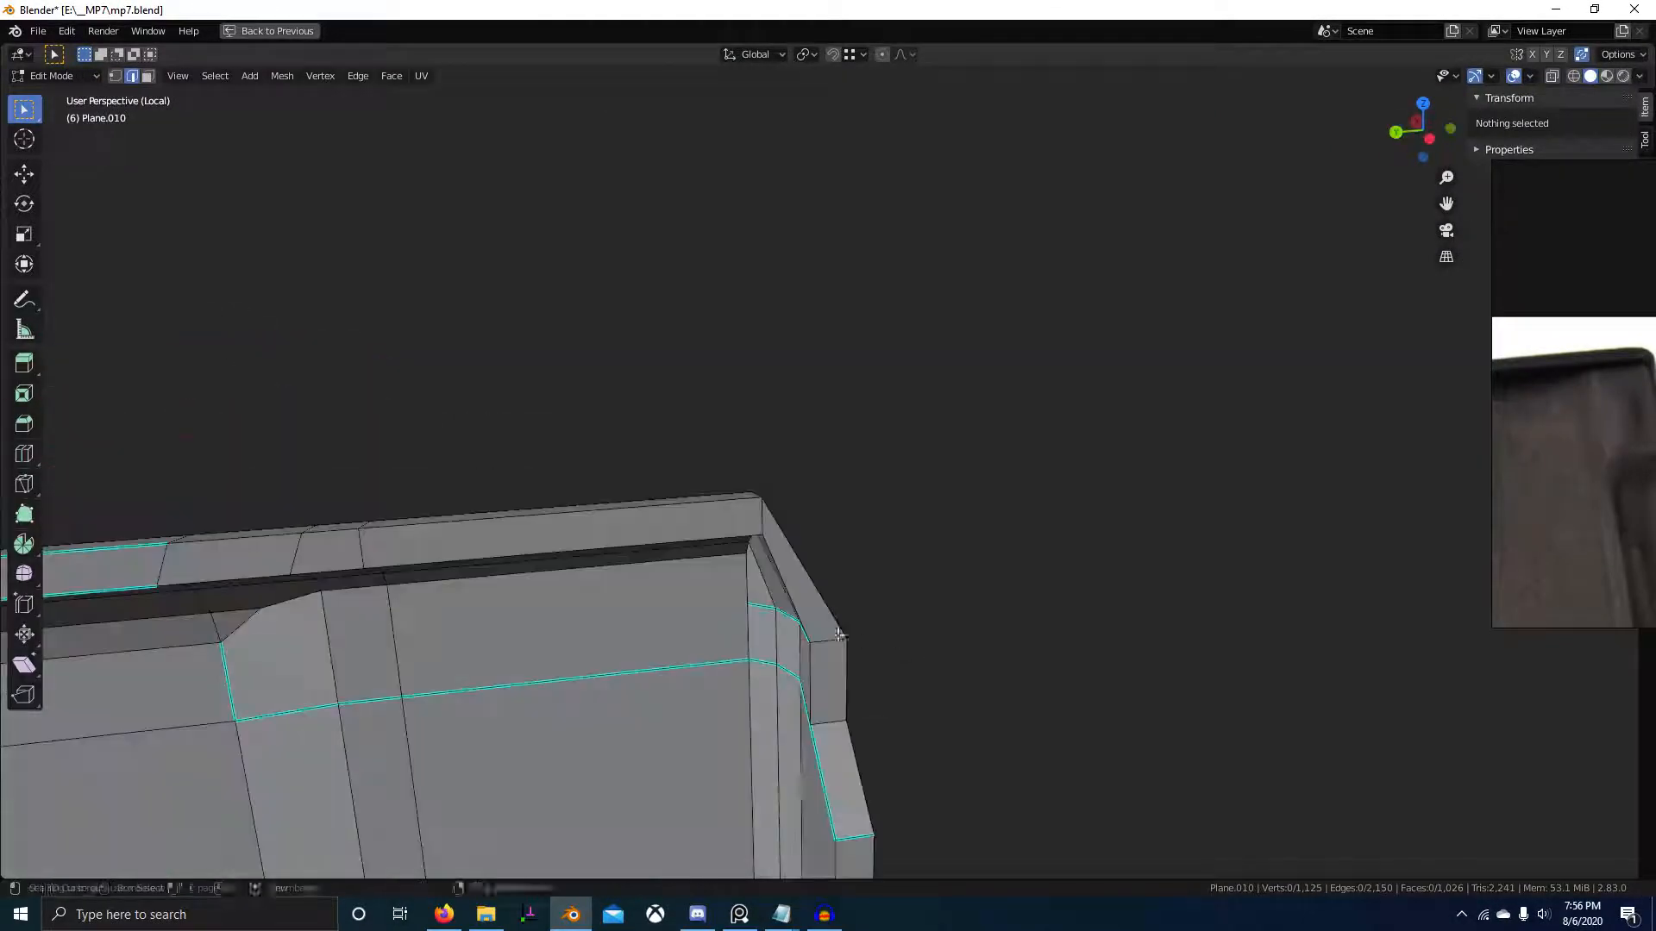
pyautogui.press('Escape')
pyautogui.scroll(3, 722, 584)
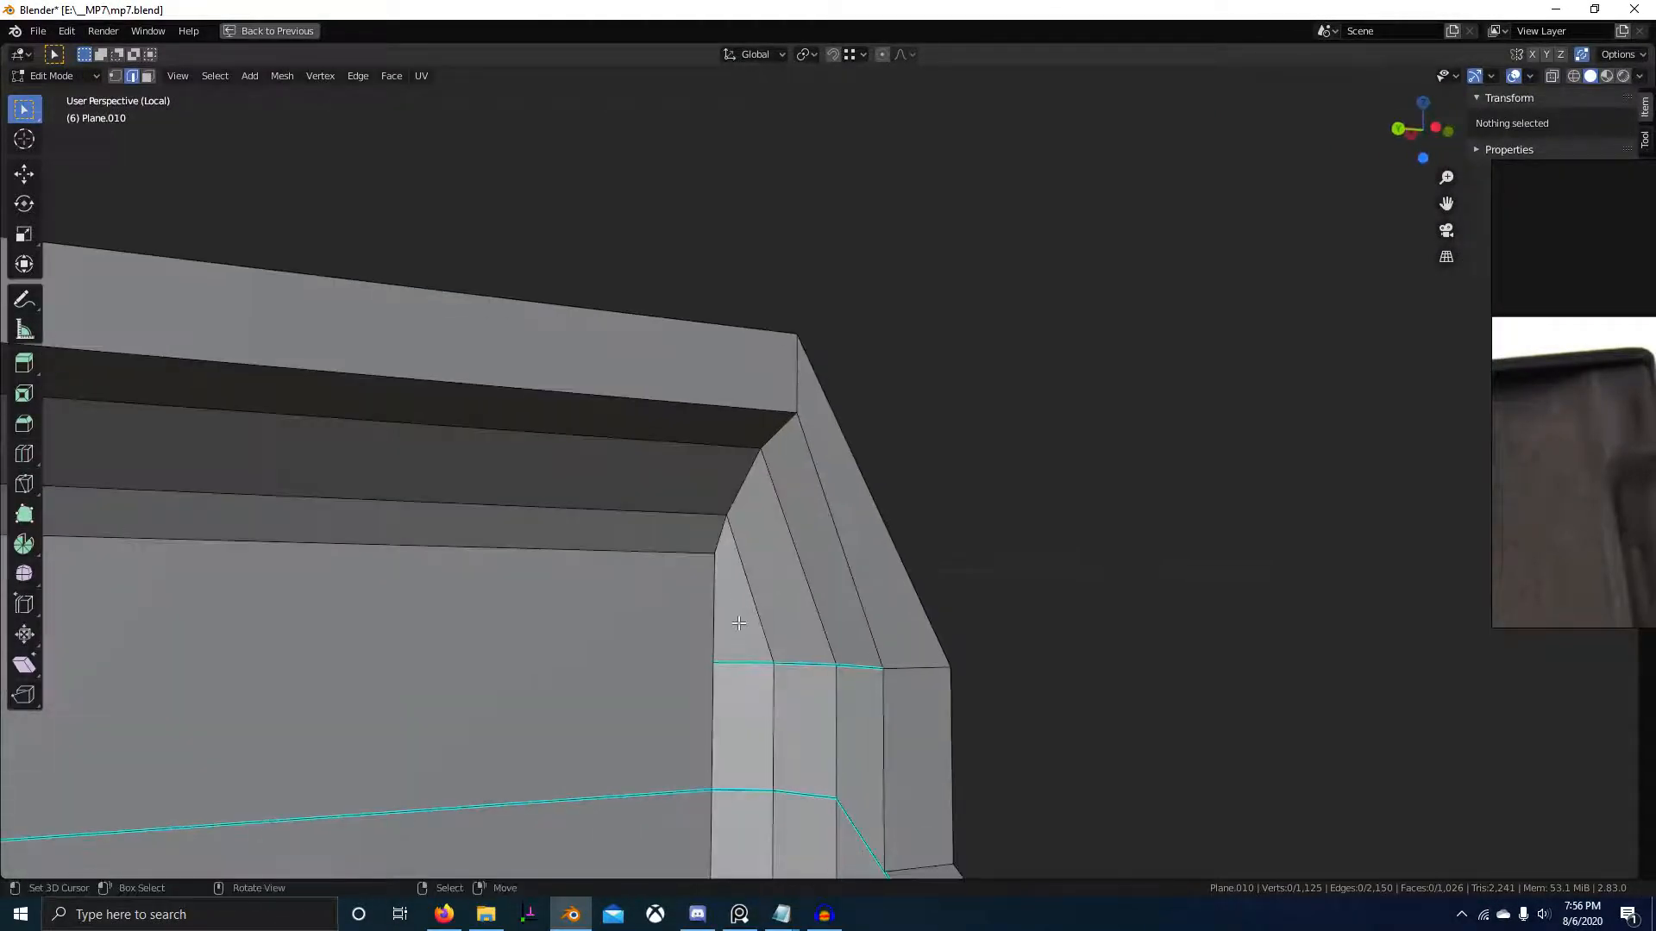
# - Delete the inner and outer faces that join the curved lip's end to the corner rim
pyautogui.press('3')
pyautogui.rightClick(739, 617)
pyautogui.keyDown('shift'); pyautogui.rightClick(768, 587); pyautogui.keyUp('shift')
pyautogui.keyDown('shift'); pyautogui.rightClick(830, 581); pyautogui.keyUp('shift')
pyautogui.moveTo(887, 580); pyautogui.dragTo(556, 587, button='middle')
pyautogui.keyDown('shift'); pyautogui.rightClick(695, 597); pyautogui.keyUp('shift')
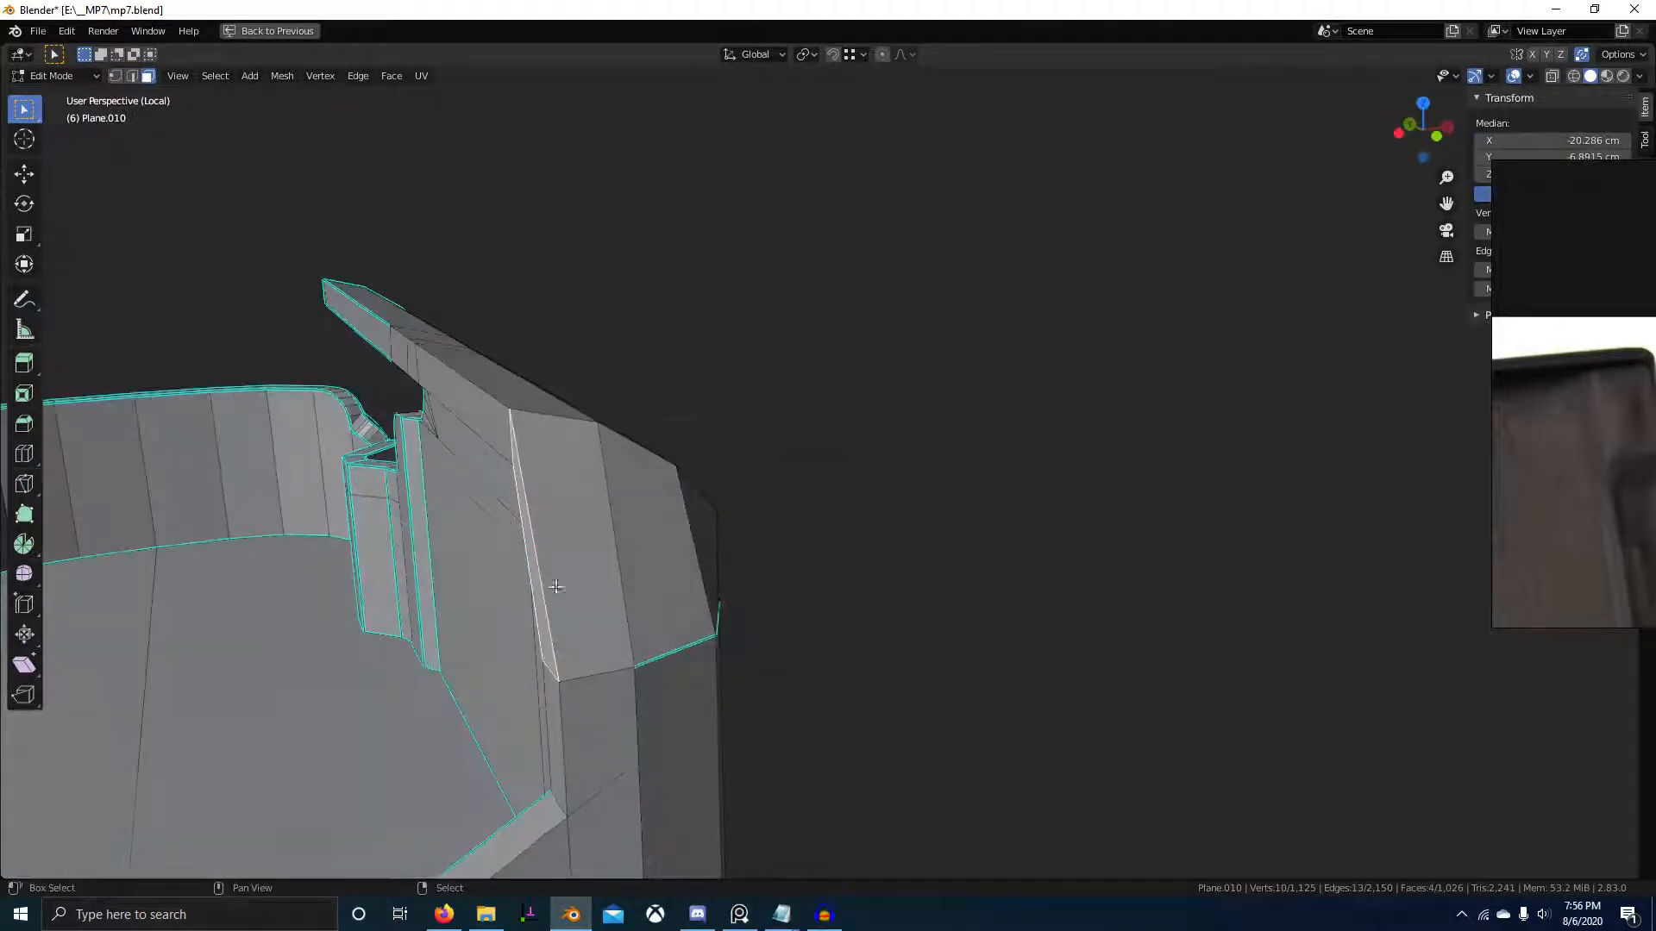
pyautogui.keyDown('shift'); pyautogui.rightClick(579, 542); pyautogui.keyUp('shift')
pyautogui.keyDown('shift'); pyautogui.rightClick(651, 542); pyautogui.keyUp('shift')
pyautogui.moveTo(652, 541); pyautogui.dragTo(807, 552, button='middle')
pyautogui.keyDown('shift'); pyautogui.rightClick(854, 557); pyautogui.keyUp('shift')
pyautogui.scroll(1, 884, 595)
pyautogui.press('x')
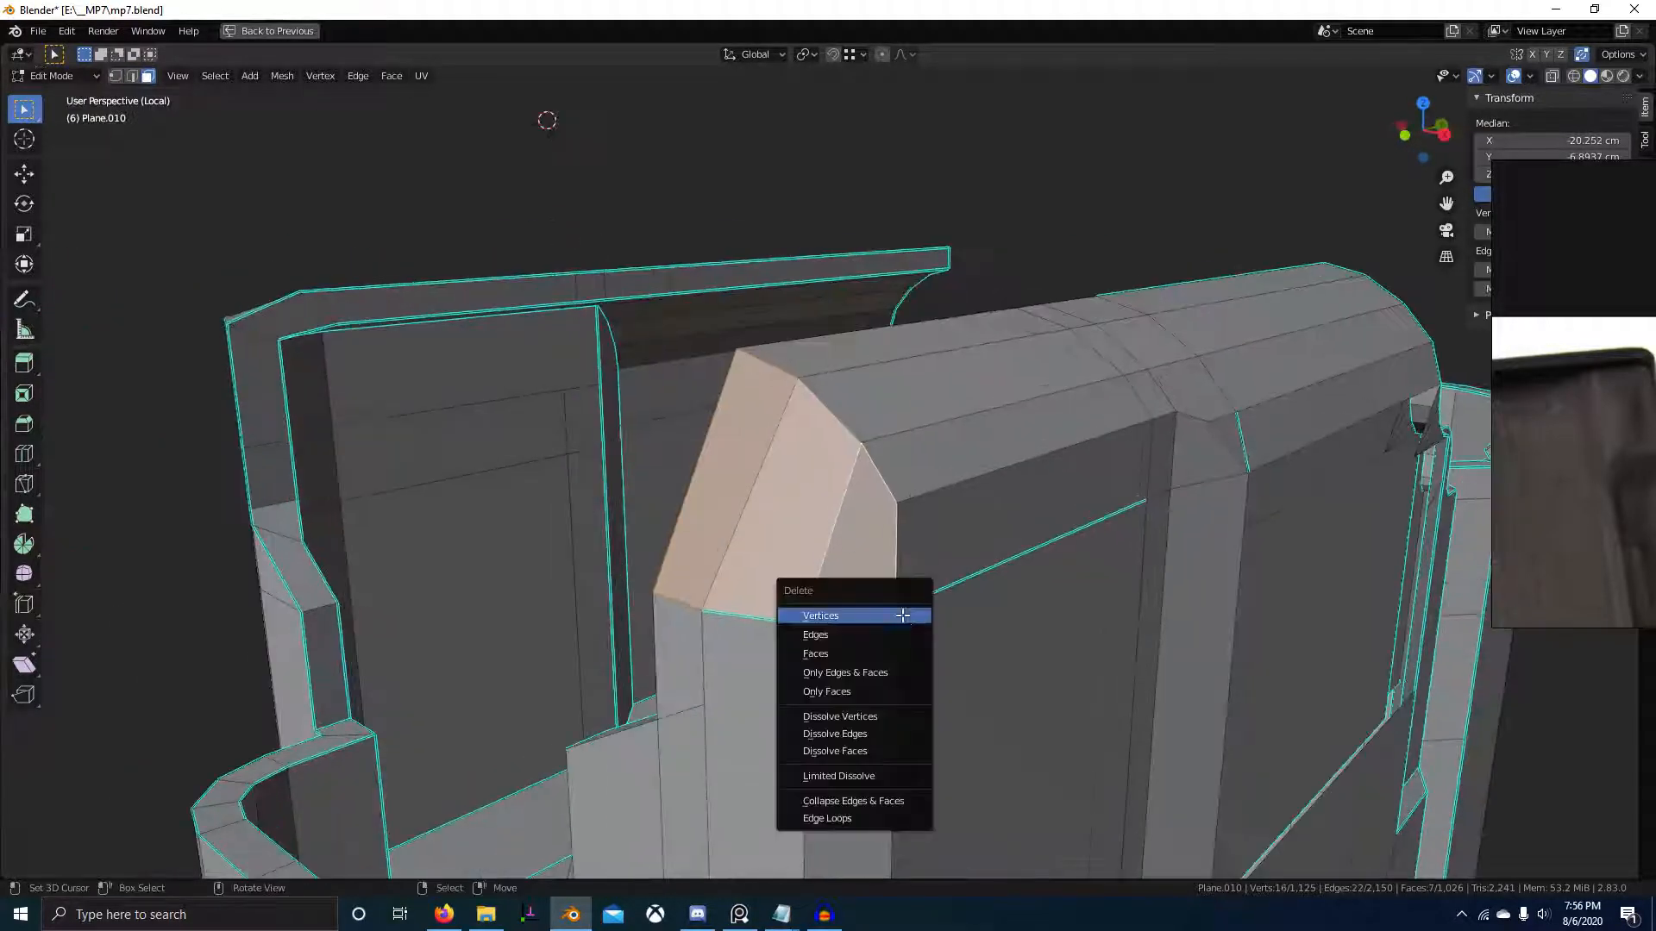
pyautogui.click(815, 654)
# - Select the open border edges around the inner and outer sides of the curved lip's end
pyautogui.moveTo(819, 643); pyautogui.dragTo(855, 559, button='middle')
pyautogui.press('2')
pyautogui.rightClick(877, 575)
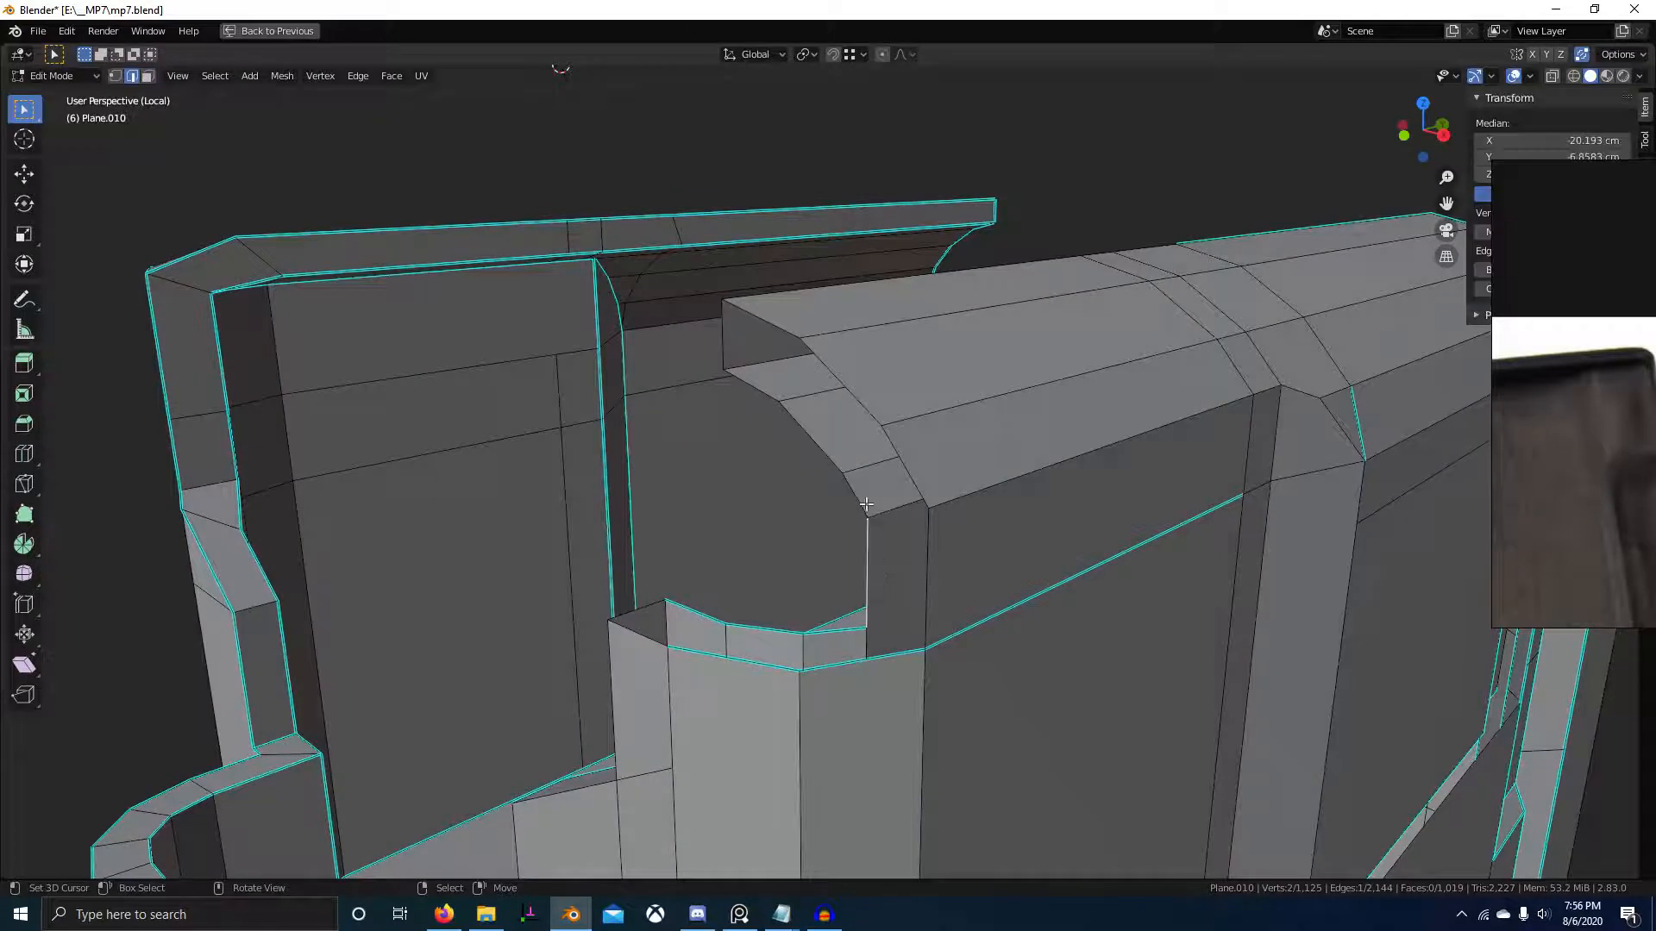
pyautogui.keyDown('ctrl'); pyautogui.rightClick(833, 455); pyautogui.keyUp('ctrl')
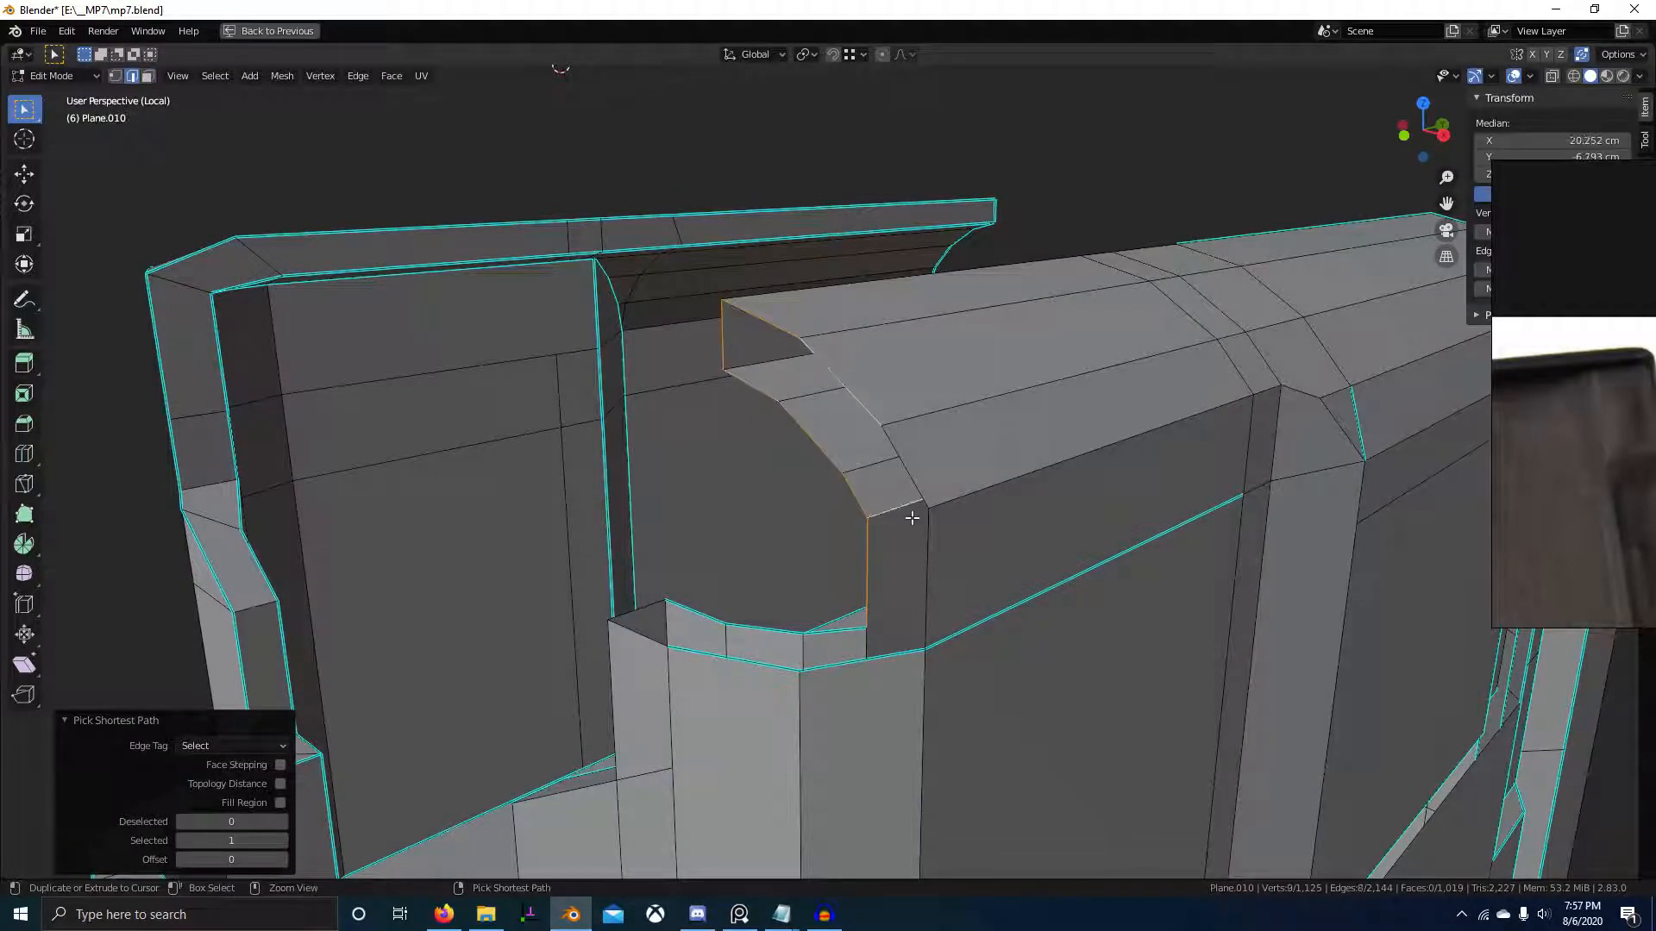
pyautogui.hotkey('ctrl', 'z')
pyautogui.keyDown('ctrl'); pyautogui.rightClick(921, 567); pyautogui.keyUp('ctrl')
pyautogui.rightClick(908, 466)
pyautogui.keyDown('ctrl'); pyautogui.rightClick(762, 331); pyautogui.keyUp('ctrl')
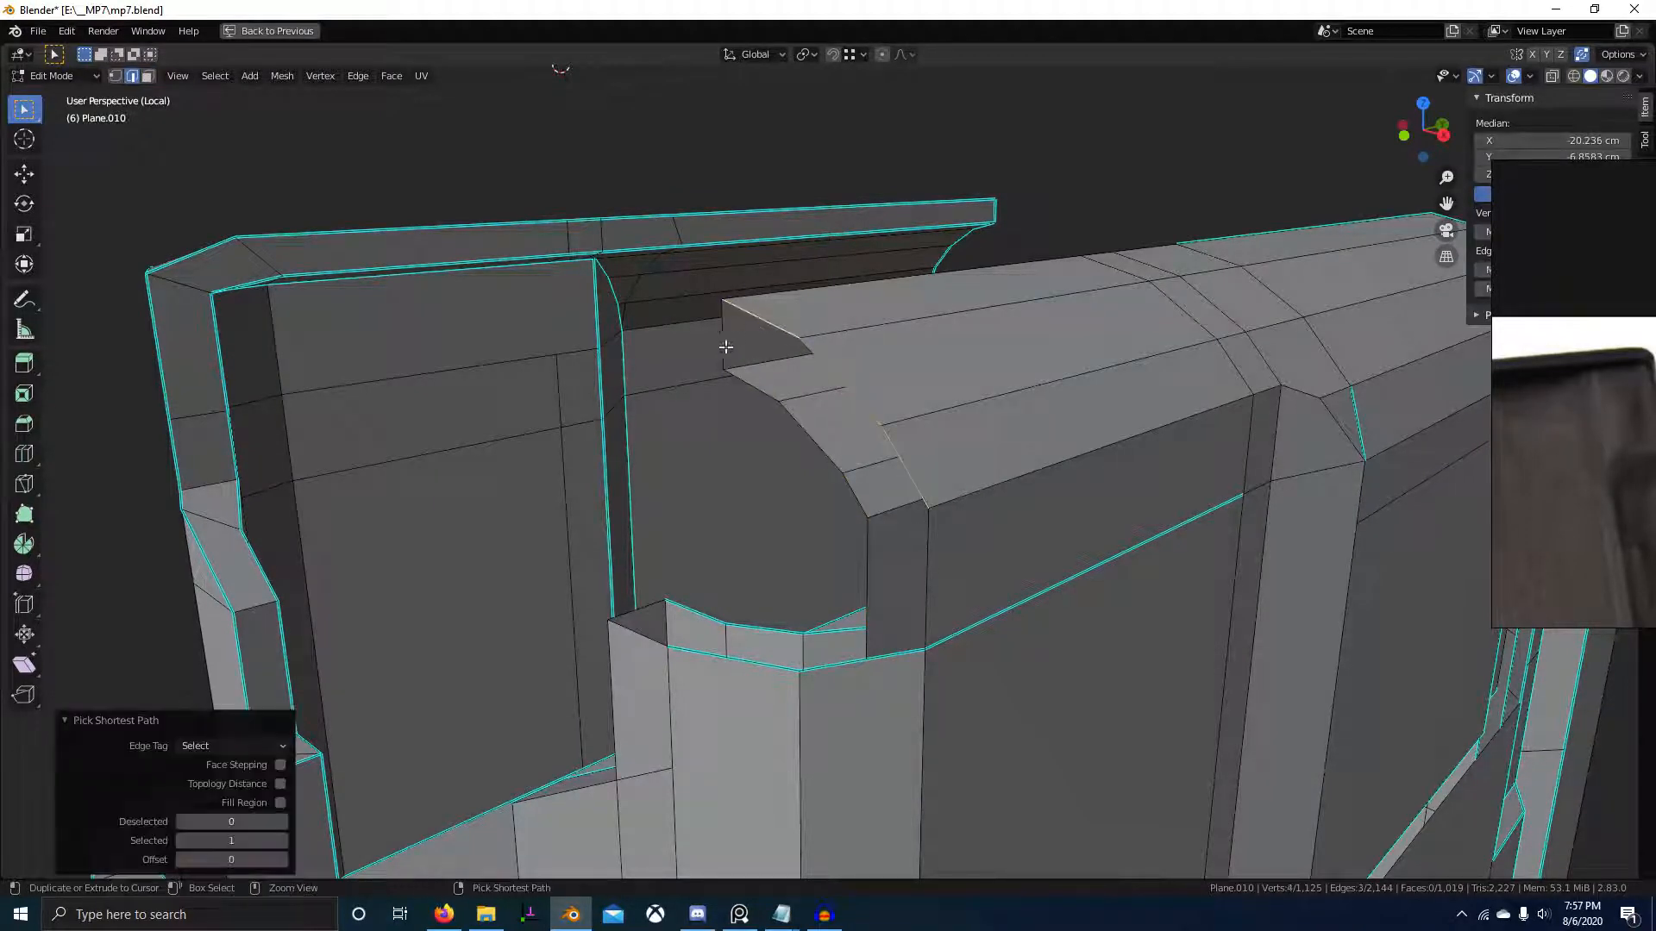
pyautogui.rightClick(863, 495)
pyautogui.keyDown('ctrl'); pyautogui.rightClick(914, 463); pyautogui.keyUp('ctrl')
# - Add the corner rim's border edges below the lip and bridge the two open edge loops with 2 cuts
pyautogui.moveTo(823, 683); pyautogui.dragTo(710, 610, button='middle')
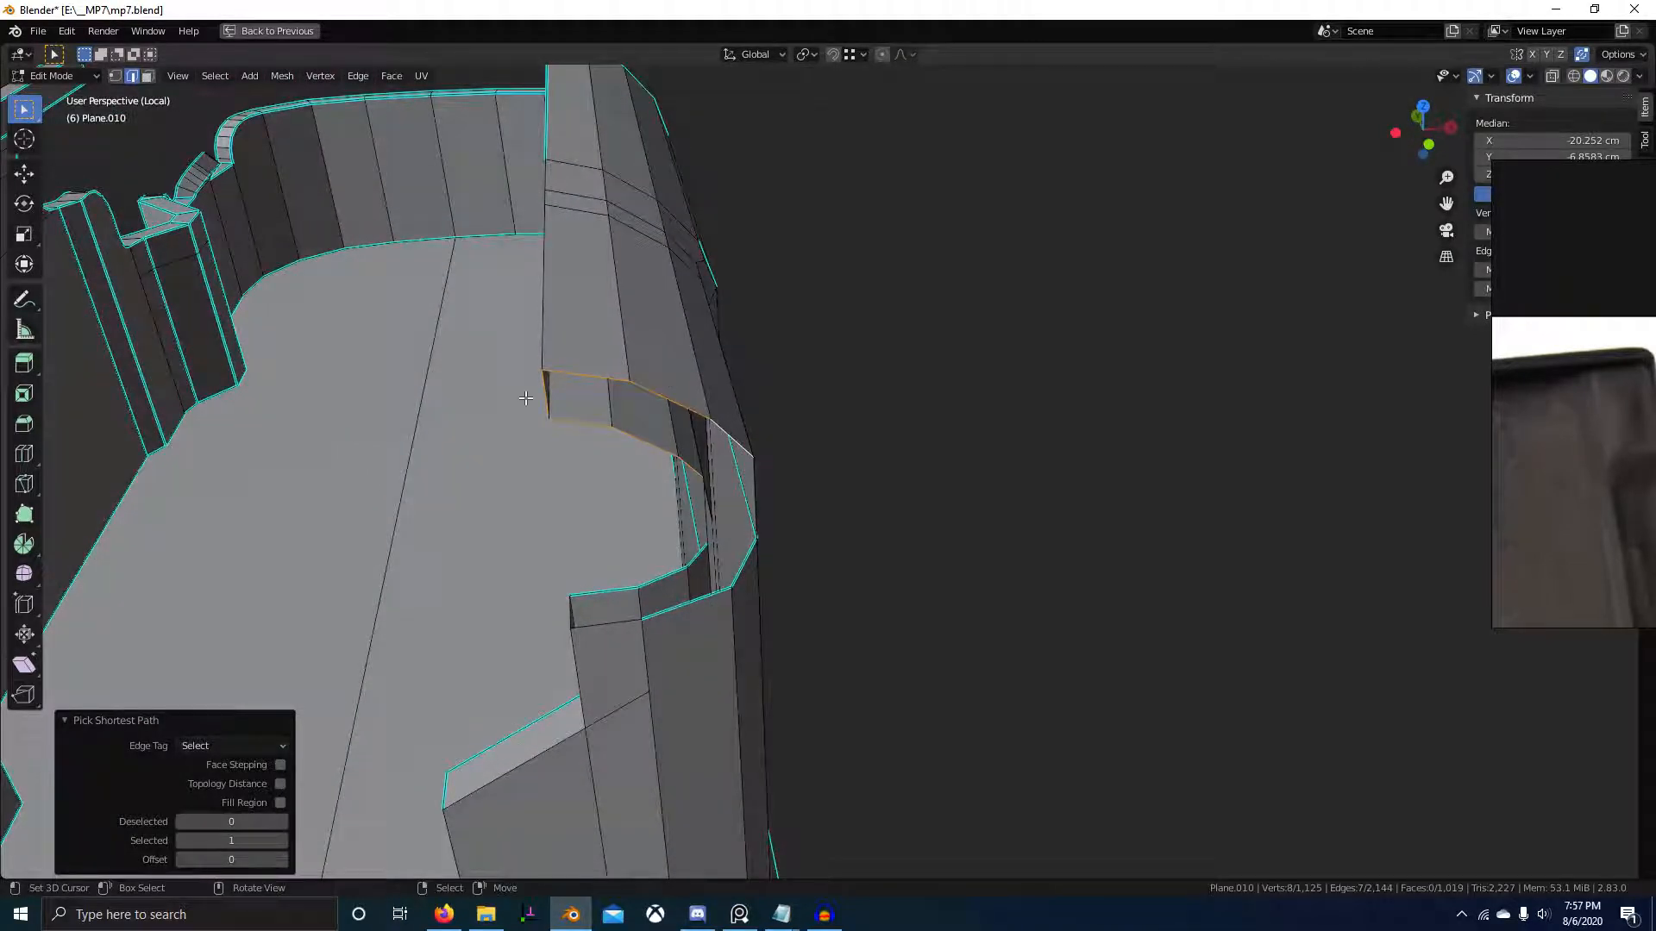
pyautogui.moveTo(774, 536); pyautogui.dragTo(729, 590, button='middle')
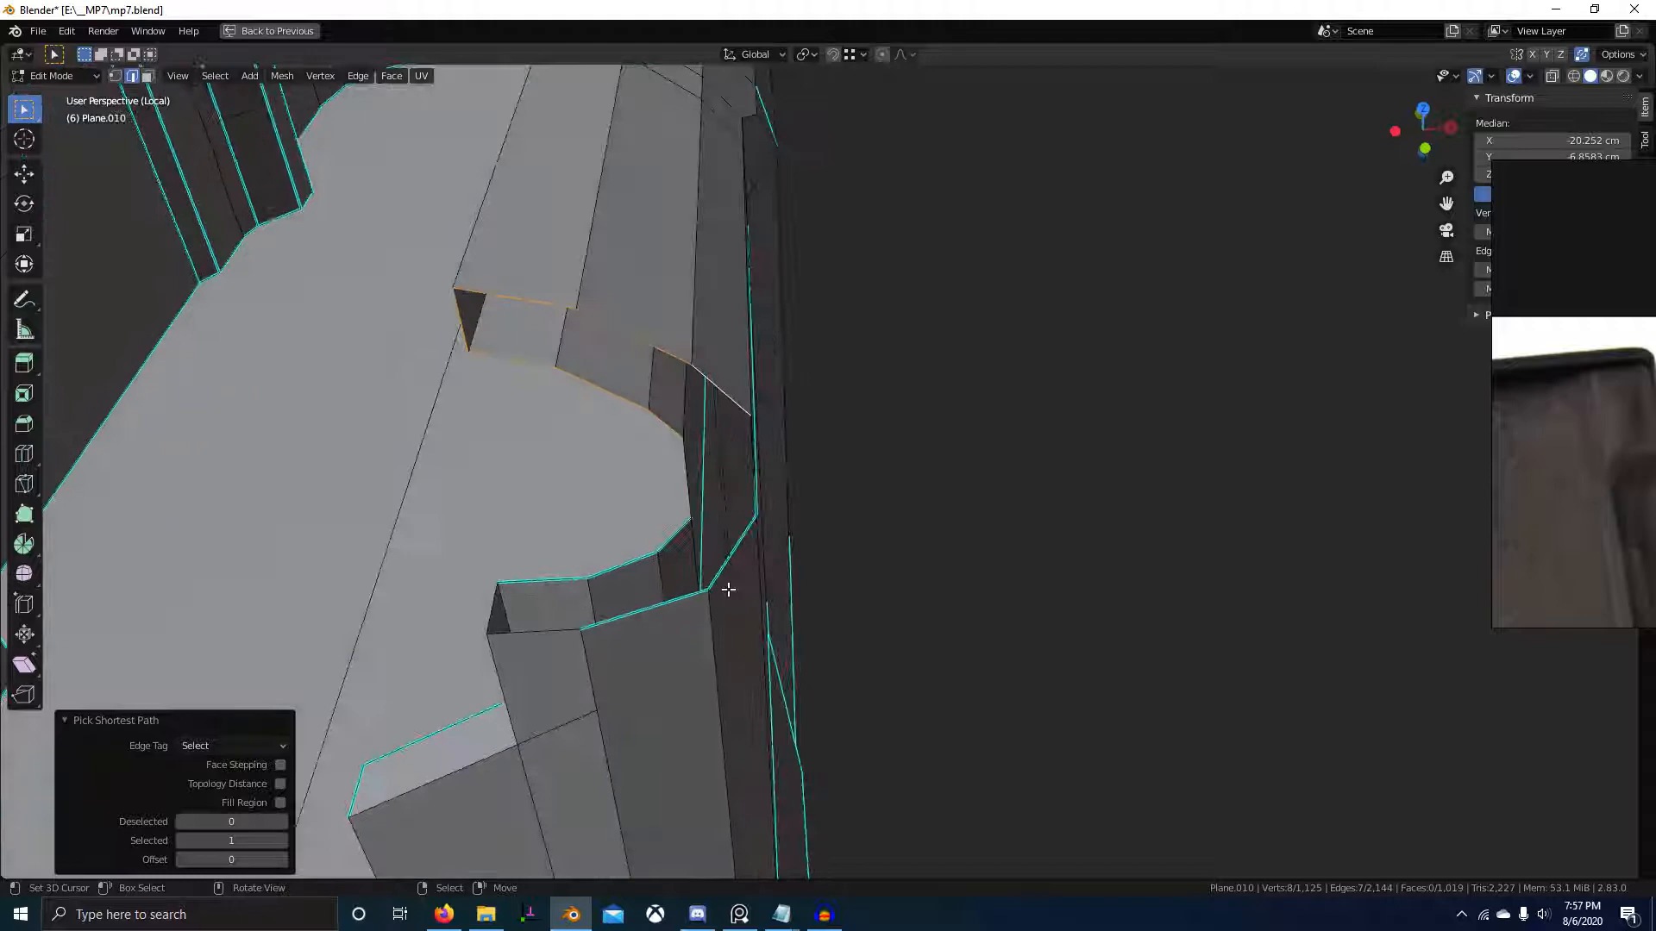
pyautogui.keyDown('shift'); pyautogui.click(674, 535); pyautogui.keyUp('shift')
pyautogui.keyDown('ctrl'); pyautogui.click(530, 645); pyautogui.keyUp('ctrl')
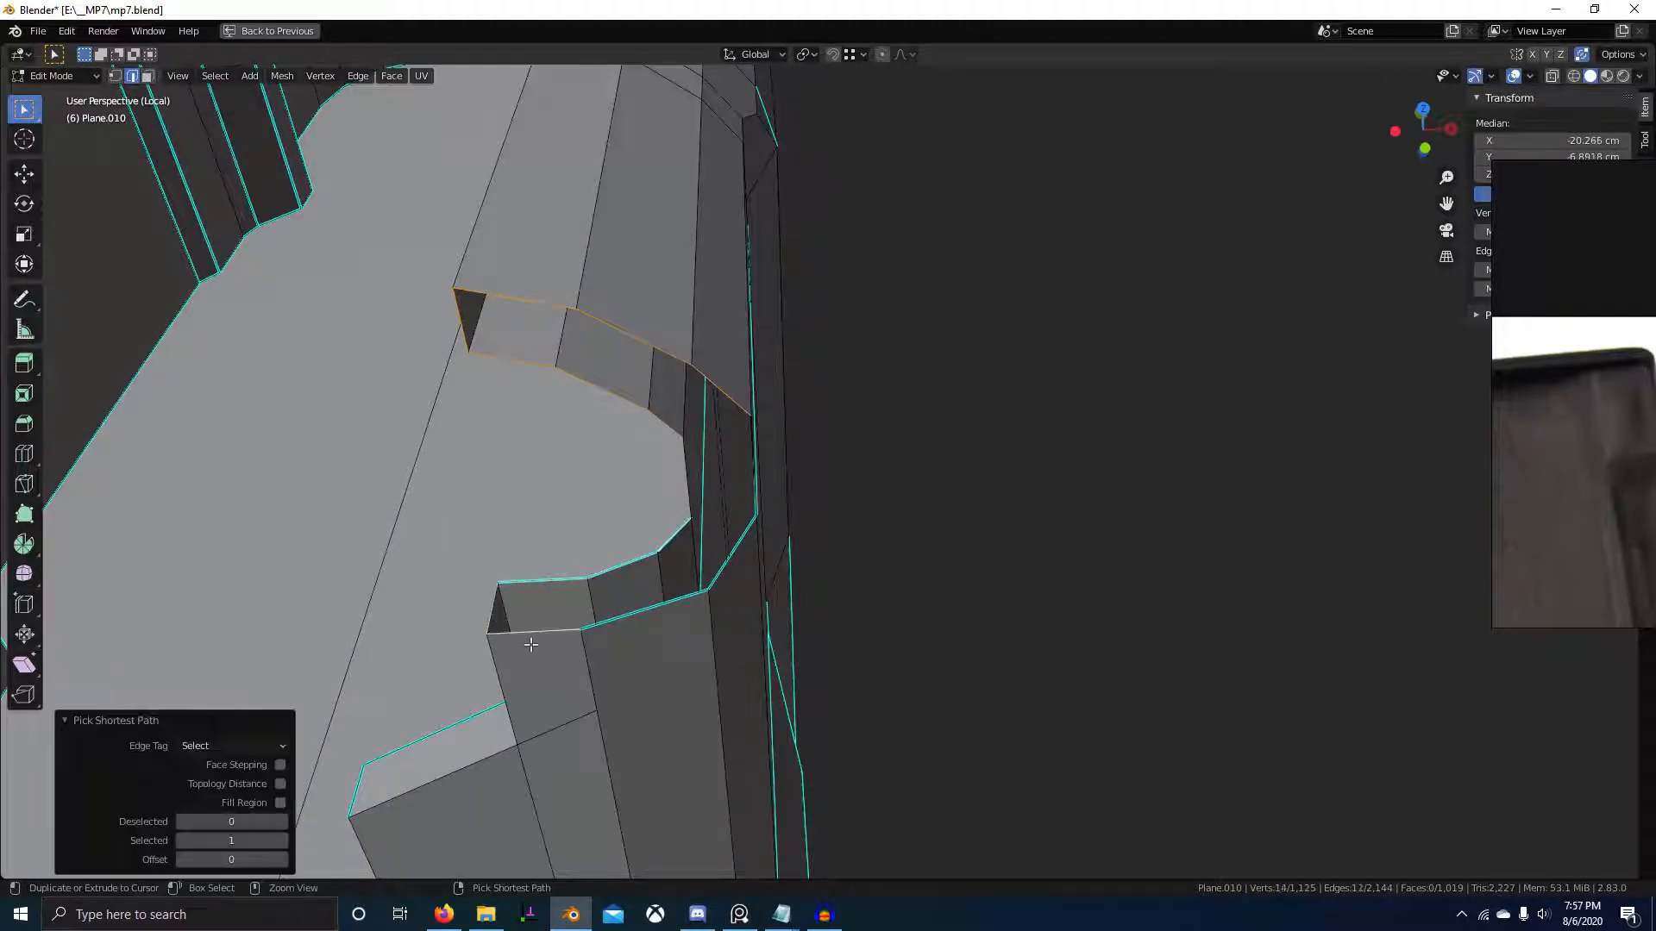
pyautogui.moveTo(724, 587); pyautogui.dragTo(433, 704, button='middle')
pyautogui.hotkey('ctrl', 'e')
pyautogui.press('l')
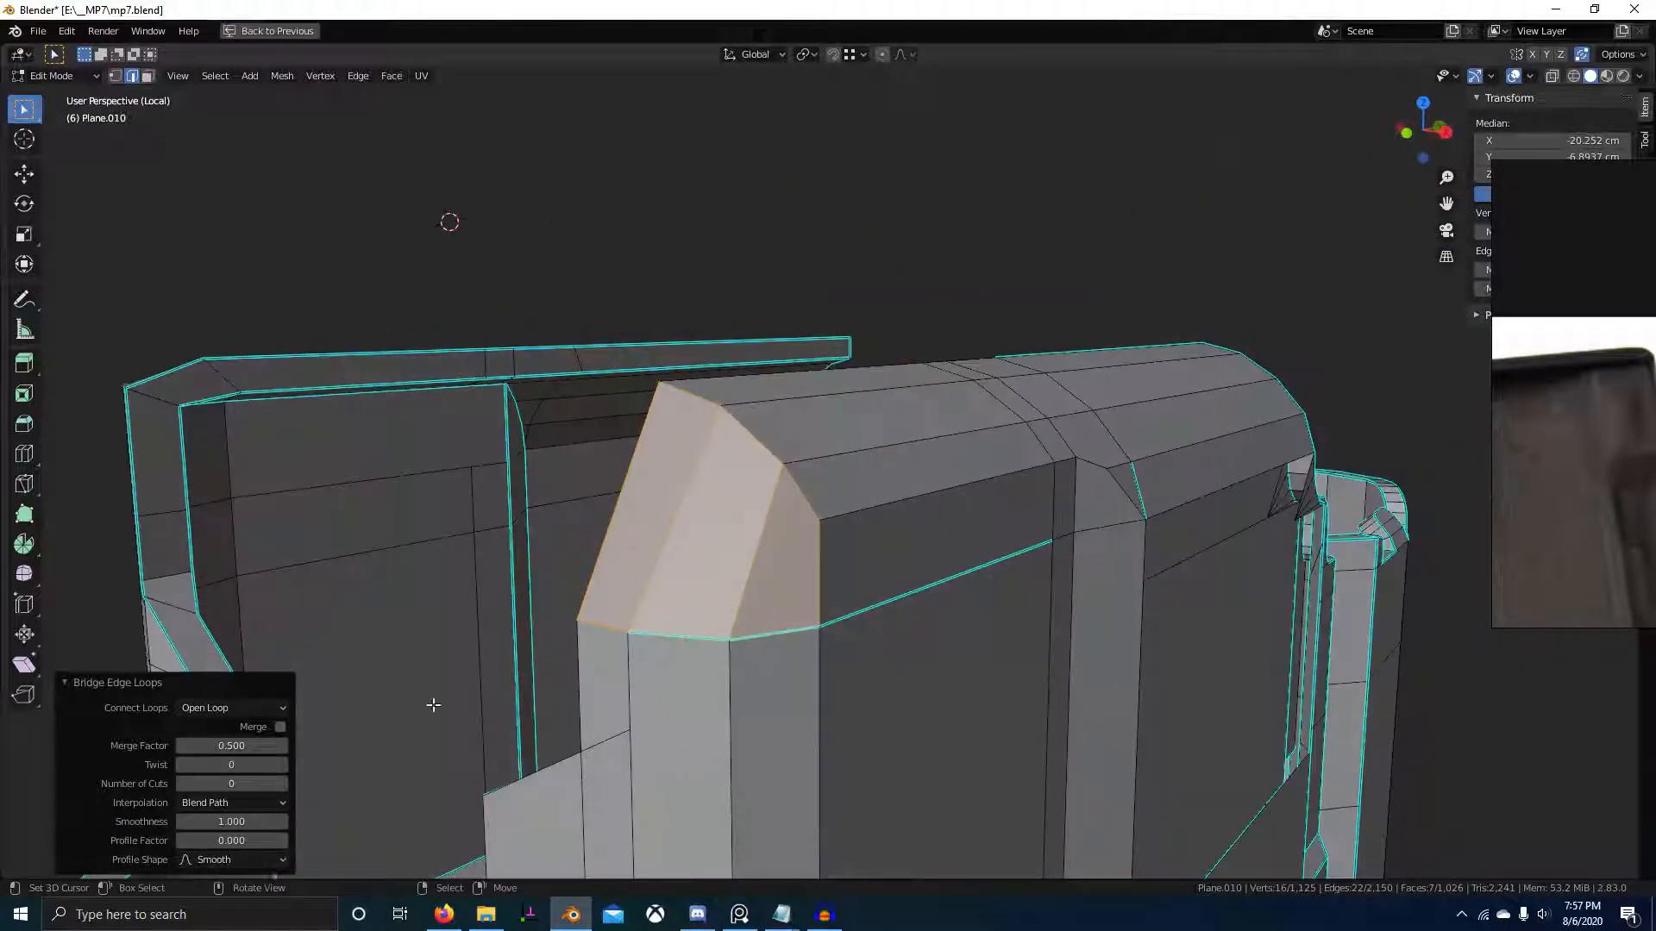
pyautogui.click(281, 783)
pyautogui.click(282, 783)
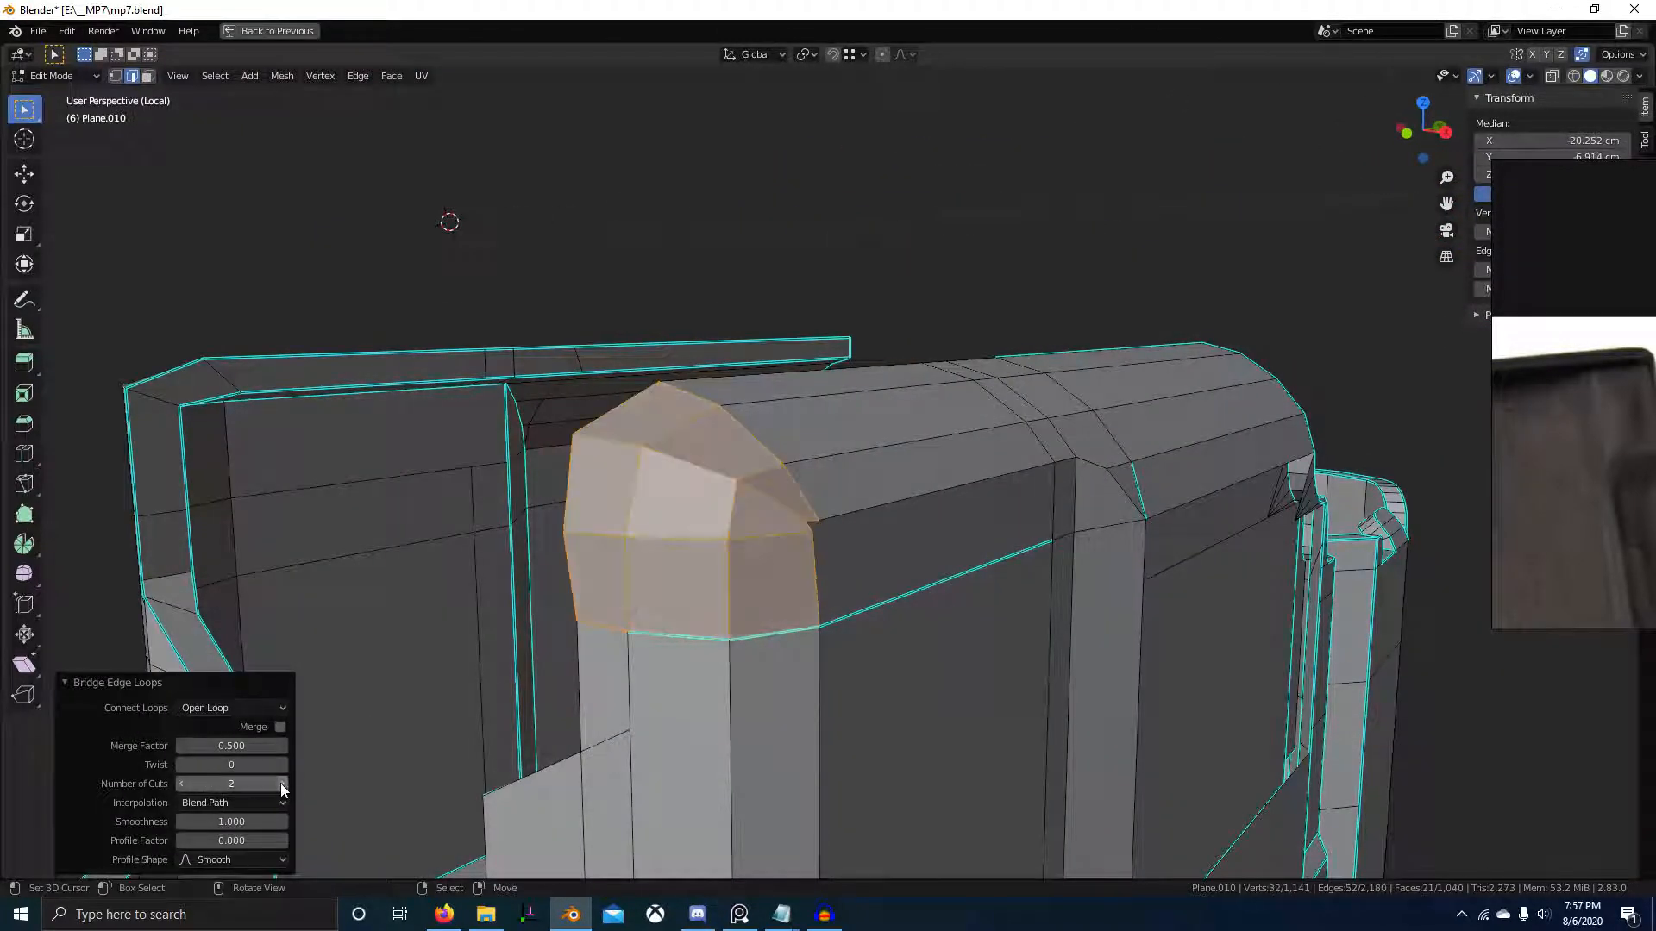
# - Try the bridge with a smoothness of 0.500 and 4 cuts, and undo the bridge
pyautogui.moveTo(537, 761); pyautogui.dragTo(303, 844, button='middle')
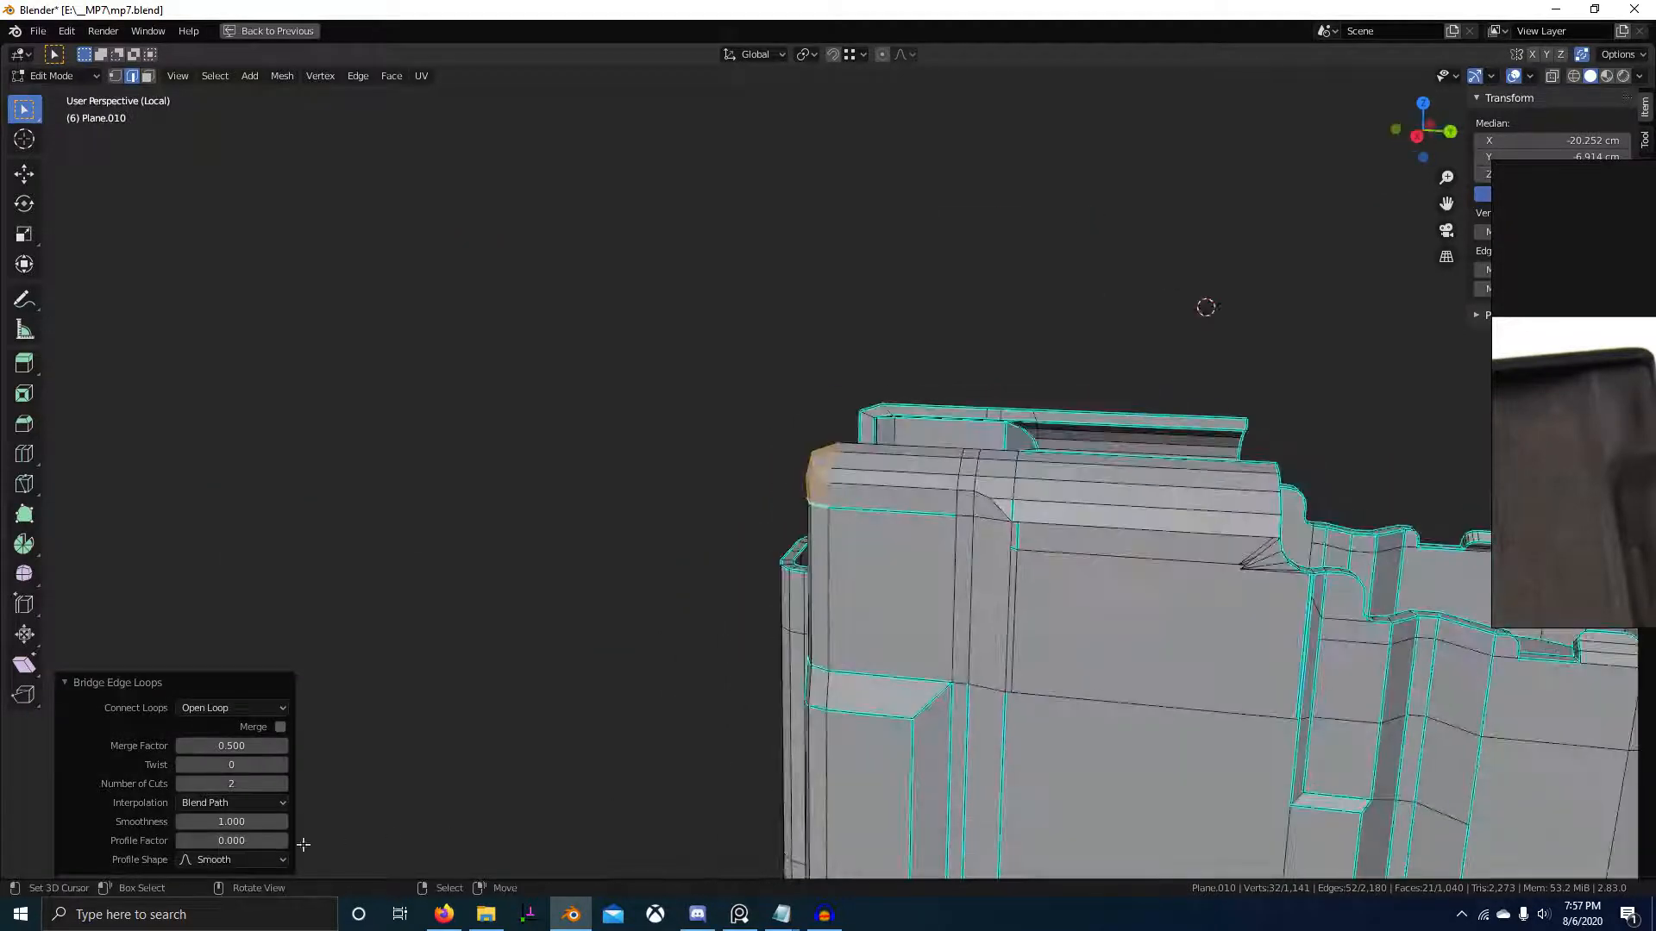
pyautogui.moveTo(646, 681); pyautogui.dragTo(836, 669, button='middle')
pyautogui.scroll(-1, 836, 669)
pyautogui.scroll(2, 833, 671)
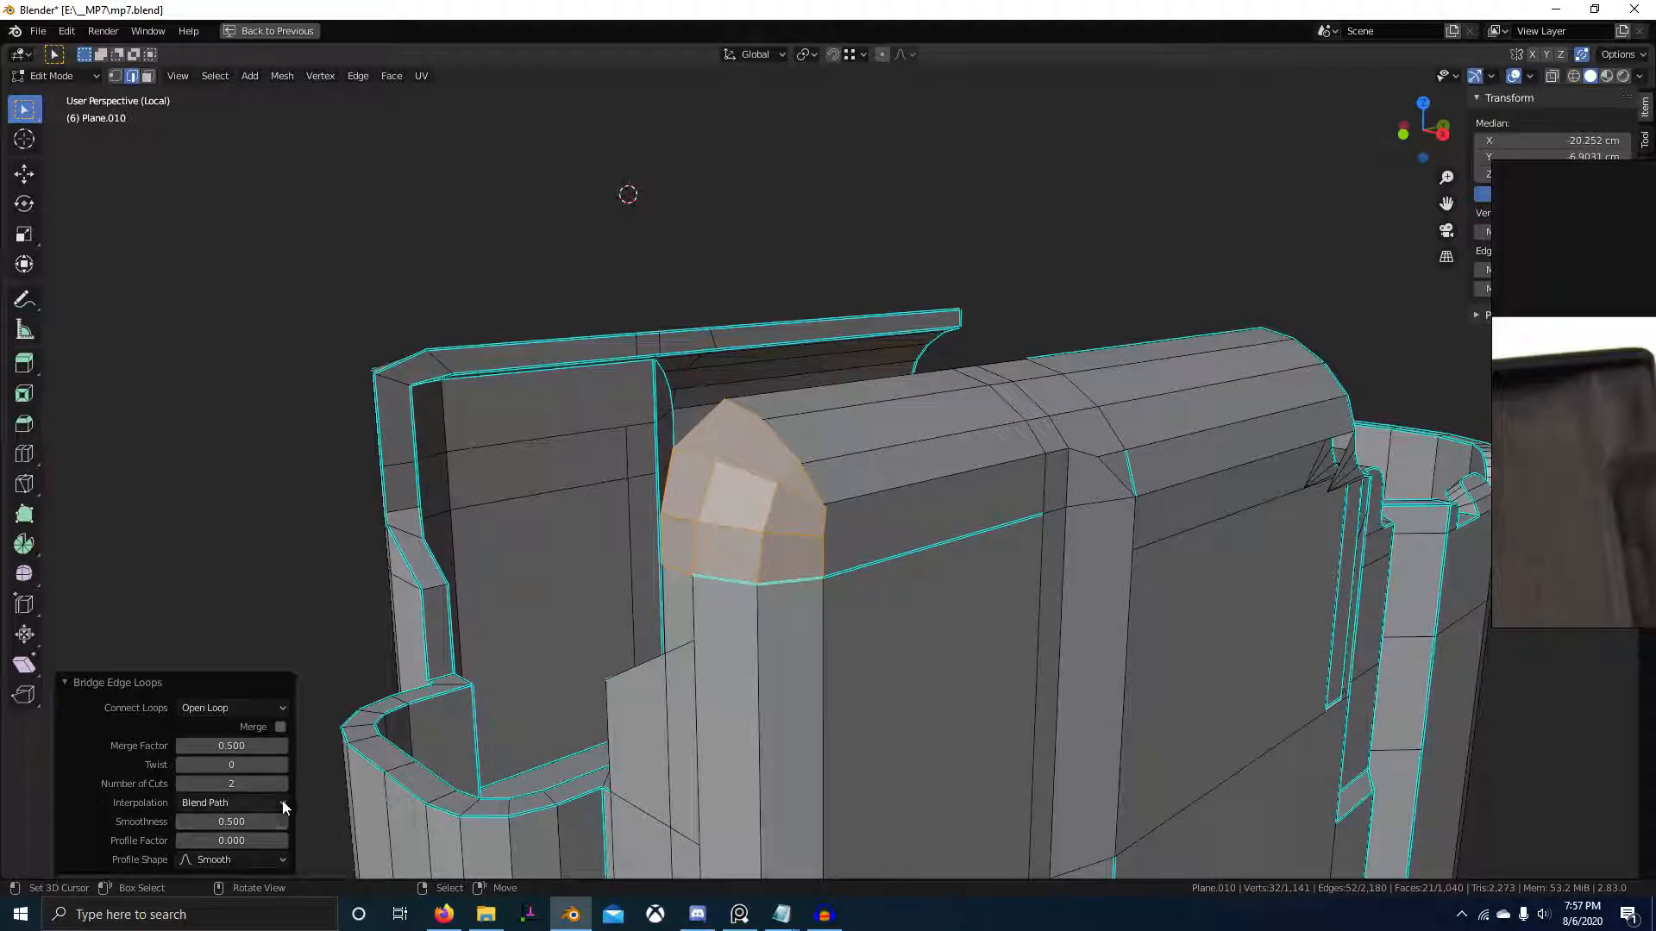
pyautogui.click(281, 785)
pyautogui.click(281, 784)
pyautogui.moveTo(625, 785); pyautogui.dragTo(641, 825, button='middle')
pyautogui.scroll(4, 931, 770)
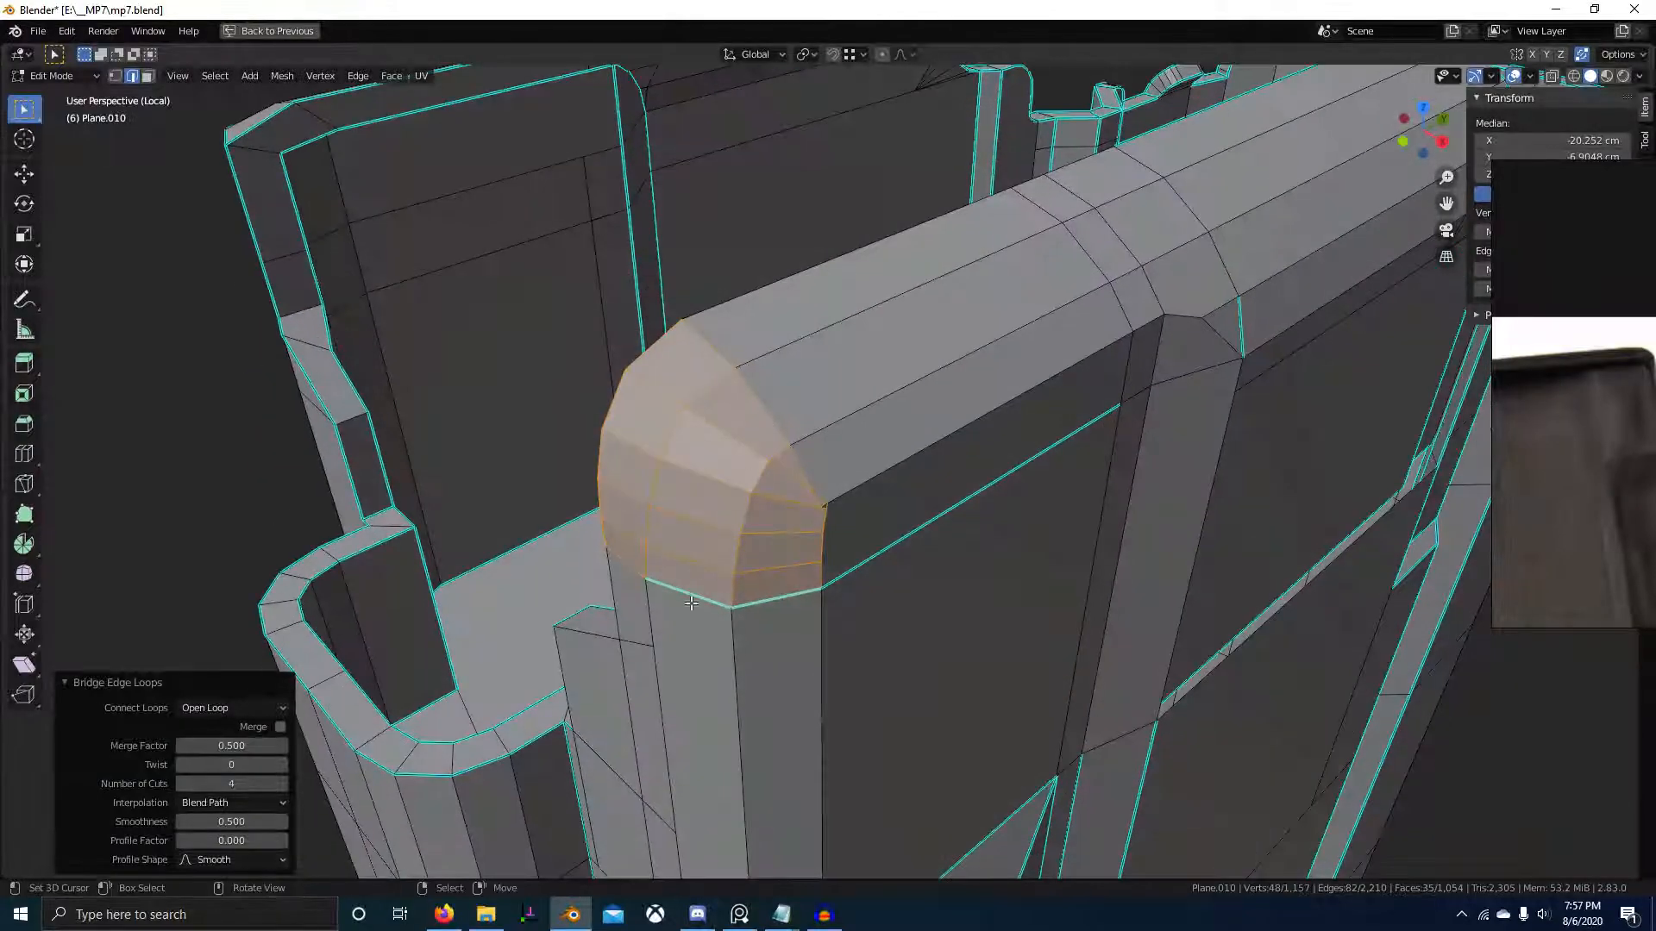
pyautogui.moveTo(691, 603); pyautogui.dragTo(854, 683, button='middle')
pyautogui.hotkey('ctrl', 'z')
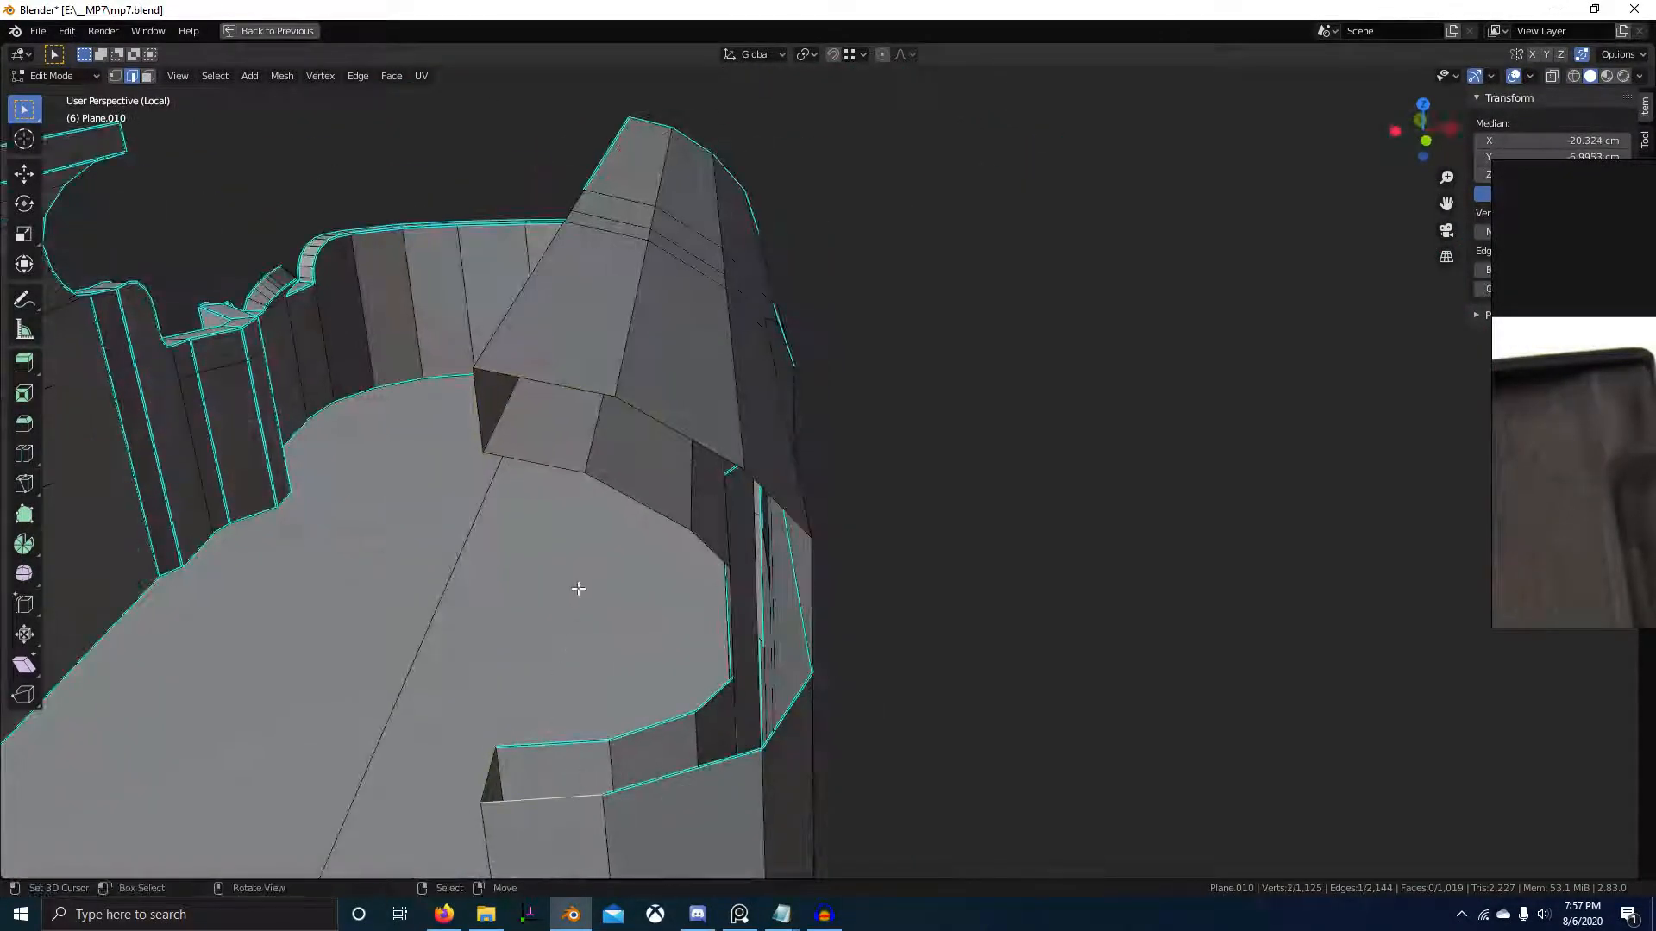
# - Fill the gap between the curved lip's end and the corner rim with flat inner and outer faces
pyautogui.moveTo(578, 589); pyautogui.dragTo(610, 420, button='middle')
pyautogui.moveTo(614, 556); pyautogui.dragTo(633, 725, button='middle')
pyautogui.rightClick(636, 666)
pyautogui.moveTo(636, 659); pyautogui.dragTo(603, 559, button='middle')
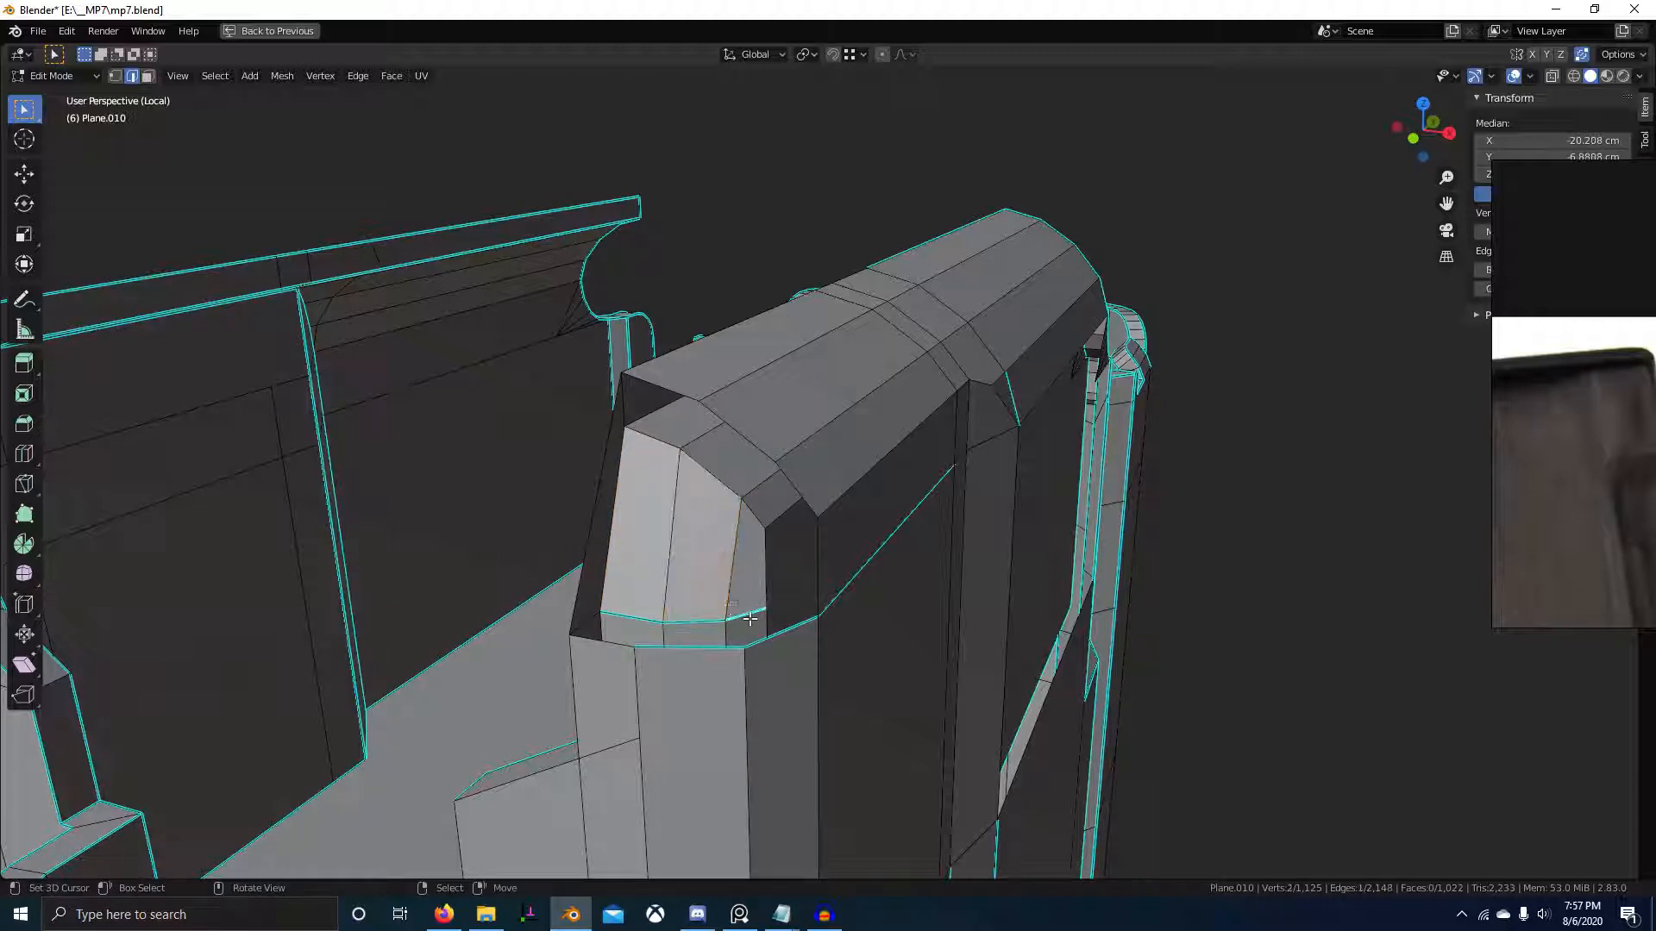
pyautogui.press('f')
pyautogui.moveTo(763, 564); pyautogui.dragTo(866, 584, button='middle')
pyautogui.press('f')
pyautogui.press('f')
pyautogui.press('f')
pyautogui.hotkey('alt', 'a')
# - Subdivide with 1 cut the slanted edges of the inner and outer faces joining the lip's end to the corner rim
pyautogui.hotkey('ctrl', 'r')
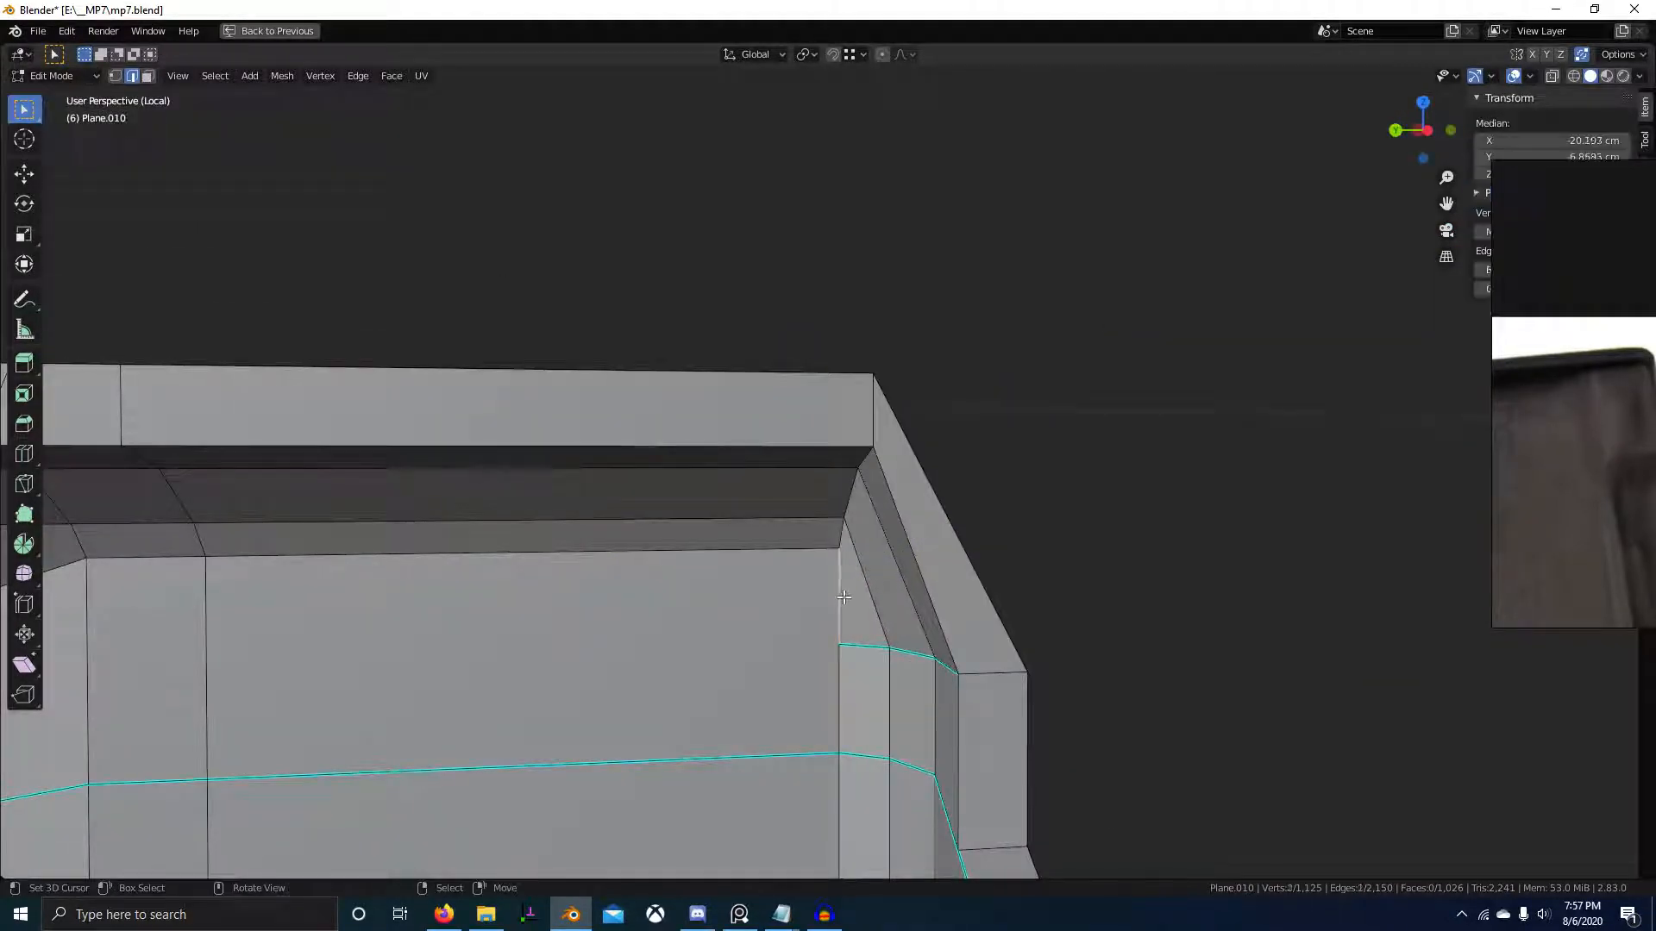
pyautogui.moveTo(954, 570); pyautogui.dragTo(748, 535, button='middle')
pyautogui.keyDown('shift'); pyautogui.click(748, 535); pyautogui.keyUp('shift')
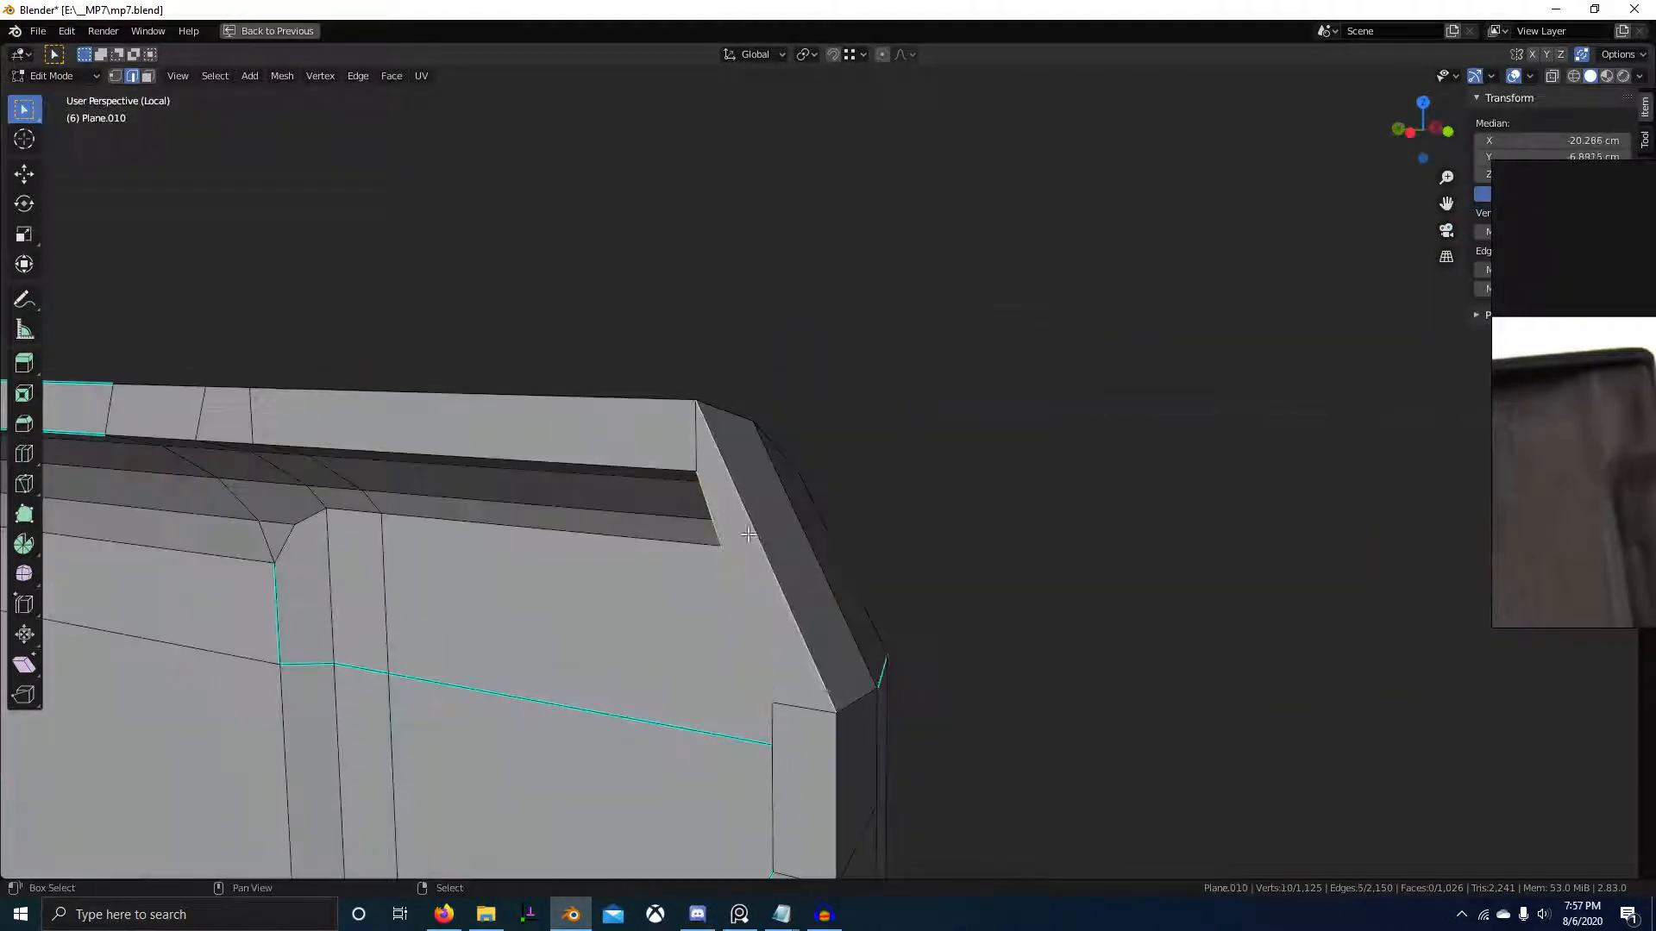
pyautogui.moveTo(846, 587); pyautogui.dragTo(743, 607, button='middle')
pyautogui.press('w')
pyautogui.click(795, 632)
pyautogui.hotkey('ctrl', 'z')
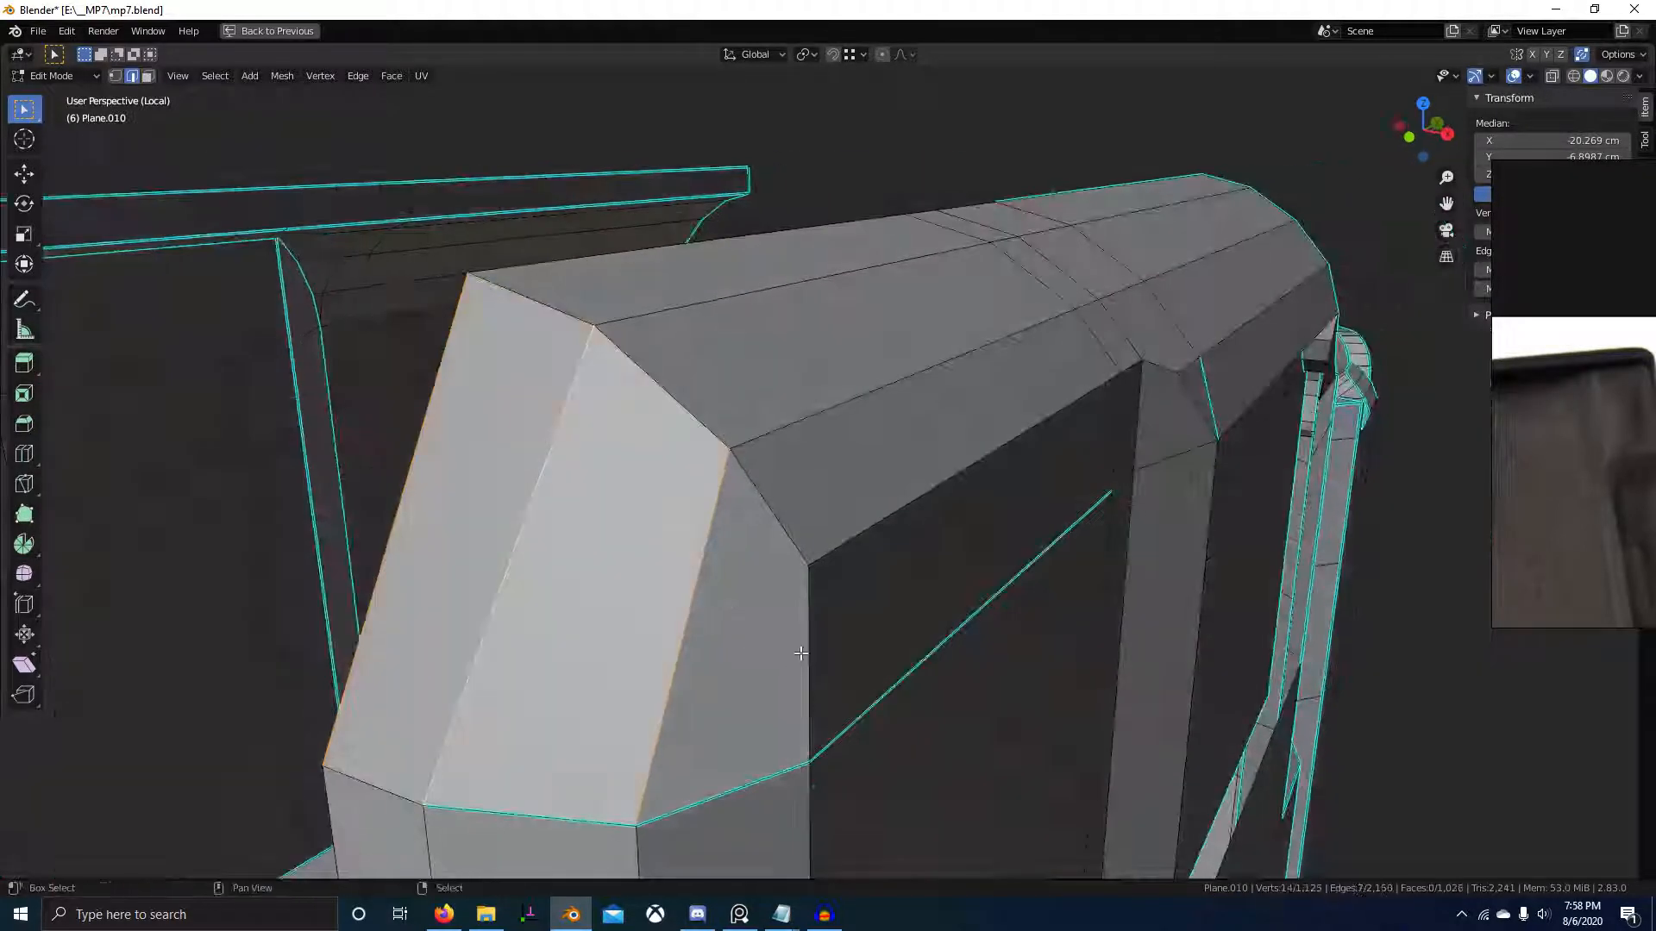
pyautogui.keyDown('ctrl'); pyautogui.rightClick(802, 652); pyautogui.keyUp('ctrl')
pyautogui.hotkey('ctrl', 'z')
pyautogui.keyDown('shift'); pyautogui.rightClick(805, 651); pyautogui.keyUp('shift')
pyautogui.scroll(-4, 754, 702)
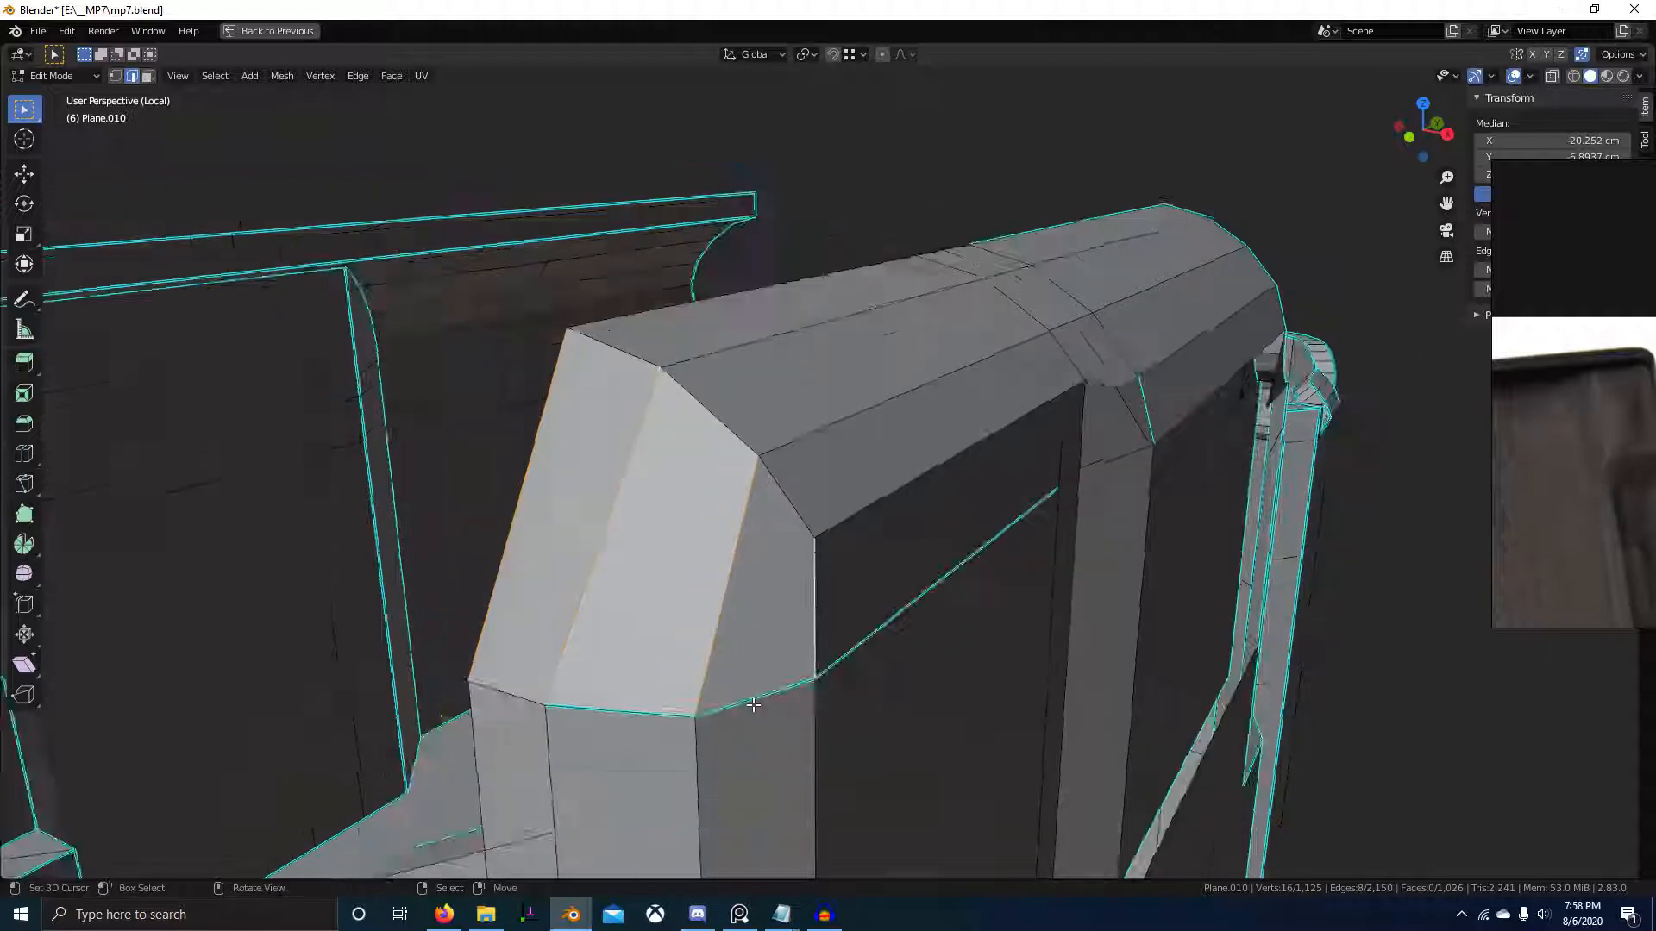
pyautogui.press('w')
pyautogui.click(699, 694)
# - Move the new middle edge loop outward and up in the right side view, about -0.057 cm in Y and 0.079 cm in Z
pyautogui.moveTo(753, 702); pyautogui.dragTo(901, 664, button='middle')
pyautogui.scroll(5, 862, 683)
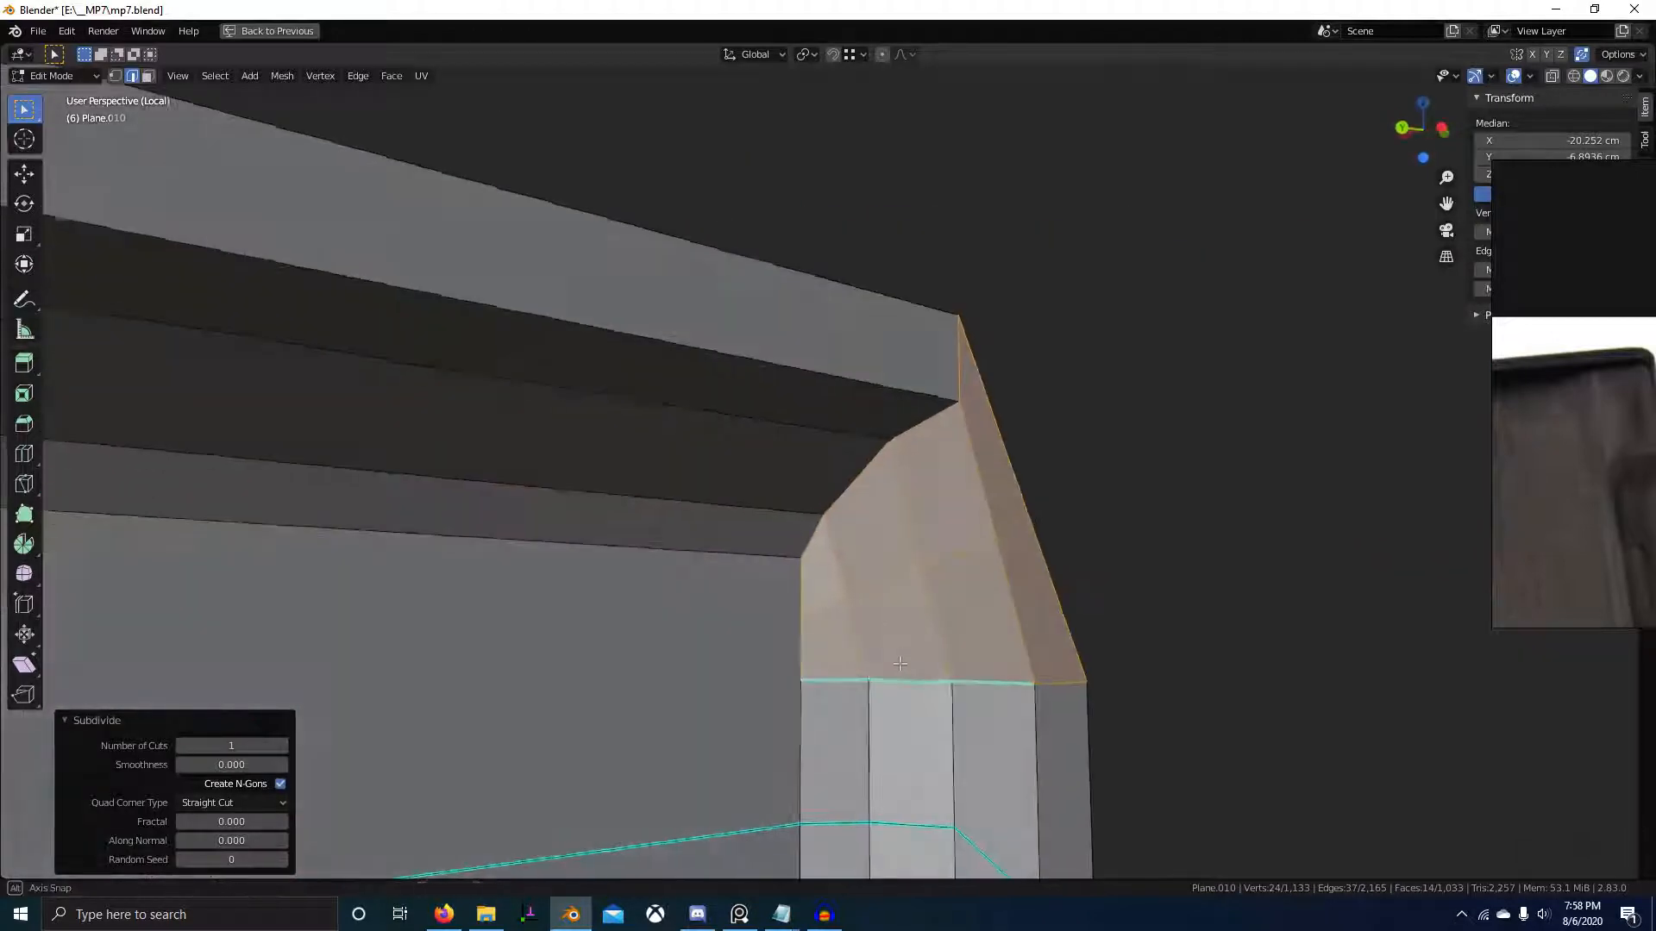
pyautogui.keyDown('alt'); pyautogui.rightClick(821, 607); pyautogui.keyUp('alt')
pyautogui.scroll(-5, 1005, 559)
pyautogui.moveTo(1005, 558); pyautogui.dragTo(768, 603, button='middle')
pyautogui.press('KP_1')
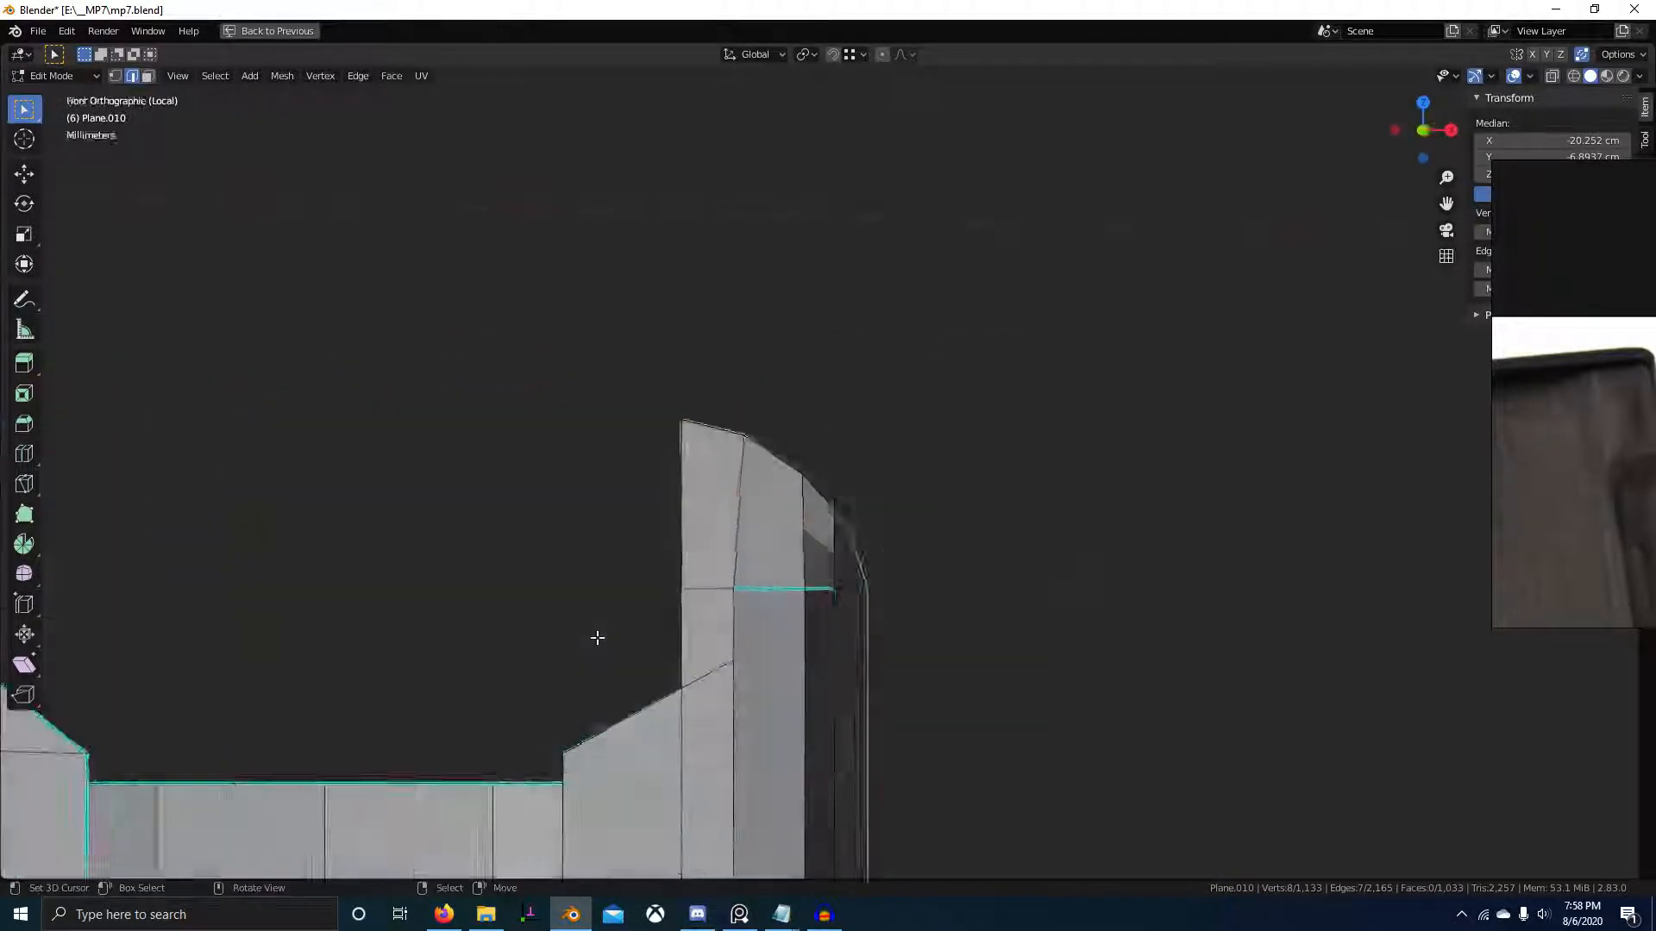
pyautogui.press('KP_3')
pyautogui.press('g')
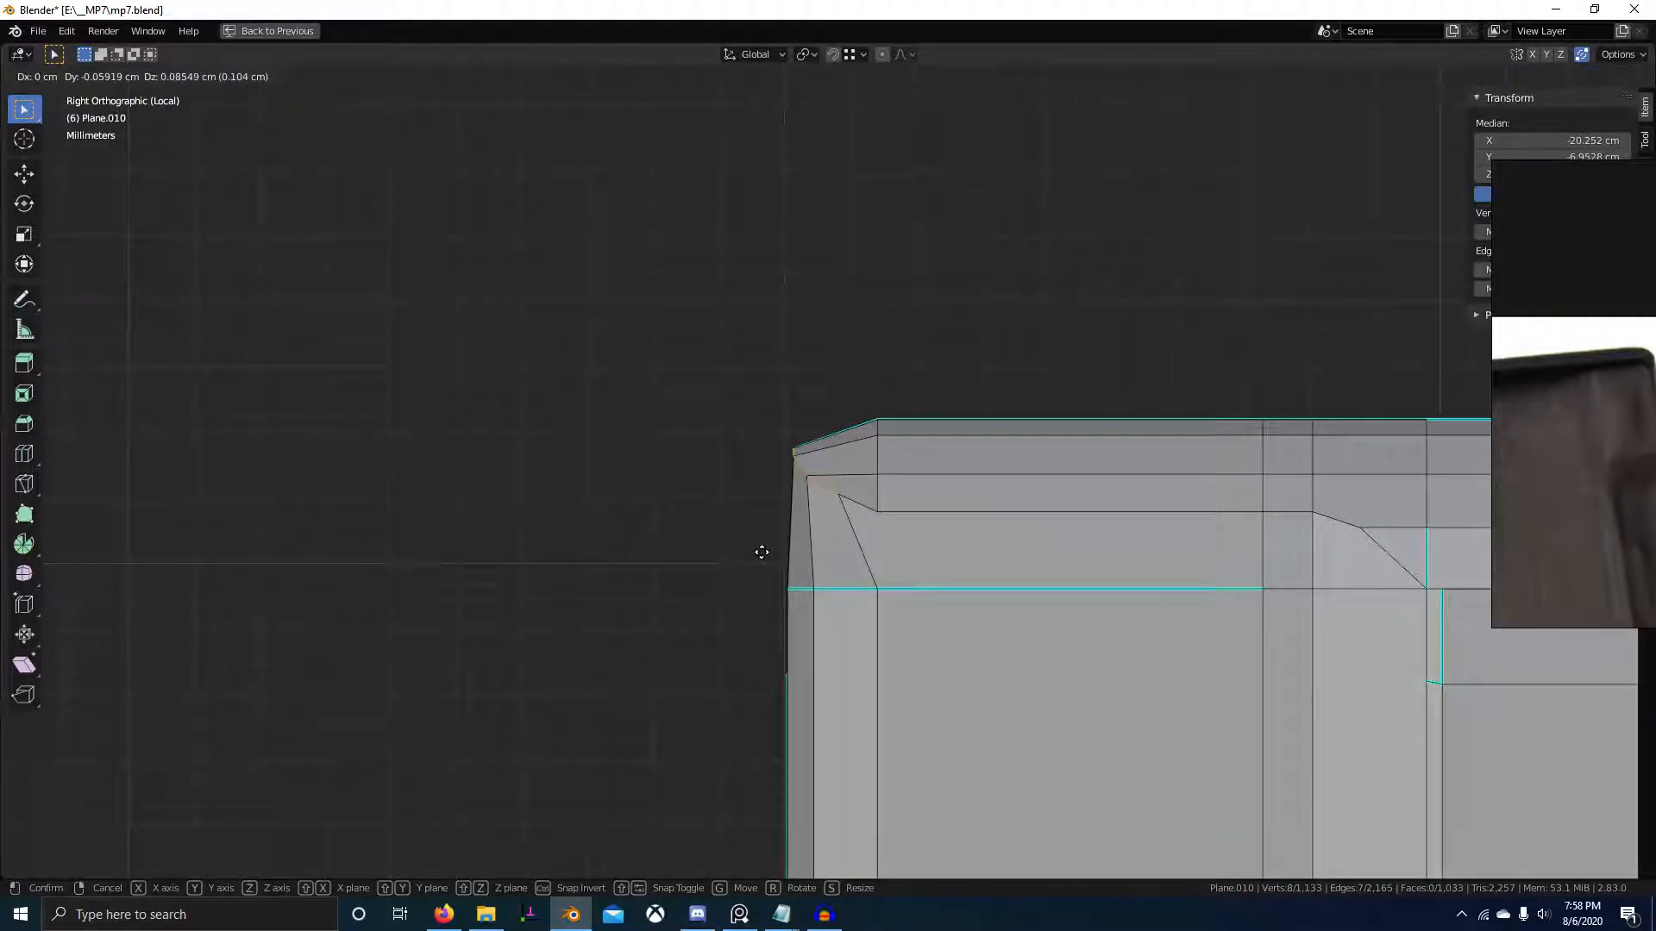
pyautogui.click(763, 557)
pyautogui.scroll(5, 902, 621)
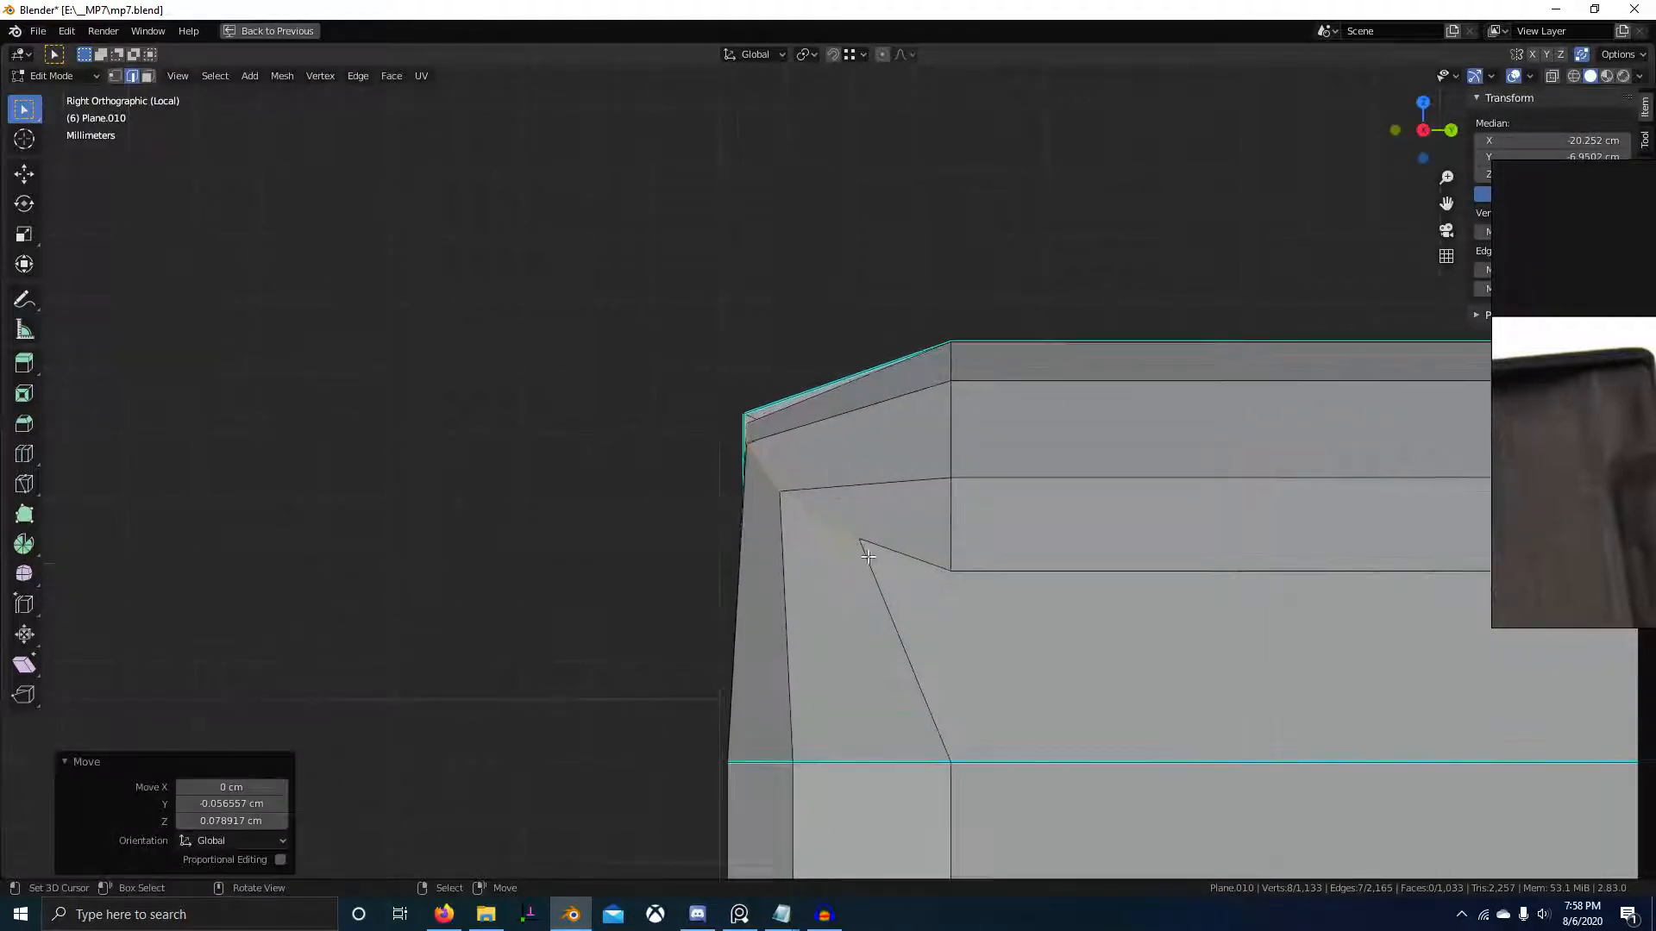
# - Snap the loop's outer top vertex along Y to the vertex below it and along Z to the lip's top edge
pyautogui.press('1')
pyautogui.rightClick(868, 555)
pyautogui.scroll(-2, 980, 696)
pyautogui.scroll(-2, 980, 695)
pyautogui.moveTo(1043, 261); pyautogui.dragTo(1181, 353, button='middle')
pyautogui.moveTo(603, 578); pyautogui.dragTo(850, 695, button='middle')
pyautogui.press('g')
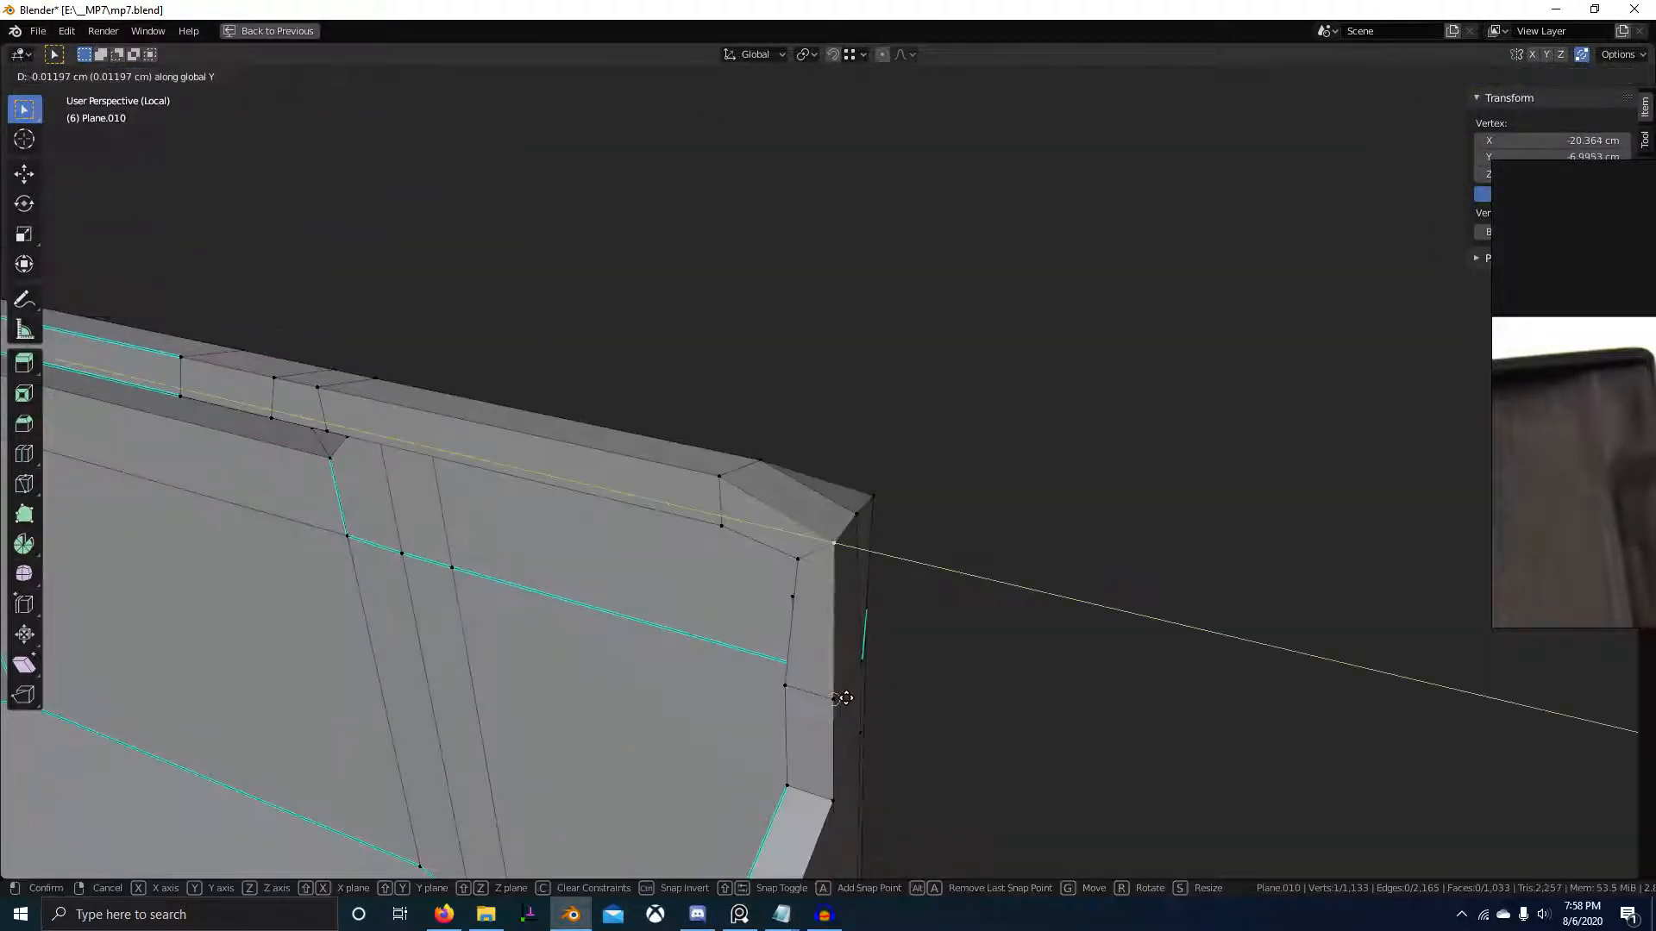
pyautogui.keyDown('ctrl'); pyautogui.click(846, 698); pyautogui.keyUp('ctrl')
pyautogui.press('g')
pyautogui.press('z')
pyautogui.keyDown('ctrl'); pyautogui.click(733, 479); pyautogui.keyUp('ctrl')
# - Snap the loop's inner top vertex along Y to the inner wall vertex and along Z to the lip's underside
pyautogui.moveTo(742, 487); pyautogui.dragTo(865, 599, button='middle')
pyautogui.rightClick(869, 600)
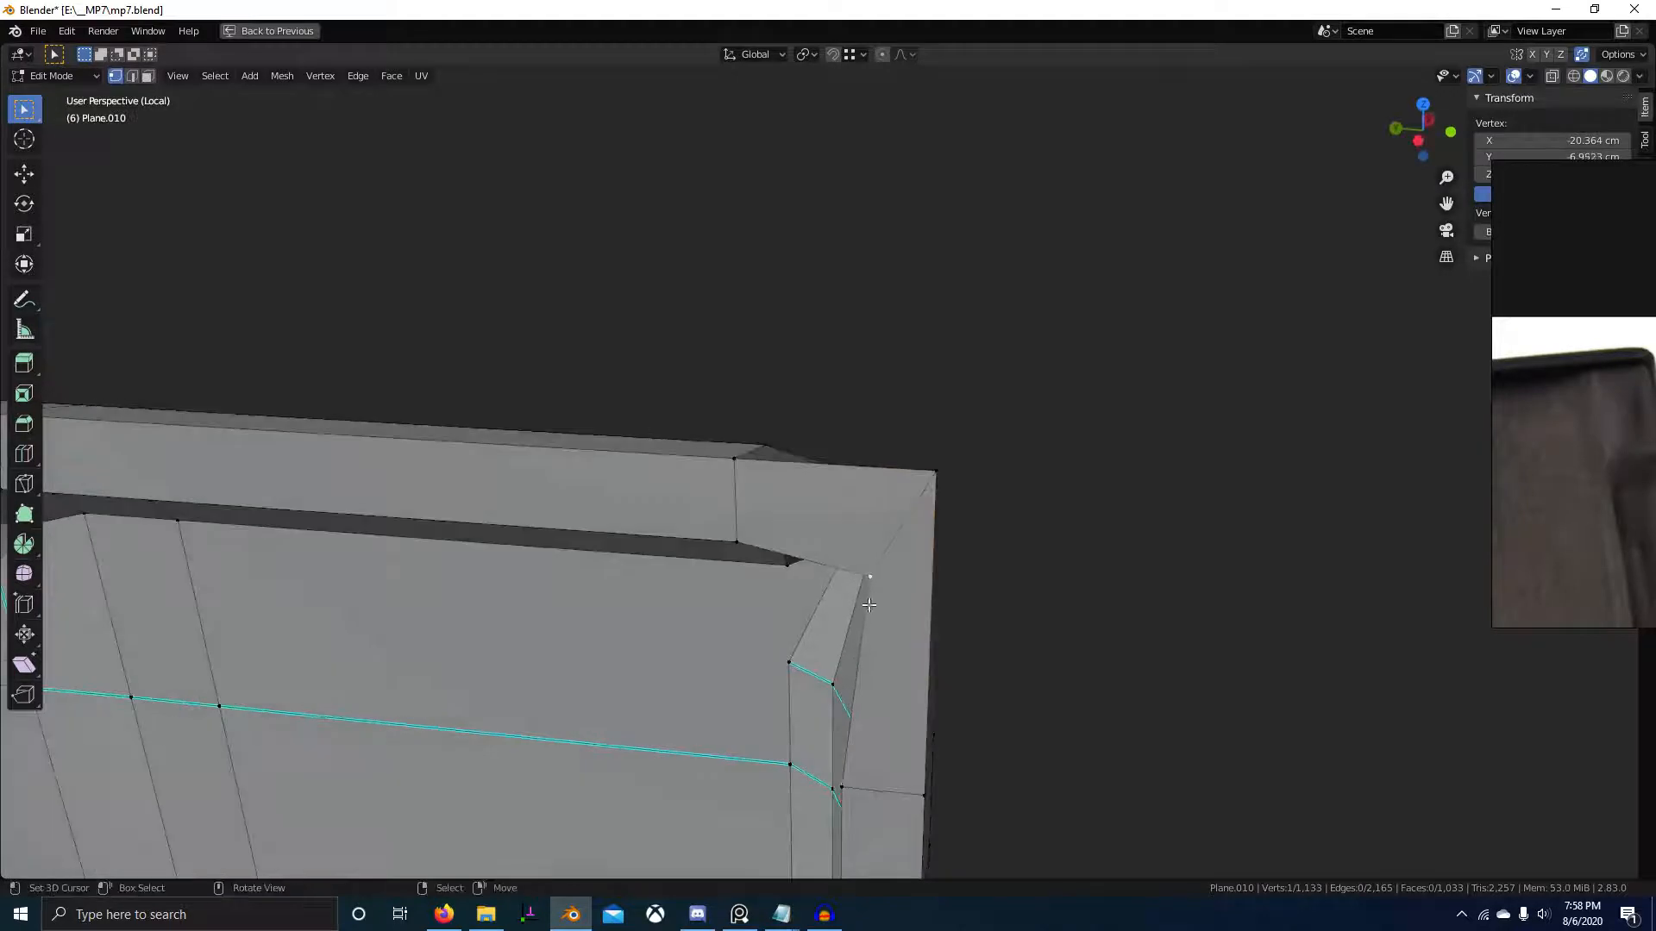
pyautogui.press('g')
pyautogui.press('y')
pyautogui.keyDown('ctrl'); pyautogui.click(844, 776); pyautogui.keyUp('ctrl')
pyautogui.press('g')
pyautogui.press('z')
pyautogui.keyDown('ctrl'); pyautogui.click(741, 540); pyautogui.keyUp('ctrl')
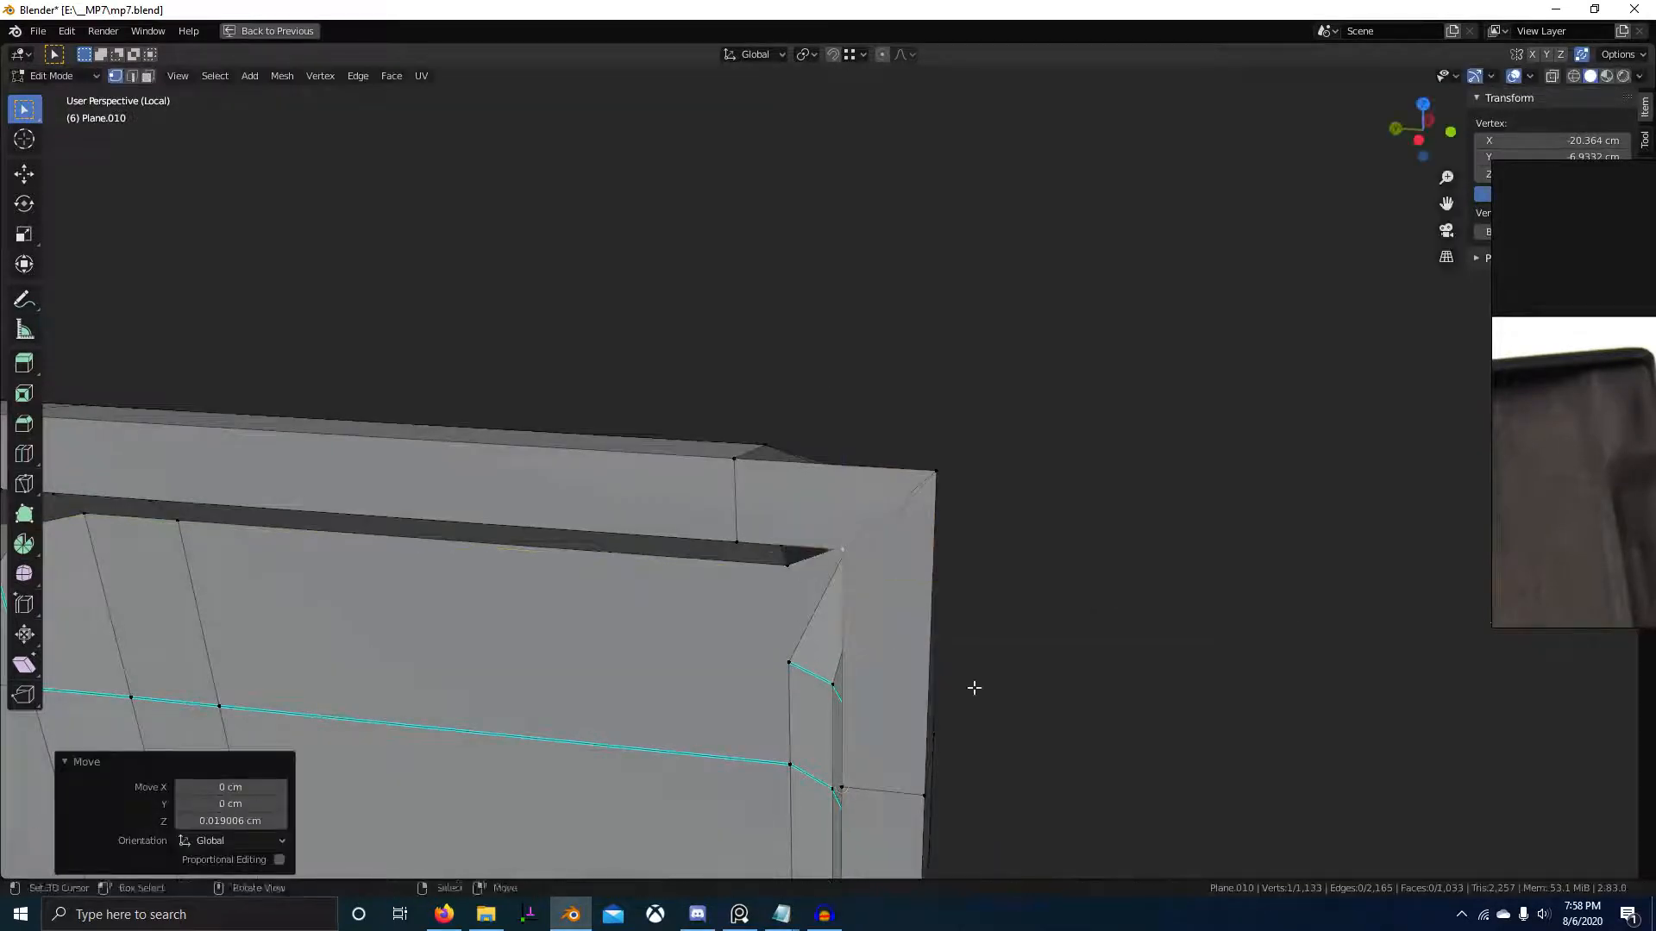
# - Align the second outer corner vertex along Y with the wall vertex below and along Z with its matching lip vertex
pyautogui.moveTo(974, 687); pyautogui.dragTo(740, 386, button='middle')
pyautogui.press('g')
pyautogui.press('y')
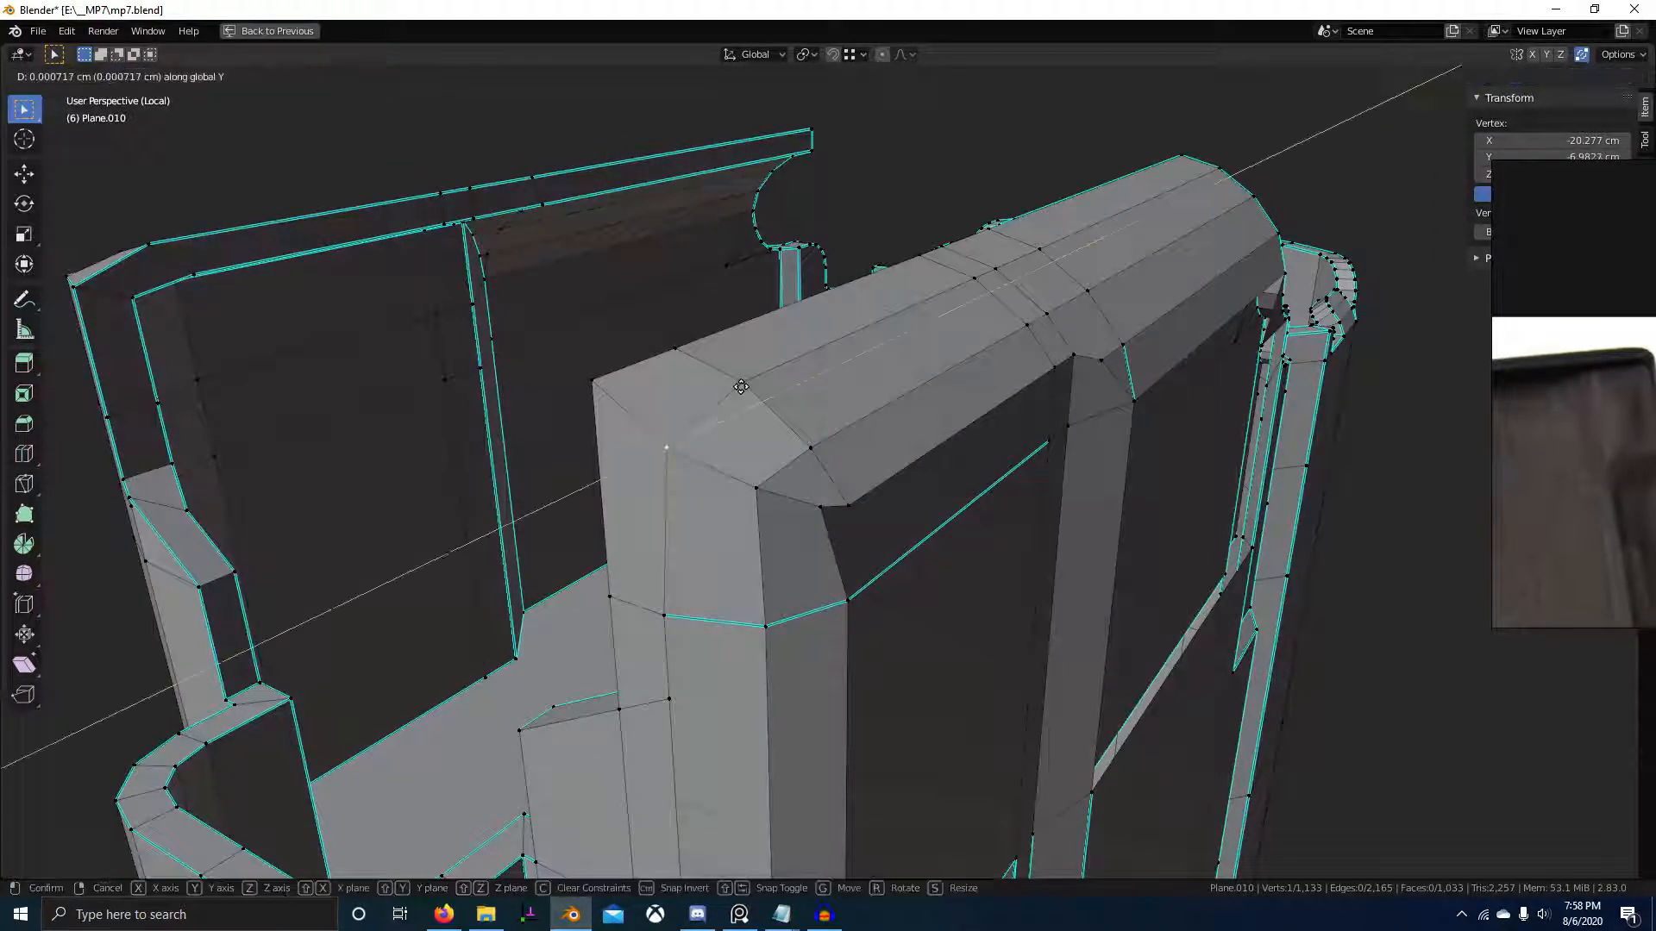
pyautogui.keyDown('ctrl'); pyautogui.click(743, 383); pyautogui.keyUp('ctrl')
pyautogui.press('g')
pyautogui.press('y')
pyautogui.keyDown('ctrl'); pyautogui.click(672, 619); pyautogui.keyUp('ctrl')
pyautogui.press('g')
pyautogui.press('z')
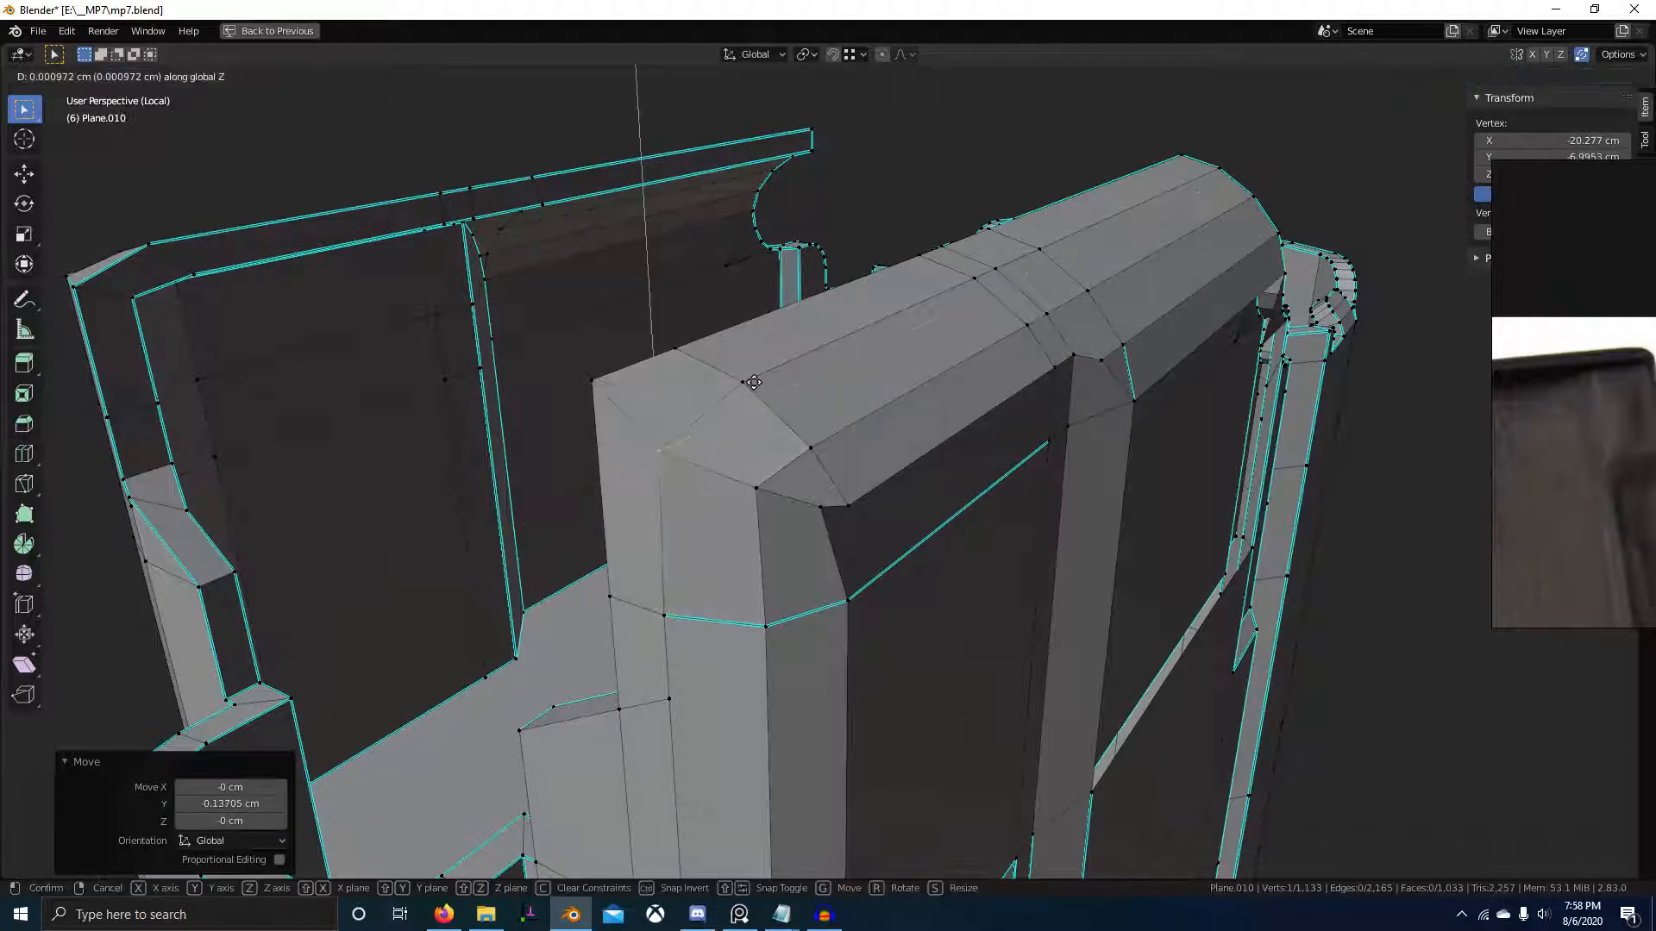
pyautogui.keyDown('ctrl'); pyautogui.click(745, 383); pyautogui.keyUp('ctrl')
# - Align the third outer corner vertex with the lip vertex in height and the wall vertex below it in Y
pyautogui.rightClick(758, 490)
pyautogui.press('g')
pyautogui.rightClick(739, 611)
pyautogui.keyDown('ctrl'); pyautogui.rightClick(820, 507); pyautogui.keyUp('ctrl')
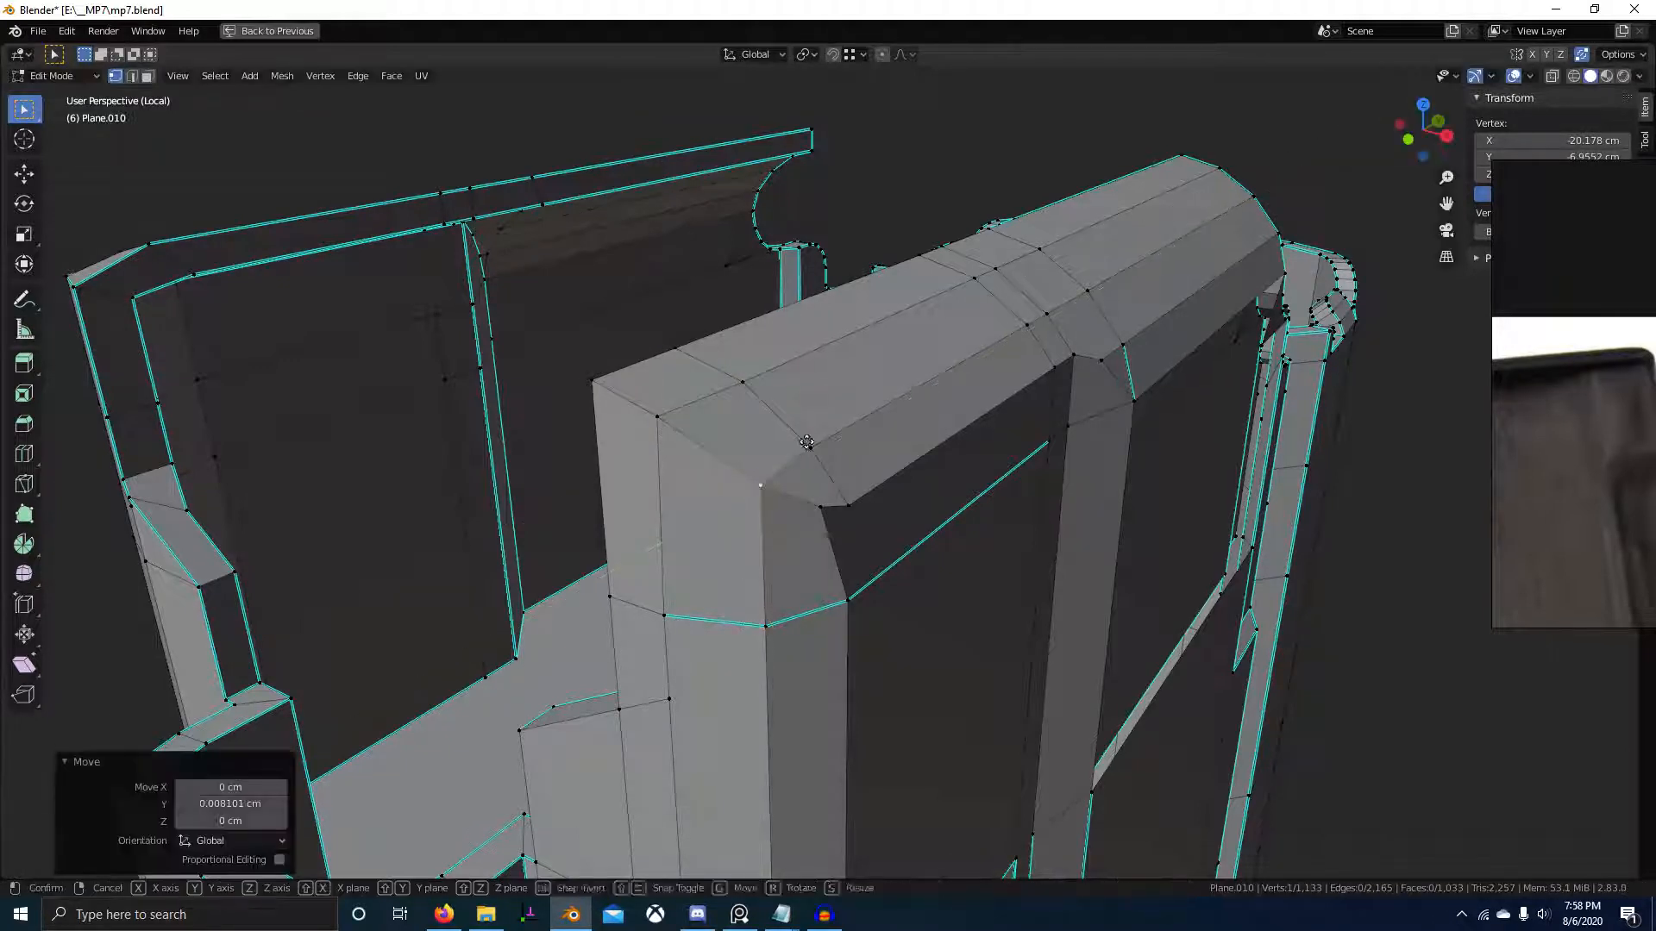
pyautogui.press('y')
pyautogui.rightClick(850, 609)
# - Snap the last outer corner vertex along Y and Z onto the lower end vertex of the curved lip
pyautogui.rightClick(821, 513)
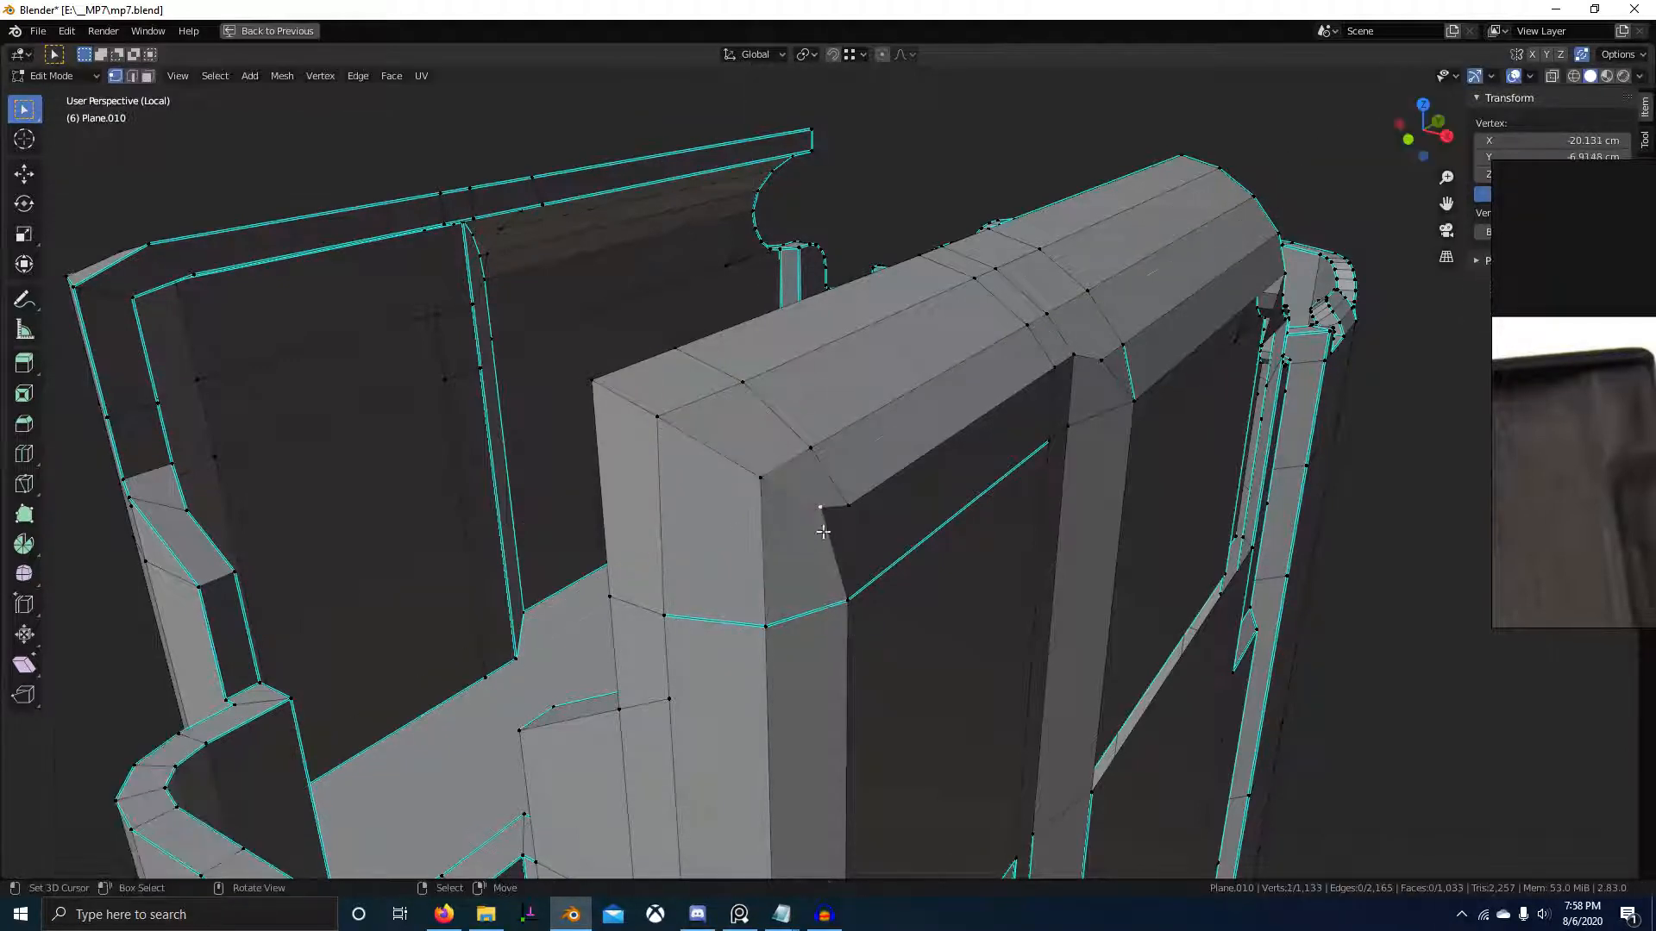
pyautogui.press('g')
pyautogui.press('y')
pyautogui.keyDown('ctrl'); pyautogui.click(849, 604); pyautogui.keyUp('ctrl')
pyautogui.press('g')
pyautogui.press('z')
pyautogui.keyDown('ctrl'); pyautogui.click(850, 502); pyautogui.keyUp('ctrl')
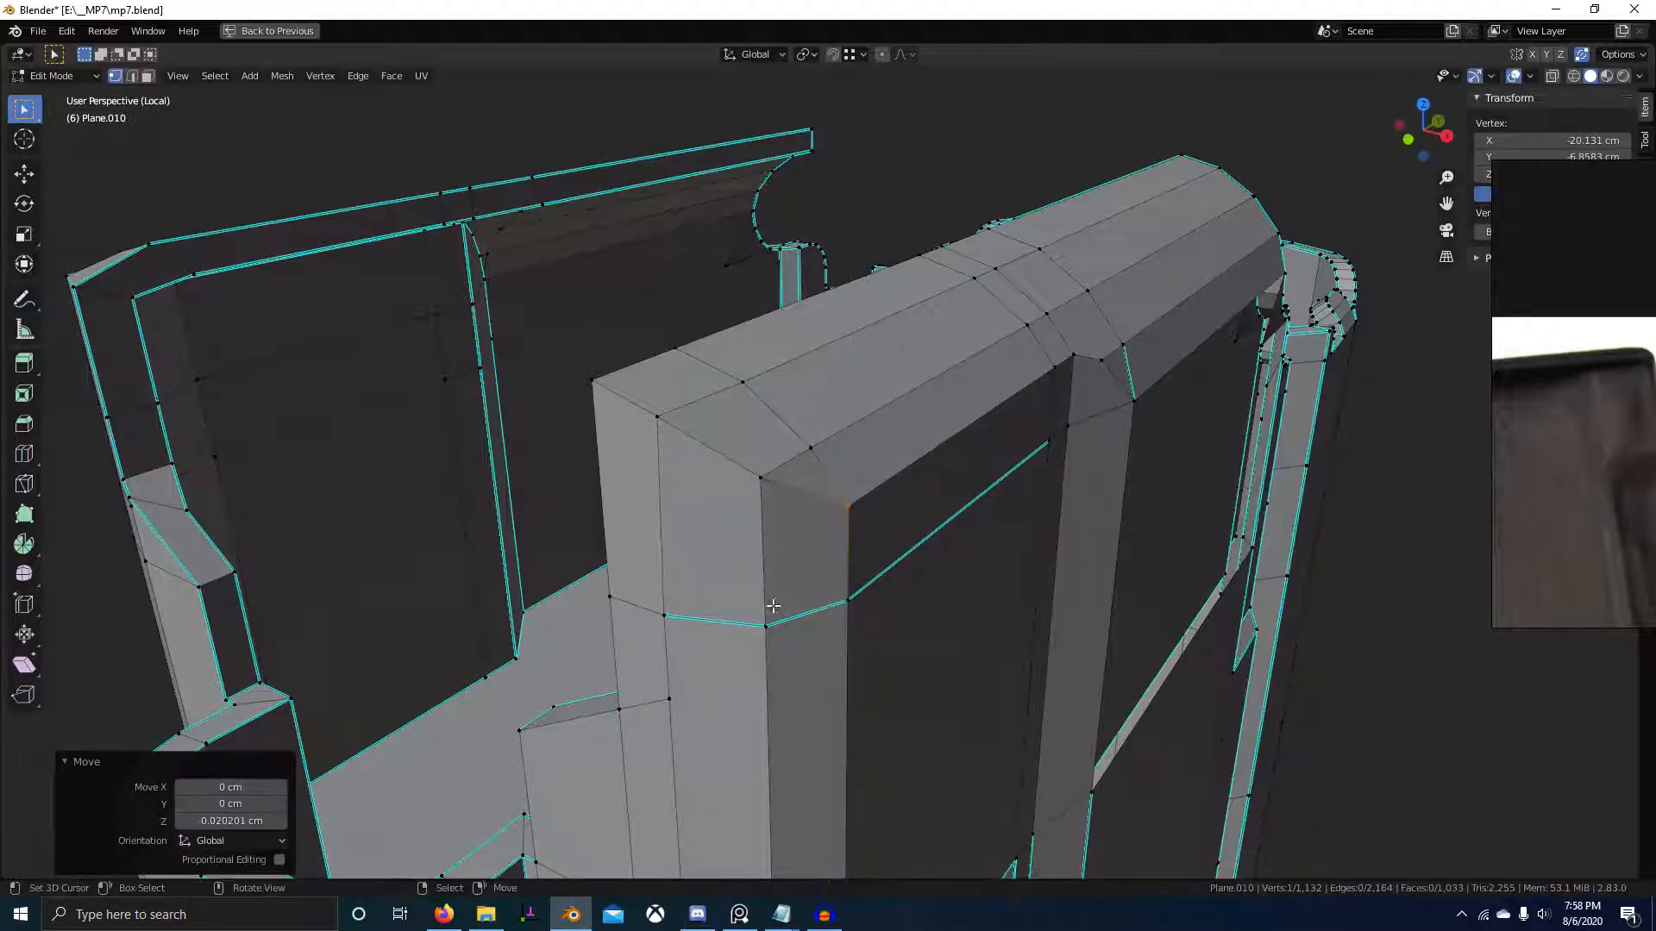
# - Snap the lowest inner corner vertex along Y to the wall vertex below and along Z to the lip's lowest inner vertex
pyautogui.moveTo(773, 603); pyautogui.dragTo(1093, 521, button='middle')
pyautogui.scroll(2, 1061, 539)
pyautogui.rightClick(885, 522)
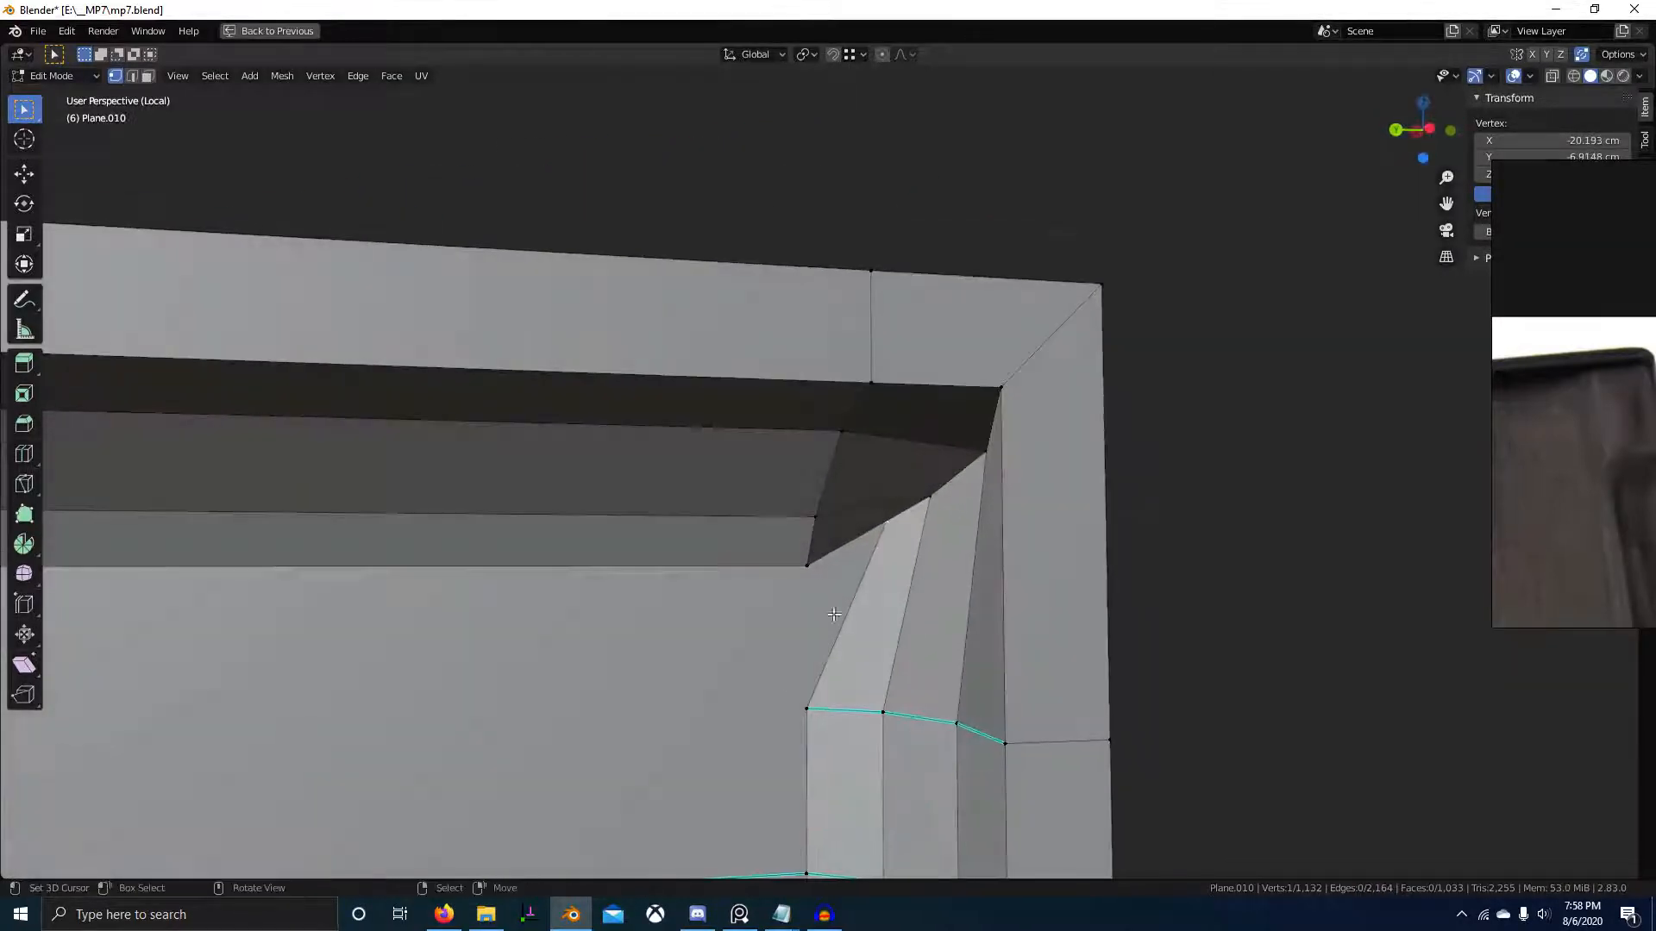
pyautogui.press('g')
pyautogui.press('y')
pyautogui.keyDown('ctrl'); pyautogui.click(807, 706); pyautogui.keyUp('ctrl')
pyautogui.press('z')
pyautogui.keyDown('ctrl'); pyautogui.click(814, 575); pyautogui.keyUp('ctrl')
# - Align the next inner corner vertex up with the wall vertex below in Y and the matching inner lip vertex in Z
pyautogui.rightClick(927, 502)
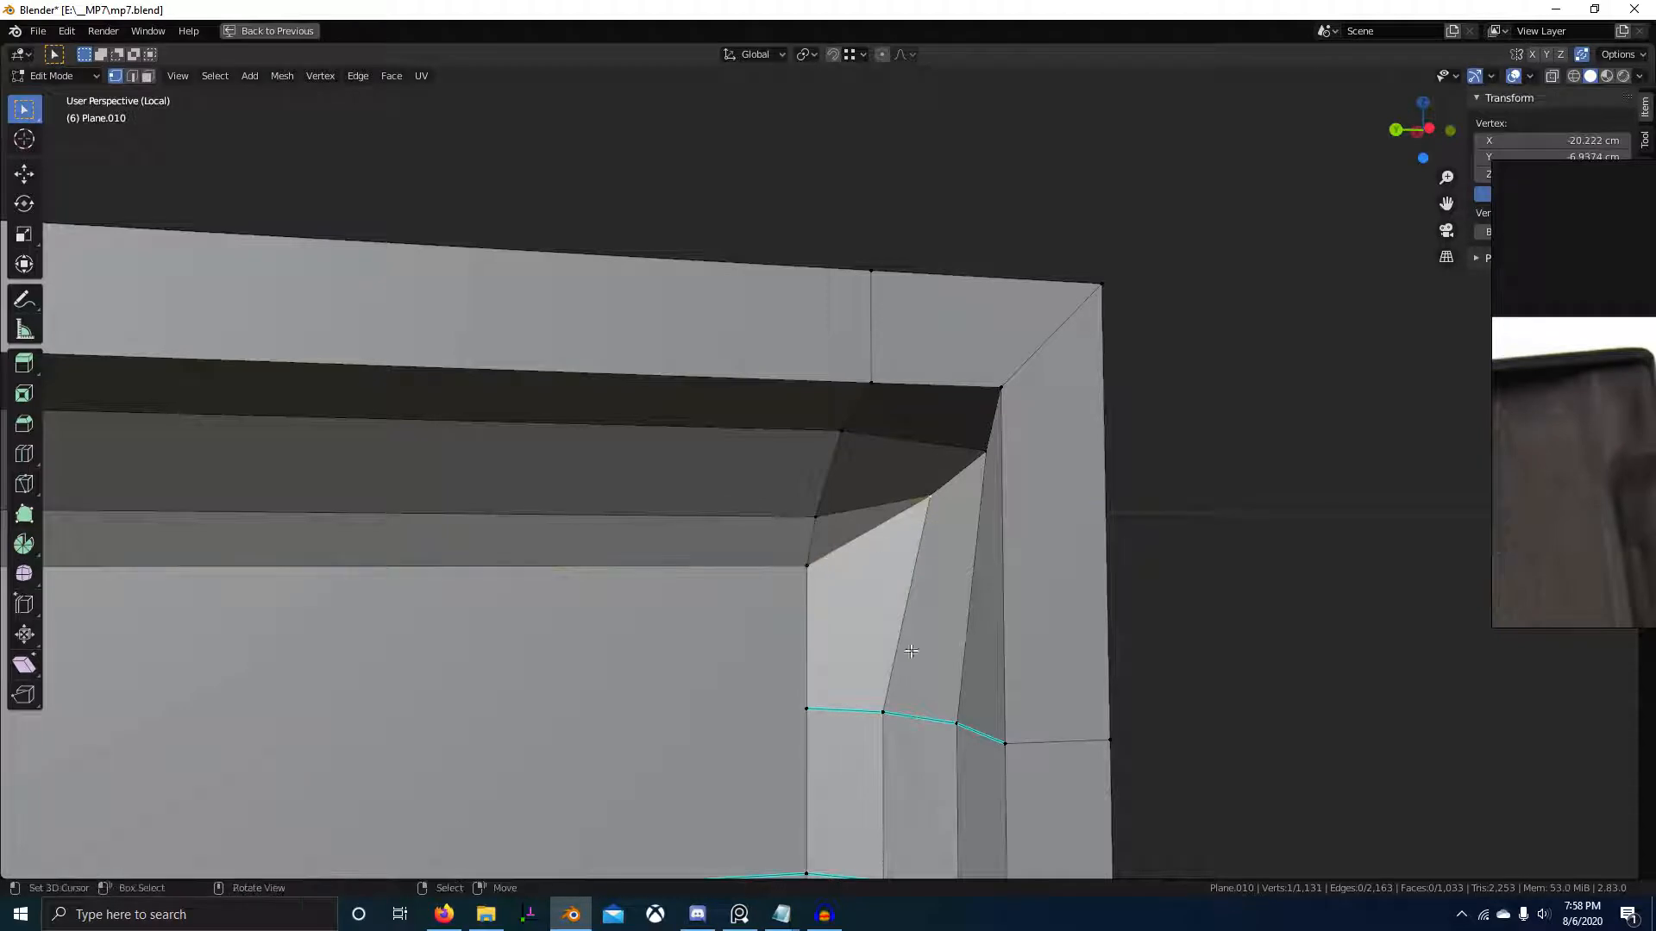
pyautogui.press('g')
pyautogui.press('y')
pyautogui.keyDown('ctrl'); pyautogui.click(890, 714); pyautogui.keyUp('ctrl')
pyautogui.press('g')
pyautogui.press('z')
pyautogui.keyDown('ctrl'); pyautogui.click(820, 510); pyautogui.keyUp('ctrl')
# - Align the inner vertex just below the rim's inner corner with its wall vertex in Y and its lip vertex in Z
pyautogui.rightClick(960, 468)
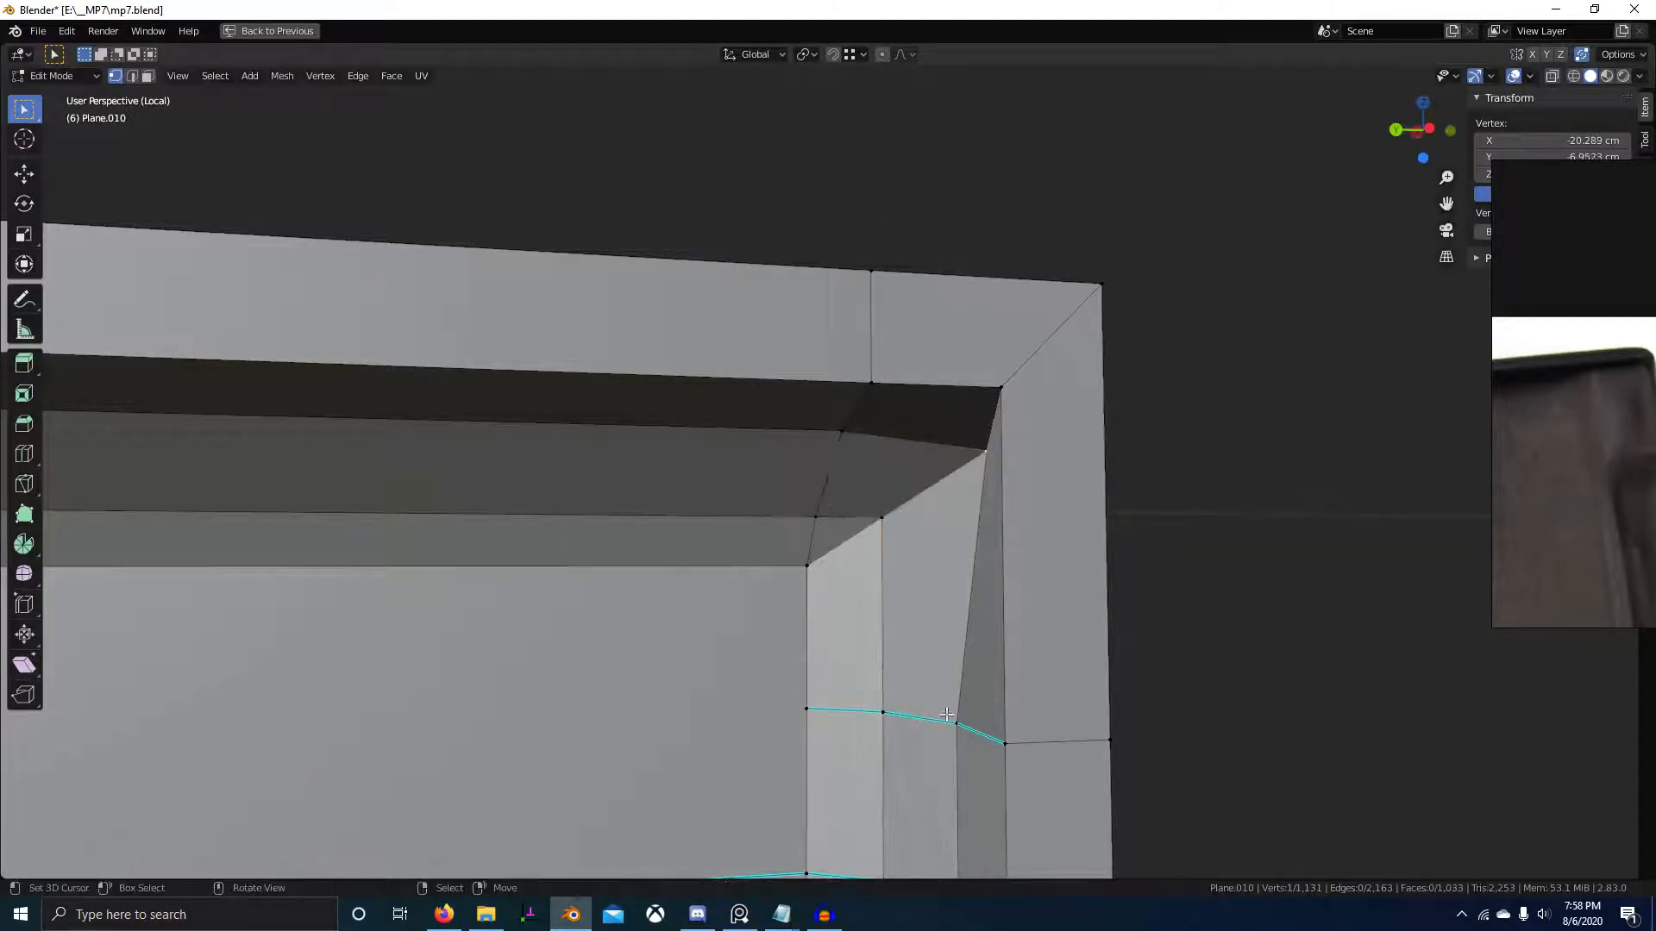
pyautogui.press('g')
pyautogui.press('y')
pyautogui.keyDown('ctrl'); pyautogui.click(948, 719); pyautogui.keyUp('ctrl')
pyautogui.press('g')
pyautogui.press('z')
pyautogui.keyDown('ctrl'); pyautogui.click(847, 431); pyautogui.keyUp('ctrl')
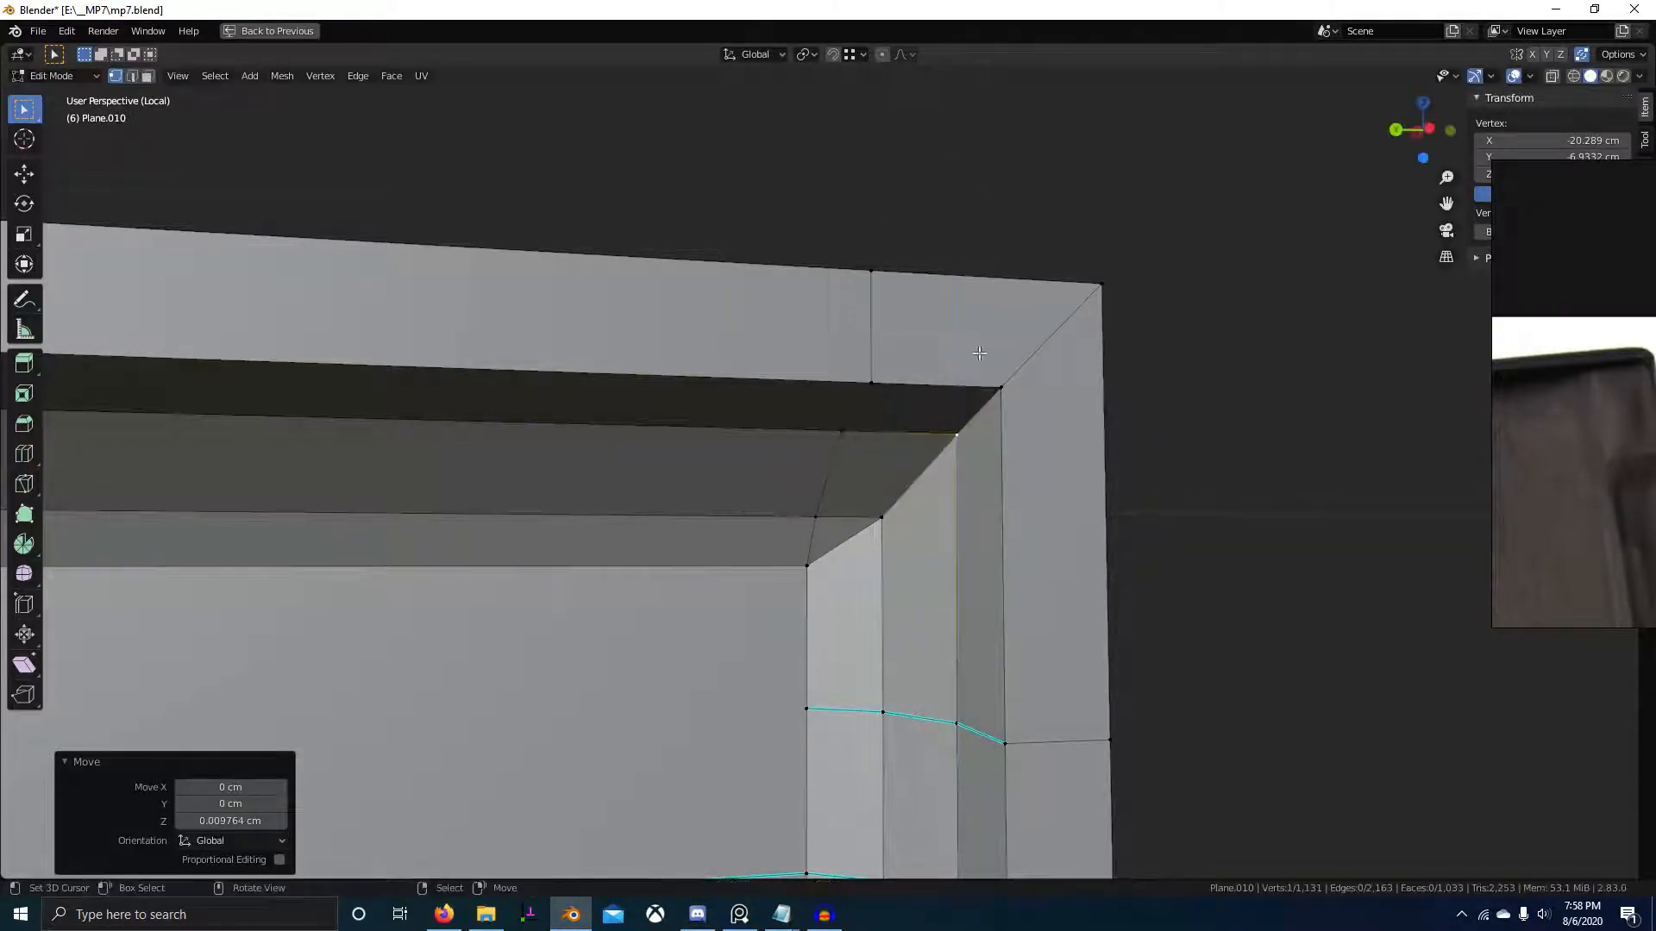
# - Snap the rim's inner corner vertex along Y to the vertical rim edge and along Z to the horizontal rim edge
pyautogui.press('g')
pyautogui.press('y')
pyautogui.keyDown('ctrl'); pyautogui.click(1008, 743); pyautogui.keyUp('ctrl')
pyautogui.press('g')
pyautogui.press('z')
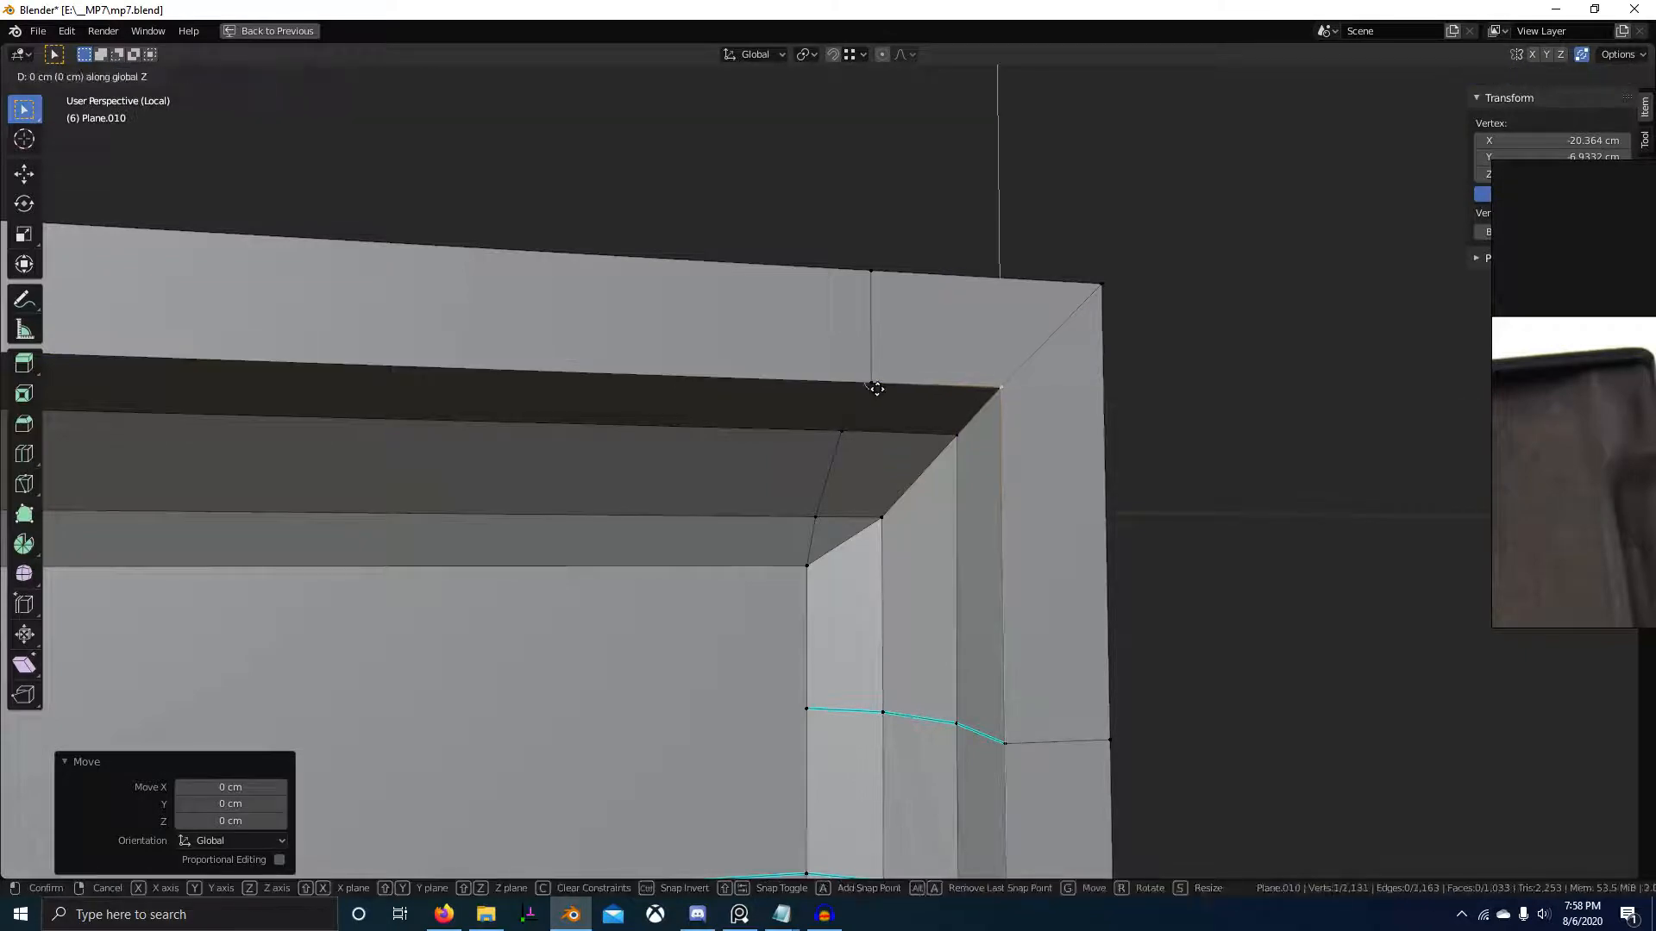
pyautogui.keyDown('ctrl'); pyautogui.click(872, 384); pyautogui.keyUp('ctrl')
pyautogui.press('2')
pyautogui.rightClick(856, 532)
pyautogui.keyDown('shift'); pyautogui.rightClick(968, 413); pyautogui.keyUp('shift')
pyautogui.scroll(-3, 961, 418)
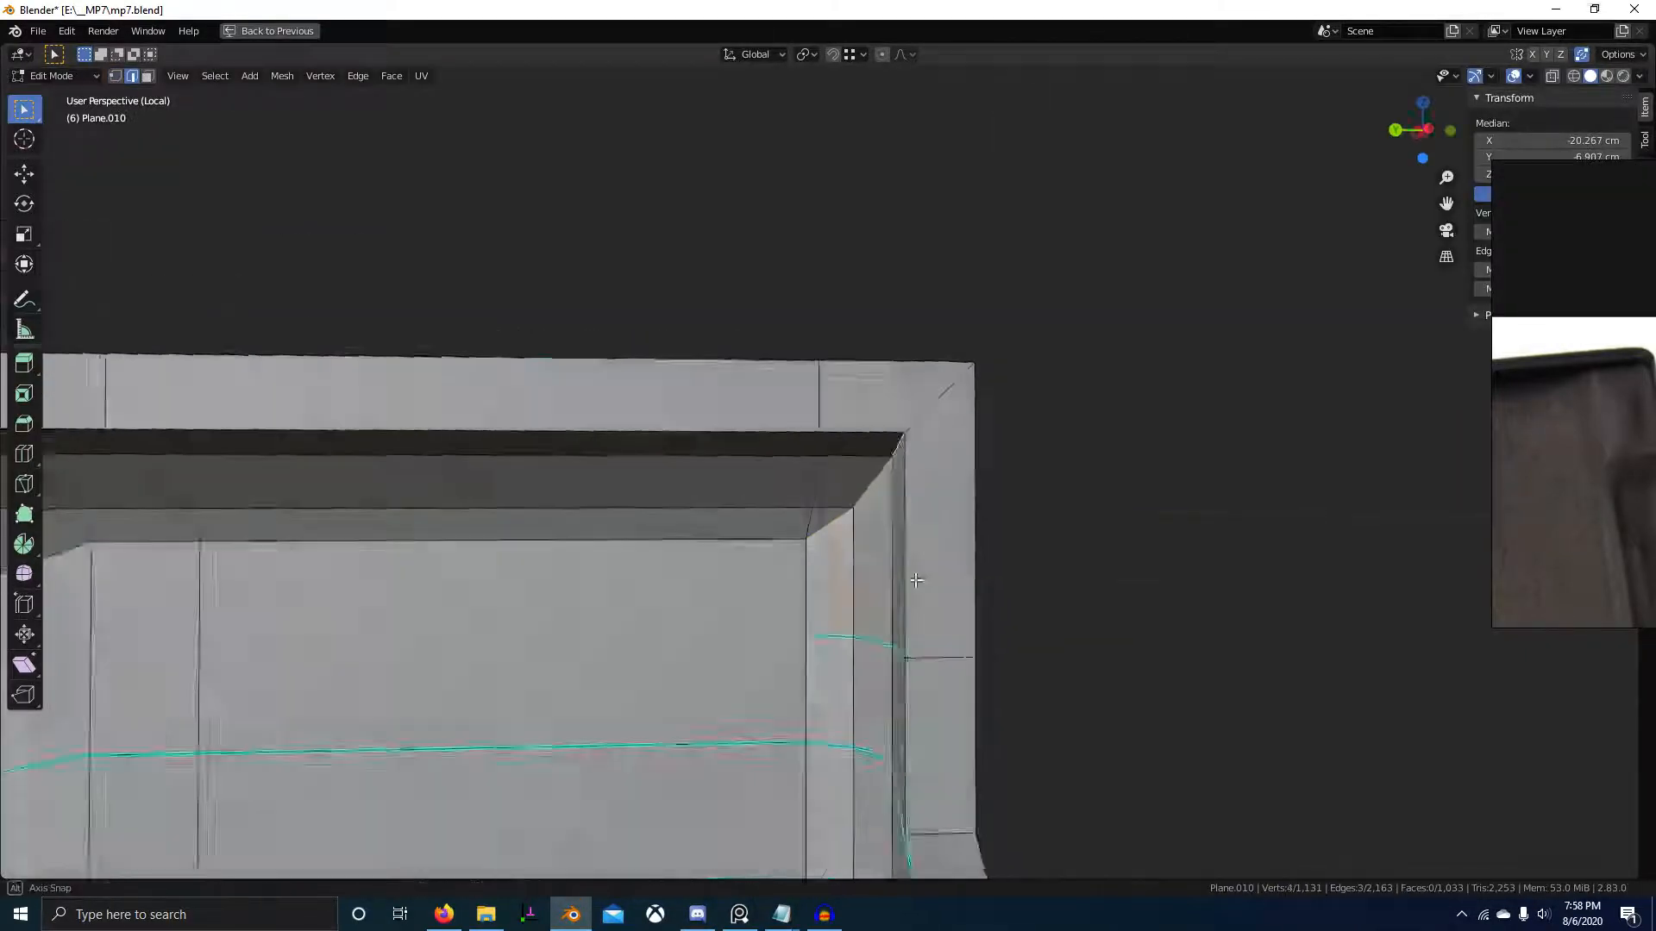
pyautogui.moveTo(961, 418); pyautogui.dragTo(739, 524, button='middle')
pyautogui.keyDown('ctrl'); pyautogui.rightClick(815, 504); pyautogui.keyUp('ctrl')
pyautogui.scroll(1, 820, 510)
pyautogui.moveTo(875, 509); pyautogui.dragTo(828, 508, button='middle')
pyautogui.hotkey('ctrl', 'b')
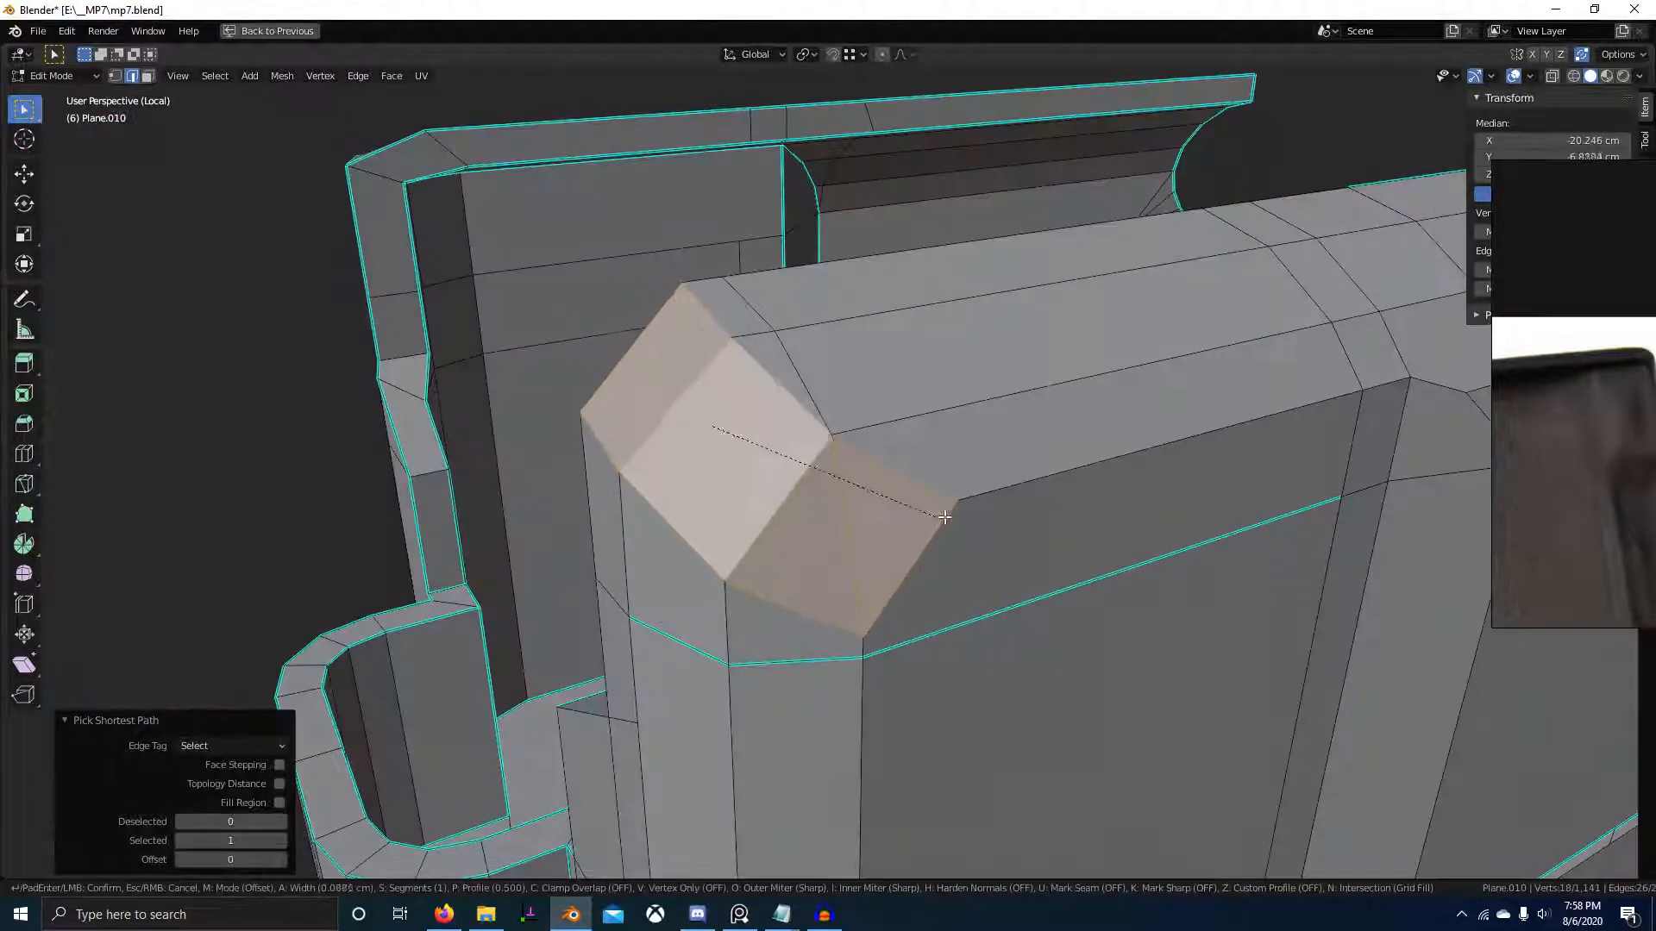
pyautogui.scroll(4, 1035, 555)
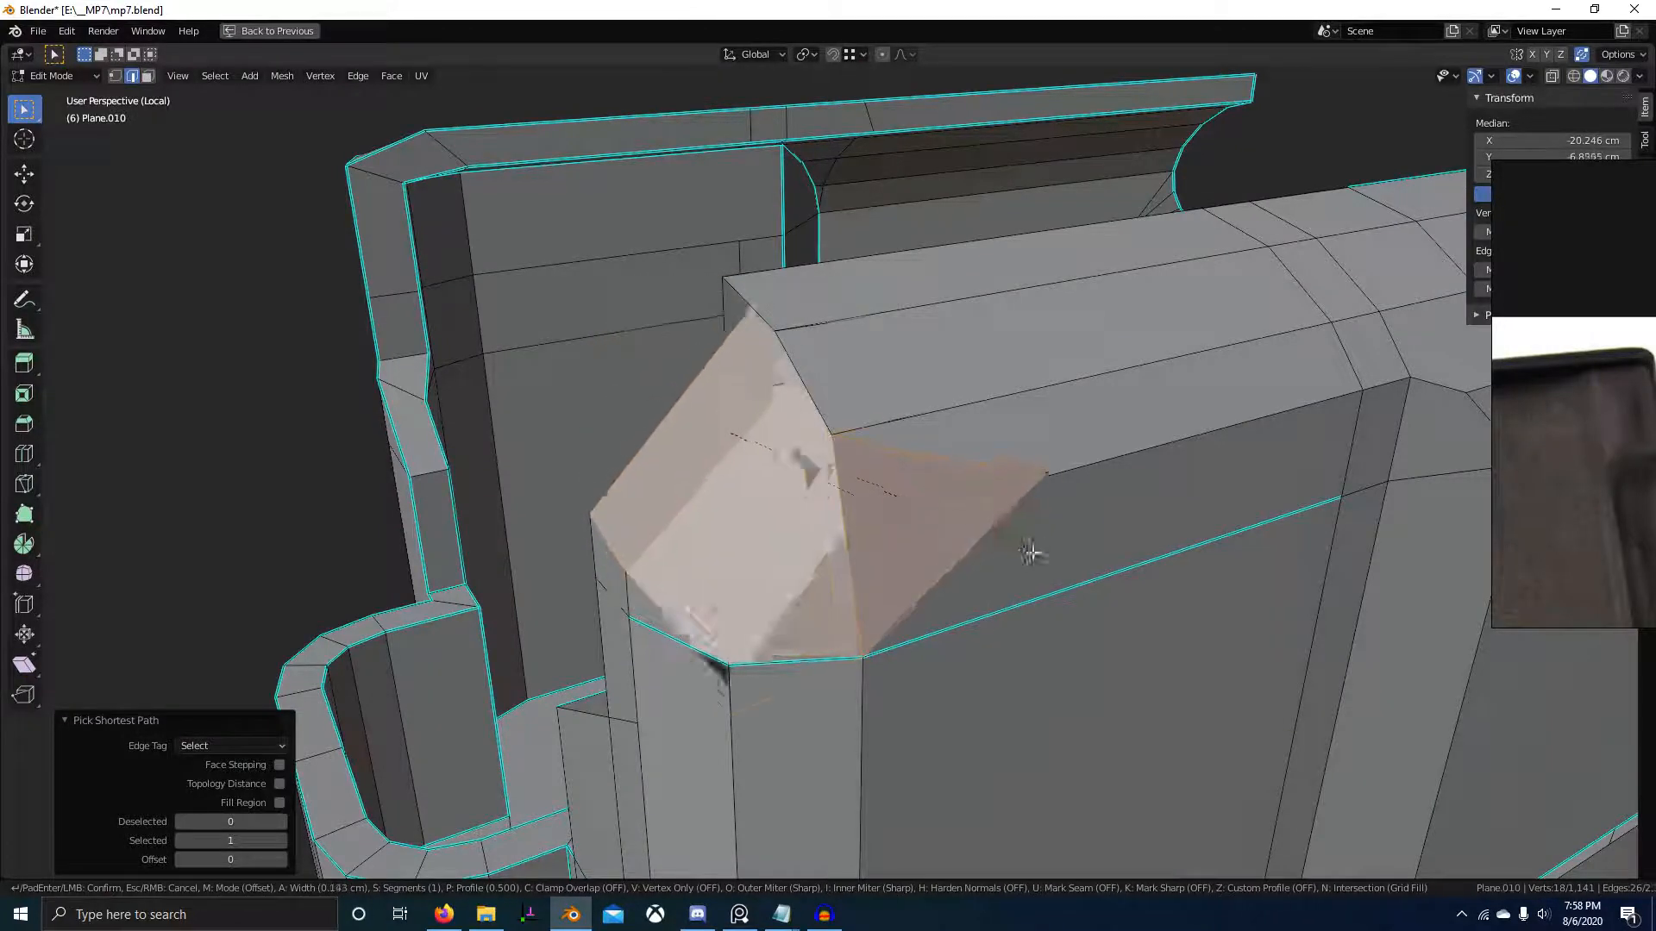
pyautogui.rightClick(939, 559)
# - Delete only the faces forming the lip side of the mitred corner, inside, outside and on the rim, keeping their edges
pyautogui.moveTo(939, 559); pyautogui.dragTo(907, 535, button='middle')
pyautogui.scroll(1, 879, 555)
pyautogui.press('3')
pyautogui.click(842, 507)
pyautogui.keyDown('shift'); pyautogui.click(875, 470); pyautogui.keyUp('shift')
pyautogui.keyDown('shift'); pyautogui.click(906, 414); pyautogui.keyUp('shift')
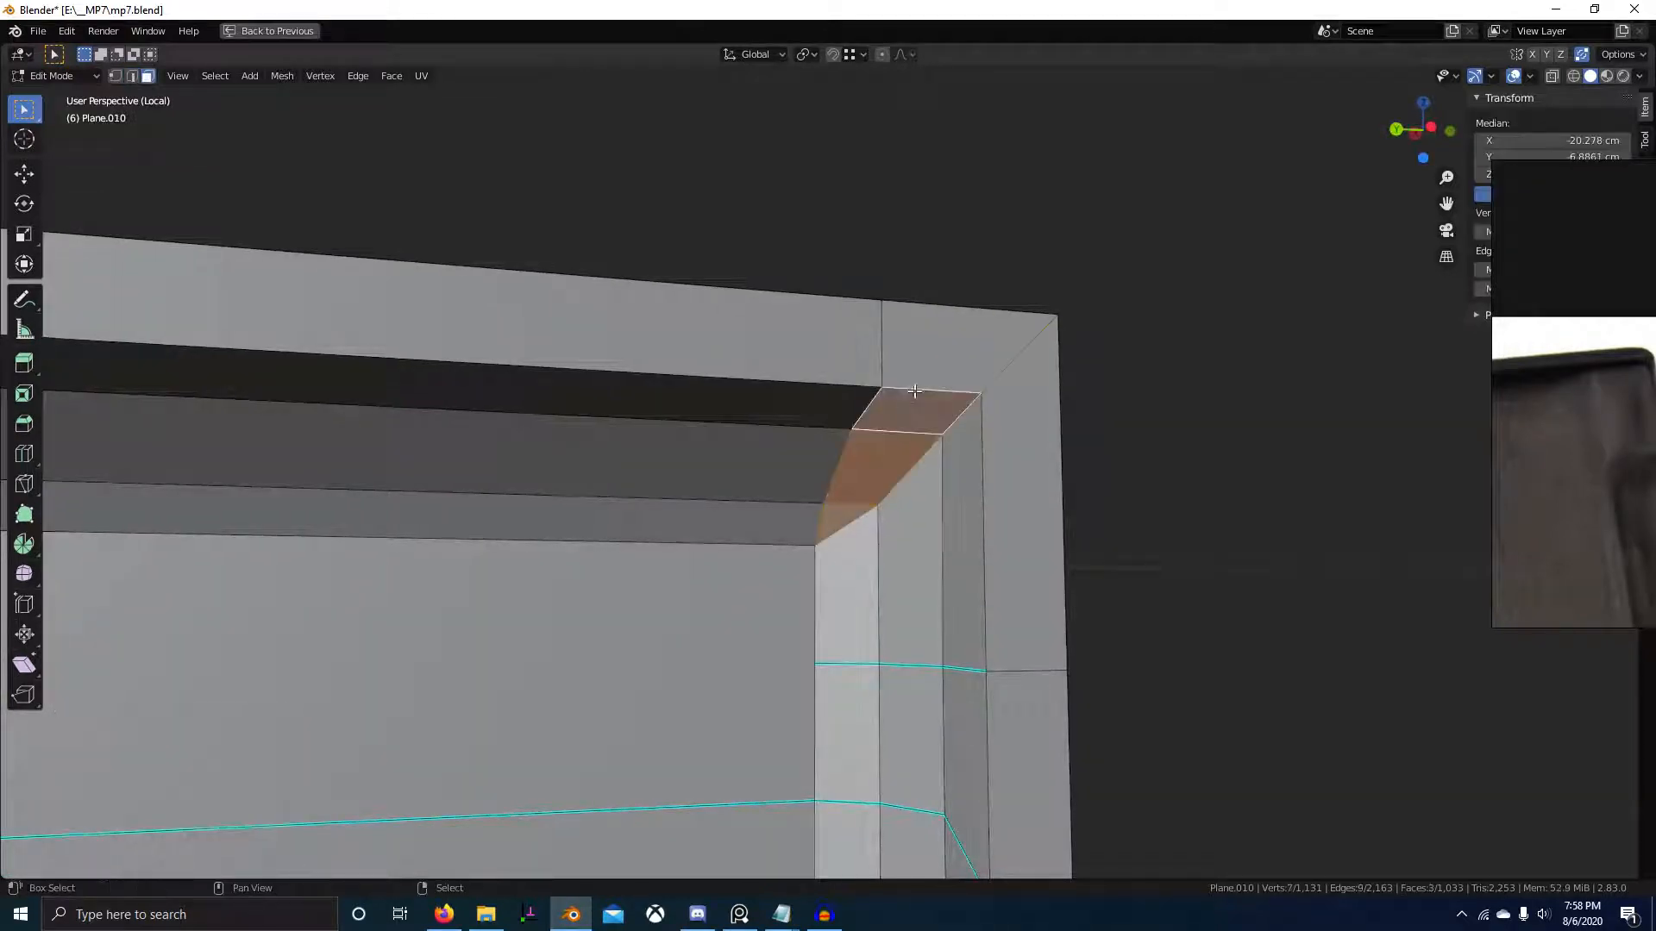
pyautogui.keyDown('shift'); pyautogui.click(929, 356); pyautogui.keyUp('shift')
pyautogui.moveTo(929, 355); pyautogui.dragTo(639, 541, button='middle')
pyautogui.keyDown('shift'); pyautogui.click(626, 510); pyautogui.keyUp('shift')
pyautogui.keyDown('shift'); pyautogui.click(737, 522); pyautogui.keyUp('shift')
pyautogui.moveTo(789, 562); pyautogui.dragTo(625, 521, button='middle')
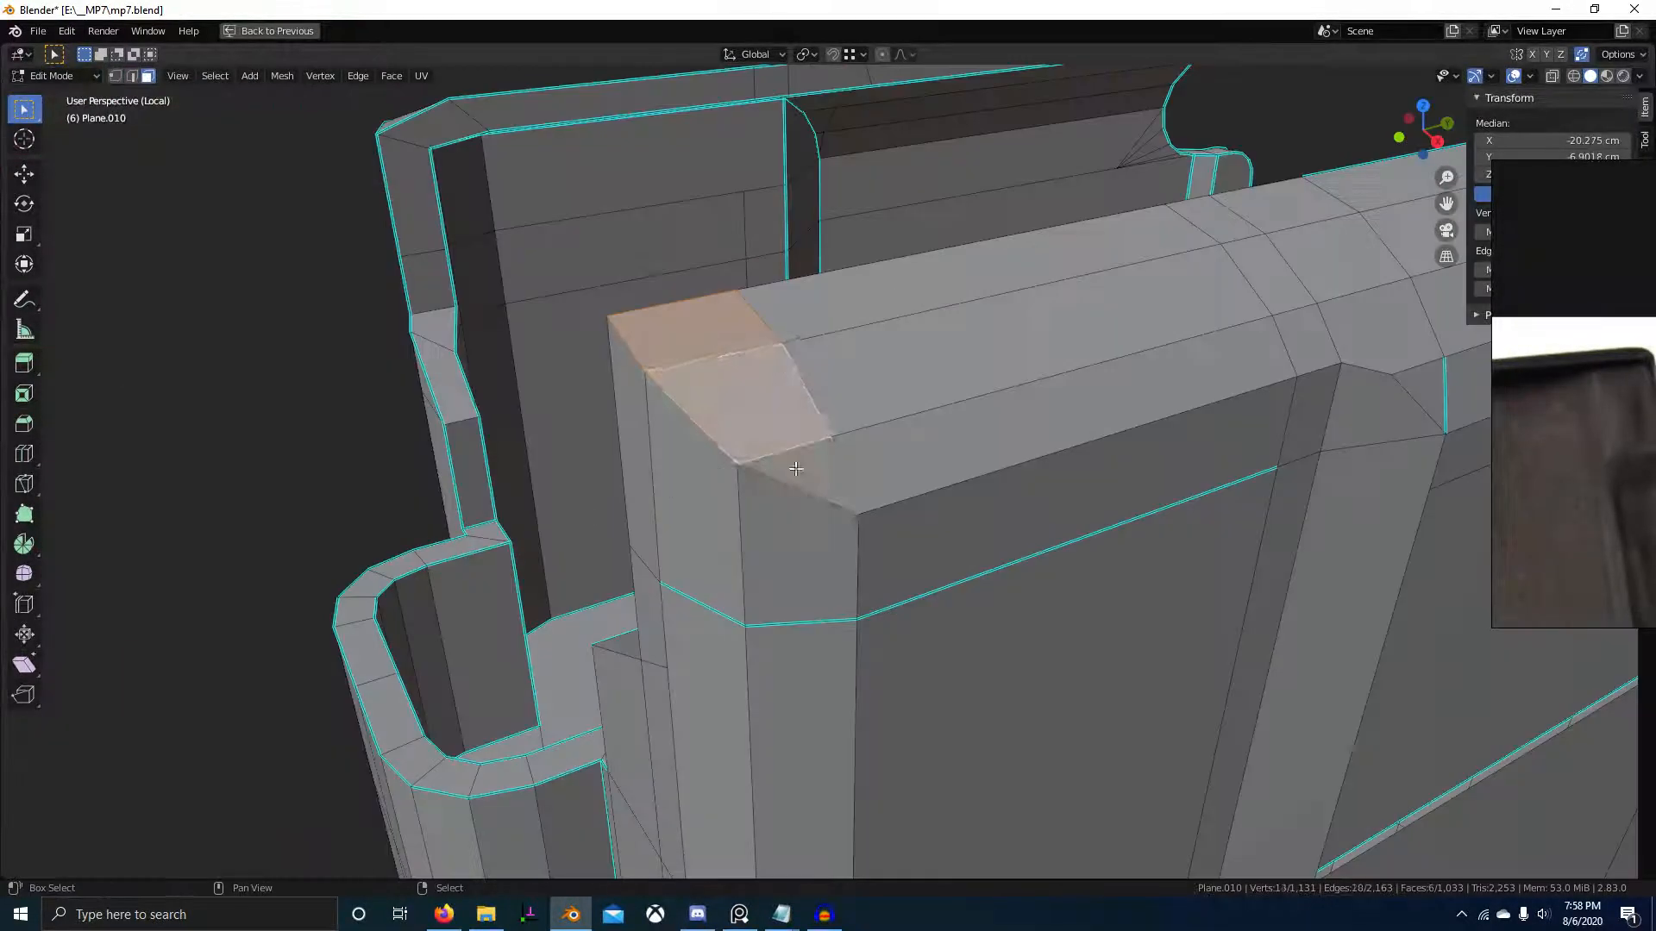
pyautogui.keyDown('shift'); pyautogui.rightClick(794, 474); pyautogui.keyUp('shift')
pyautogui.press('x')
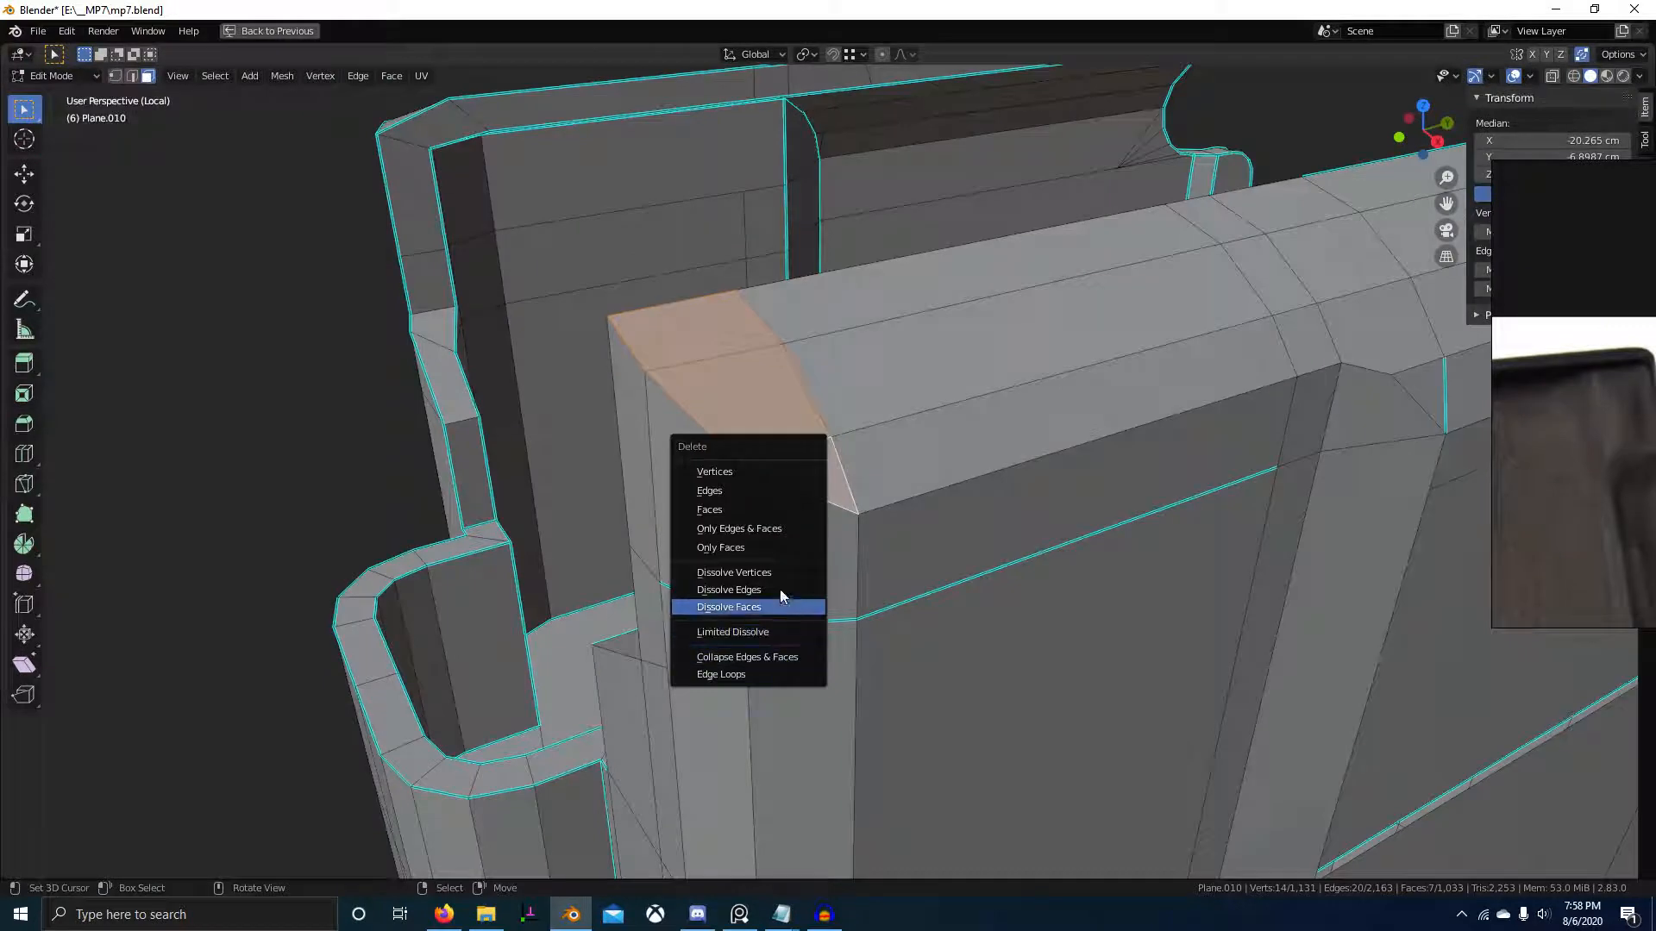
pyautogui.click(770, 546)
# - Delete only the end wall's inner, outer and rim faces above the sharp edge line at the corner, keeping their edges
pyautogui.moveTo(769, 546); pyautogui.dragTo(753, 584, button='middle')
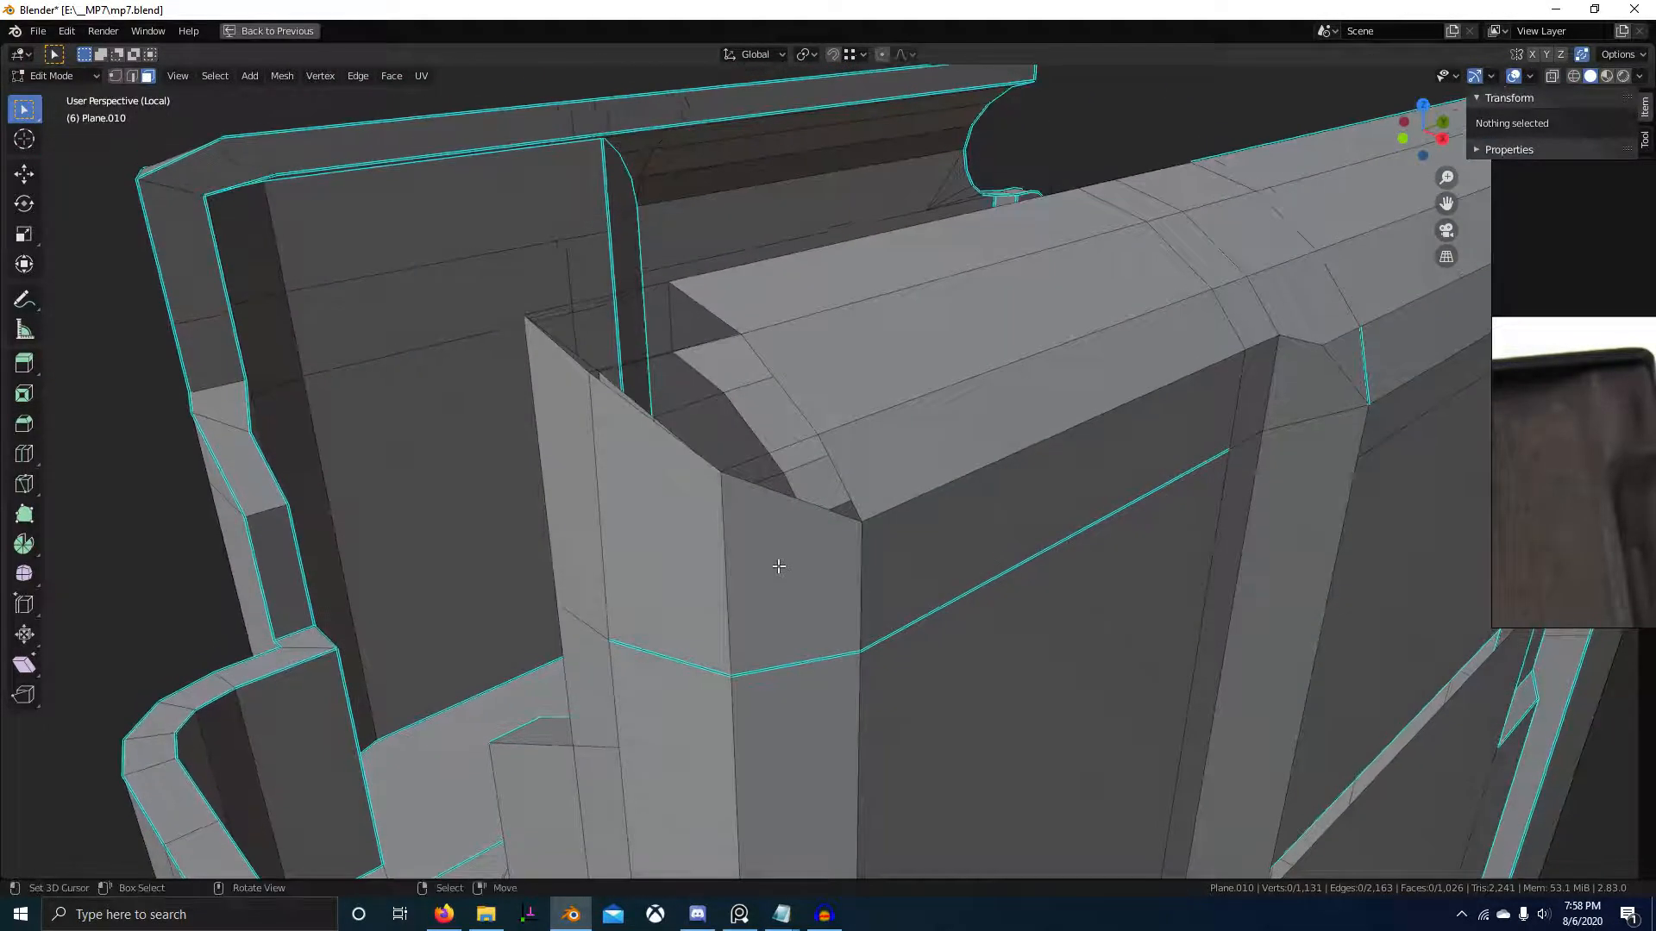
pyautogui.click(778, 567)
pyautogui.click(660, 526)
pyautogui.keyDown('shift'); pyautogui.click(576, 485); pyautogui.keyUp('shift')
pyautogui.keyDown('shift'); pyautogui.click(795, 569); pyautogui.keyUp('shift')
pyautogui.moveTo(632, 586); pyautogui.dragTo(1001, 529, button='middle')
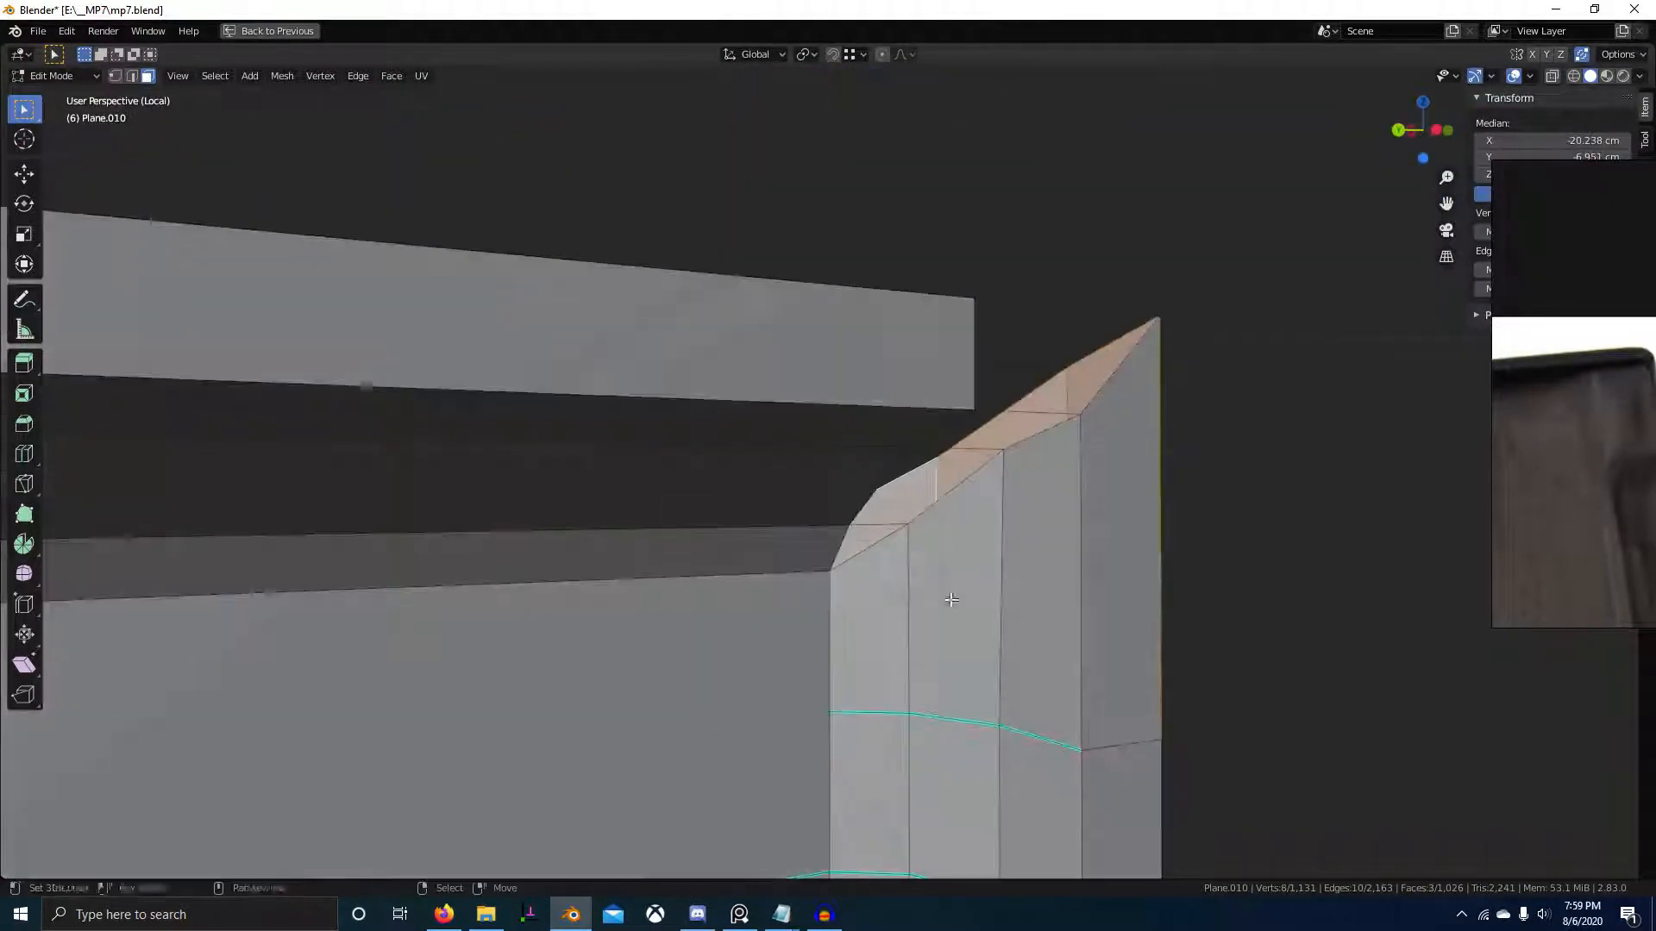
pyautogui.keyDown('shift'); pyautogui.rightClick(875, 594); pyautogui.keyUp('shift')
pyautogui.keyDown('shift'); pyautogui.rightClick(948, 580); pyautogui.keyUp('shift')
pyautogui.keyDown('shift'); pyautogui.rightClick(1040, 567); pyautogui.keyUp('shift')
pyautogui.keyDown('shift'); pyautogui.rightClick(1110, 552); pyautogui.keyUp('shift')
pyautogui.press('h')
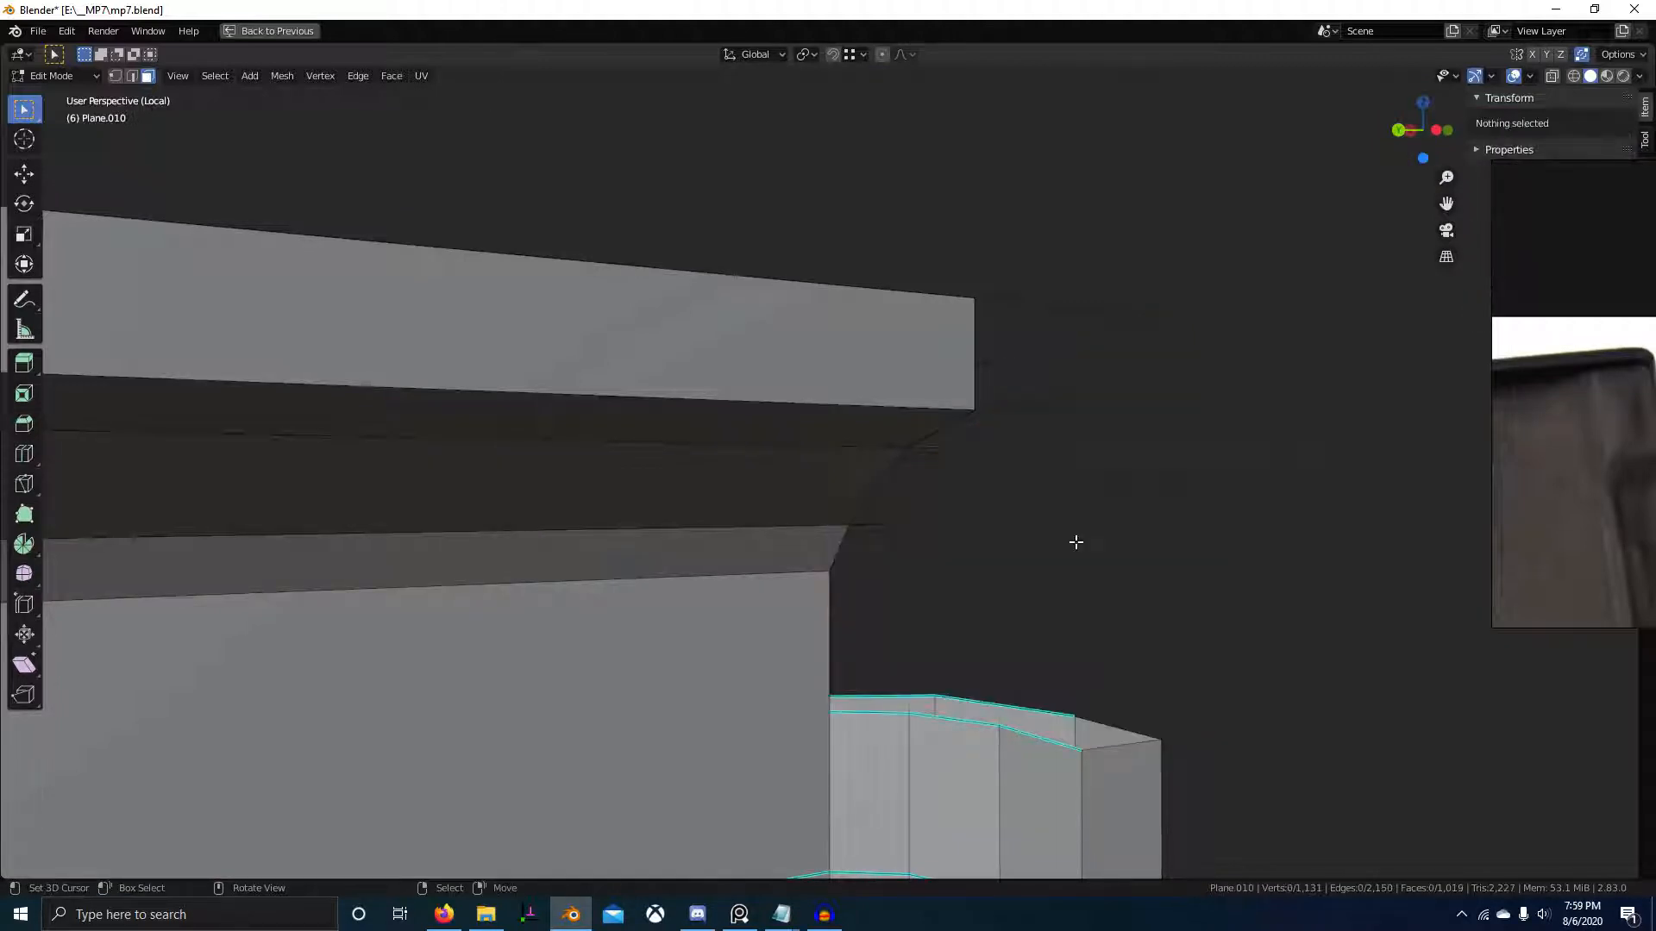
pyautogui.hotkey('alt', 'h')
pyautogui.press('x')
pyautogui.click(1059, 547)
# - Delete the three diagonal mitre edges on the inner side of the open corner
pyautogui.moveTo(959, 681); pyautogui.dragTo(731, 772, button='middle')
pyautogui.press('2')
pyautogui.rightClick(610, 562)
pyautogui.moveTo(611, 563); pyautogui.dragTo(758, 467, button='middle')
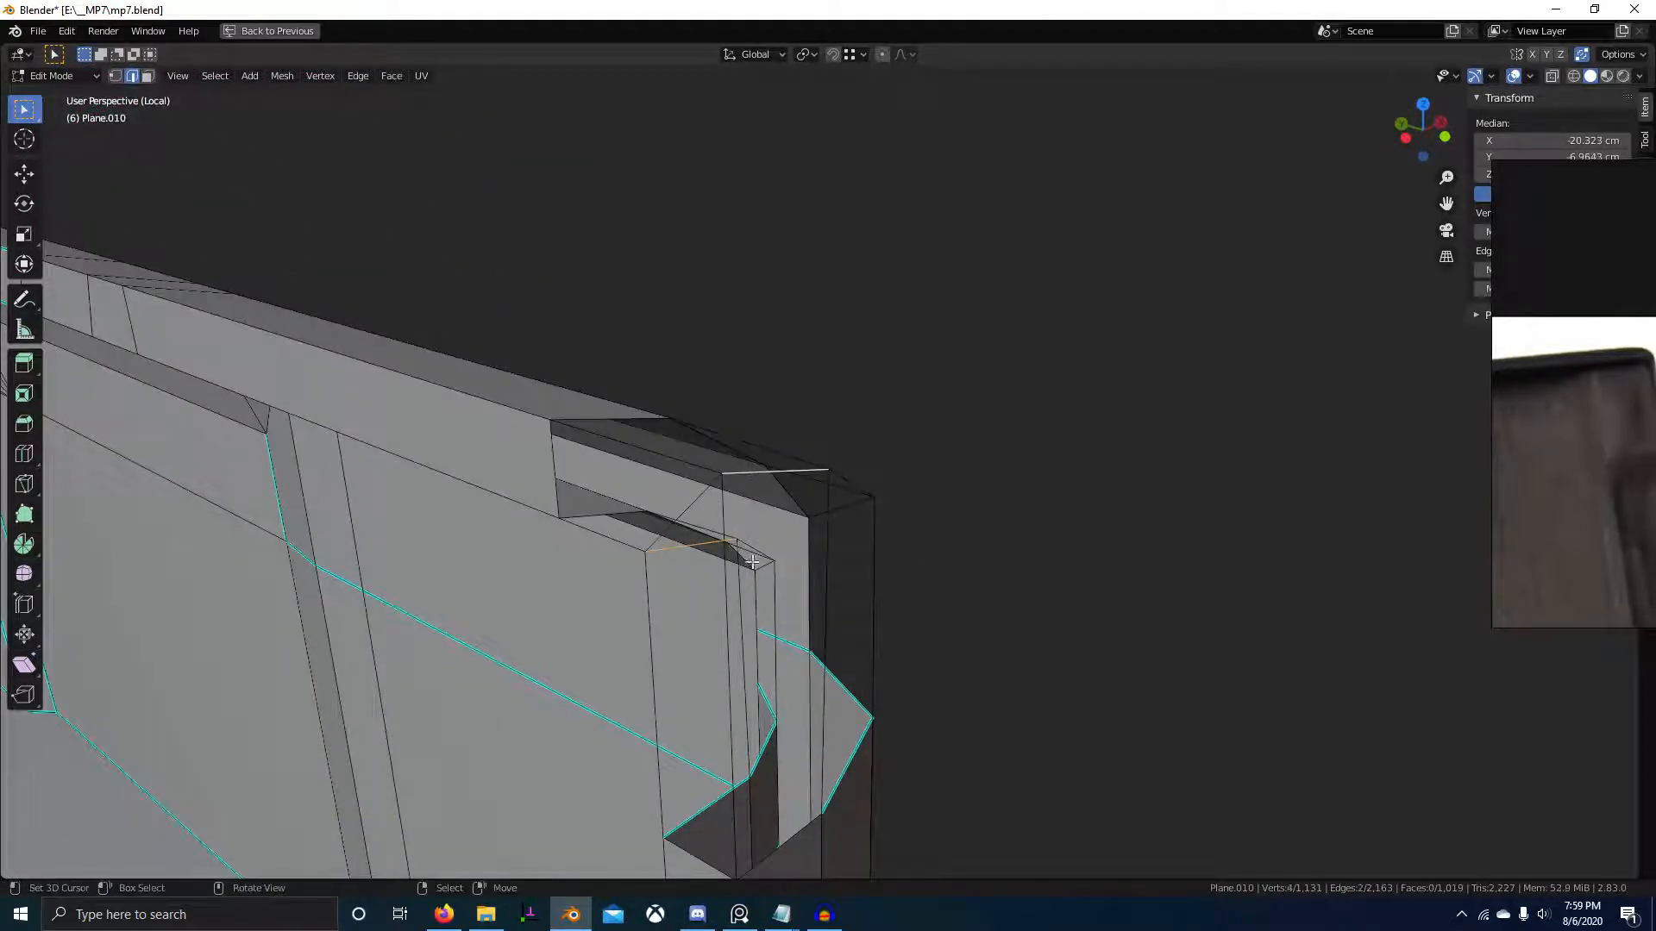
pyautogui.moveTo(721, 550); pyautogui.dragTo(807, 599, button='middle')
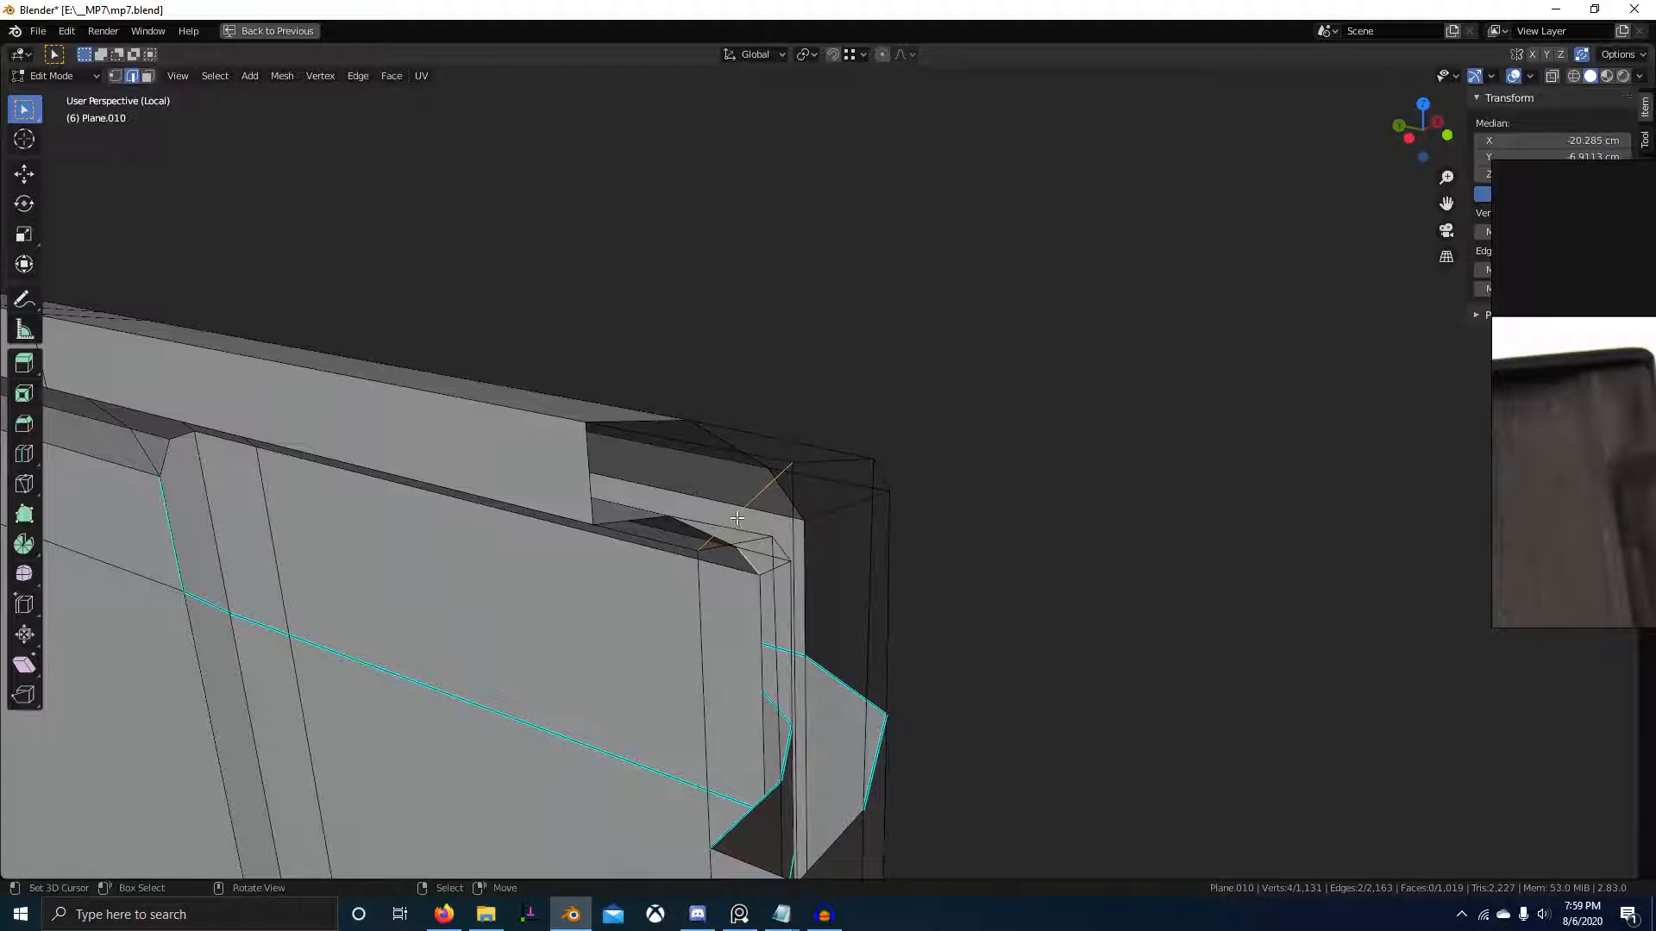
pyautogui.moveTo(734, 552); pyautogui.dragTo(1026, 449, button='middle')
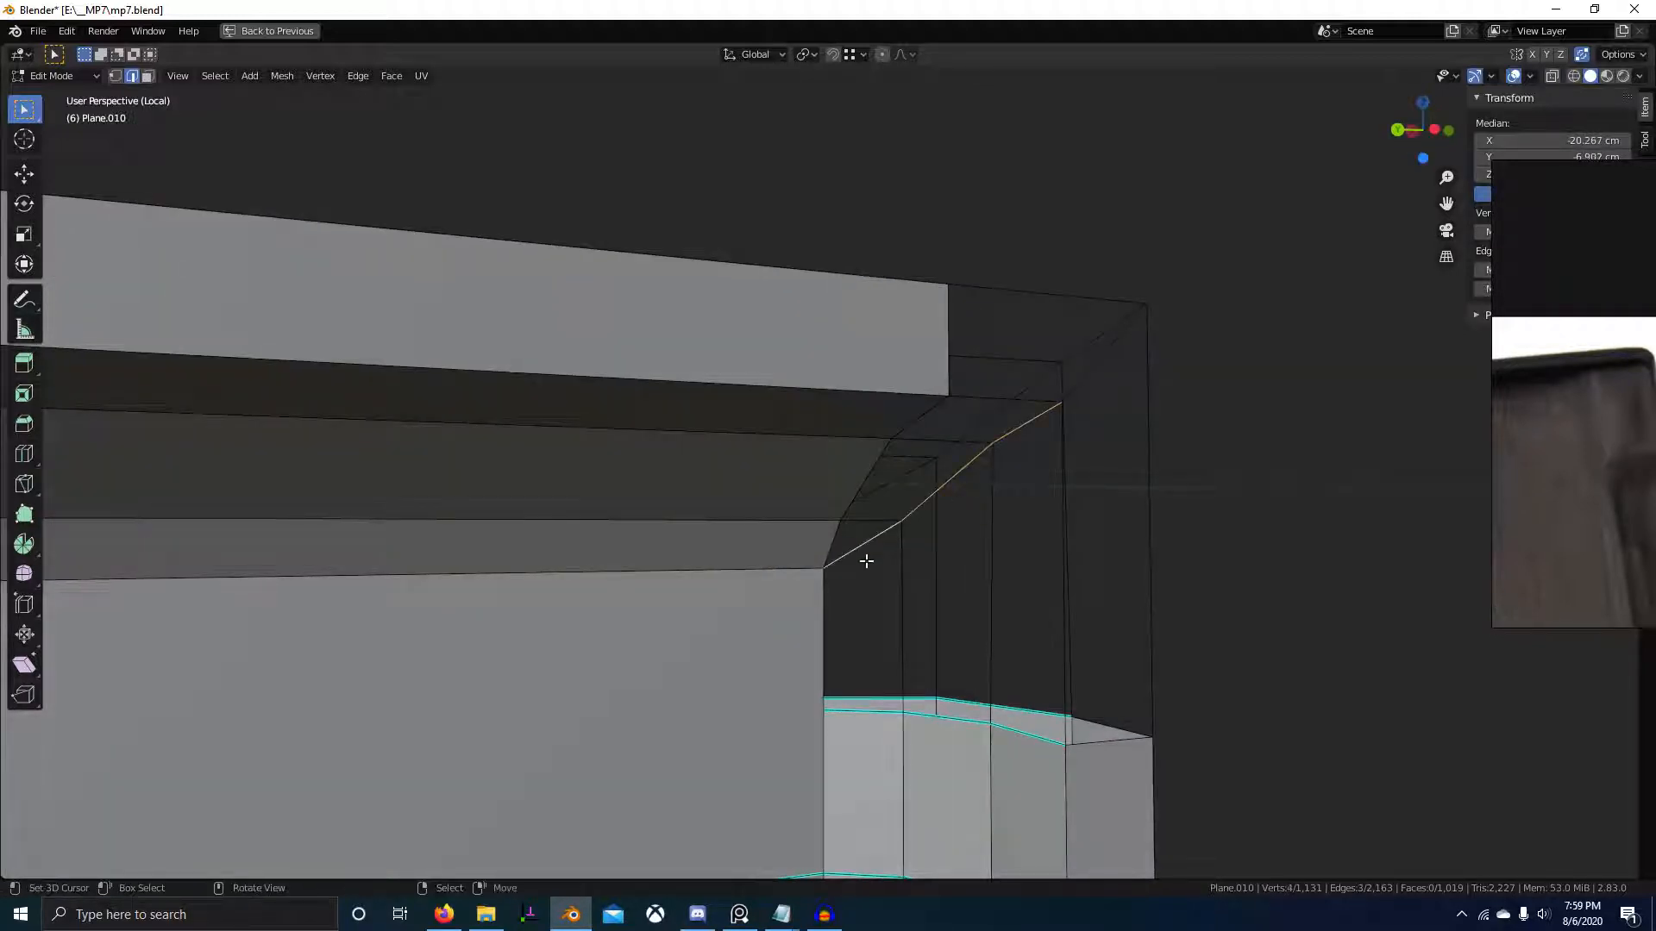
pyautogui.press('x')
pyautogui.press('e')
pyautogui.scroll(-3, 865, 564)
# - Delete the three diagonal mitre edges on the outer side of the open corner
pyautogui.moveTo(831, 628); pyautogui.dragTo(608, 472, button='middle')
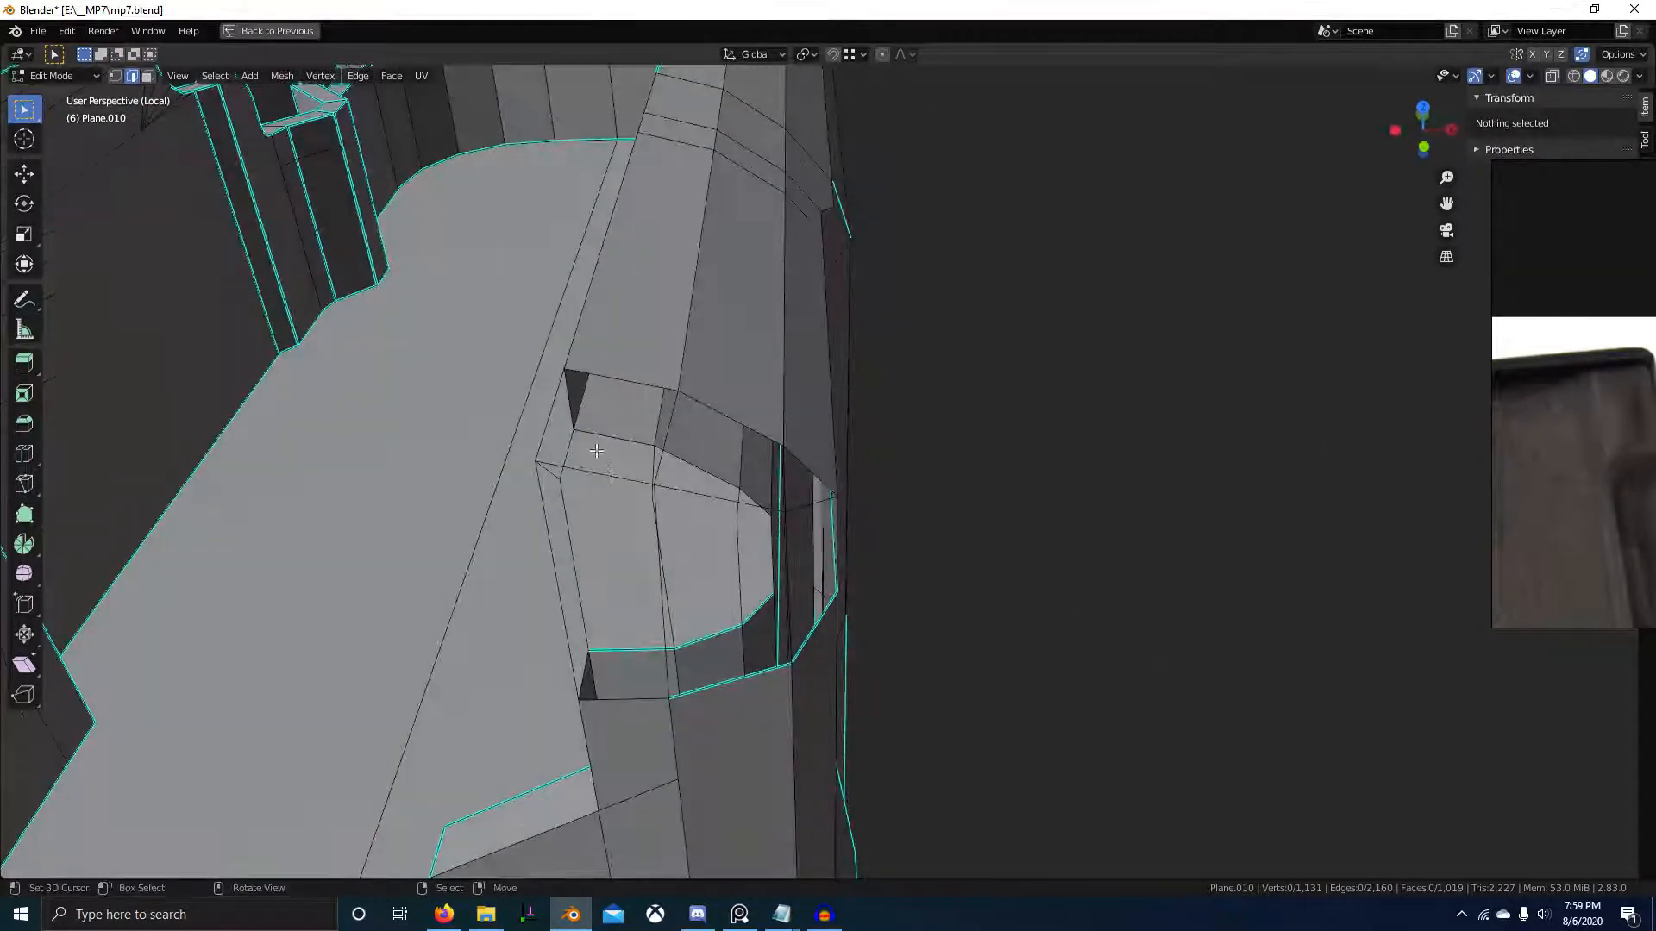
pyautogui.keyDown('shift'); pyautogui.rightClick(704, 503); pyautogui.keyUp('shift')
pyautogui.moveTo(847, 590); pyautogui.dragTo(738, 556, button='middle')
pyautogui.keyDown('shift'); pyautogui.rightClick(824, 516); pyautogui.keyUp('shift')
pyautogui.press('x')
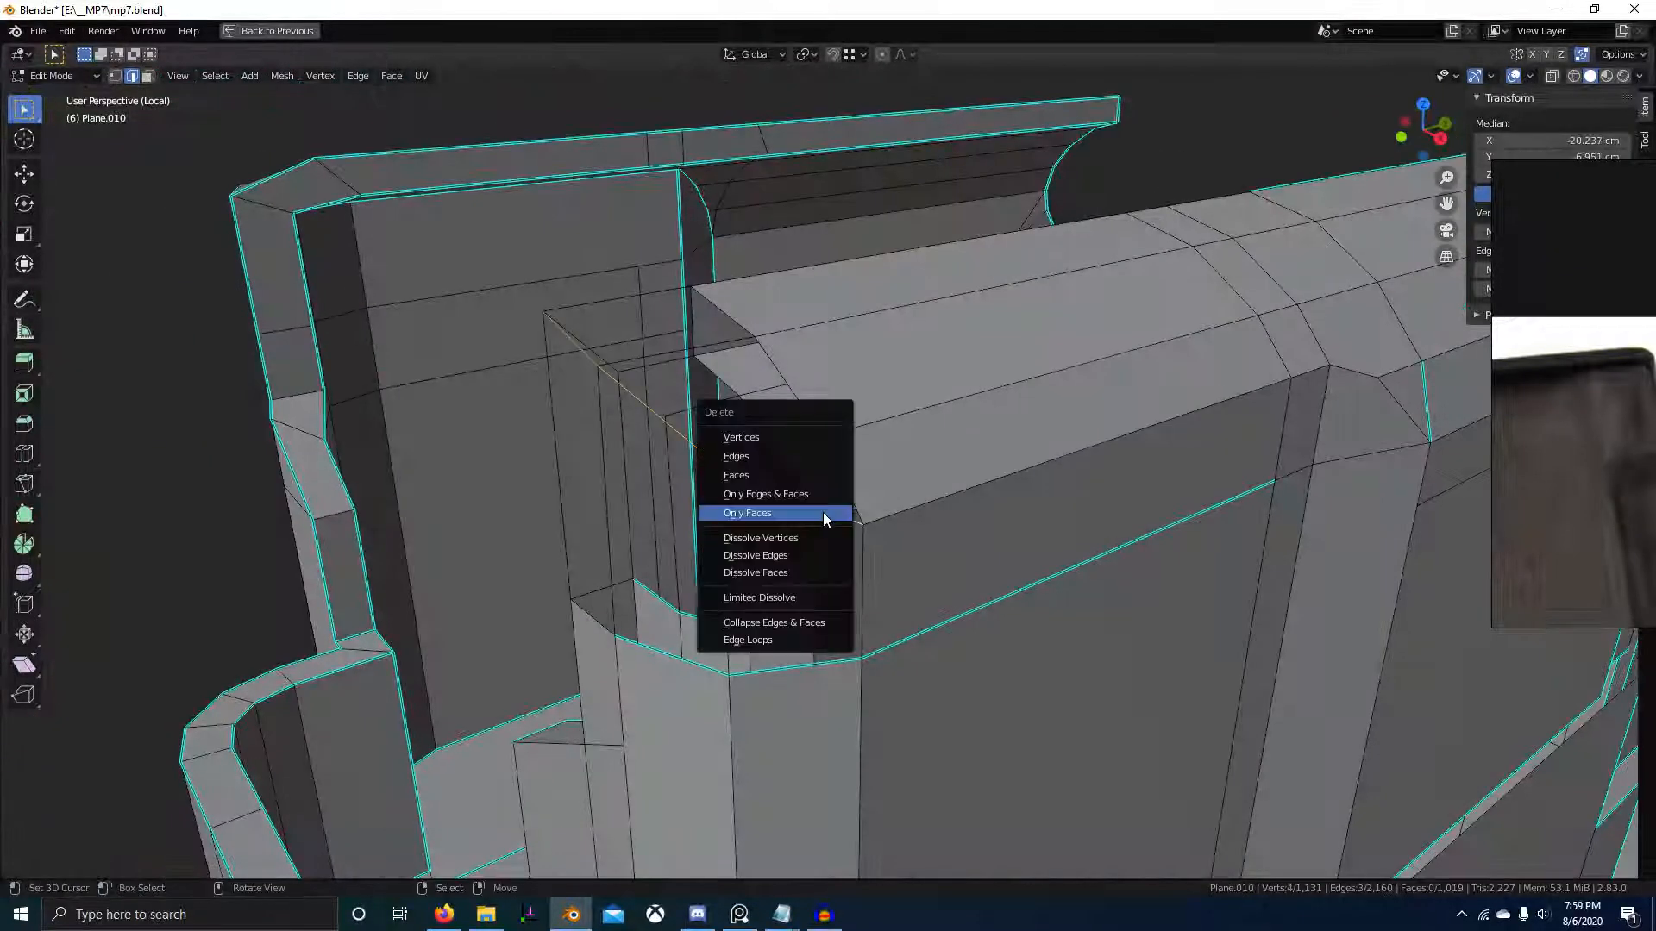
pyautogui.press('e')
pyautogui.press('1')
pyautogui.rightClick(823, 590)
pyautogui.moveTo(824, 591); pyautogui.dragTo(742, 547, button='middle')
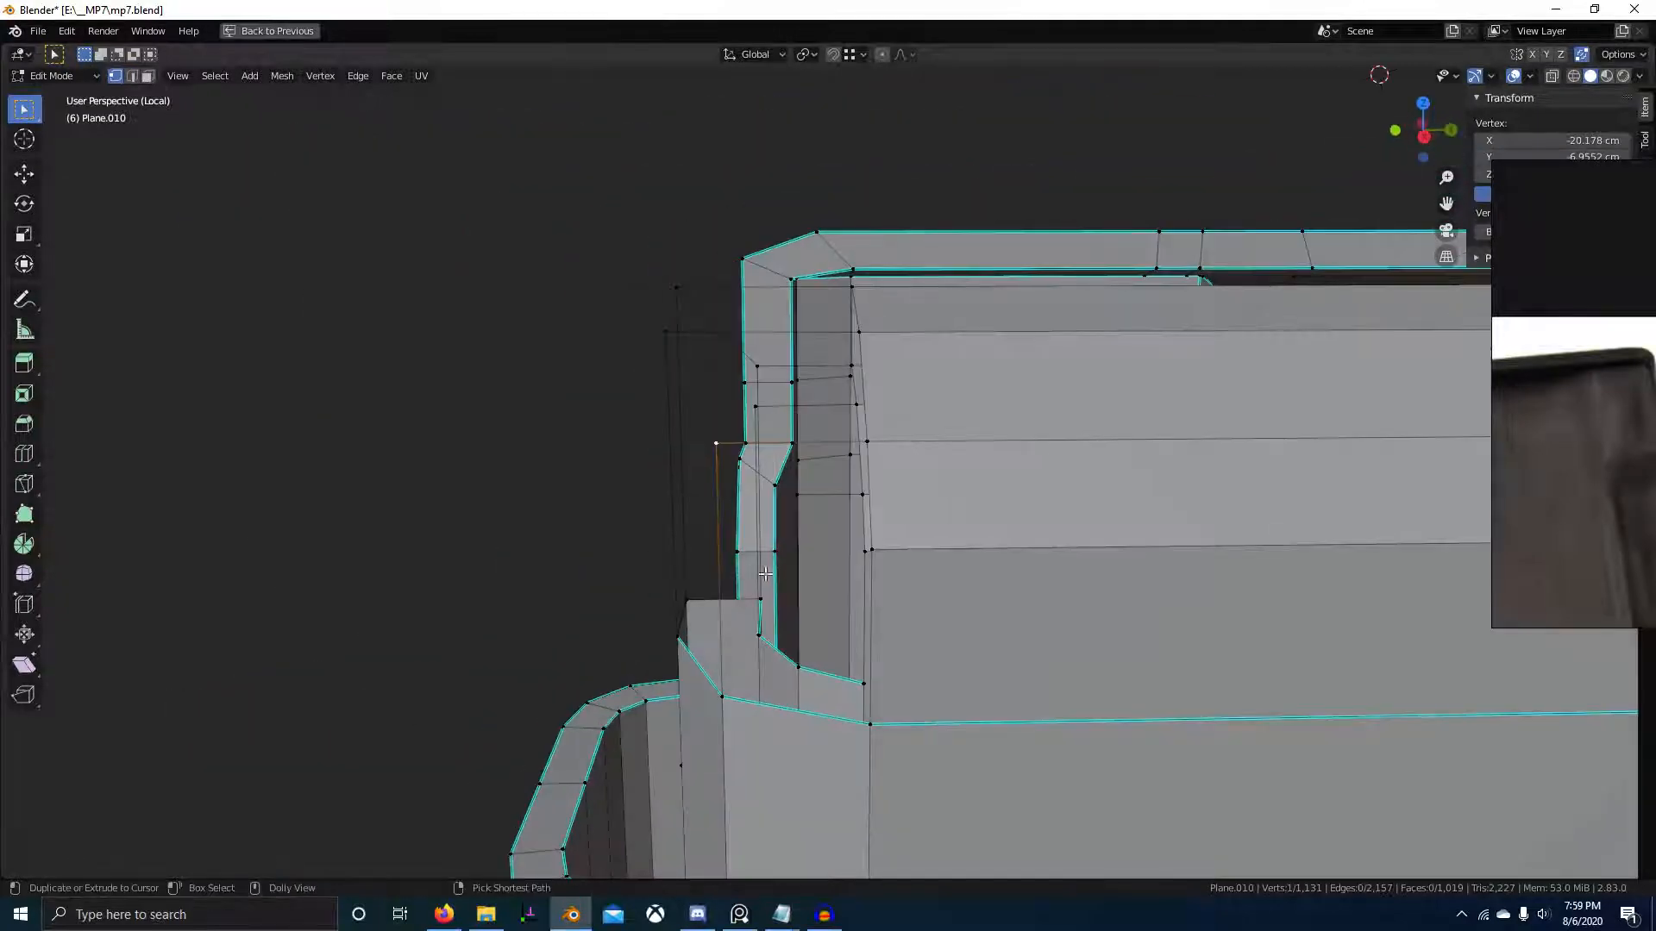
pyautogui.hotkey('ctrl', 'shift', 'b')
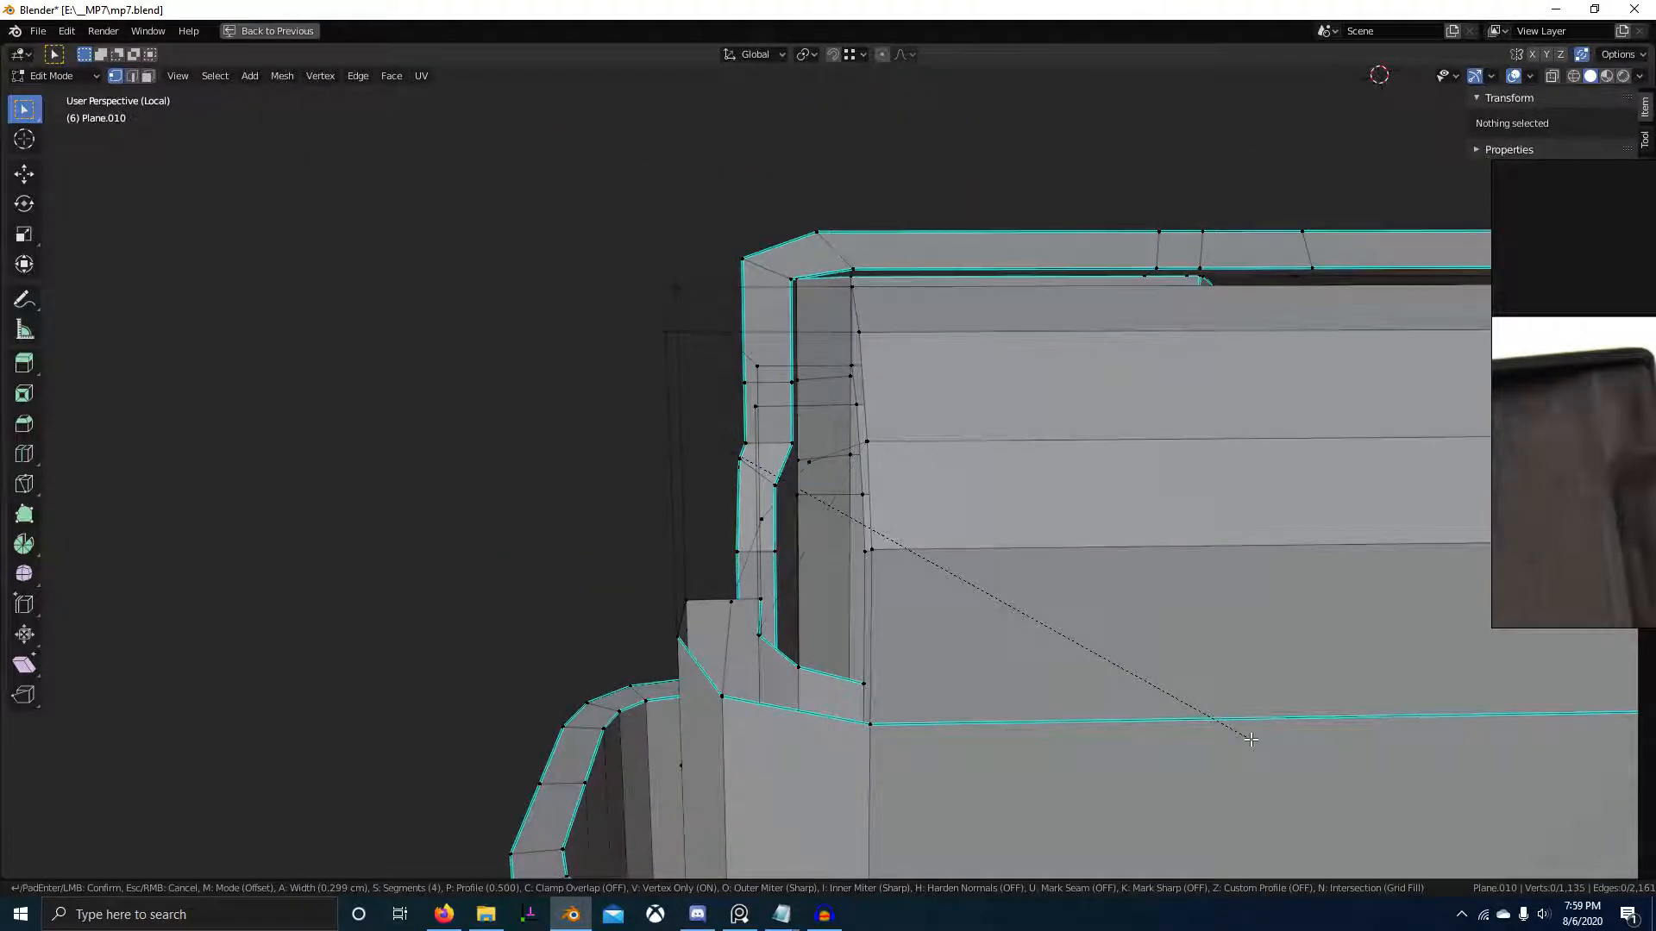
pyautogui.rightClick(1250, 740)
pyautogui.moveTo(694, 390); pyautogui.dragTo(780, 457, button='middle')
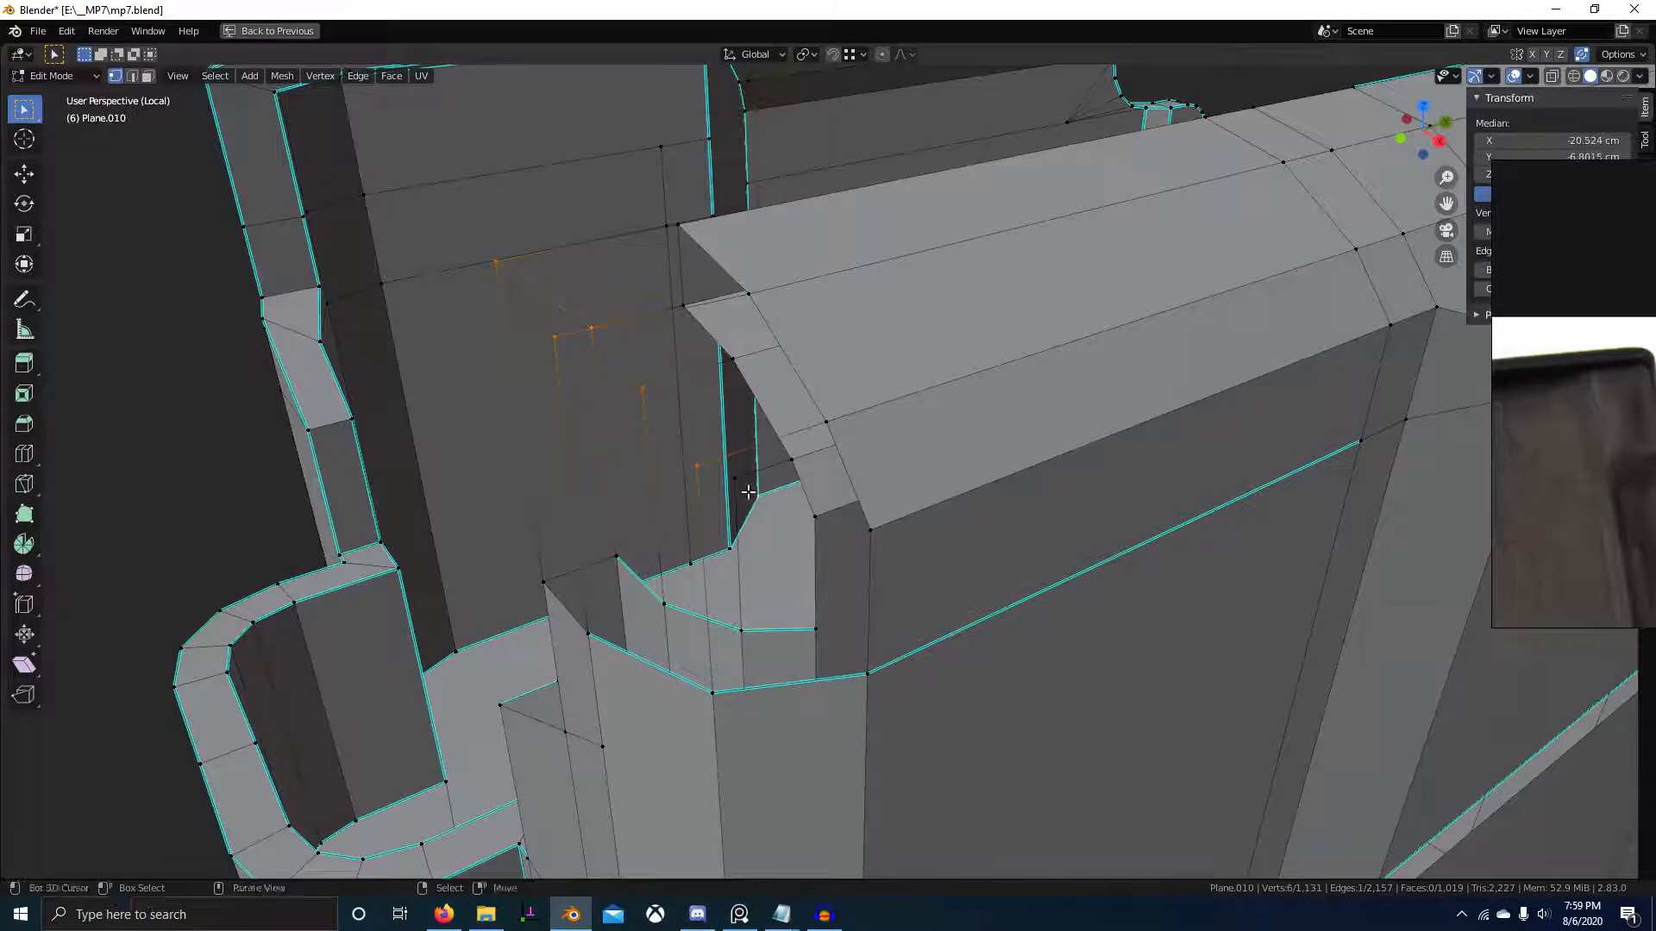
pyautogui.hotkey('ctrl', 'shift', 'b')
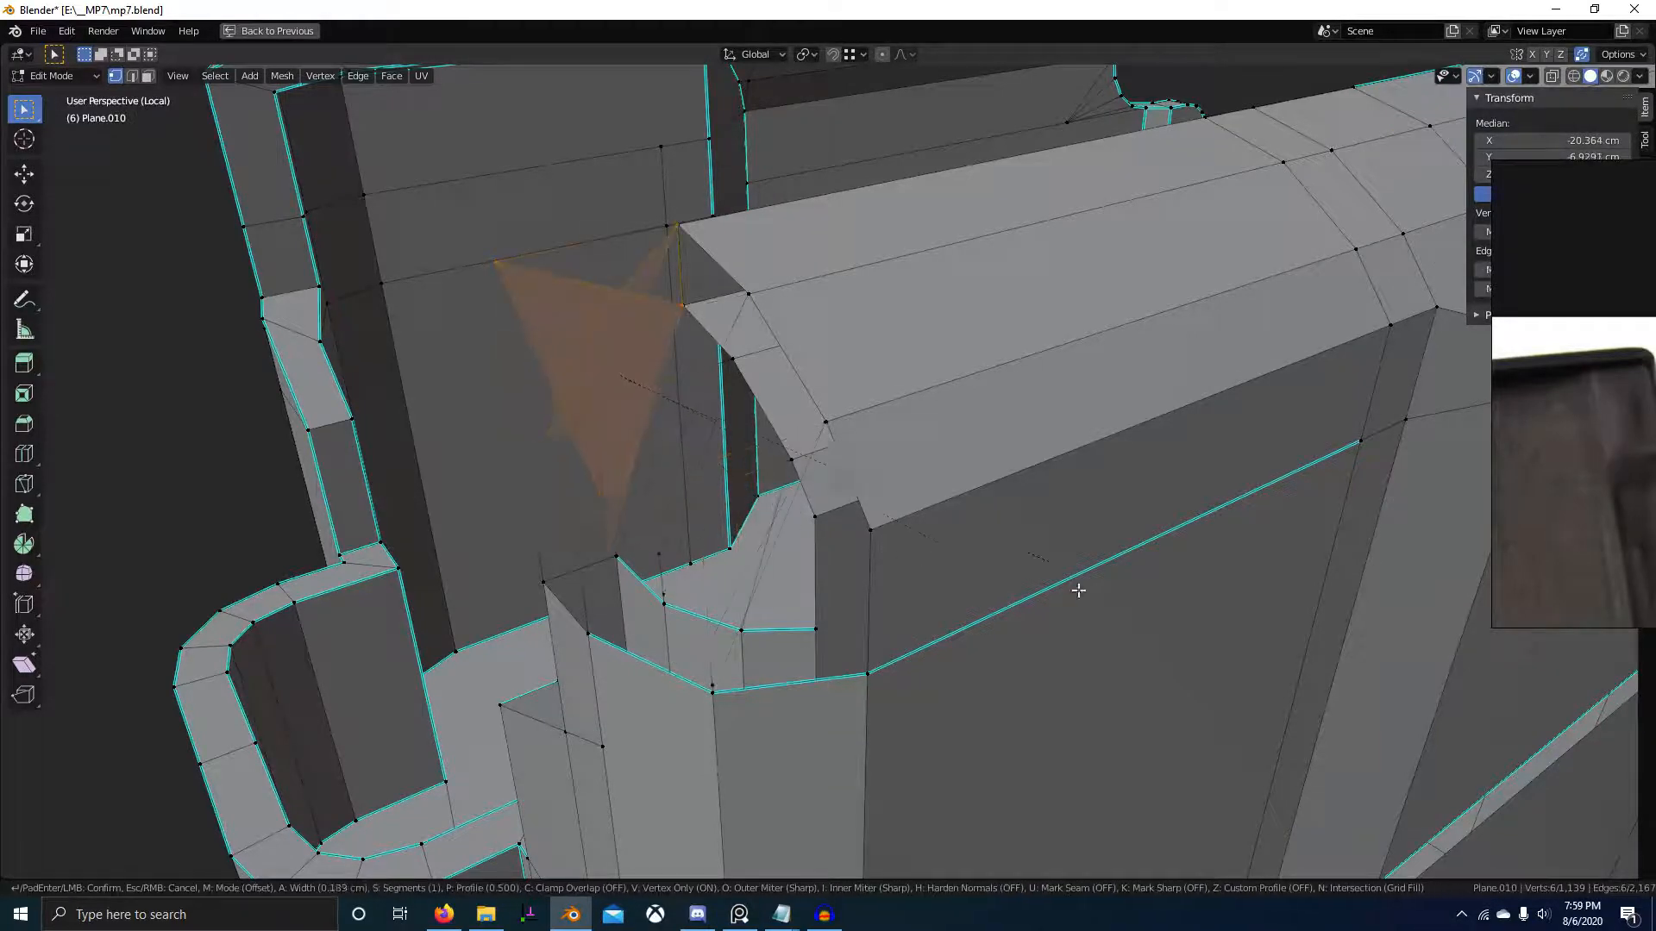
pyautogui.rightClick(1352, 637)
# - Delete the diagonal edge joining the rim's inner and outer corner vertices
pyautogui.press('2')
pyautogui.rightClick(609, 314)
pyautogui.press('x')
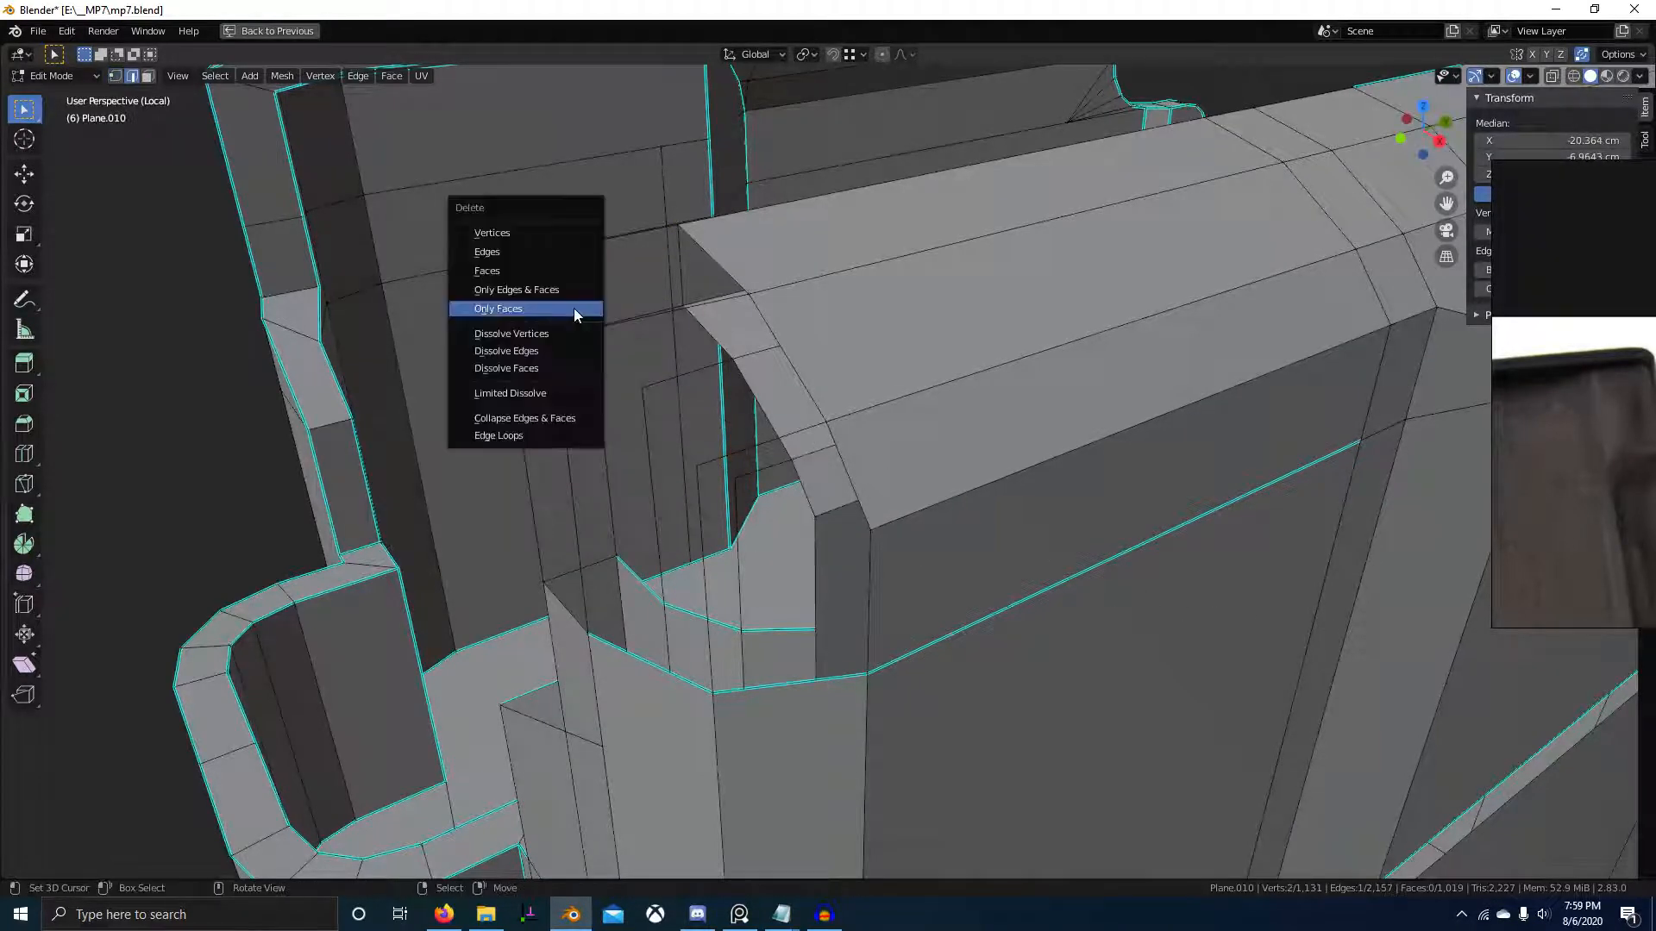
pyautogui.click(572, 309)
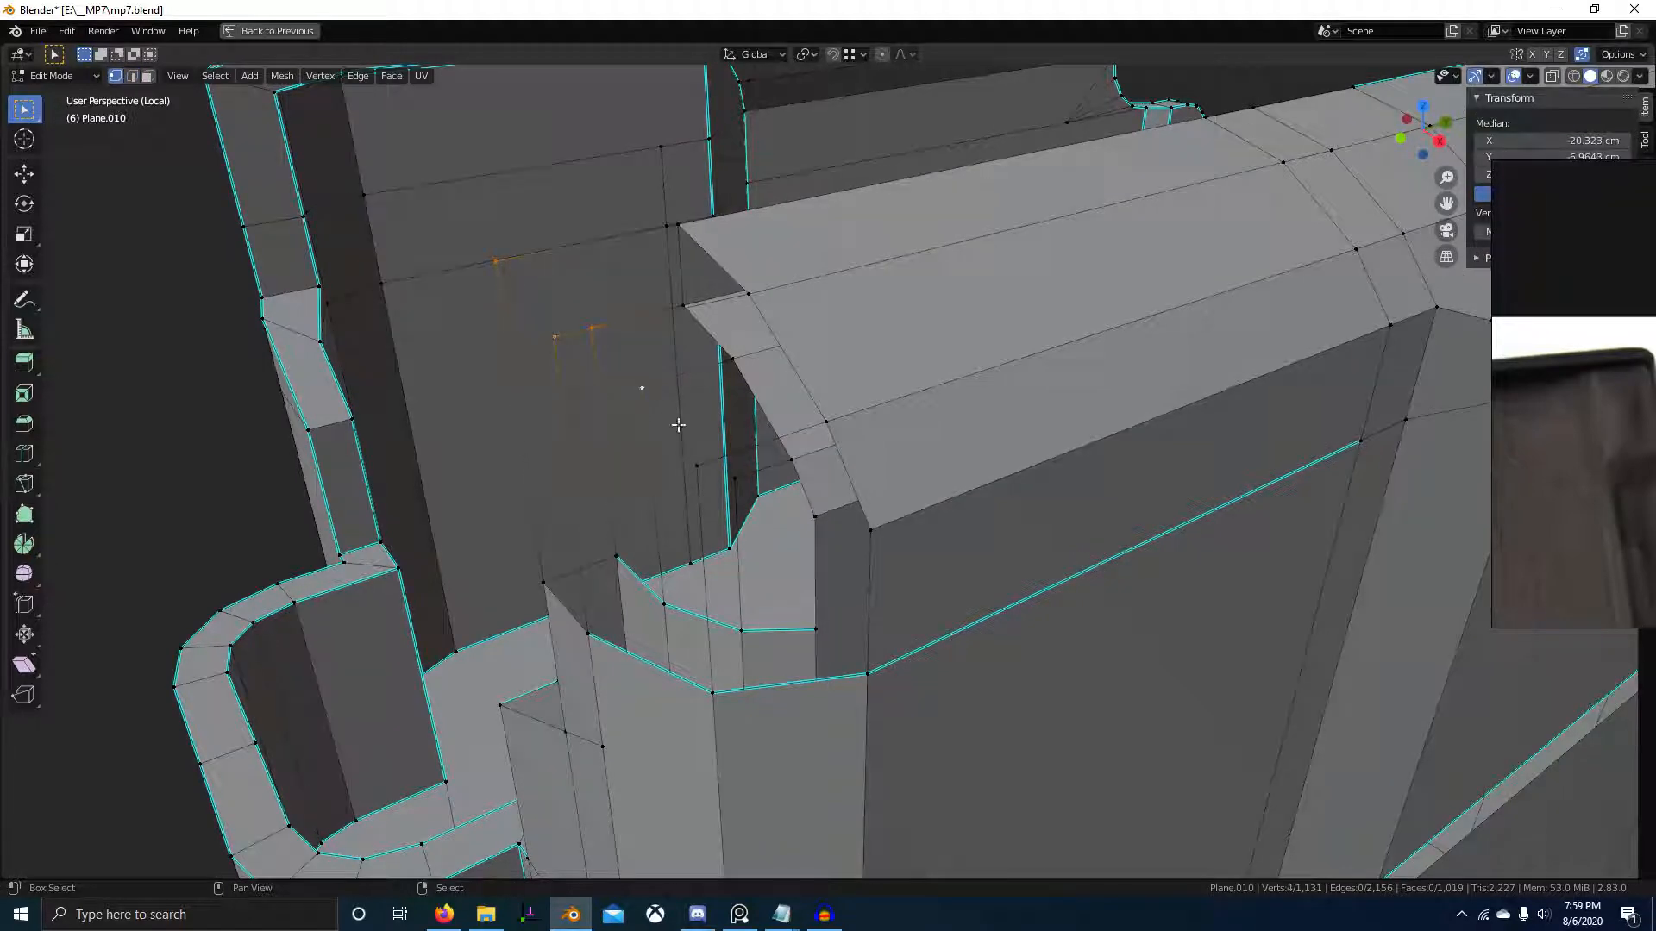
# - Bevel the six vertices of the open corner wires with 4 segments and a width of about 0.485 cm
pyautogui.scroll(-2, 835, 554)
pyautogui.moveTo(836, 553); pyautogui.dragTo(872, 550, button='middle')
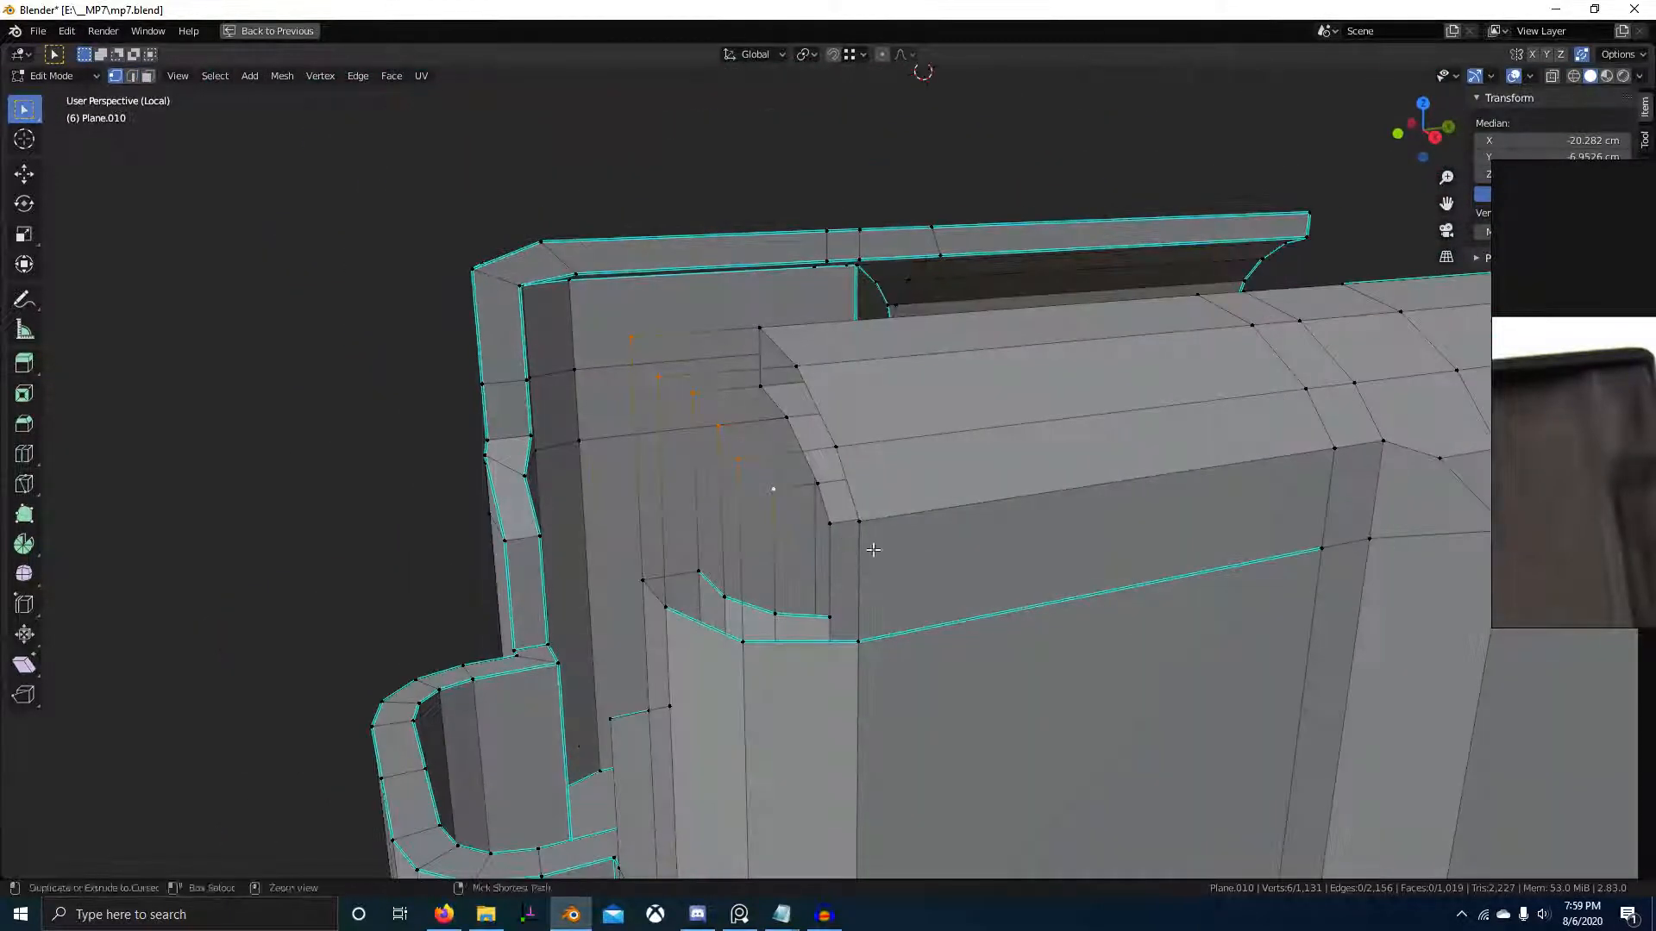
pyautogui.hotkey('ctrl', 'shift', 'b')
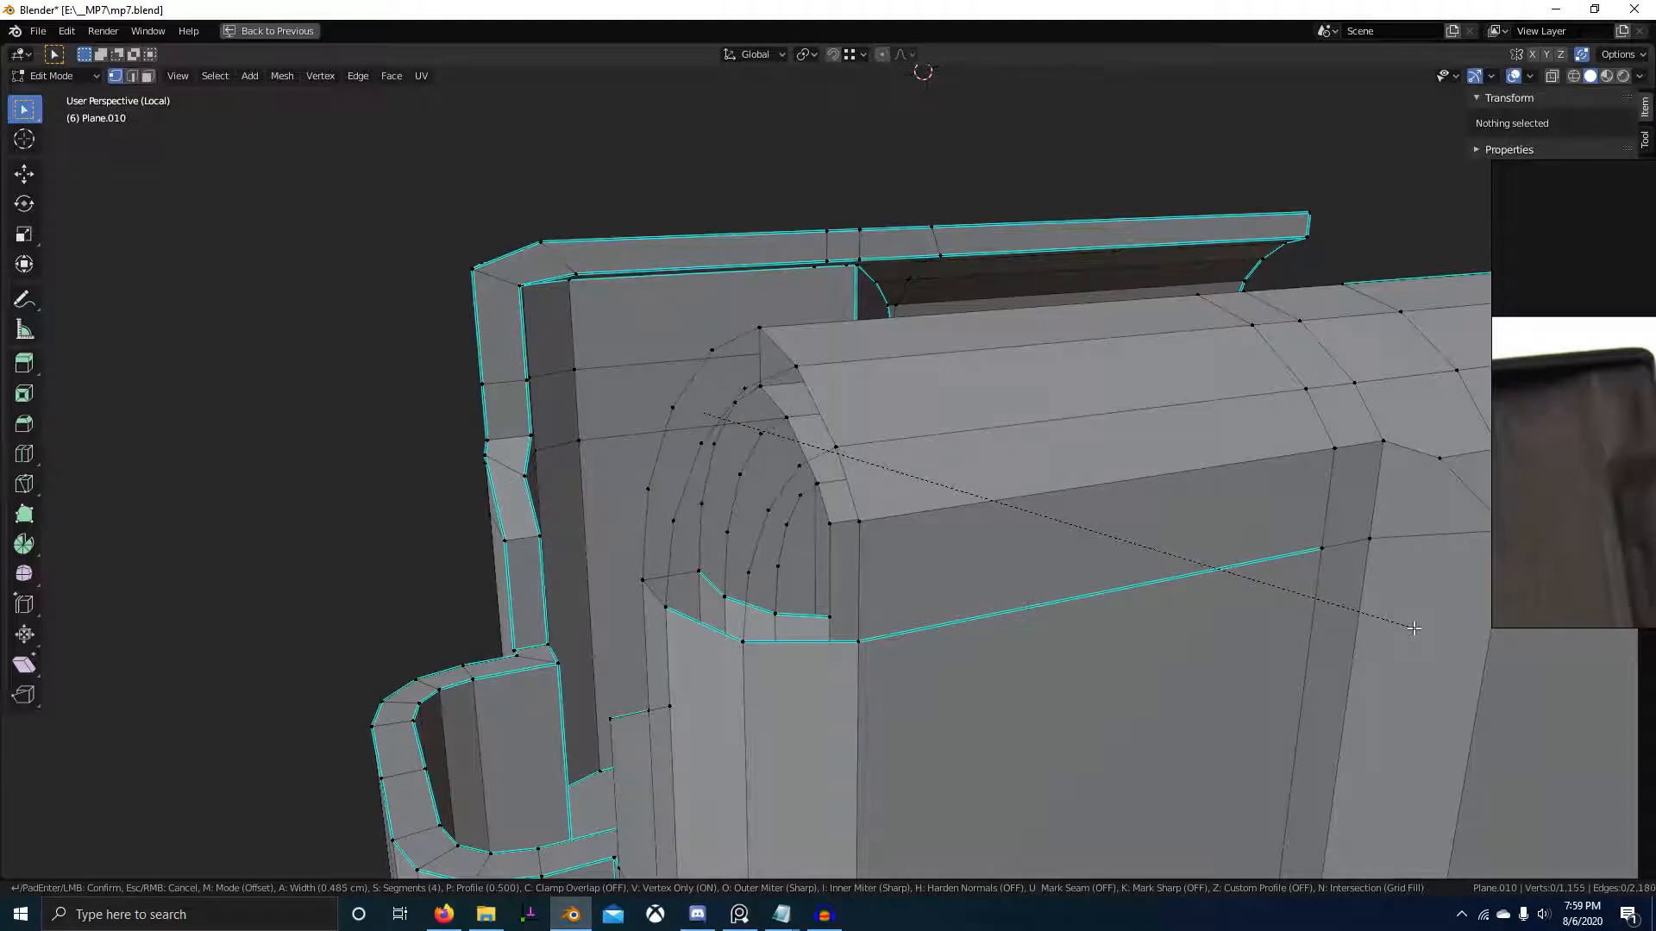
pyautogui.click(1414, 628)
# - Merge the whole mesh's overlapping vertices by distance
pyautogui.moveTo(1271, 676); pyautogui.dragTo(1031, 684, button='middle')
pyautogui.press('a')
pyautogui.press('m')
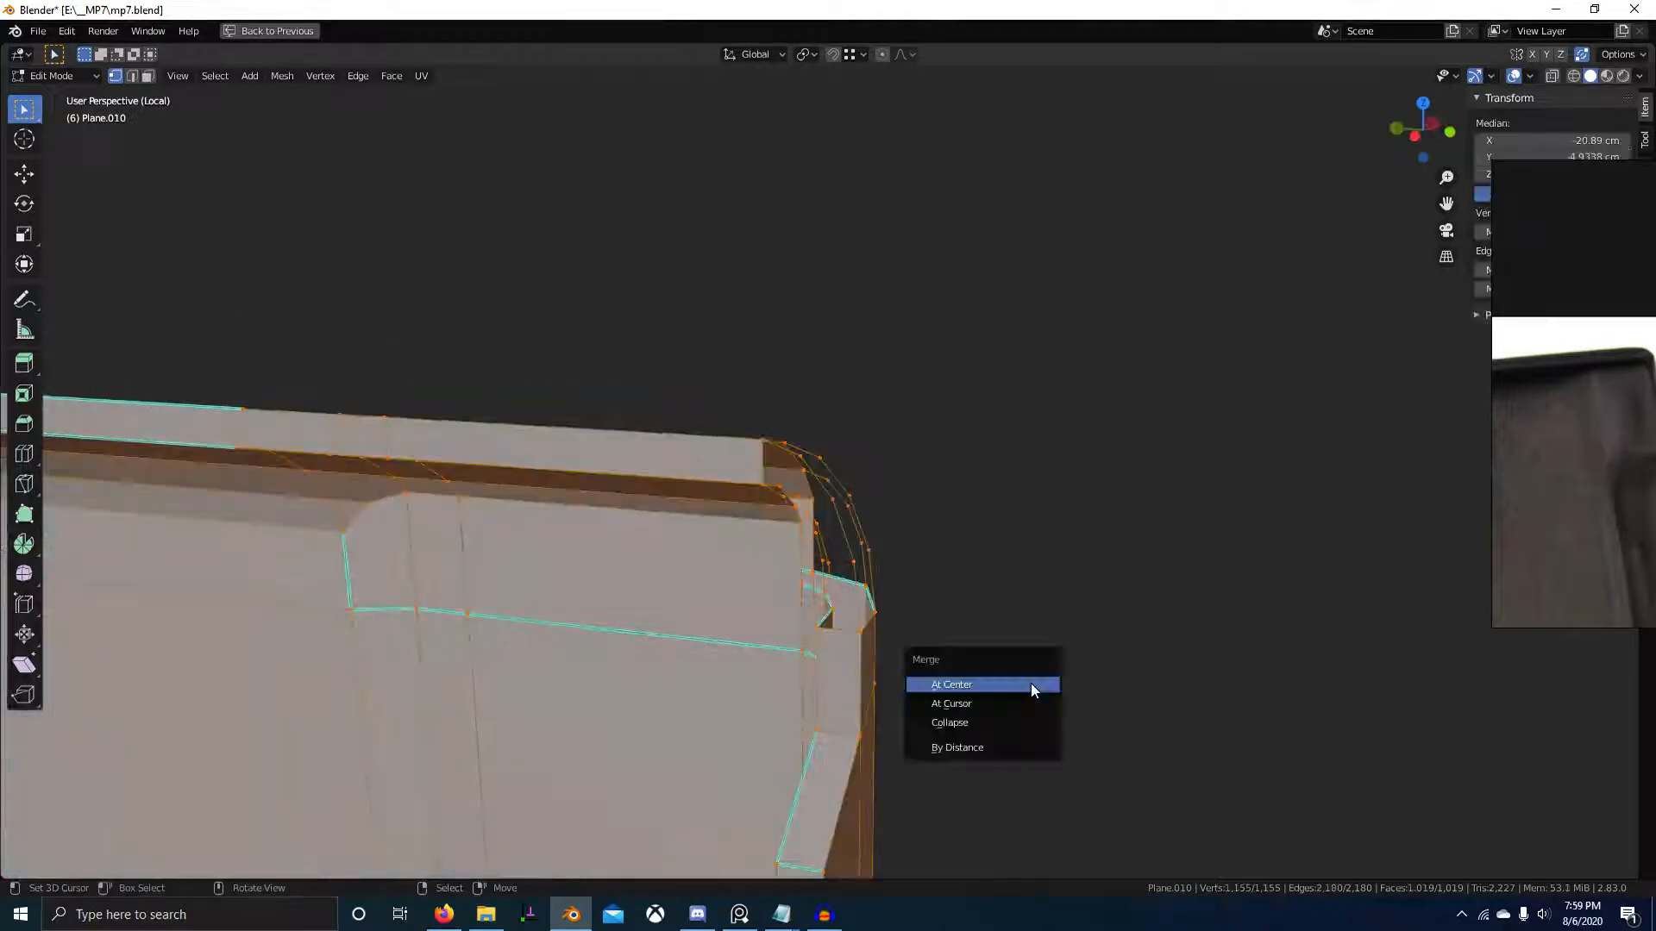
pyautogui.click(990, 747)
# - Fill the rim strip and the outer strips between the bevelled corner arcs with faces, starting from the lip's end edges
pyautogui.scroll(5, 972, 739)
pyautogui.moveTo(972, 739); pyautogui.dragTo(961, 710, button='middle')
pyautogui.press('2')
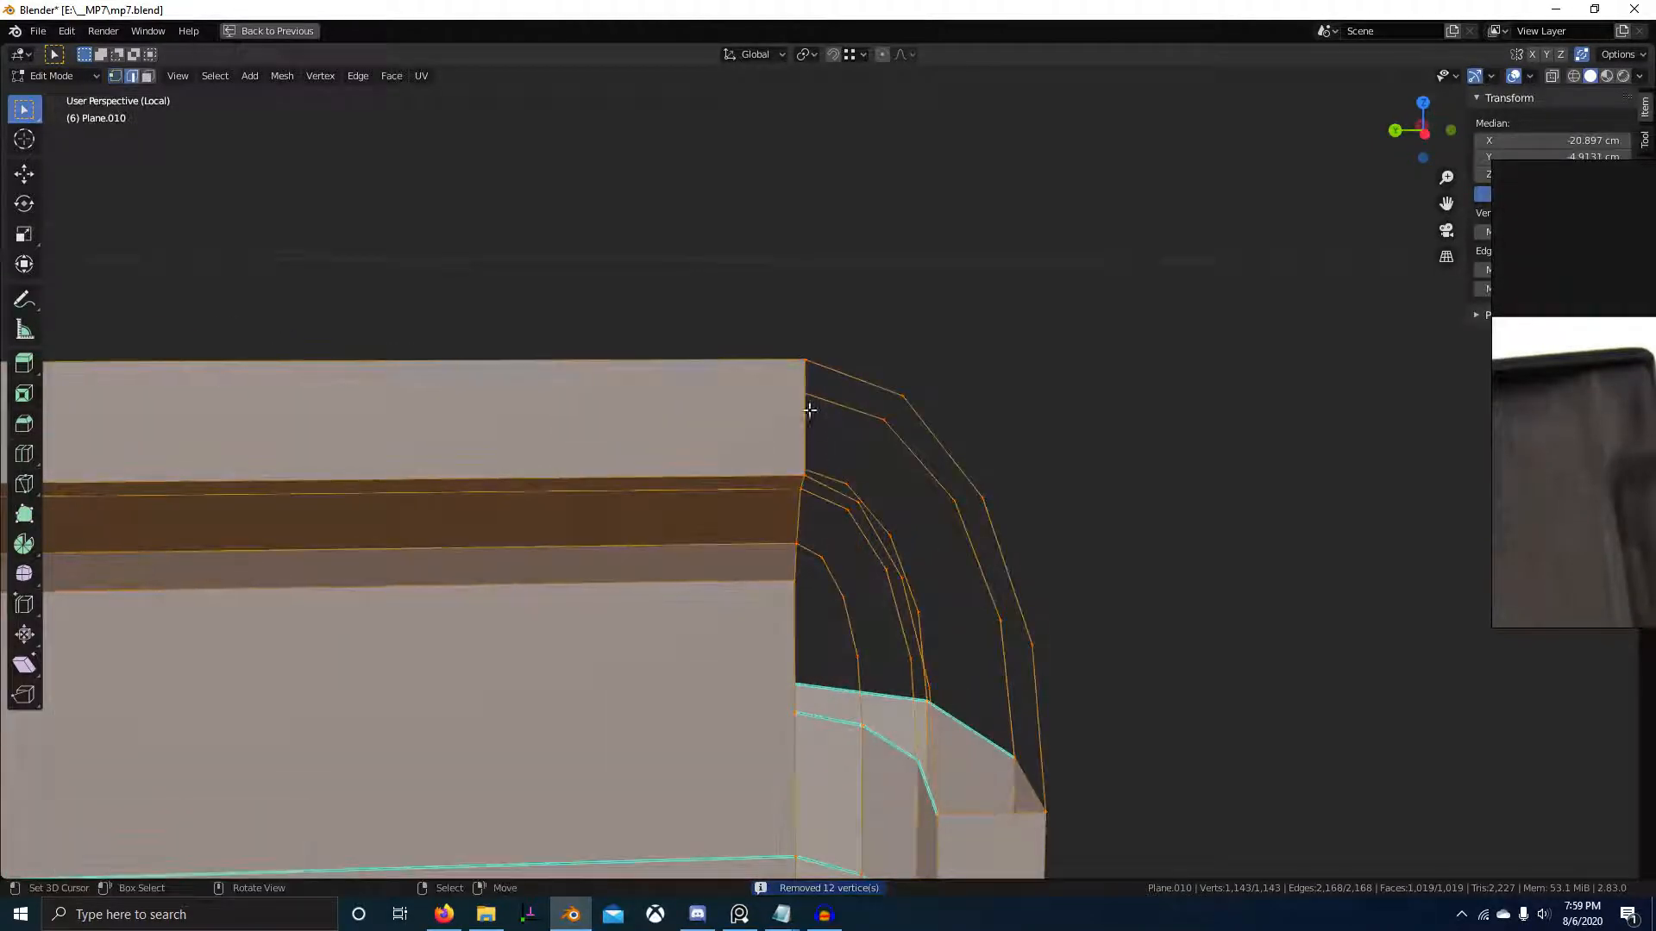
pyautogui.rightClick(809, 417)
pyautogui.press('f')
pyautogui.press('f')
pyautogui.press('f')
pyautogui.moveTo(835, 470); pyautogui.dragTo(739, 633, button='middle')
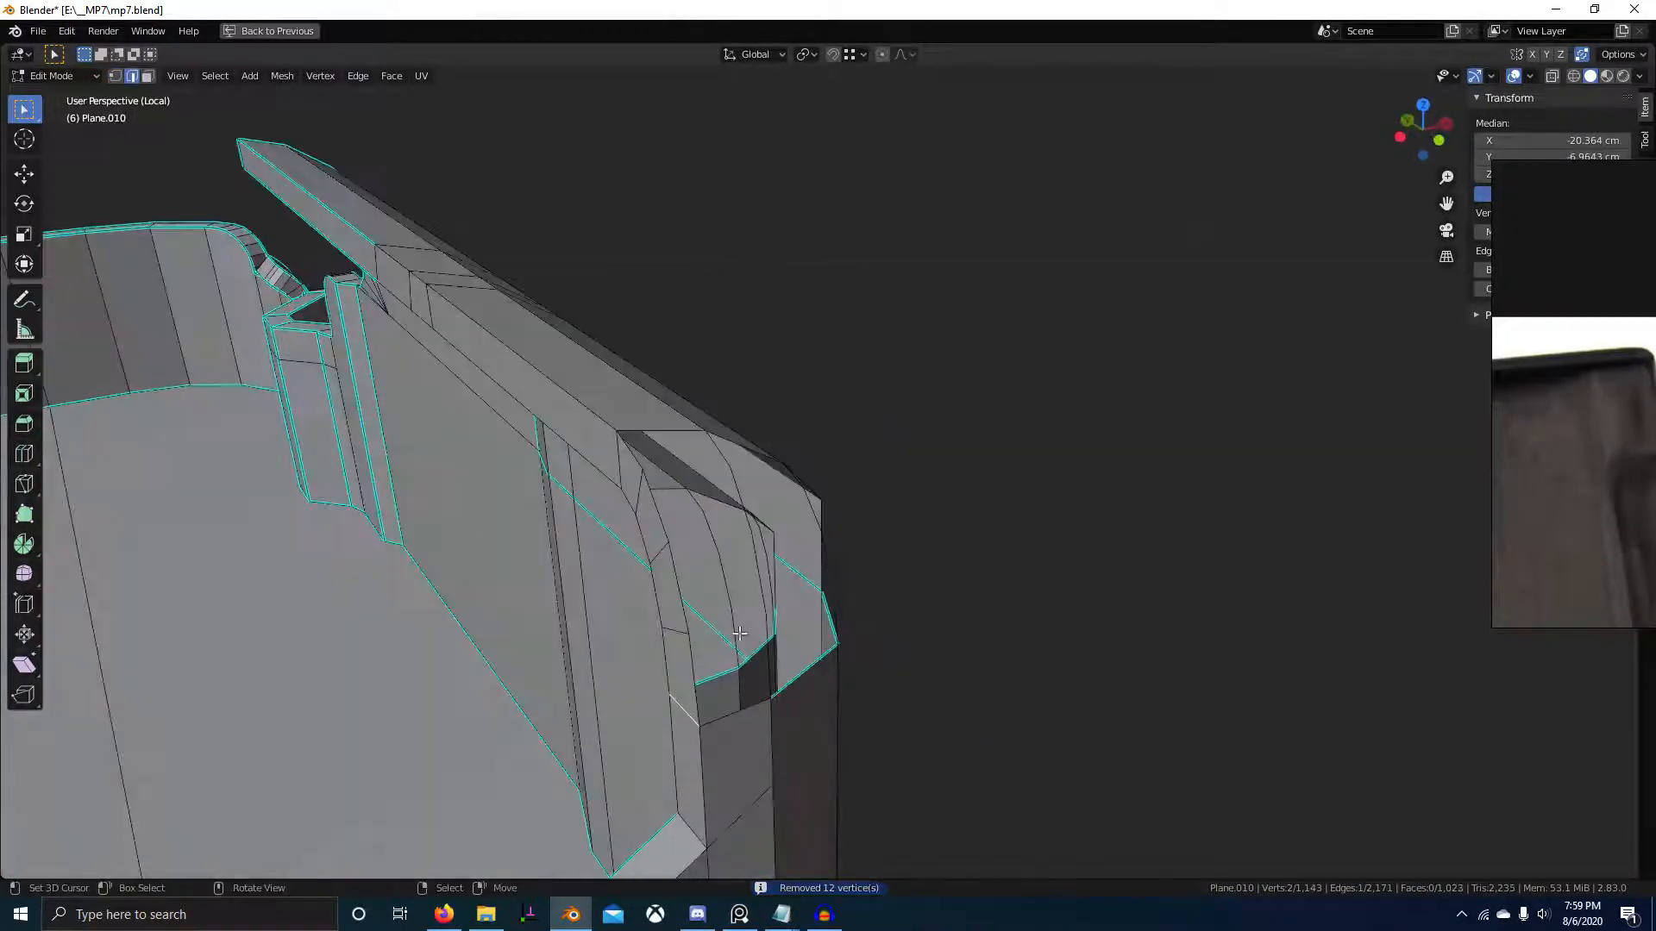
pyautogui.moveTo(856, 678); pyautogui.dragTo(710, 751, button='middle')
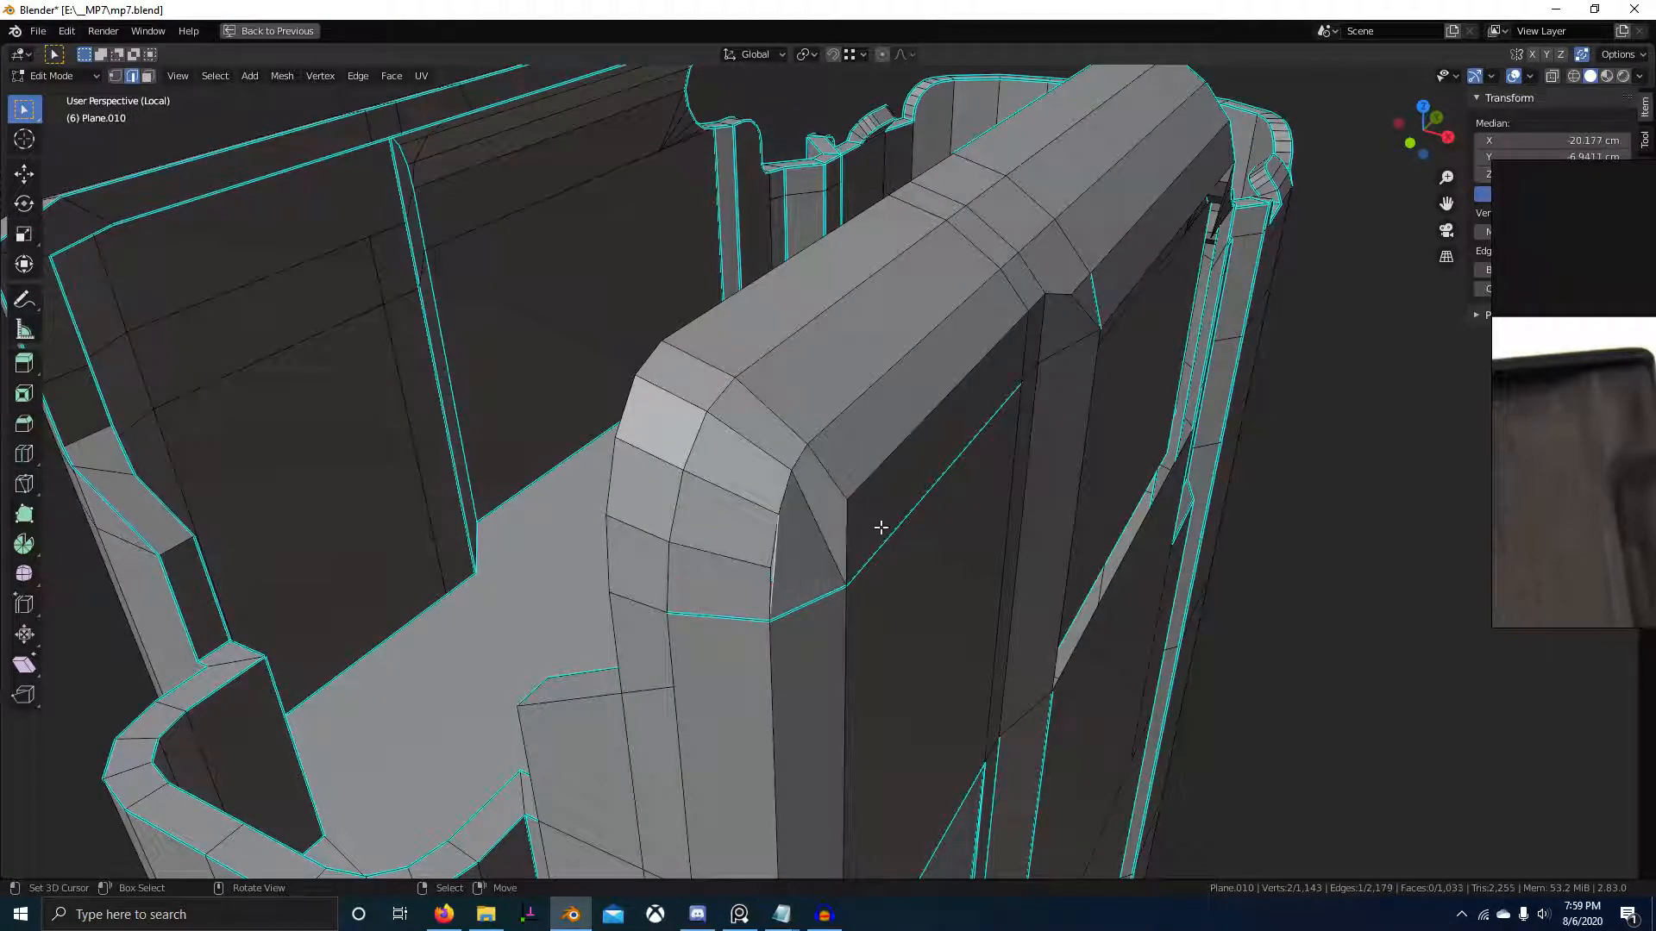
# - Undo the last fills at the outer corner's lower end and refill the gap beside the wall edge
pyautogui.moveTo(870, 527); pyautogui.dragTo(834, 486, button='middle')
pyautogui.hotkey('ctrl', 'z')
pyautogui.hotkey('ctrl', 'z')
pyautogui.moveTo(906, 562); pyautogui.dragTo(841, 636, button='middle')
pyautogui.press('f')
# - Connect the lowest arc vertex of the outer corner to the lip's lower corner vertex on the wall edge
pyautogui.press('1')
pyautogui.rightClick(811, 450)
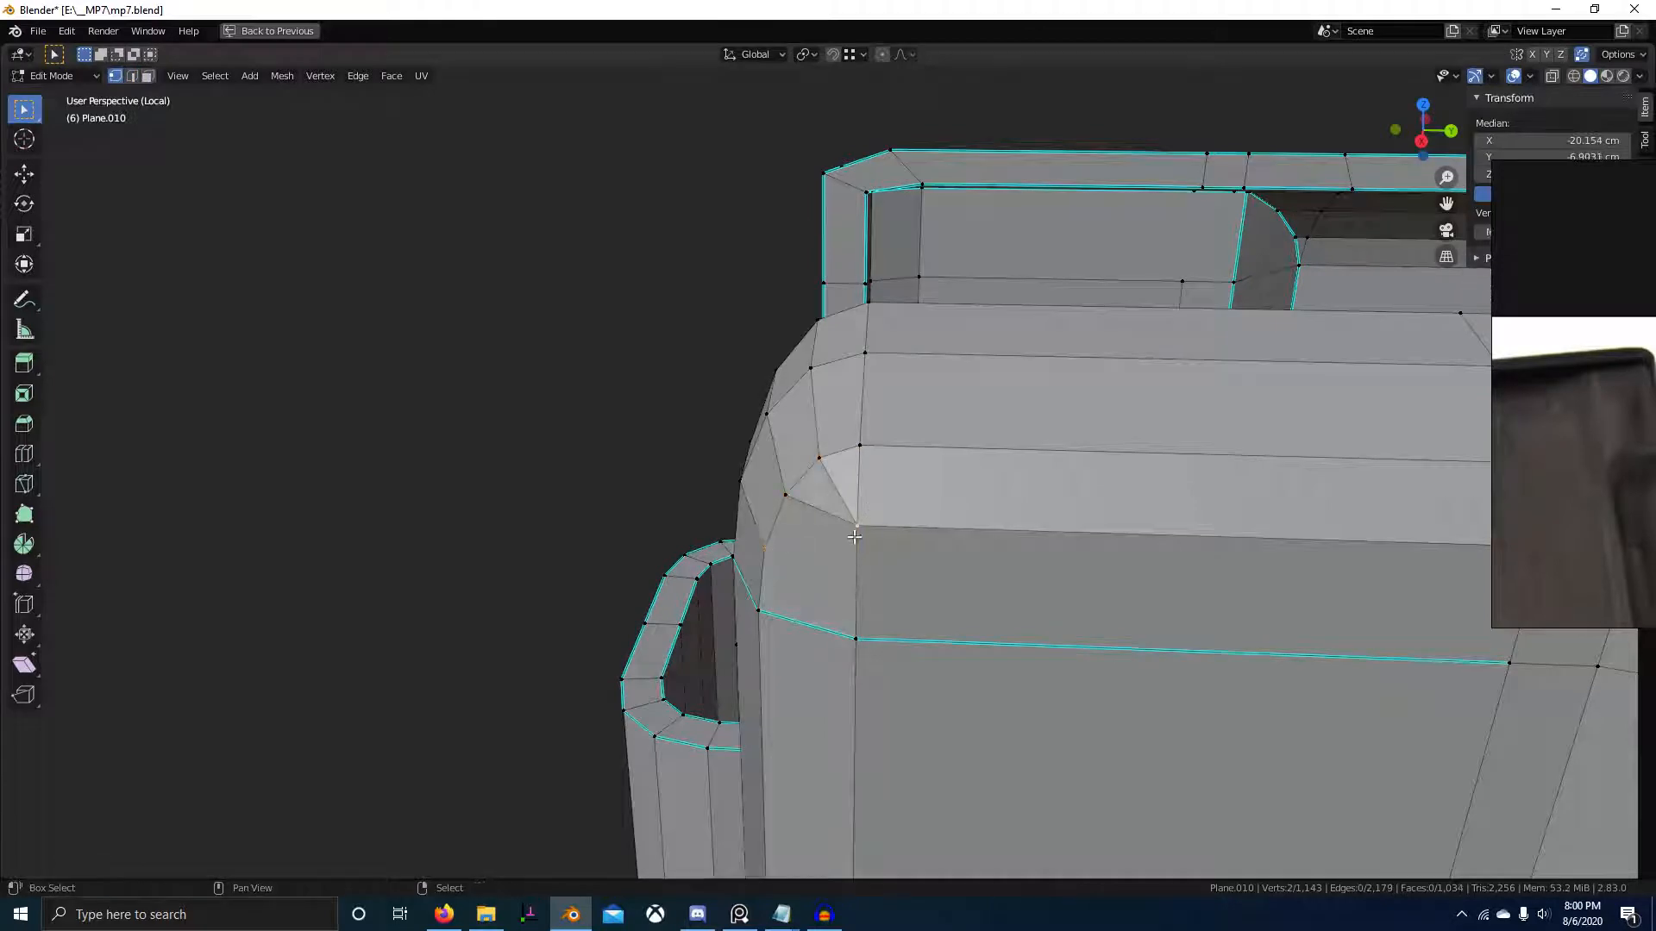
pyautogui.scroll(-3, 832, 632)
pyautogui.moveTo(832, 632); pyautogui.dragTo(849, 595, button='middle')
pyautogui.press('Tab')
pyautogui.press('Tab')
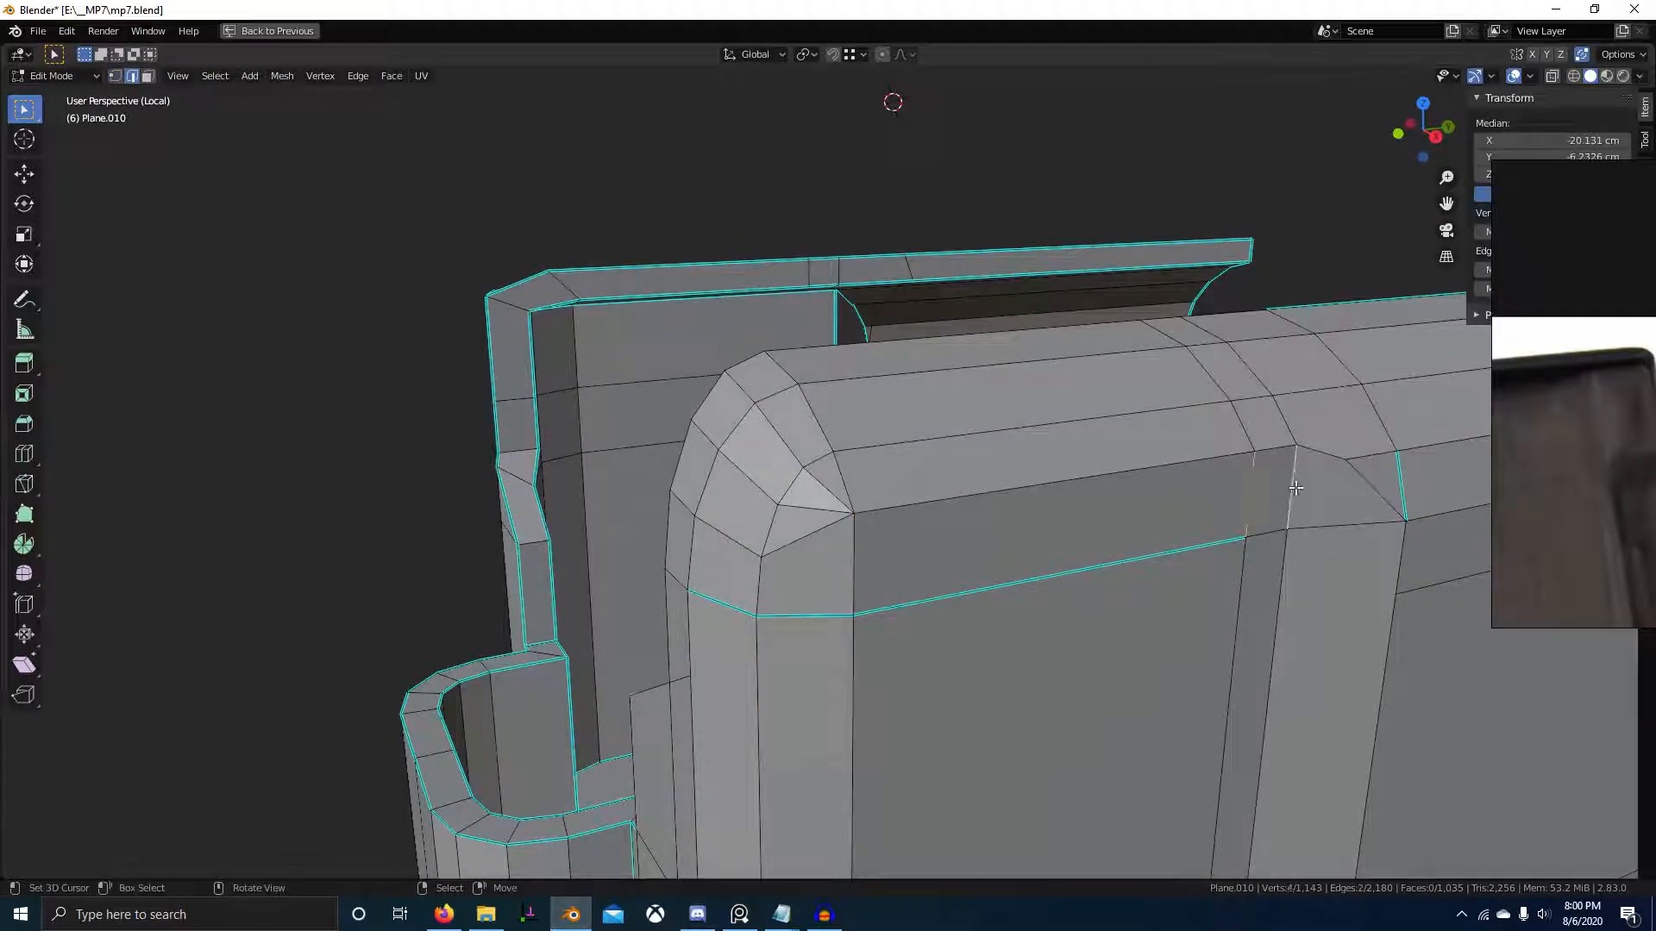
# - Subdivide the vertical edges of the wall band below the lip to add a horizontal edge line across it
pyautogui.press('w')
pyautogui.keyDown('shift'); pyautogui.rightClick(873, 549); pyautogui.keyUp('shift')
pyautogui.press('w')
pyautogui.press('s')
# - Move the new horizontal edge line on the wall band 0.00848 cm along Z to level with the corner's lowest arc vertex
pyautogui.rightClick(926, 559)
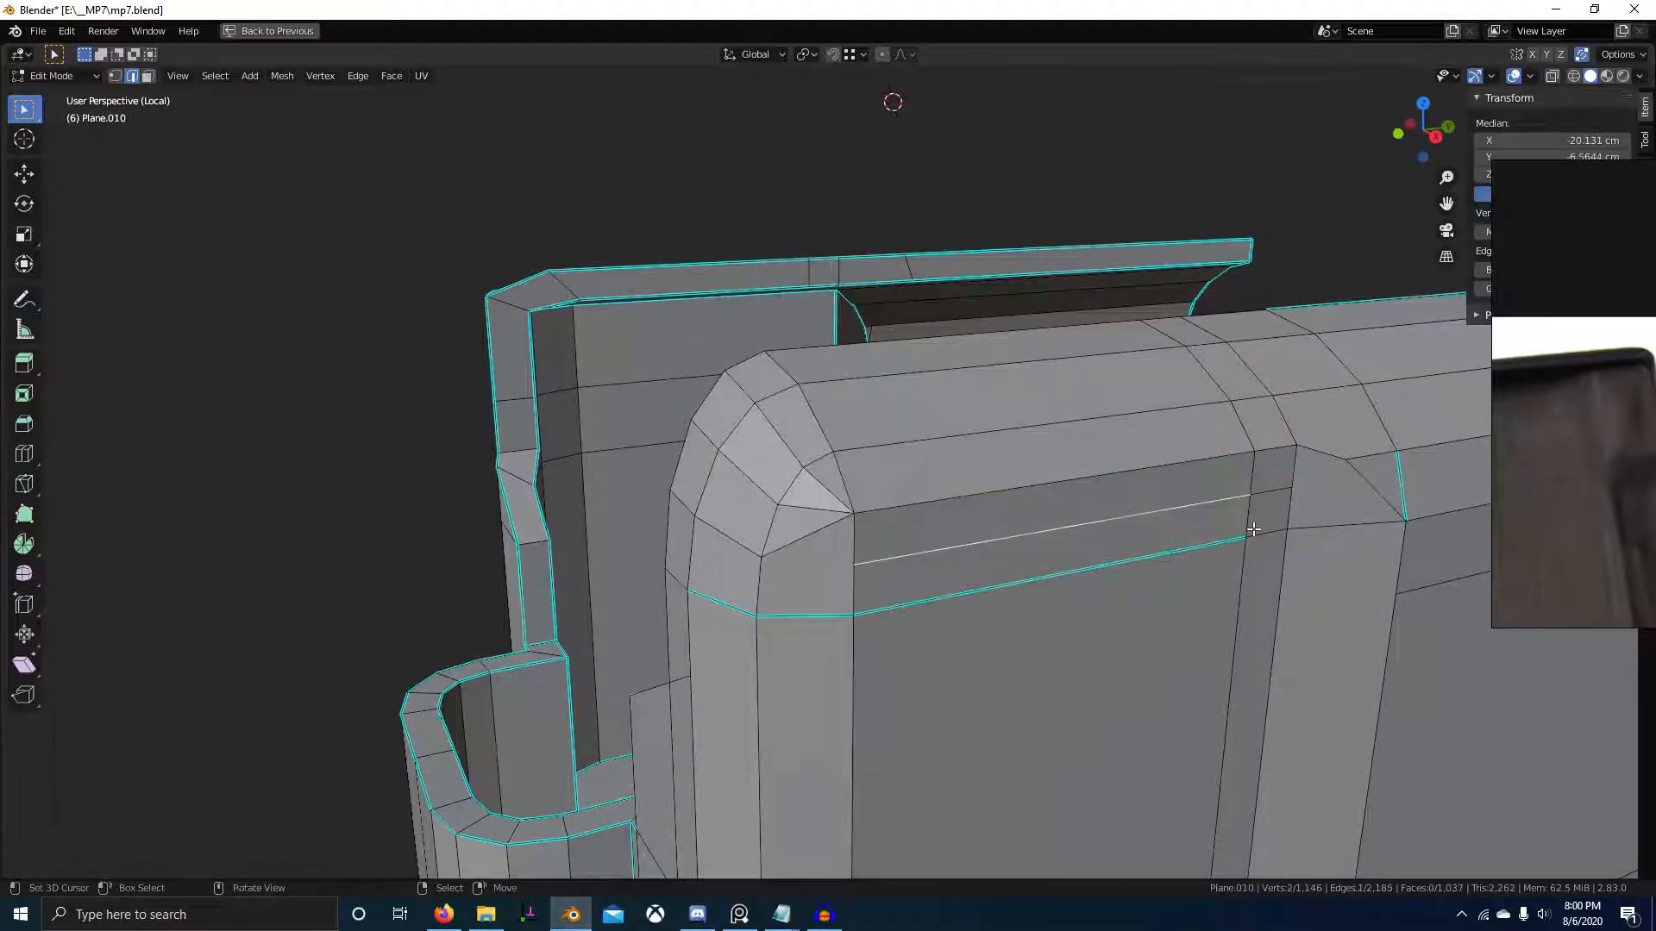
pyautogui.keyDown('ctrl'); pyautogui.rightClick(1265, 501); pyautogui.keyUp('ctrl')
pyautogui.press('g')
pyautogui.press('z')
pyautogui.click(766, 551)
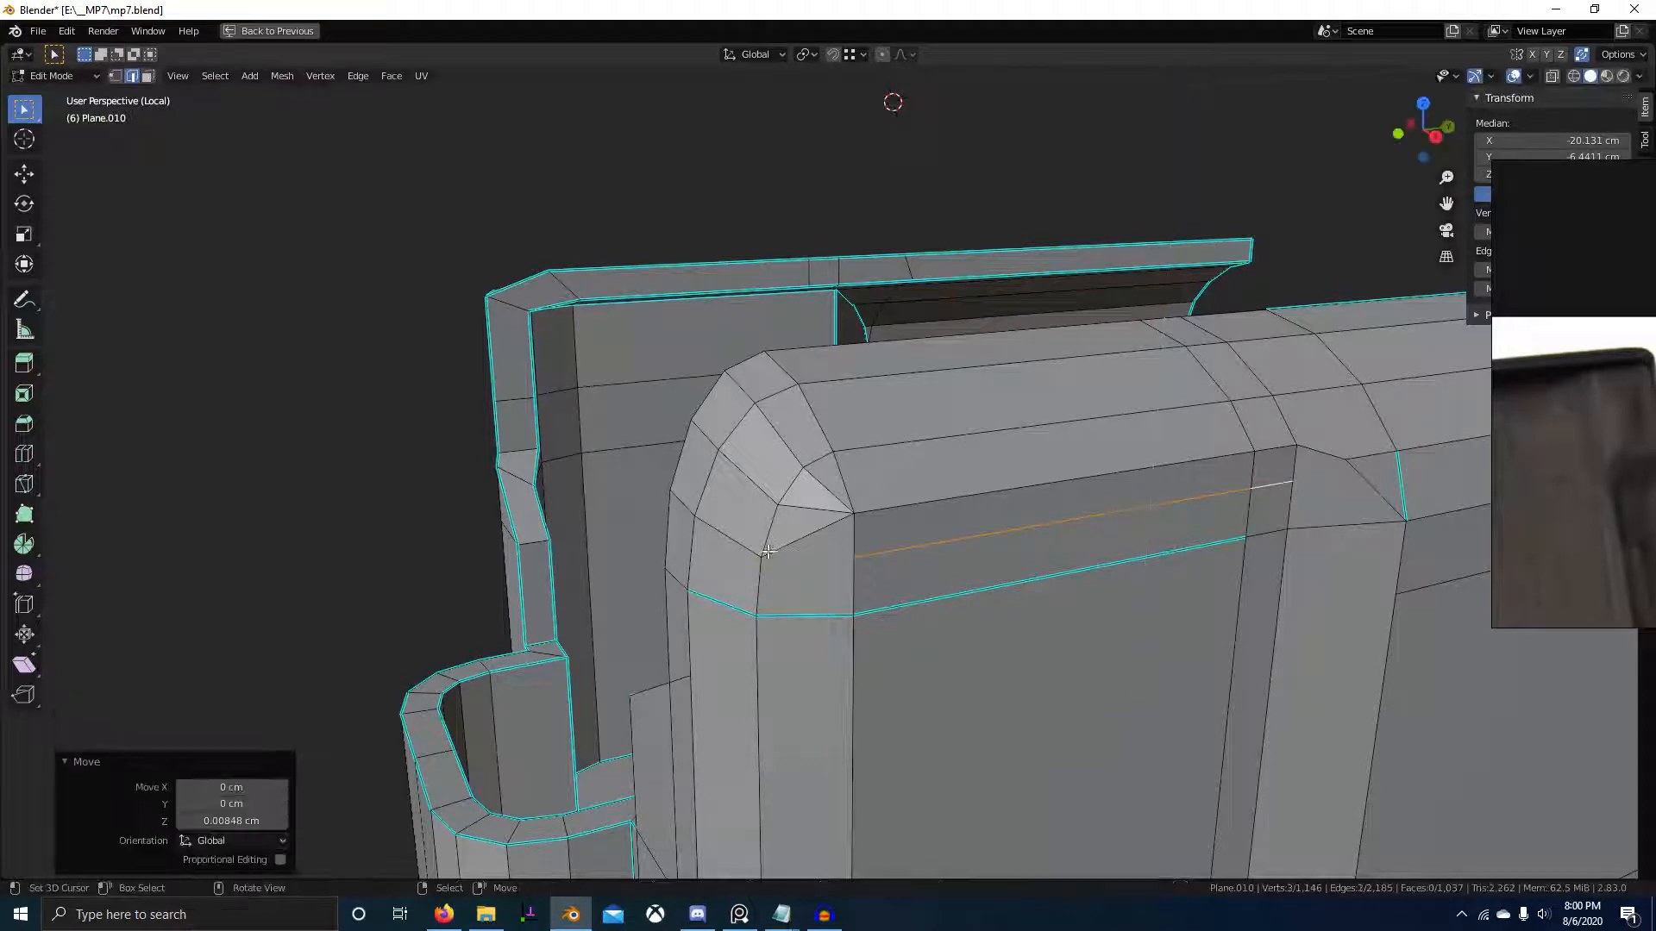
# - Connect the lowest arc vertex to the new edge line and dissolve the two diagonal edges meeting at the lip's lower corner vertex
pyautogui.rightClick(793, 550)
pyautogui.press('1')
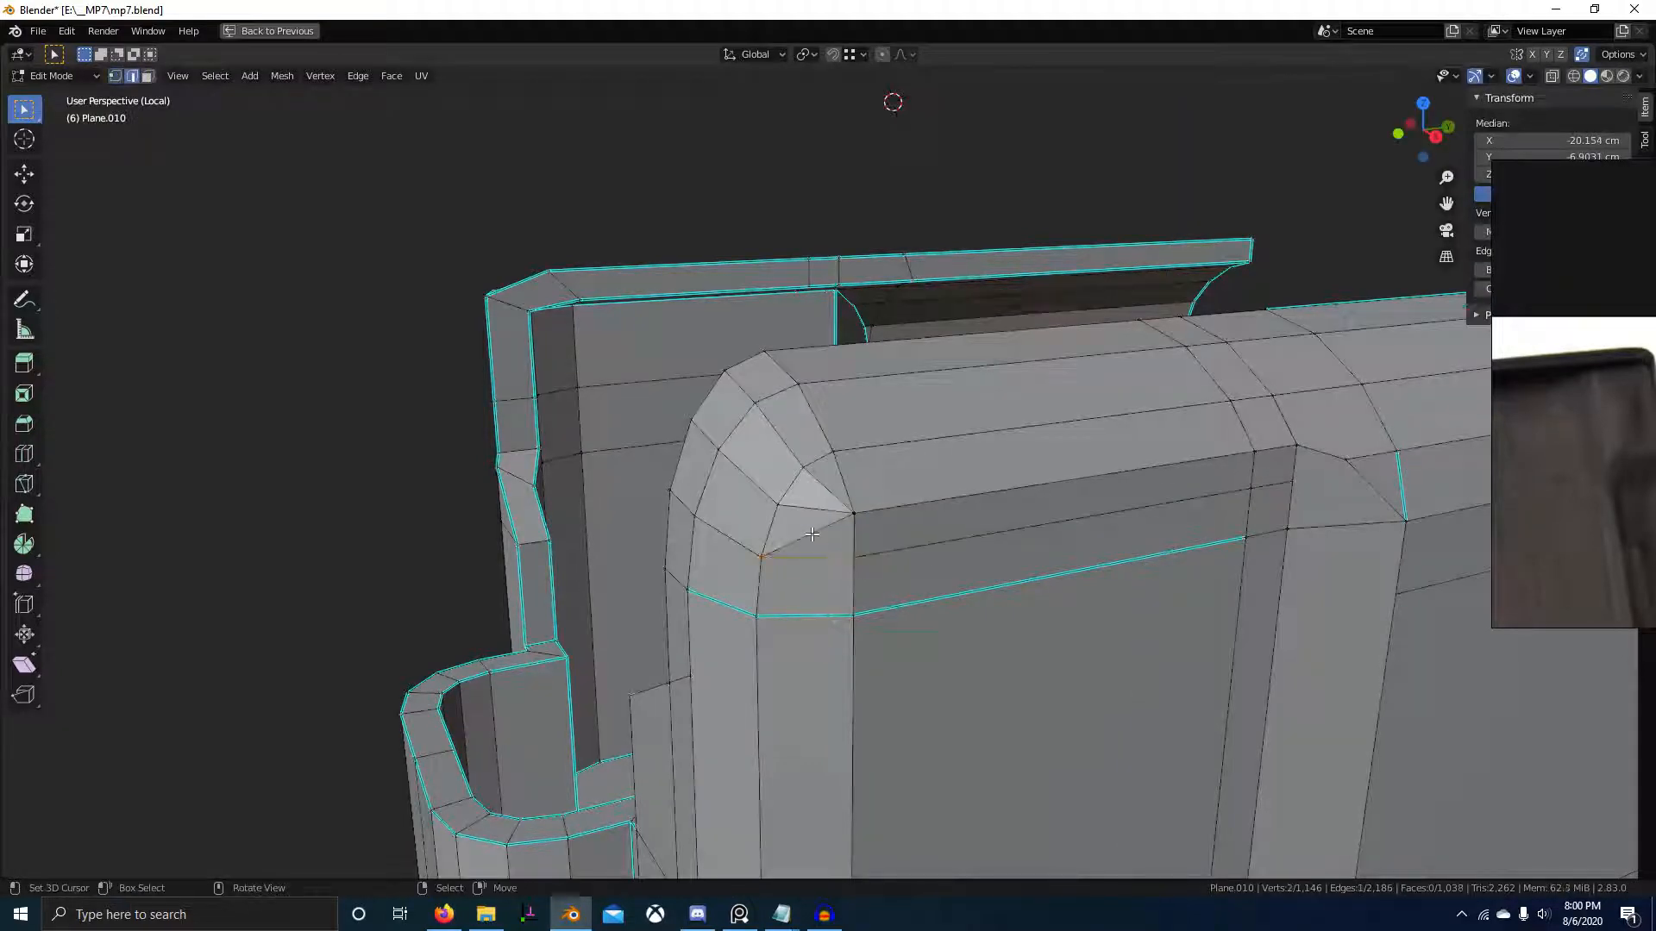
pyautogui.hotkey('ctrl', 'x')
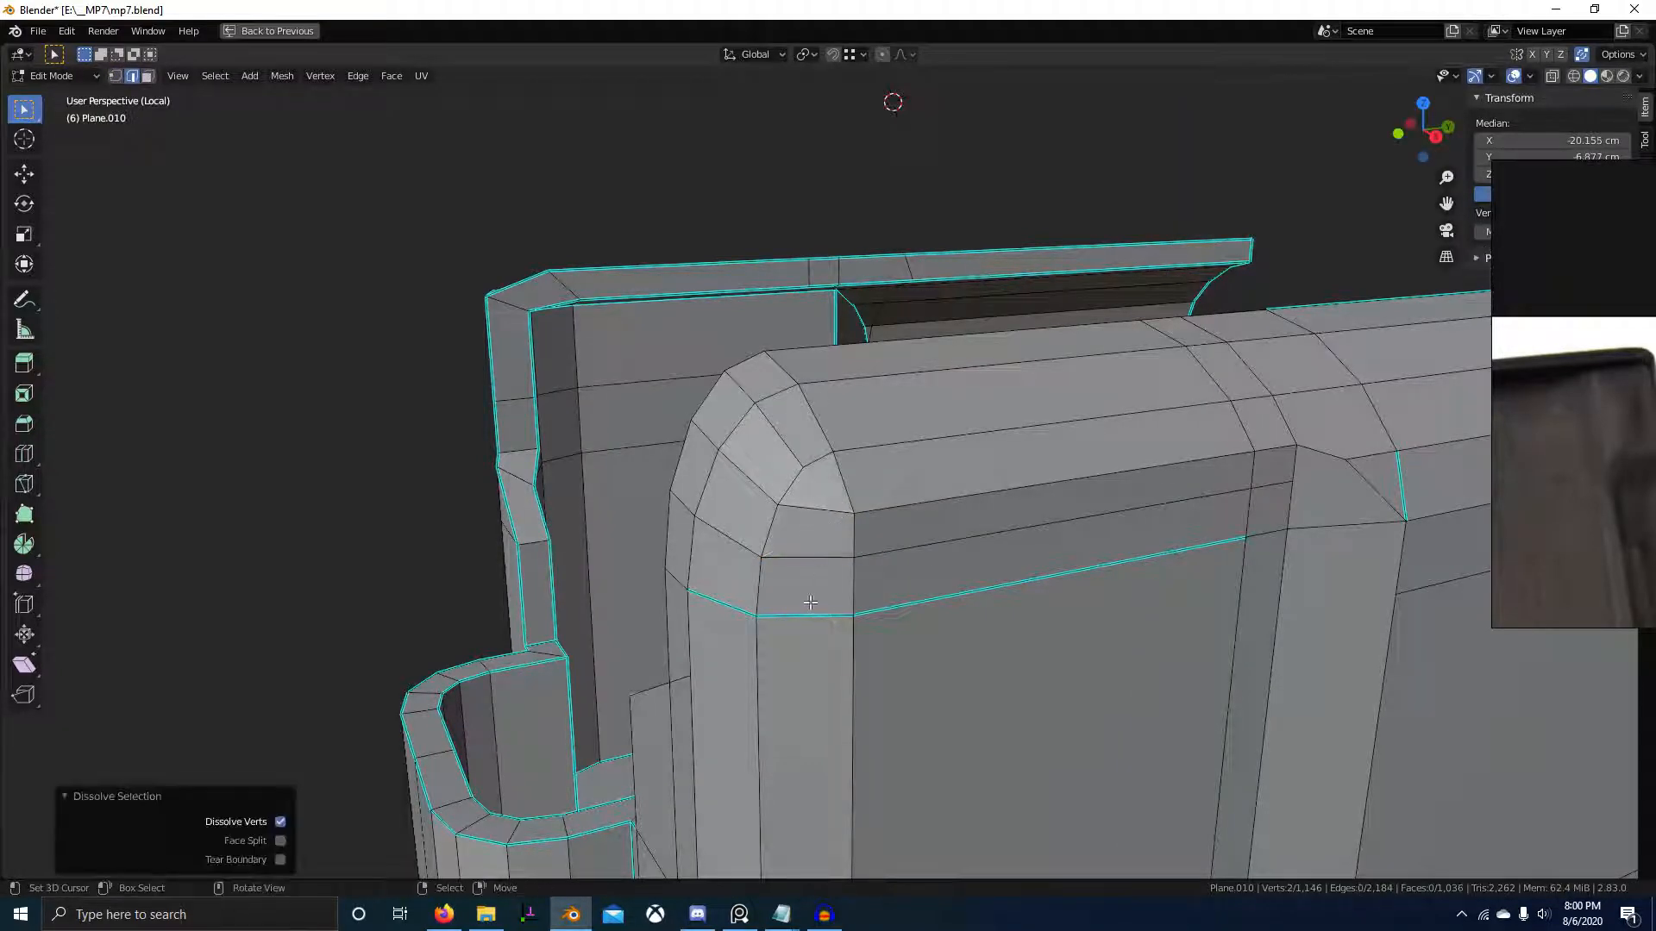
pyautogui.press('Tab')
pyautogui.moveTo(811, 602); pyautogui.dragTo(931, 600, button='middle')
# - Connect the inner corner's arc vertices with edges so clean faces run between the lip, the rounded corner and the wall
pyautogui.press('Tab')
pyautogui.scroll(3, 931, 600)
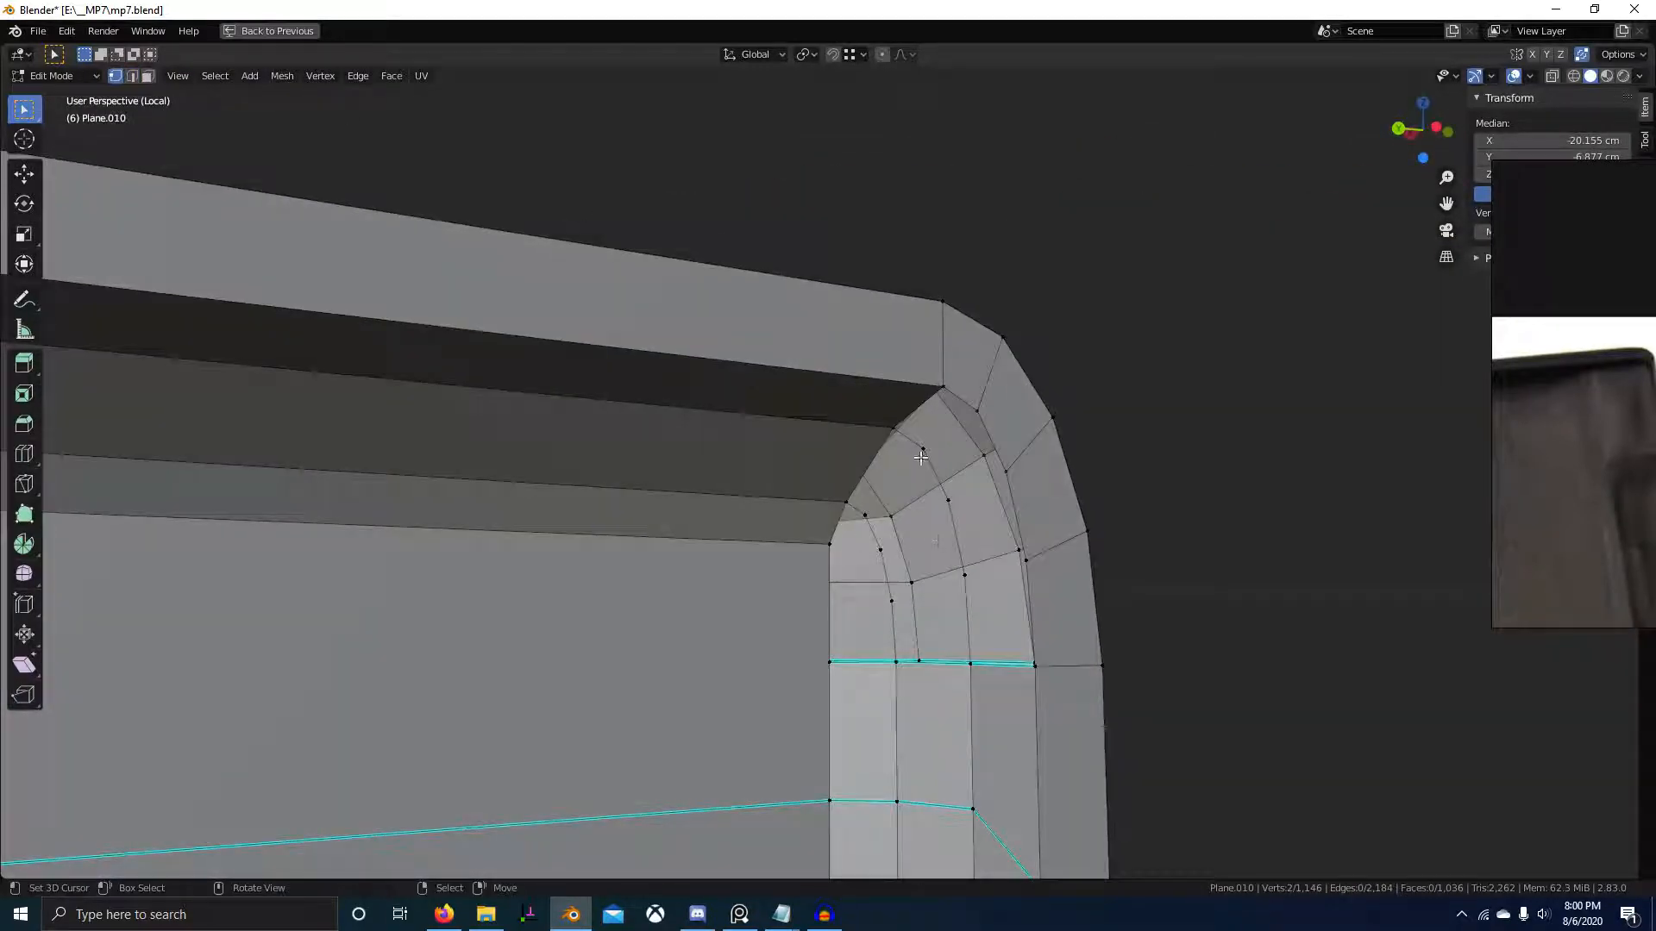
pyautogui.press('j')
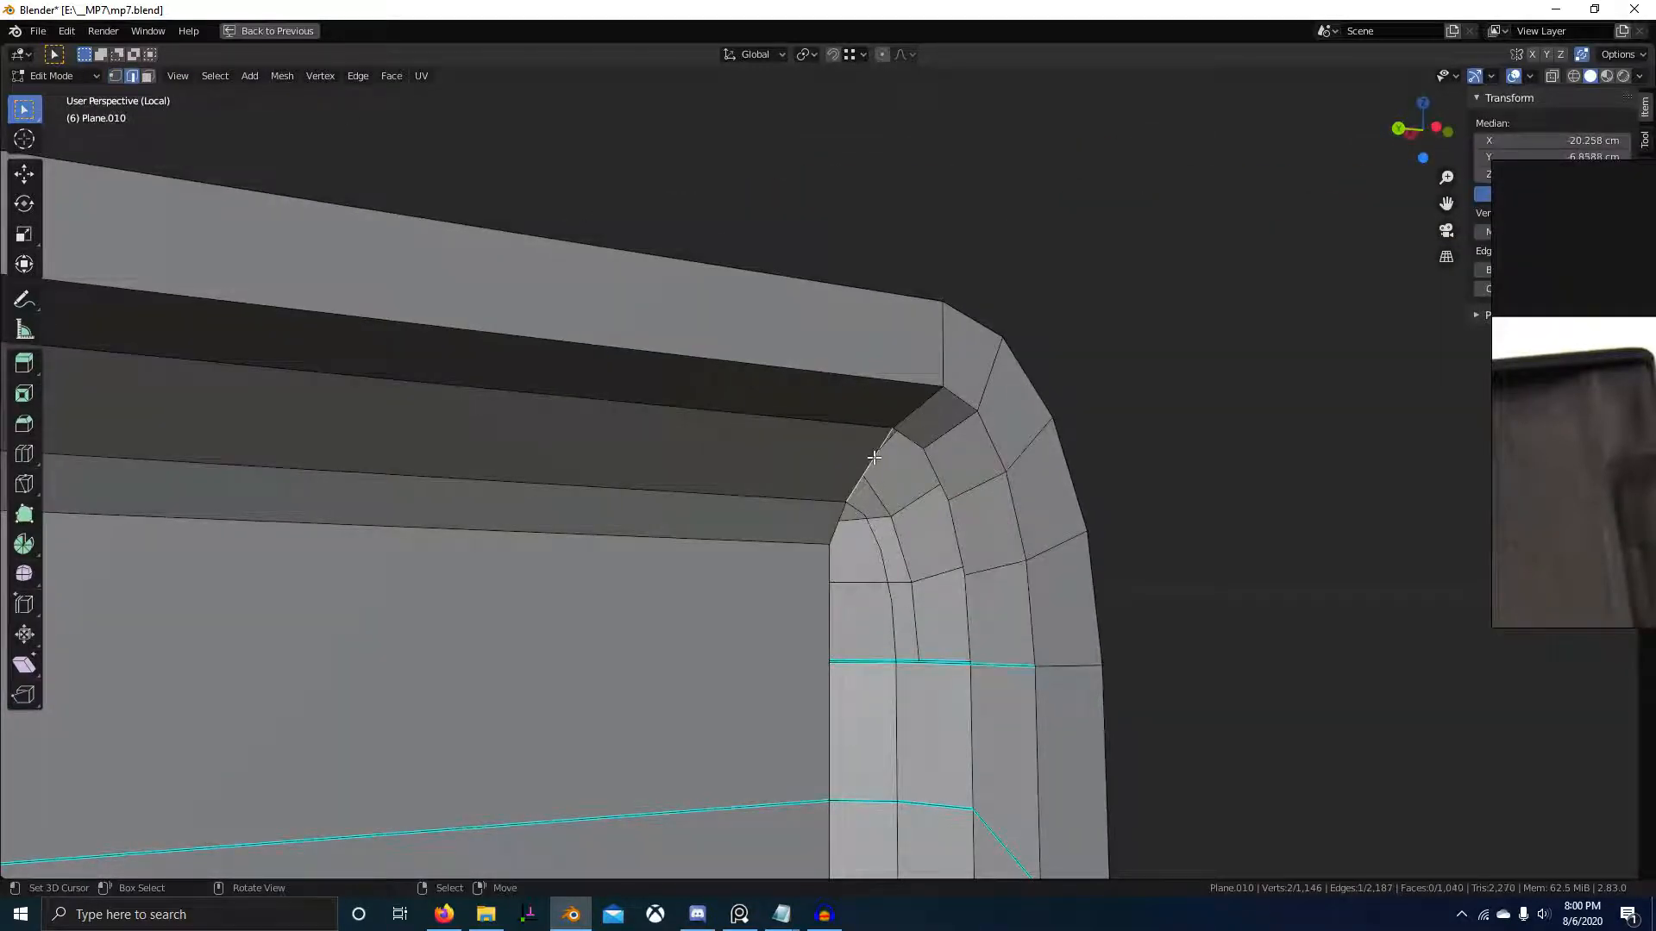
pyautogui.press('j')
pyautogui.moveTo(874, 457); pyautogui.dragTo(932, 445, button='middle')
pyautogui.moveTo(999, 590); pyautogui.dragTo(896, 595, button='middle')
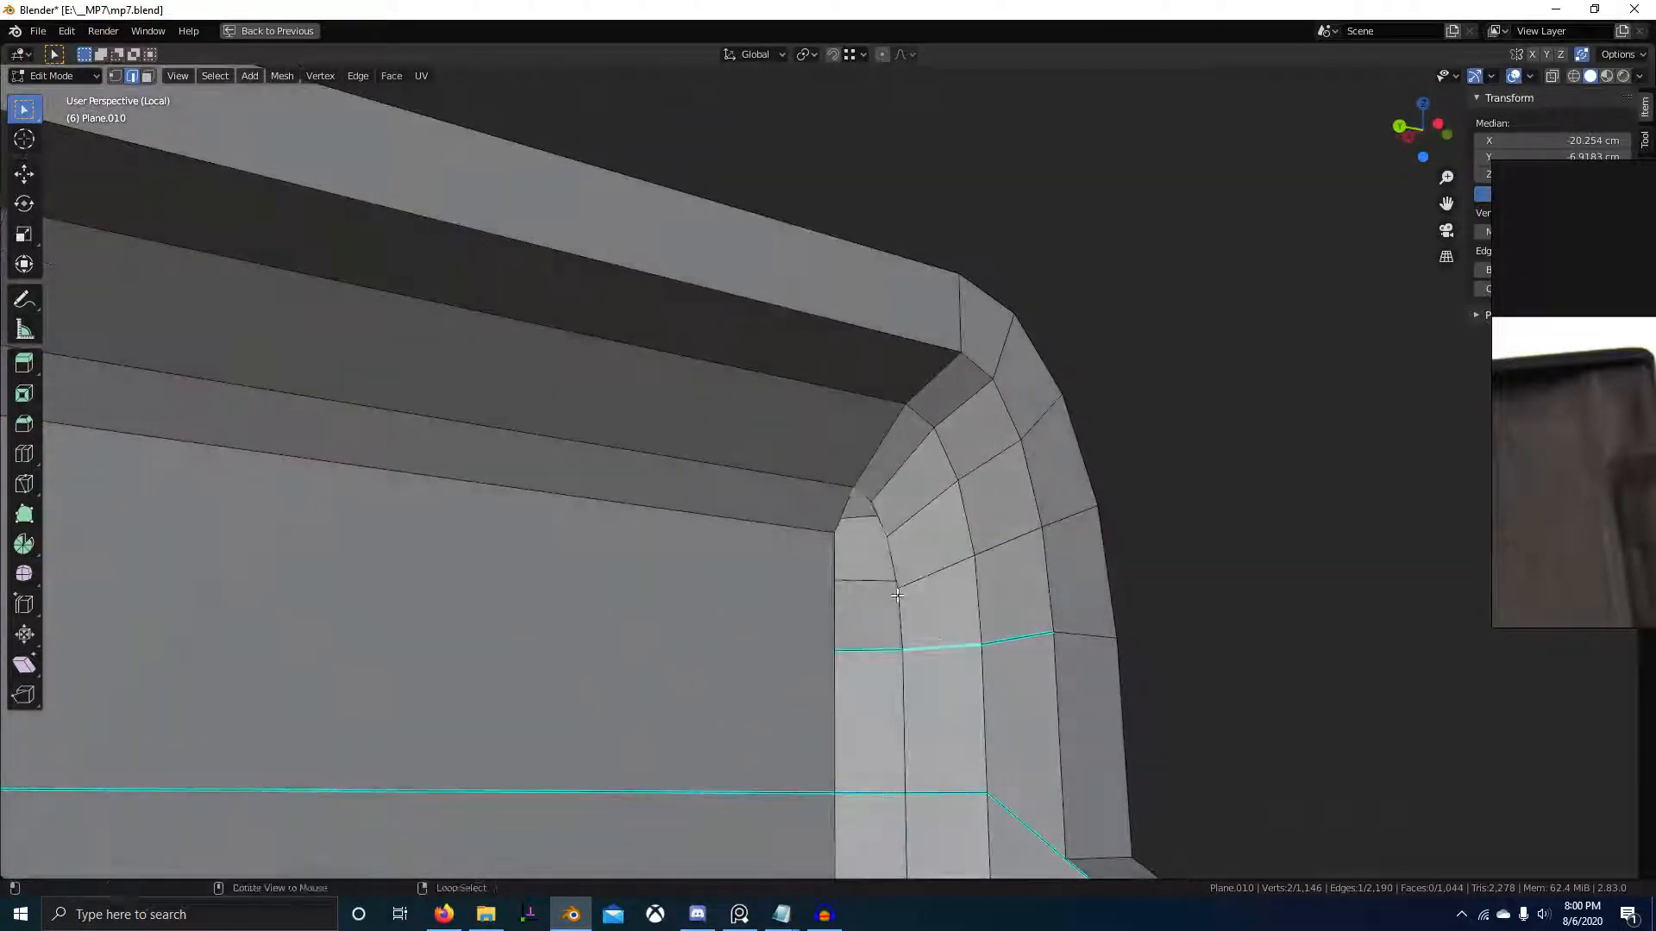
pyautogui.scroll(-4, 876, 672)
pyautogui.scroll(6, 848, 627)
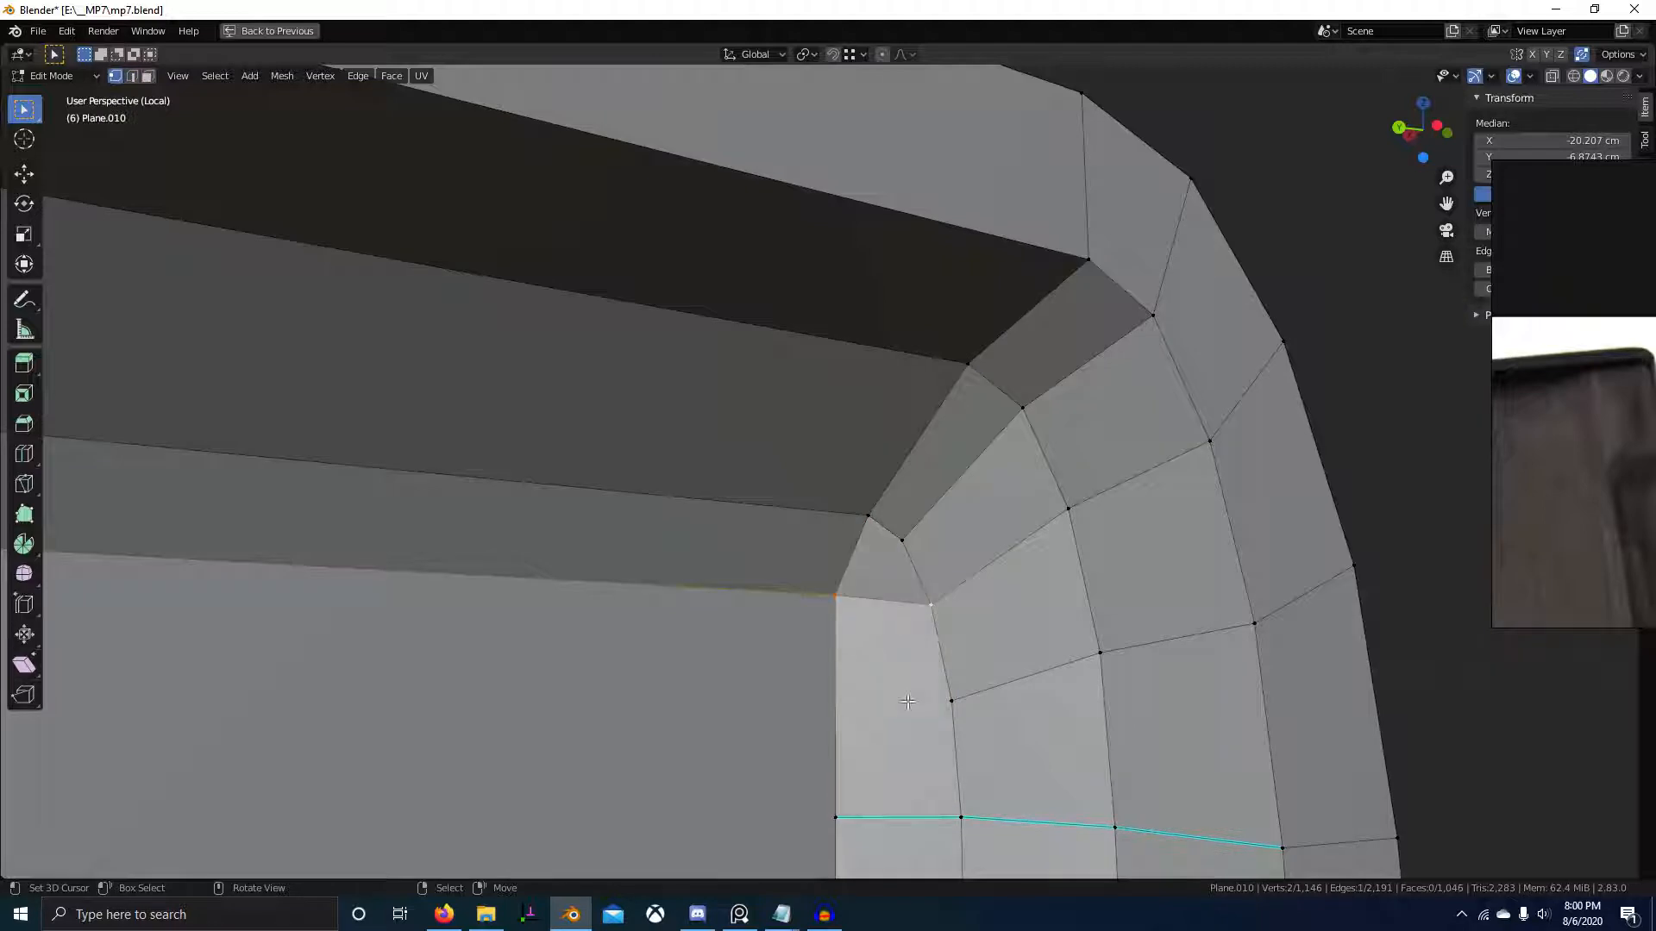
# - Subdivide the three vertical edges of the inner wall below the lip to add a horizontal edge line
pyautogui.scroll(-3, 908, 702)
pyautogui.moveTo(908, 702); pyautogui.dragTo(1001, 687, button='middle')
pyautogui.scroll(-2, 820, 715)
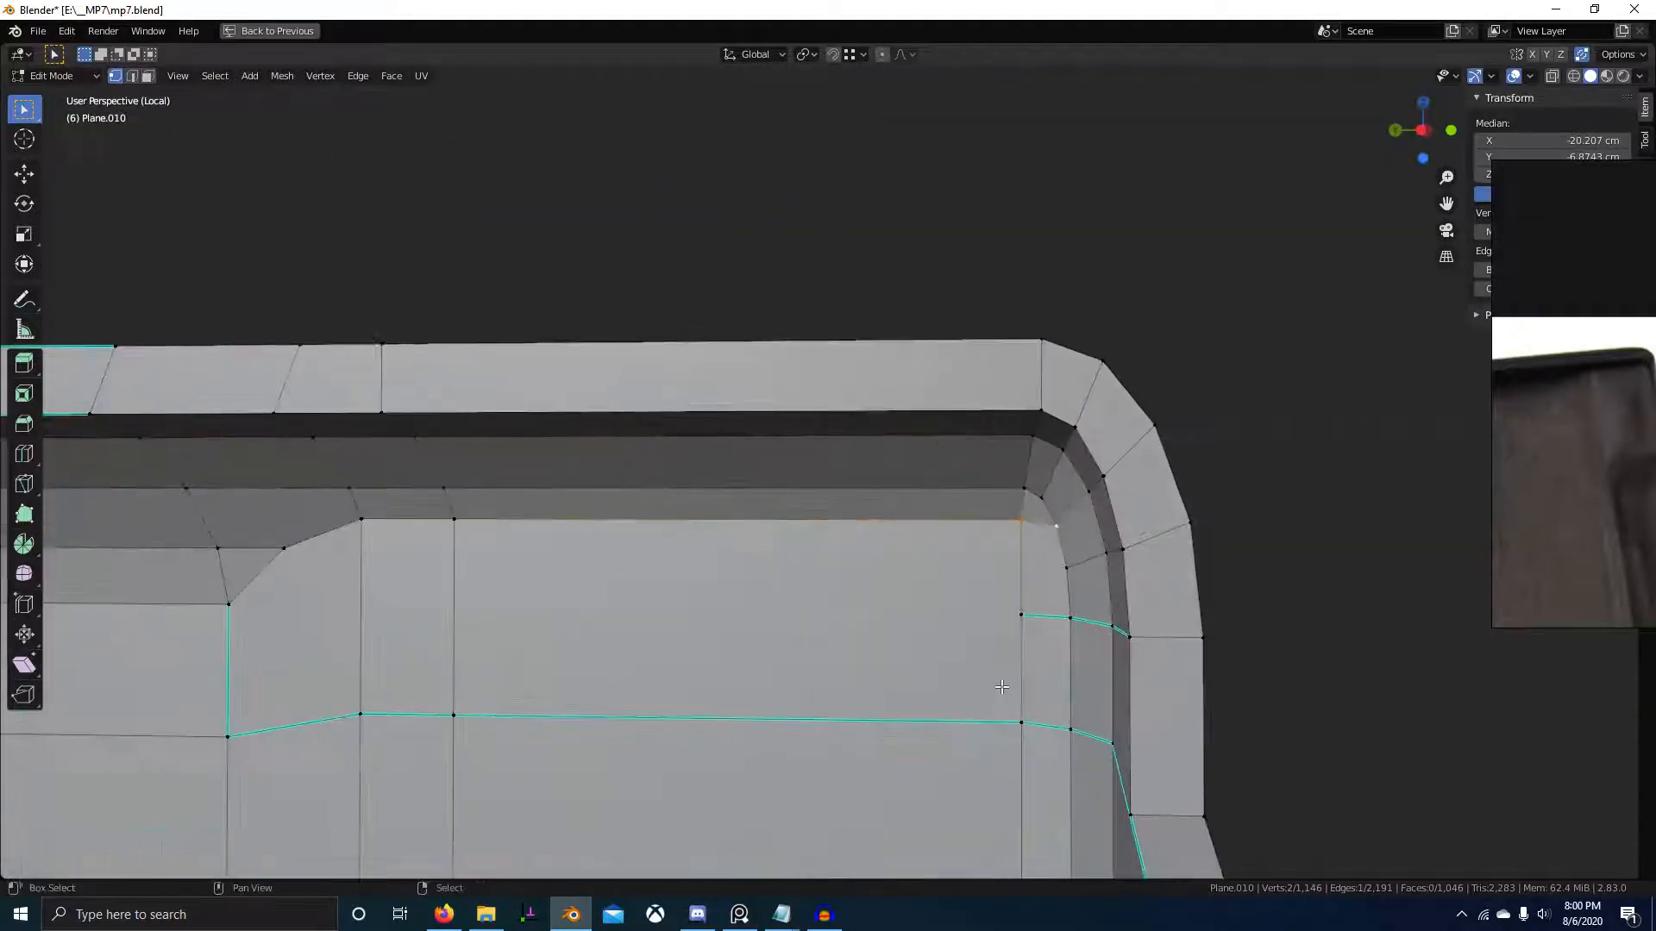
pyautogui.keyDown('shift'); pyautogui.rightClick(1016, 602); pyautogui.keyUp('shift')
pyautogui.press('w')
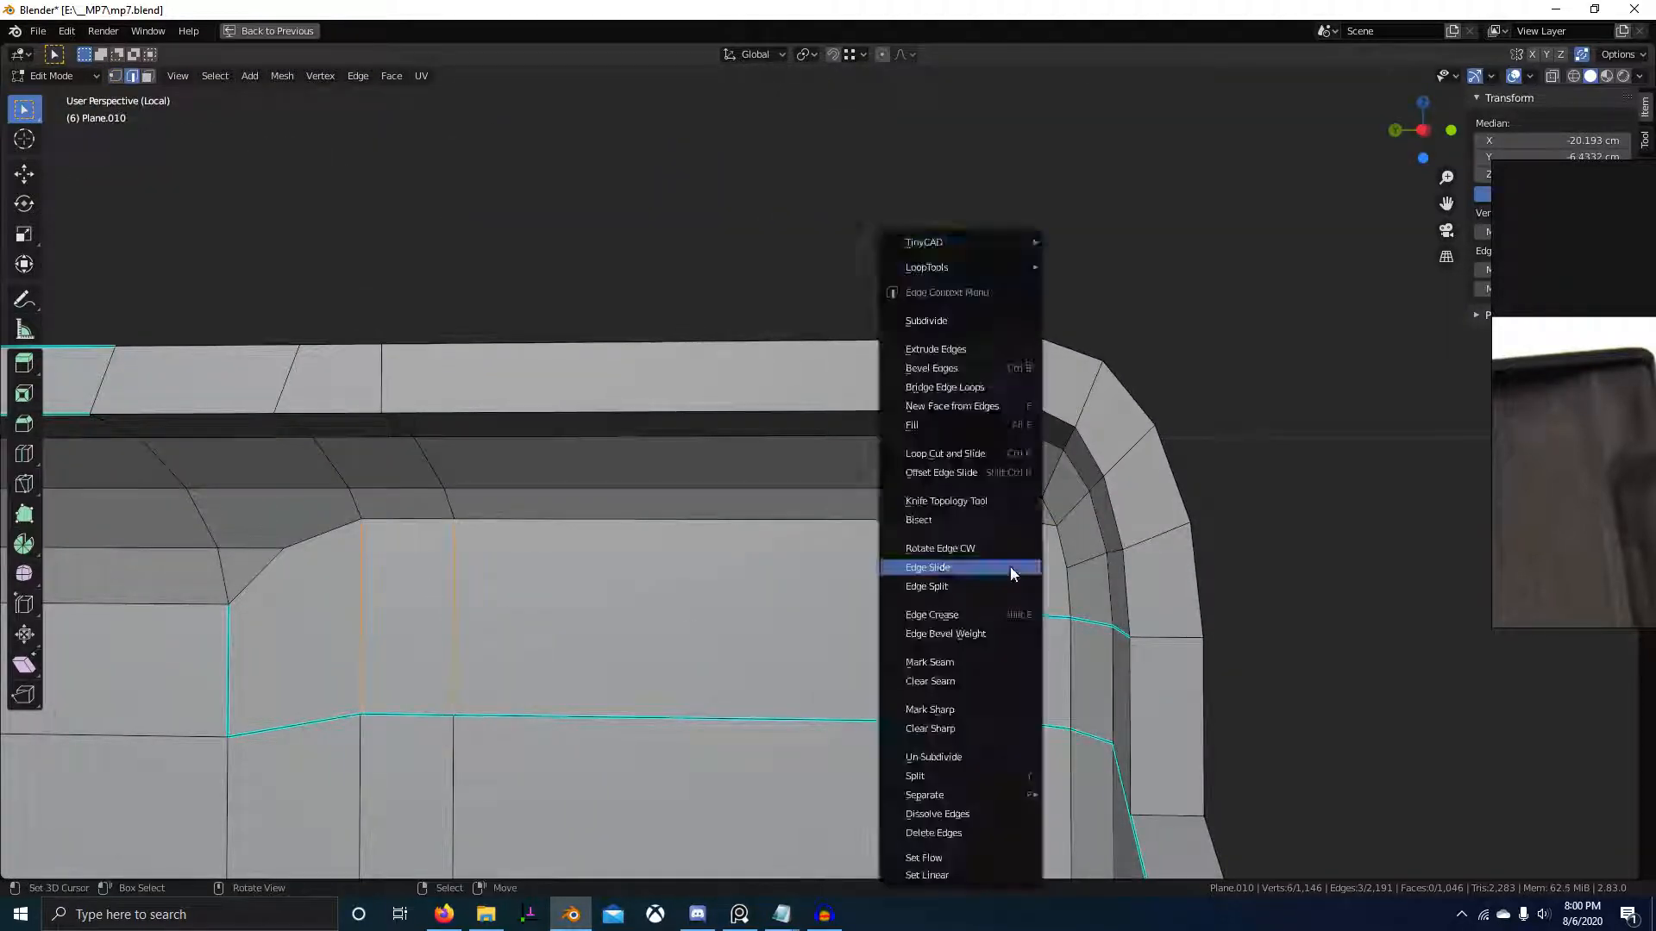
pyautogui.press('s')
pyautogui.scroll(1, 1001, 672)
pyautogui.moveTo(1001, 673); pyautogui.dragTo(1050, 650, button='middle')
pyautogui.press('1')
pyautogui.hotkey('alt', 'a')
pyautogui.moveTo(993, 586); pyautogui.dragTo(977, 657, button='middle')
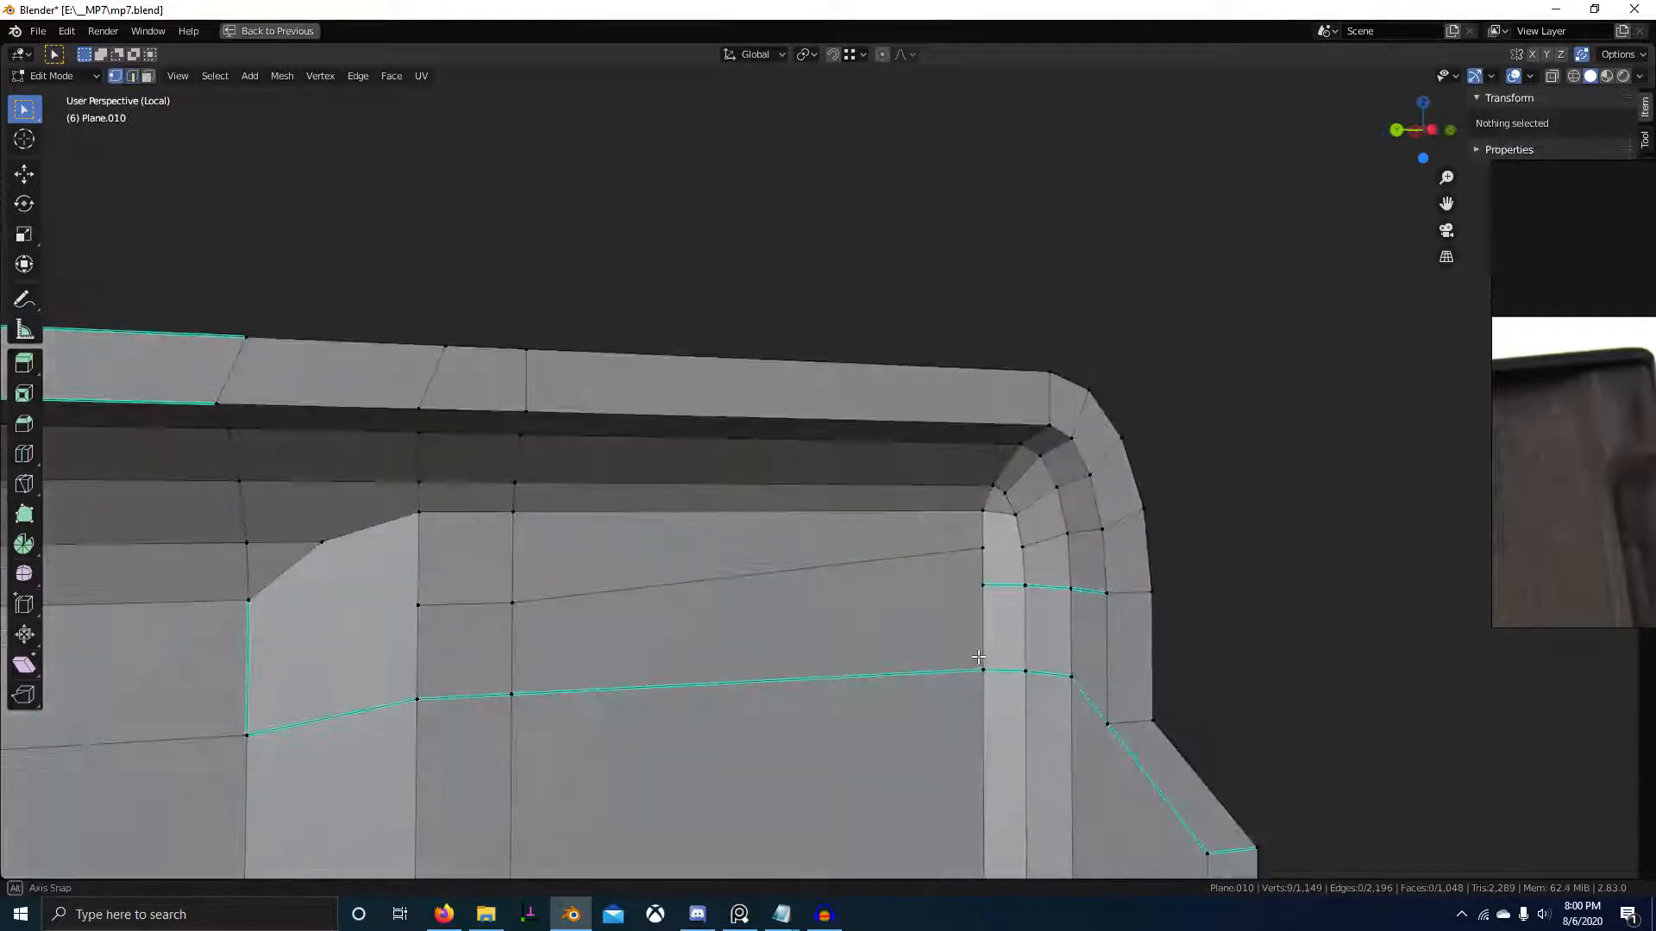
# - Flatten the new inner edge line with a scale of 0 along Z and move it along Z to level with the corner's arc vertex
pyautogui.press('2')
pyautogui.click(541, 601)
pyautogui.press('z')
pyautogui.press('0')
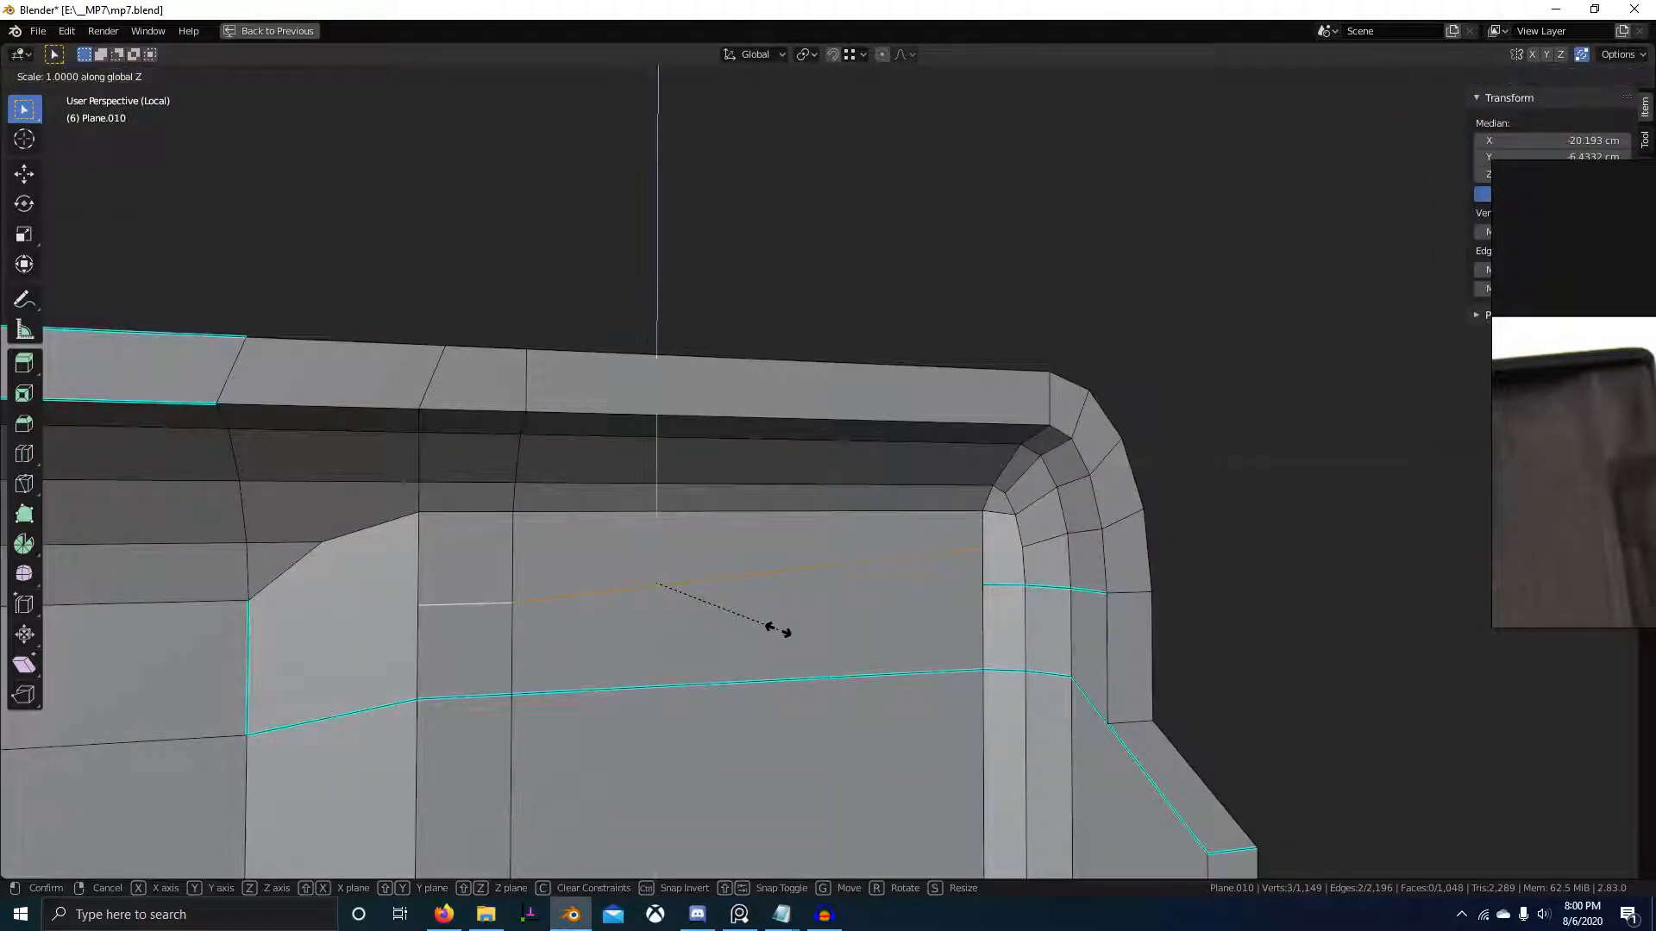
pyautogui.click(777, 631)
pyautogui.scroll(2, 785, 629)
pyautogui.keyDown('shift'); pyautogui.moveTo(1099, 606); pyautogui.dragTo(1004, 604, button='middle'); pyautogui.keyUp('shift')
pyautogui.press('g')
pyautogui.press('z')
pyautogui.click(966, 584)
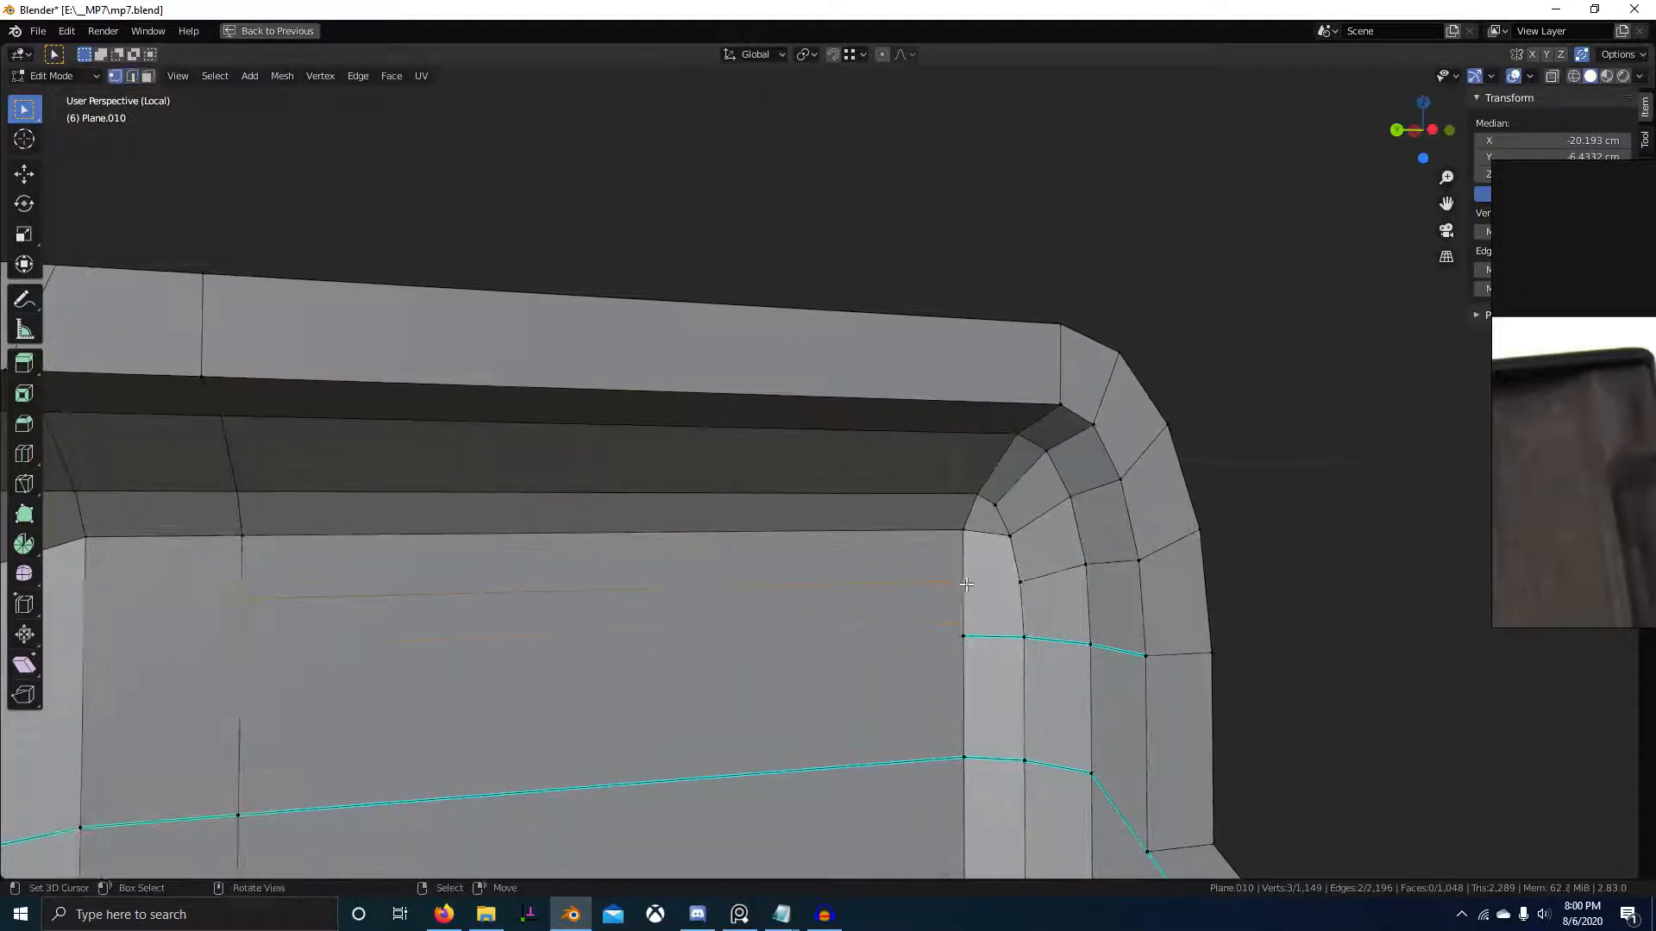
# - Recalculate the normals of the whole mesh to face outside
pyautogui.press('Tab')
pyautogui.moveTo(1052, 642); pyautogui.dragTo(701, 644, button='middle')
pyautogui.press('Tab')
pyautogui.press('a')
pyautogui.hotkey('shift', 'n')
pyautogui.scroll(-5, 715, 647)
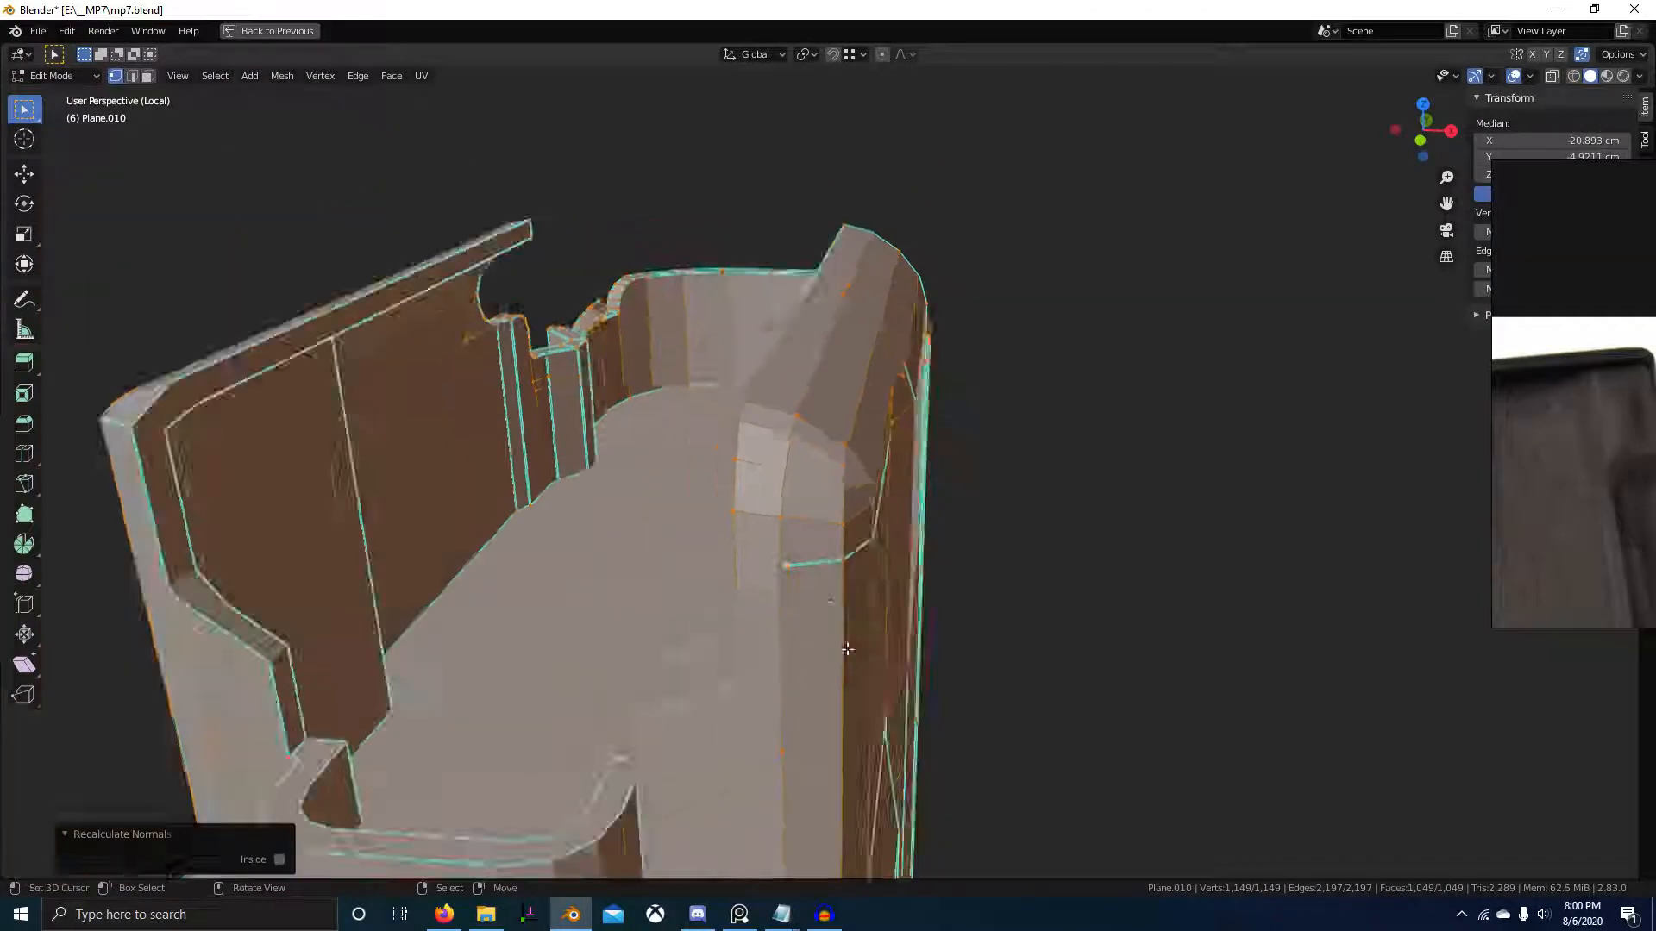
pyautogui.press('Tab')
pyautogui.moveTo(820, 646); pyautogui.dragTo(820, 693, button='middle')
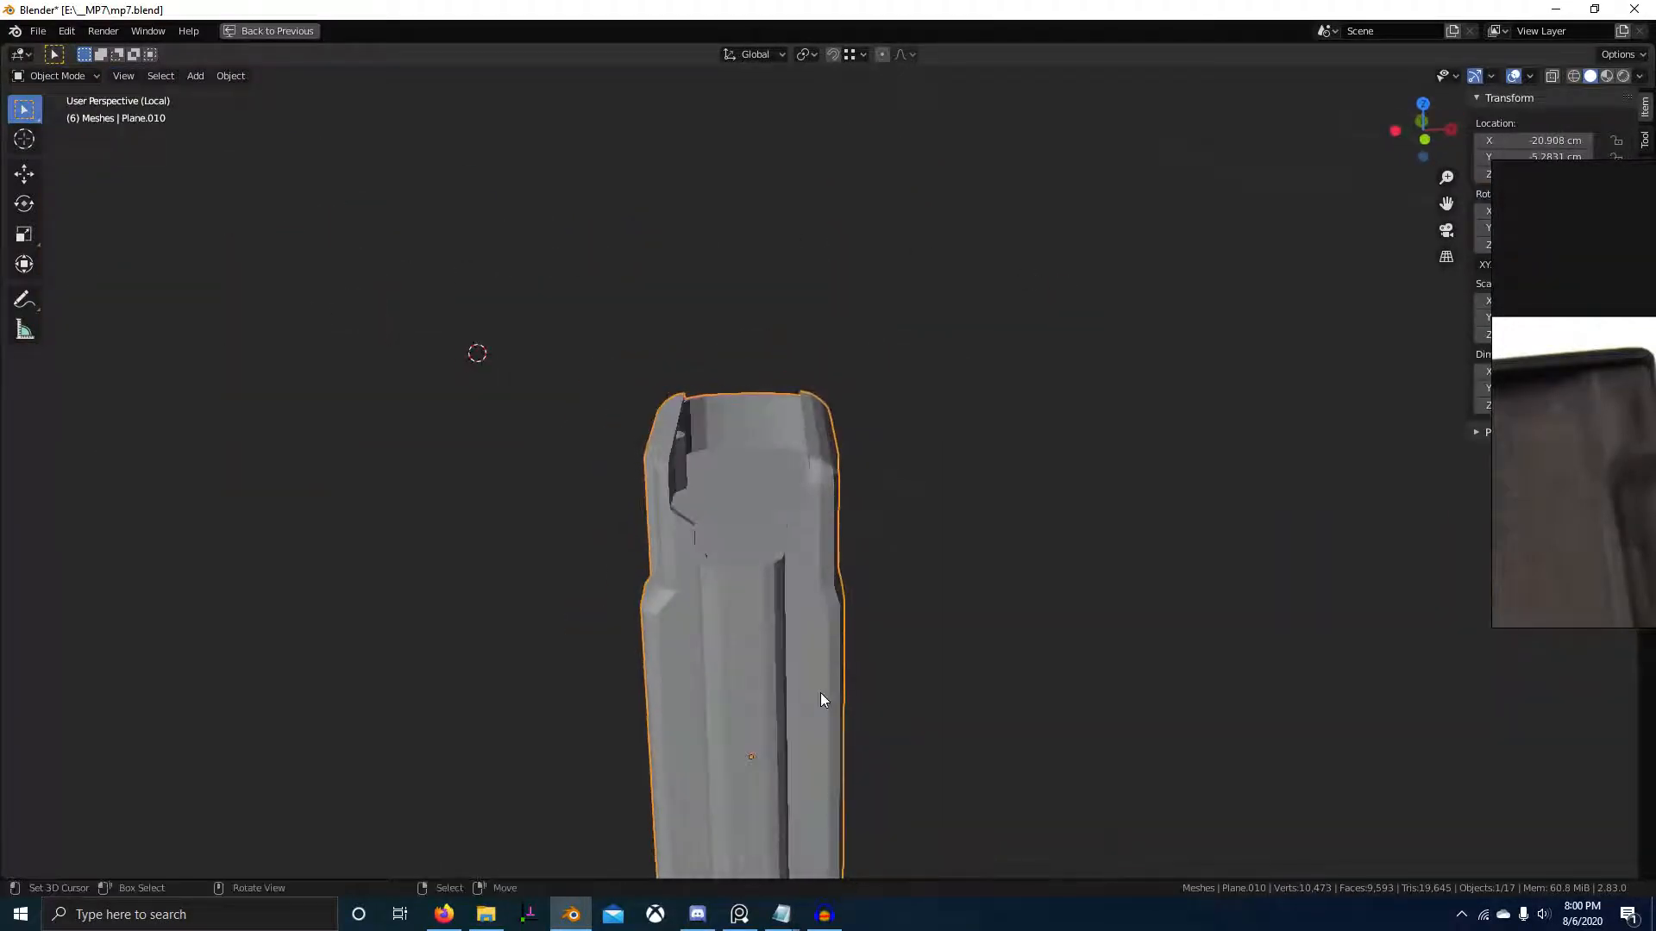
# - Symmetrize the whole mesh to carry the rounded rim corner over to the opposite side
pyautogui.press('Tab')
pyautogui.press('F3')
pyautogui.write('s')
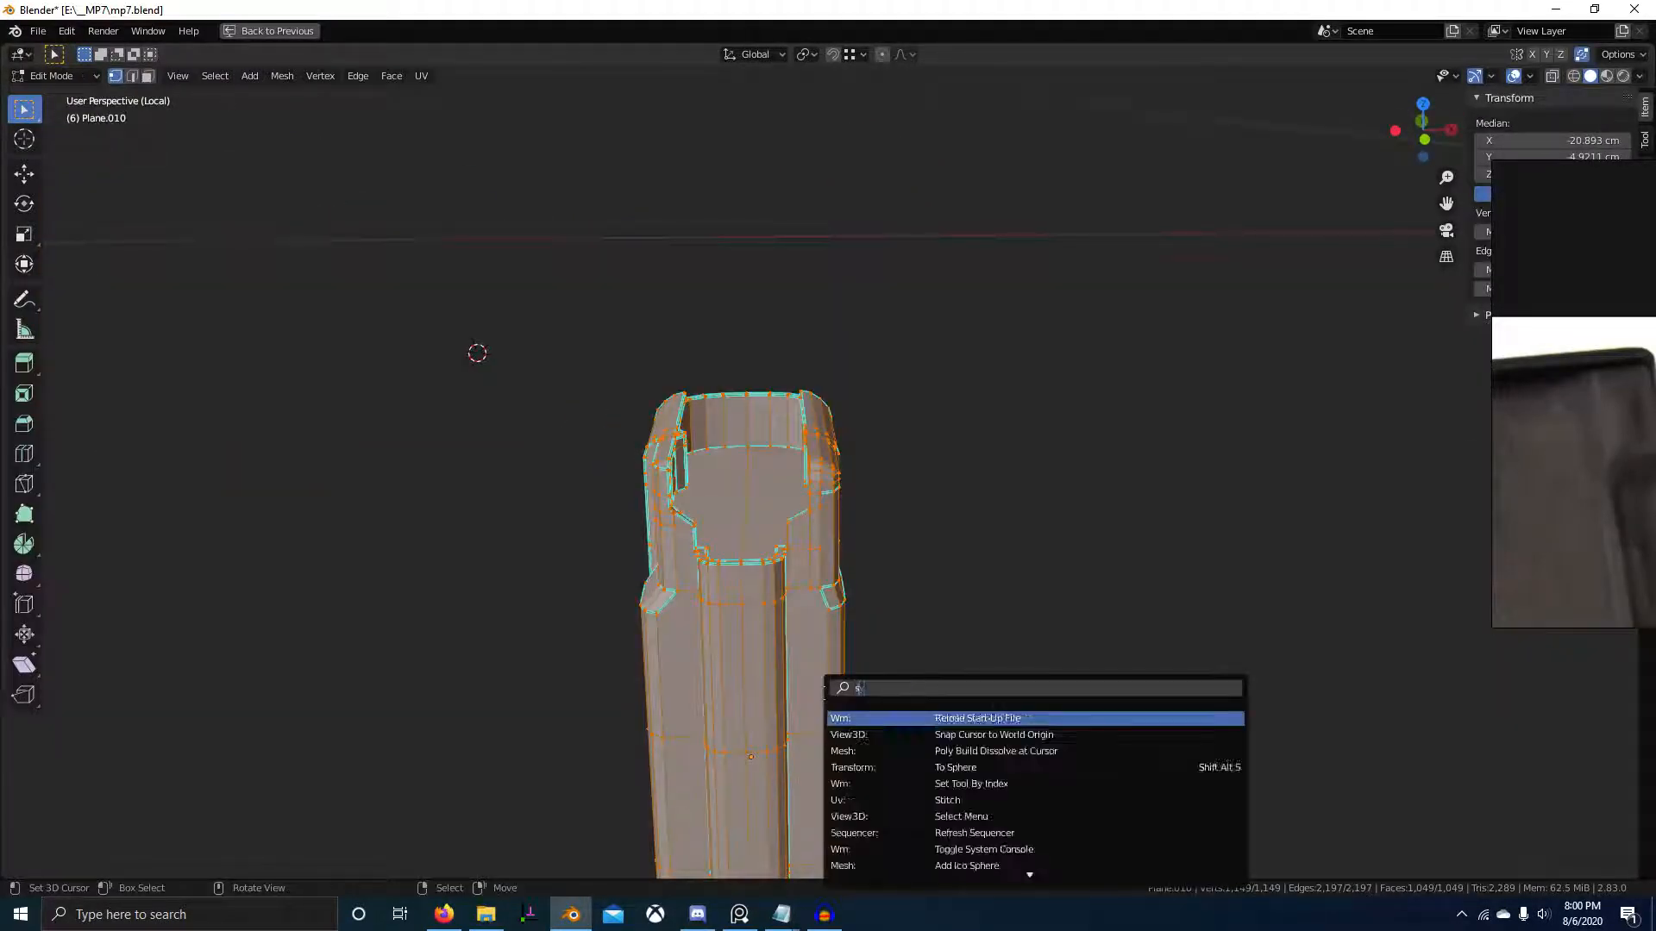
pyautogui.press('Down')
pyautogui.press('Down')
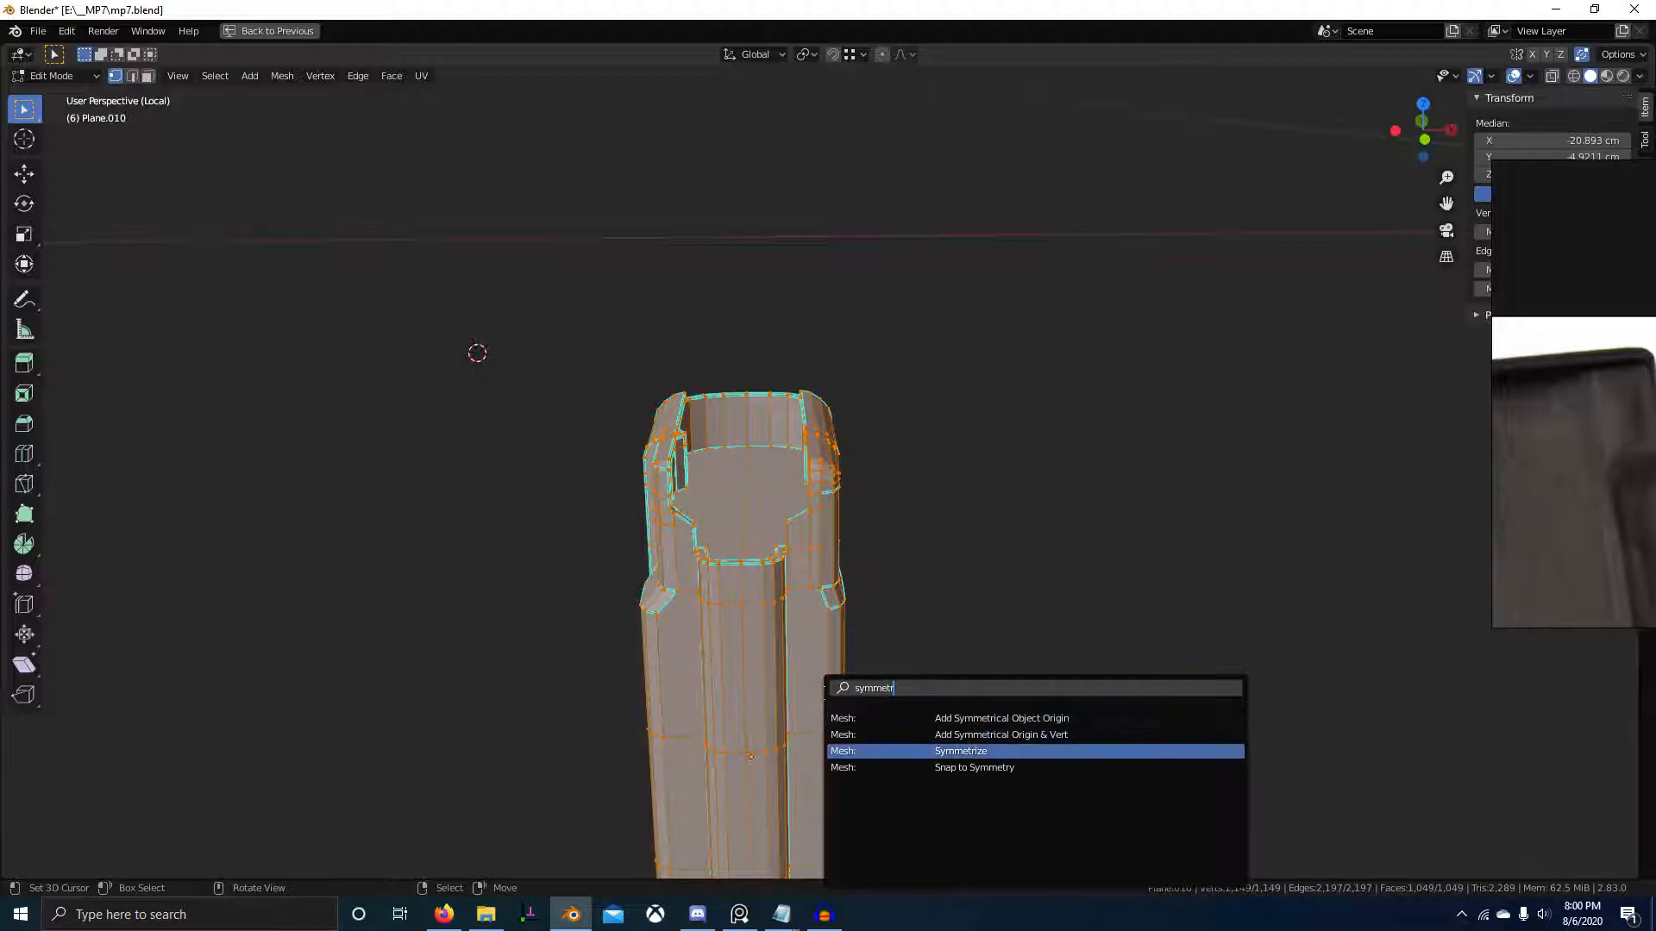
pyautogui.press('Return')
pyautogui.scroll(3, 927, 680)
pyautogui.moveTo(947, 673); pyautogui.dragTo(872, 671, button='middle')
# - Leave local view and delete the stray vertex where edges fan out on the outer wall beside the curved rim cut-out
pyautogui.press('KP_Divide')
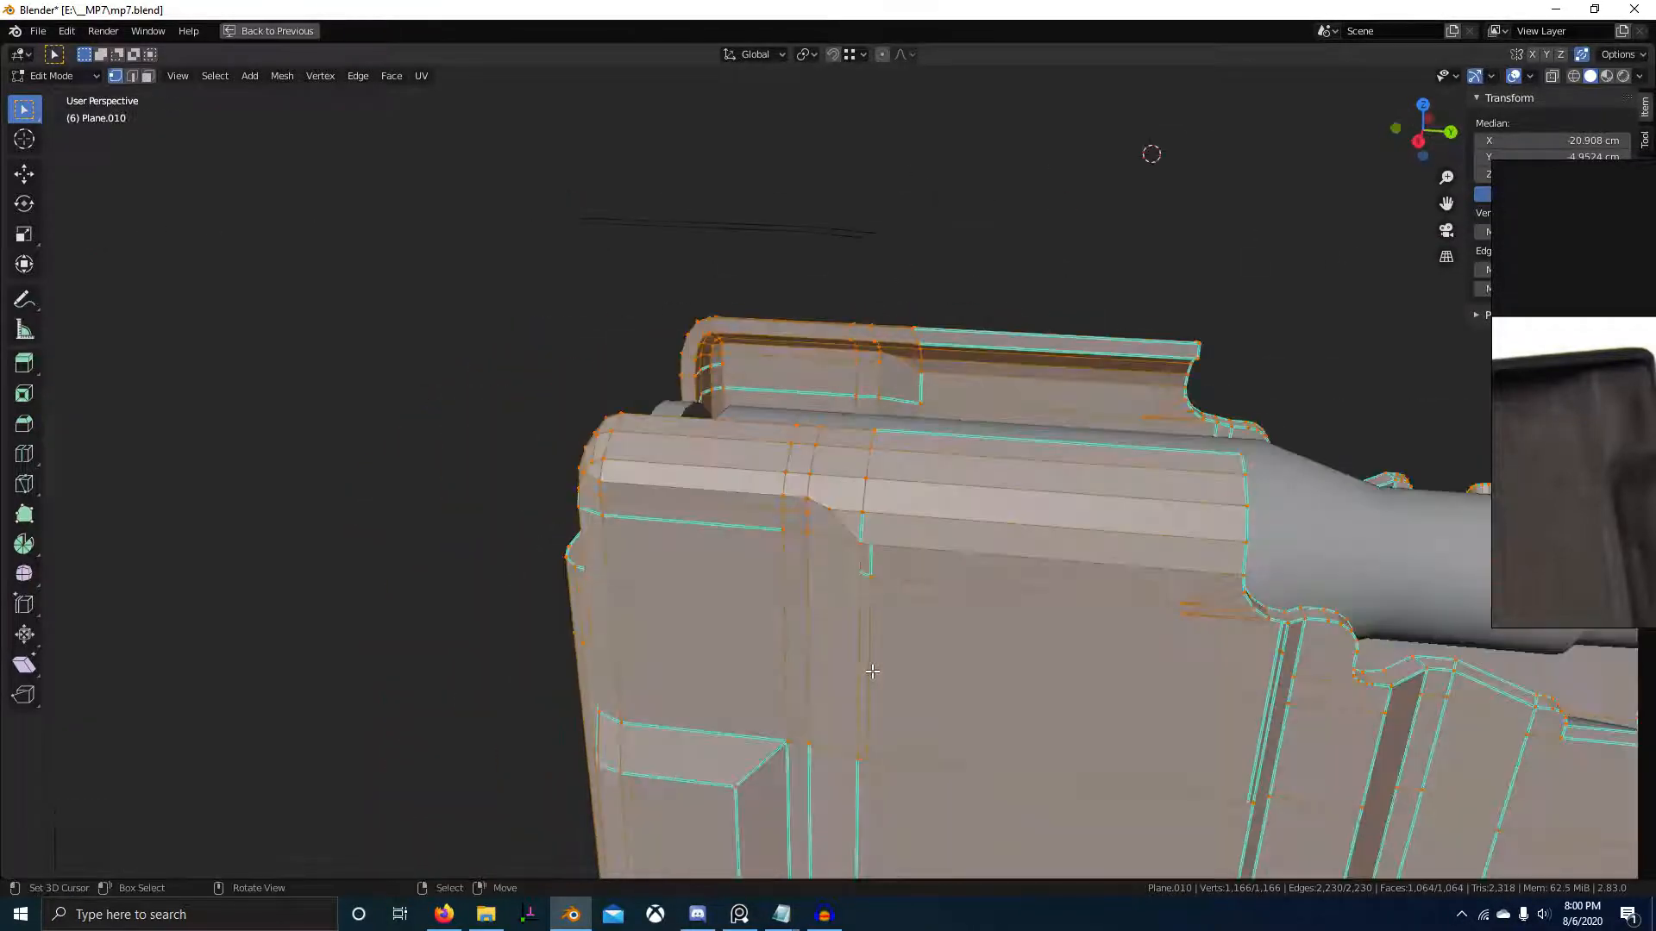
pyautogui.scroll(-2, 976, 665)
pyautogui.moveTo(976, 665); pyautogui.dragTo(839, 575, button='middle')
pyautogui.moveTo(838, 574)
pyautogui.mouseDown(button='middle')
pyautogui.moveTo(980, 580)
pyautogui.moveTo(850, 603)
pyautogui.mouseUp(button='middle')
pyautogui.scroll(3, 850, 603)
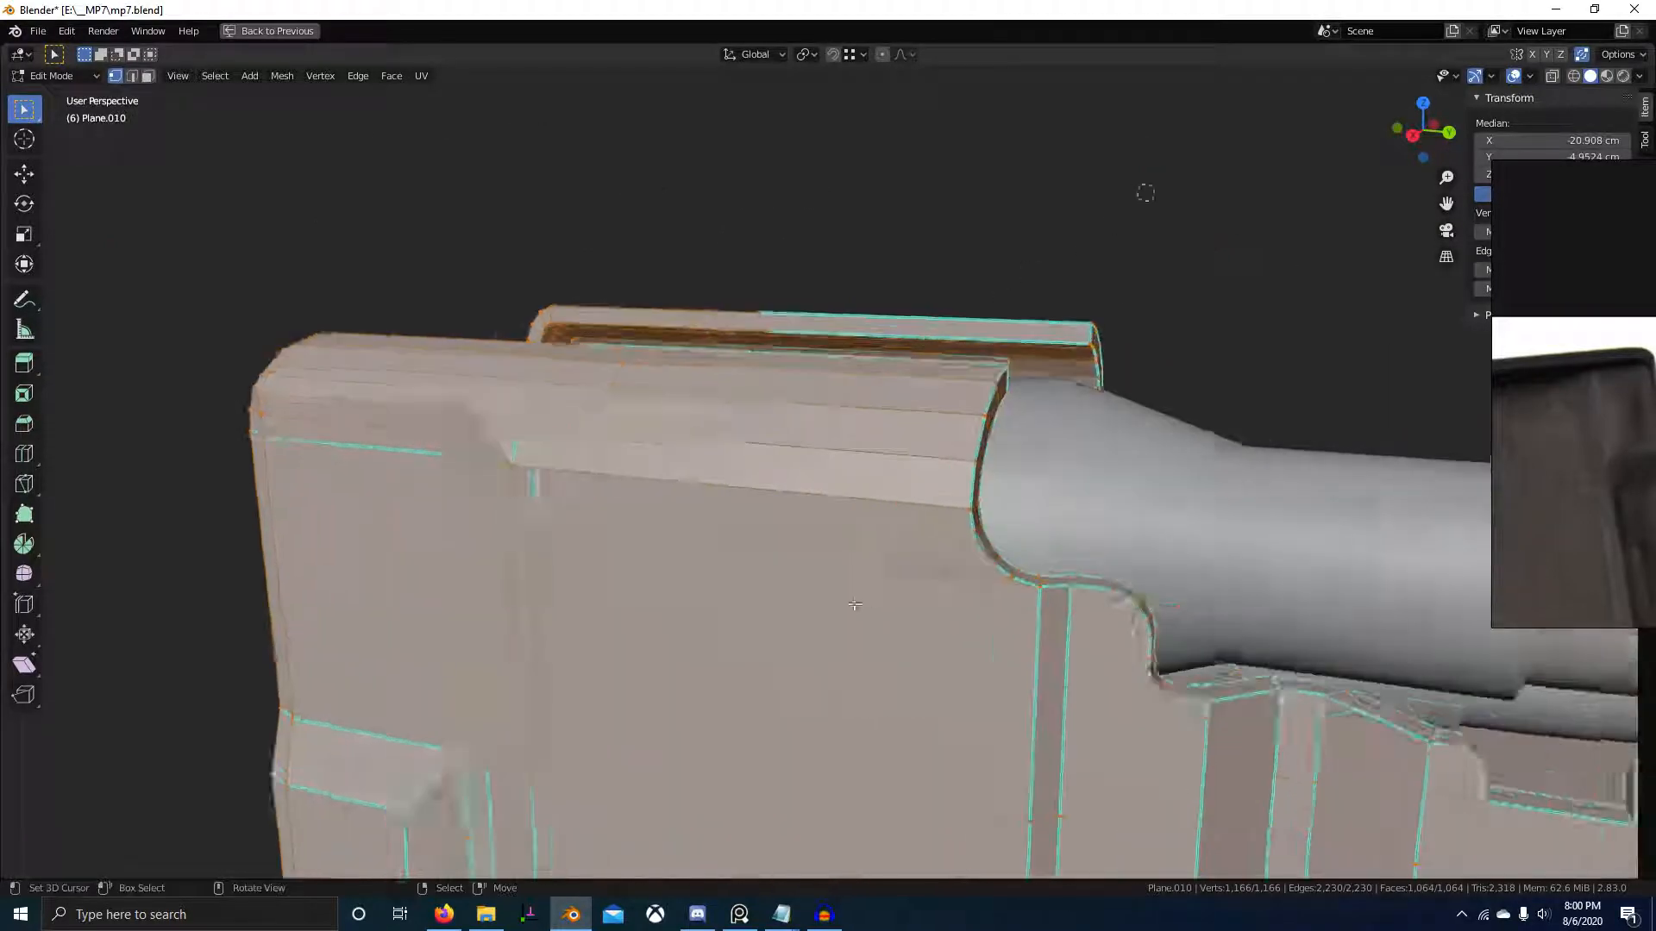
pyautogui.click(964, 599)
pyautogui.moveTo(964, 599); pyautogui.dragTo(653, 617, button='middle')
pyautogui.press('2')
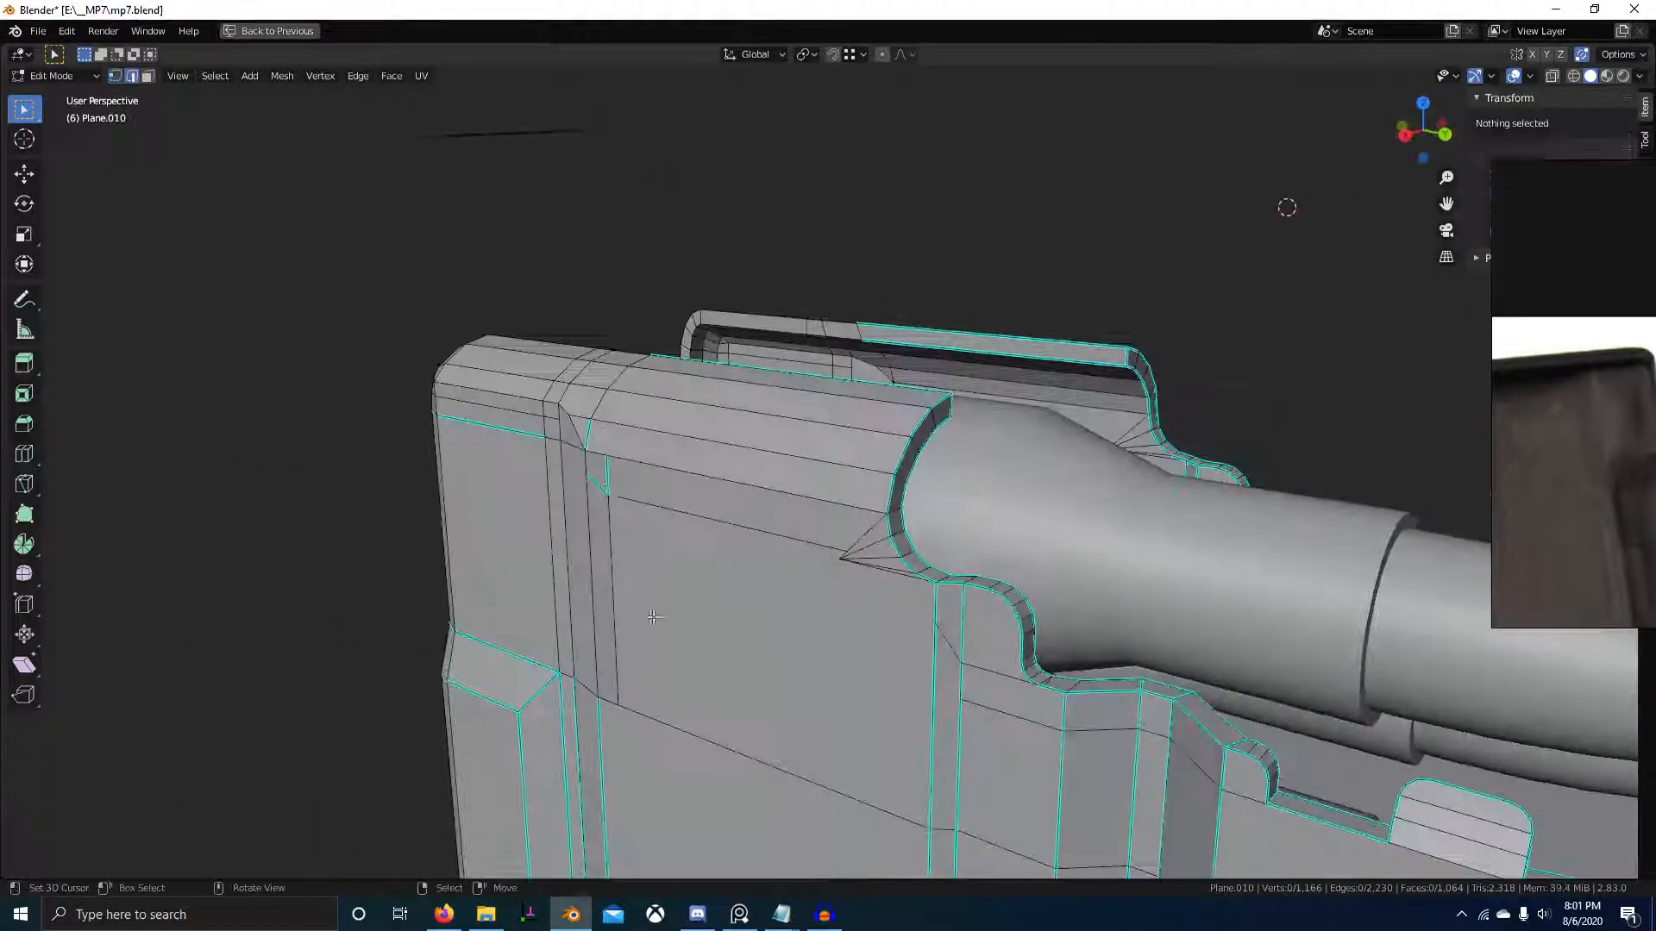
pyautogui.press('x')
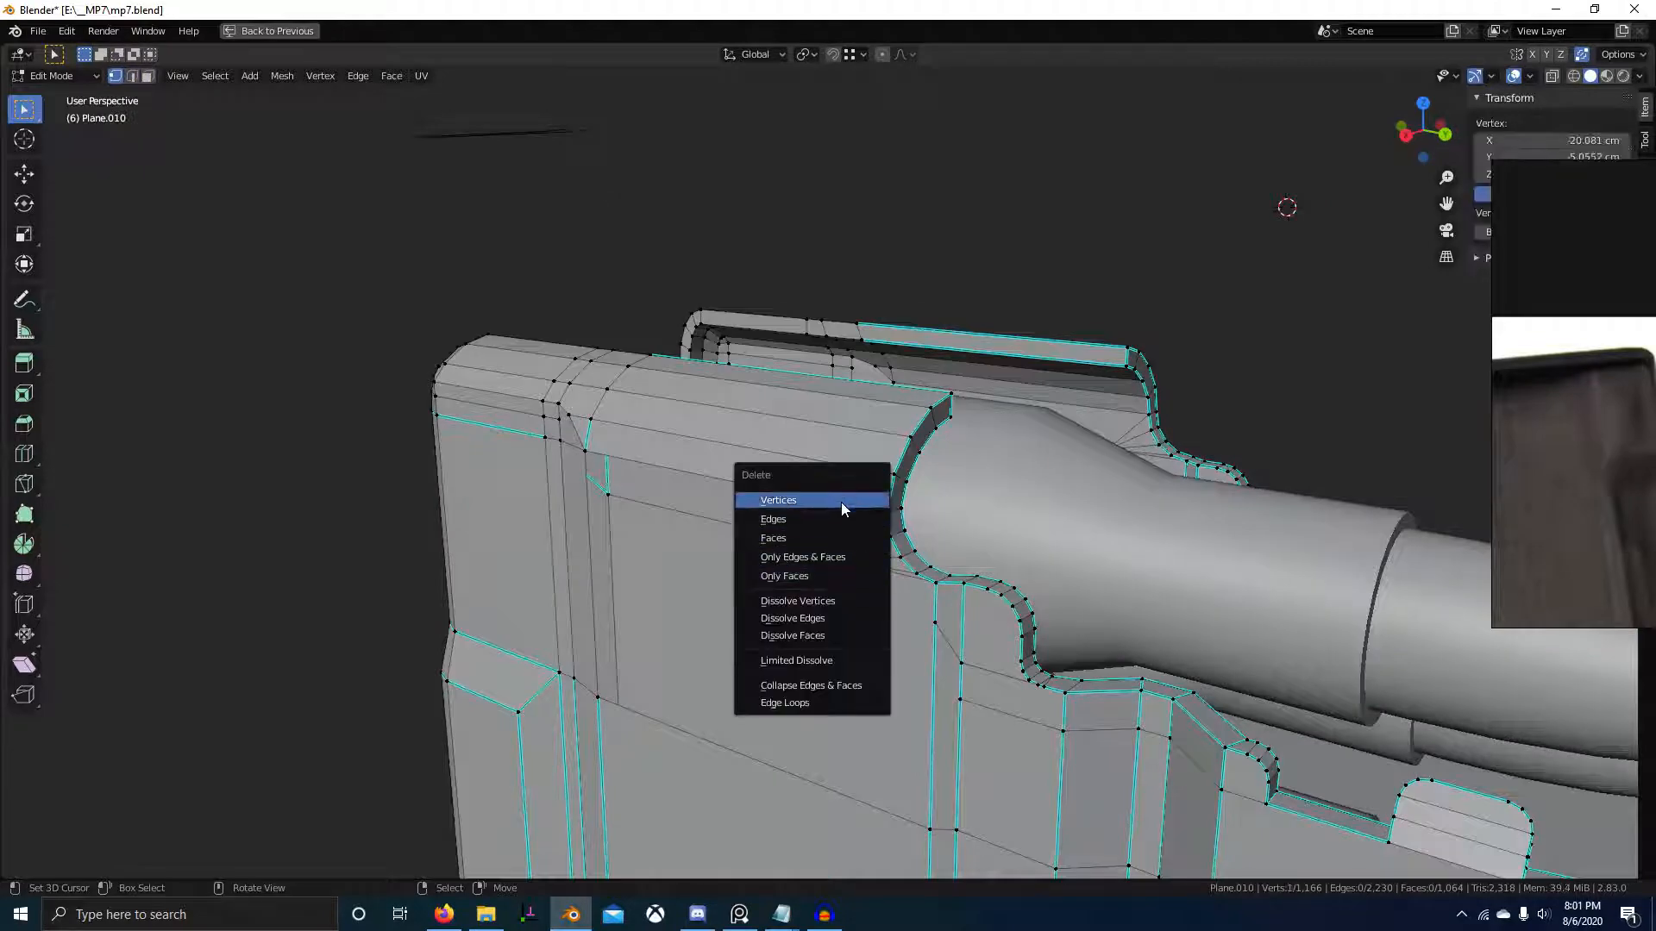
pyautogui.click(841, 511)
# - Fill the hole left in the outer wall beside the curved cut-out with a single face
pyautogui.scroll(4, 957, 599)
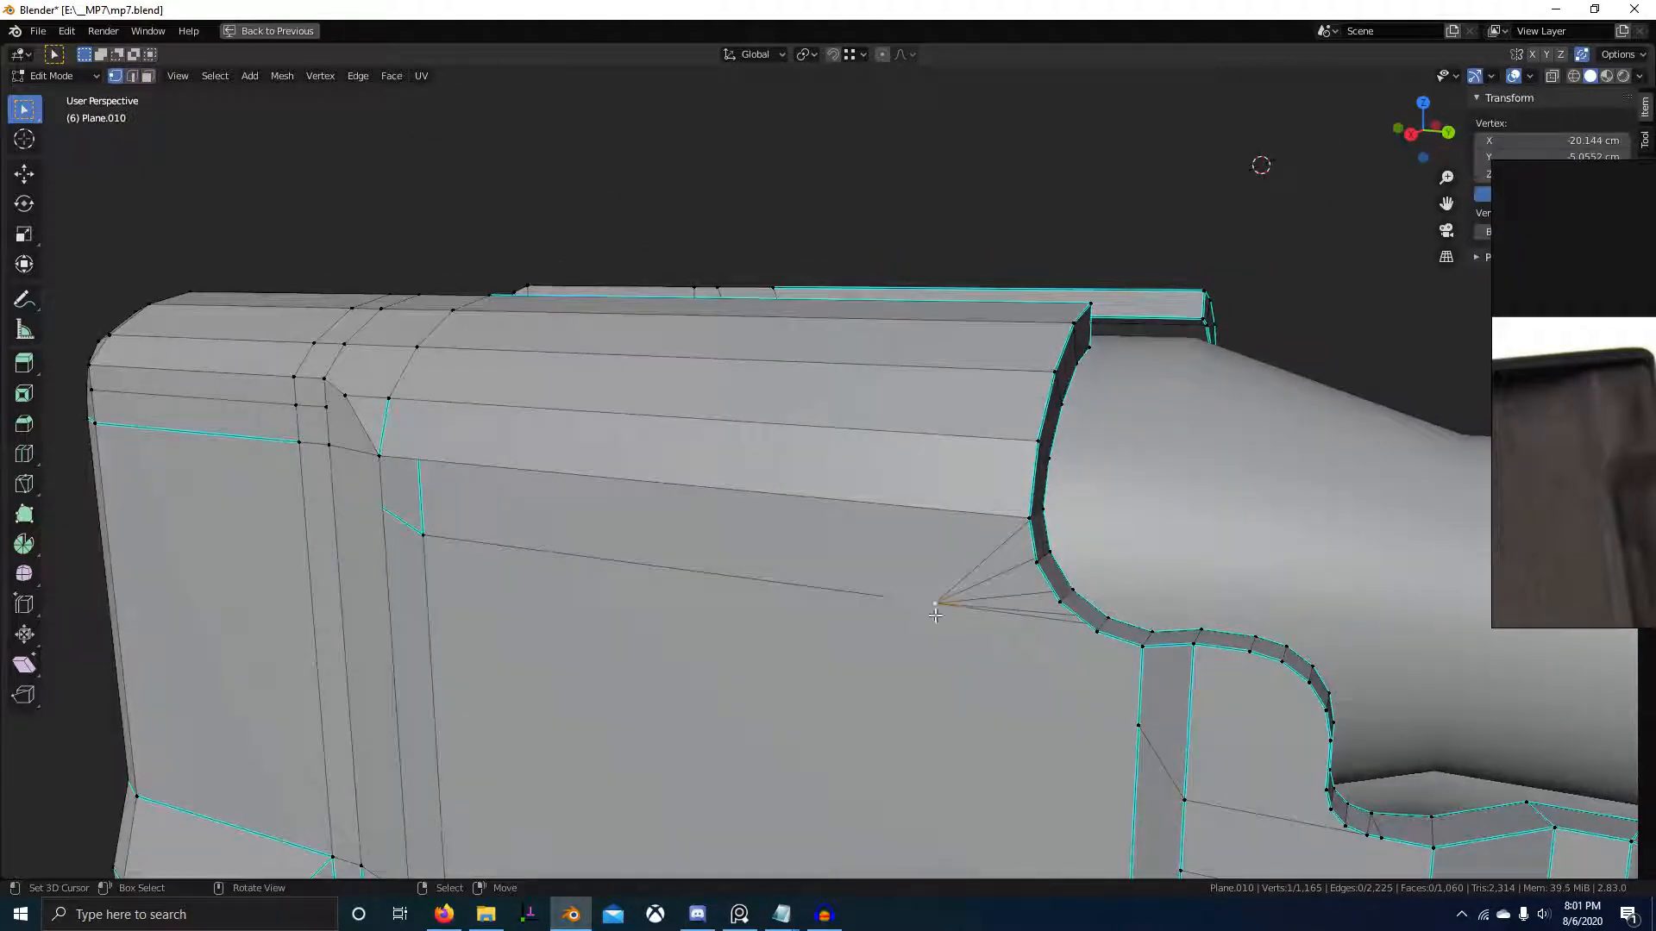
pyautogui.moveTo(935, 615); pyautogui.dragTo(1062, 457, button='middle')
pyautogui.press('2')
pyautogui.keyDown('alt'); pyautogui.click(1061, 457); pyautogui.keyUp('alt')
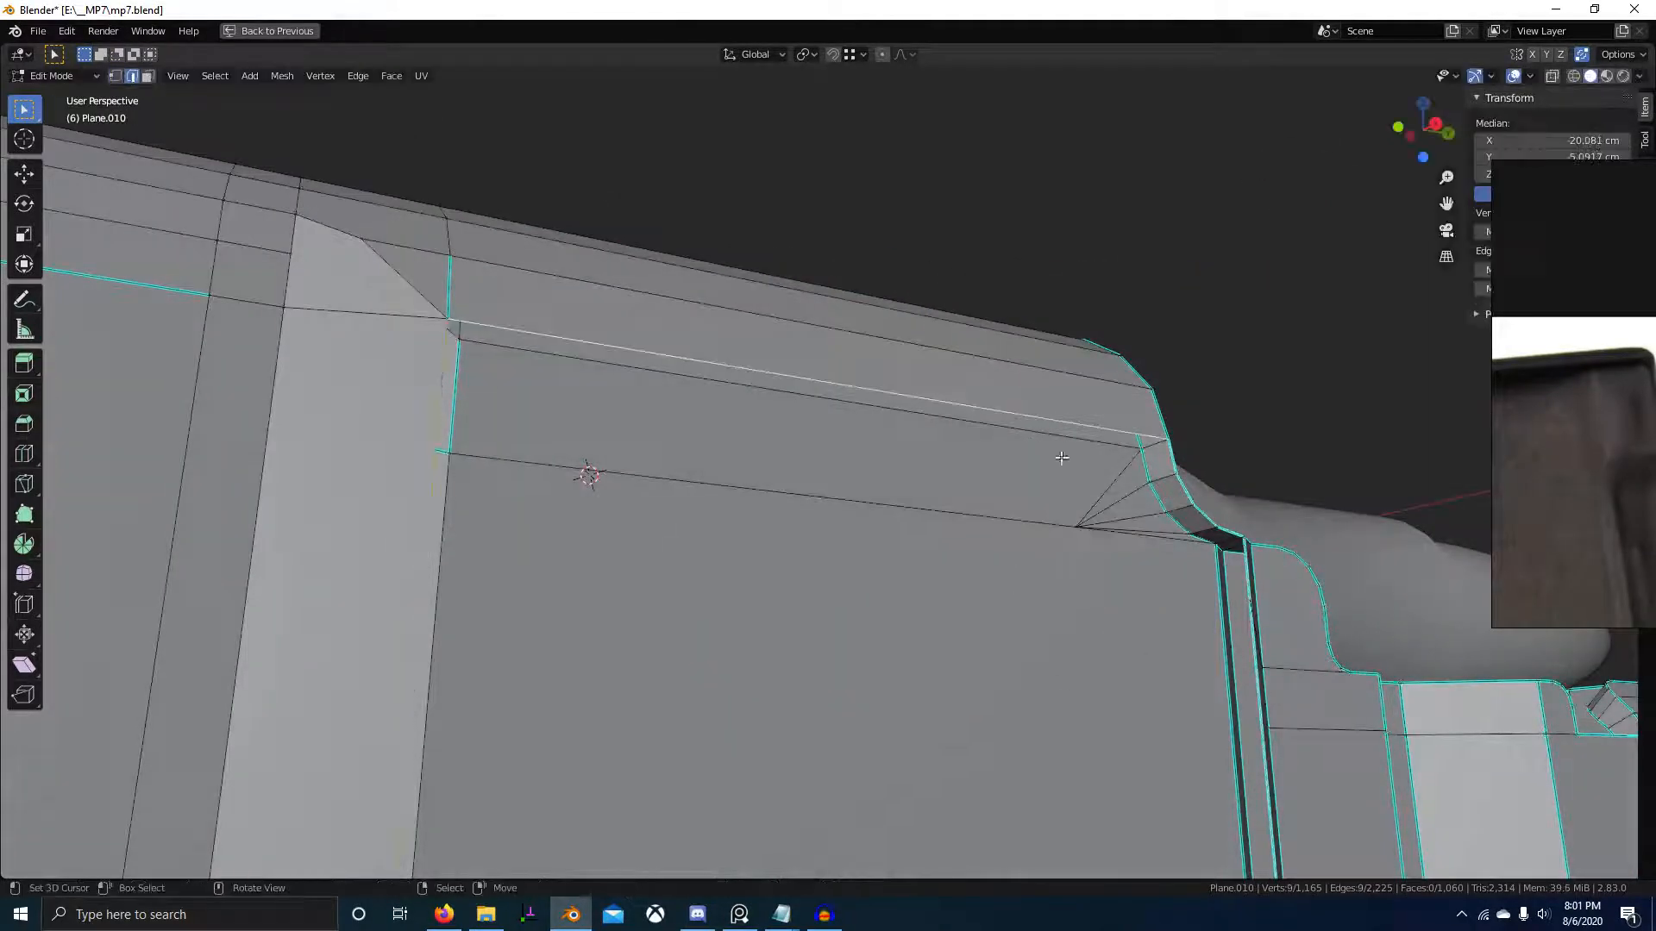
pyautogui.scroll(-3, 1205, 639)
pyautogui.moveTo(1205, 639); pyautogui.dragTo(939, 804, button='middle')
pyautogui.press('f')
# - Isolate the part in local view and dissolve the matching stray fan vertex on the inner wall beside the cut-out
pyautogui.press('KP_Divide')
pyautogui.scroll(4, 968, 451)
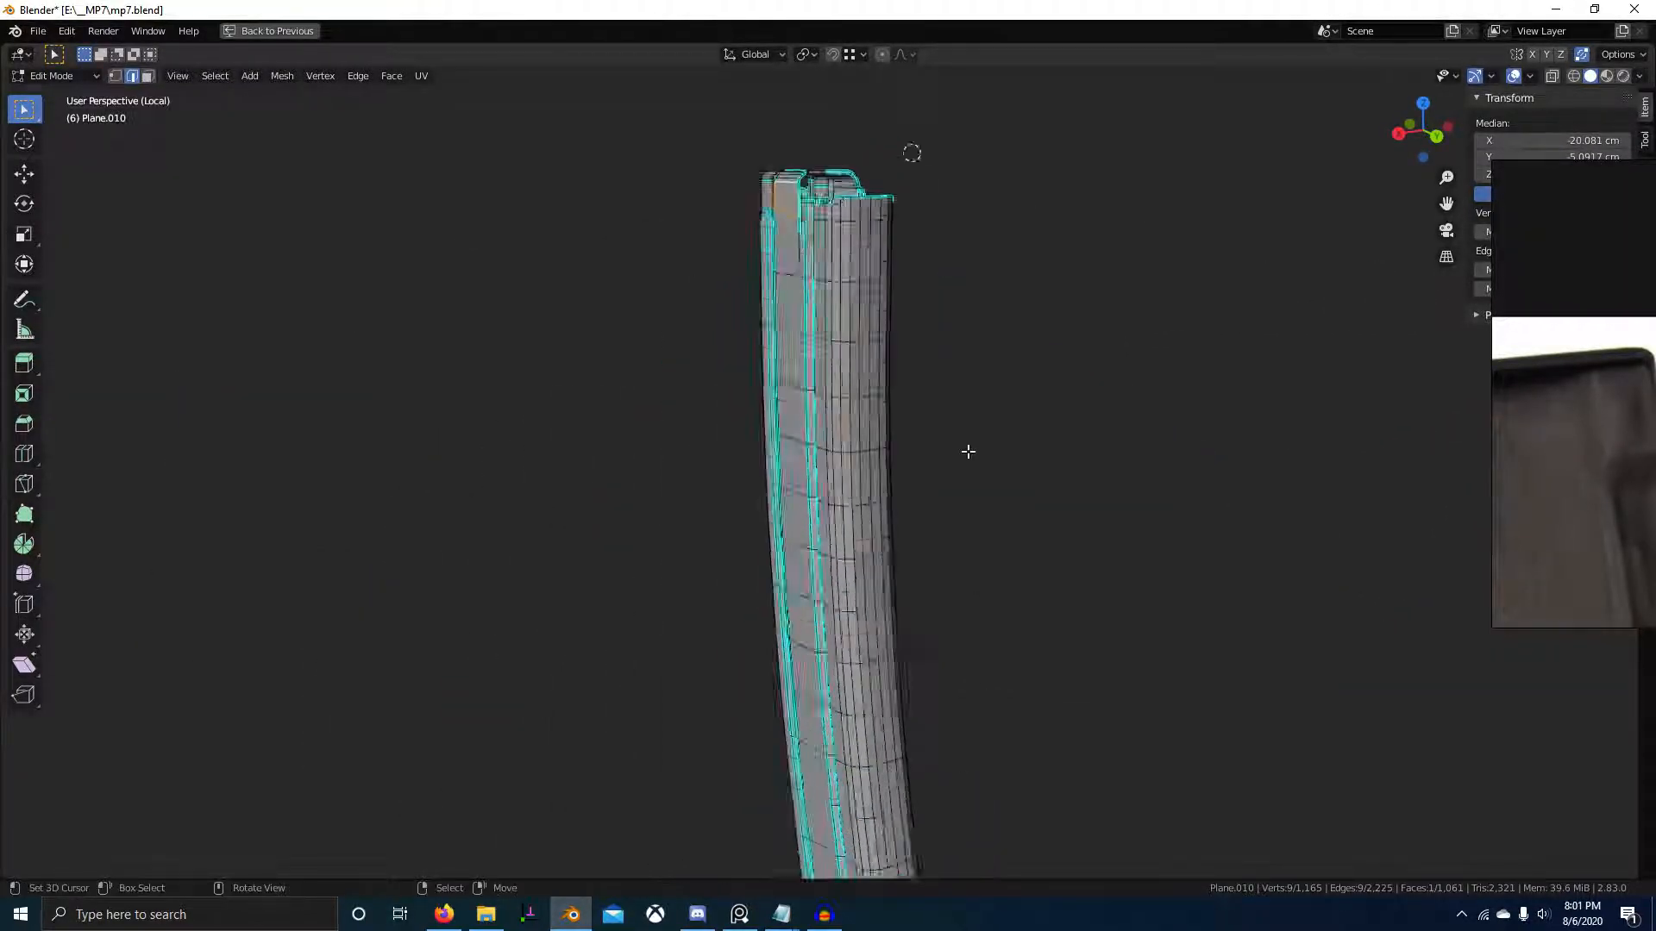
pyautogui.moveTo(969, 451); pyautogui.dragTo(770, 403, button='middle')
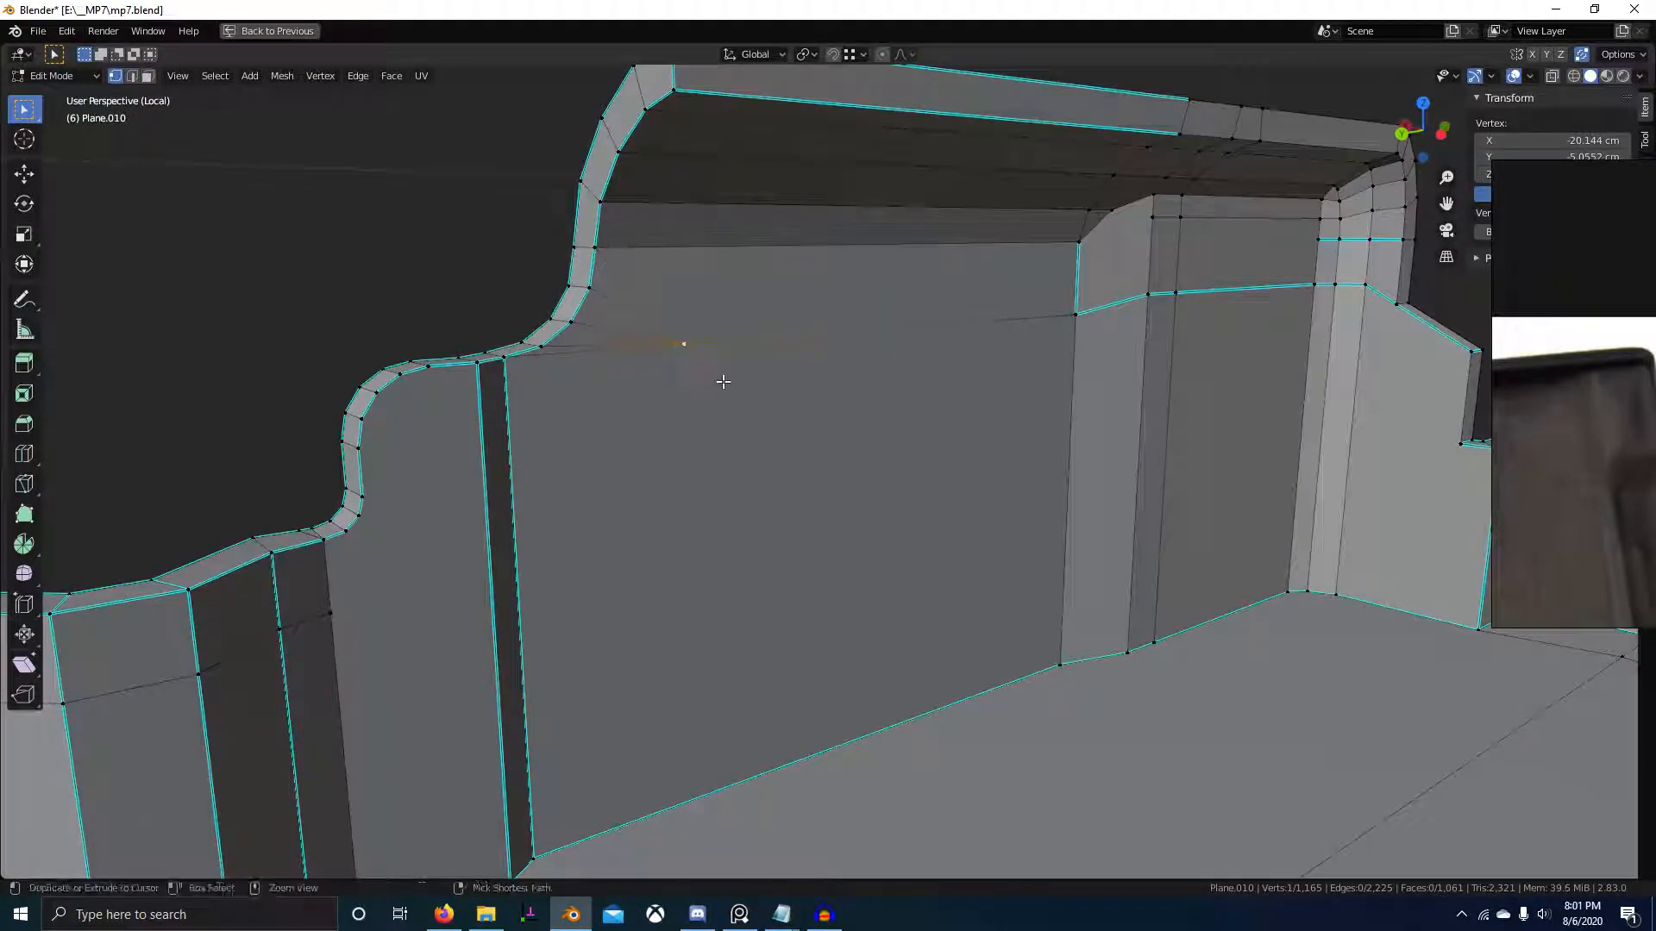
pyautogui.hotkey('ctrl', 'x')
pyautogui.moveTo(739, 512); pyautogui.dragTo(987, 622, button='middle')
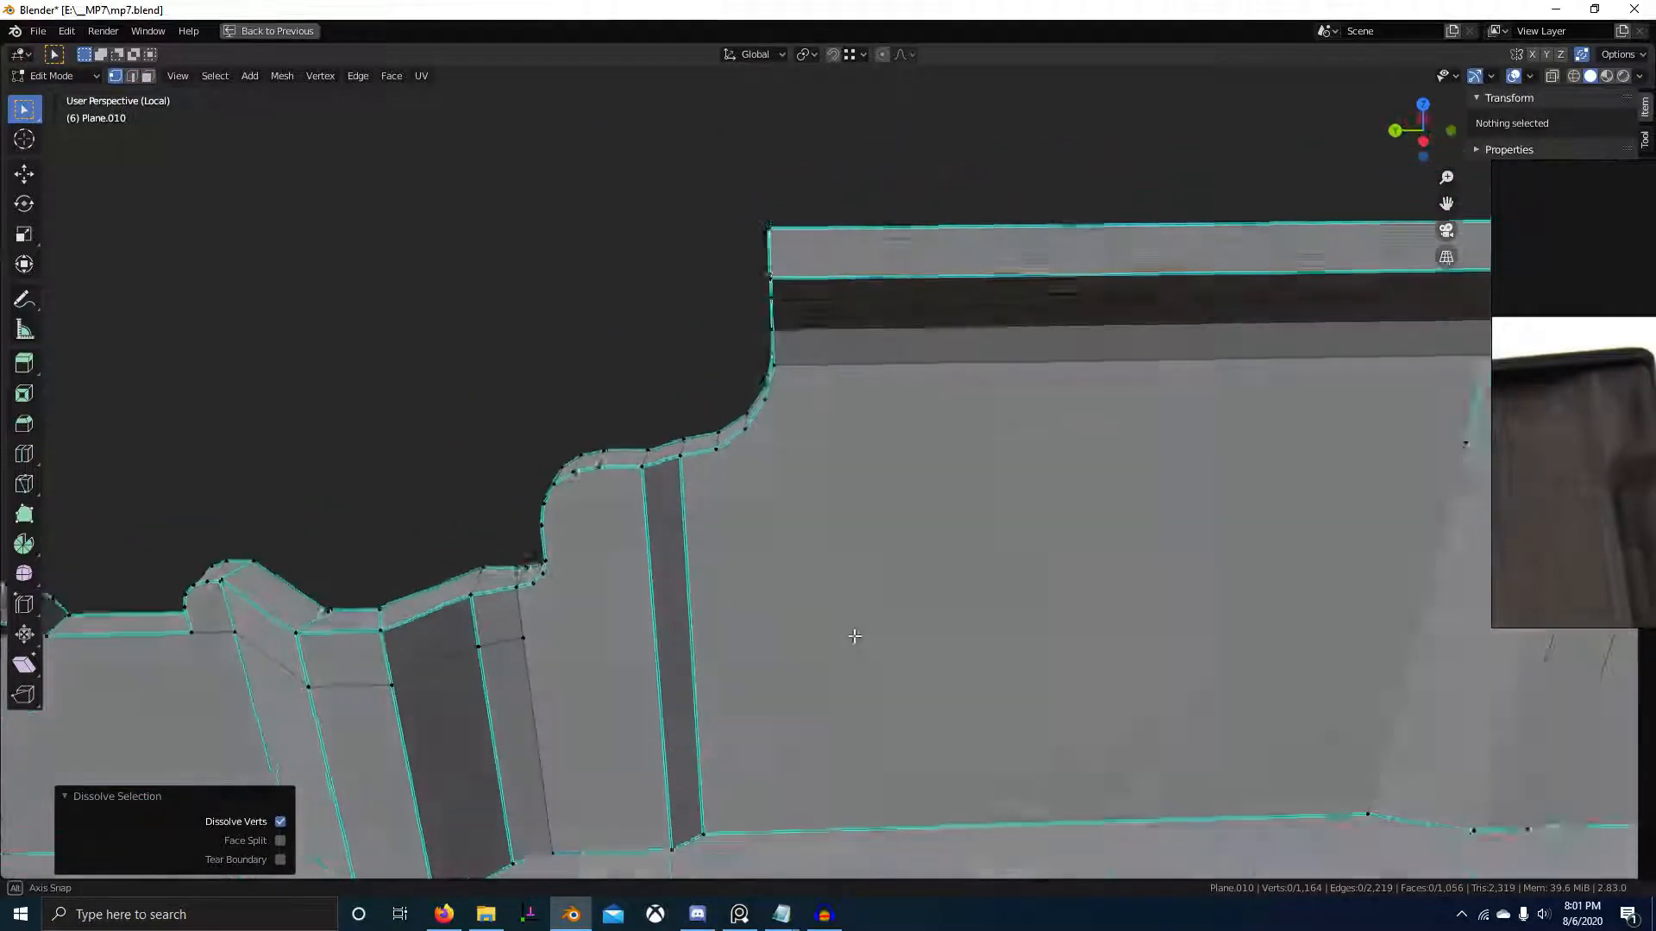
# - Recalculate the normals of the whole mesh and symmetrize it again to mirror the cleaned wall faces
pyautogui.press('a')
pyautogui.hotkey('shift', 'n')
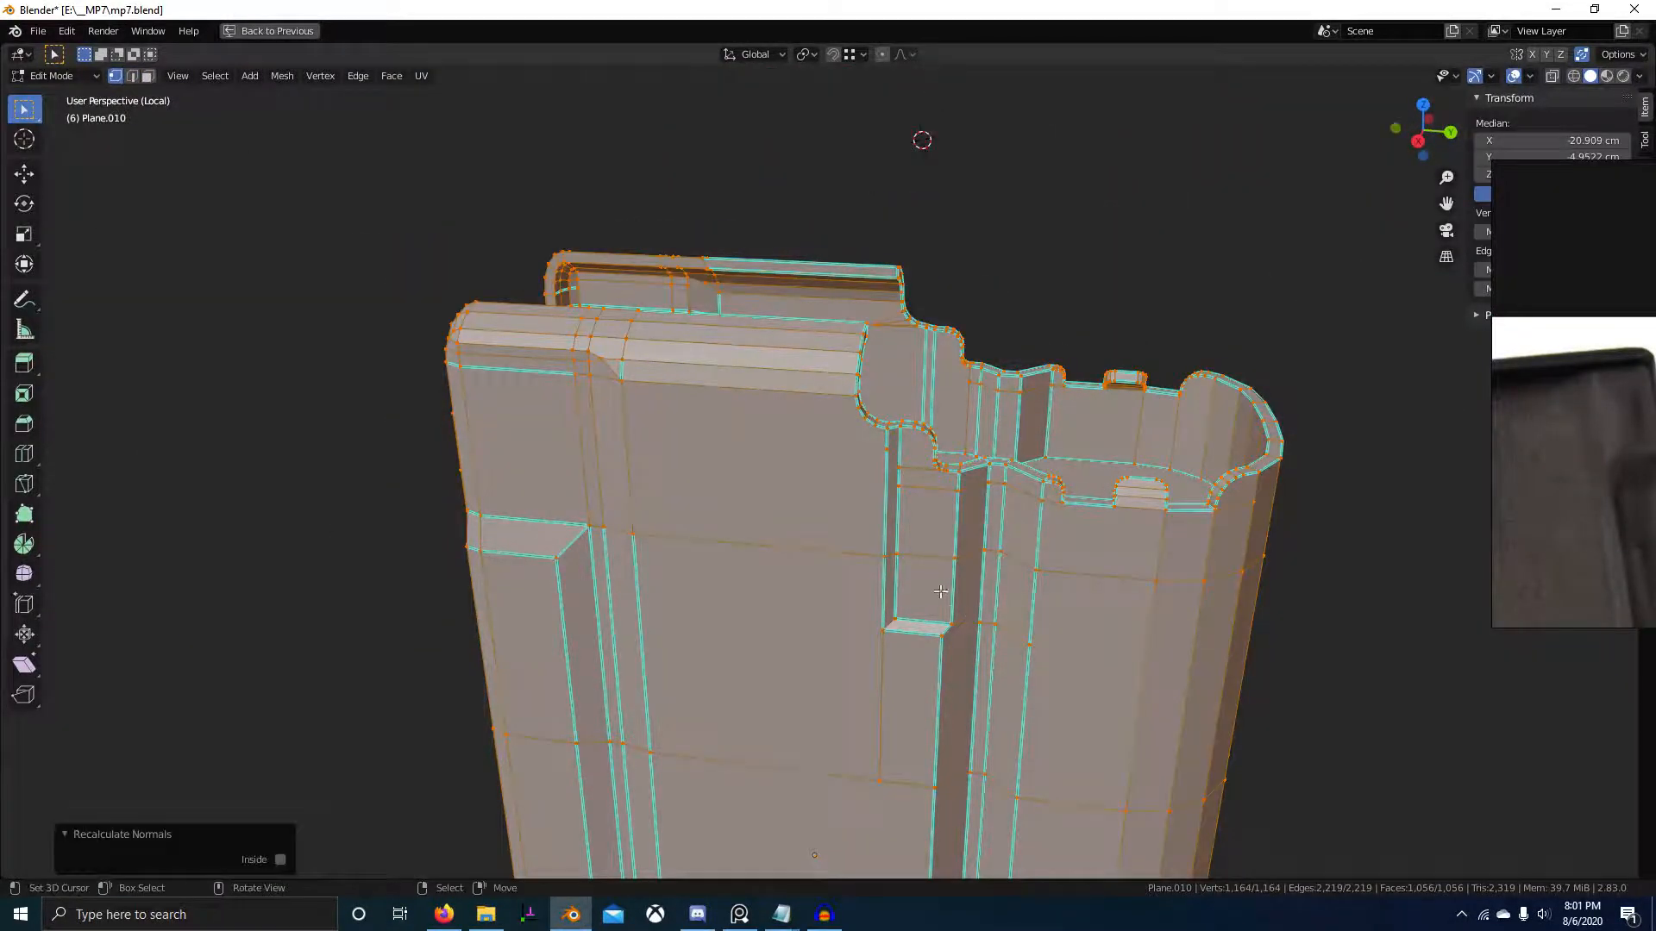
pyautogui.press('F3')
pyautogui.click(1088, 624)
# - Set the part to smooth shading in Object Mode
pyautogui.moveTo(916, 621); pyautogui.dragTo(850, 722, button='middle')
pyautogui.press('Tab')
pyautogui.scroll(3, 855, 669)
pyautogui.scroll(2, 845, 703)
pyautogui.press('w')
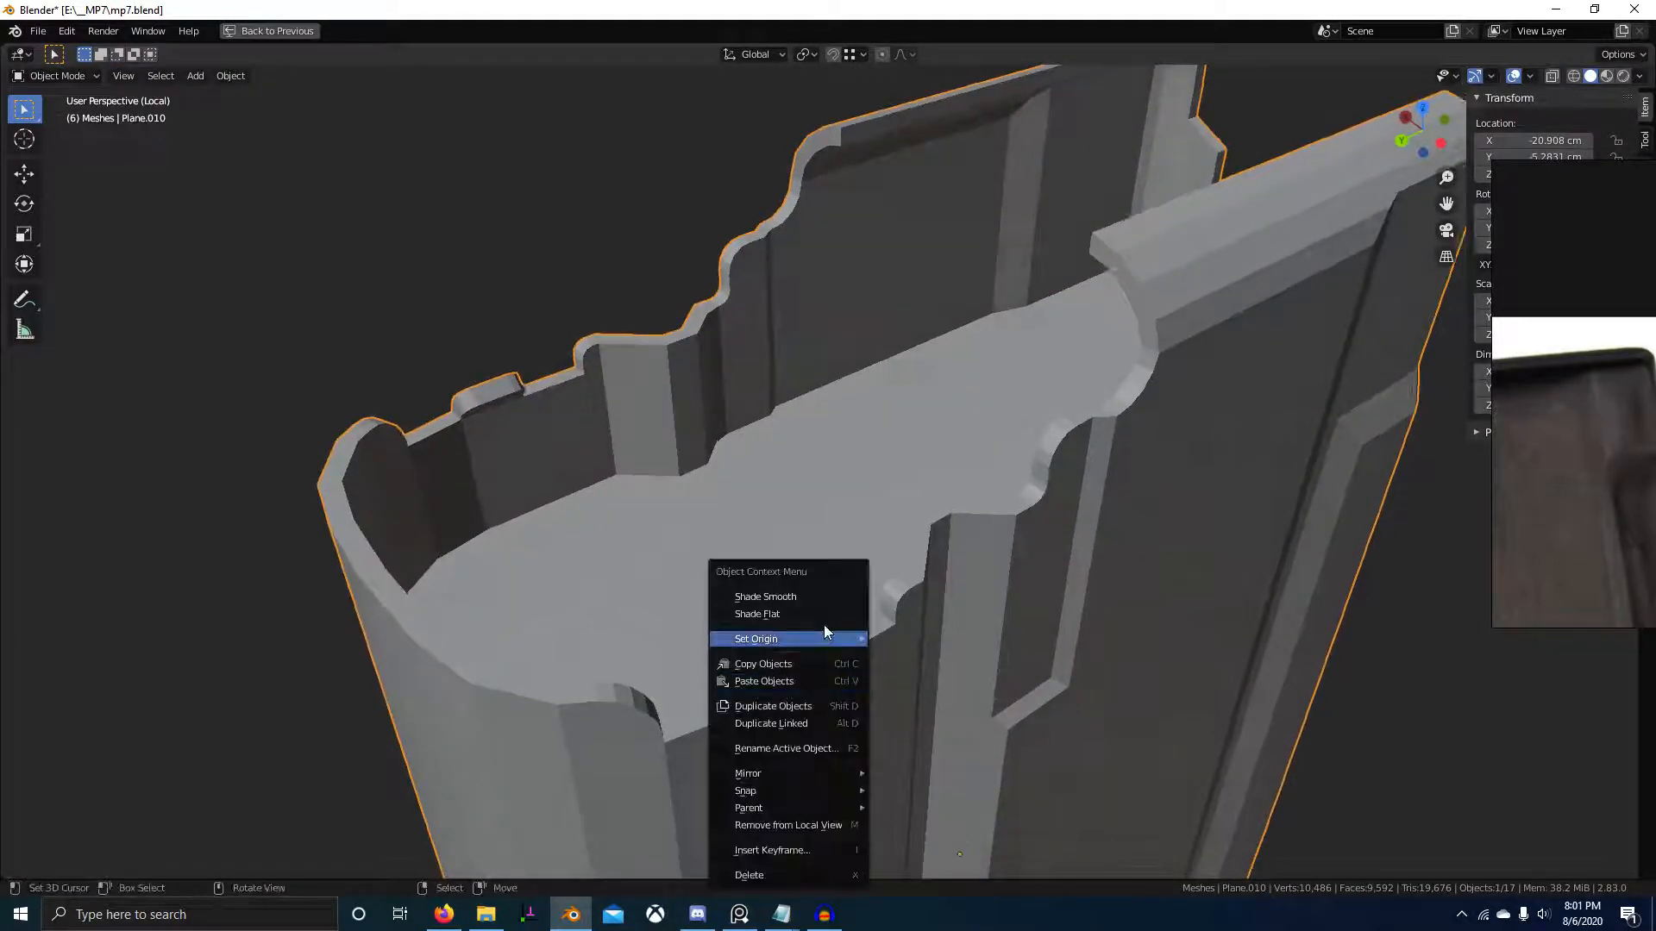
pyautogui.click(816, 597)
# - Recalculate the outside normals of the smooth-shaded mesh in Edit Mode
pyautogui.scroll(-5, 857, 731)
pyautogui.moveTo(857, 731); pyautogui.dragTo(750, 732, button='middle')
pyautogui.press('Tab')
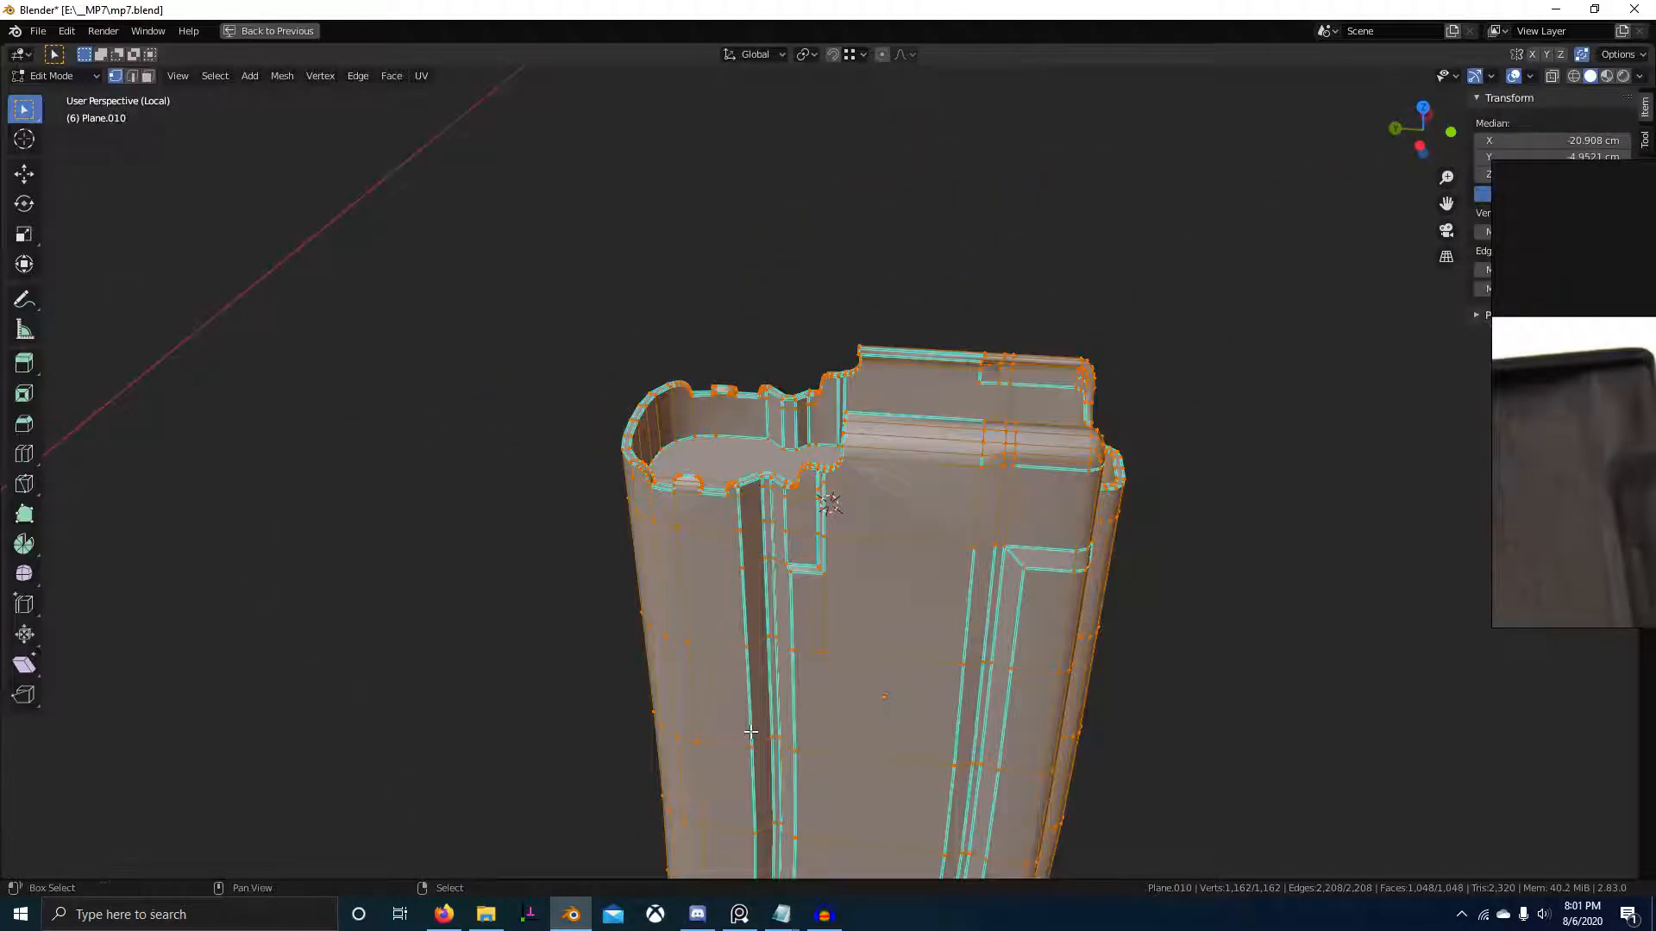
pyautogui.hotkey('shift', 'n')
# - Merge all vertices of the mesh by distance with a merge distance of 0.001 cm
pyautogui.scroll(3, 1018, 582)
pyautogui.keyDown('shift'); pyautogui.moveTo(1018, 582); pyautogui.dragTo(1224, 595, button='middle'); pyautogui.keyUp('shift')
pyautogui.scroll(3, 1224, 595)
pyautogui.press('2')
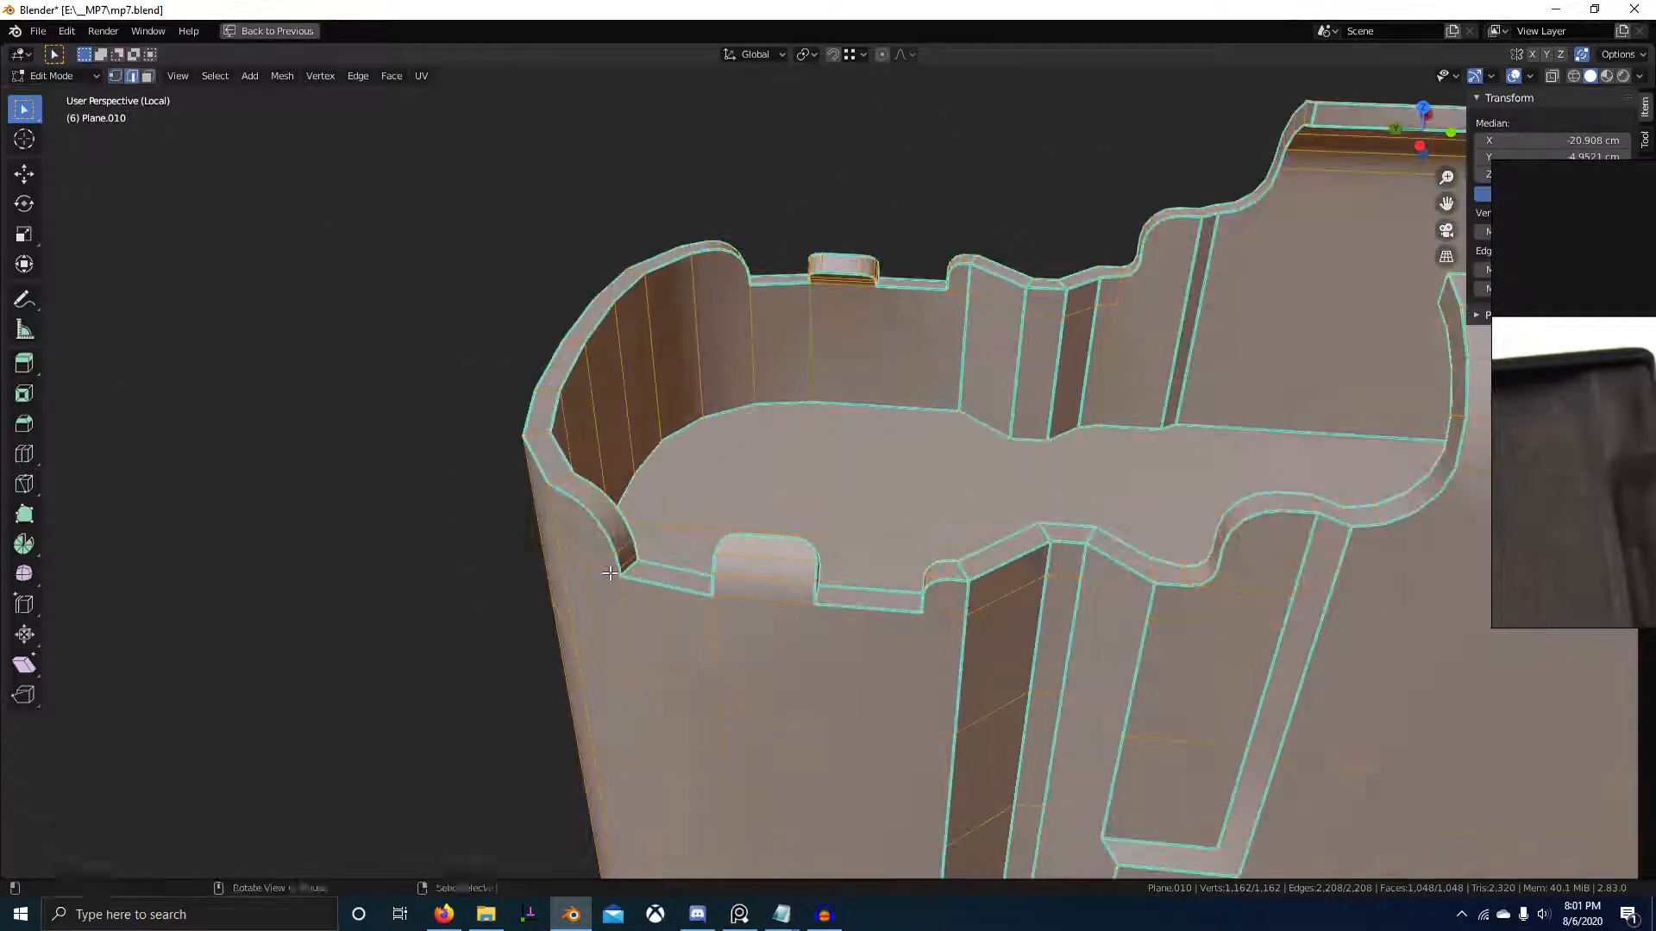
pyautogui.hotkey('alt', 'a')
pyautogui.press('a')
pyautogui.press('m')
pyautogui.click(699, 598)
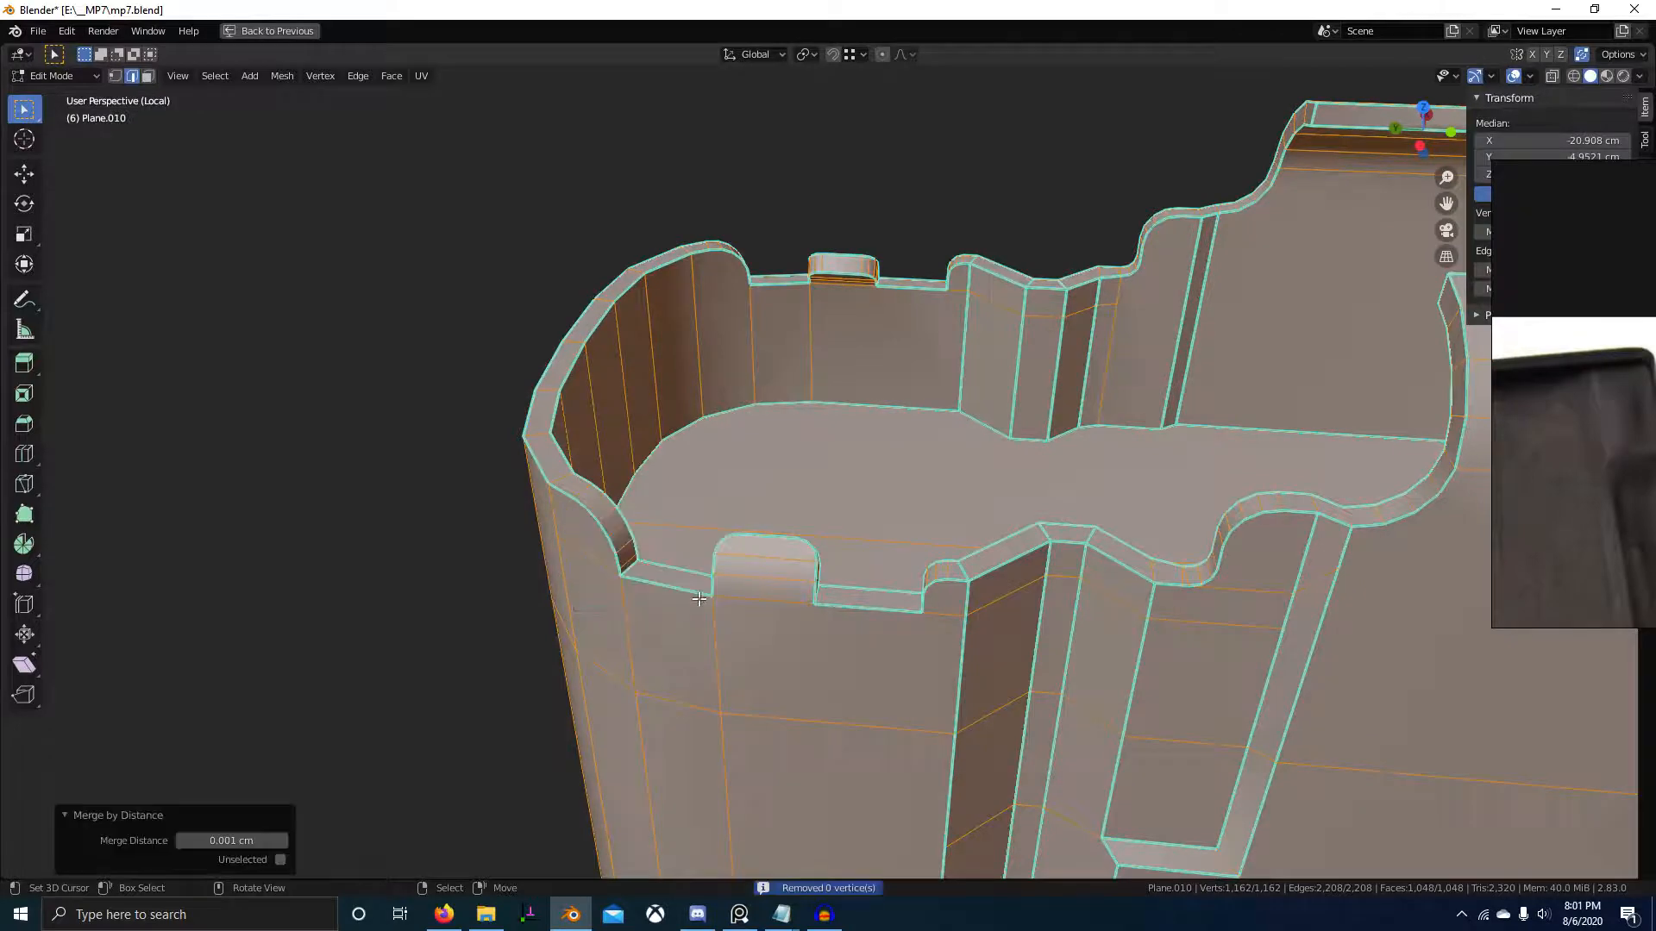
# - Examine the smooth shading and sharp edges around the rim notches, side walls and rounded corners in Object and Edit Mode
pyautogui.moveTo(699, 598); pyautogui.dragTo(1207, 552, button='middle')
pyautogui.scroll(-3, 895, 595)
pyautogui.scroll(2, 1182, 604)
pyautogui.scroll(1, 684, 677)
pyautogui.rightClick(642, 655)
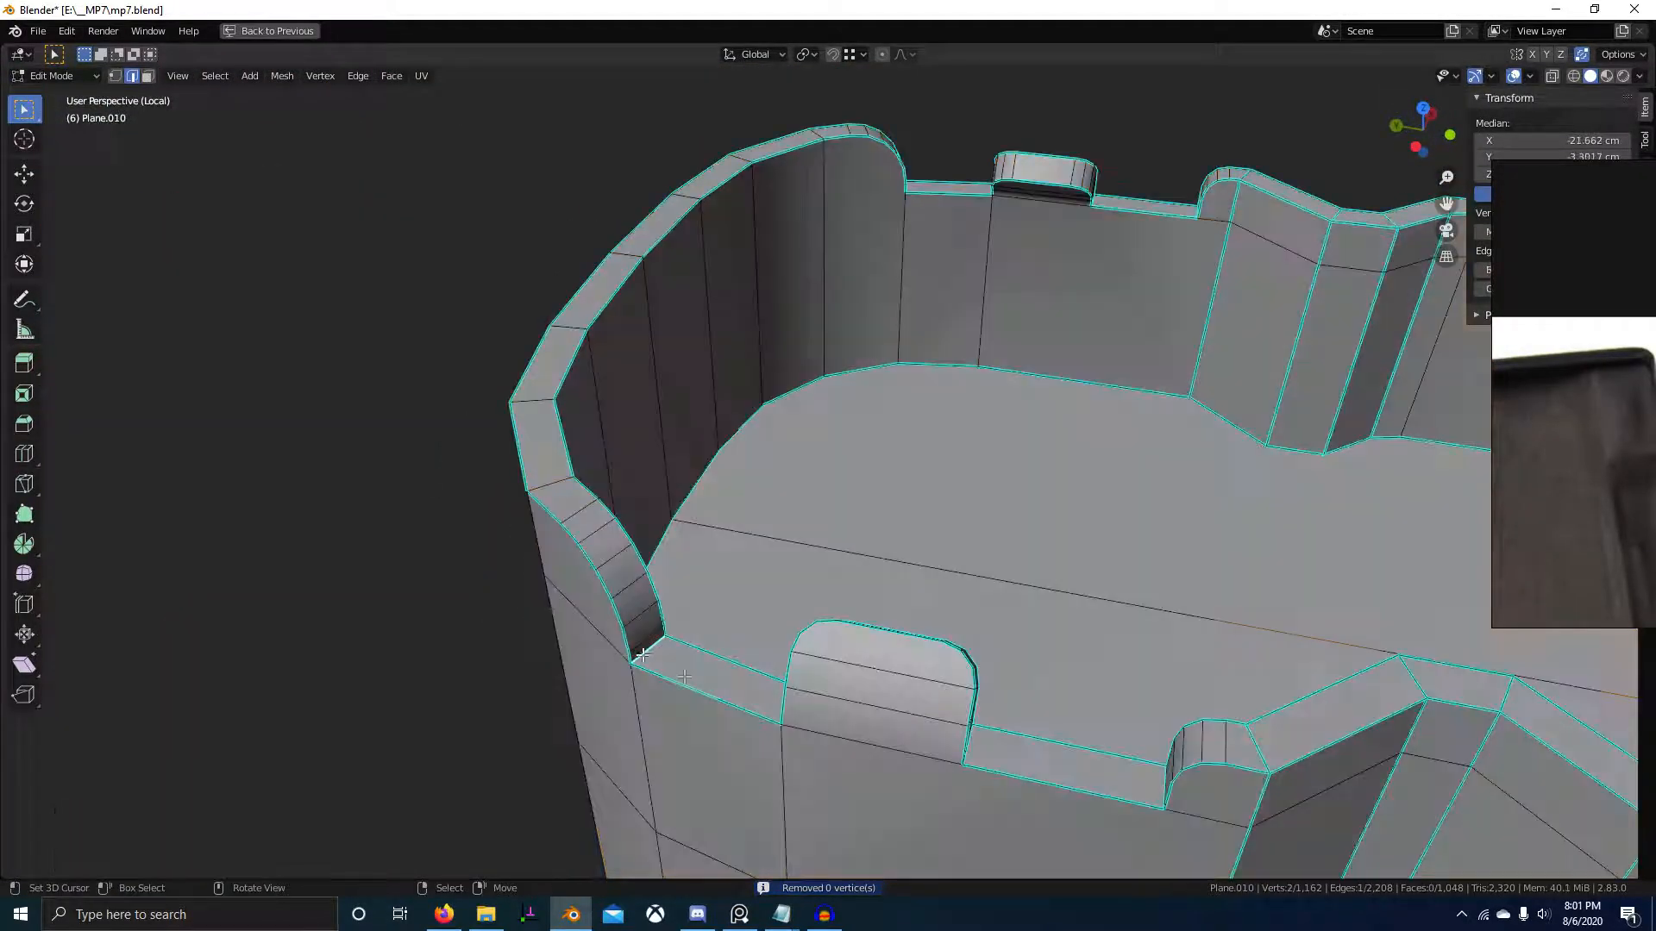
pyautogui.press('Tab')
pyautogui.moveTo(702, 683); pyautogui.dragTo(739, 658, button='middle')
pyautogui.press('Tab')
pyautogui.scroll(5, 805, 517)
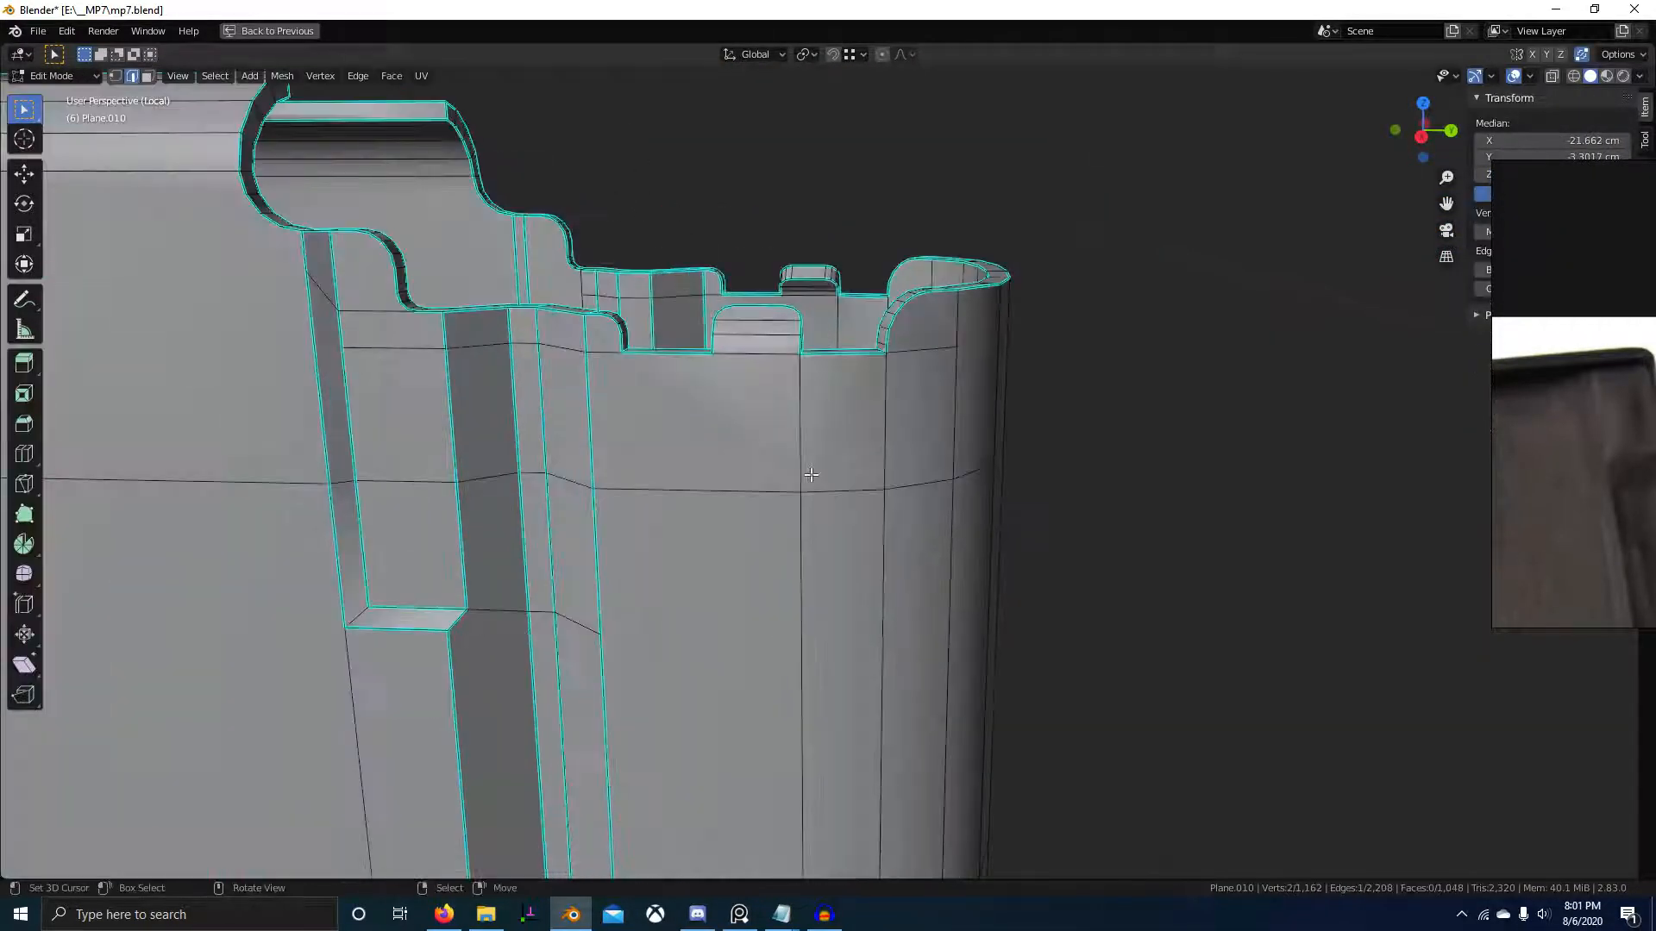
pyautogui.press('Tab')
pyautogui.scroll(-5, 791, 434)
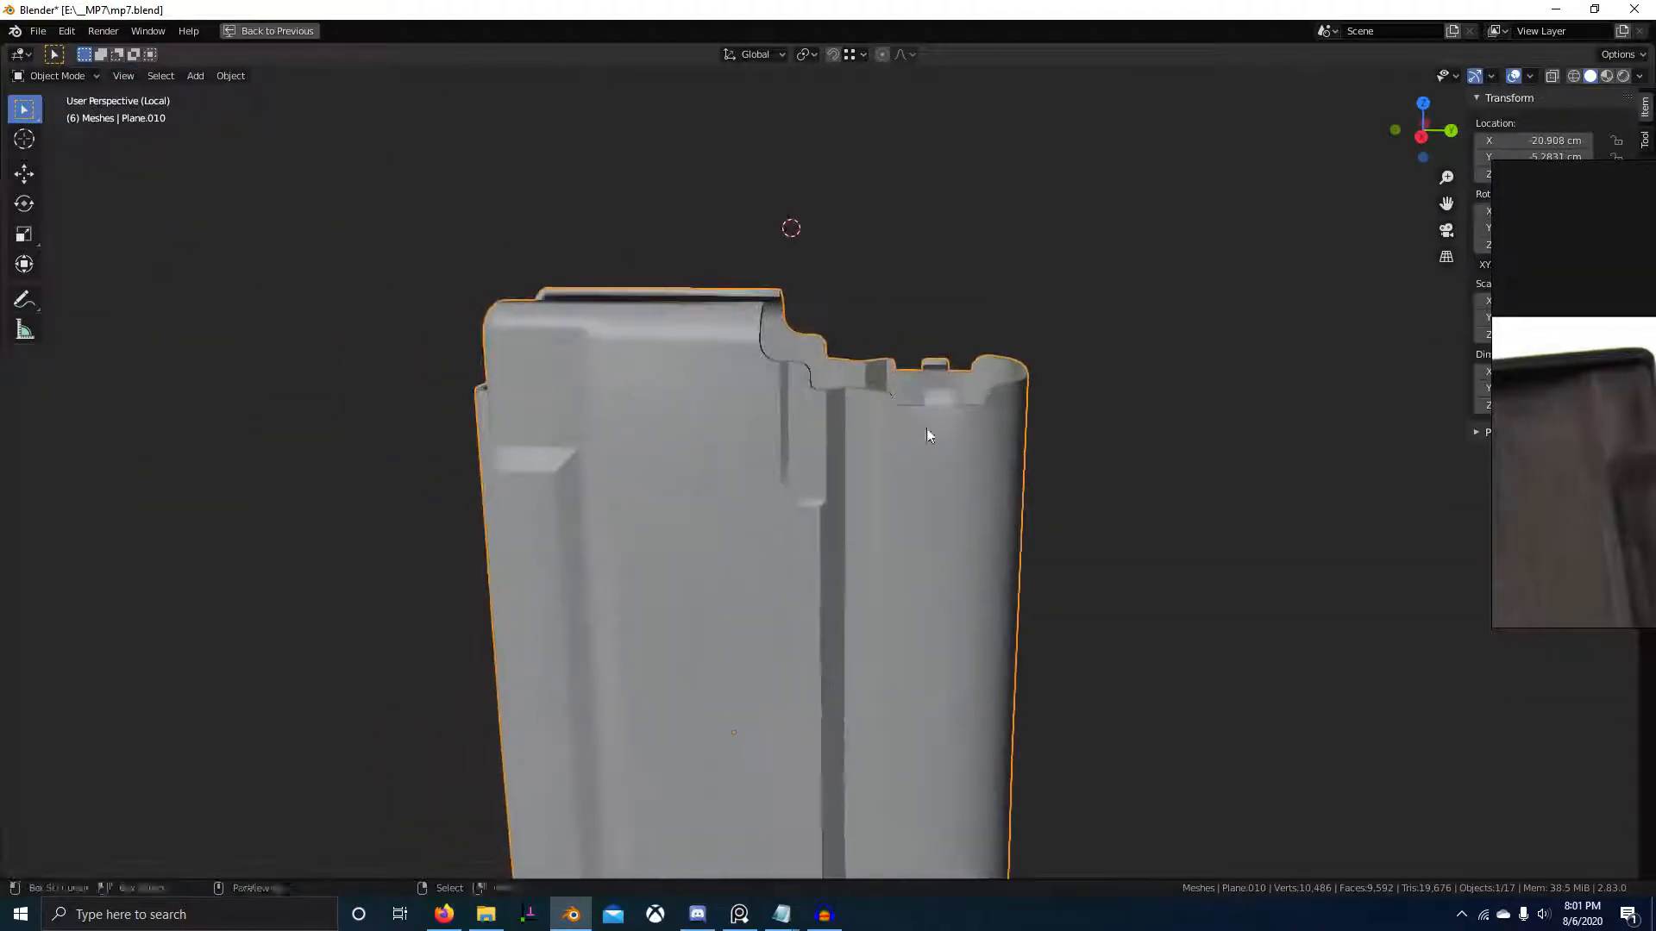
pyautogui.moveTo(931, 432); pyautogui.dragTo(739, 499, button='middle')
pyautogui.press('Tab')
pyautogui.scroll(6, 750, 466)
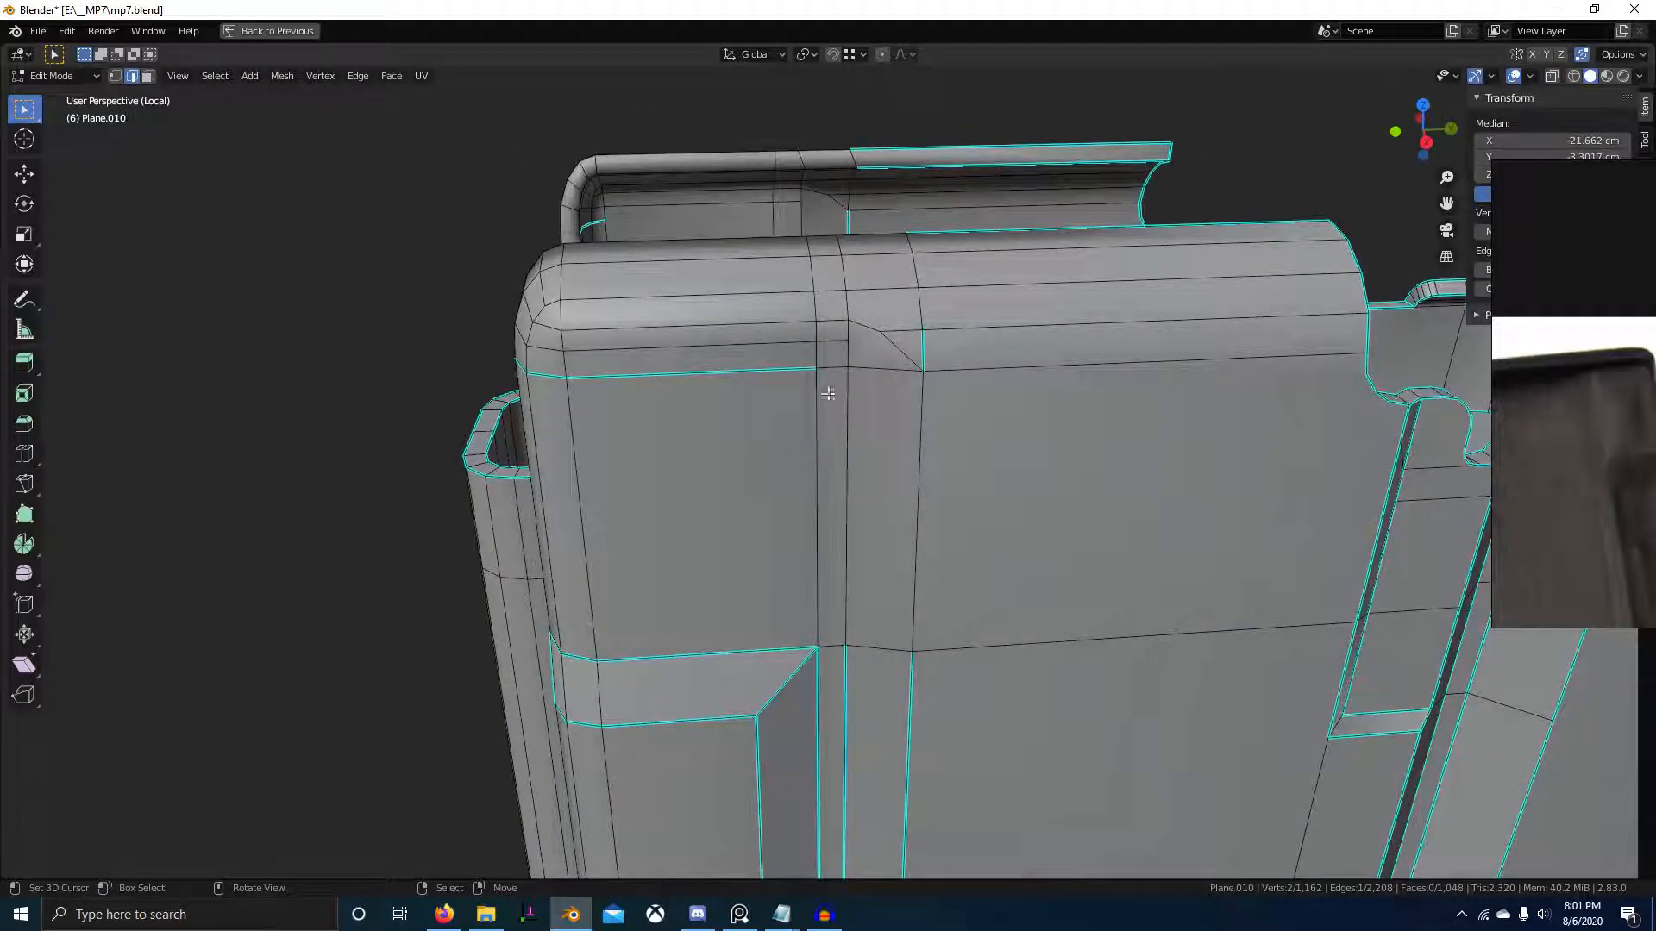
pyautogui.moveTo(828, 393); pyautogui.dragTo(854, 373, button='middle')
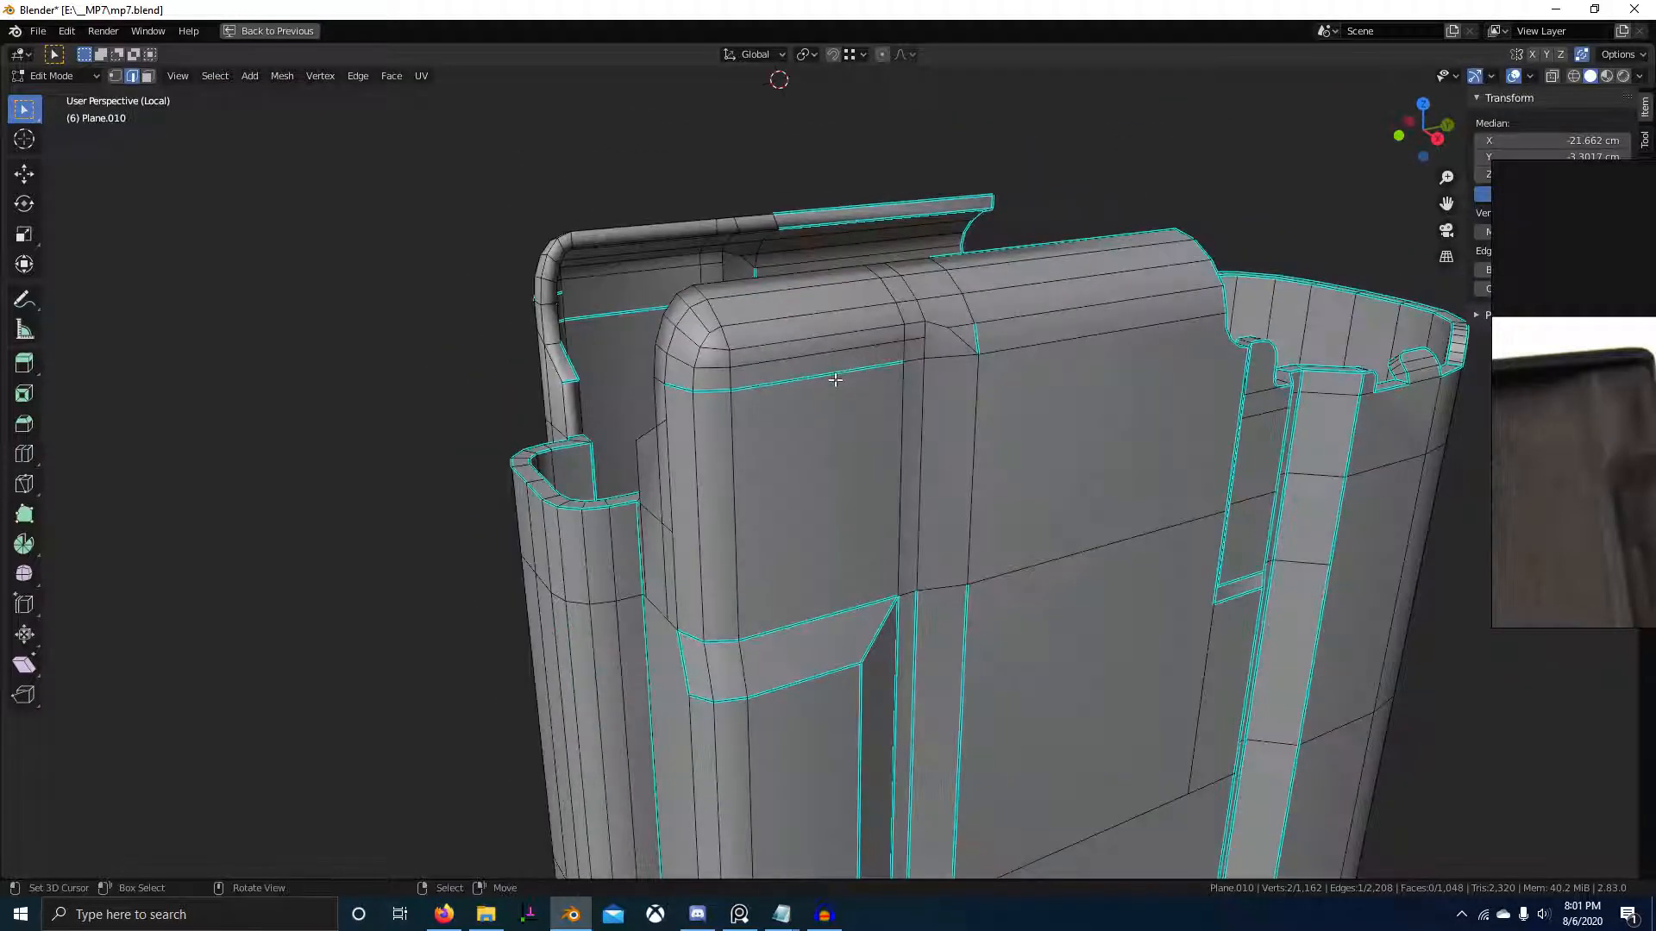
pyautogui.moveTo(869, 433); pyautogui.dragTo(881, 504, button='middle')
# - Clear the sharp marking from all edges of the mesh
pyautogui.press('a')
pyautogui.hotkey('ctrl', 'e')
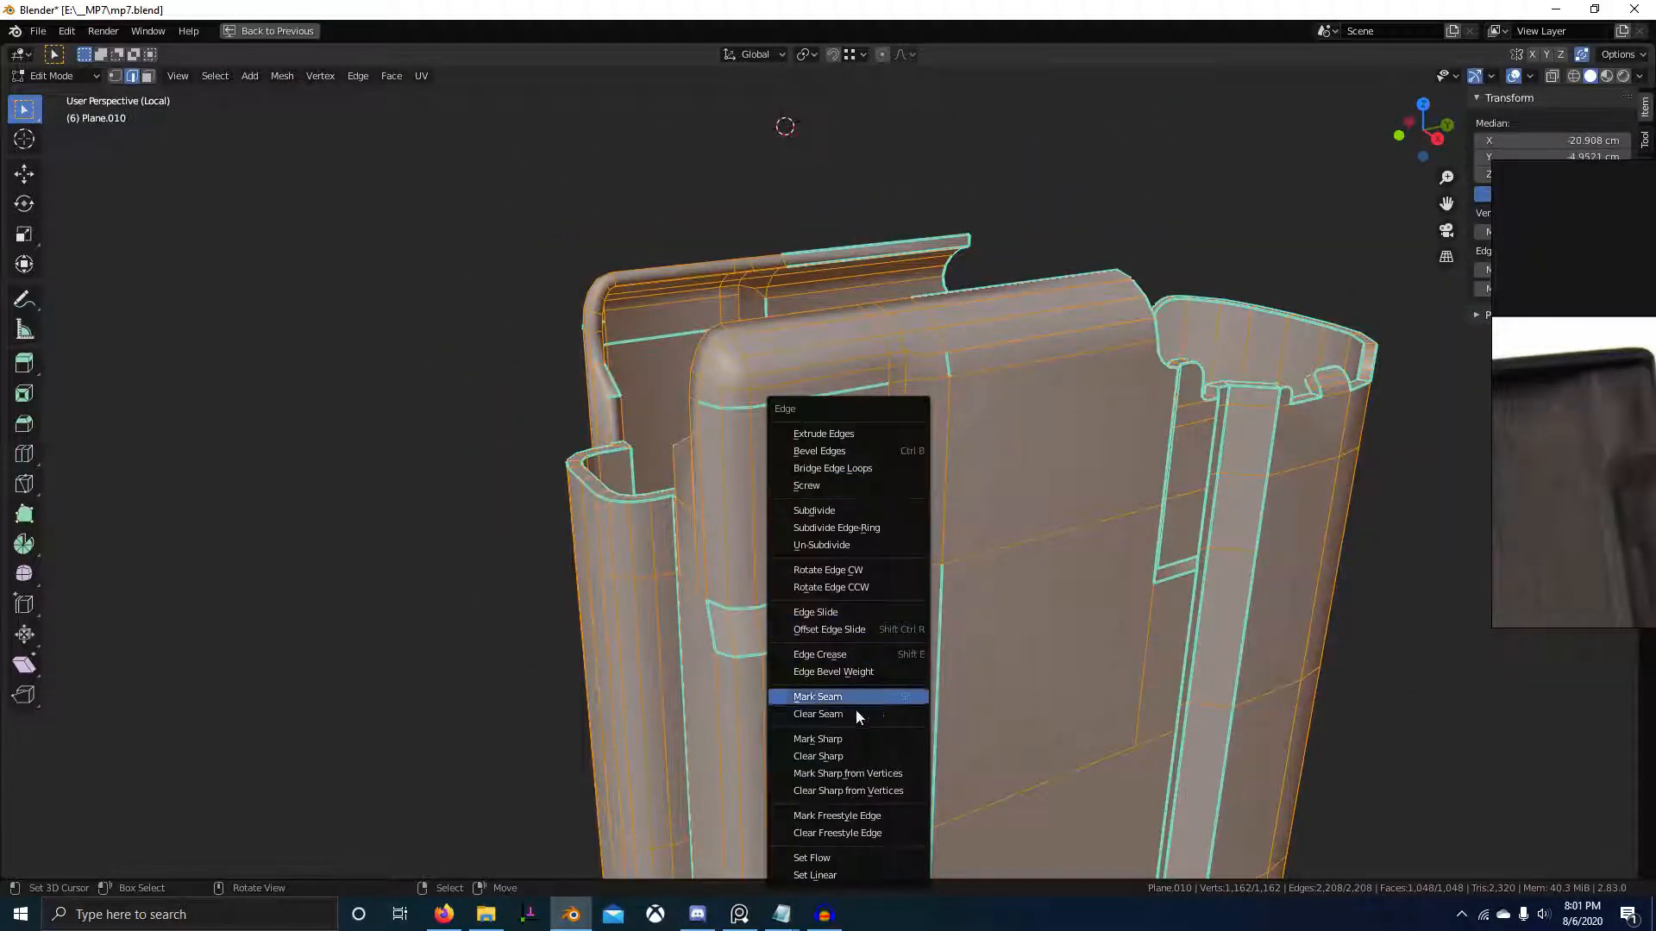
pyautogui.click(857, 757)
pyautogui.scroll(-3, 932, 707)
pyautogui.moveTo(1069, 655); pyautogui.dragTo(954, 658, button='middle')
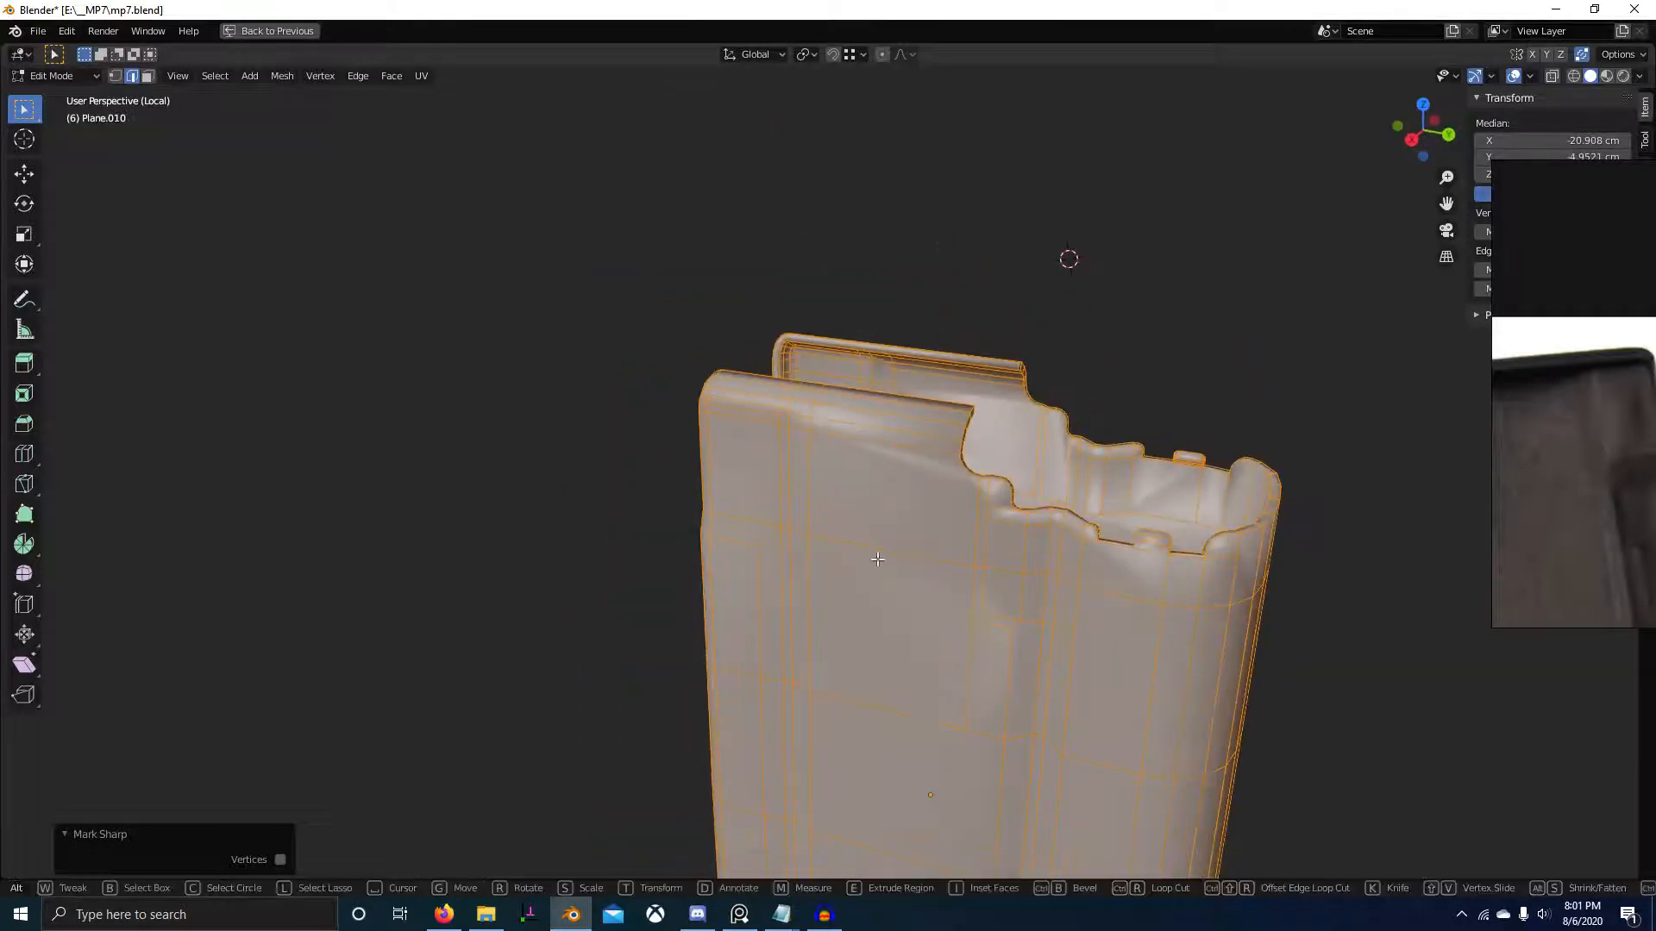
pyautogui.press('q')
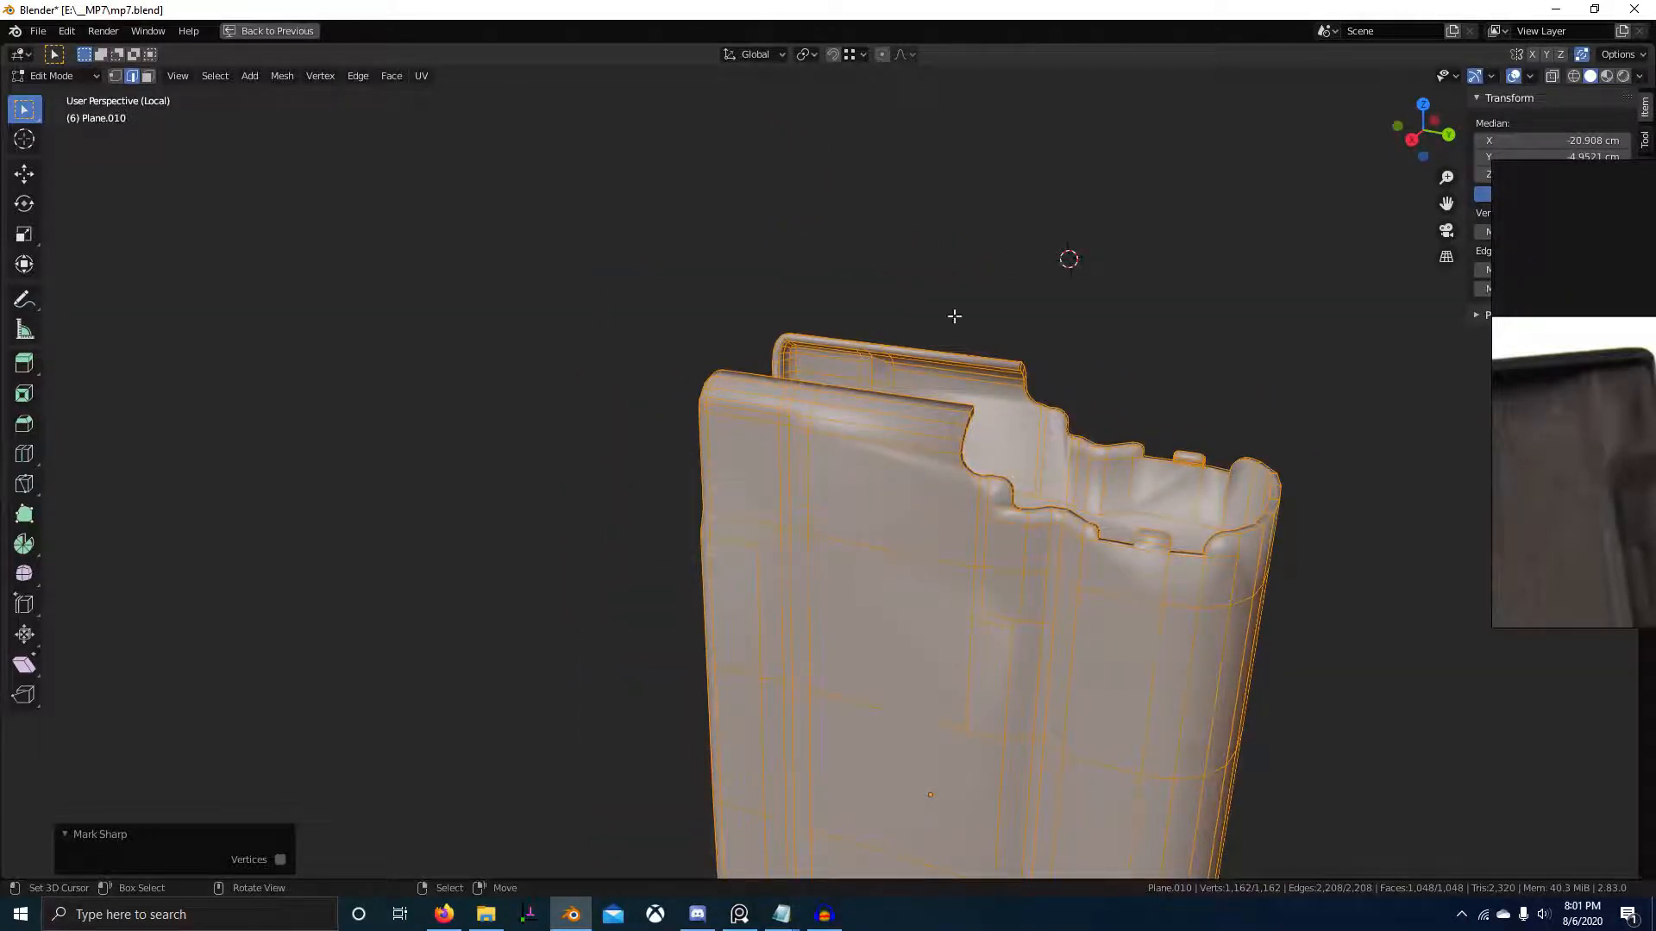
# - Leave Edit Mode and the isolated view of the magazine body, and save the mp7.blend file
pyautogui.press('Tab')
pyautogui.scroll(-5, 1049, 669)
pyautogui.moveTo(1050, 669); pyautogui.dragTo(949, 552, button='middle')
pyautogui.press('KP_Divide')
pyautogui.hotkey('ctrl', 's')
# - Select the magazine body's sharp edges in Edit Mode with a sharpness angle of 45°
pyautogui.scroll(4, 861, 580)
pyautogui.press('Tab')
pyautogui.hotkey('alt', 'a')
pyautogui.scroll(-3, 903, 577)
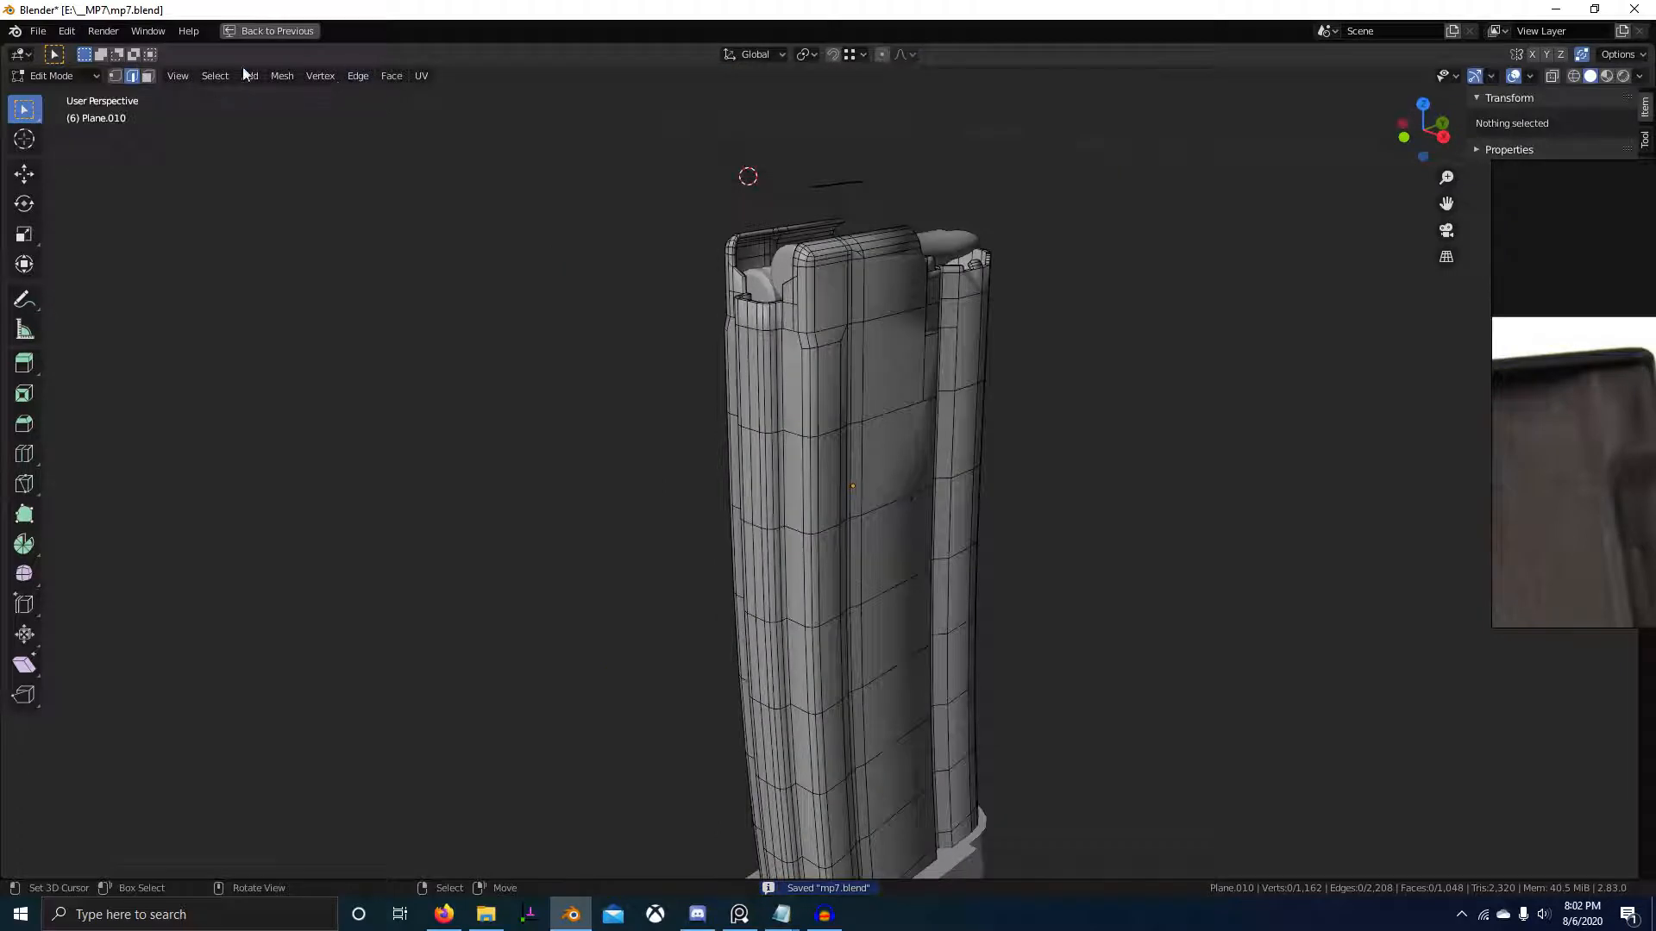
pyautogui.click(214, 75)
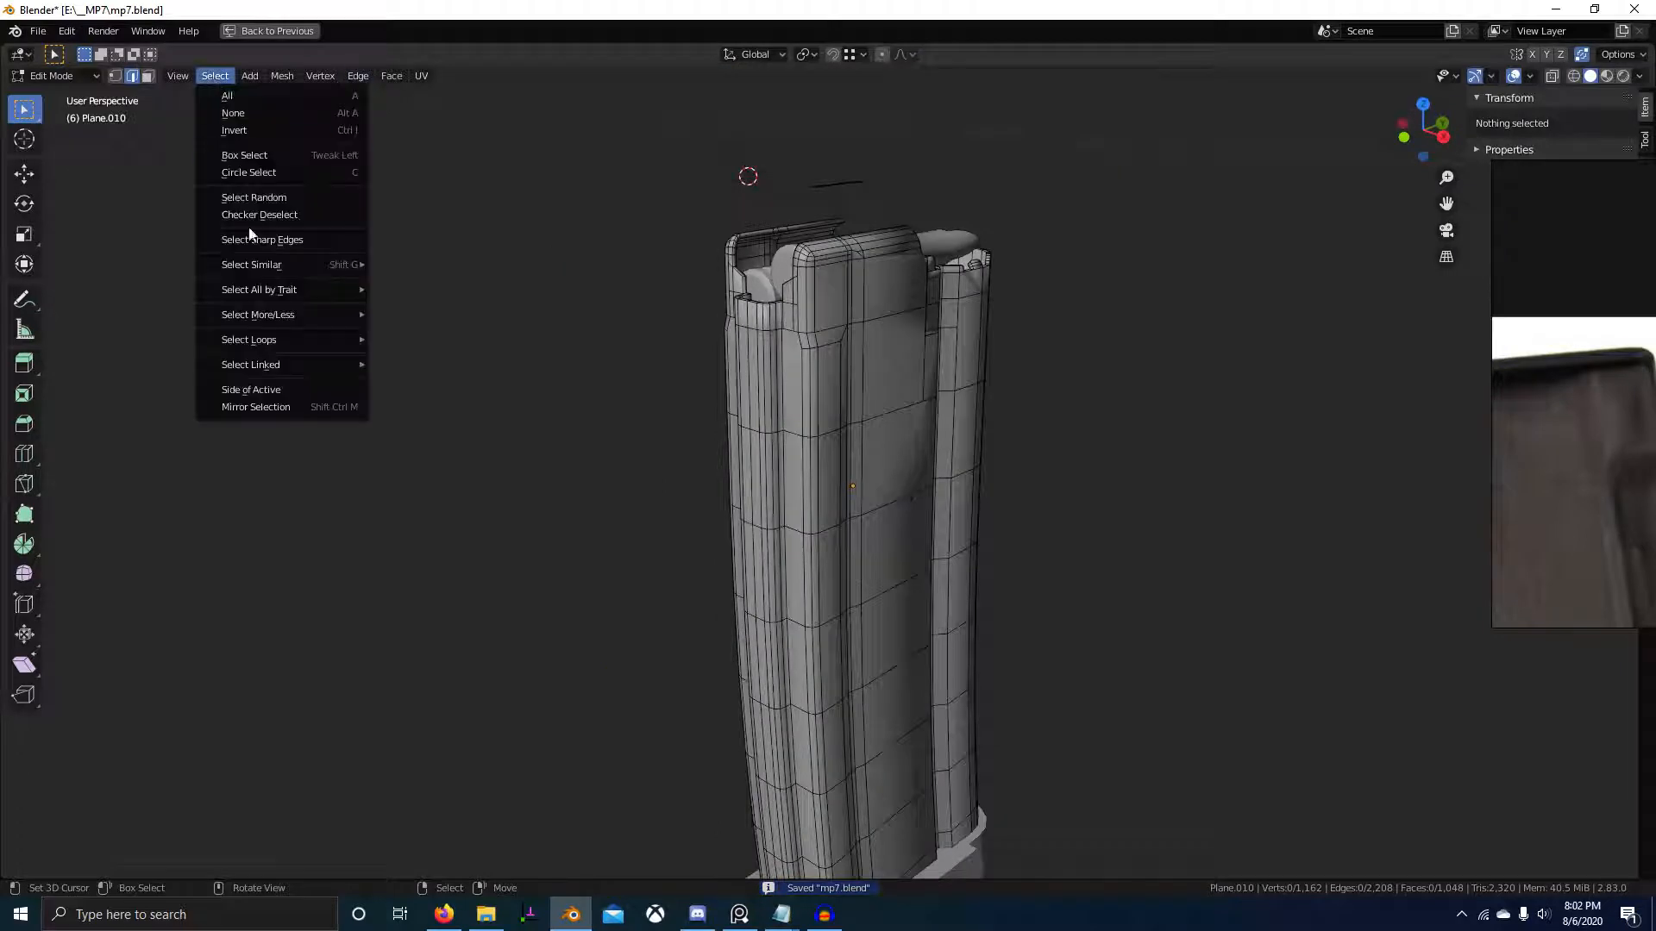
pyautogui.click(308, 240)
pyautogui.scroll(3, 876, 362)
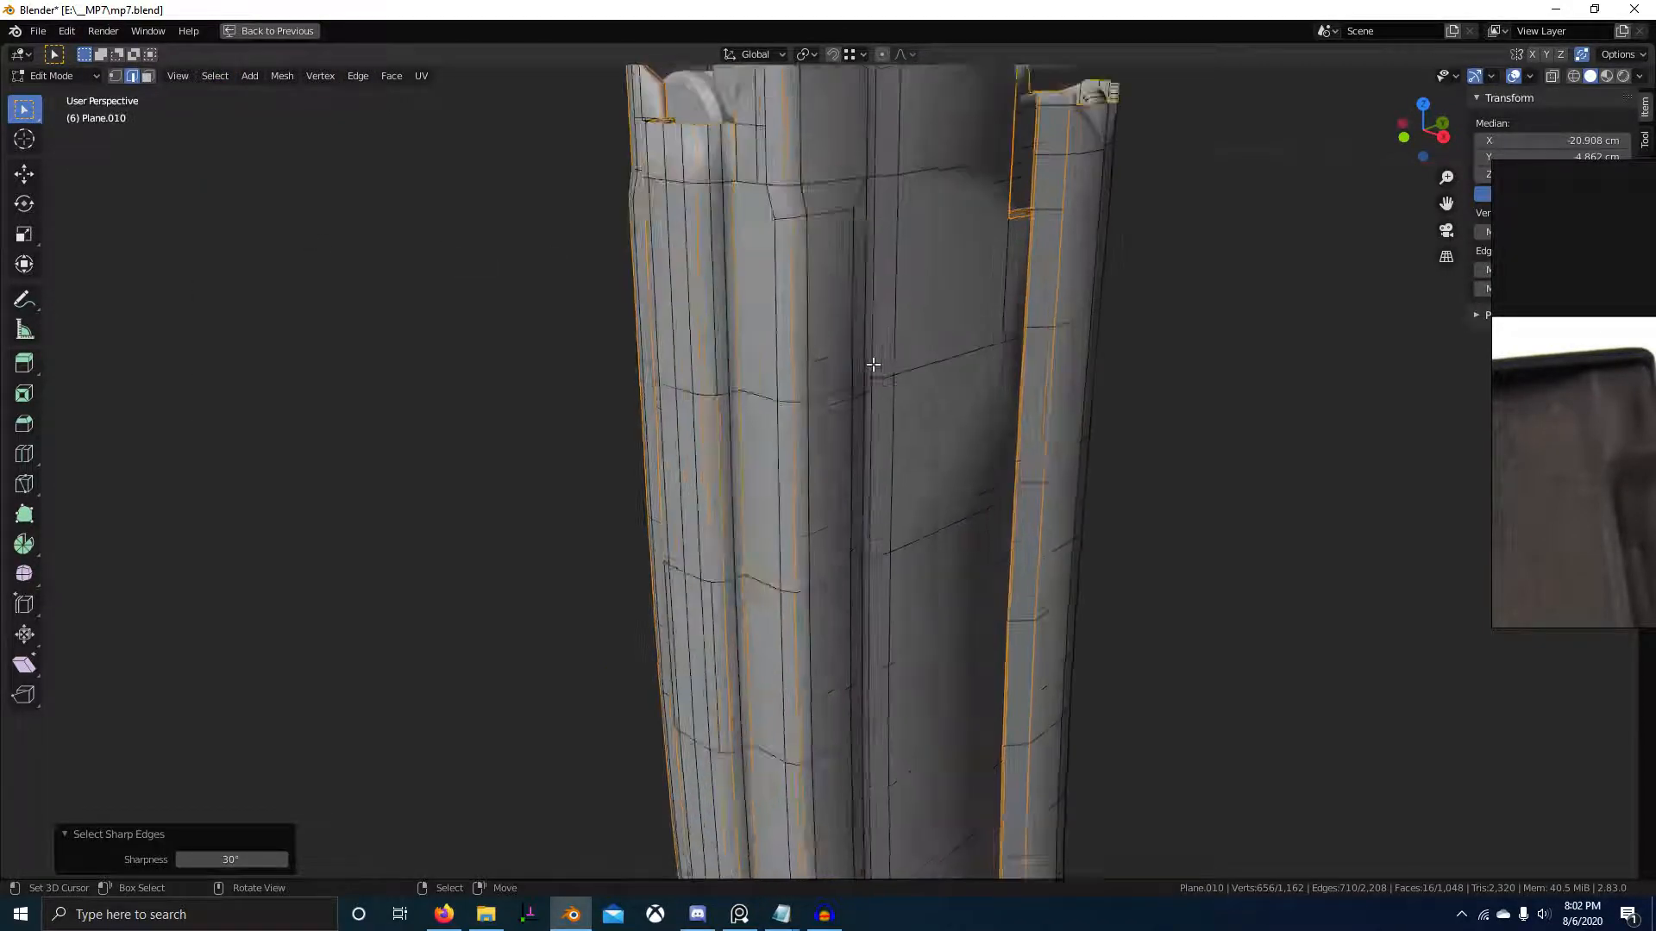
pyautogui.moveTo(876, 362); pyautogui.dragTo(875, 415, button='middle')
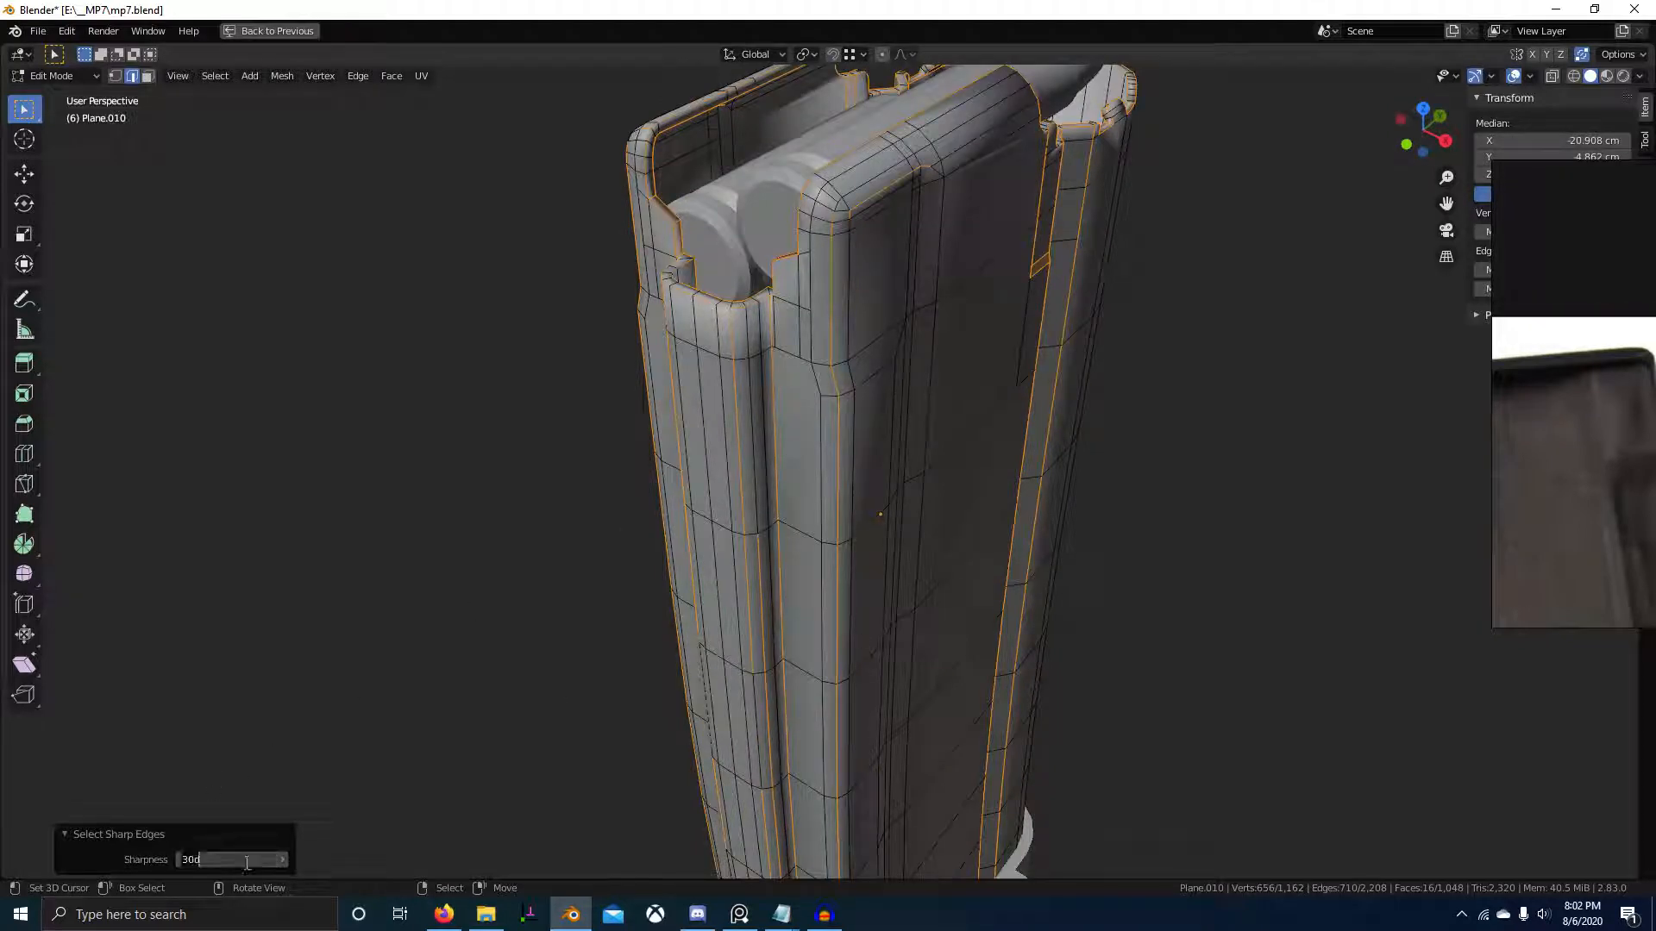
pyautogui.press('Return')
pyautogui.moveTo(924, 549); pyautogui.dragTo(801, 448, button='middle')
pyautogui.scroll(3, 778, 420)
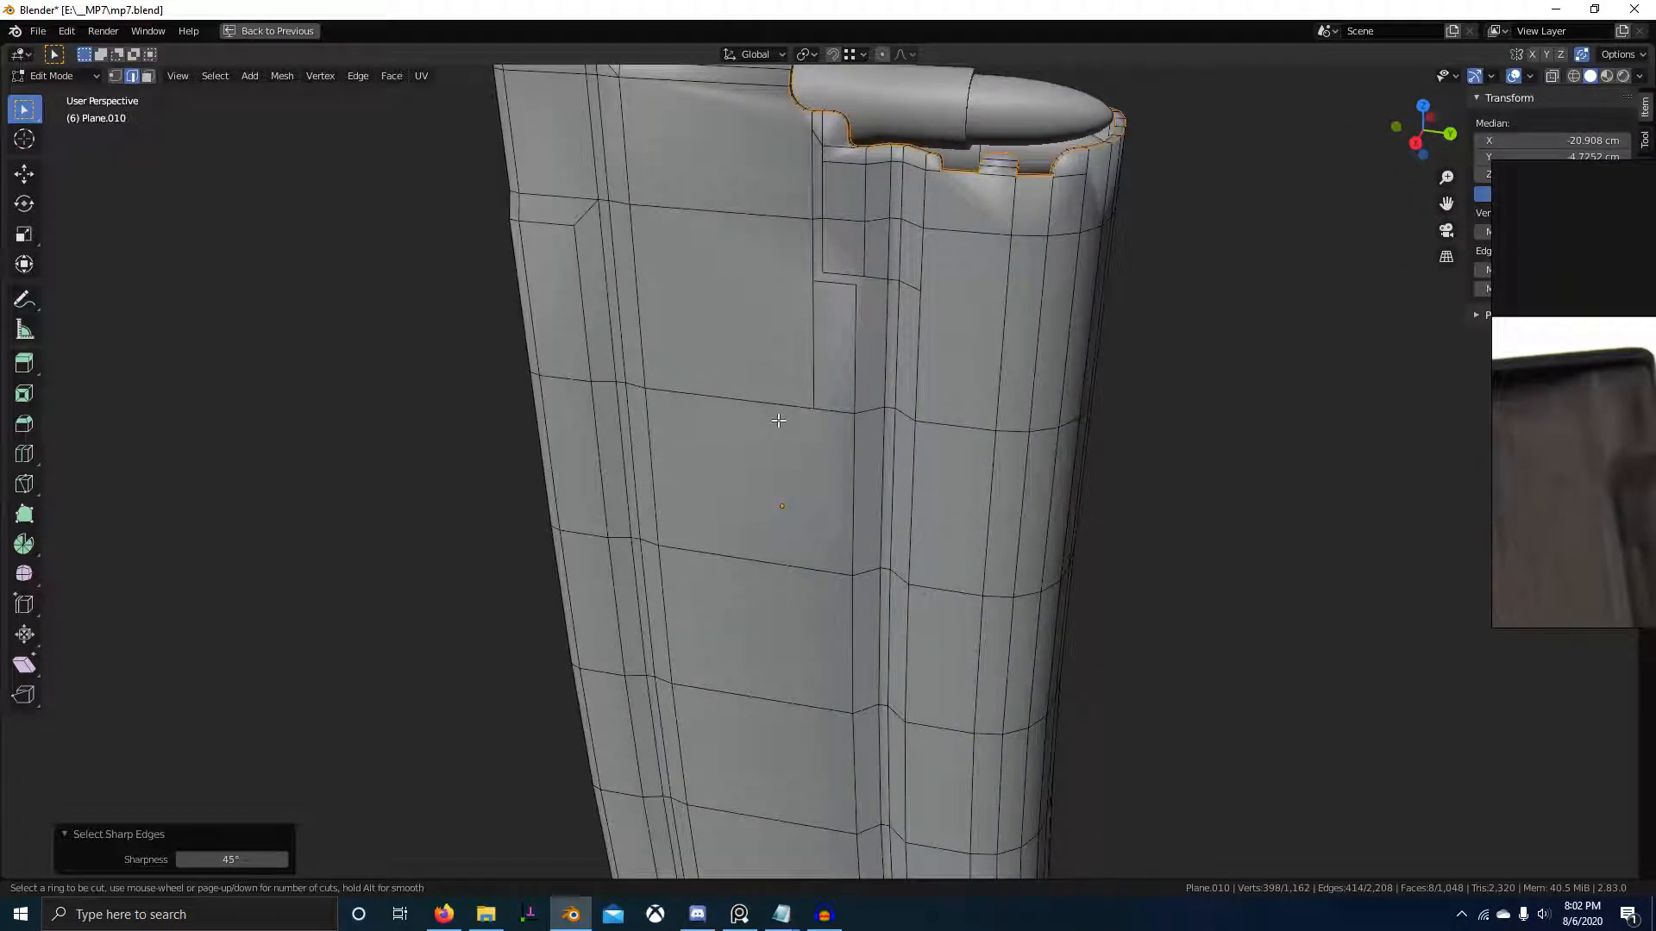
# - Mark the selected rim and corner edges of the magazine body as sharp
pyautogui.hotkey('ctrl', 'e')
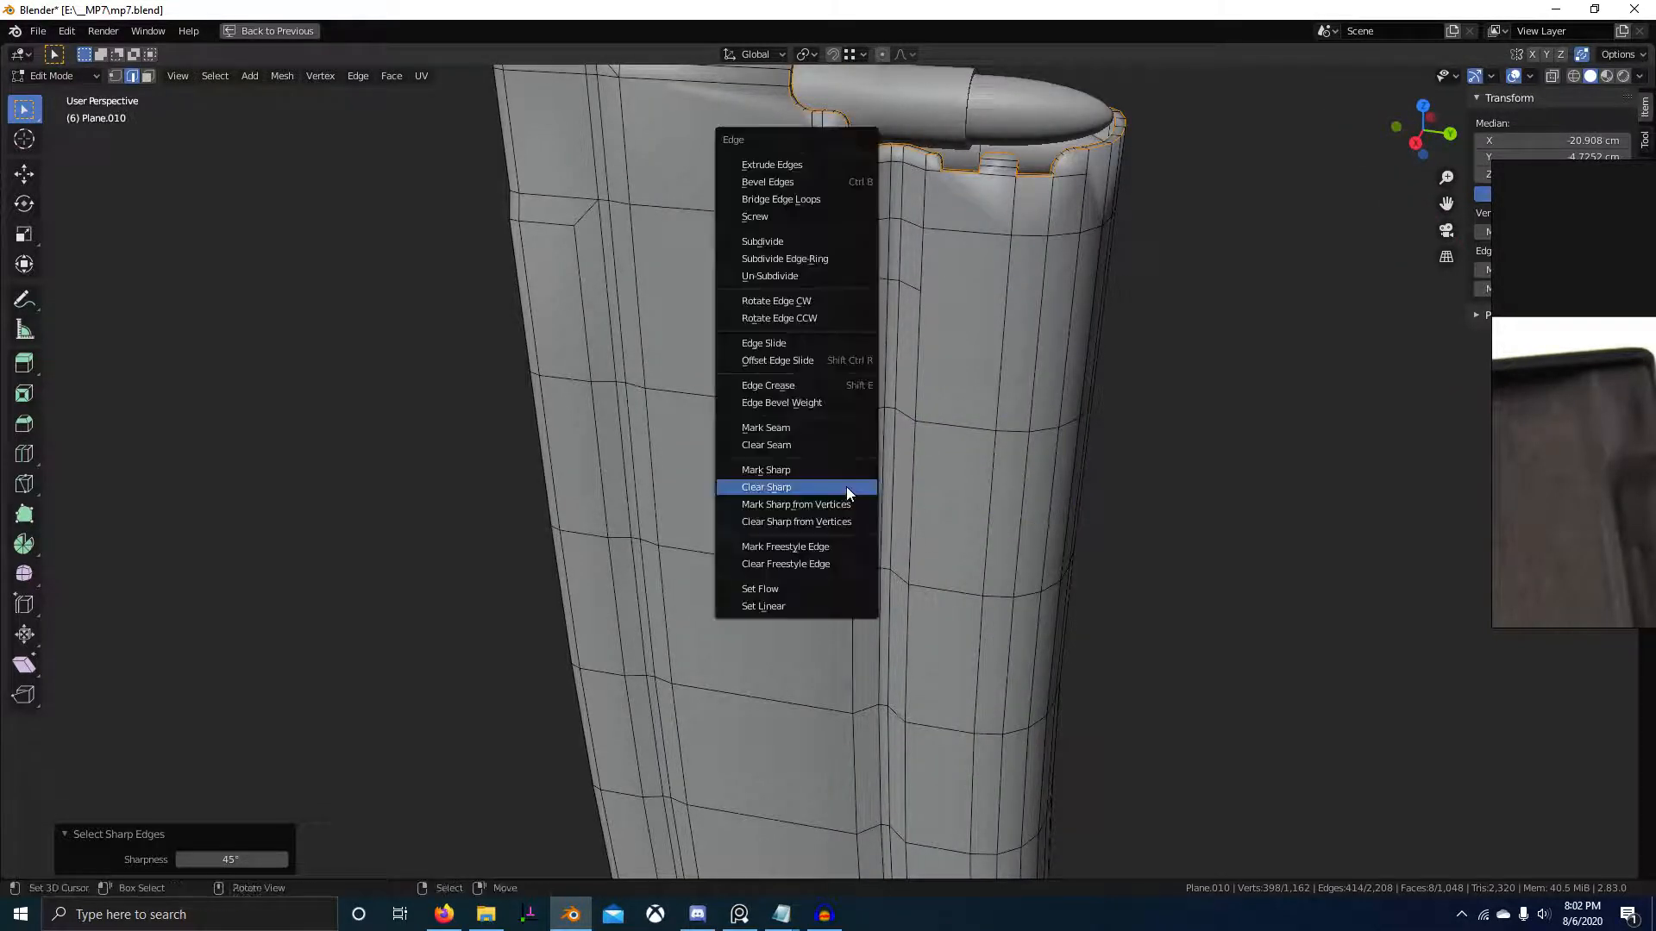
pyautogui.click(846, 485)
pyautogui.scroll(5, 880, 521)
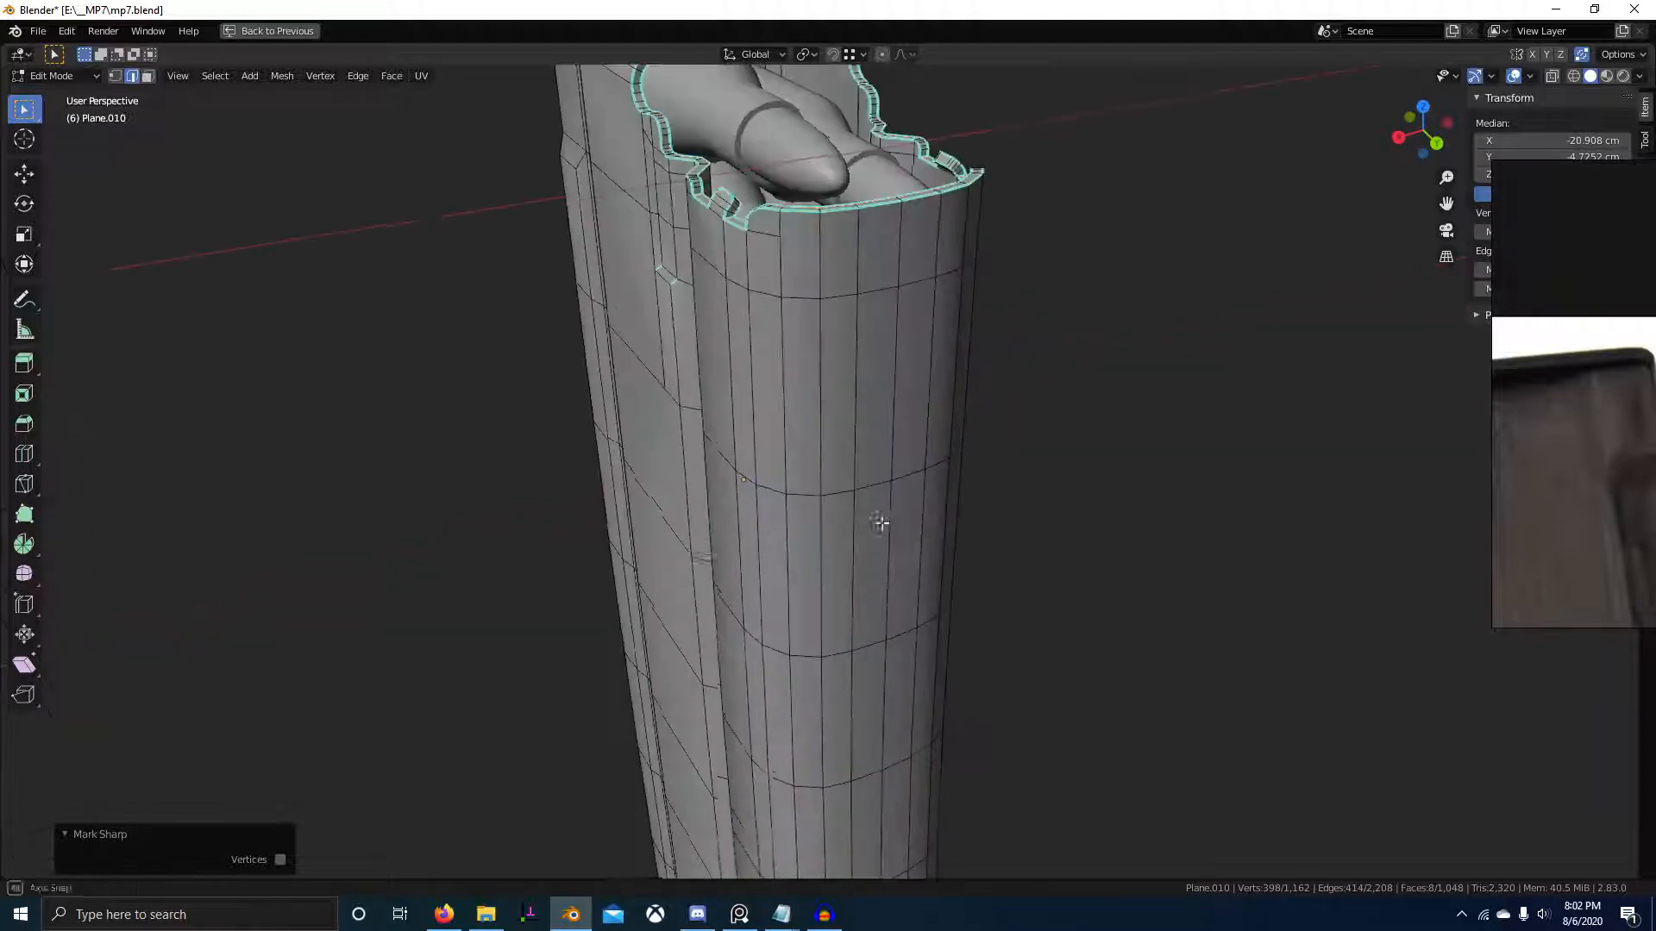
pyautogui.moveTo(880, 521); pyautogui.dragTo(842, 691, button='middle')
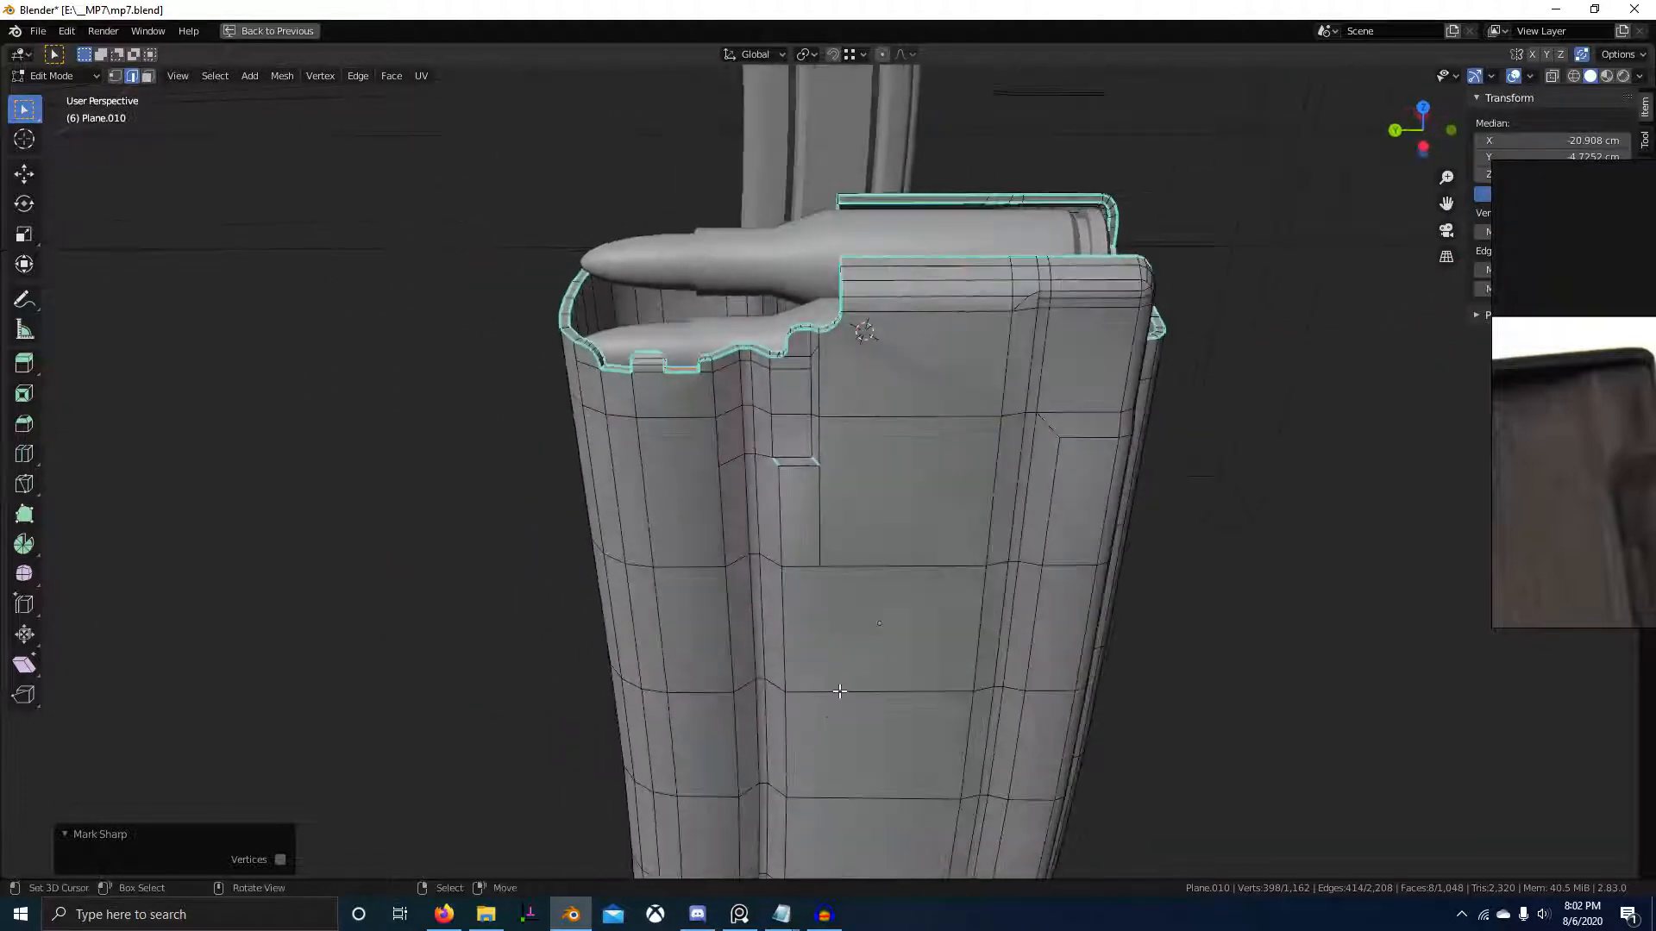
# - Isolate the magazine body in local view around its upper side wall
pyautogui.press('KP_Divide')
pyautogui.scroll(3, 842, 691)
pyautogui.moveTo(850, 569); pyautogui.dragTo(841, 681, button='middle')
pyautogui.scroll(5, 832, 432)
pyautogui.hotkey('alt', 'a')
pyautogui.keyDown('shift'); pyautogui.moveTo(864, 507); pyautogui.dragTo(833, 664, button='middle'); pyautogui.keyUp('shift')
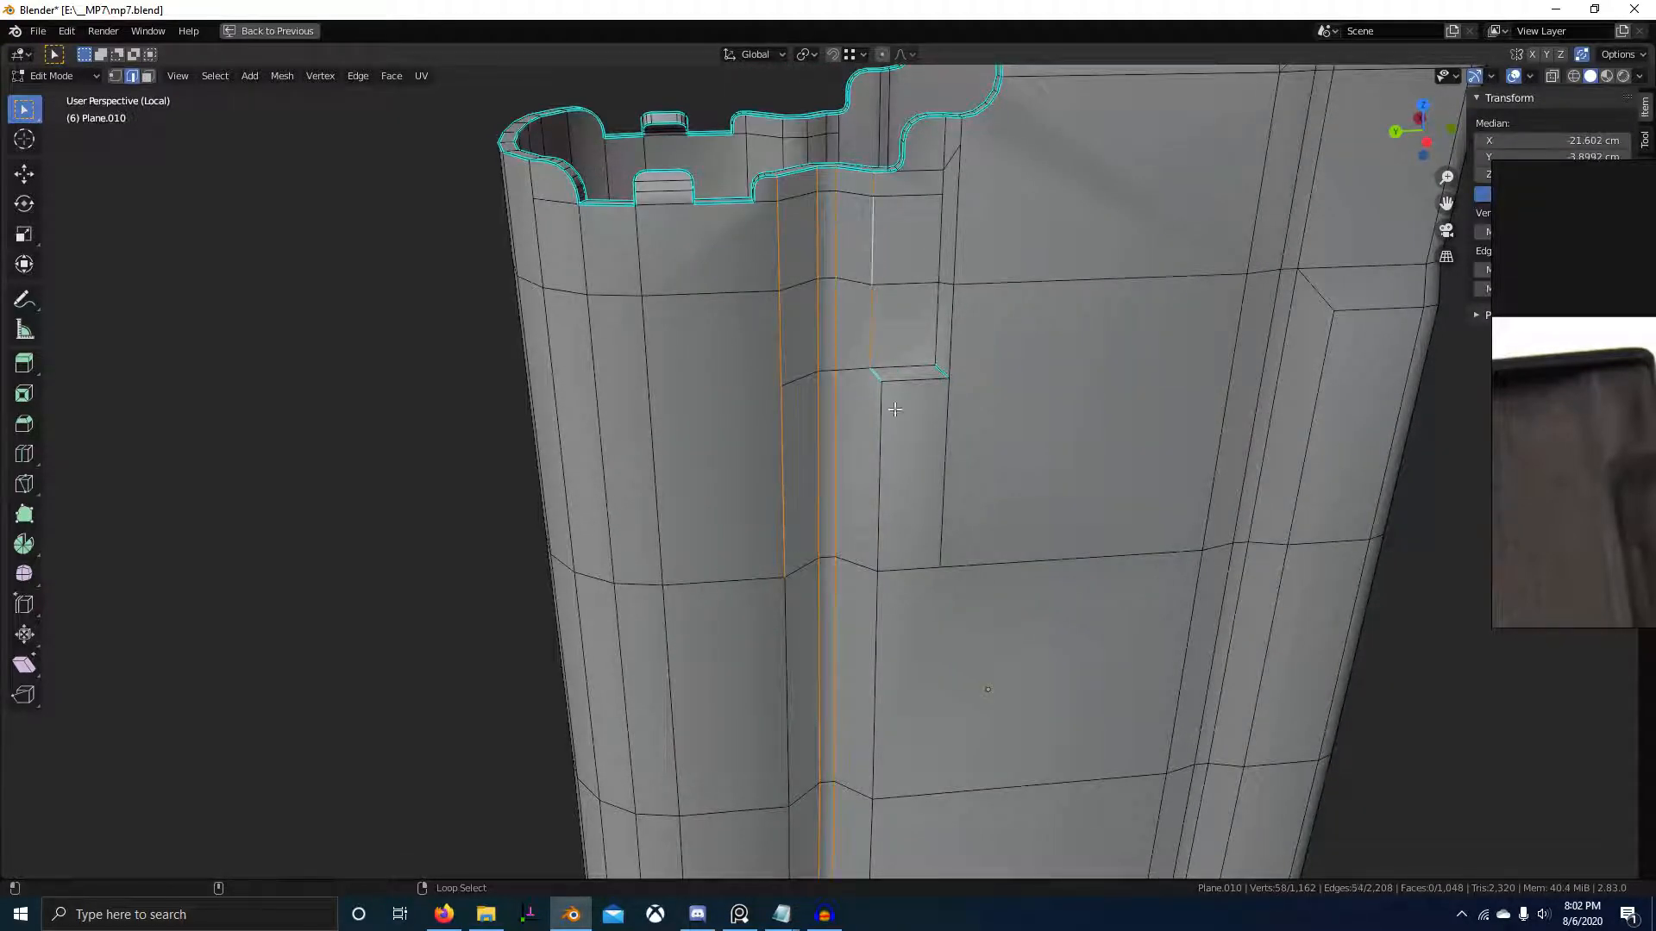
pyautogui.keyDown('alt'); pyautogui.keyDown('shift'); pyautogui.click(896, 660); pyautogui.keyUp('shift'); pyautogui.keyUp('alt')
pyautogui.scroll(-5, 896, 661)
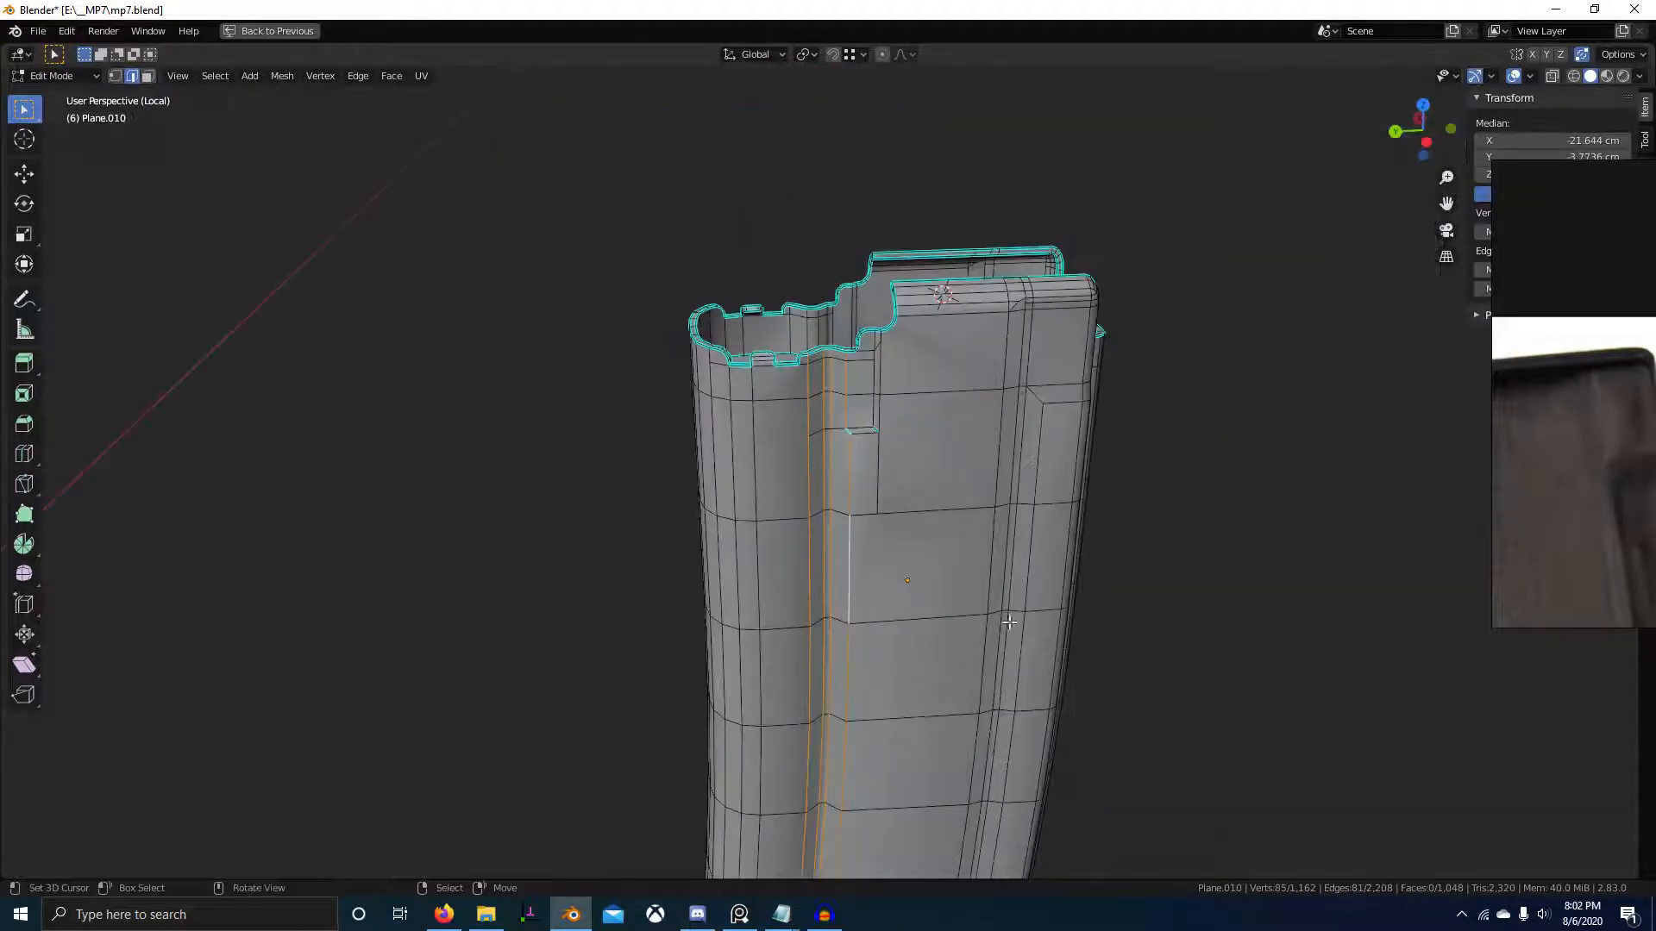
pyautogui.moveTo(896, 660); pyautogui.dragTo(759, 651, button='middle')
pyautogui.scroll(3, 902, 624)
pyautogui.hotkey('alt', 'a')
# - Mark the edges outlining the small rectangular recess below the rim as sharp, including the short edge at its upper end
pyautogui.scroll(-1, 914, 628)
pyautogui.keyDown('shift'); pyautogui.moveTo(992, 603); pyautogui.dragTo(845, 662, button='middle'); pyautogui.keyUp('shift')
pyautogui.scroll(4, 845, 662)
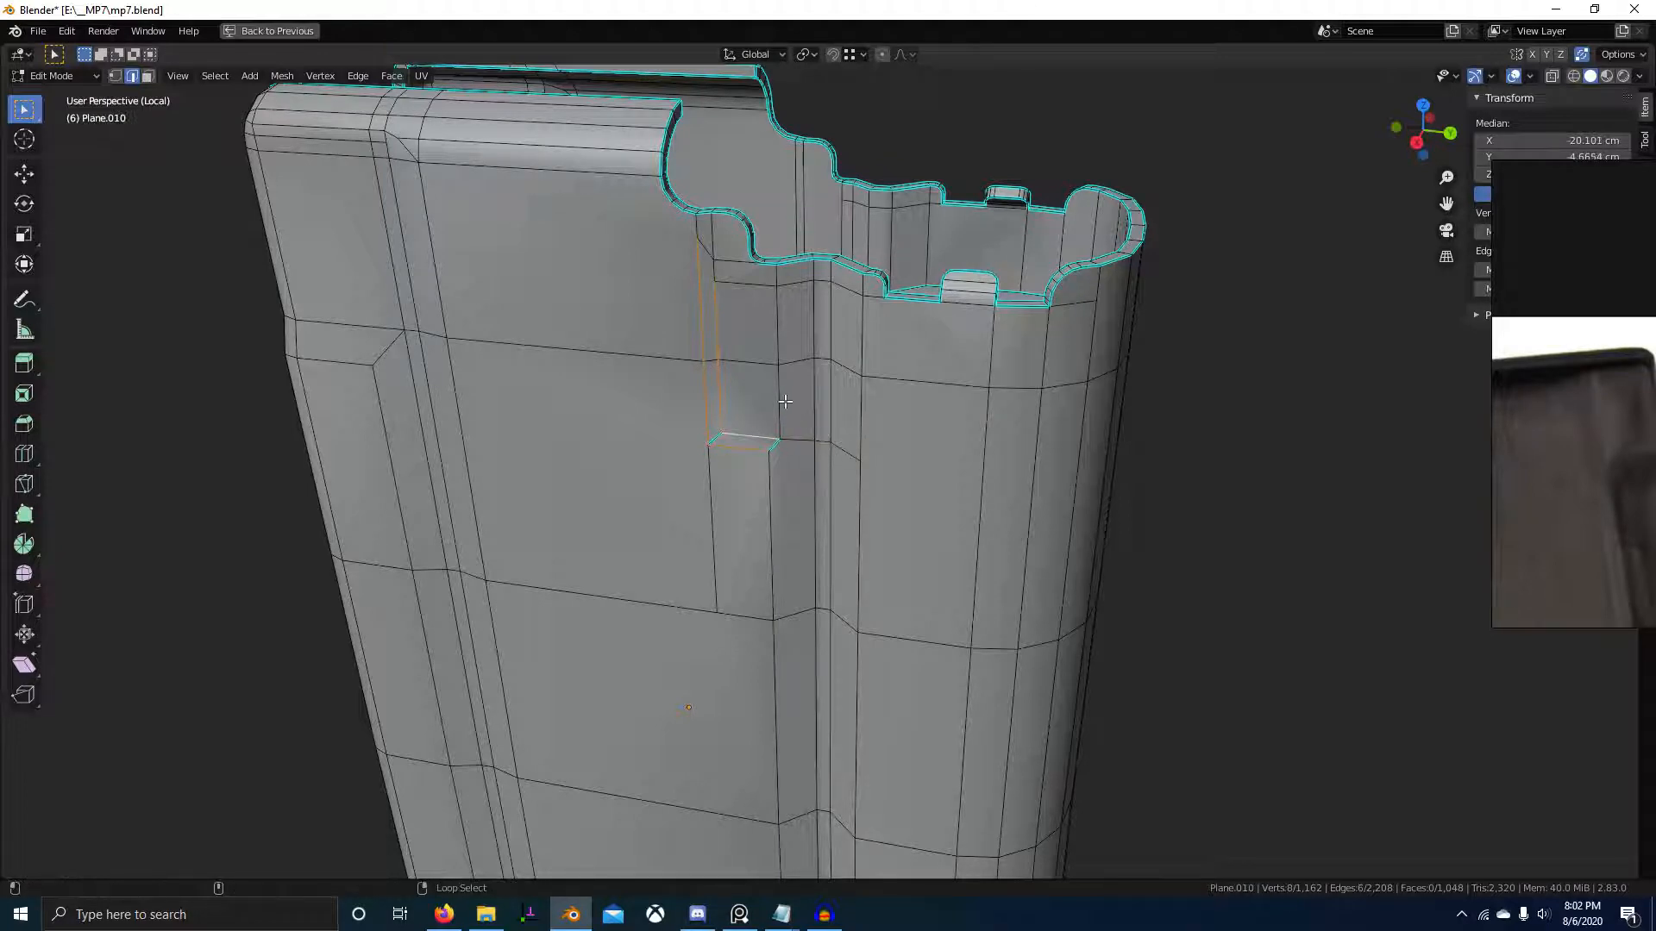
pyautogui.scroll(2, 704, 351)
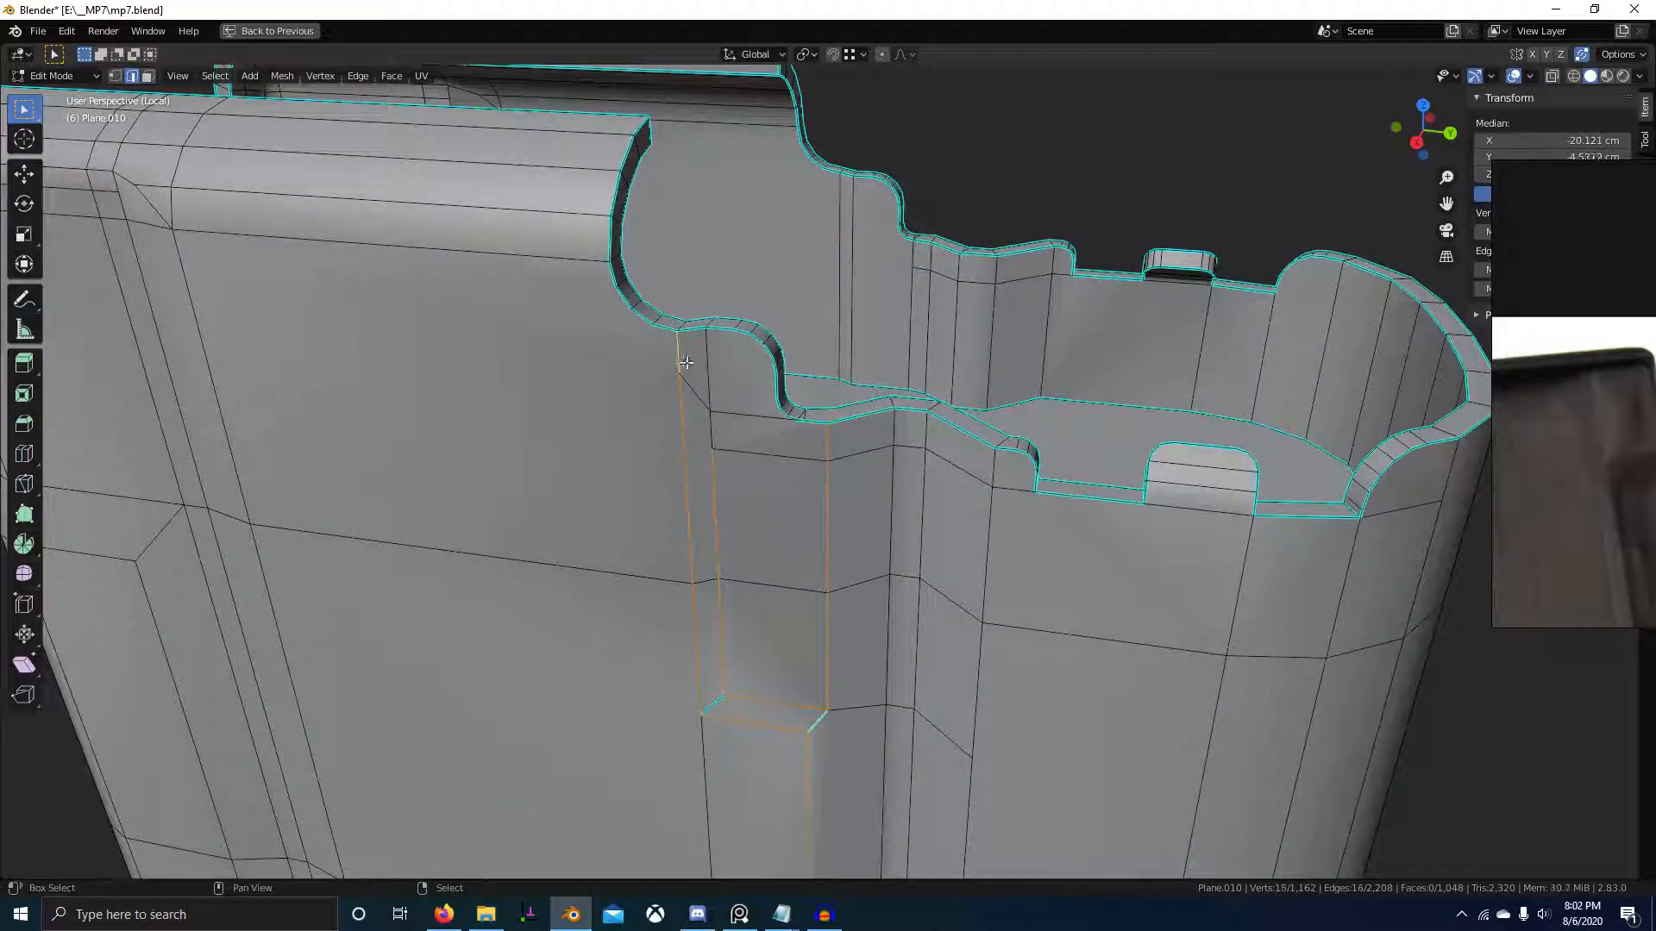
pyautogui.hotkey('ctrl', 'e')
pyautogui.click(769, 447)
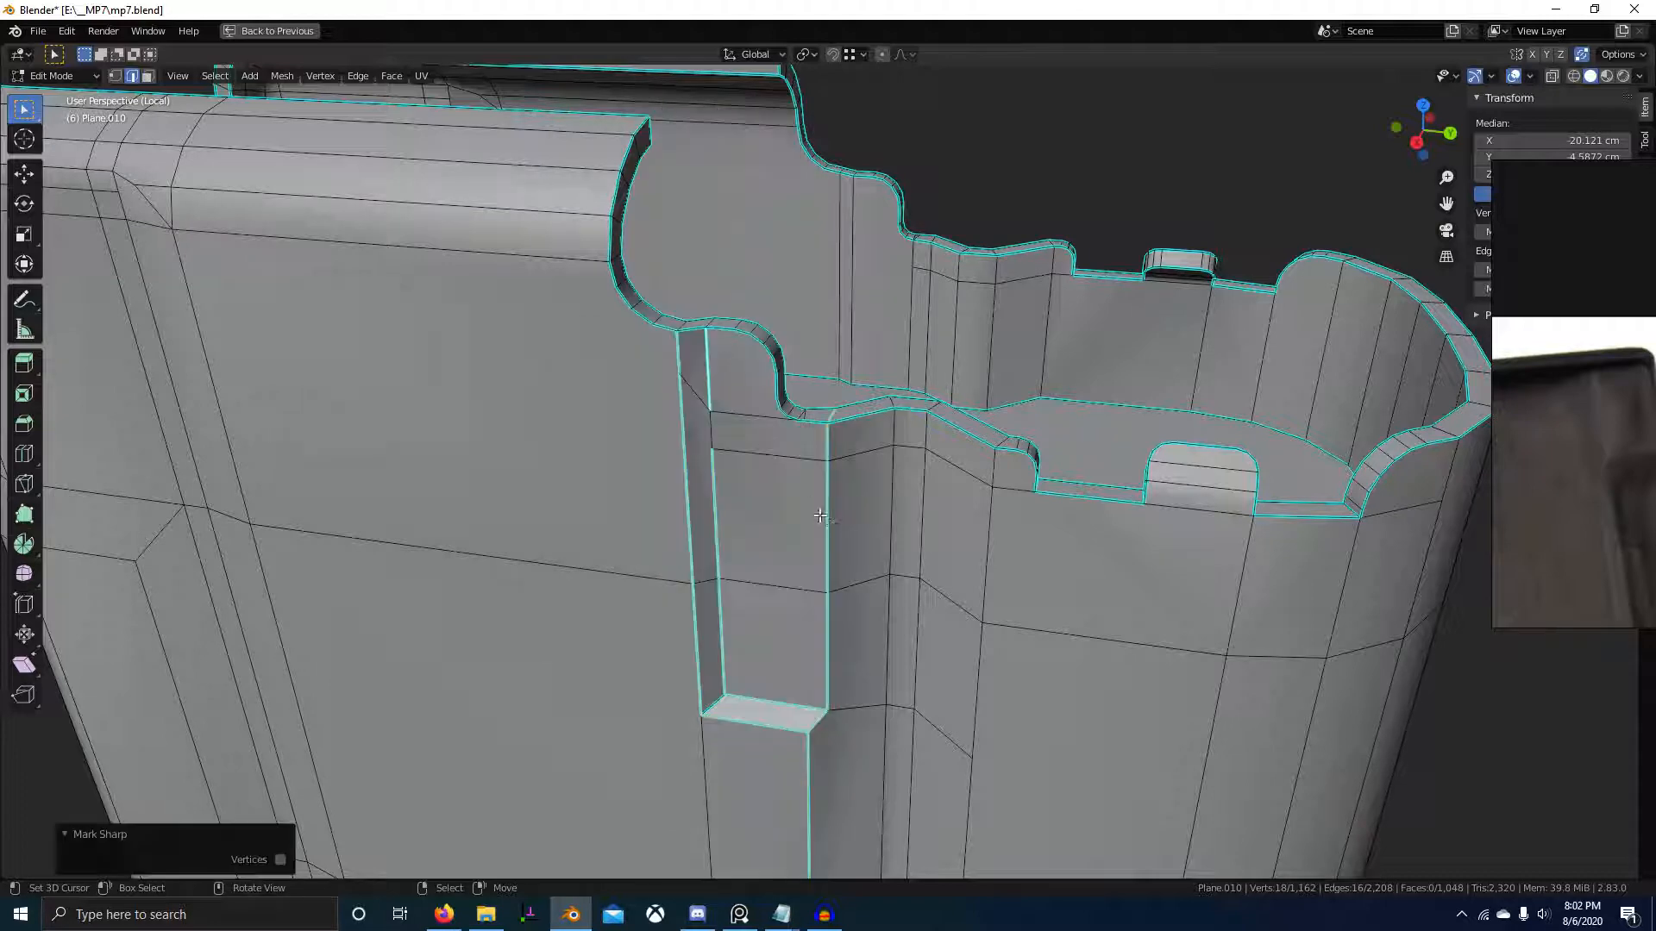
pyautogui.click(702, 426)
pyautogui.hotkey('ctrl', 'e')
pyautogui.click(702, 426)
# - Select the long vertical edge loops of the side groove beside the recess and mark them as sharp
pyautogui.scroll(-2, 892, 497)
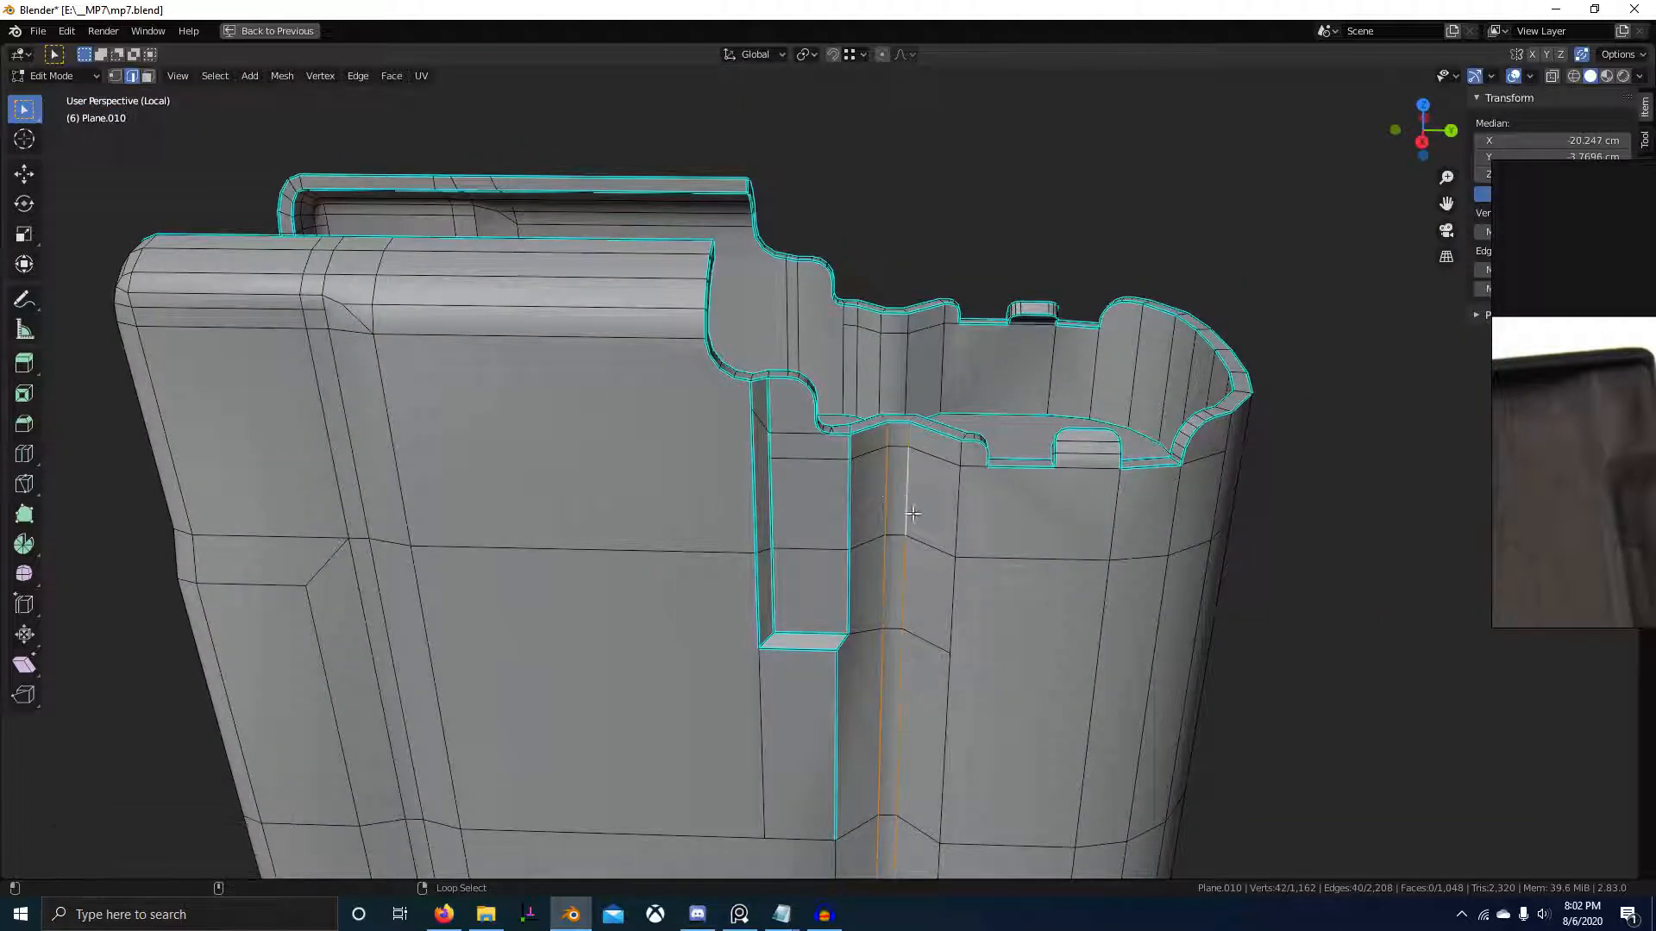
pyautogui.scroll(-2, 875, 703)
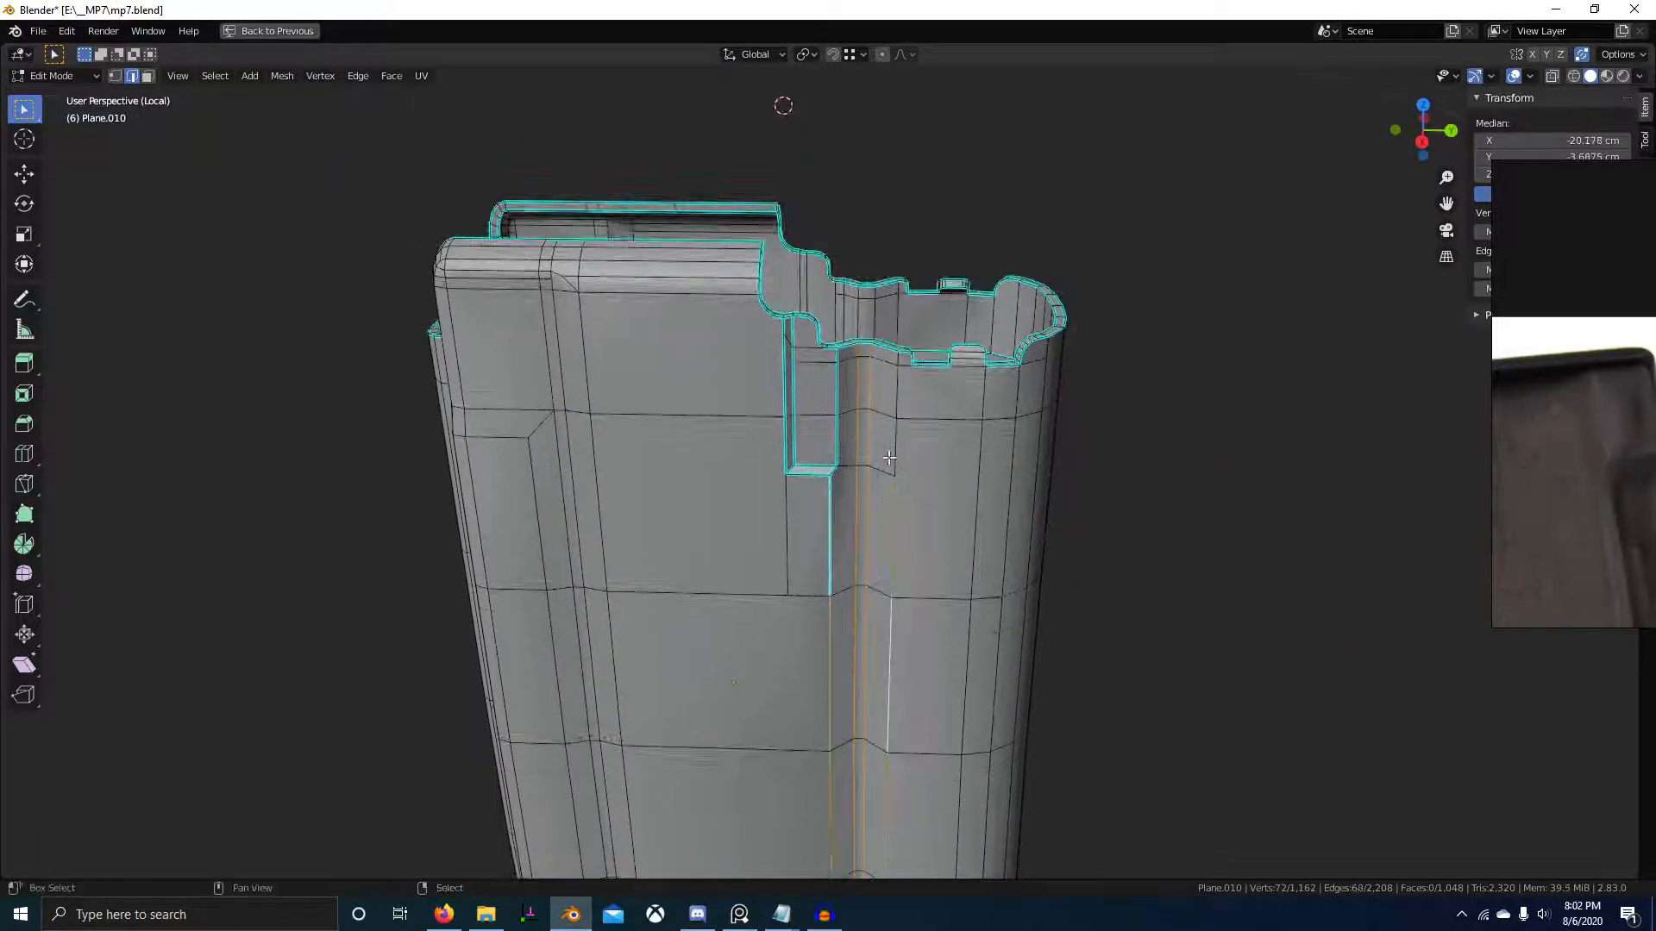
pyautogui.hotkey('ctrl', 'e')
pyautogui.click(900, 360)
# - Examine the sharp edge marking along the side groove, the notched rim and the full length of the magazine
pyautogui.scroll(-5, 934, 353)
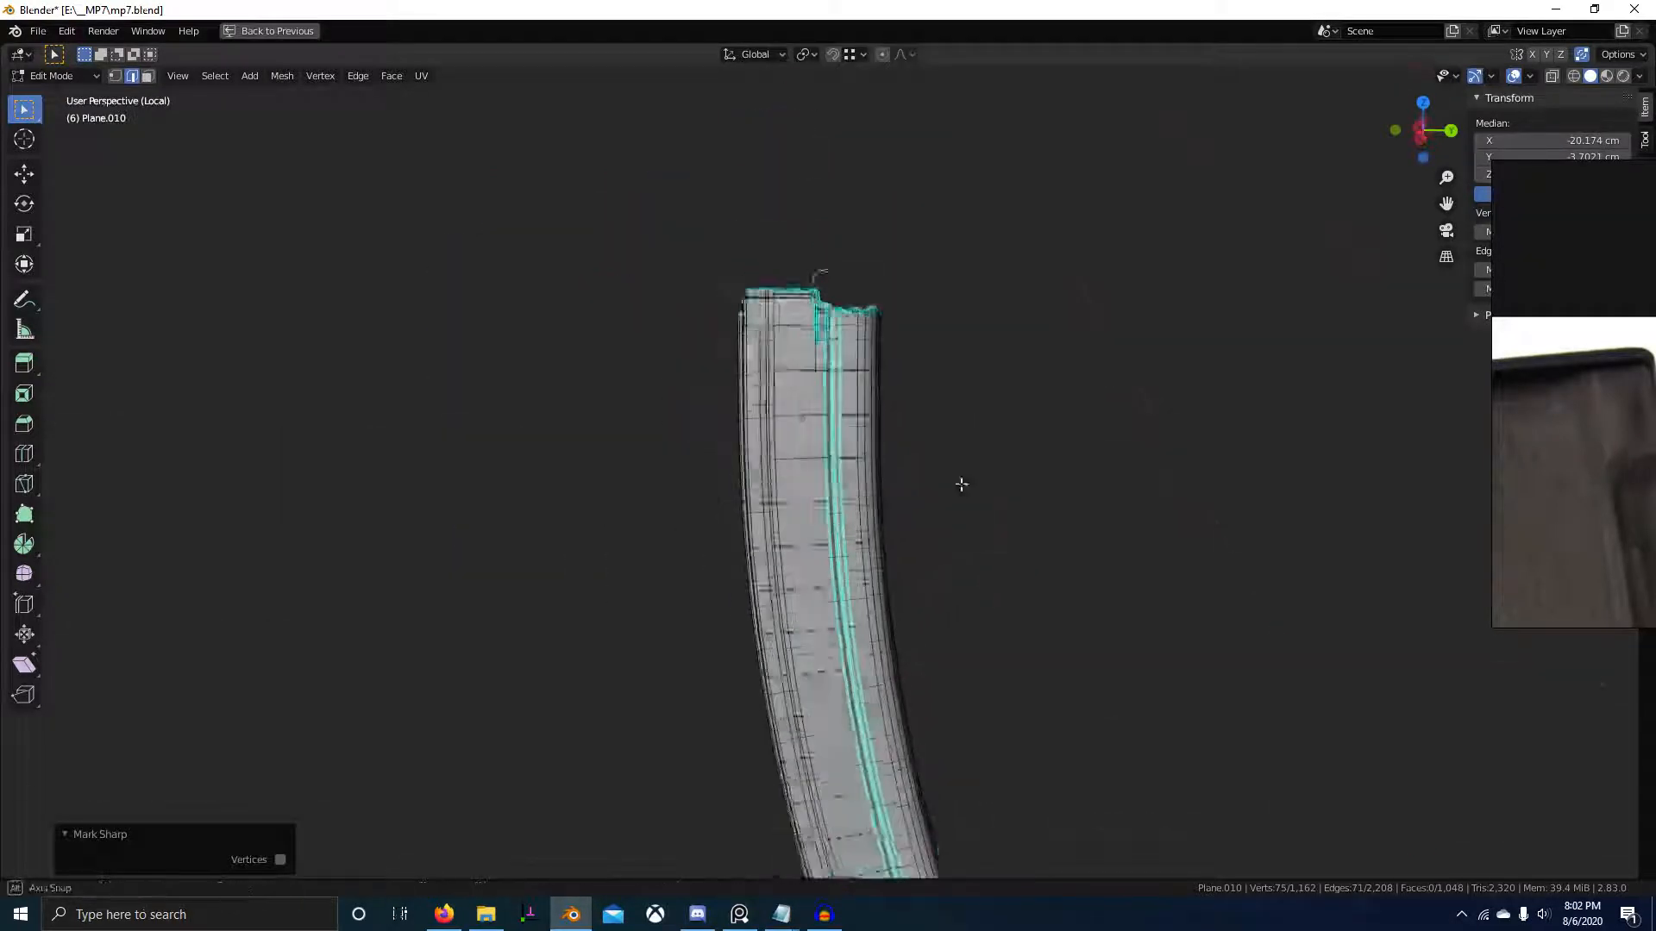
pyautogui.keyDown('shift'); pyautogui.moveTo(884, 601); pyautogui.dragTo(892, 664, button='middle'); pyautogui.keyUp('shift')
pyautogui.scroll(5, 902, 828)
pyautogui.moveTo(875, 483); pyautogui.dragTo(1271, 492, button='middle')
pyautogui.scroll(5, 776, 495)
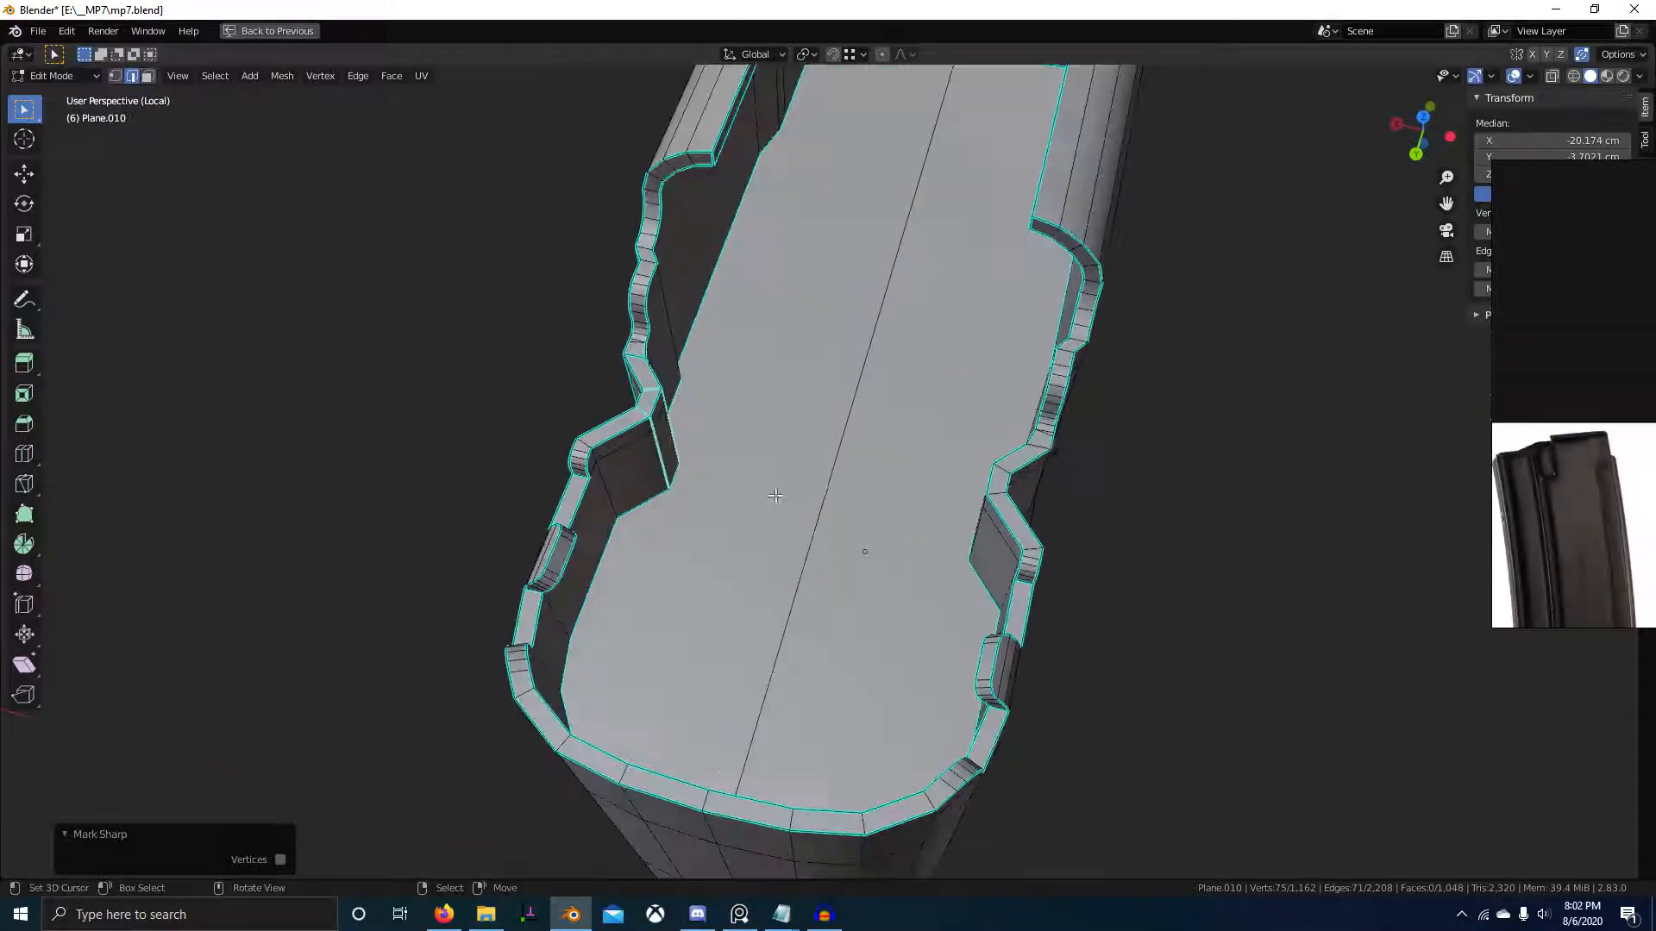
pyautogui.moveTo(776, 495); pyautogui.dragTo(945, 327, button='middle')
pyautogui.rightClick(946, 265)
pyautogui.scroll(-4, 953, 345)
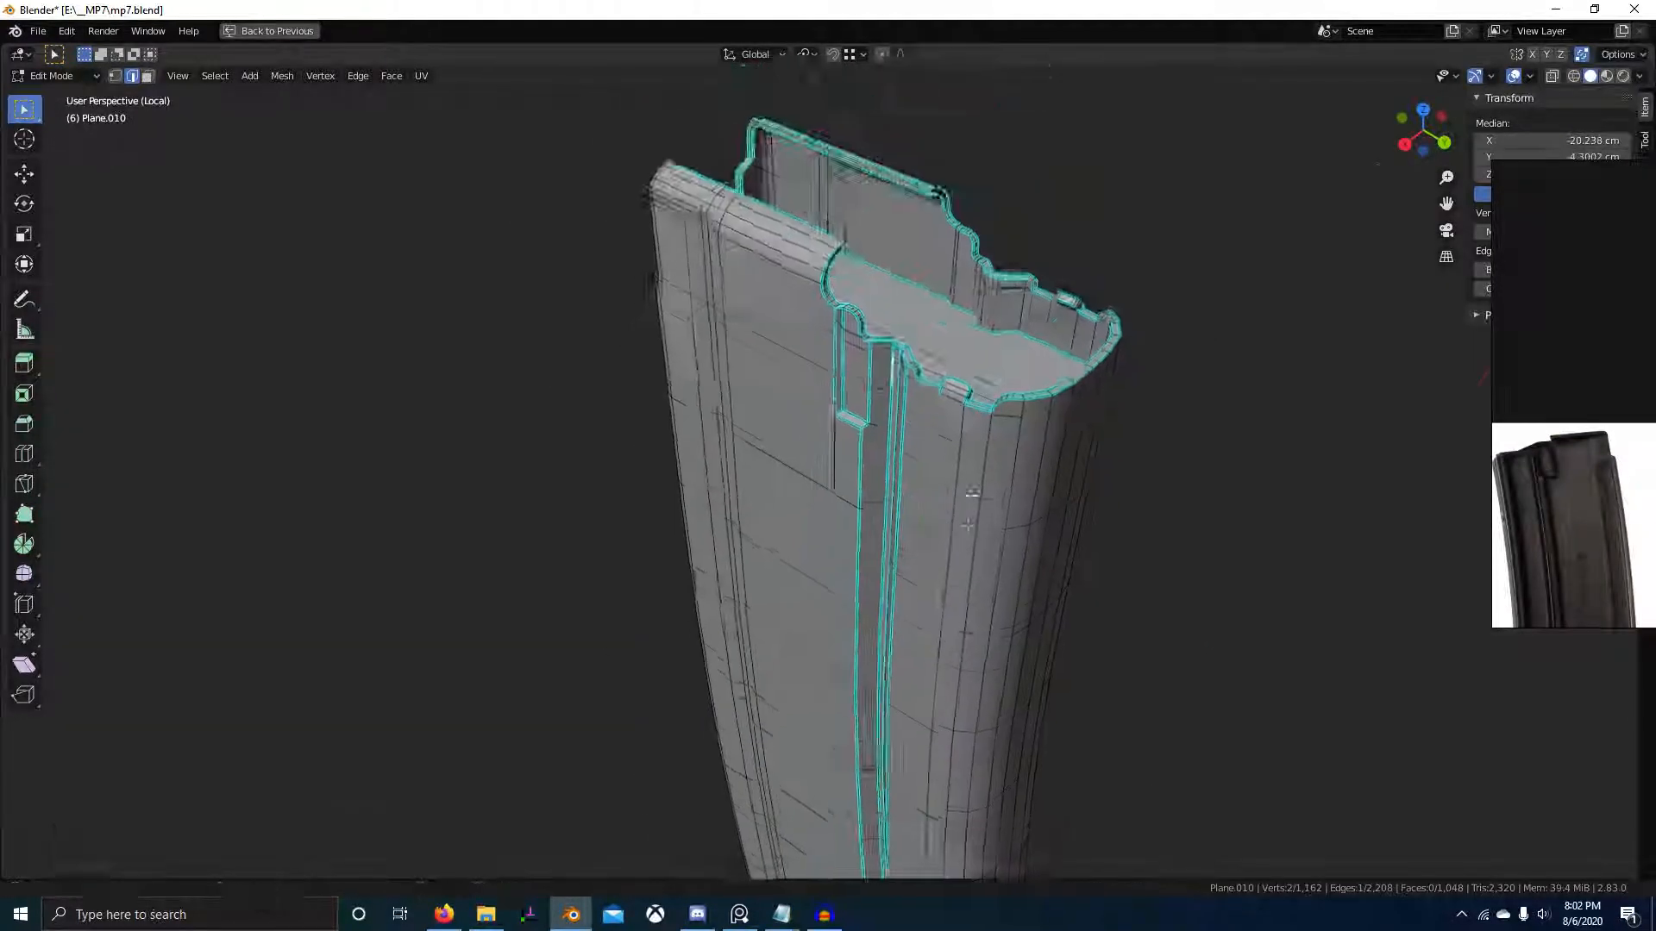
pyautogui.moveTo(968, 500); pyautogui.dragTo(992, 354, button='middle')
pyautogui.scroll(-4, 1004, 405)
pyautogui.moveTo(1009, 418); pyautogui.dragTo(980, 374, button='middle')
# - Examine the magazine's side groove and recess in the reference photos and compare them with the model
pyautogui.scroll(10, 1559, 438)
pyautogui.moveTo(1554, 440); pyautogui.dragTo(1602, 486, button='middle')
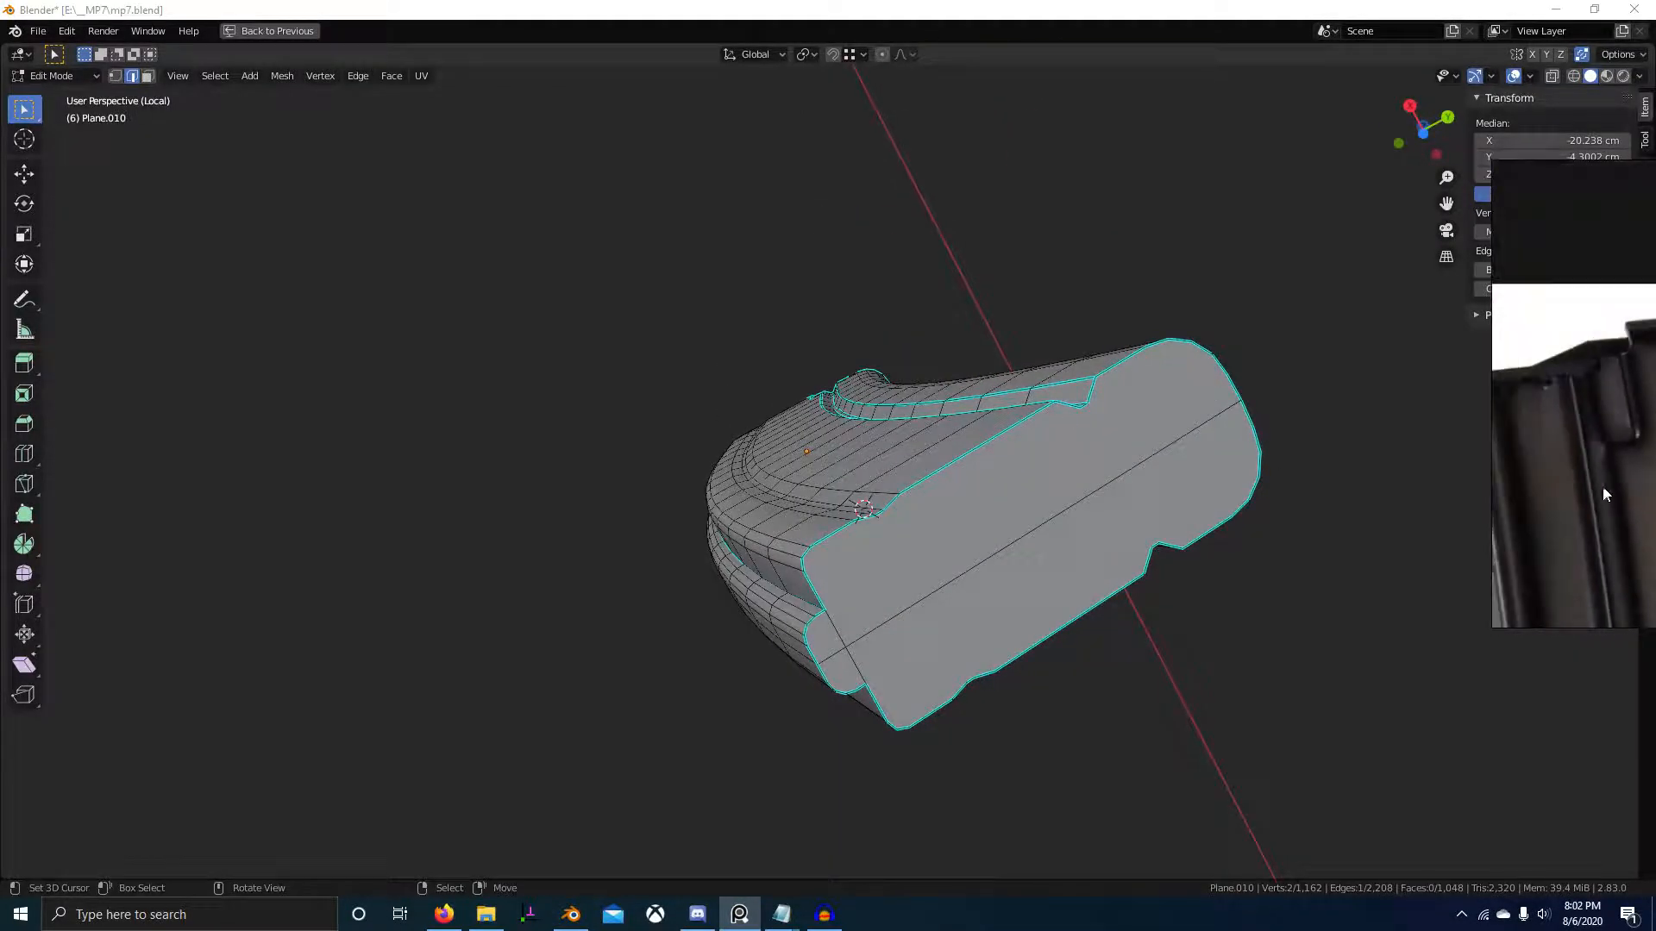
pyautogui.scroll(-10, 1602, 468)
pyautogui.scroll(-6, 1559, 426)
pyautogui.moveTo(1632, 560)
pyautogui.mouseDown(button='middle')
pyautogui.moveTo(1608, 547)
pyautogui.moveTo(1604, 564)
pyautogui.mouseUp(button='middle')
pyautogui.scroll(6, 1629, 510)
pyautogui.scroll(10, 1630, 510)
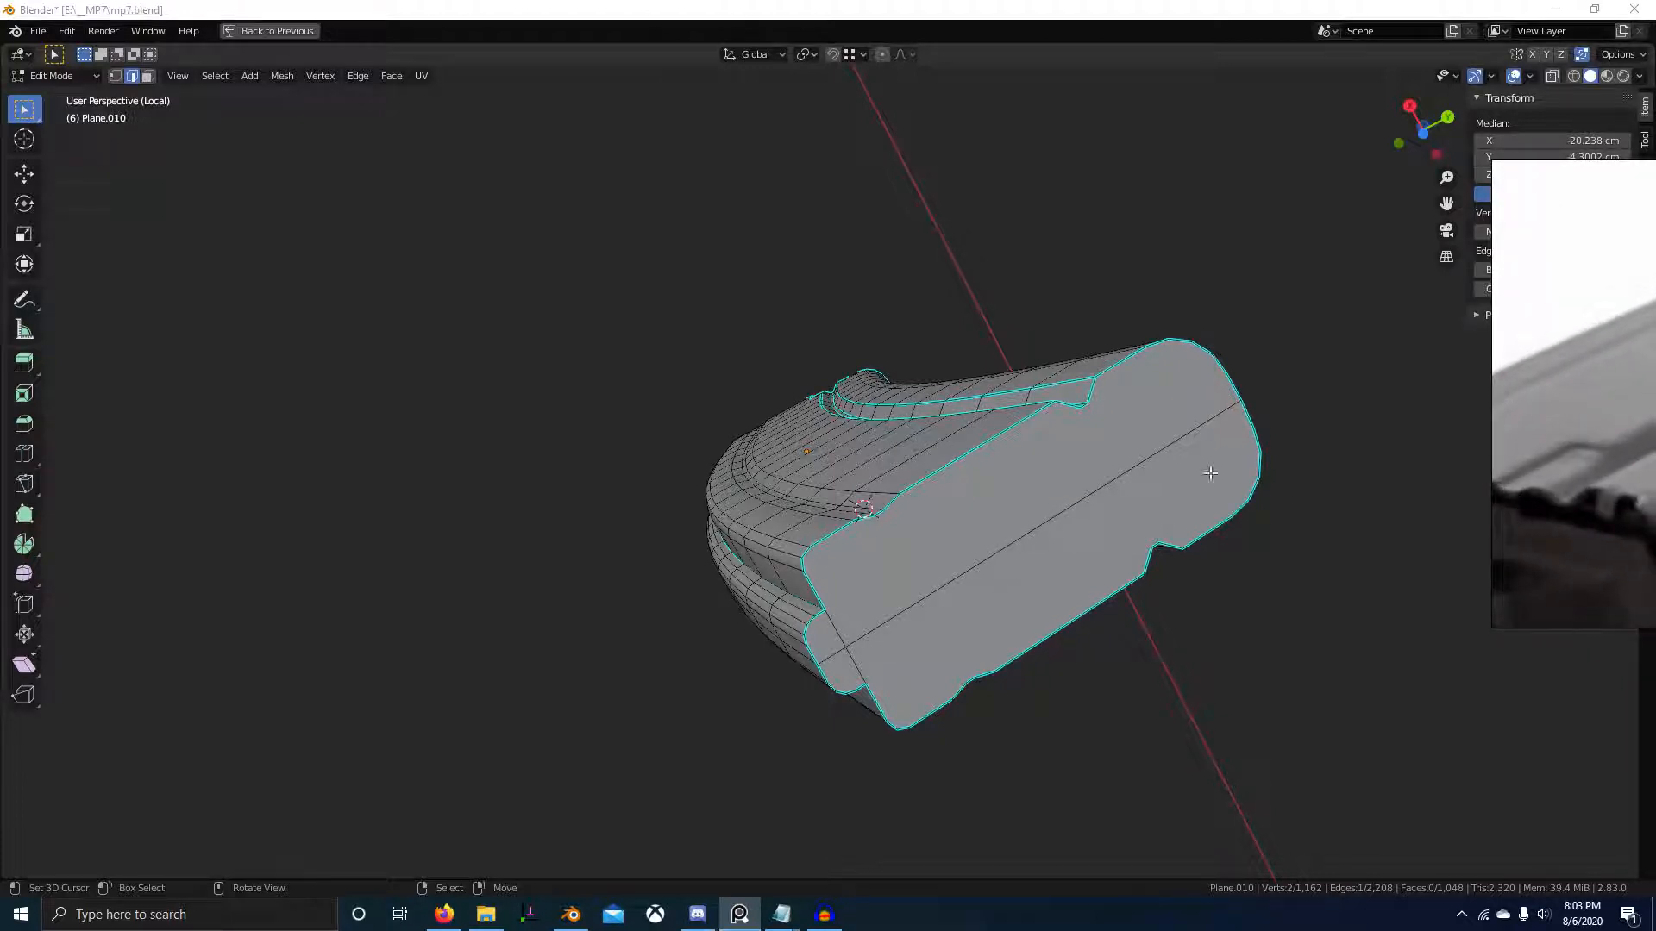
pyautogui.scroll(-2, 806, 466)
pyautogui.moveTo(720, 432); pyautogui.dragTo(784, 425, button='middle')
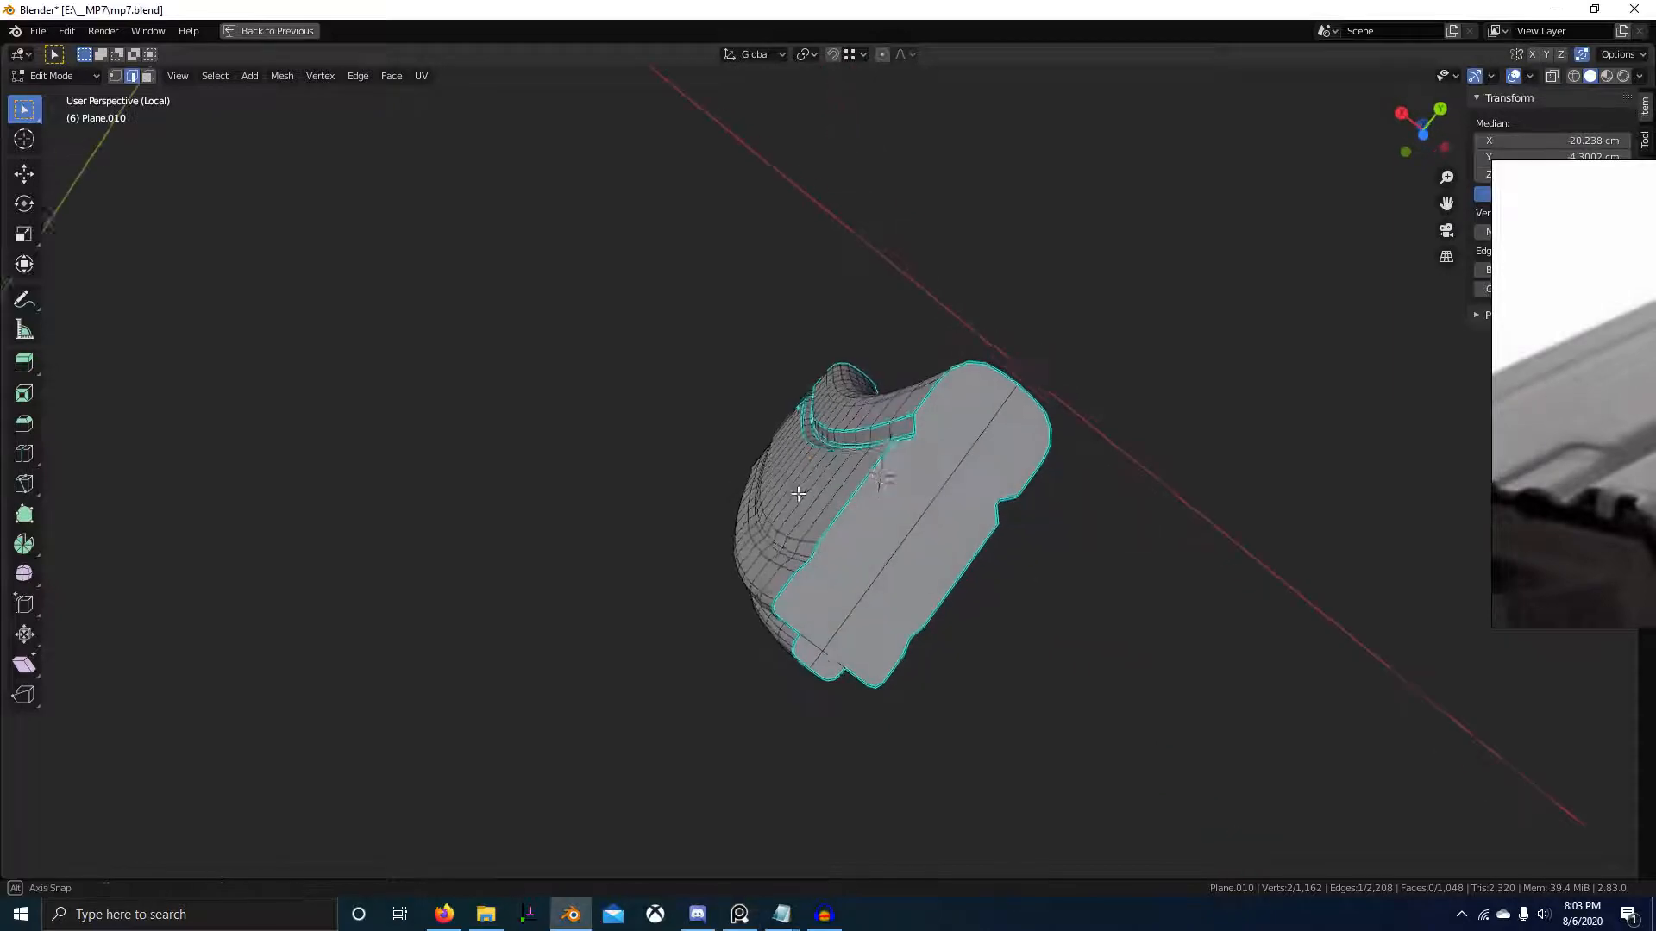
pyautogui.moveTo(799, 492); pyautogui.dragTo(792, 491, button='middle')
pyautogui.moveTo(795, 551); pyautogui.dragTo(905, 776, button='middle')
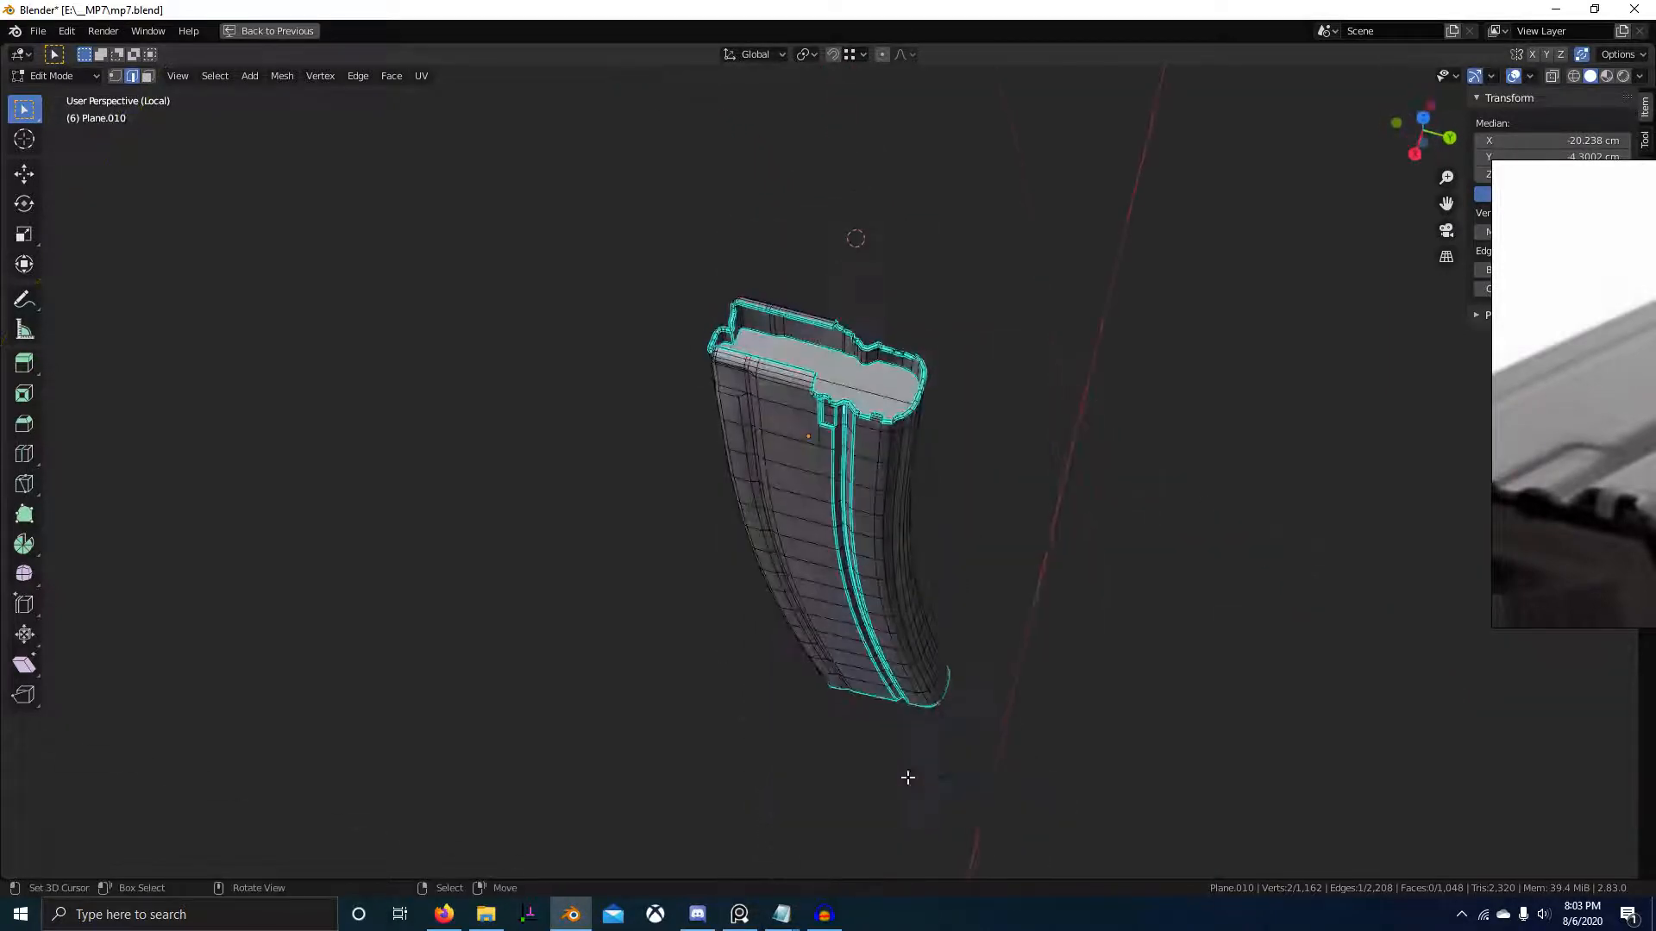
# - Try to move the side groove's inner edge loops along the global X axis
pyautogui.scroll(6, 905, 569)
pyautogui.keyDown('shift'); pyautogui.moveTo(915, 303); pyautogui.dragTo(923, 515, button='middle'); pyautogui.keyUp('shift')
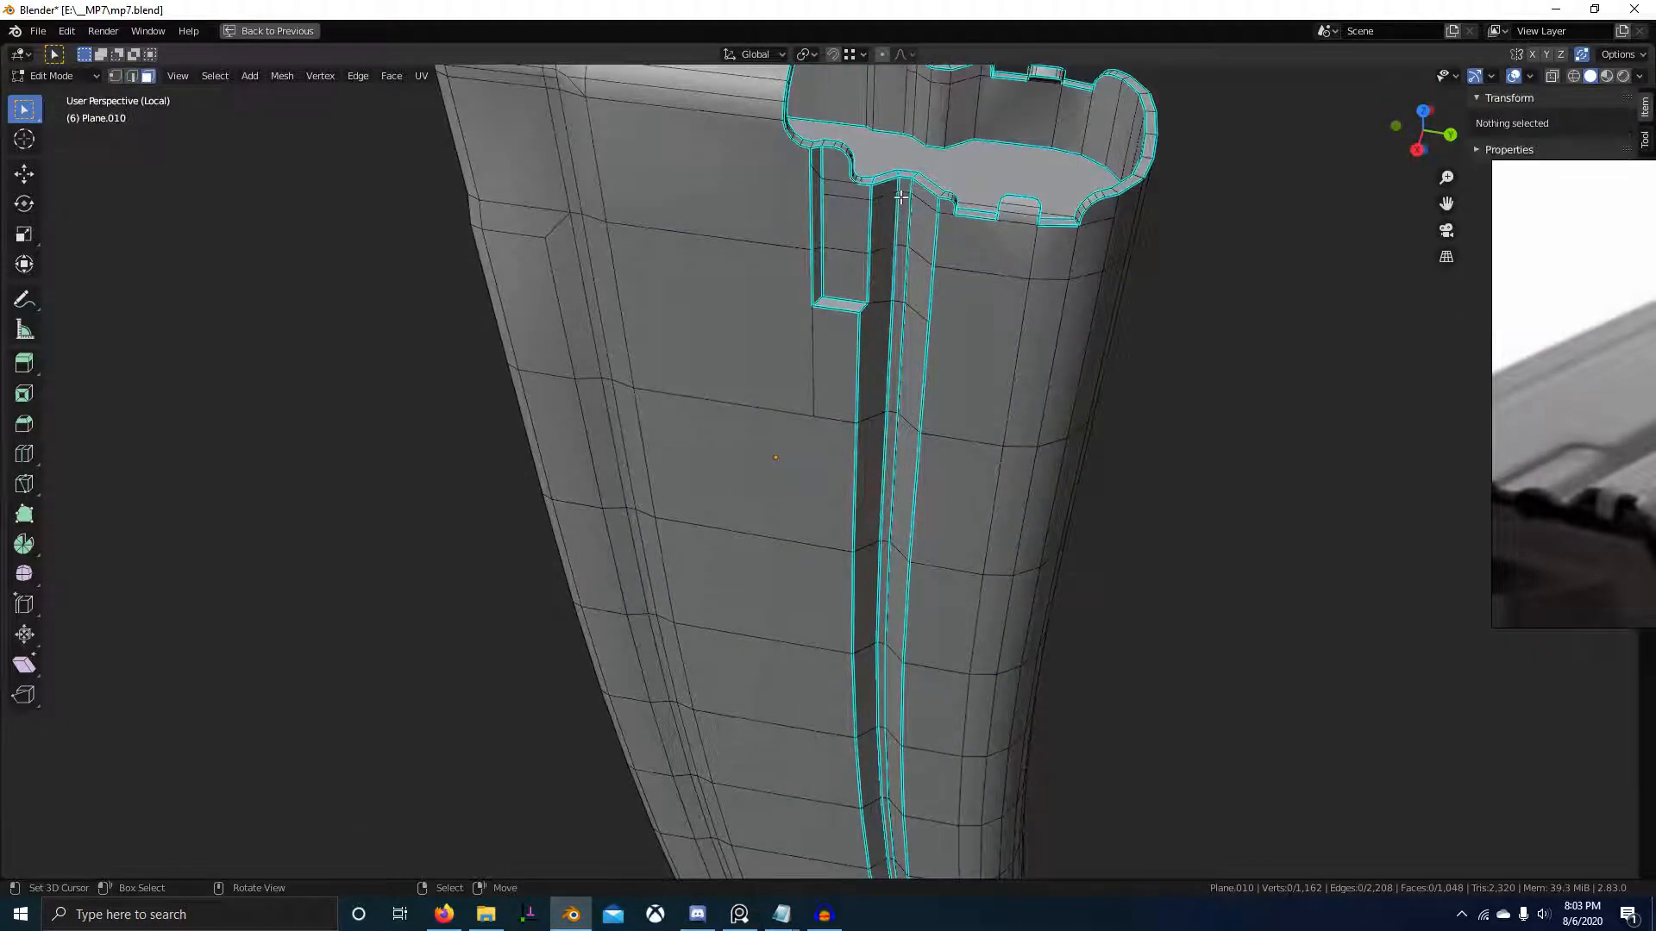
pyautogui.moveTo(911, 226); pyautogui.dragTo(808, 324, button='middle')
pyautogui.press('g')
pyautogui.press('x')
pyautogui.rightClick(943, 382)
pyautogui.scroll(-4, 940, 414)
pyautogui.moveTo(938, 491); pyautogui.dragTo(849, 448, button='middle')
pyautogui.press('g')
pyautogui.press('x')
pyautogui.rightClick(841, 447)
pyautogui.scroll(-5, 862, 482)
pyautogui.moveTo(905, 554); pyautogui.dragTo(968, 576, button='middle')
pyautogui.press('g')
pyautogui.press('x')
pyautogui.rightClick(878, 373)
pyautogui.scroll(6, 871, 367)
pyautogui.scroll(2, 949, 552)
pyautogui.moveTo(862, 345)
pyautogui.mouseDown(button='middle')
pyautogui.moveTo(832, 423)
pyautogui.moveTo(865, 377)
pyautogui.mouseUp(button='middle')
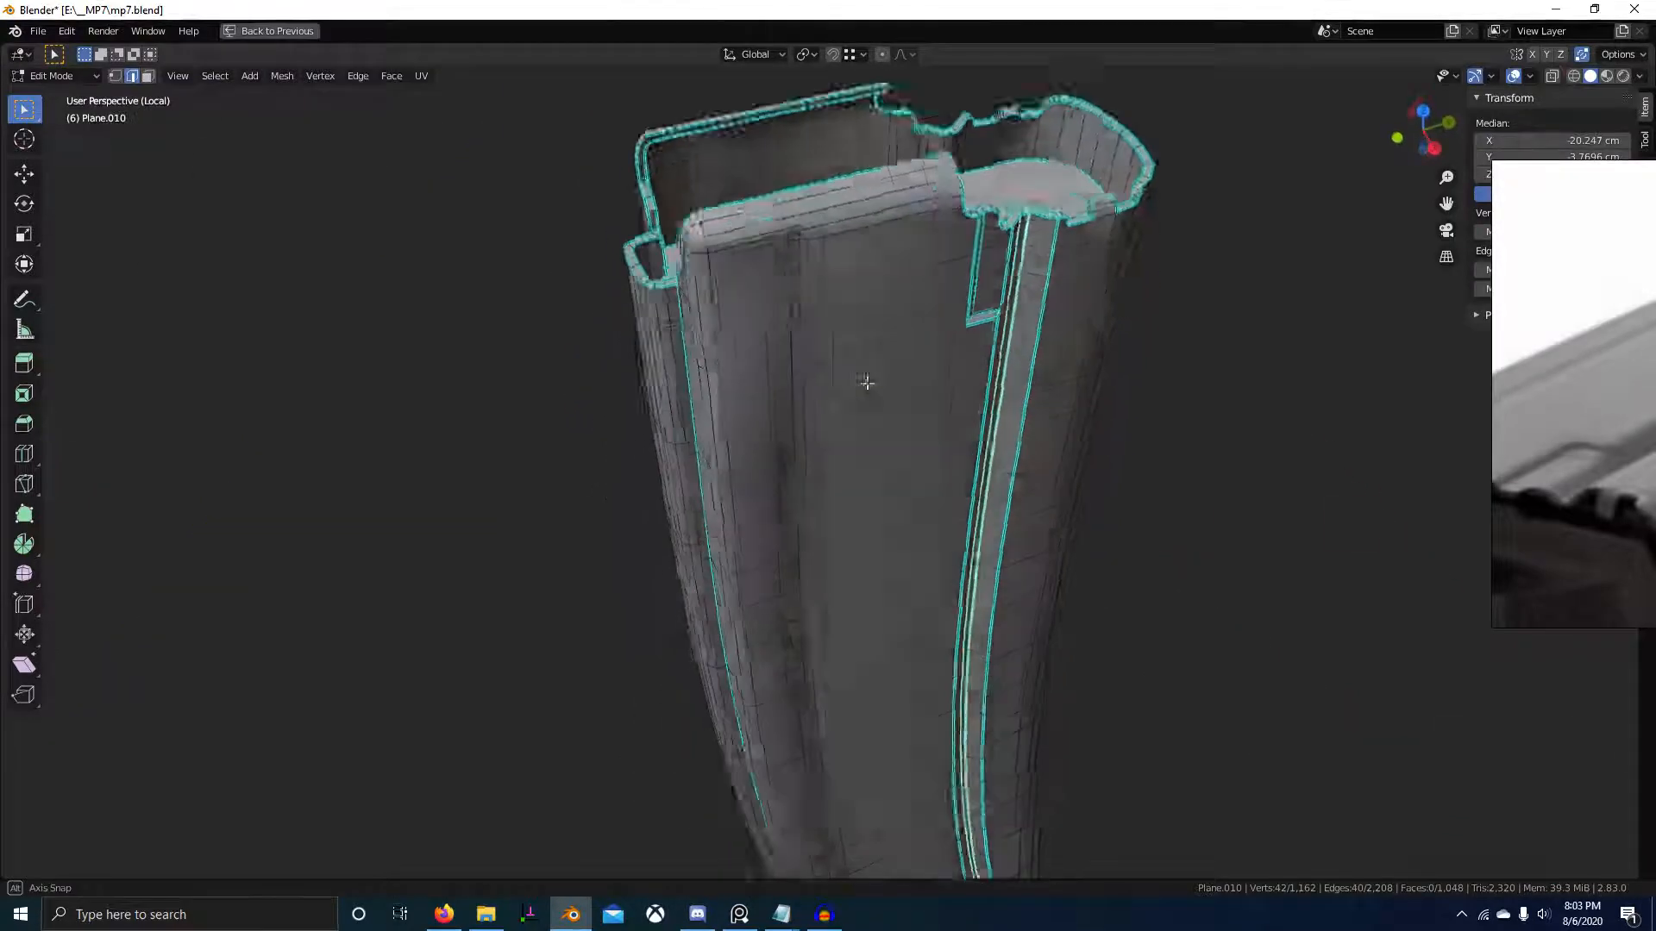
pyautogui.scroll(2, 816, 335)
pyautogui.press('g')
pyautogui.press('x')
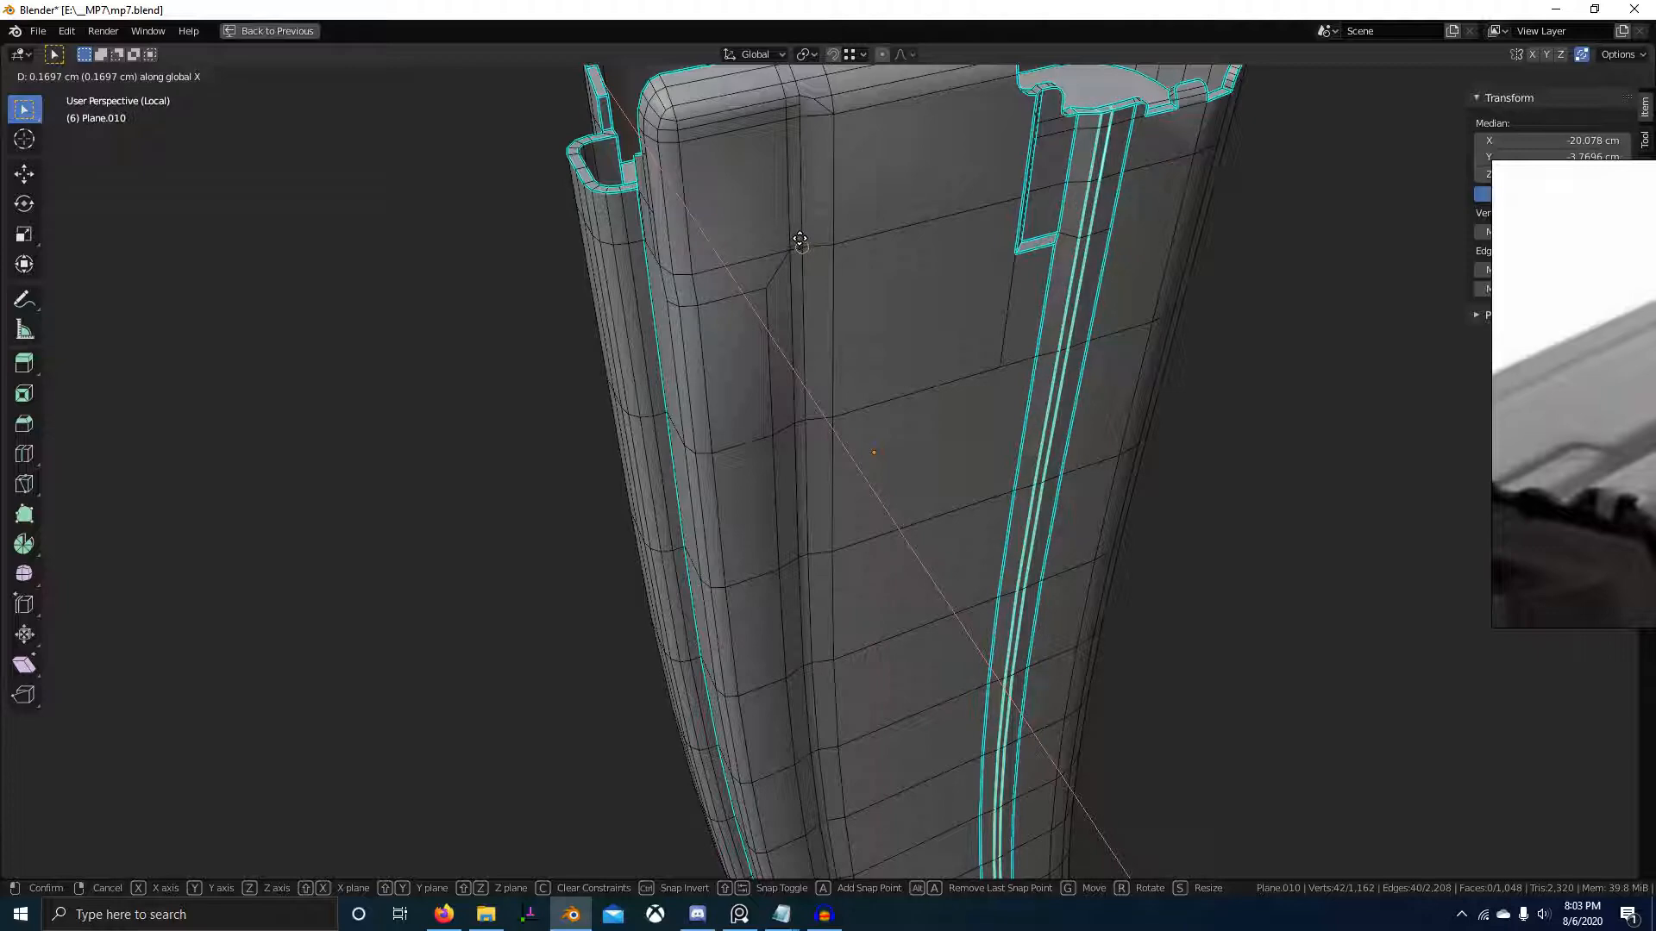
pyautogui.click(801, 240)
pyautogui.moveTo(800, 239); pyautogui.dragTo(927, 497, button='middle')
# - Inspect the groove's depth and the side wall profile from the top view with X-ray enabled
pyautogui.press('KP_7')
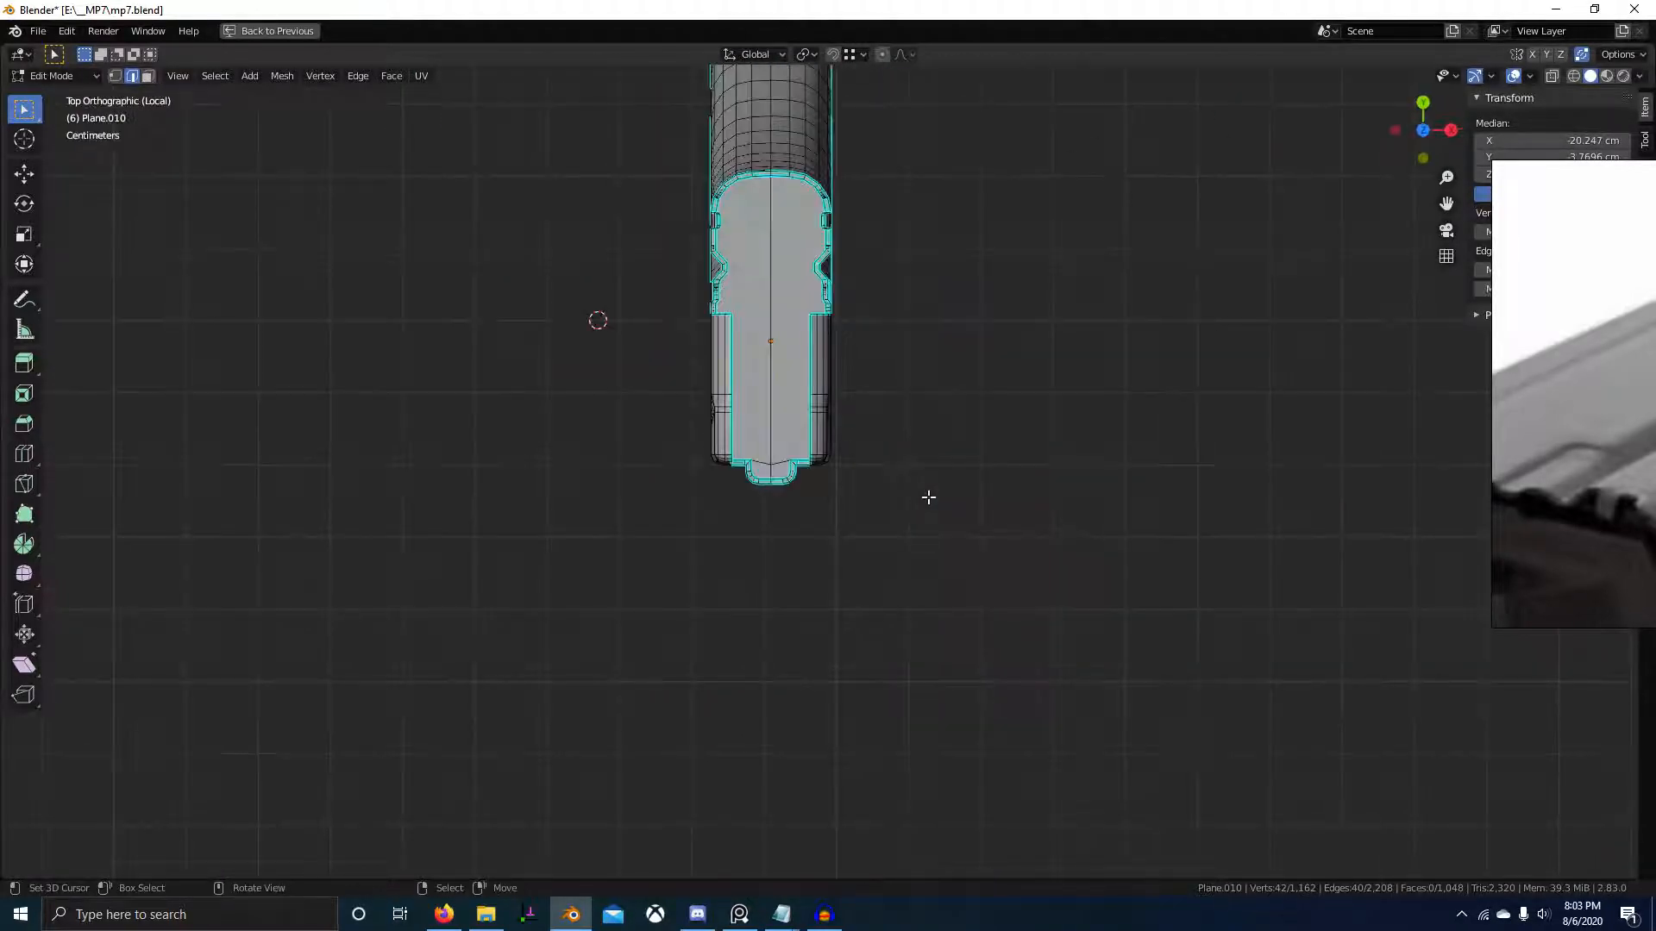
pyautogui.hotkey('alt', 'z')
pyautogui.keyDown('shift'); pyautogui.moveTo(839, 440); pyautogui.dragTo(876, 584, button='middle'); pyautogui.keyUp('shift')
pyautogui.scroll(1, 872, 583)
pyautogui.scroll(2, 873, 583)
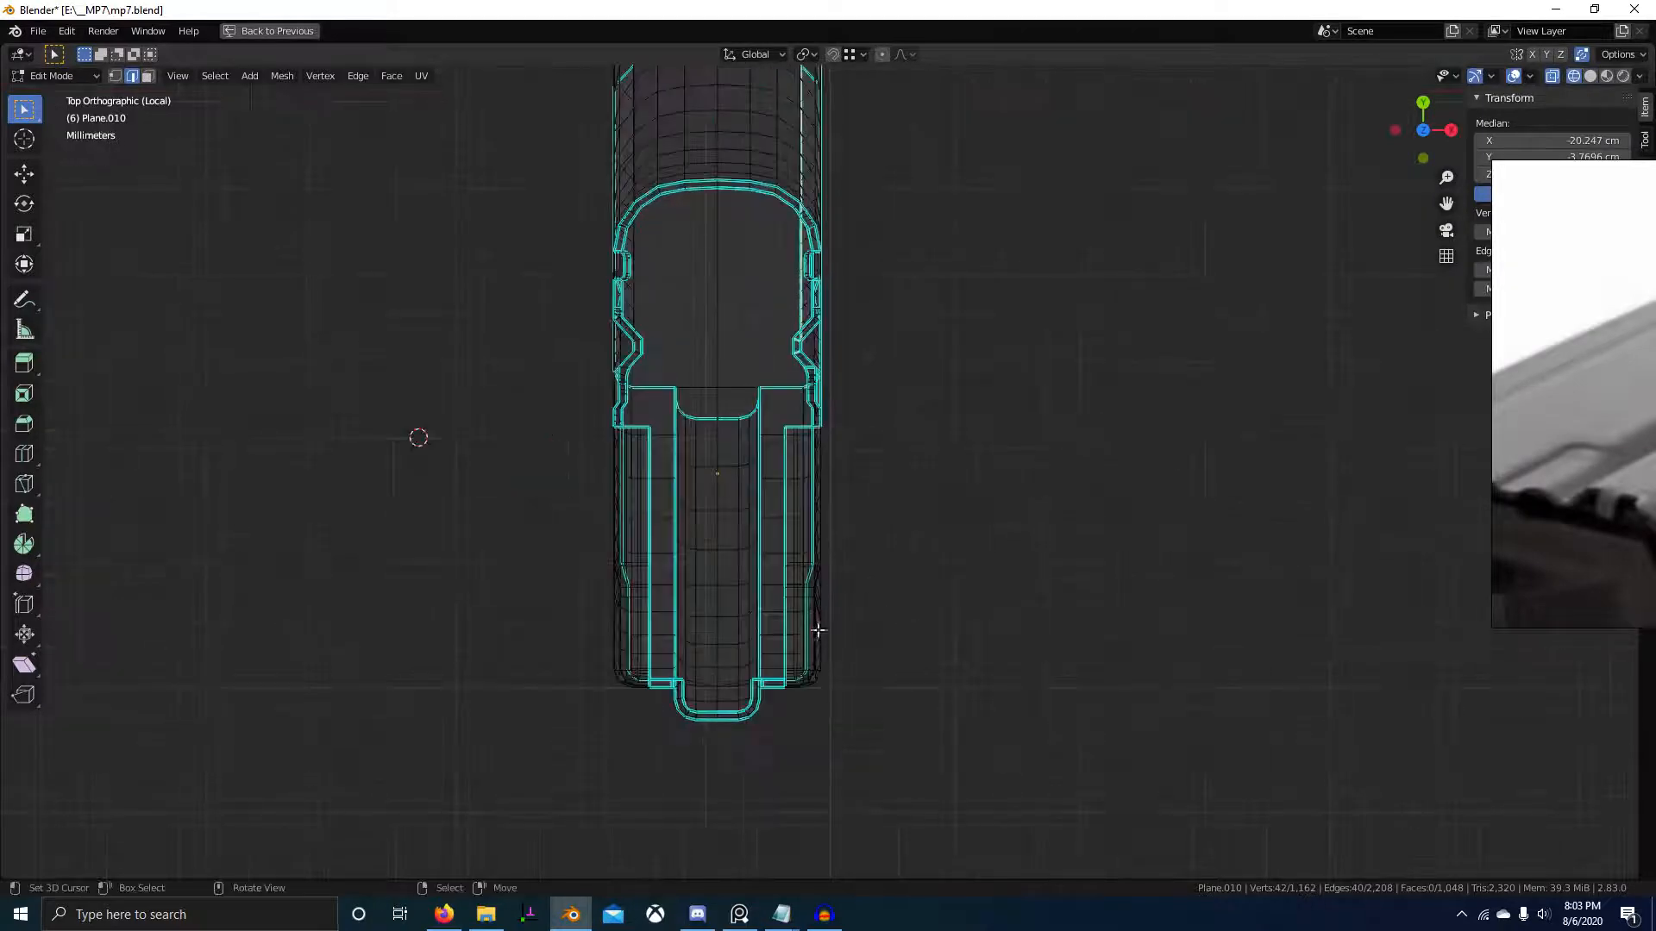
pyautogui.scroll(-2, 855, 423)
pyautogui.moveTo(945, 488); pyautogui.dragTo(828, 544, button='middle')
pyautogui.hotkey('alt', 'z')
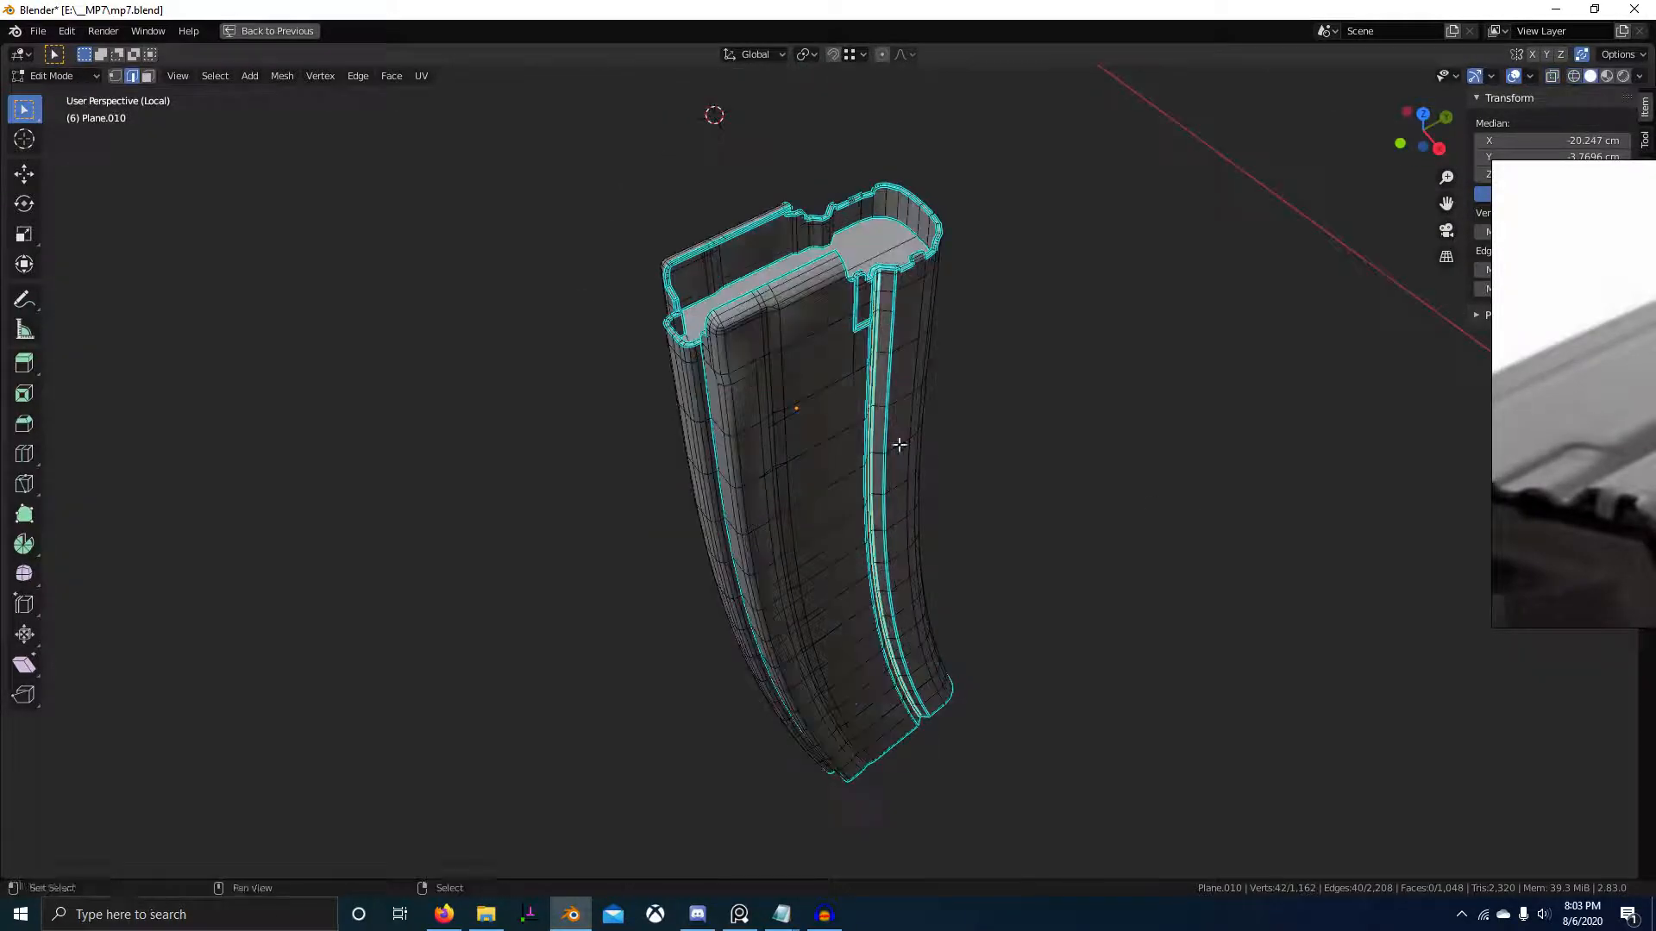
# - Duplicate the short edge where the side wall's vertical step begins and raise the copy about 0.467 cm along Z
pyautogui.scroll(4, 945, 563)
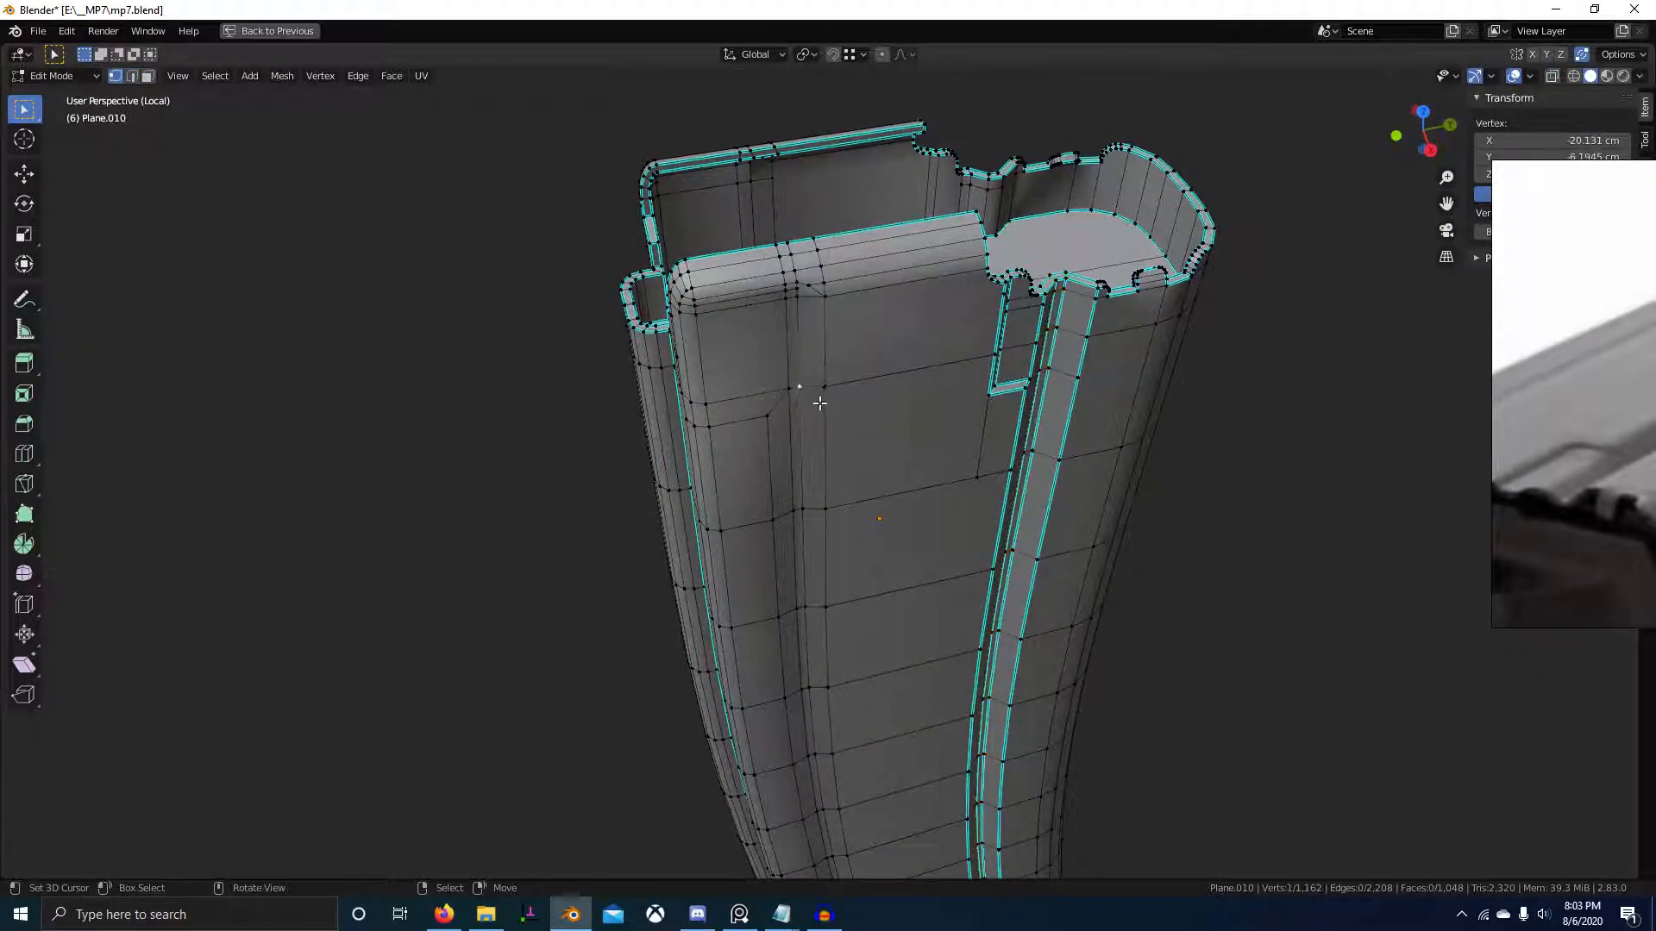
pyautogui.scroll(-1, 936, 467)
pyautogui.moveTo(981, 438); pyautogui.dragTo(914, 491, button='middle')
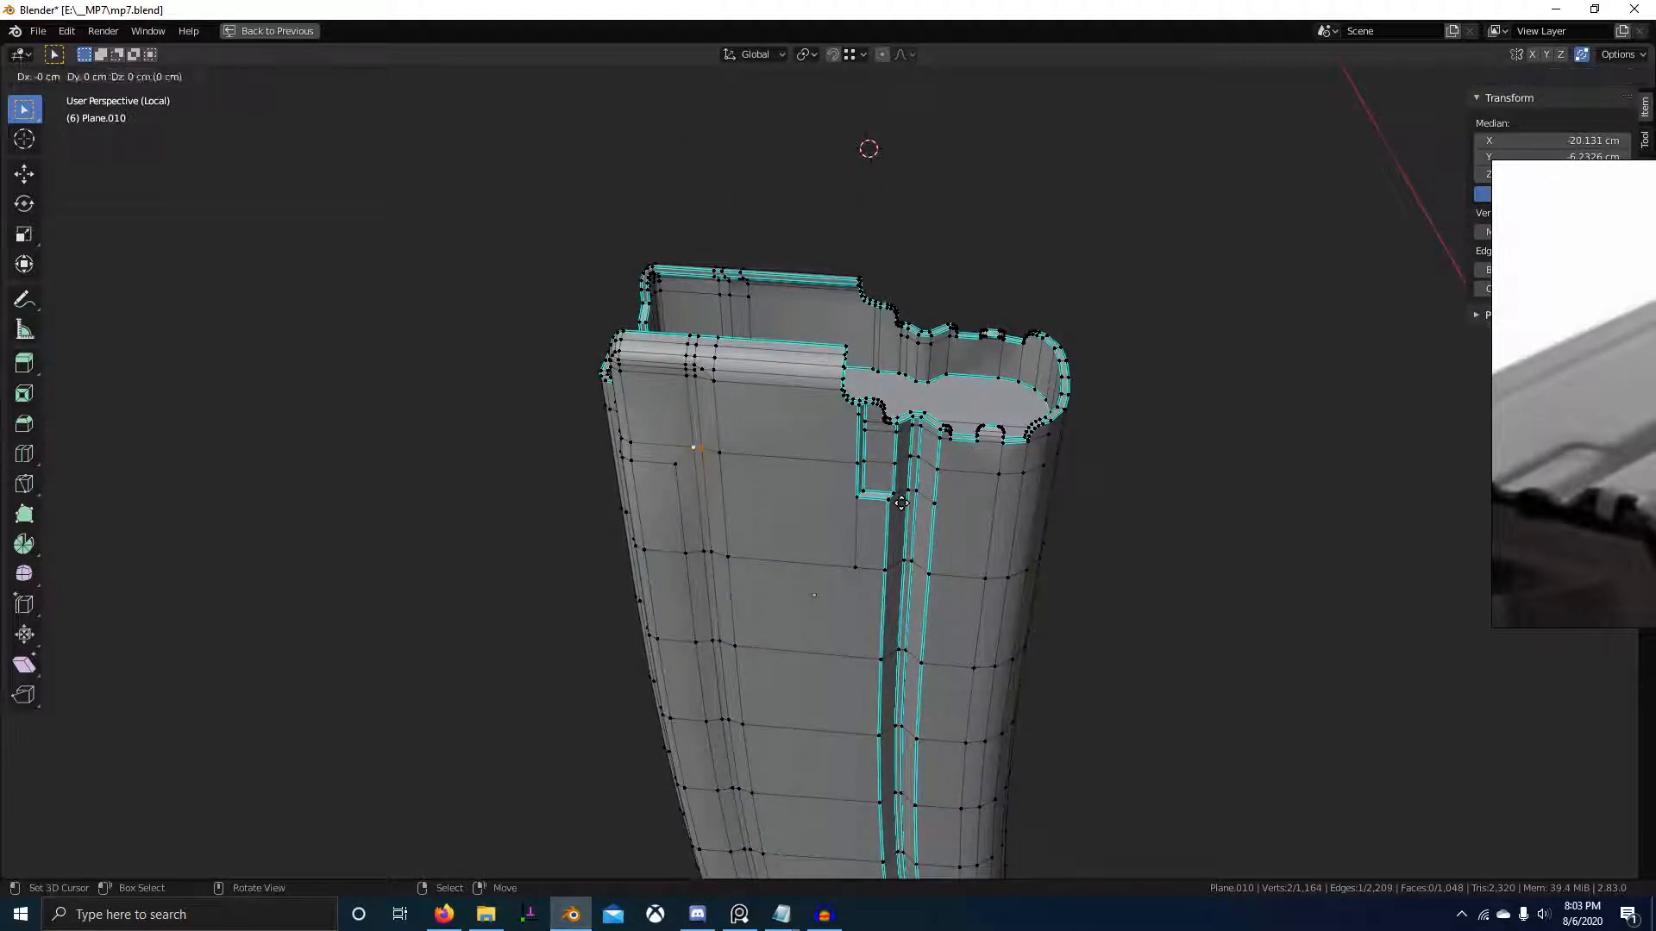
pyautogui.click(927, 451)
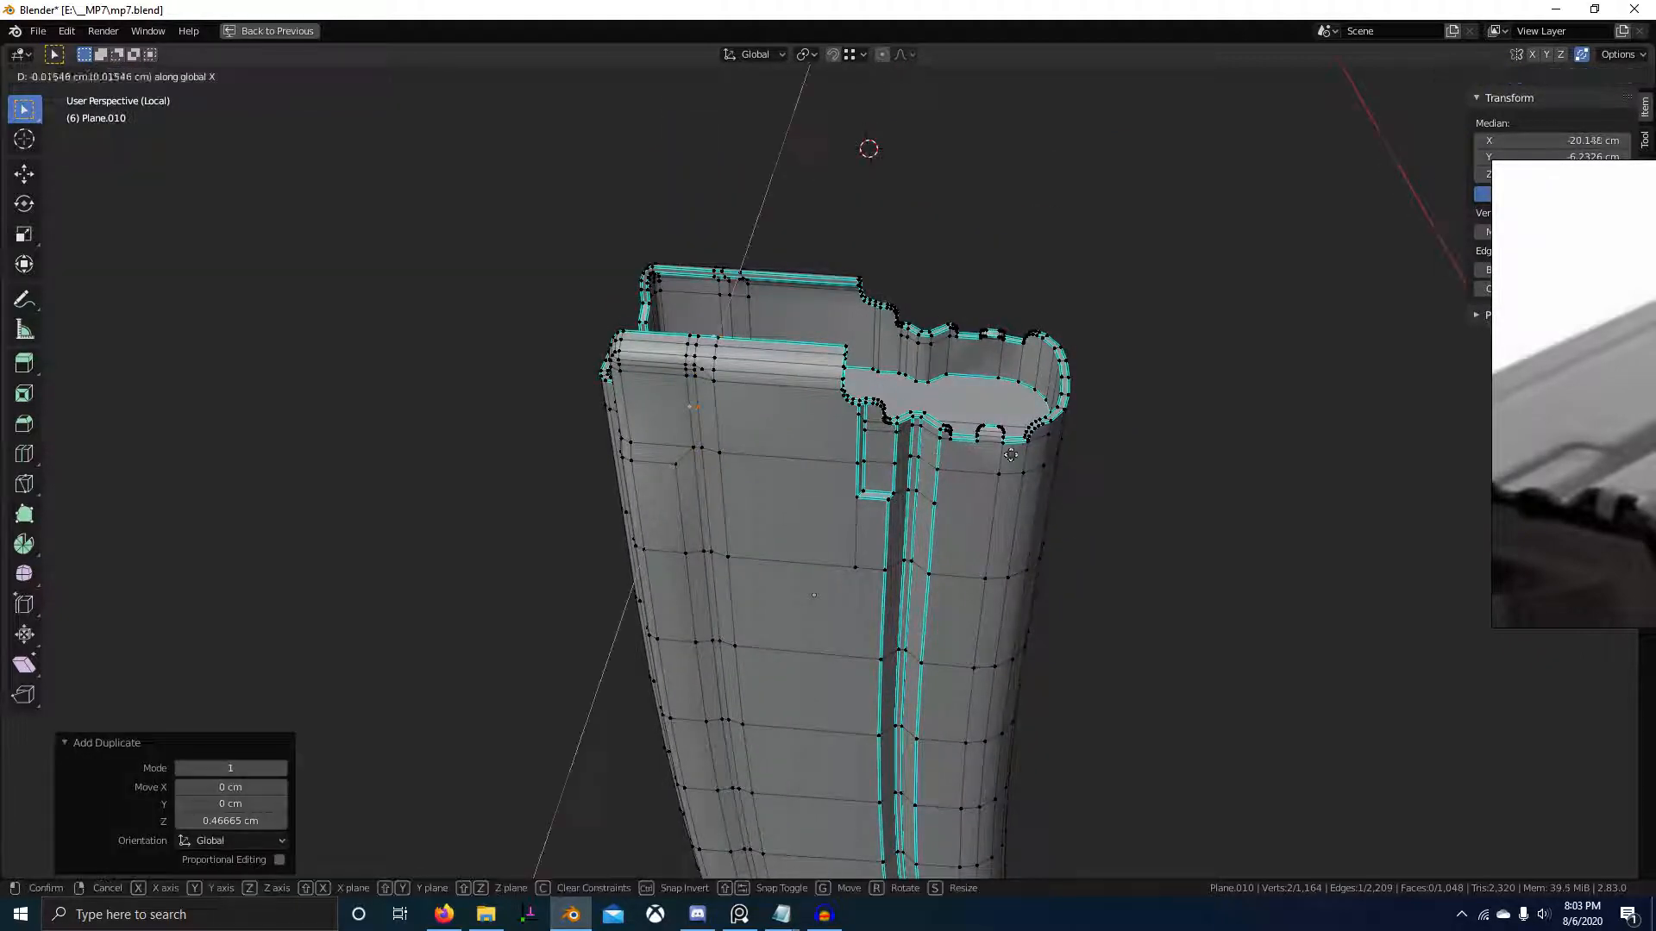
# - Move the duplicated edge about 1.935 cm along Y to the side groove, and shift it a further 0.027 cm along Y
pyautogui.click(1214, 513)
pyautogui.scroll(6, 861, 527)
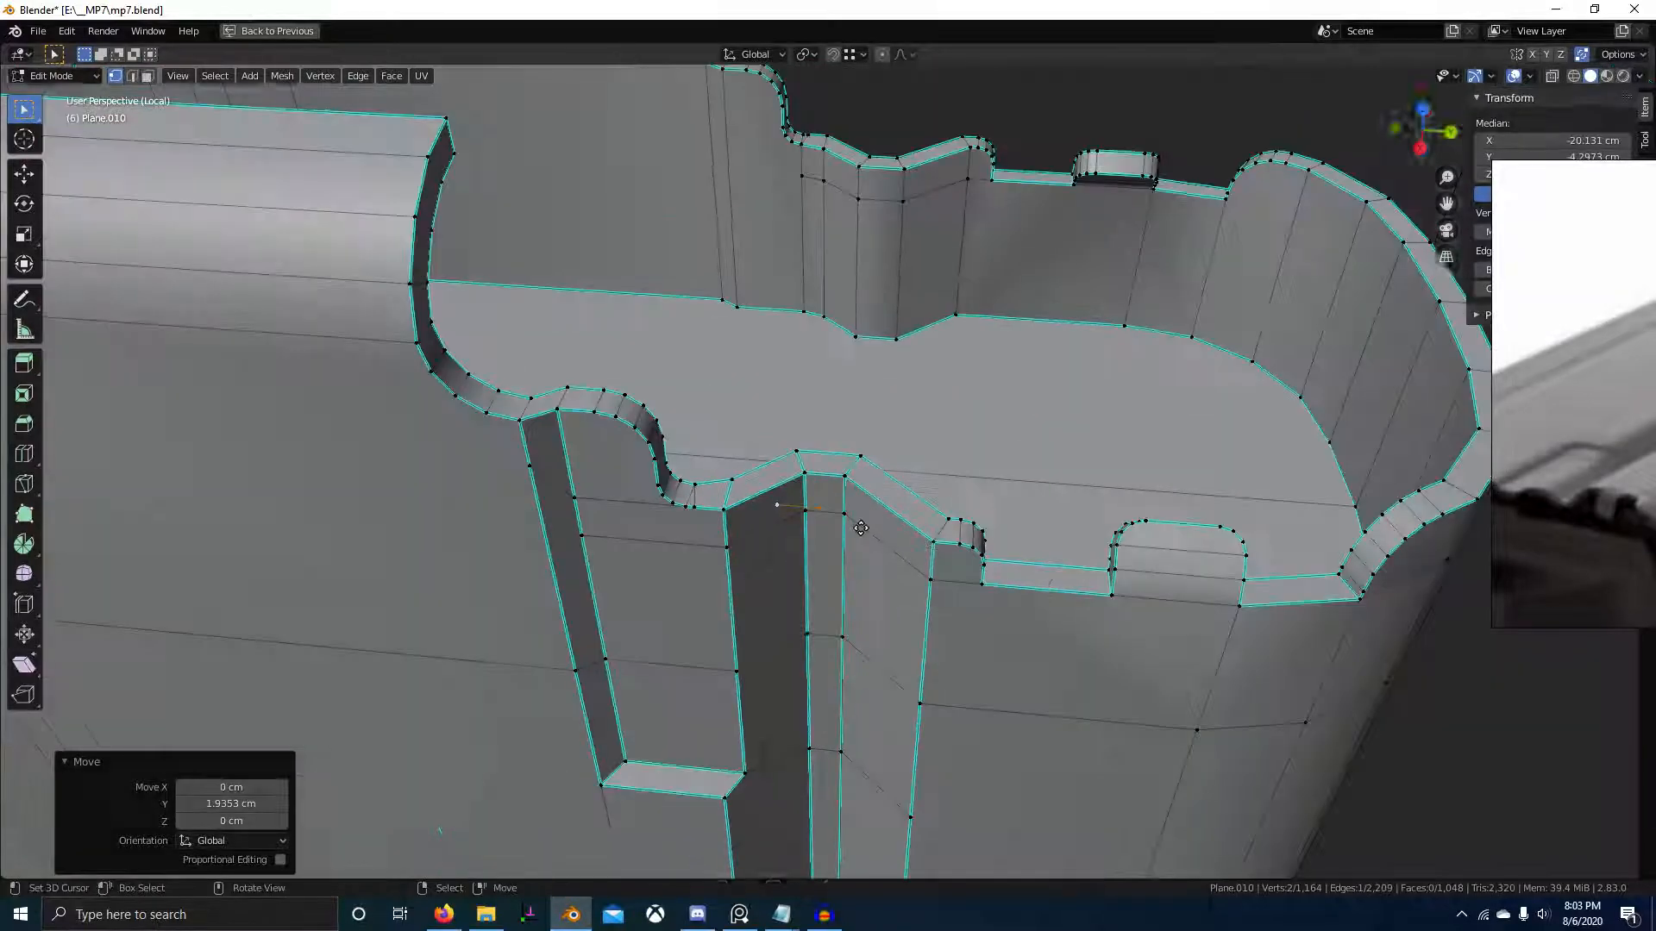
pyautogui.press('g')
pyautogui.press('y')
pyautogui.click(875, 528)
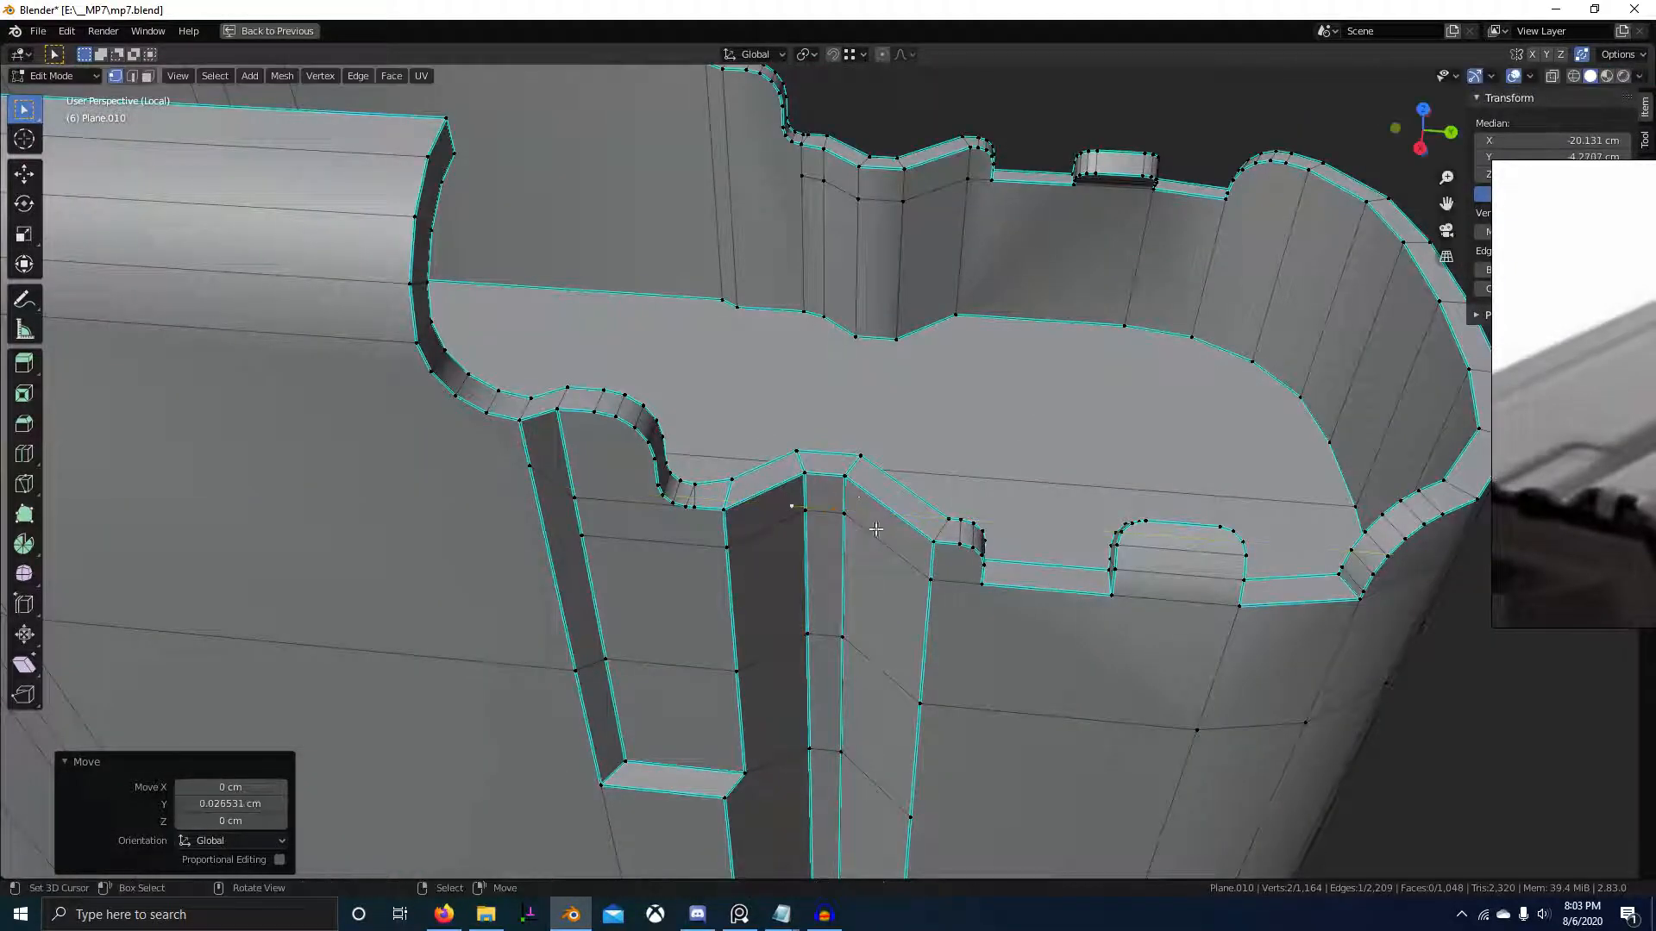
# - Select the side groove's inner edge loops and try moving them along the global X axis
pyautogui.click(848, 468)
pyautogui.press('2')
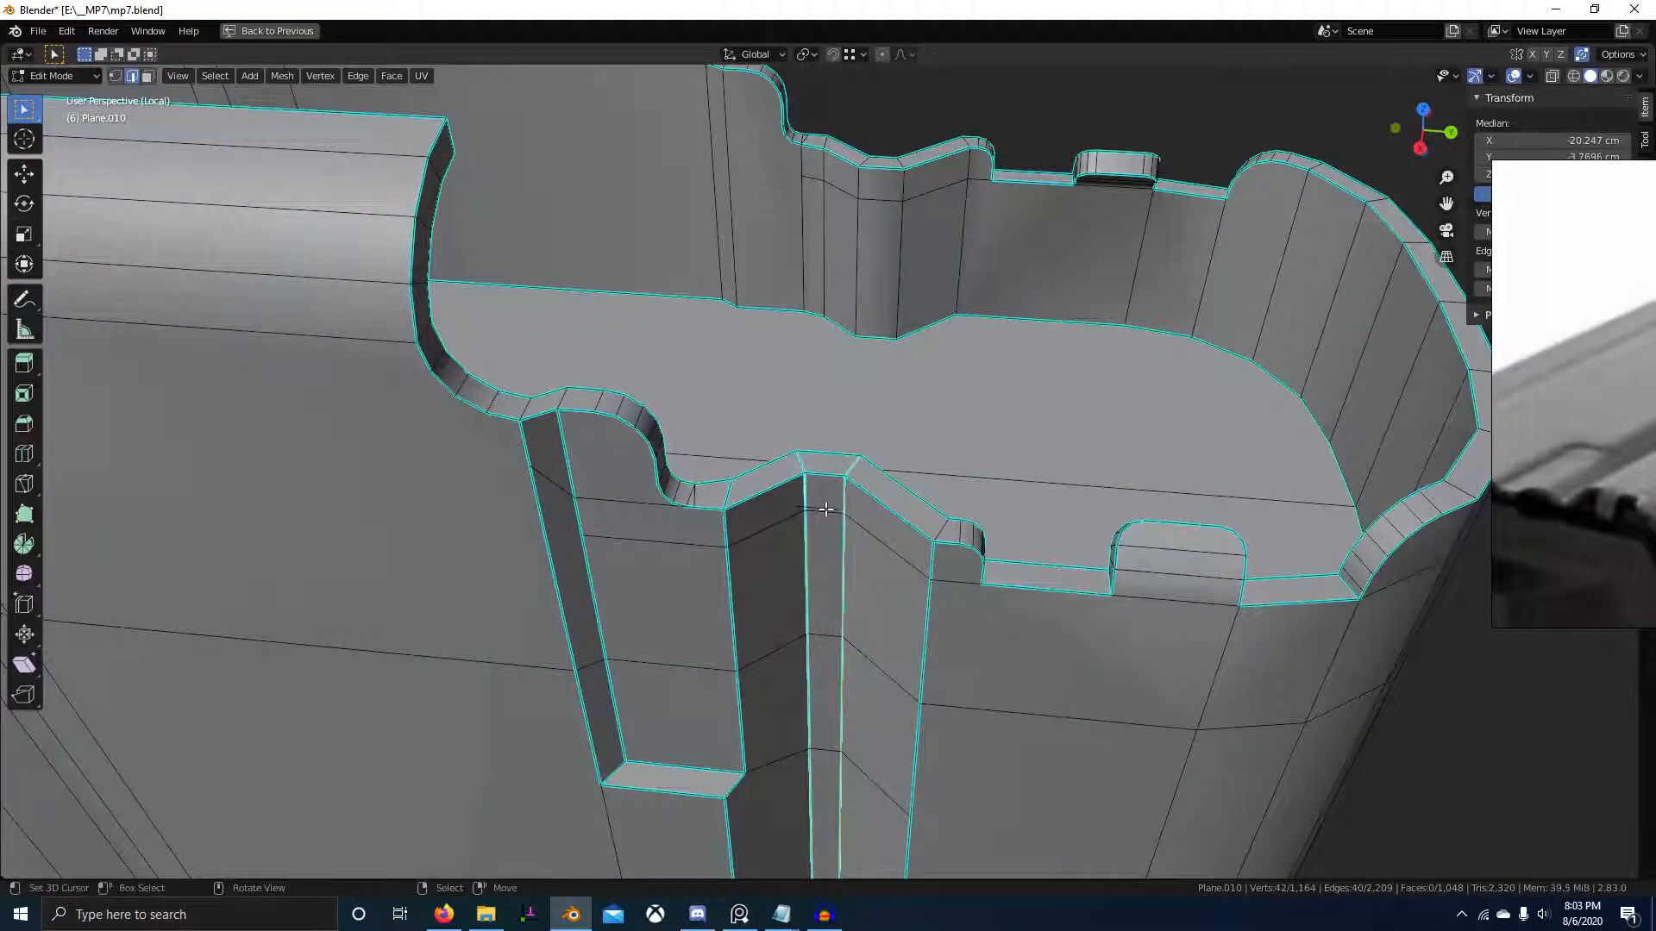
pyautogui.press('x')
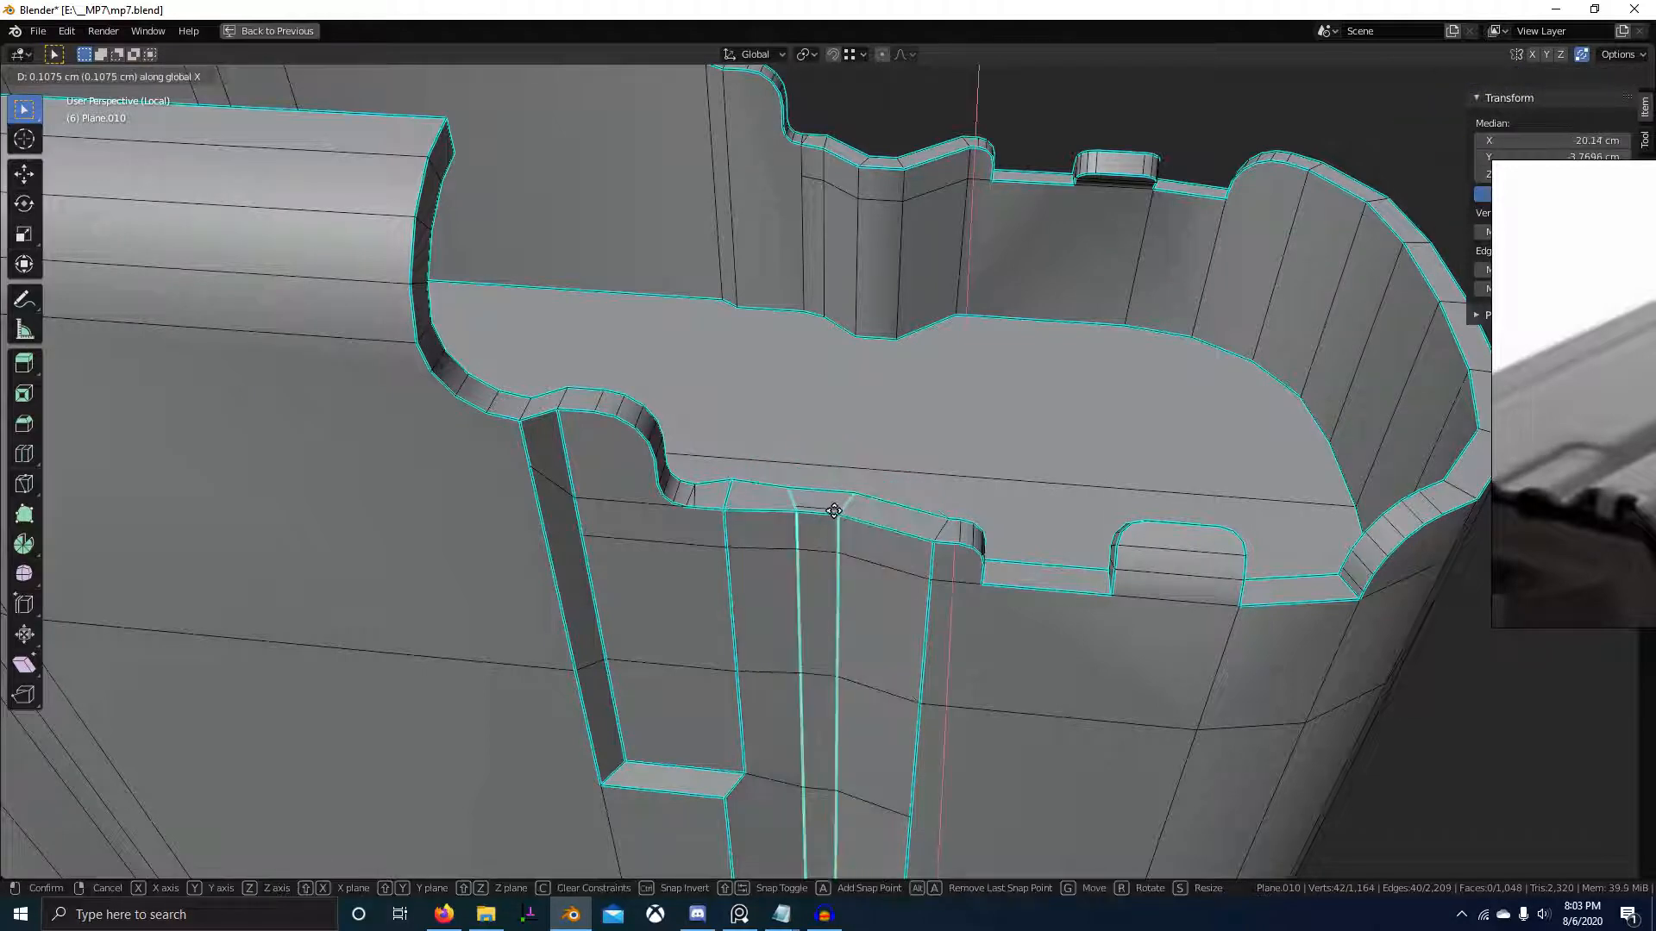
pyautogui.click(833, 504)
pyautogui.press('KP_7')
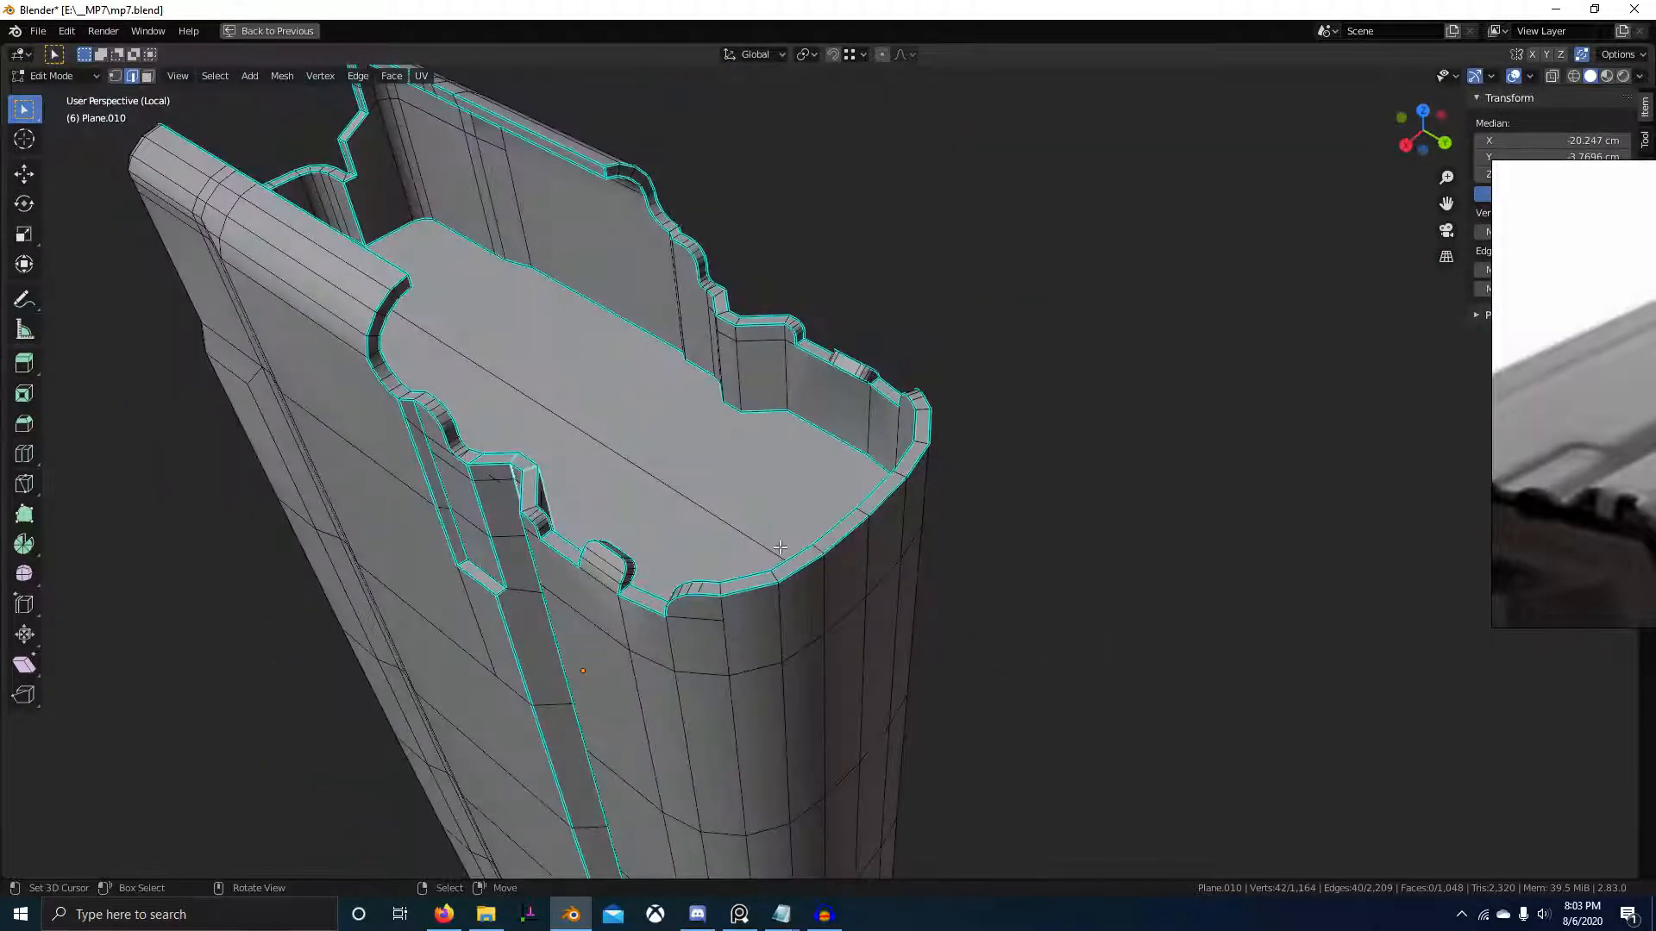
pyautogui.scroll(8, 1121, 438)
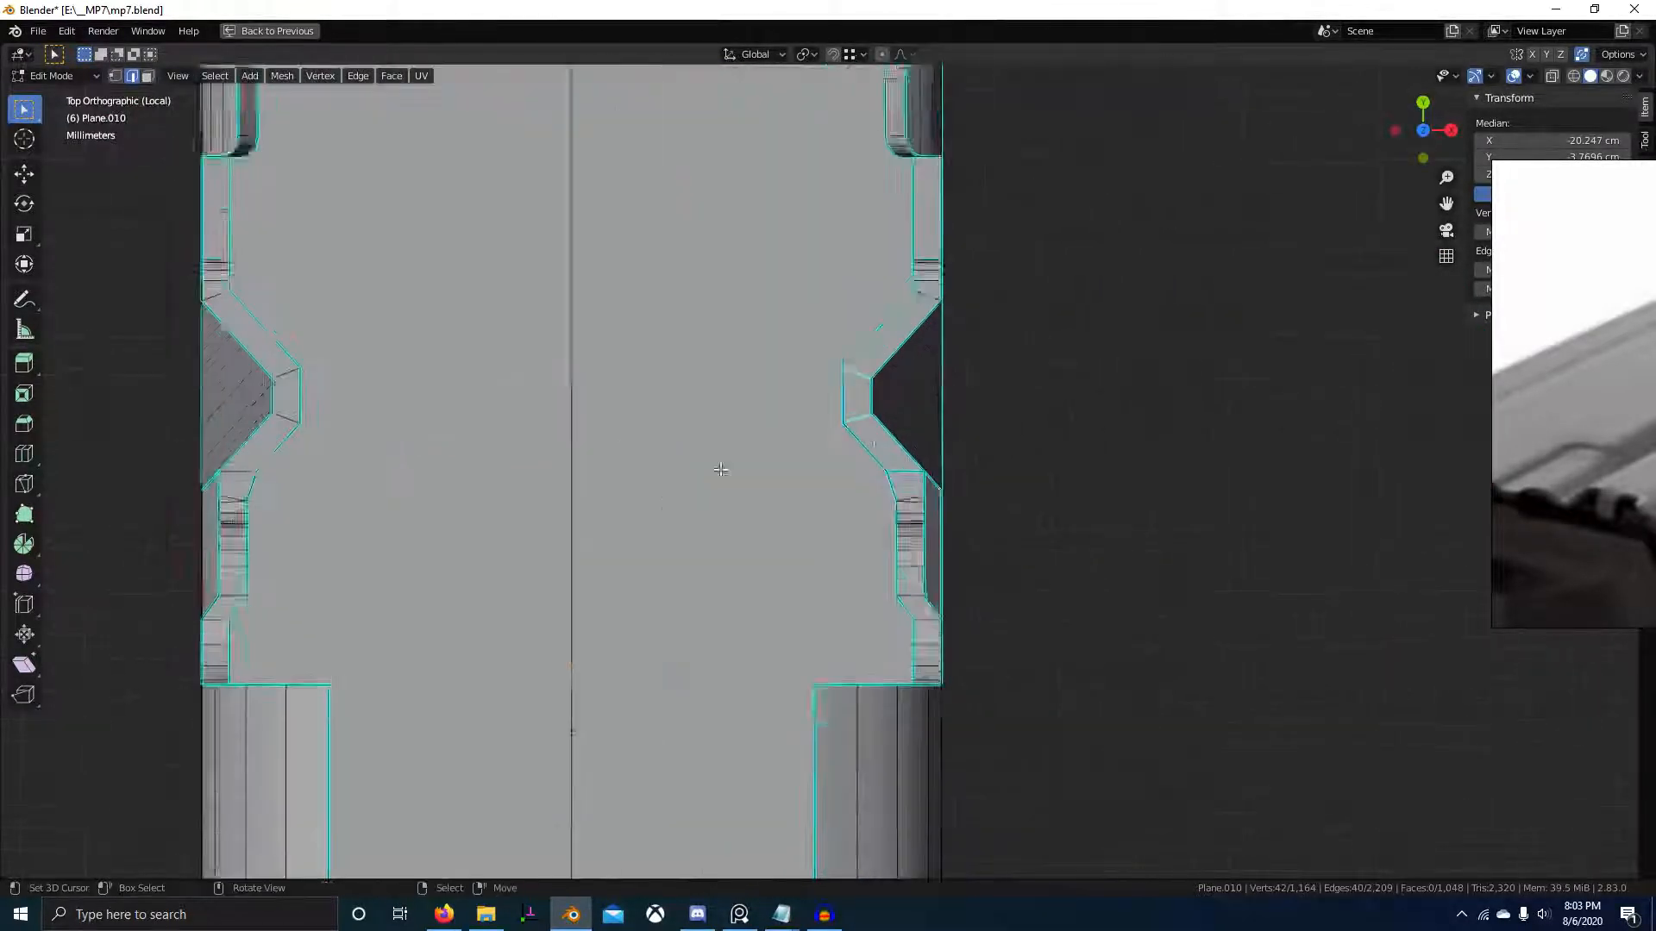
pyautogui.press('g')
pyautogui.press('x')
pyautogui.rightClick(844, 455)
# - Make the side groove shallower by moving its inner edge loops about 0.108 cm along the global X axis
pyautogui.moveTo(844, 456); pyautogui.dragTo(836, 496, button='middle')
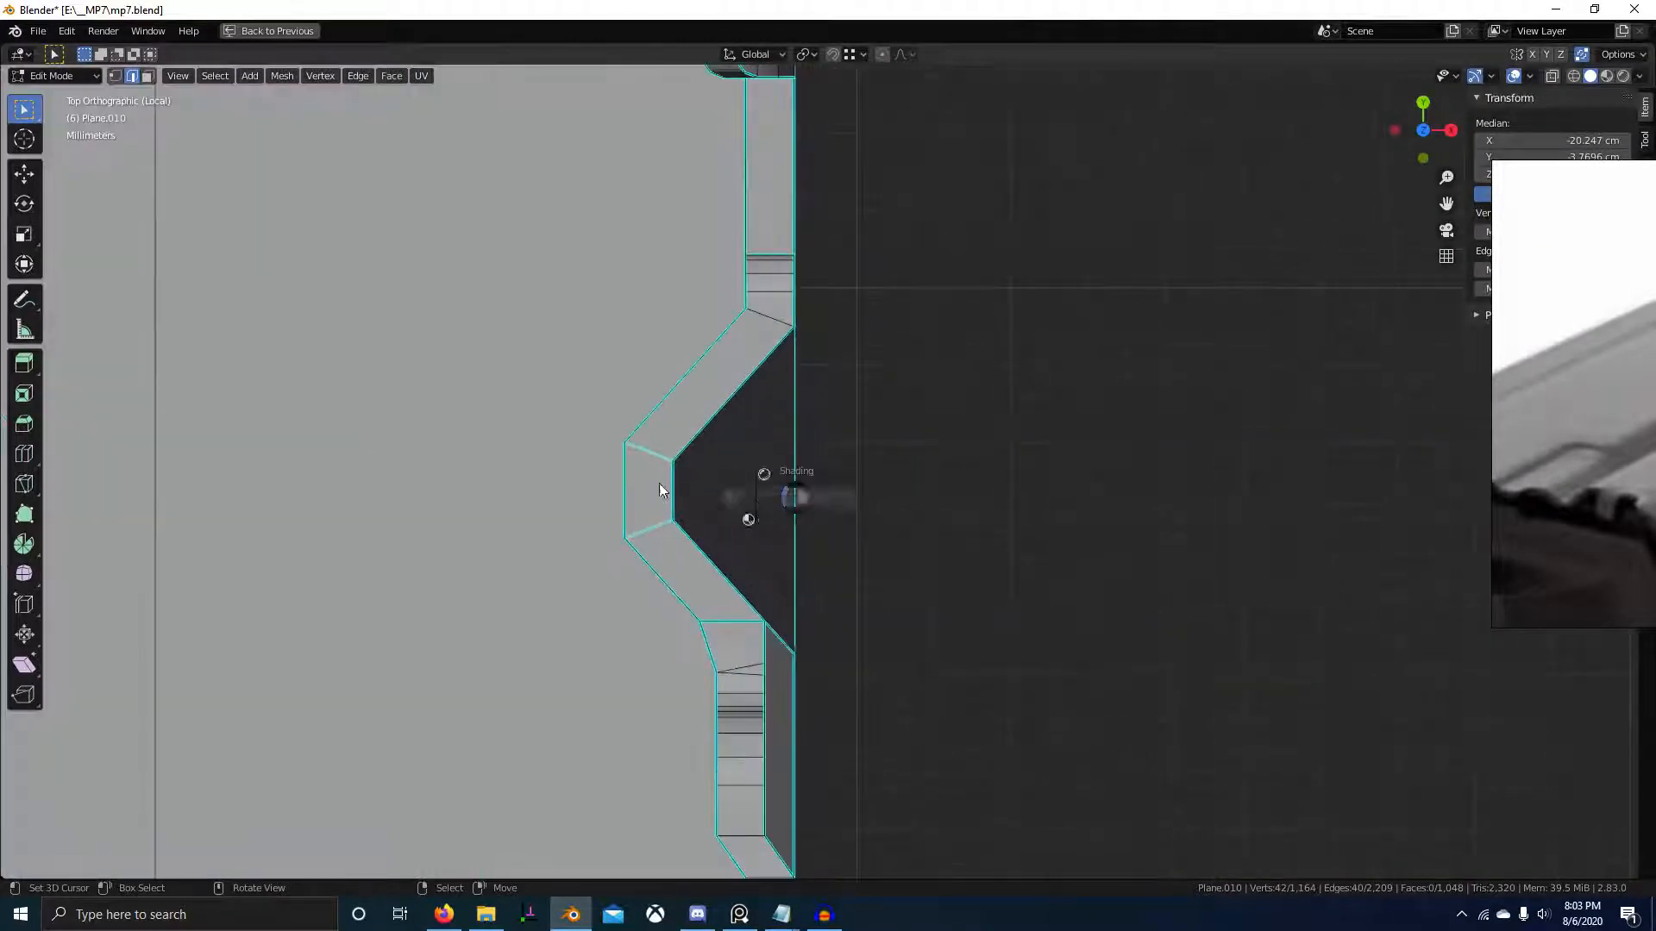
pyautogui.click(660, 490)
pyautogui.press('z')
pyautogui.click(802, 471)
pyautogui.press('g')
pyautogui.press('x')
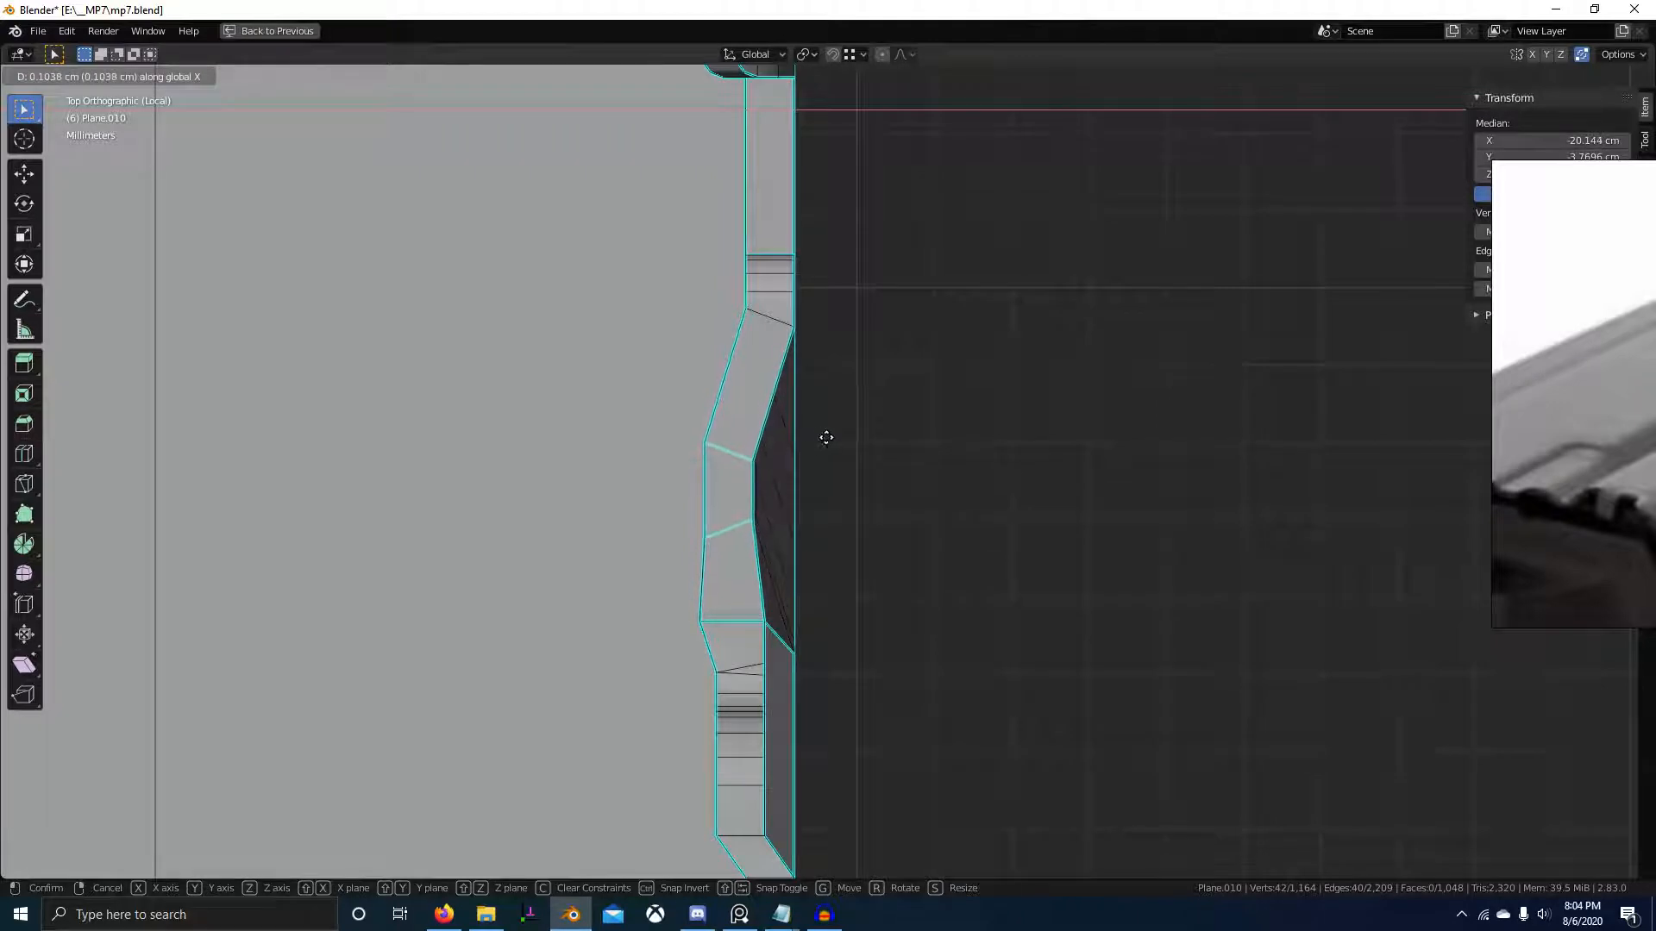
pyautogui.rightClick(795, 458)
pyautogui.press('g')
pyautogui.press('x')
pyautogui.click(764, 466)
# - Delete the duplicated short edge that served as a depth guide at the side groove
pyautogui.moveTo(764, 466); pyautogui.dragTo(788, 536, button='middle')
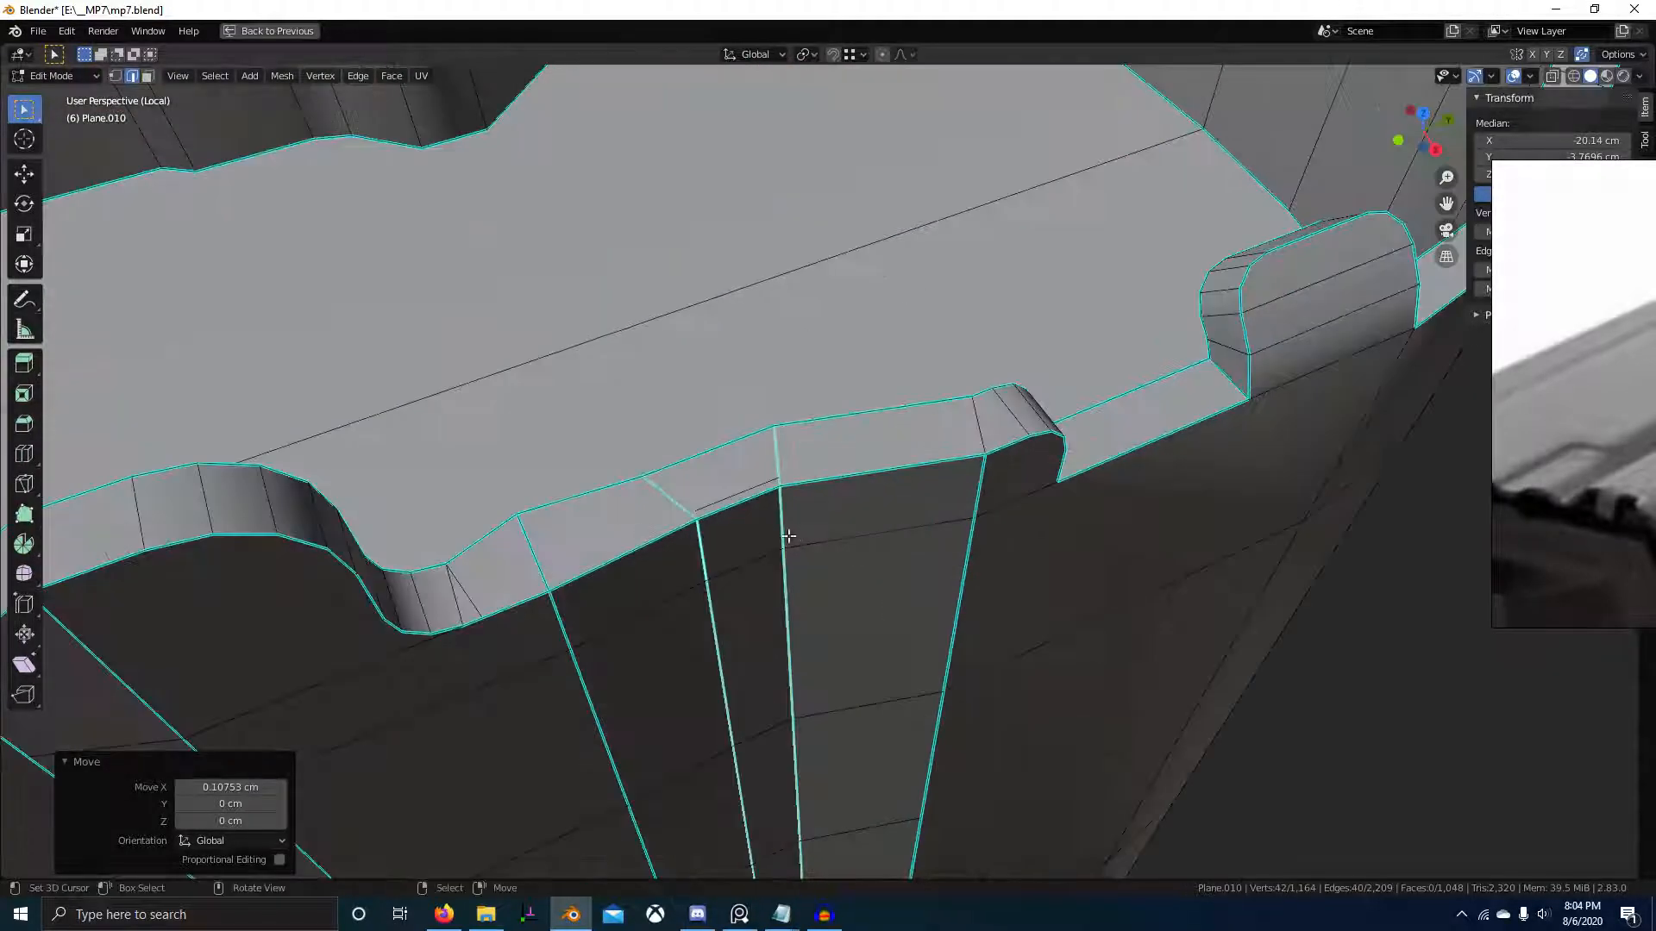
pyautogui.press('1')
pyautogui.rightClick(777, 477)
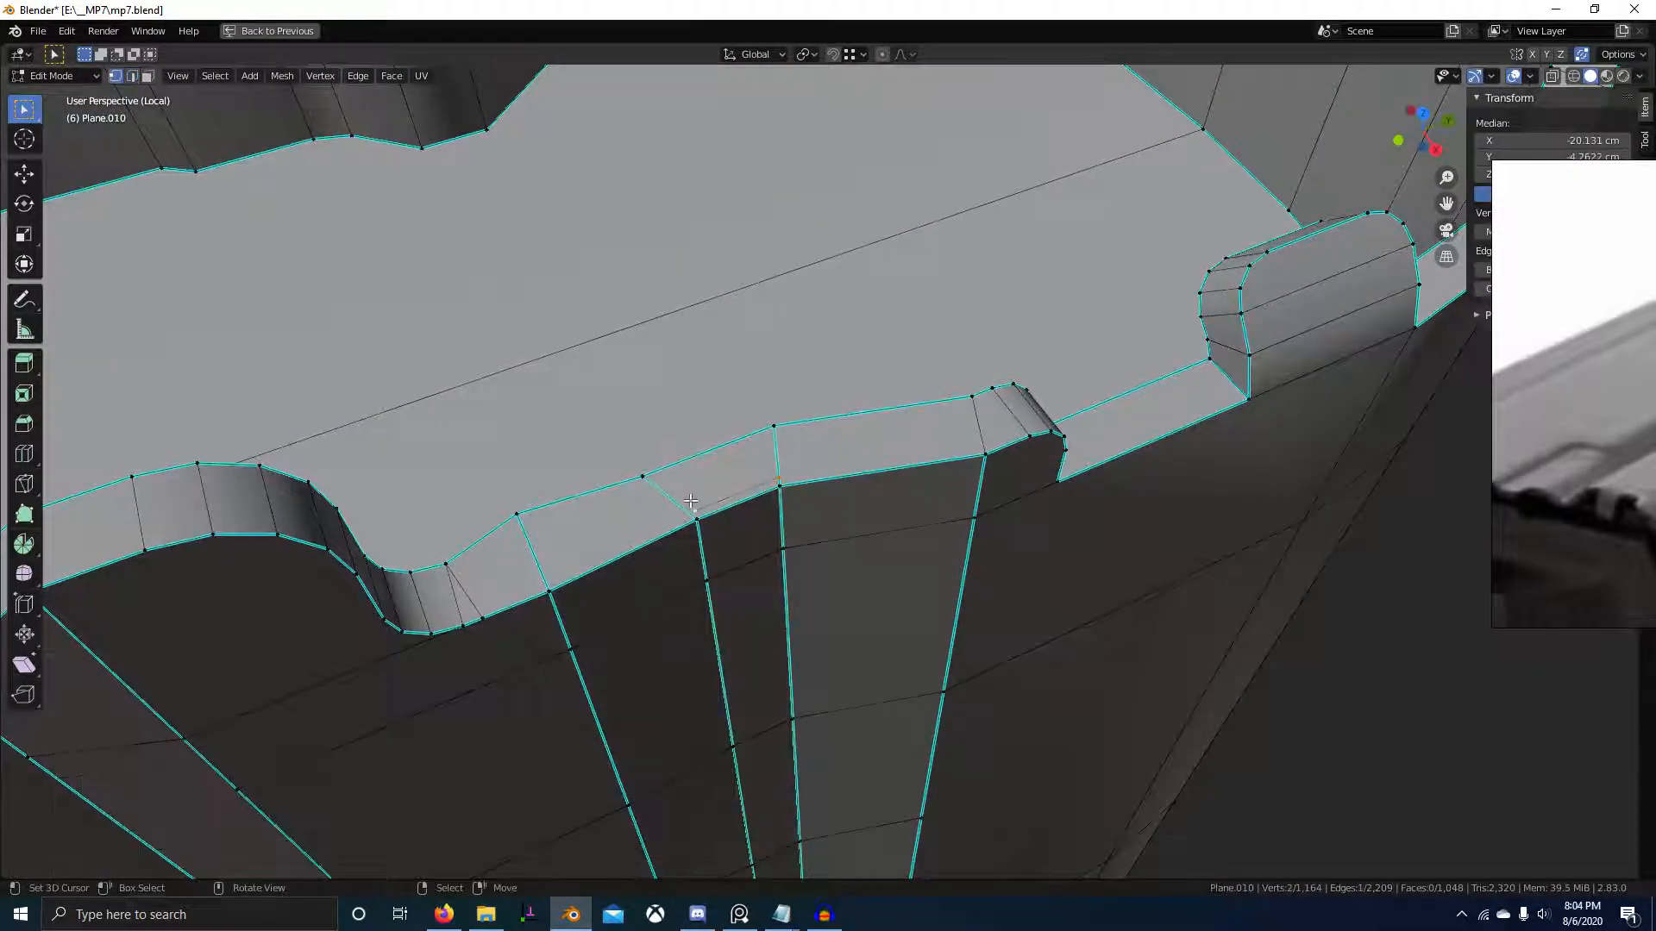
pyautogui.press('x')
pyautogui.click(690, 501)
# - Merge all of the magazine mesh's vertices by distance at 0.001 cm
pyautogui.scroll(-10, 828, 537)
pyautogui.press('a')
pyautogui.press('m')
pyautogui.click(831, 539)
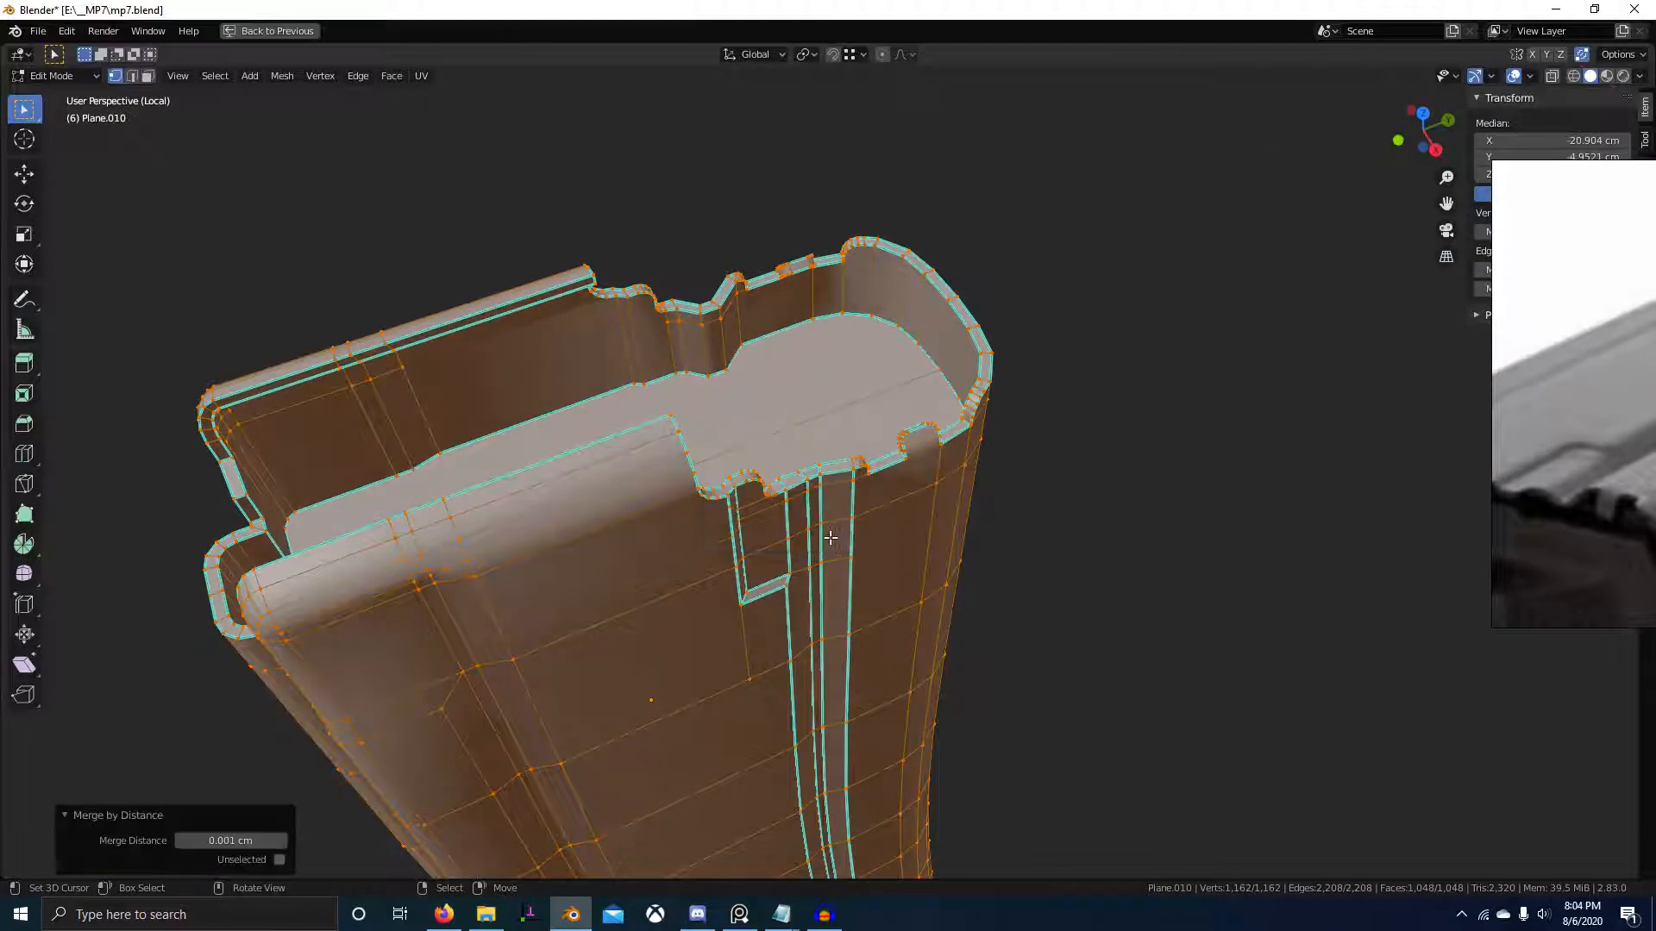
# - Mark the borders of the rear side recess as sharp, including its slanted step, vertical ridge lines and upper edge
pyautogui.scroll(-7, 974, 584)
pyautogui.moveTo(973, 584); pyautogui.dragTo(880, 517, button='middle')
pyautogui.scroll(5, 879, 517)
pyautogui.press('2')
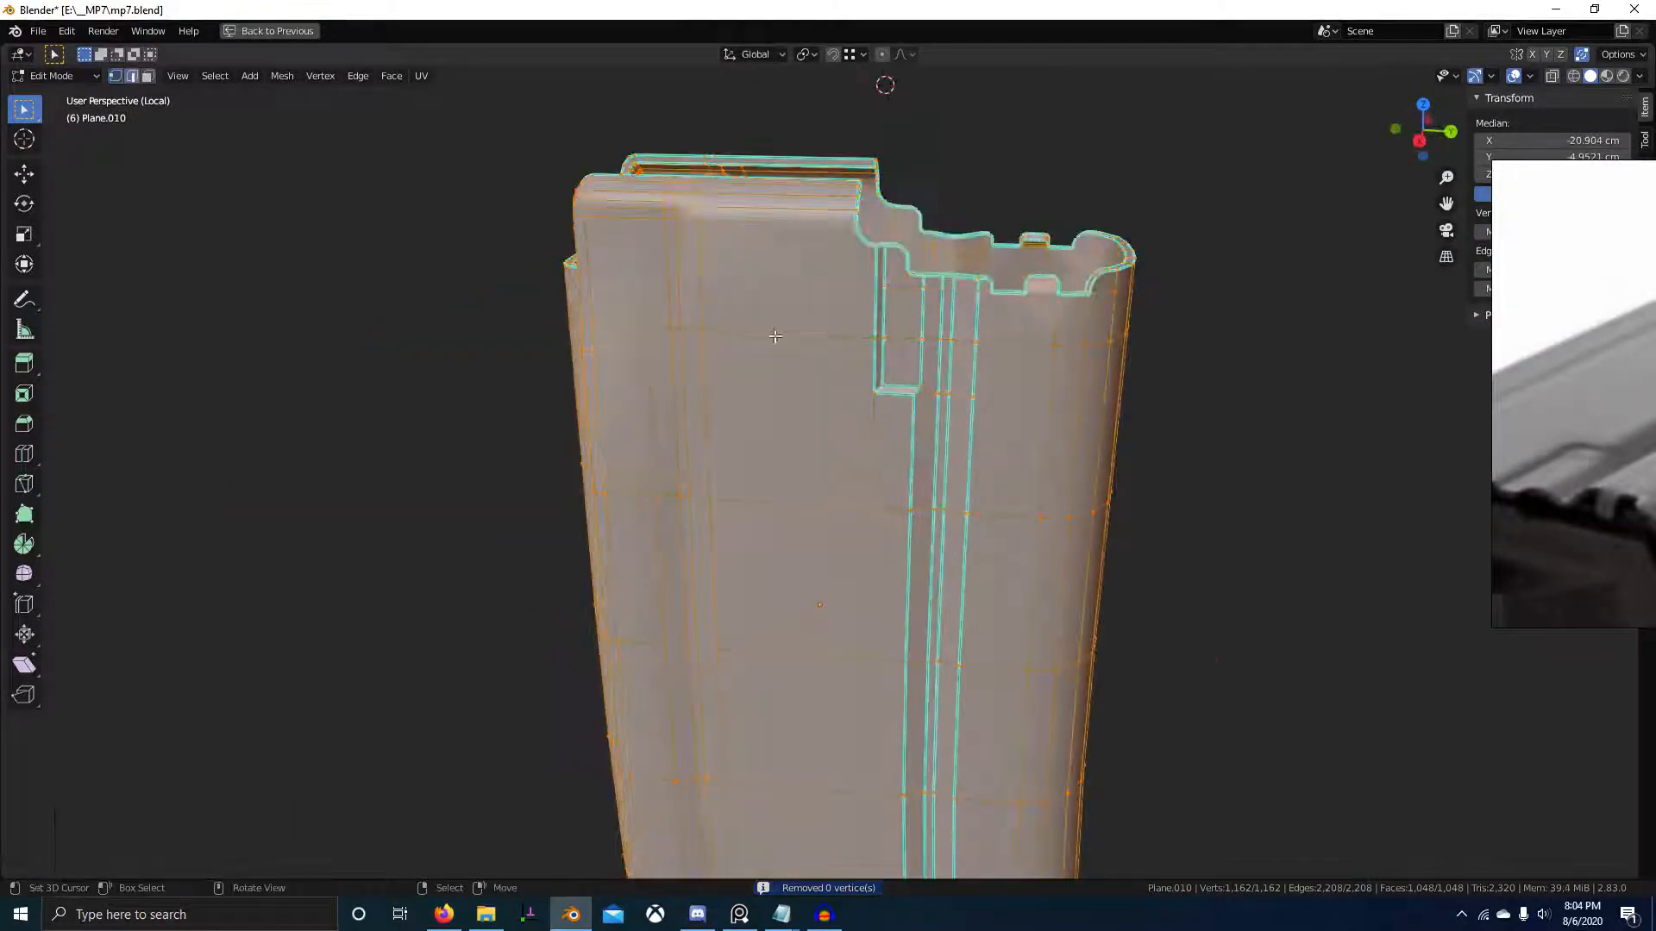
pyautogui.moveTo(773, 340); pyautogui.dragTo(641, 348, button='middle')
pyautogui.rightClick(870, 418)
pyautogui.keyDown('shift'); pyautogui.rightClick(863, 391); pyautogui.keyUp('shift')
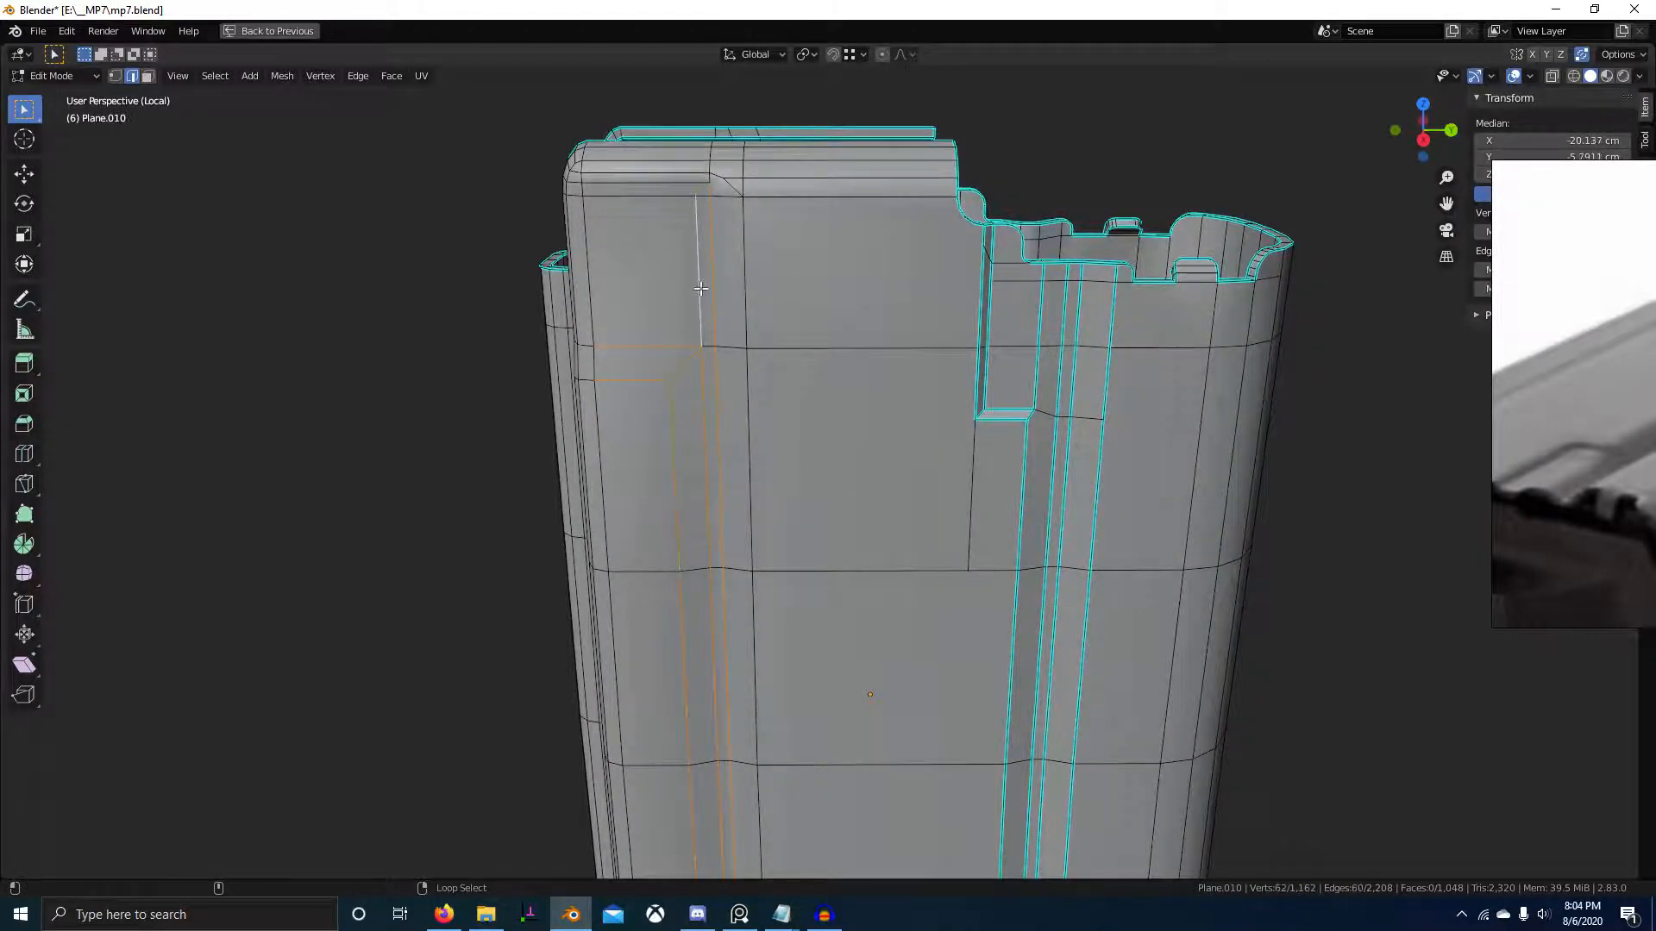
pyautogui.moveTo(700, 288); pyautogui.dragTo(818, 364, button='middle')
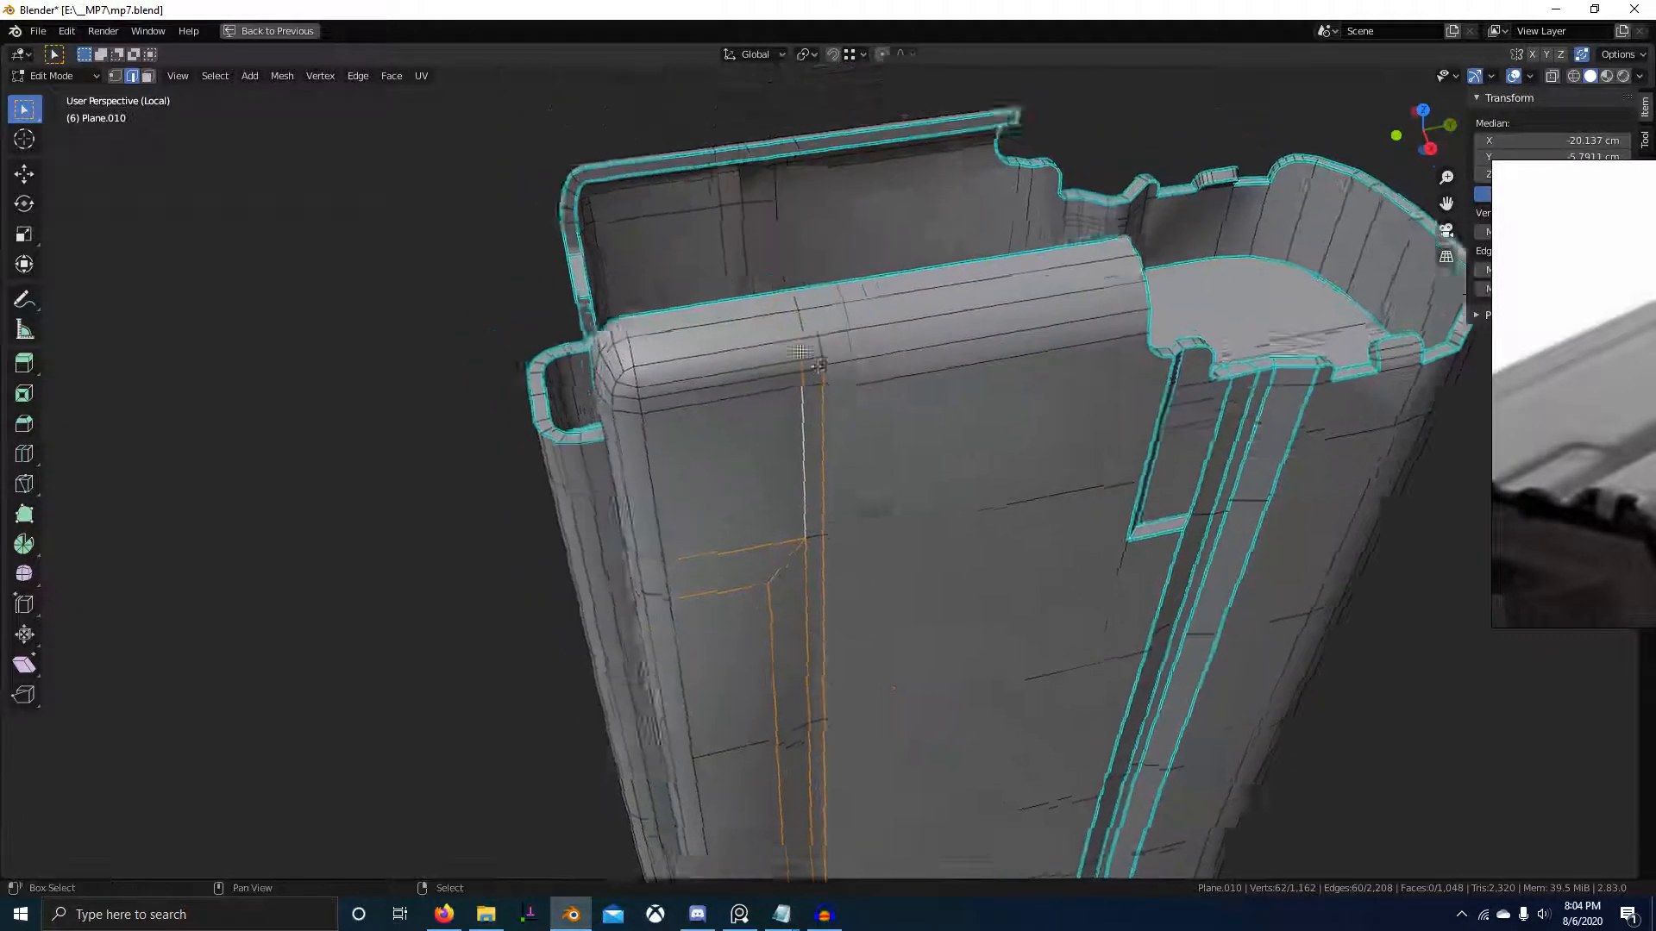
pyautogui.scroll(1, 786, 355)
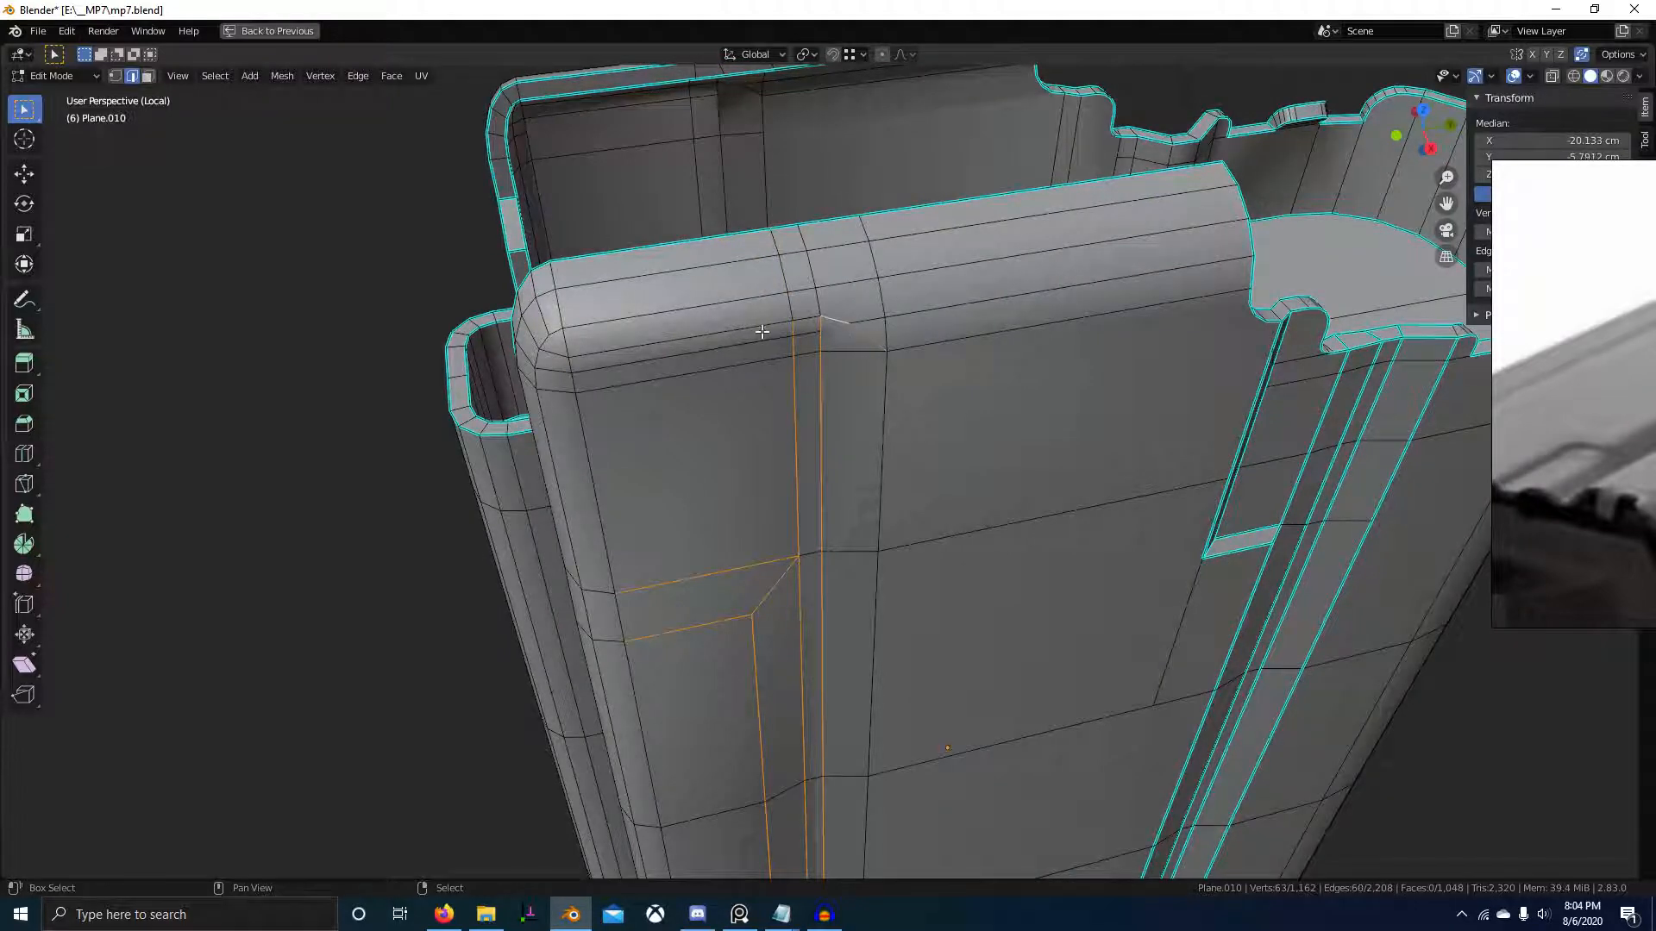
pyautogui.keyDown('ctrl'); pyautogui.click(693, 333); pyautogui.keyUp('ctrl')
pyautogui.moveTo(692, 333); pyautogui.dragTo(787, 321, button='middle')
pyautogui.moveTo(955, 312); pyautogui.dragTo(1000, 381, button='middle')
pyautogui.hotkey('ctrl', 'e')
pyautogui.click(1001, 381)
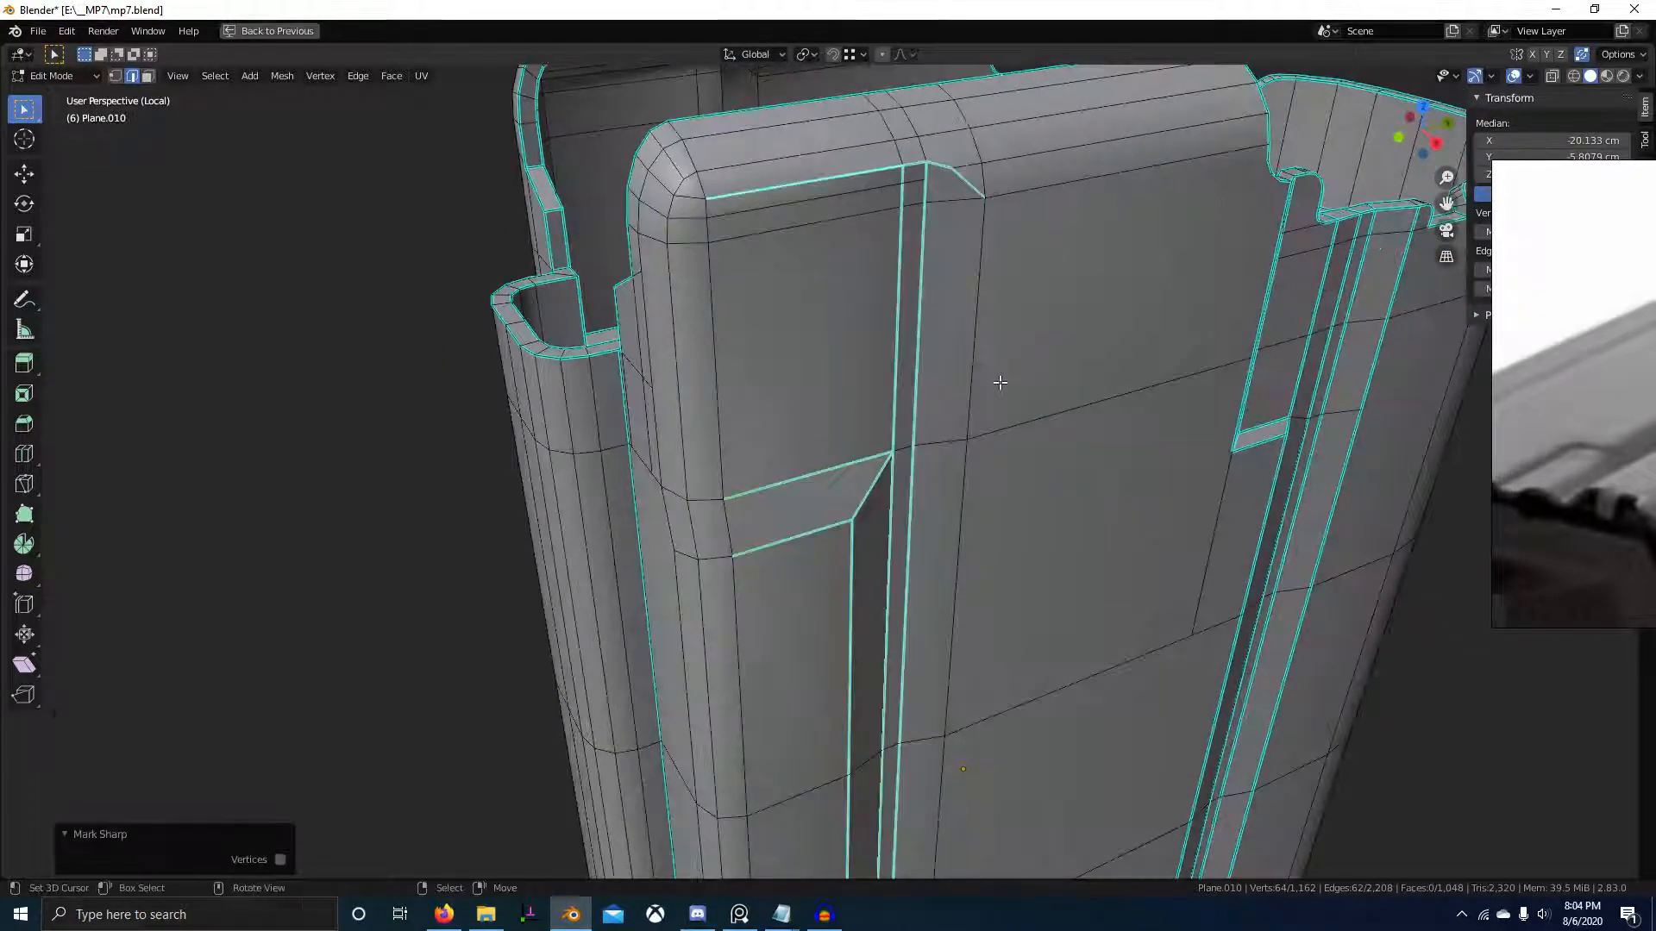
# - Mark the vertical edge loop between the side recess and the rounded rear corner as sharp
pyautogui.keyDown('alt'); pyautogui.click(734, 415); pyautogui.keyUp('alt')
pyautogui.scroll(-5, 759, 429)
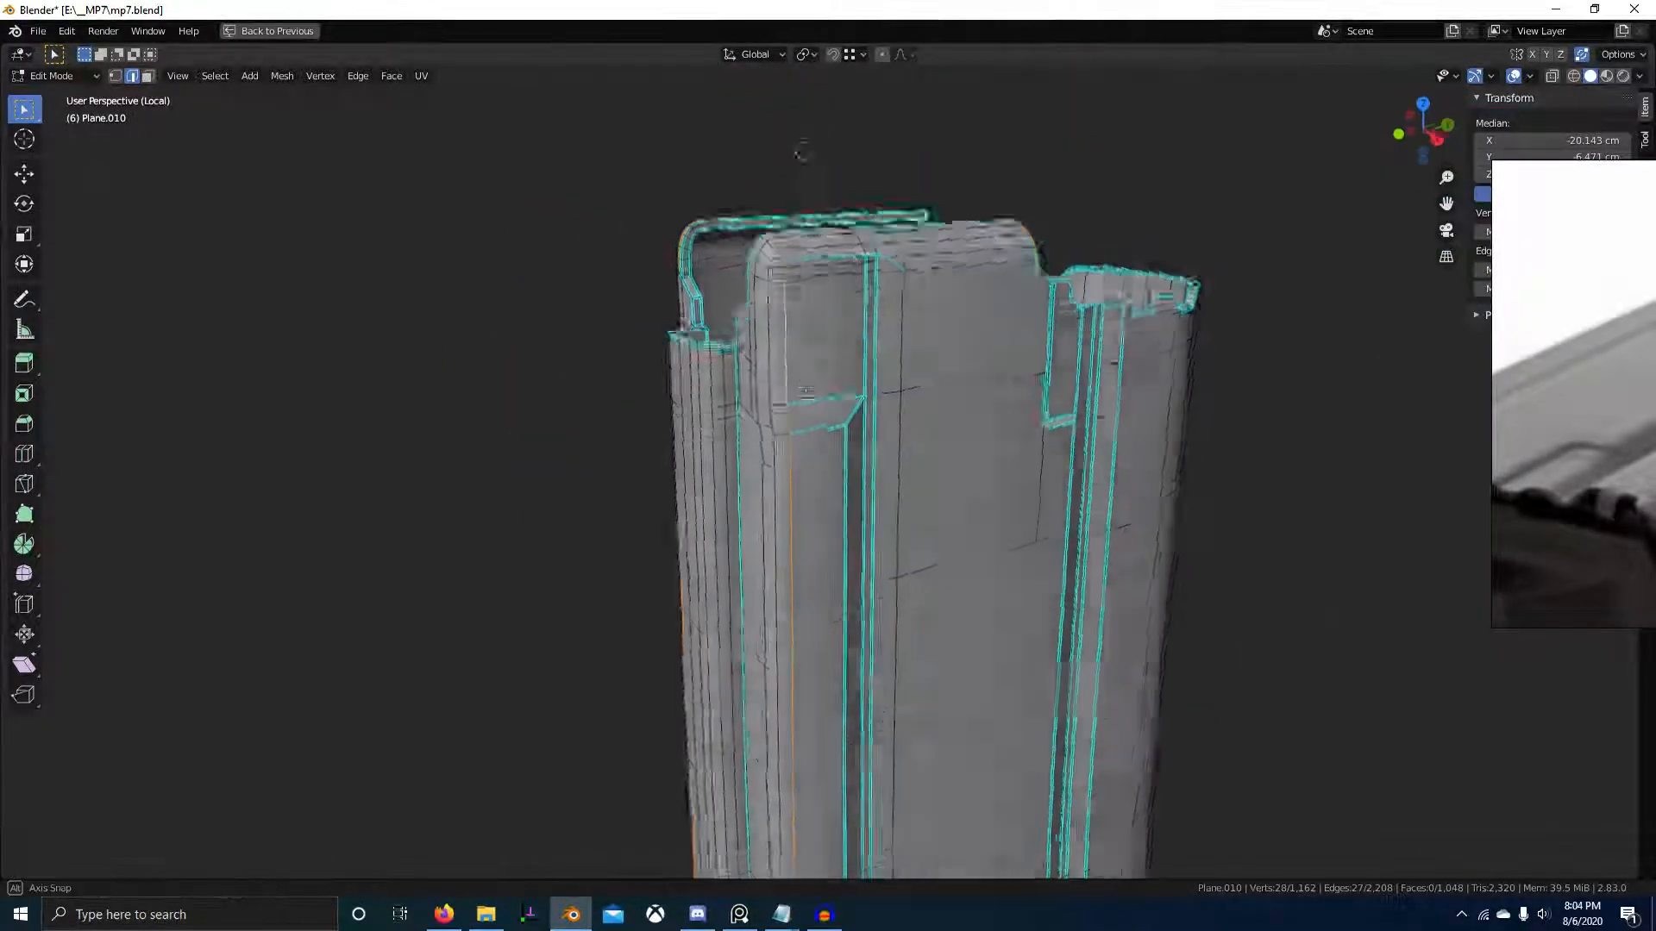
pyautogui.press('Tab')
pyautogui.moveTo(759, 428); pyautogui.dragTo(871, 488, button='middle')
pyautogui.press('Tab')
pyautogui.hotkey('ctrl', 'e')
pyautogui.click(872, 488)
# - Clear the sharp marking from the curved edges across the rounded upper rear corner and check the shading
pyautogui.keyDown('alt'); pyautogui.click(844, 479); pyautogui.keyUp('alt')
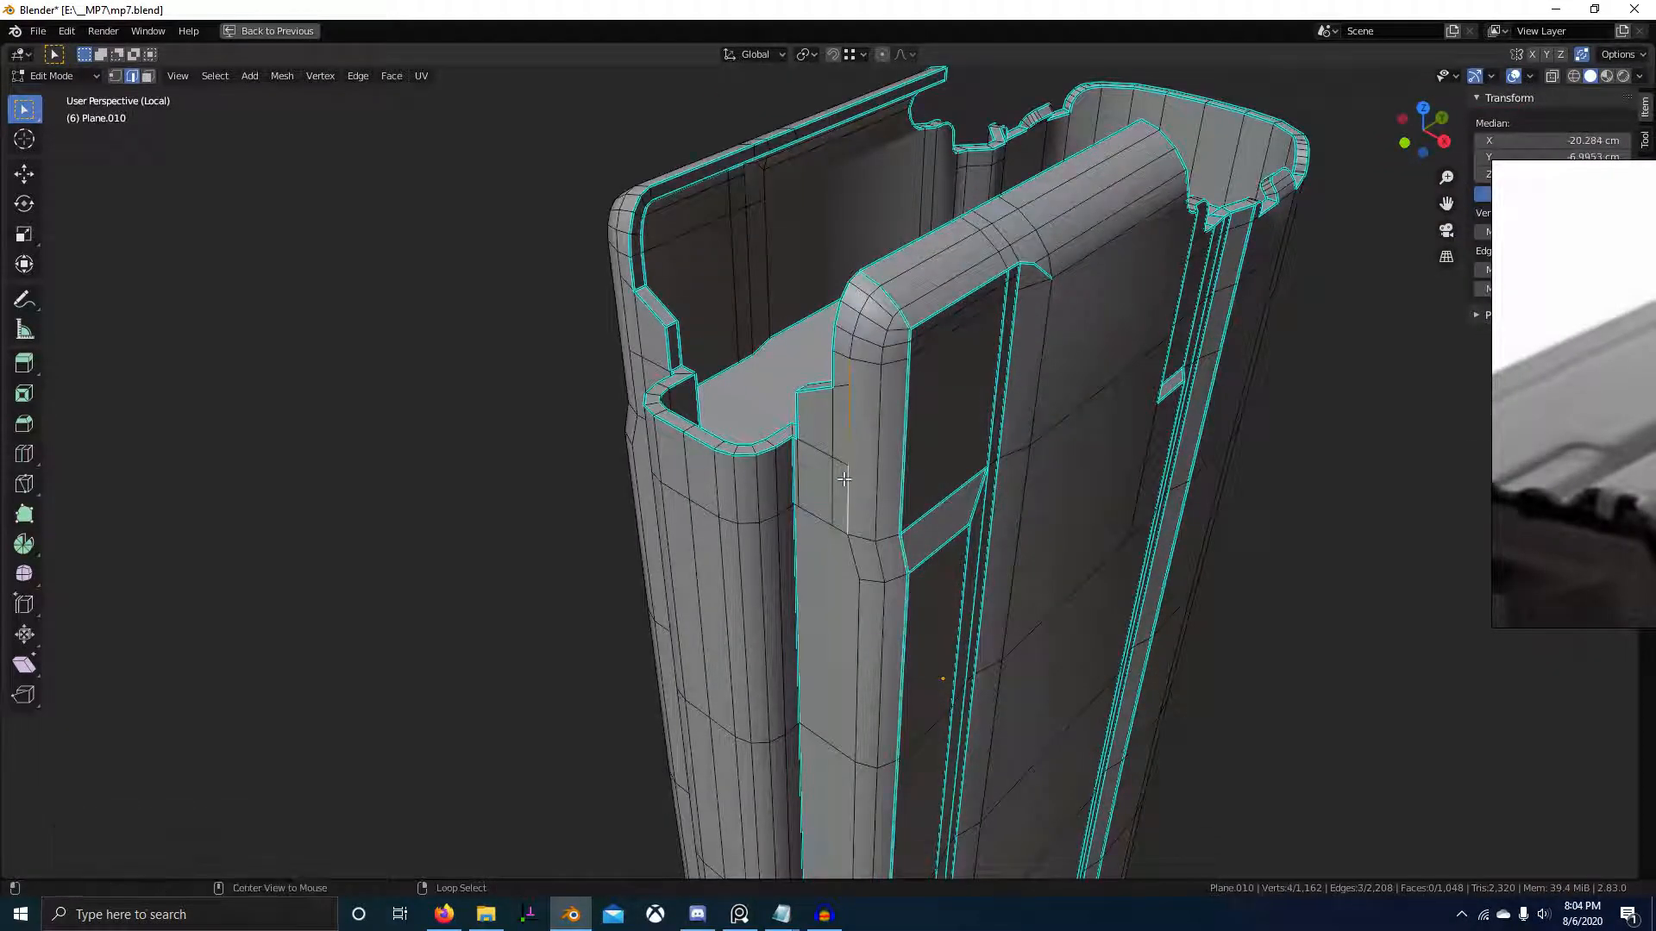
pyautogui.moveTo(865, 439); pyautogui.dragTo(925, 396, button='middle')
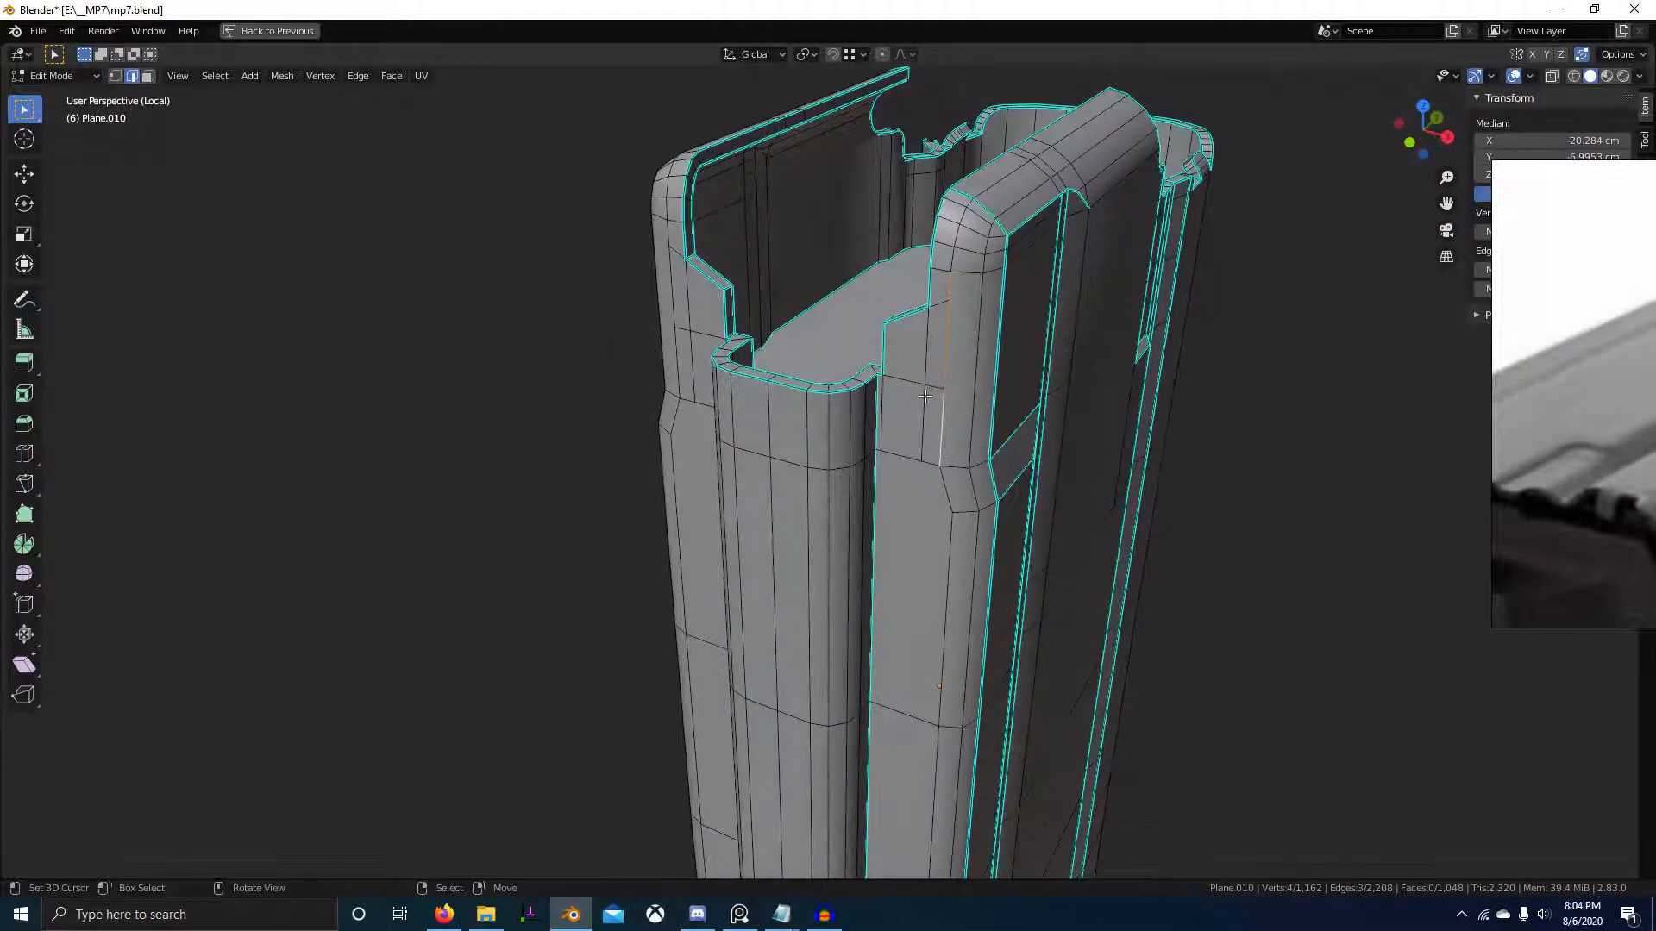
pyautogui.moveTo(955, 297); pyautogui.dragTo(948, 324, button='middle')
pyautogui.scroll(4, 983, 420)
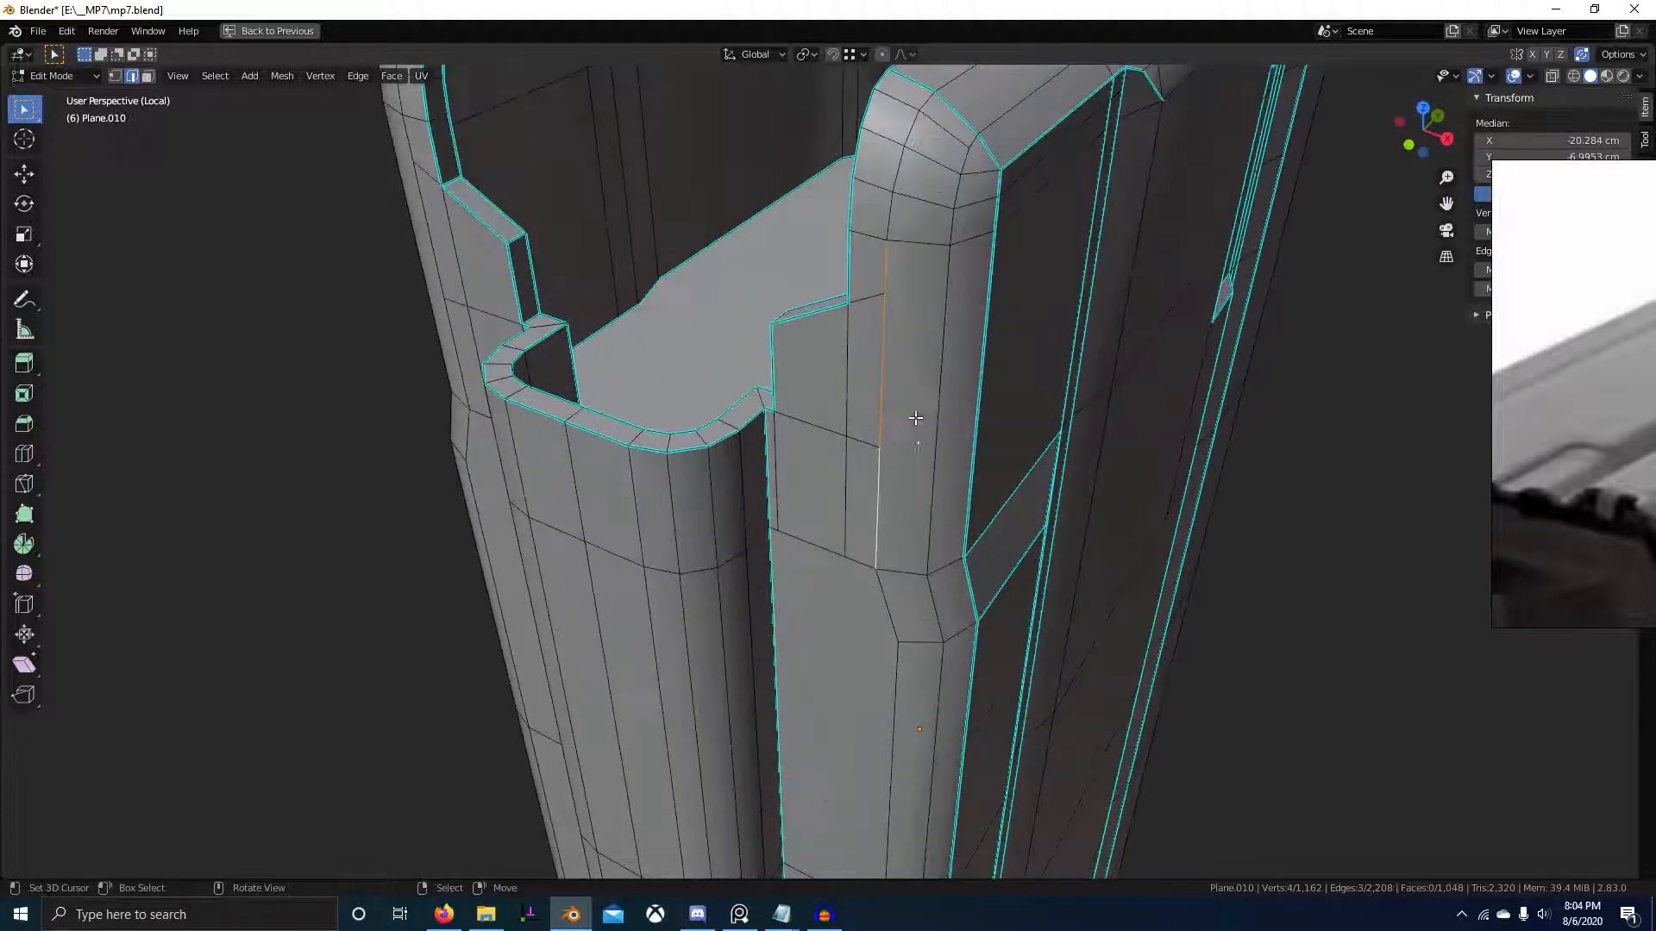
pyautogui.scroll(-5, 900, 622)
pyautogui.moveTo(900, 623); pyautogui.dragTo(786, 485, button='middle')
pyautogui.scroll(2, 860, 553)
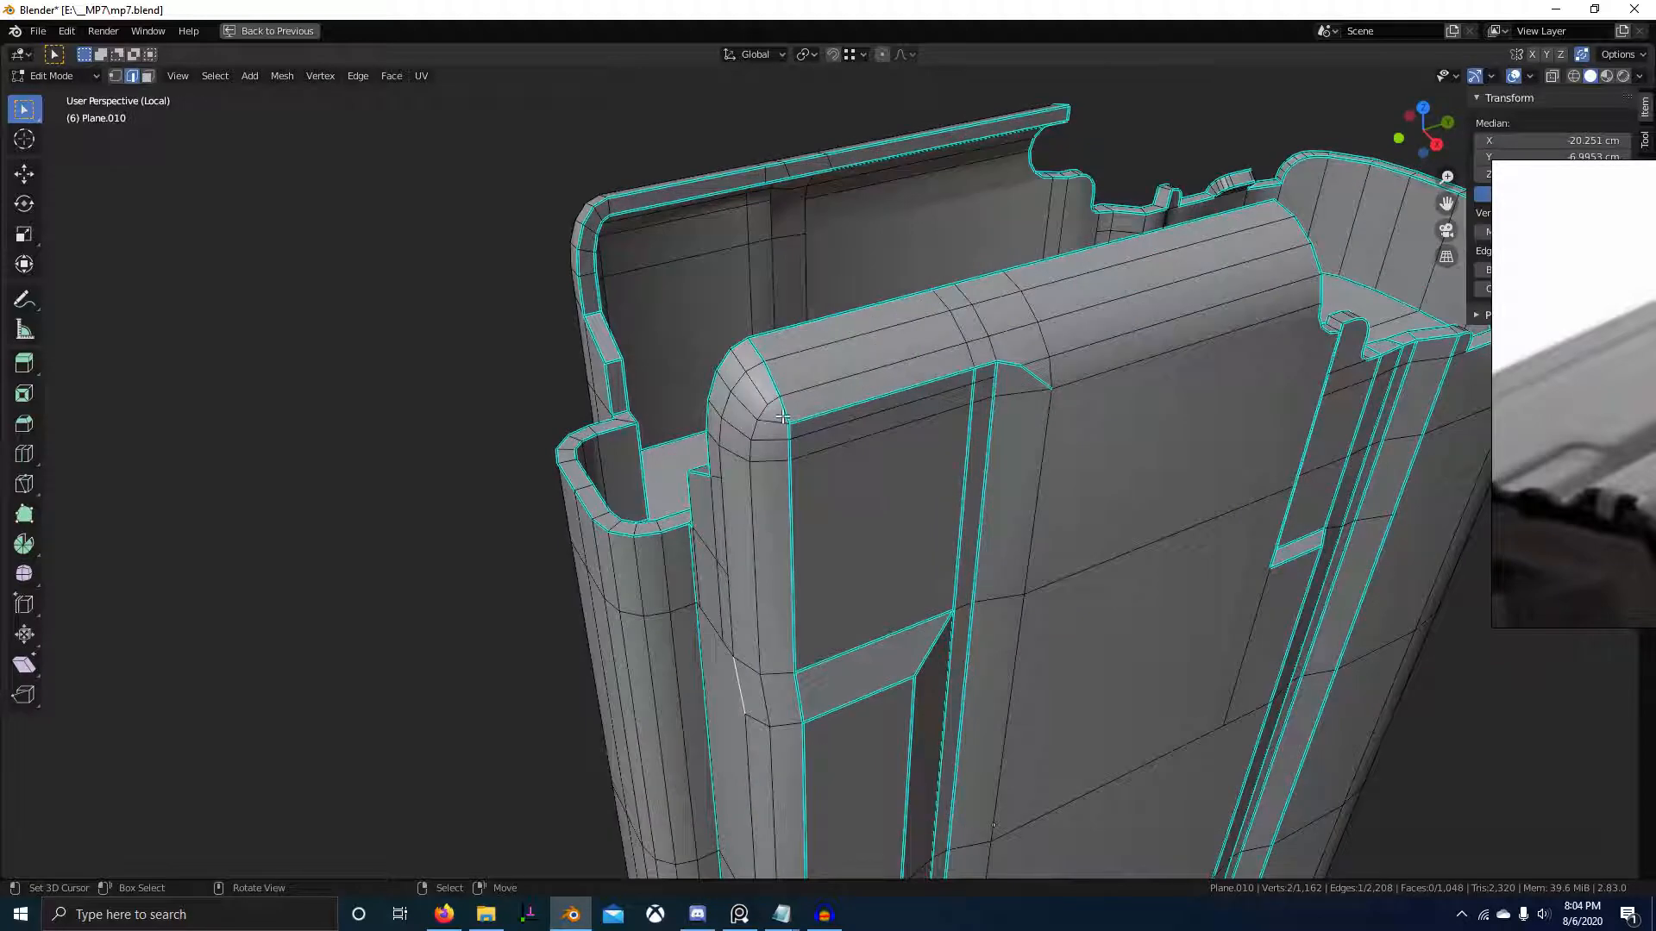
pyautogui.keyDown('ctrl'); pyautogui.rightClick(758, 355); pyautogui.keyUp('ctrl')
pyautogui.hotkey('ctrl', 'e')
pyautogui.click(757, 385)
pyautogui.press('Tab')
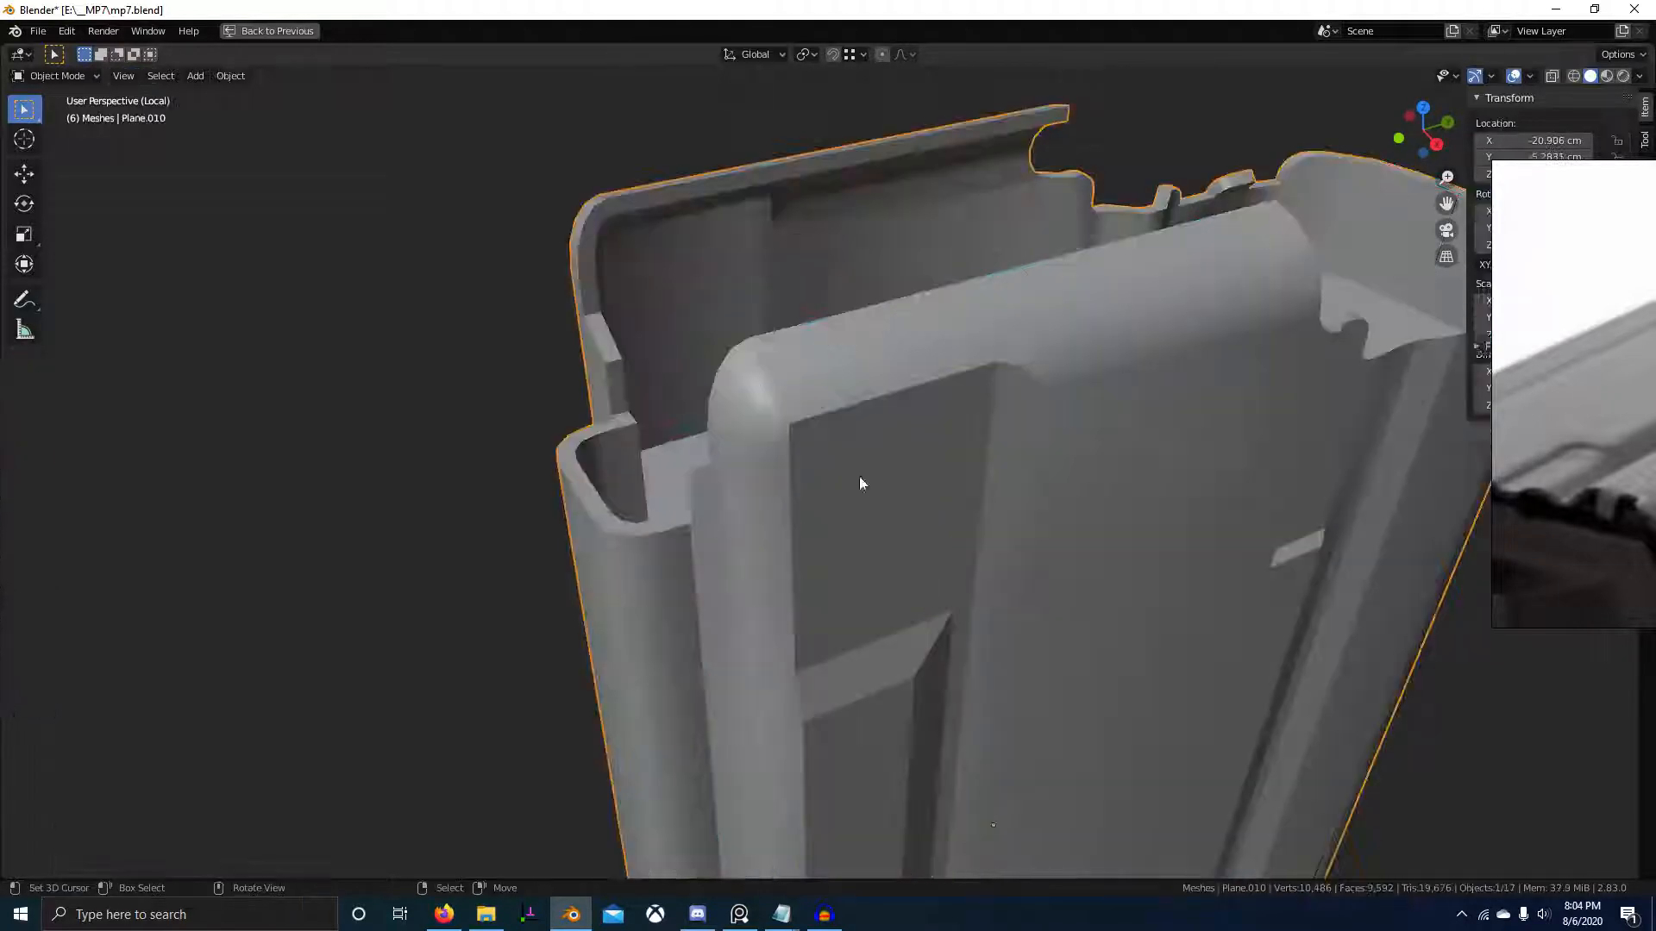
pyautogui.scroll(-4, 861, 478)
pyautogui.moveTo(918, 559); pyautogui.dragTo(950, 500, button='middle')
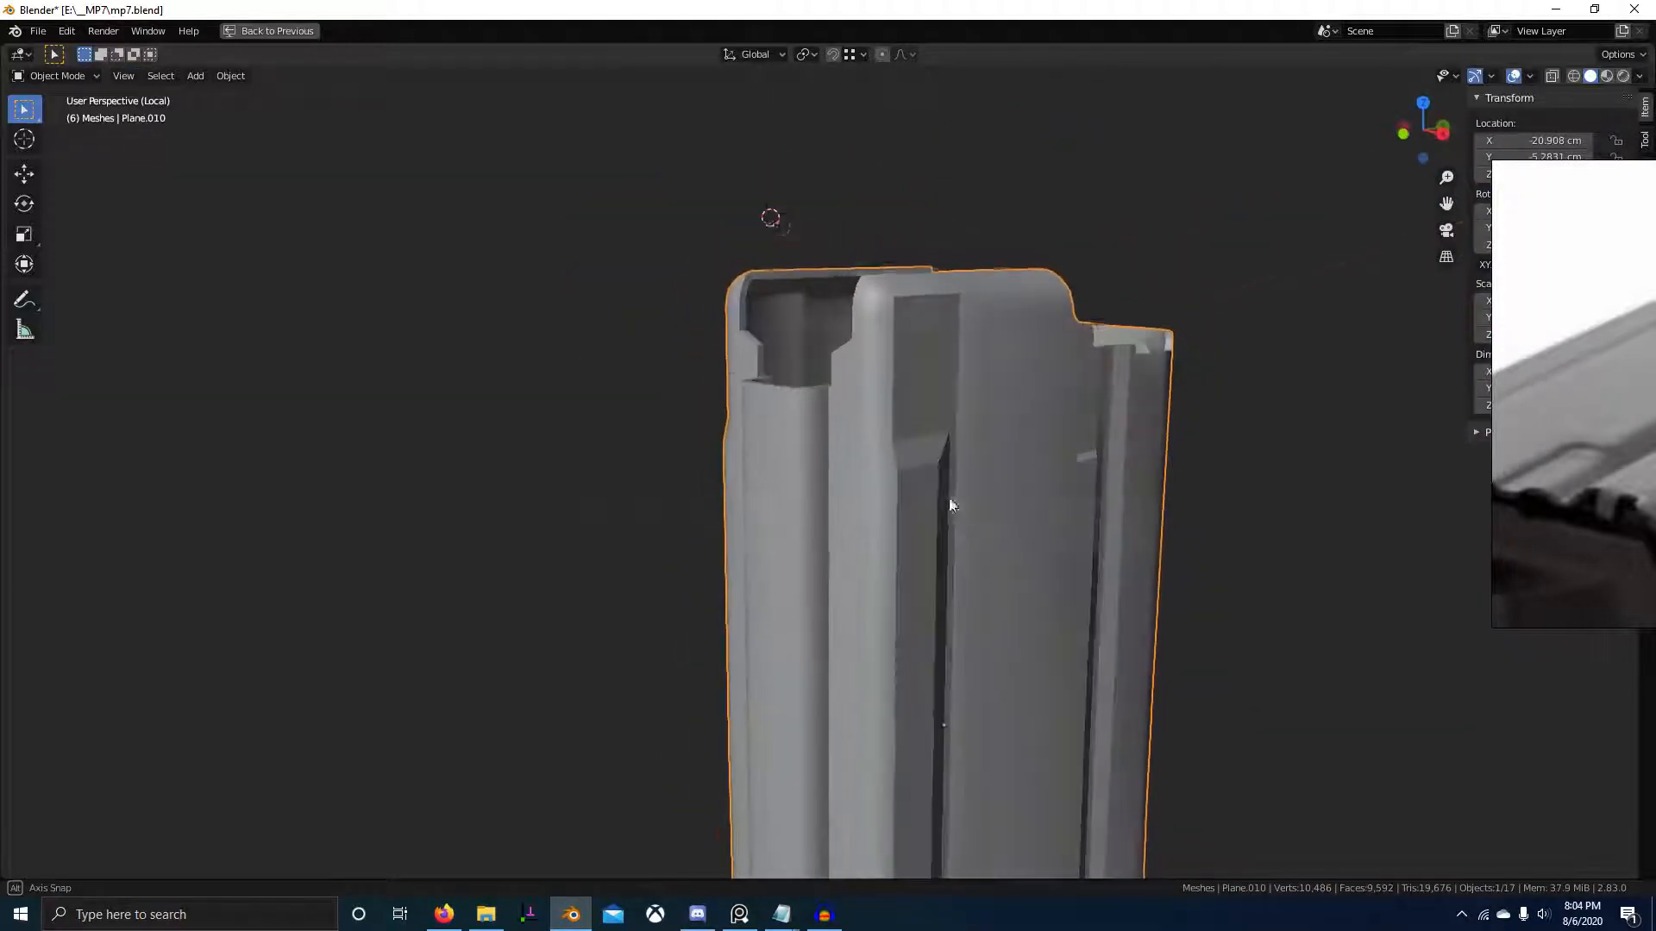
# - Mark the ridge's outer edge beside the rear side recess as sharp along the magazine's full length
pyautogui.press('Tab')
pyautogui.press('Tab')
pyautogui.moveTo(993, 577); pyautogui.dragTo(923, 540, button='middle')
pyautogui.press('Tab')
pyautogui.scroll(-9, 802, 225)
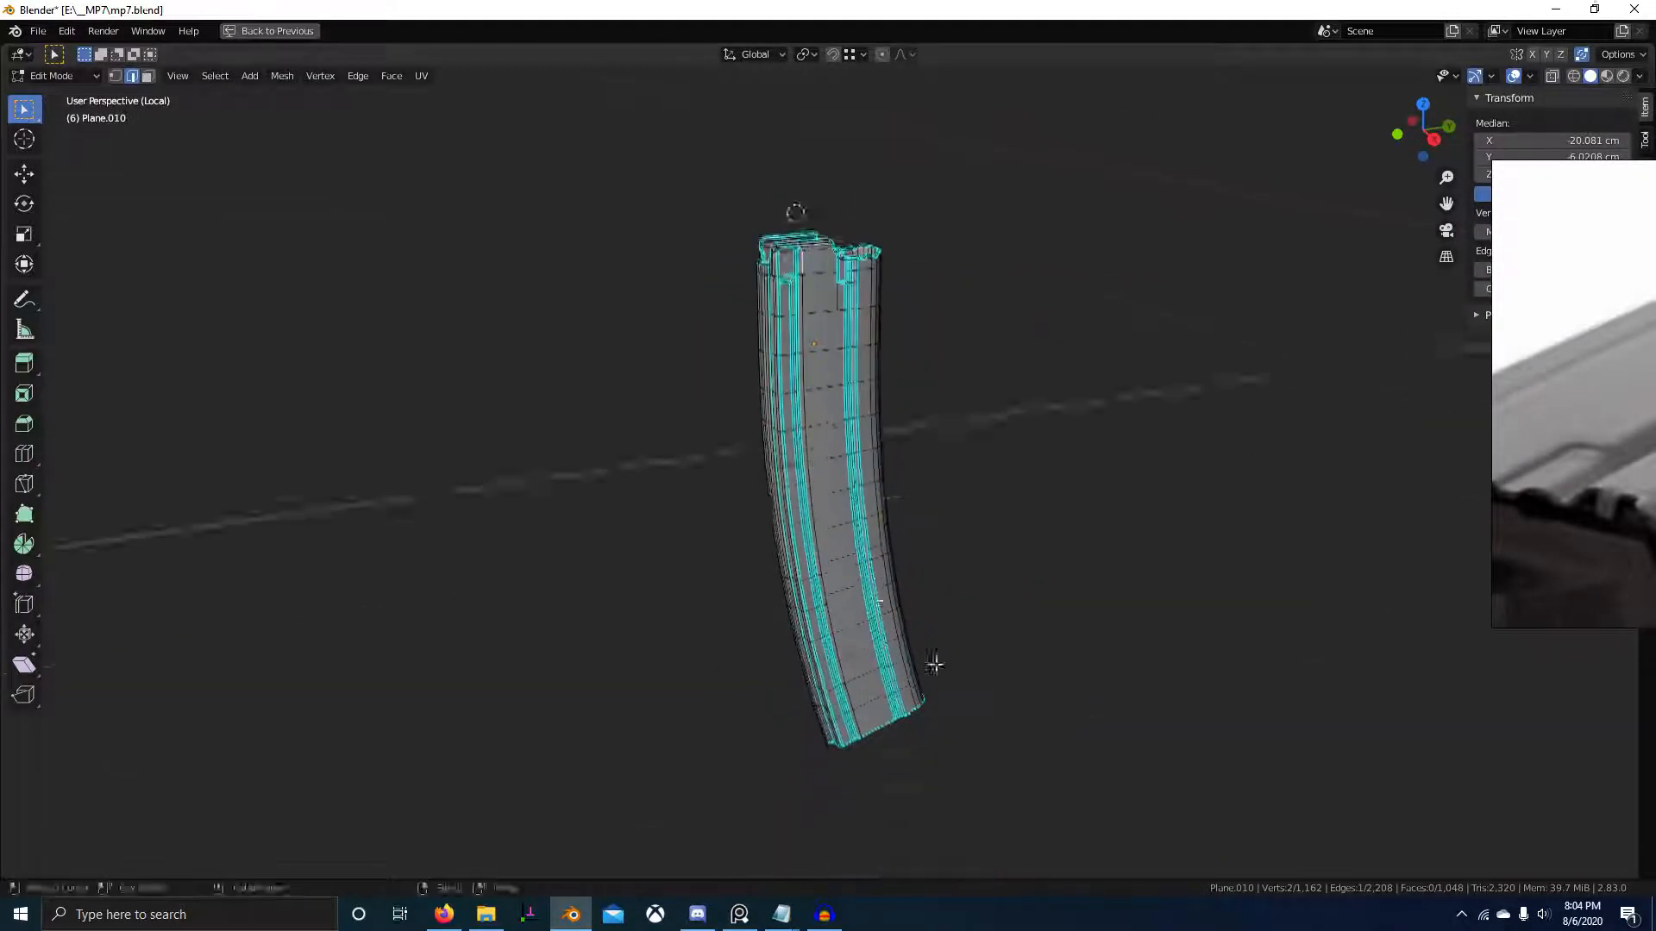
pyautogui.moveTo(935, 665); pyautogui.dragTo(873, 560, button='middle')
pyautogui.scroll(5, 931, 702)
pyautogui.scroll(1, 907, 653)
pyautogui.keyDown('ctrl'); pyautogui.rightClick(835, 710); pyautogui.keyUp('ctrl')
pyautogui.hotkey('ctrl', 'e')
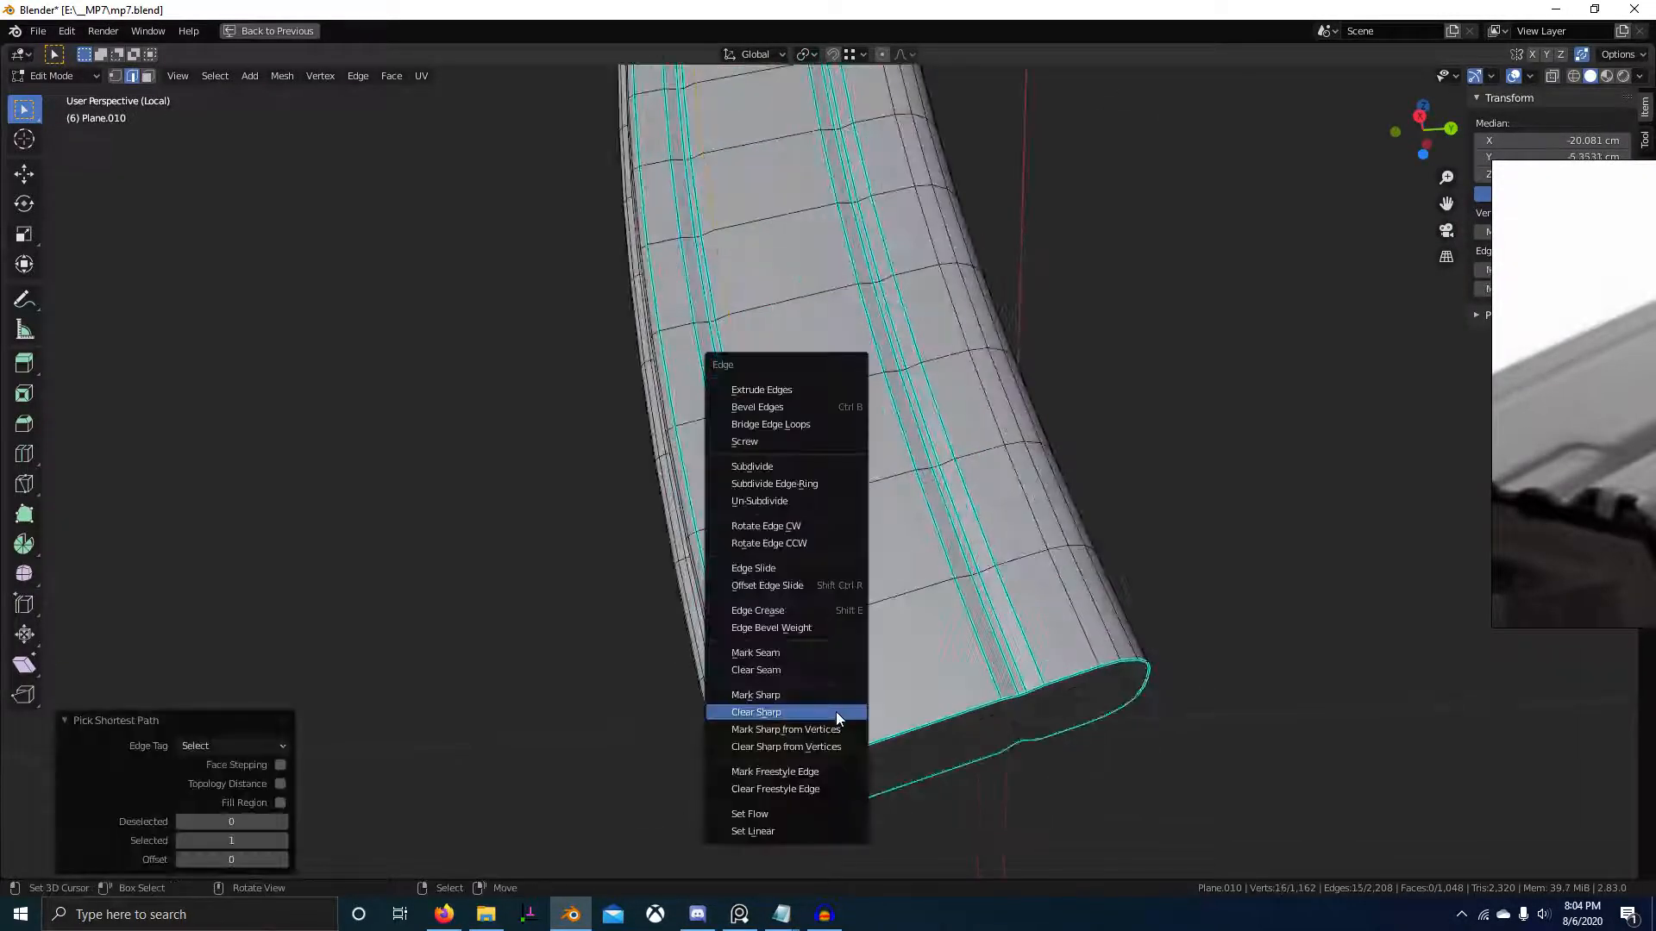
pyautogui.click(826, 699)
# - Examine the vertical edge loops on the magazine's rear column and the shading around its upper rear corner
pyautogui.scroll(-2, 831, 575)
pyautogui.keyDown('shift'); pyautogui.moveTo(831, 575); pyautogui.dragTo(830, 819, button='middle'); pyautogui.keyUp('shift')
pyautogui.moveTo(776, 432); pyautogui.dragTo(921, 759, button='middle')
pyautogui.scroll(5, 921, 741)
pyautogui.moveTo(914, 707); pyautogui.dragTo(996, 687, button='middle')
pyautogui.scroll(2, 935, 591)
pyautogui.keyDown('shift'); pyautogui.moveTo(1005, 576); pyautogui.dragTo(893, 597, button='middle'); pyautogui.keyUp('shift')
pyautogui.scroll(2, 892, 598)
pyautogui.hotkey('alt', 'a')
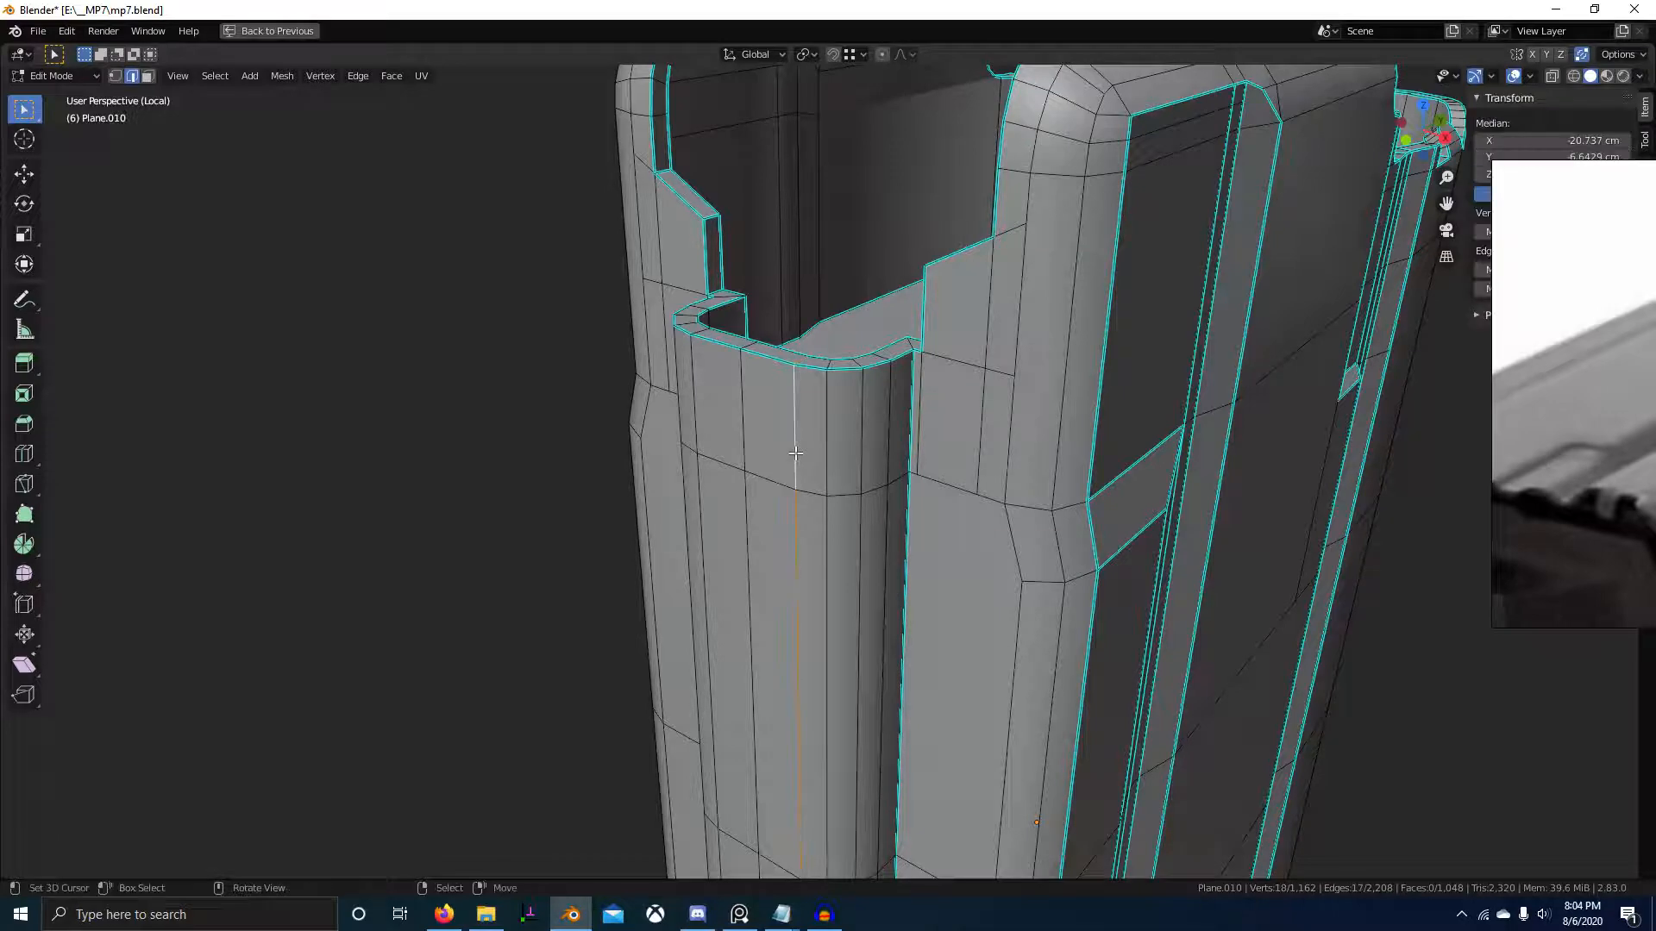
pyautogui.scroll(-4, 795, 453)
pyautogui.moveTo(906, 485); pyautogui.dragTo(769, 434, button='middle')
pyautogui.press('Tab')
pyautogui.scroll(2, 835, 442)
pyautogui.press('Tab')
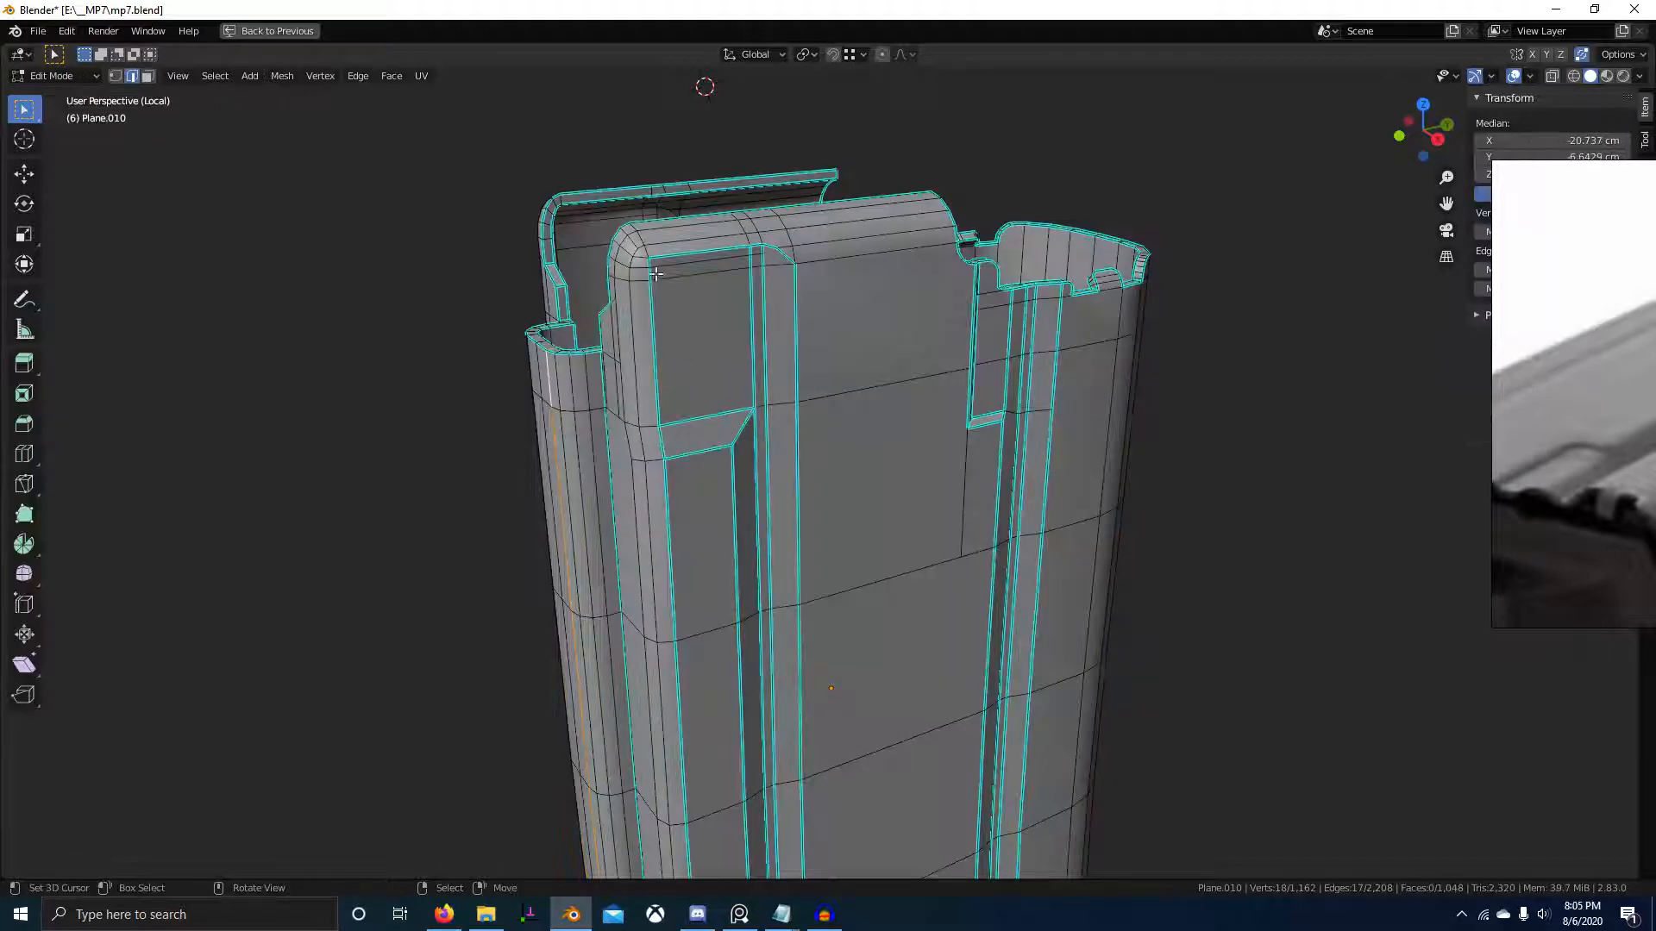
# - Try clearing the sharp marking from the vertical loop between the side recess and rounded rear corner, and check the shading
pyautogui.scroll(-3, 665, 389)
pyautogui.moveTo(665, 390); pyautogui.dragTo(732, 441, button='middle')
pyautogui.hotkey('ctrl', 'e')
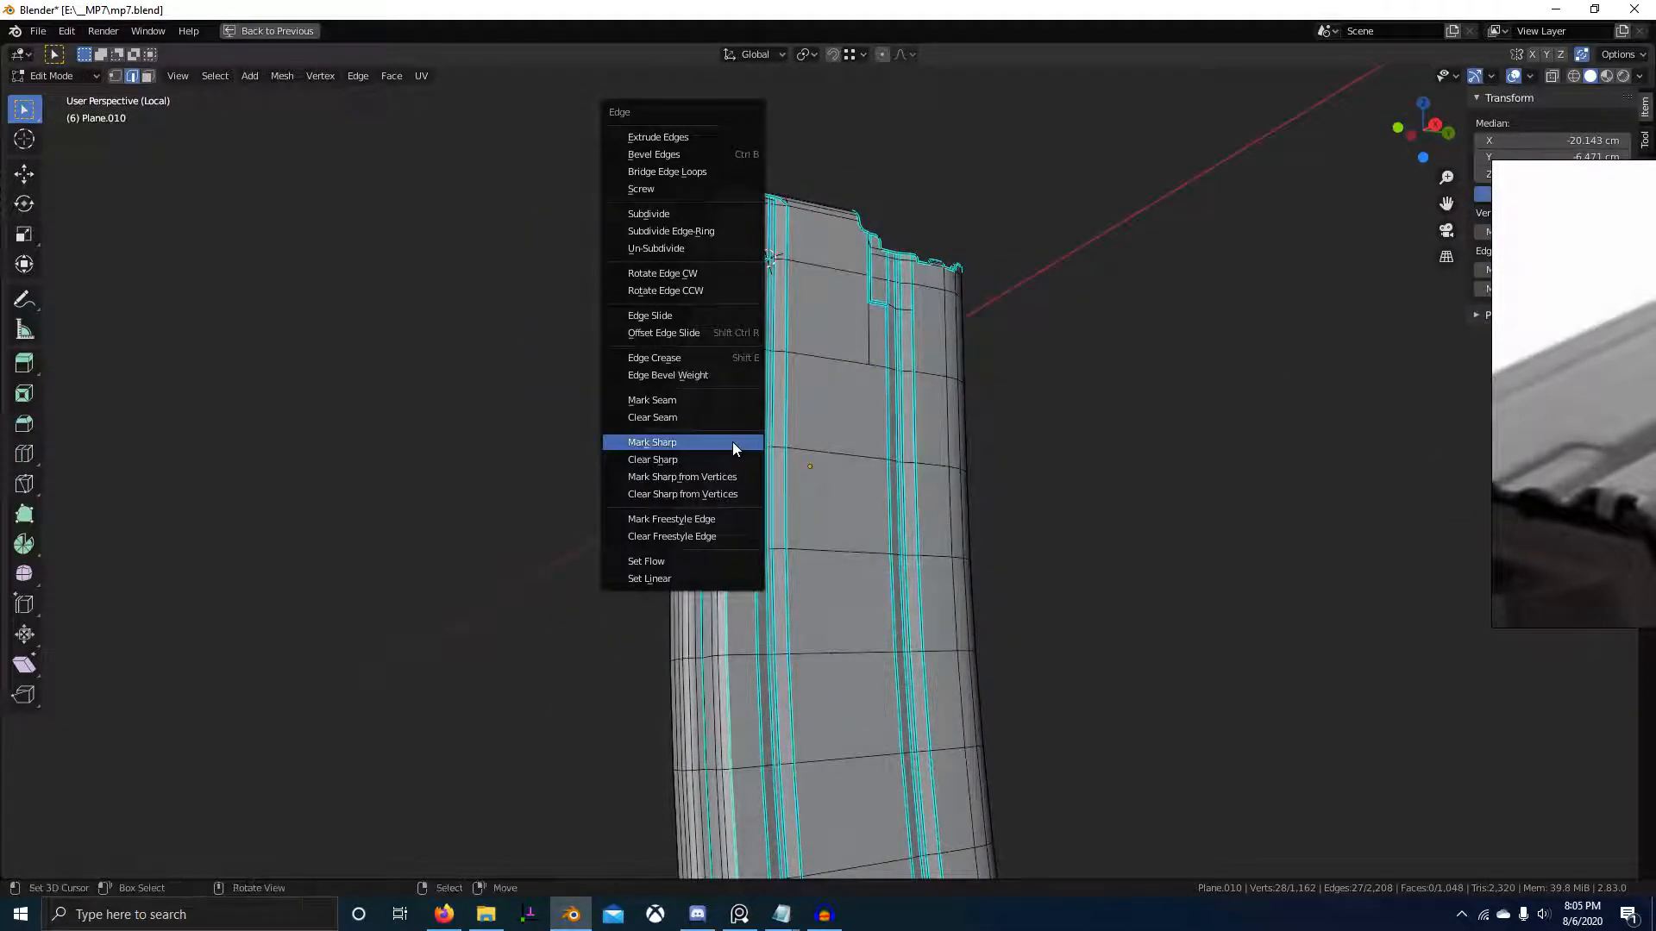
pyautogui.click(732, 441)
pyautogui.press('Tab')
pyautogui.hotkey('alt', 'a')
pyautogui.moveTo(838, 550); pyautogui.dragTo(761, 462, button='middle')
pyautogui.press('Tab')
# - Mark the vertical loop along the rounded rear corner as sharp again and check the shading in Object Mode
pyautogui.scroll(3, 760, 462)
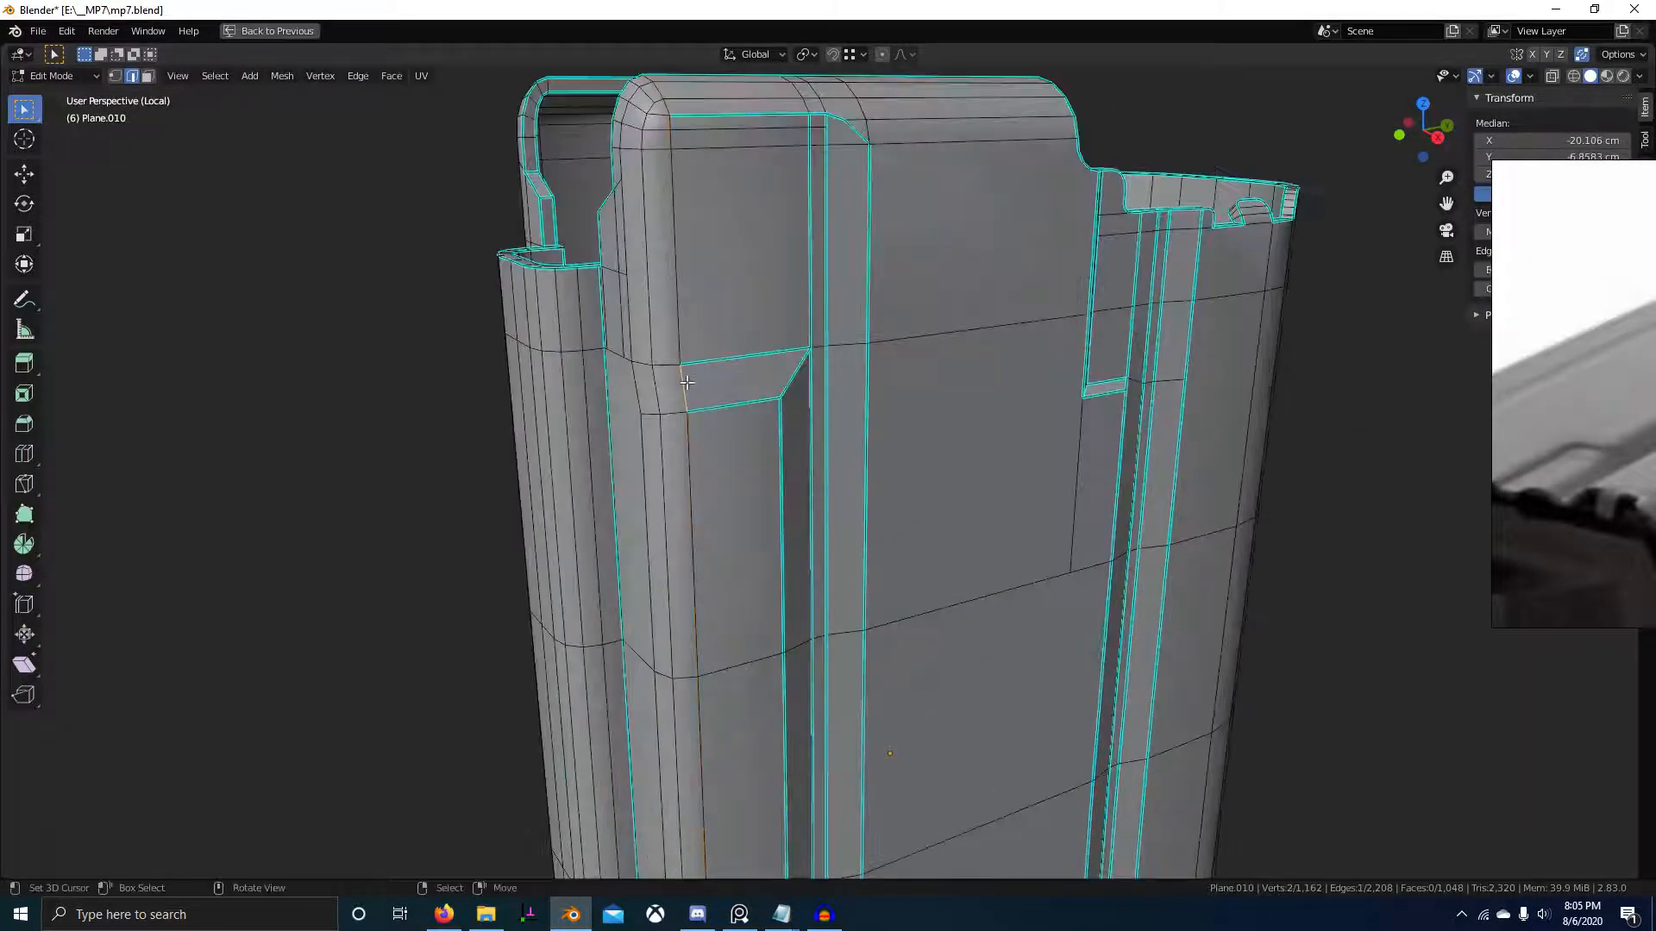
pyautogui.hotkey('ctrl', 'e')
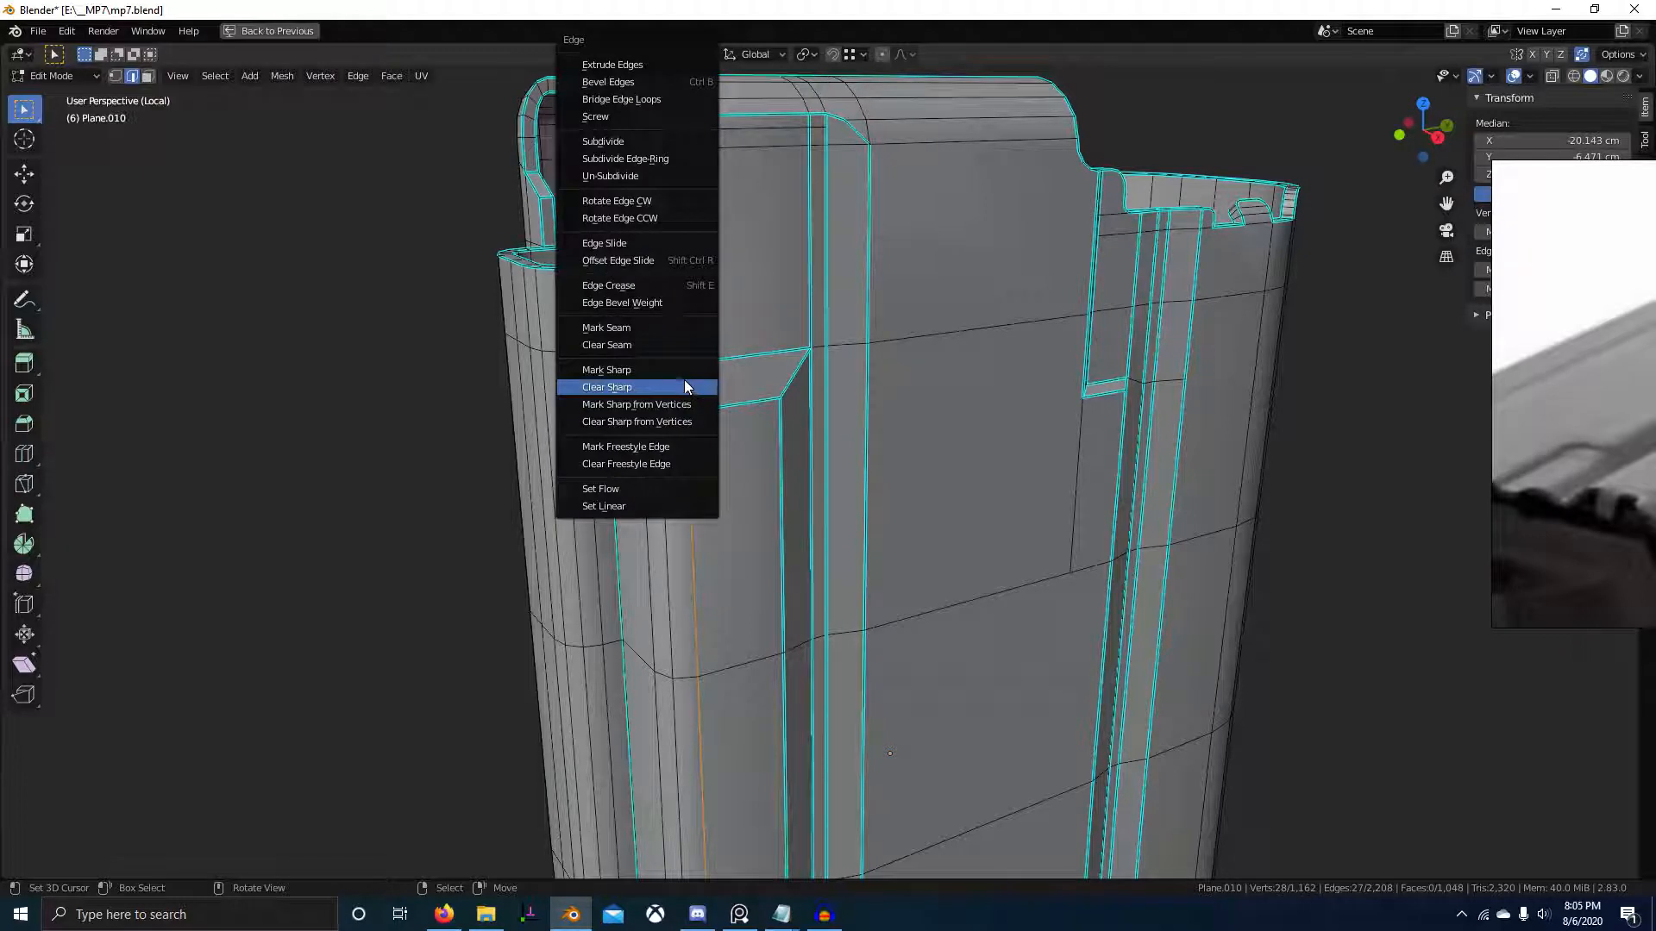
pyautogui.click(671, 373)
pyautogui.press('Tab')
pyautogui.scroll(-4, 757, 448)
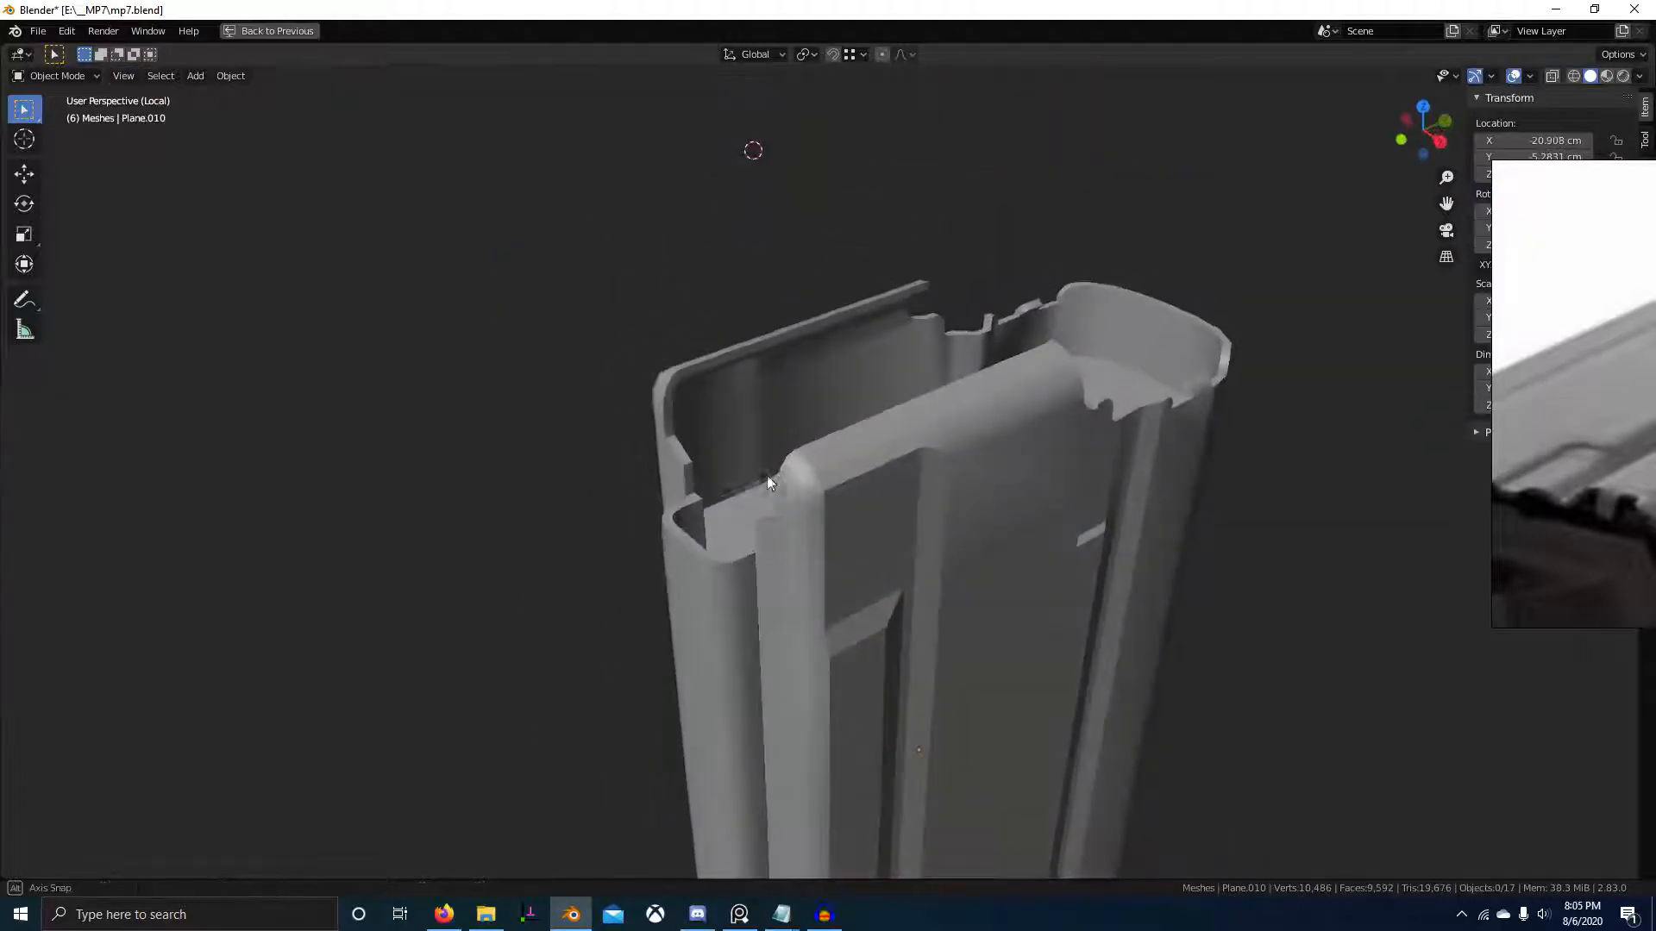
pyautogui.moveTo(768, 474); pyautogui.dragTo(887, 556, button='middle')
# - Symmetrize the entire magazine body mesh
pyautogui.press('Tab')
pyautogui.press('F3')
pyautogui.write('Symmetrize')
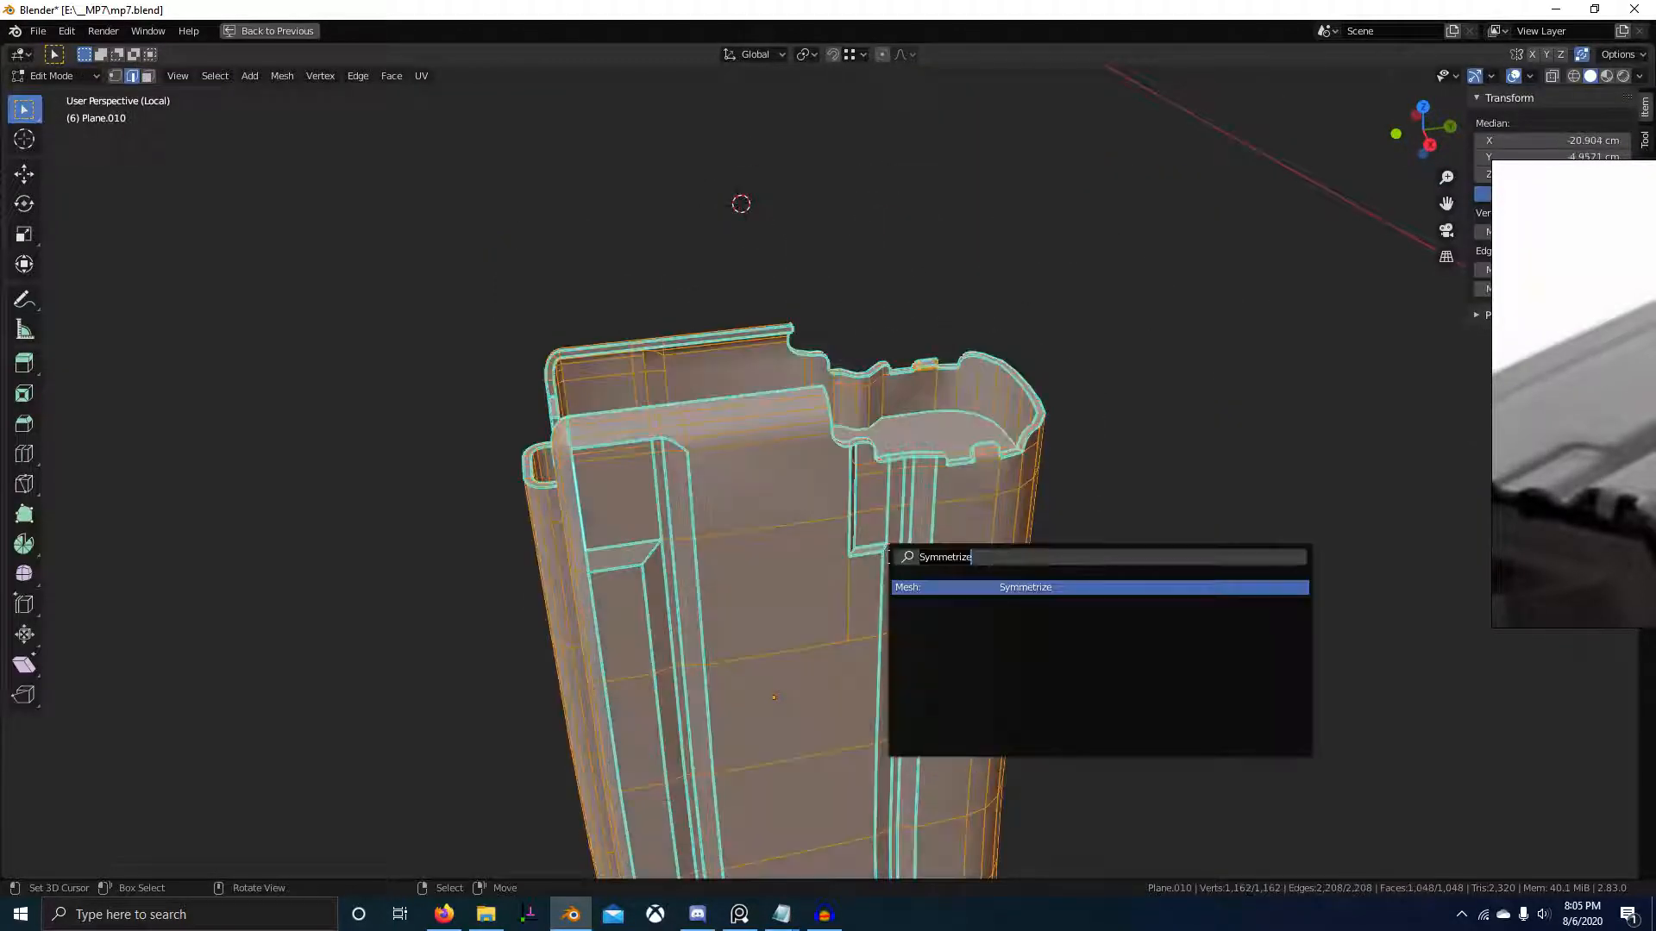
pyautogui.press('Return')
# - Inspect the symmetrized magazine's side recess, groove and upper rim for correct geometry and shading
pyautogui.scroll(-3, 992, 608)
pyautogui.moveTo(948, 621); pyautogui.dragTo(890, 632, button='middle')
pyautogui.press('Tab')
pyautogui.scroll(2, 931, 621)
pyautogui.scroll(2, 799, 562)
pyautogui.press('Tab')
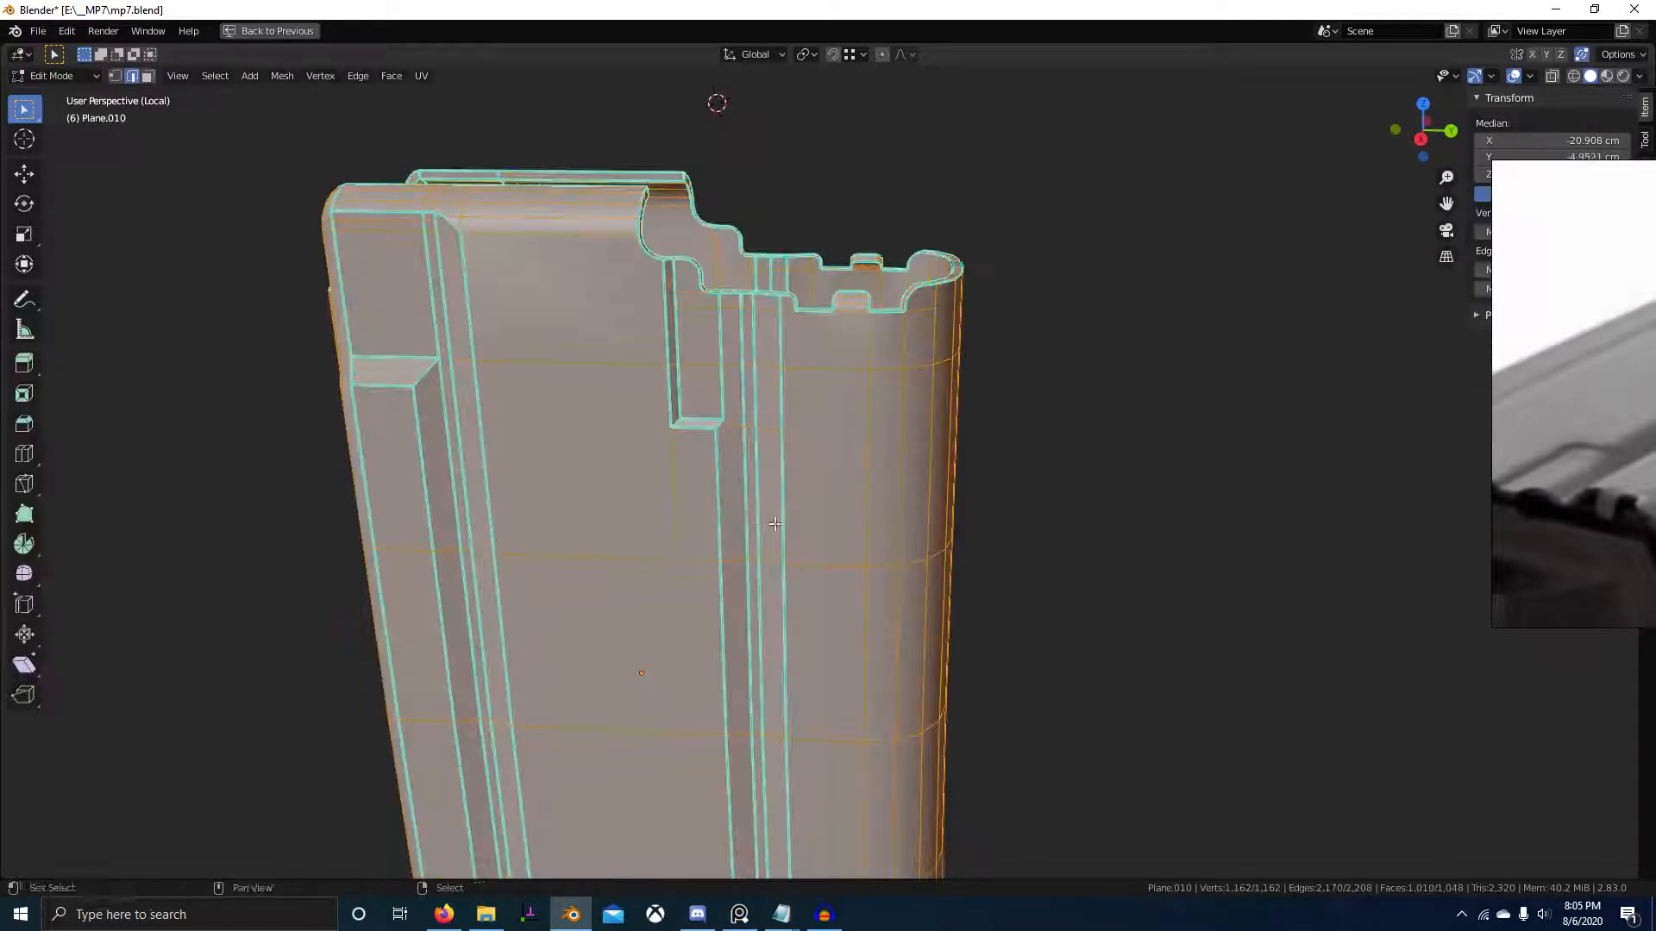
pyautogui.keyDown('shift'); pyautogui.moveTo(749, 512); pyautogui.dragTo(819, 464, button='middle'); pyautogui.keyUp('shift')
pyautogui.press('Tab')
pyautogui.scroll(-3, 1026, 524)
# - Leave the isolated view, check the magazine together with its neighbouring parts, and save the file
pyautogui.press('KP_Divide')
pyautogui.scroll(-5, 893, 540)
pyautogui.keyDown('shift'); pyautogui.click(747, 202); pyautogui.keyUp('shift')
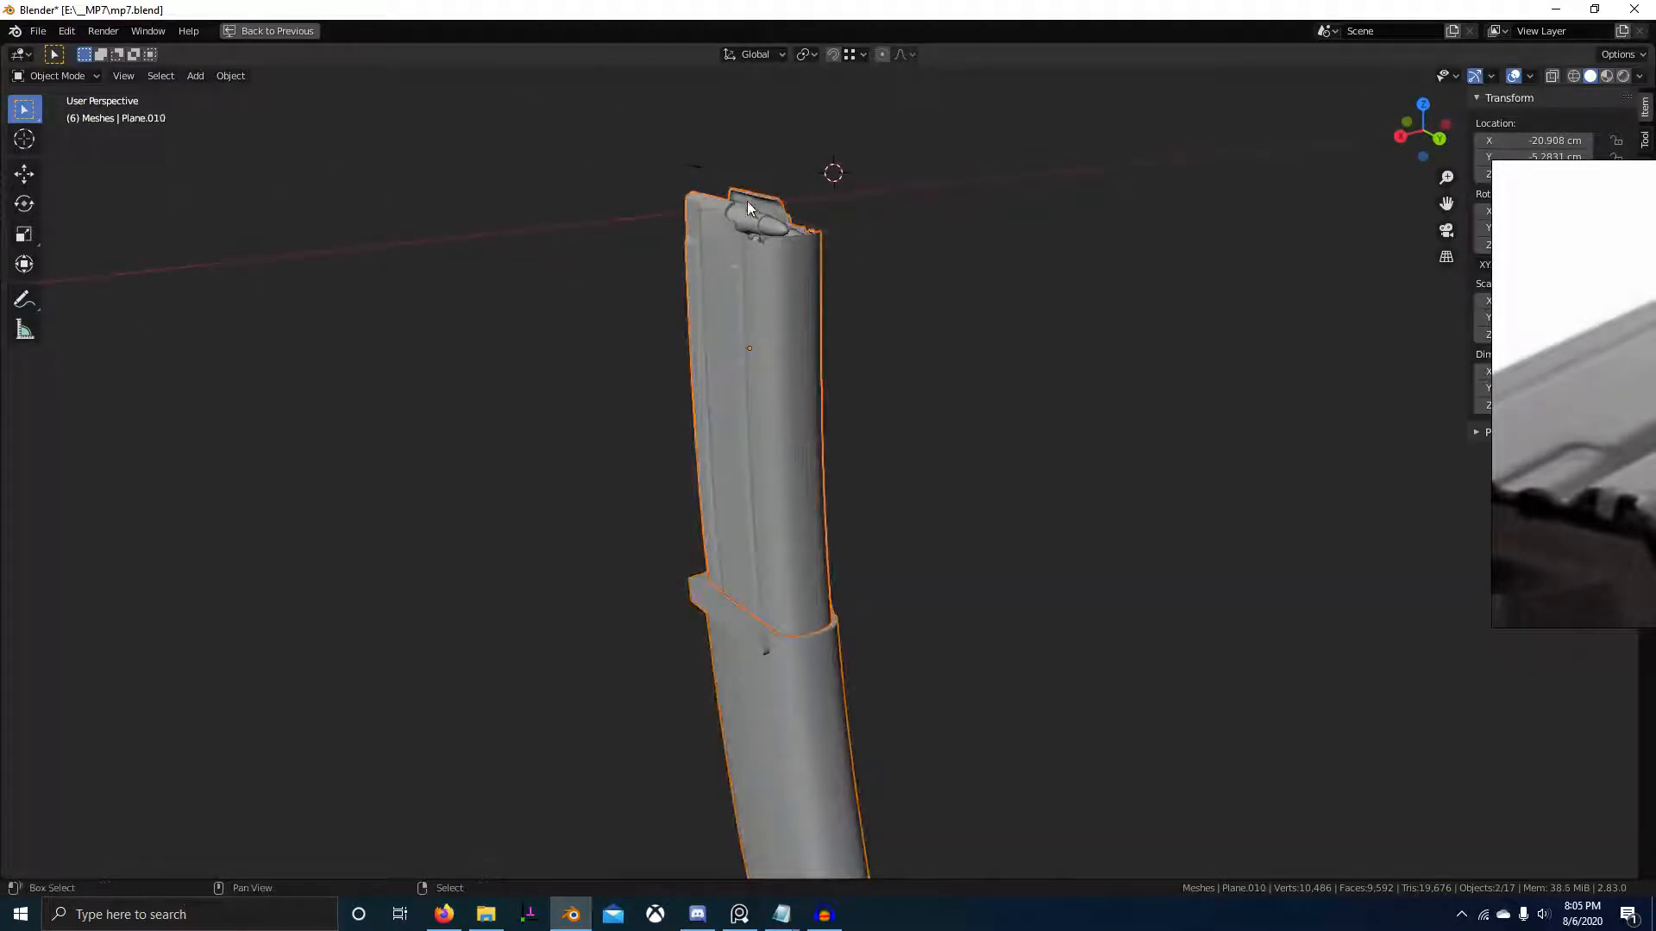
pyautogui.keyDown('shift'); pyautogui.click(747, 203); pyautogui.keyUp('shift')
pyautogui.keyDown('ctrl'); pyautogui.moveTo(764, 273); pyautogui.dragTo(820, 545, button='middle'); pyautogui.keyUp('ctrl')
pyautogui.hotkey('ctrl', 's')
# - Select the bullets at the magazine's upper end and set their origin to their geometry
pyautogui.click(844, 457)
pyautogui.scroll(2, 844, 455)
pyautogui.moveTo(844, 455); pyautogui.dragTo(907, 664, button='middle')
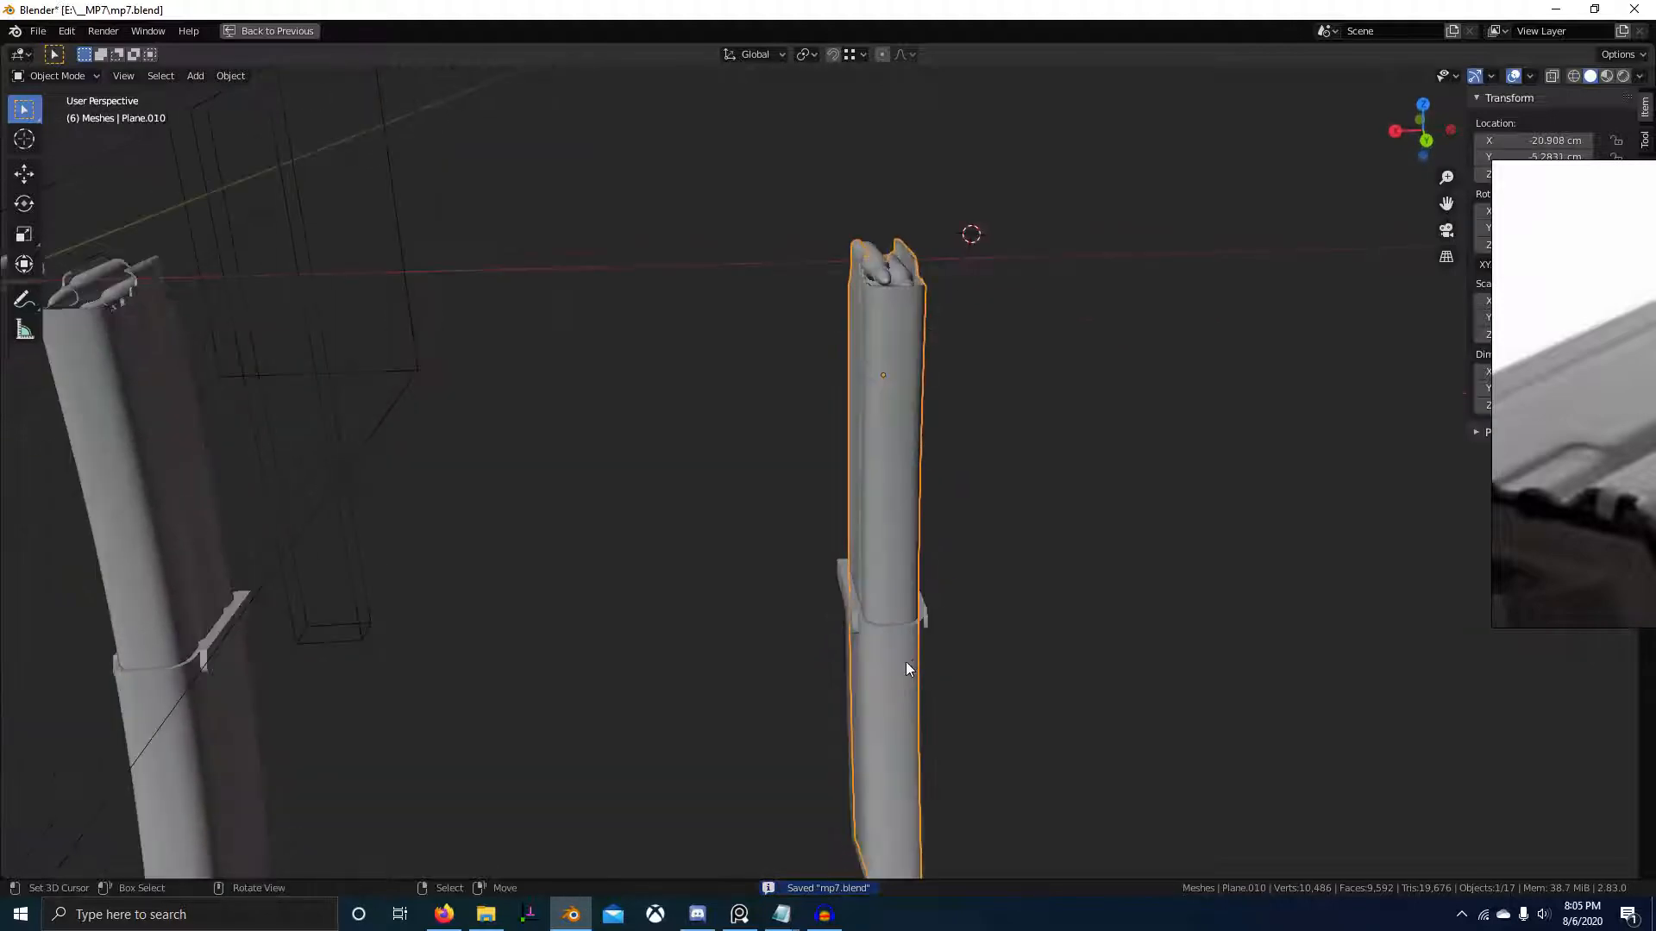
pyautogui.click(907, 664)
pyautogui.click(871, 274)
pyautogui.moveTo(949, 386); pyautogui.dragTo(917, 379, button='middle')
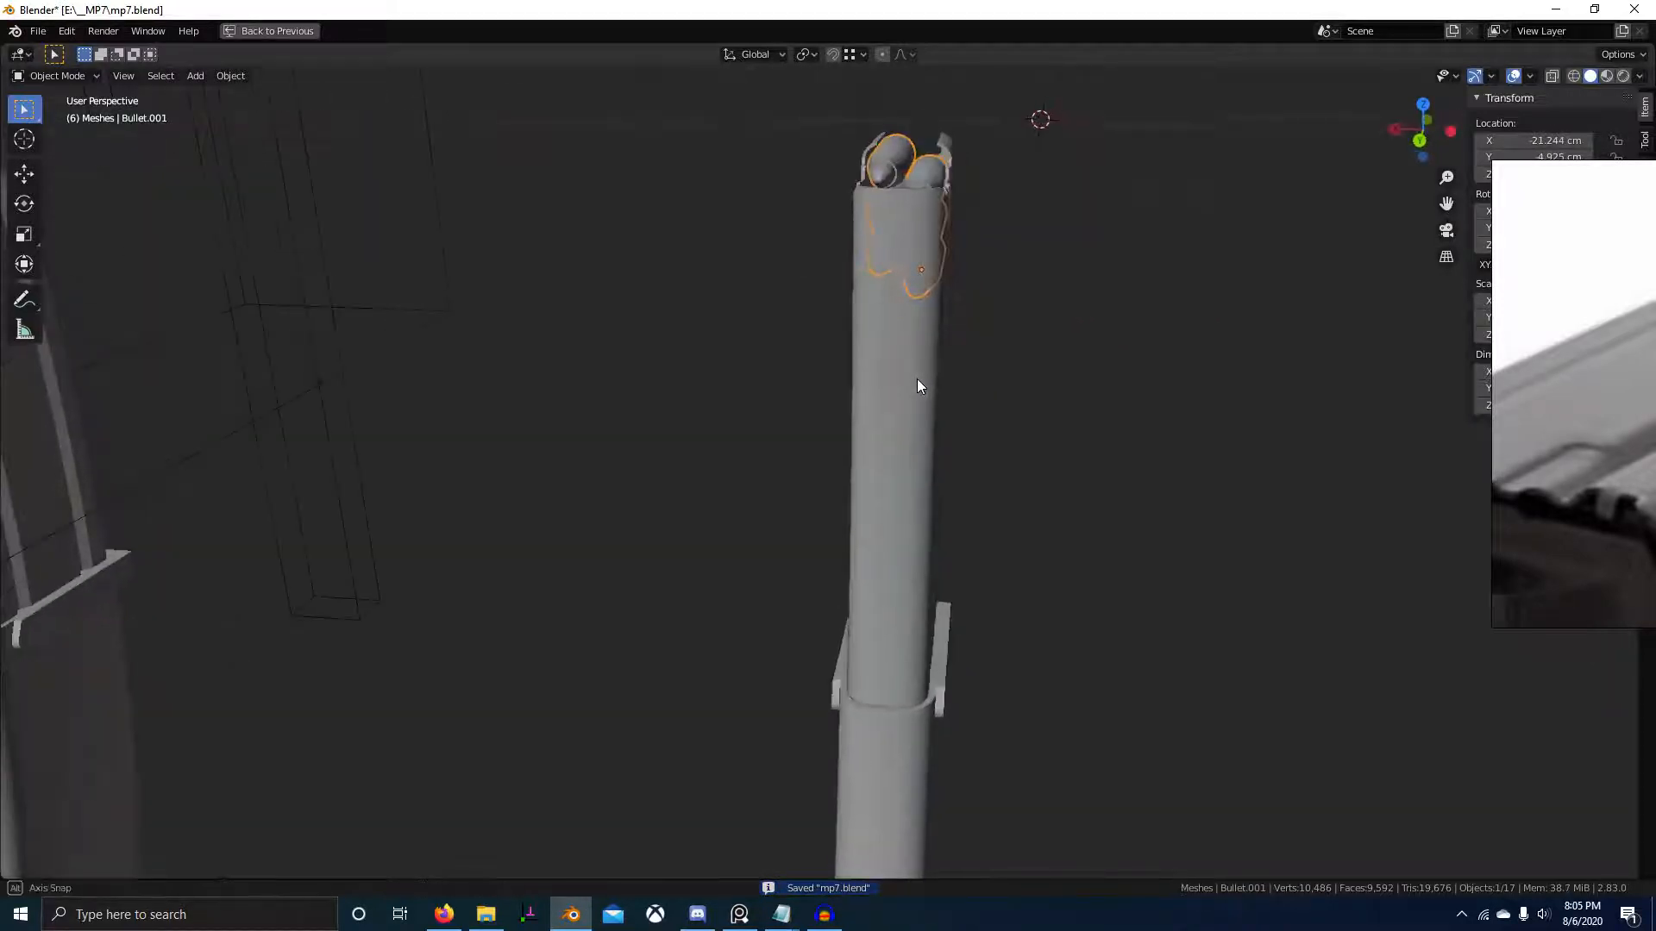
pyautogui.rightClick(917, 380)
pyautogui.moveTo(921, 420)
pyautogui.click(1016, 440)
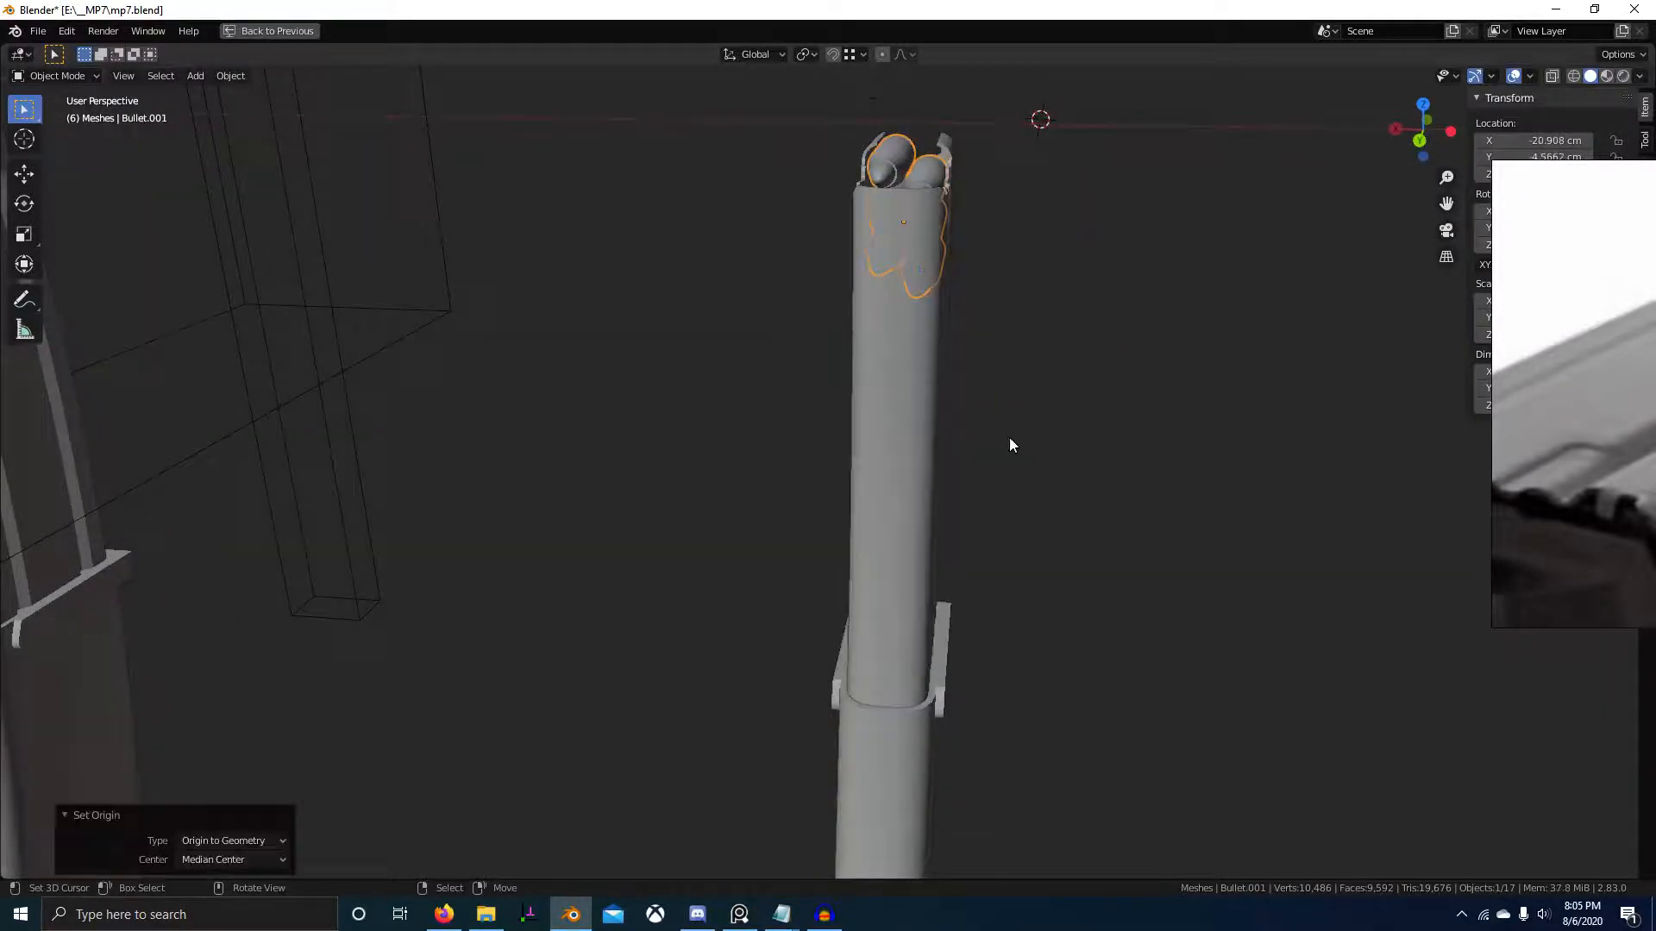
# - Select the symmetrized magazine body and move the reference image clear of its transform values
pyautogui.moveTo(1009, 437)
pyautogui.mouseDown(button='middle')
pyautogui.moveTo(891, 473)
pyautogui.moveTo(992, 449)
pyautogui.mouseUp(button='middle')
pyautogui.click(891, 469)
pyautogui.moveTo(1576, 246); pyautogui.dragTo(1612, 279, button='middle')
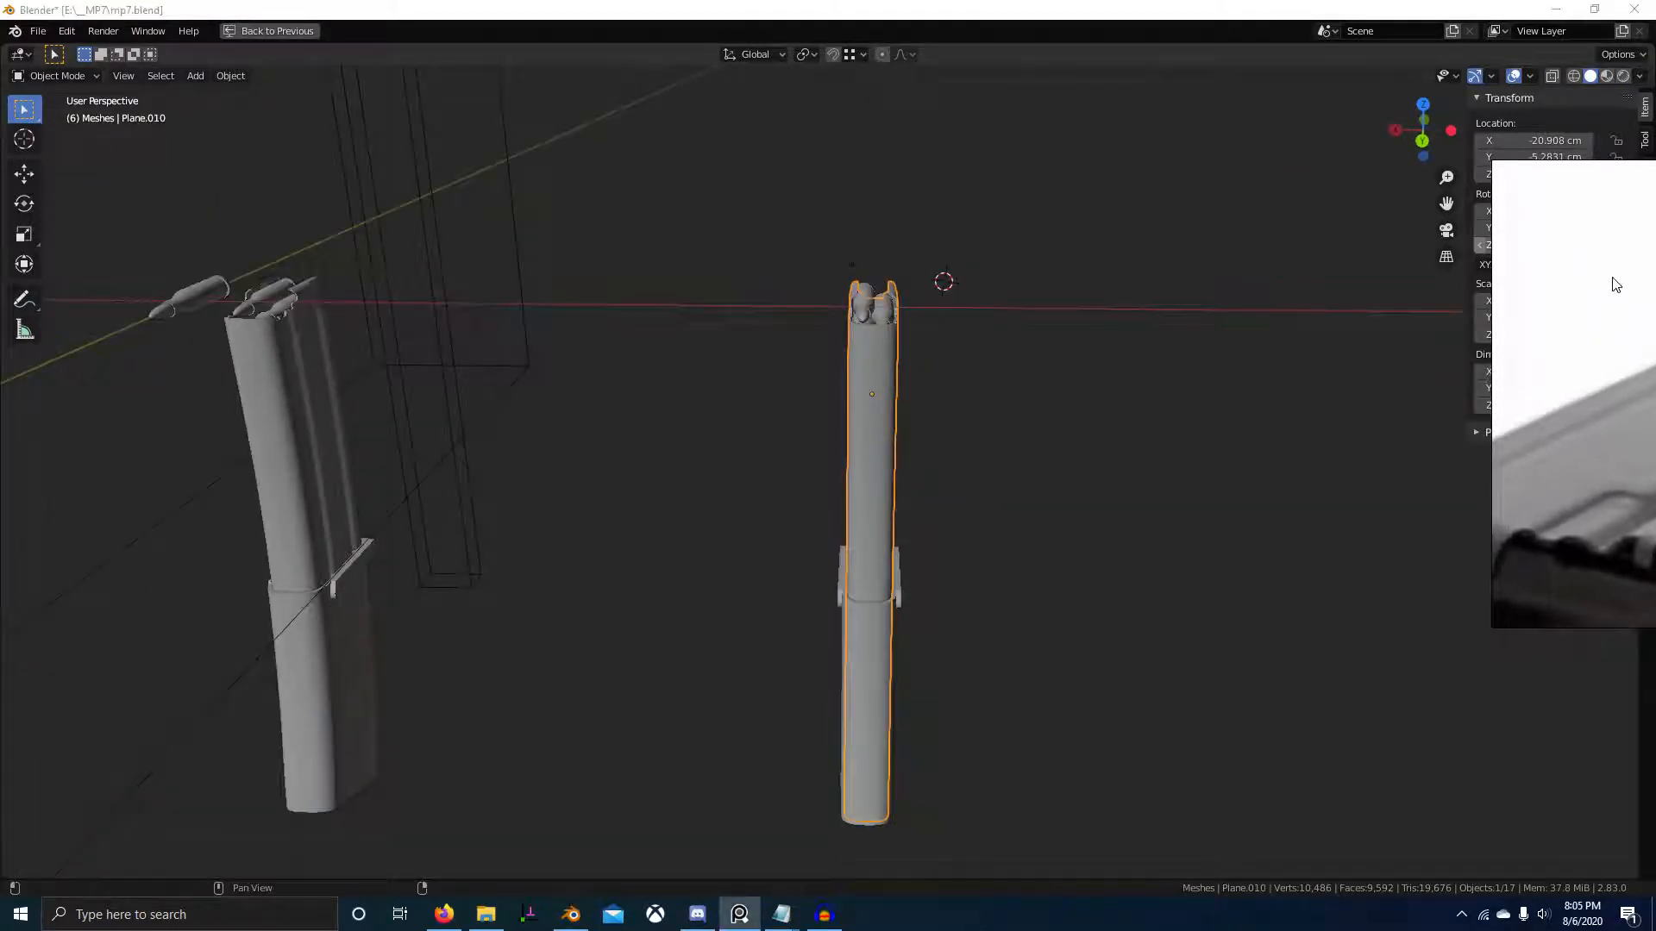
pyautogui.moveTo(1613, 281); pyautogui.dragTo(1630, 528, button='right')
pyautogui.click(1537, 144)
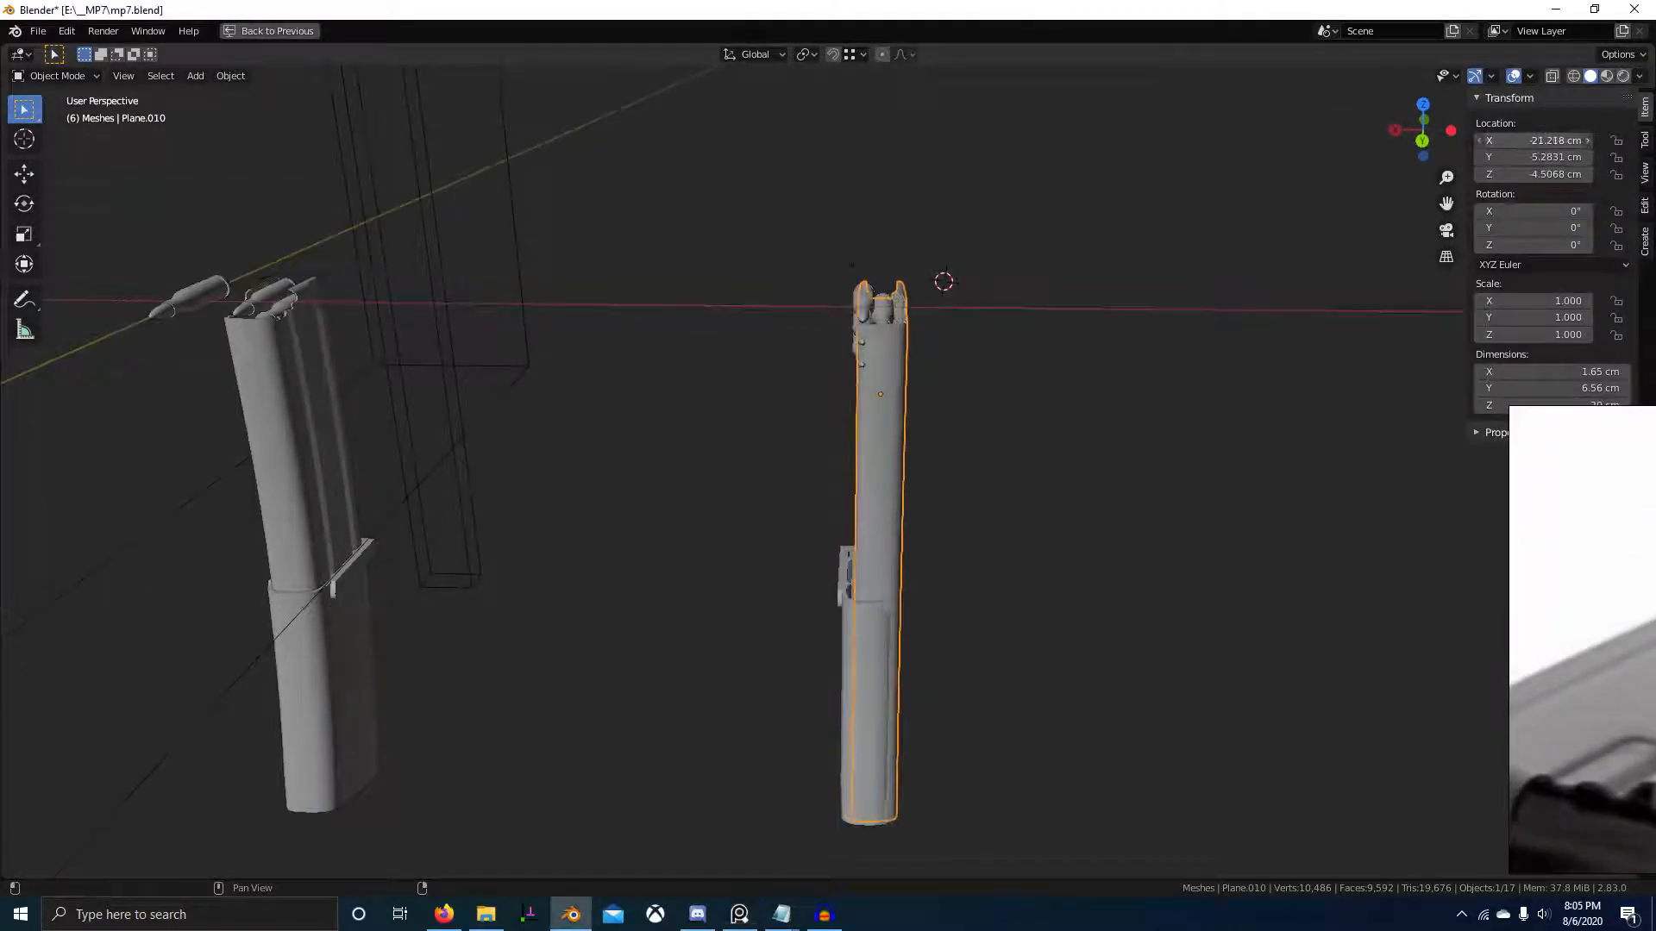
pyautogui.press('Escape')
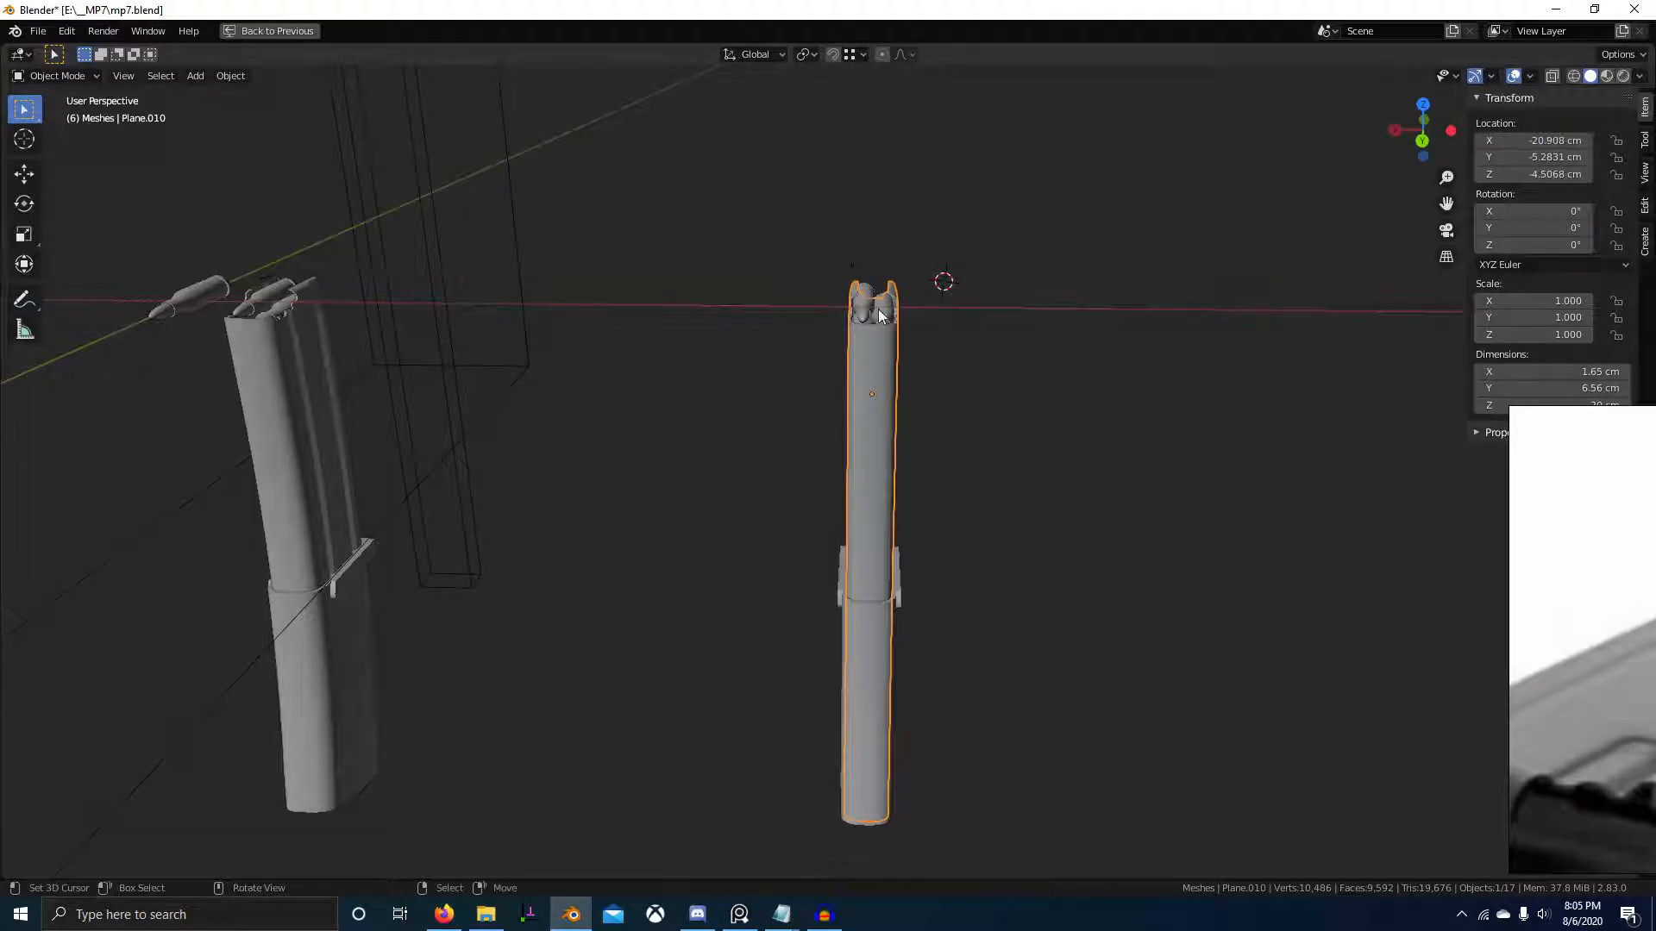
# - Delete the old magazine standing at the centre, including its bullets, body and lower section
pyautogui.rightClick(879, 310)
pyautogui.scroll(-2, 275, 442)
pyautogui.moveTo(431, 425); pyautogui.dragTo(595, 427, button='middle')
pyautogui.rightClick(598, 431)
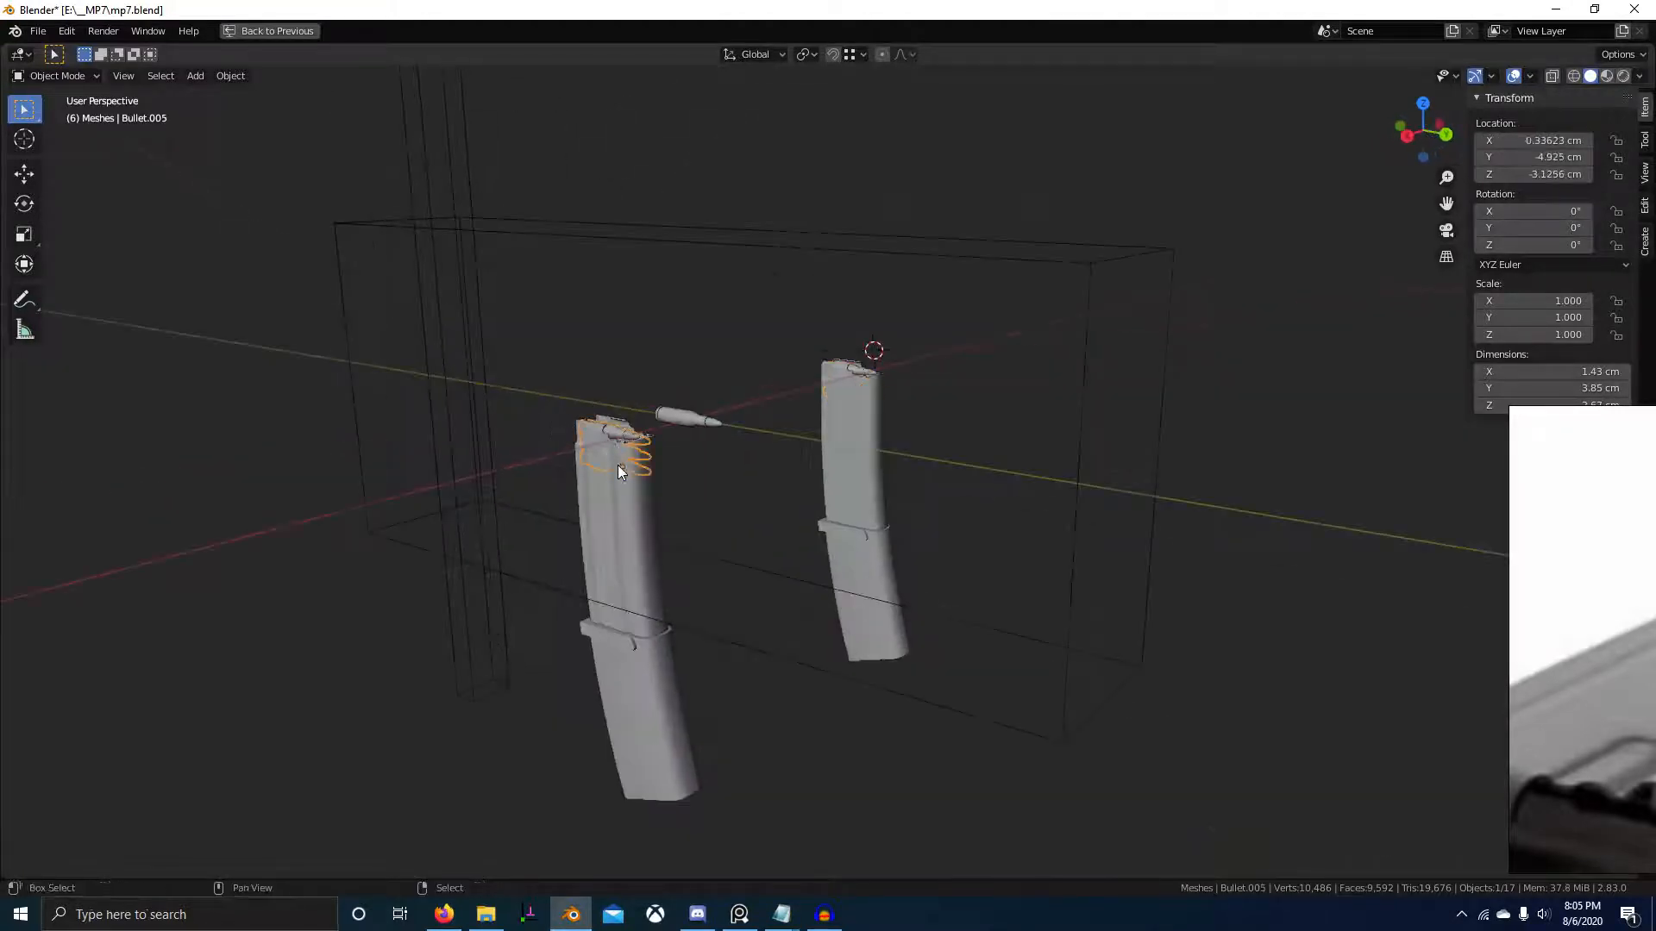
pyautogui.keyDown('shift'); pyautogui.rightClick(642, 628); pyautogui.keyUp('shift')
pyautogui.keyDown('shift'); pyautogui.rightClick(649, 696); pyautogui.keyUp('shift')
pyautogui.press('Delete')
# - Select the remaining magazine's body, lower section and bullets, and set the bullets' X location to 0 cm
pyautogui.rightClick(863, 495)
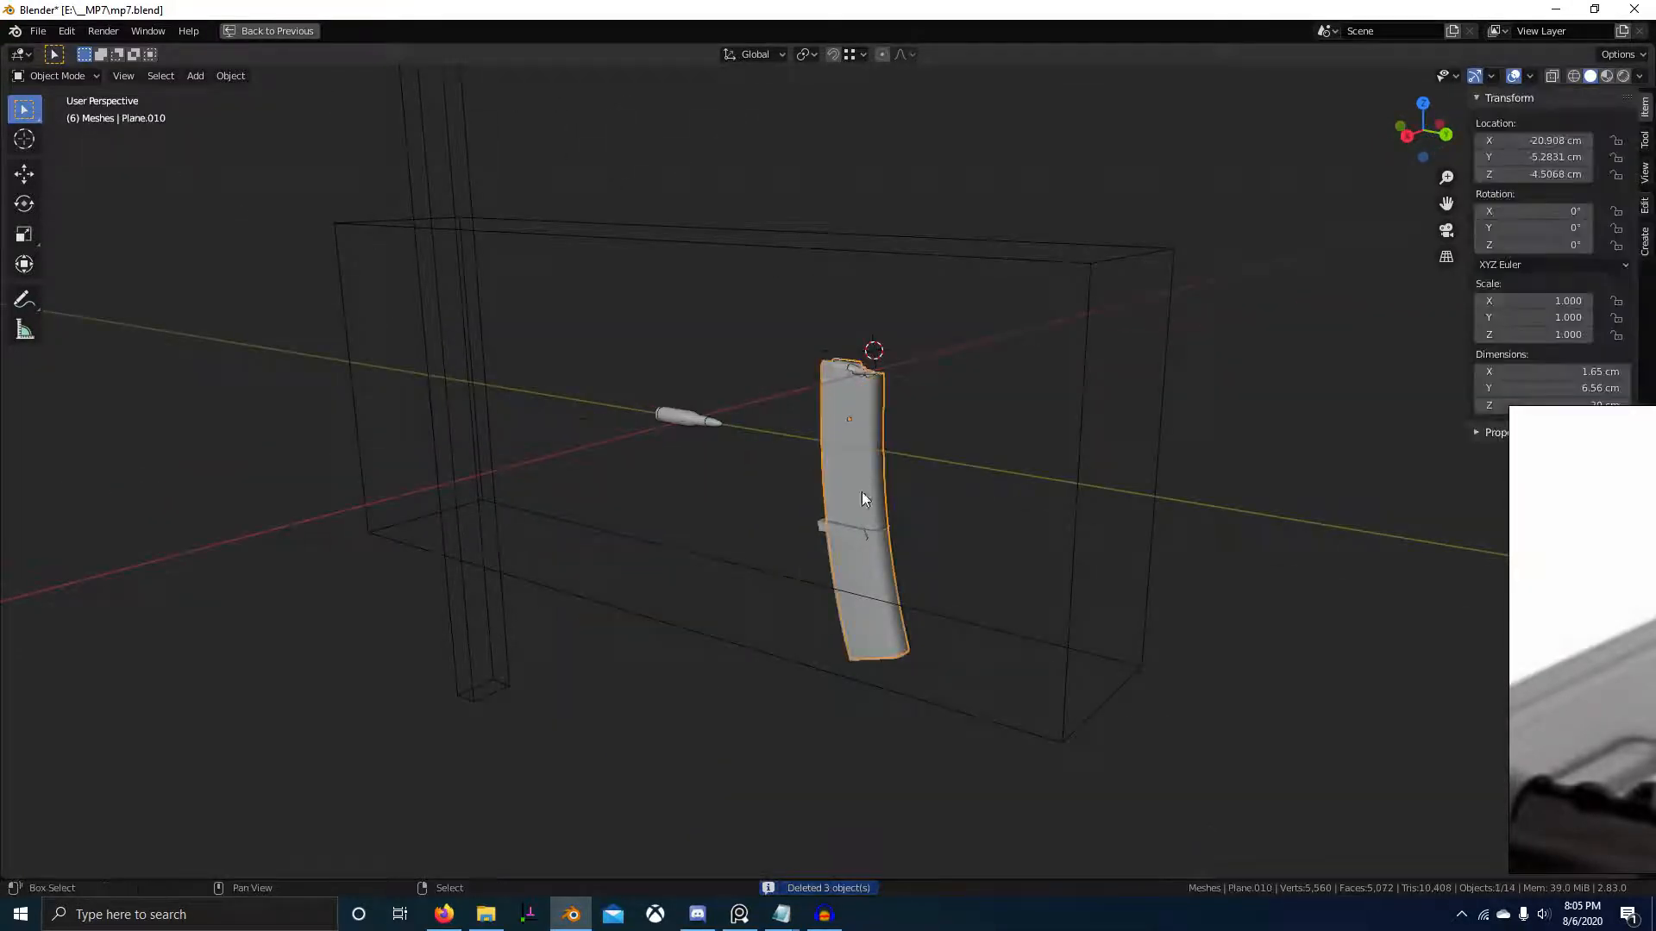
pyautogui.keyDown('shift'); pyautogui.rightClick(871, 565); pyautogui.keyUp('shift')
pyautogui.scroll(3, 928, 500)
pyautogui.keyDown('shift'); pyautogui.moveTo(928, 500); pyautogui.dragTo(872, 569, button='middle'); pyautogui.keyUp('shift')
pyautogui.moveTo(910, 470); pyautogui.dragTo(812, 448, button='middle')
pyautogui.scroll(2, 810, 447)
pyautogui.keyDown('shift'); pyautogui.rightClick(788, 338); pyautogui.keyUp('shift')
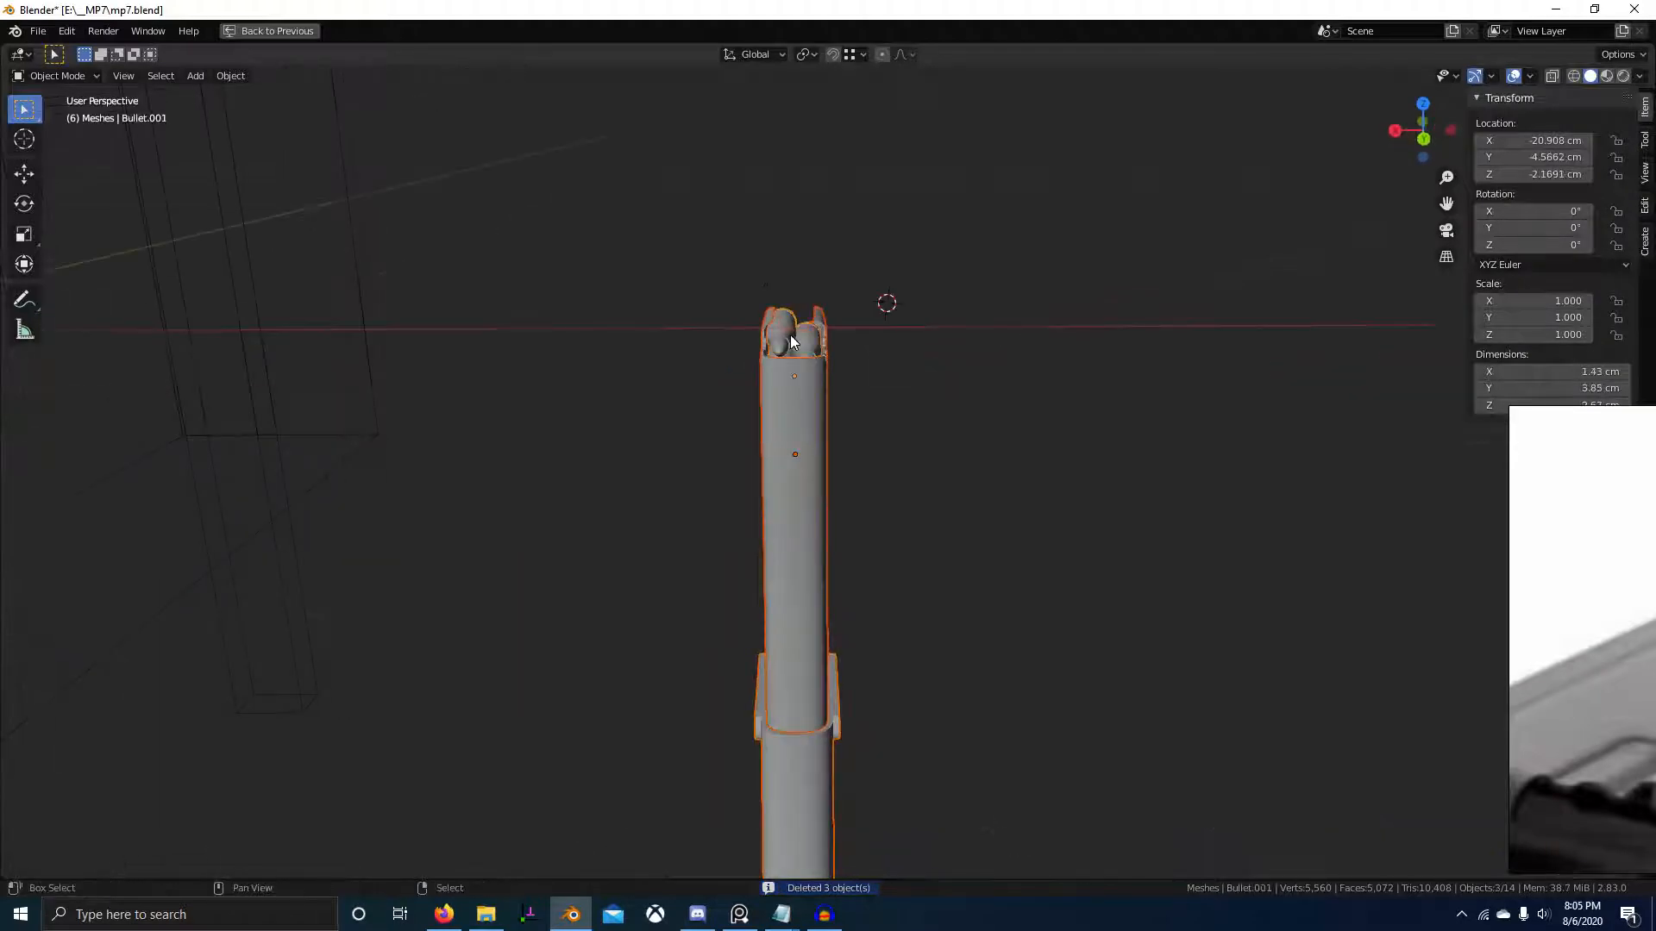
pyautogui.click(1542, 140)
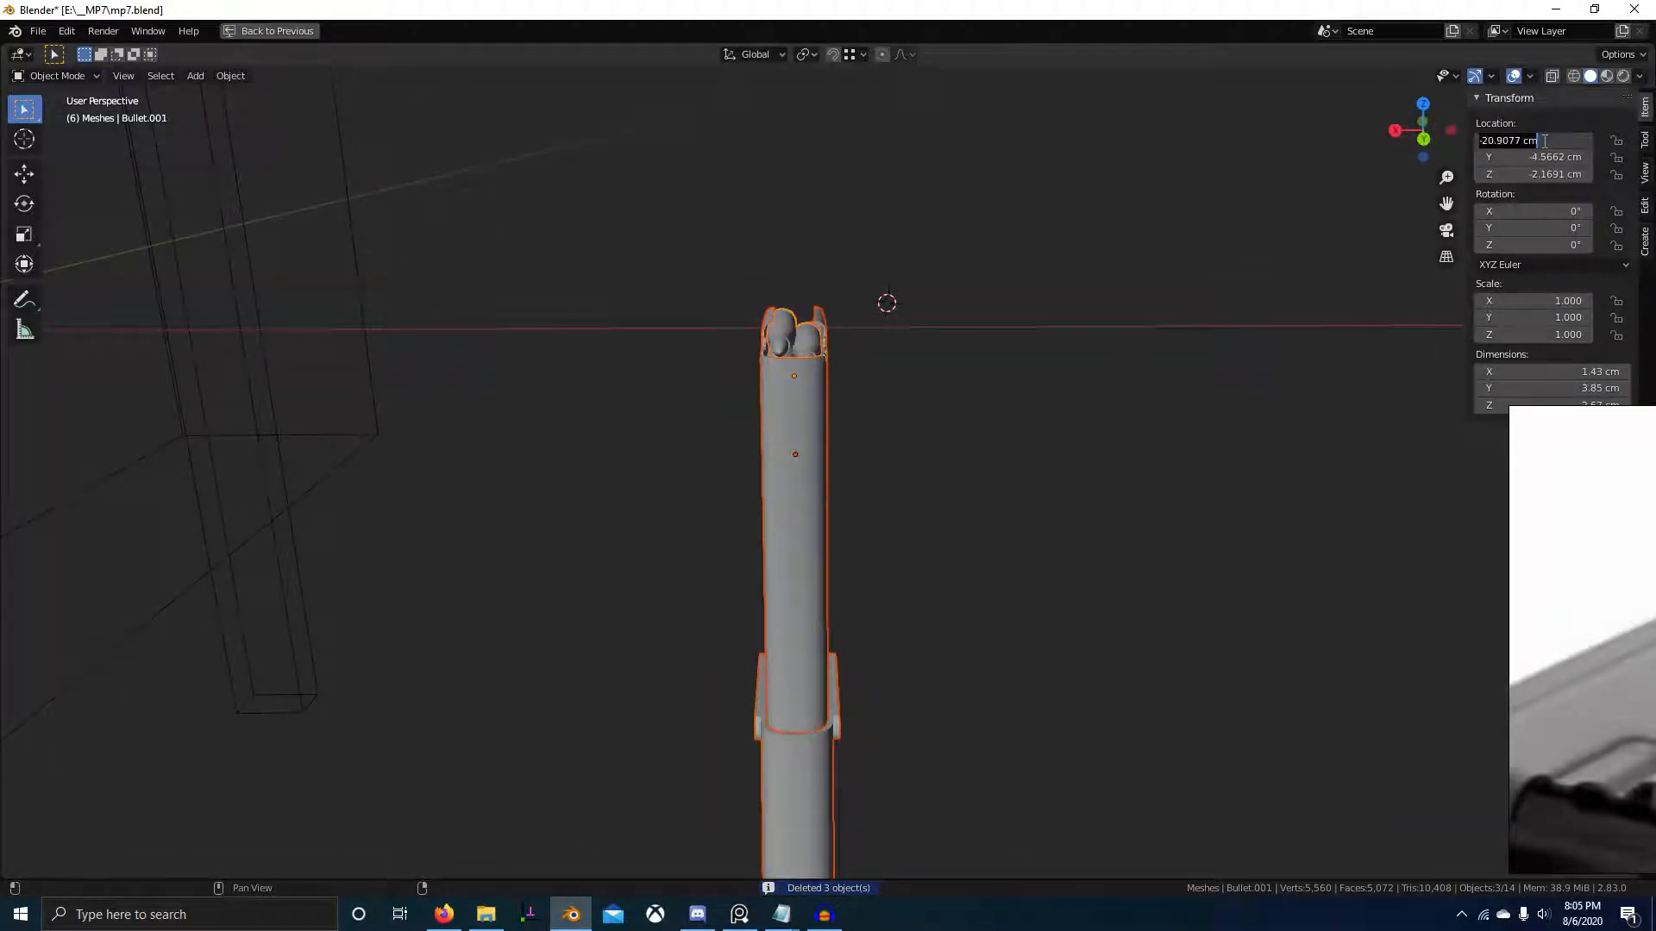
pyautogui.write('0')
pyautogui.press('Return')
pyautogui.moveTo(1058, 312); pyautogui.dragTo(1249, 335, button='middle')
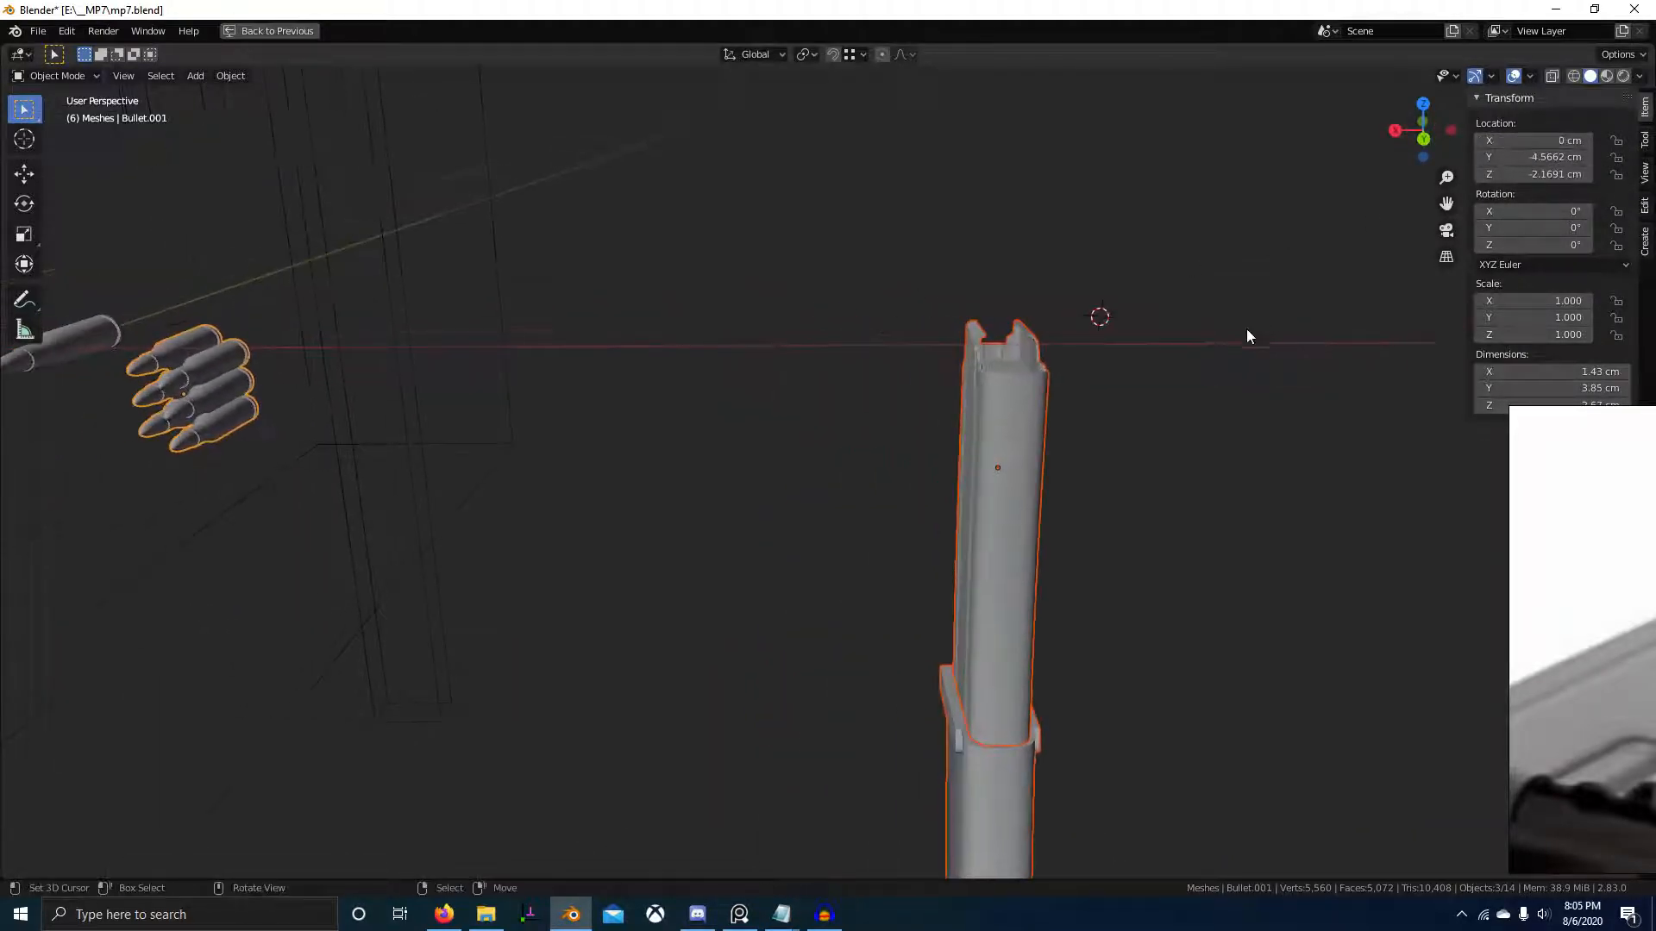
# - Set the magazine body's X location to 0 cm
pyautogui.click(1026, 406)
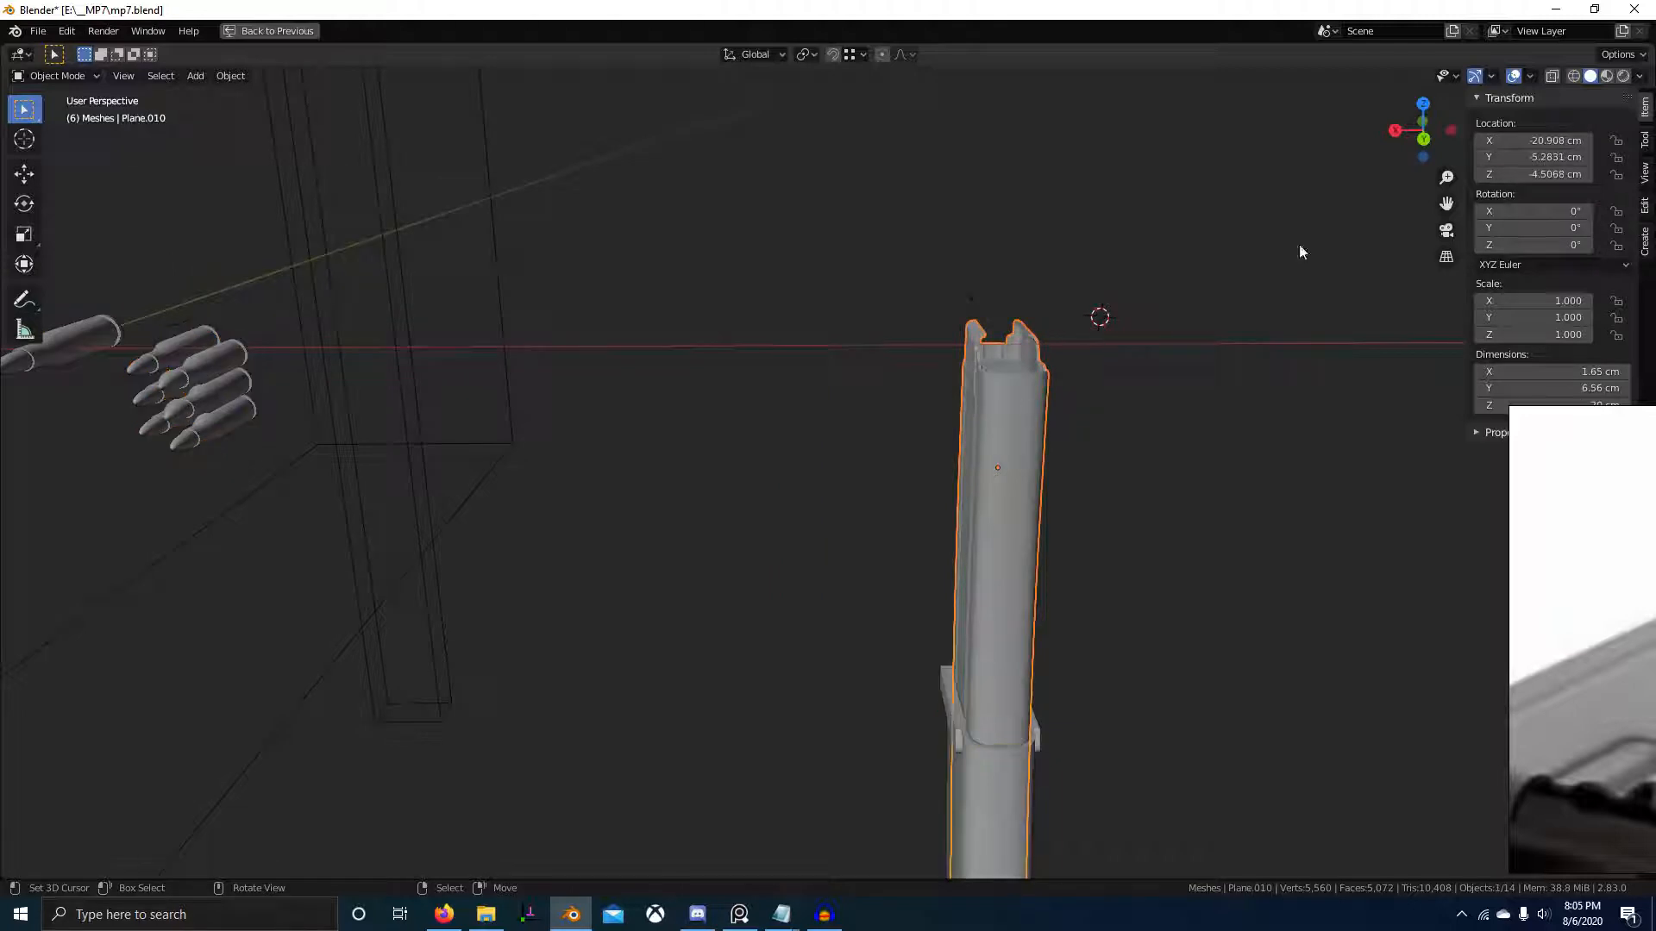
pyautogui.click(1557, 137)
pyautogui.write('0')
pyautogui.press('Return')
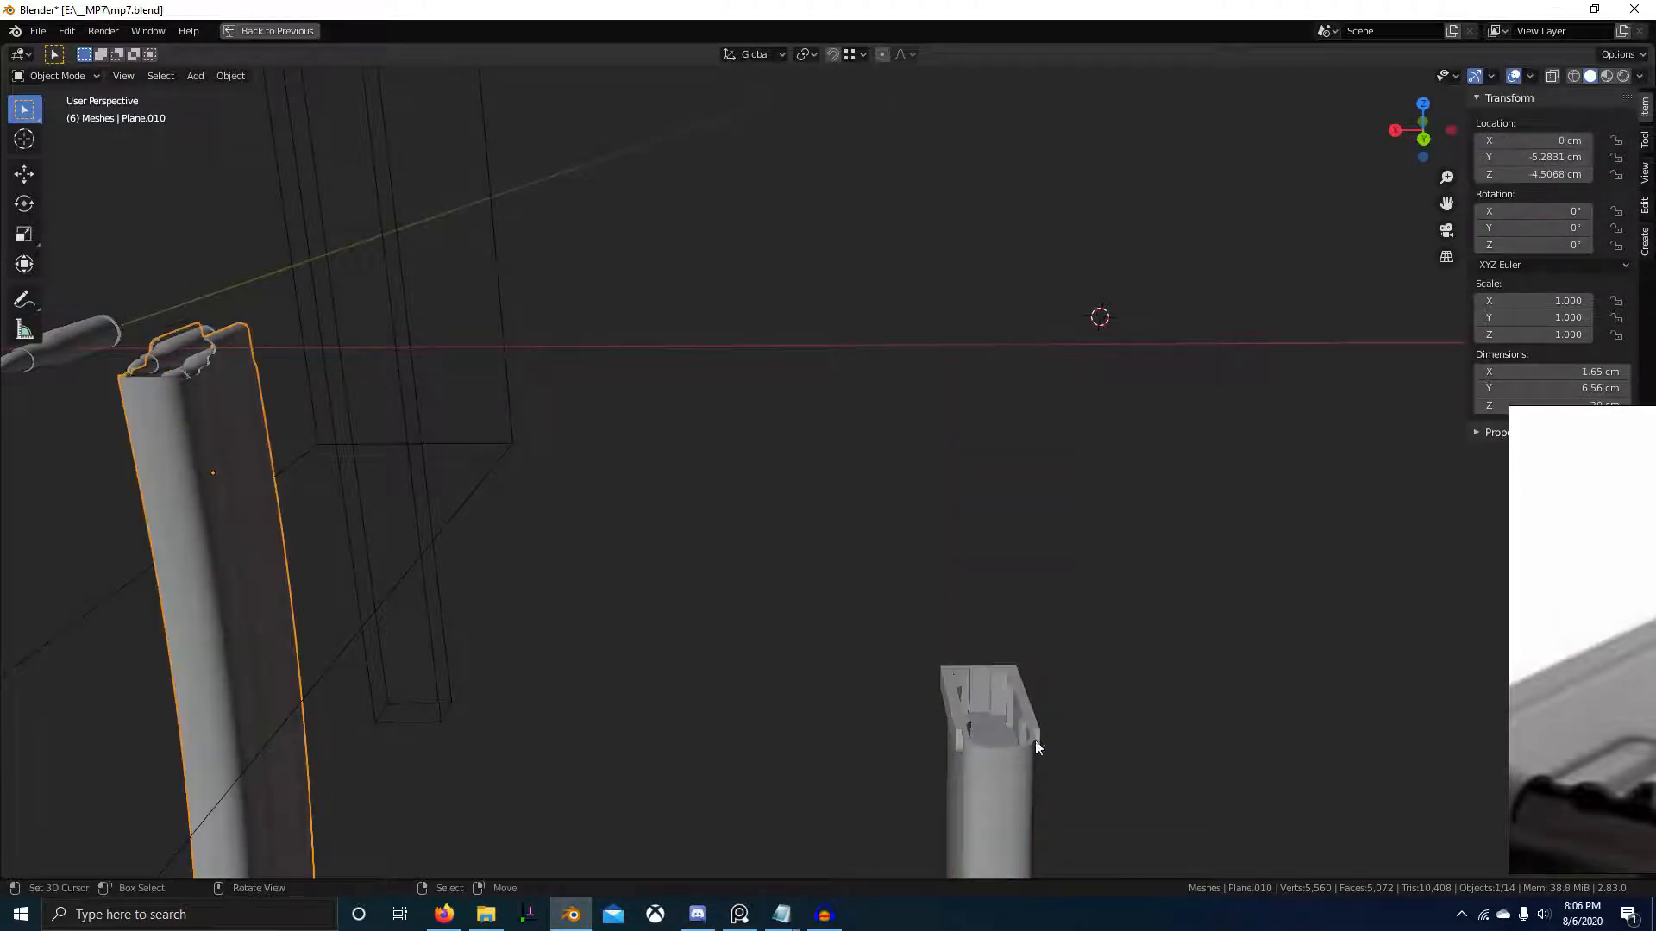
# - Set the magazine's lower section to an X location of 0 cm and save the file
pyautogui.click(1022, 762)
pyautogui.click(1549, 141)
pyautogui.write('0')
pyautogui.press('Return')
pyautogui.moveTo(1146, 349); pyautogui.dragTo(965, 648, button='middle')
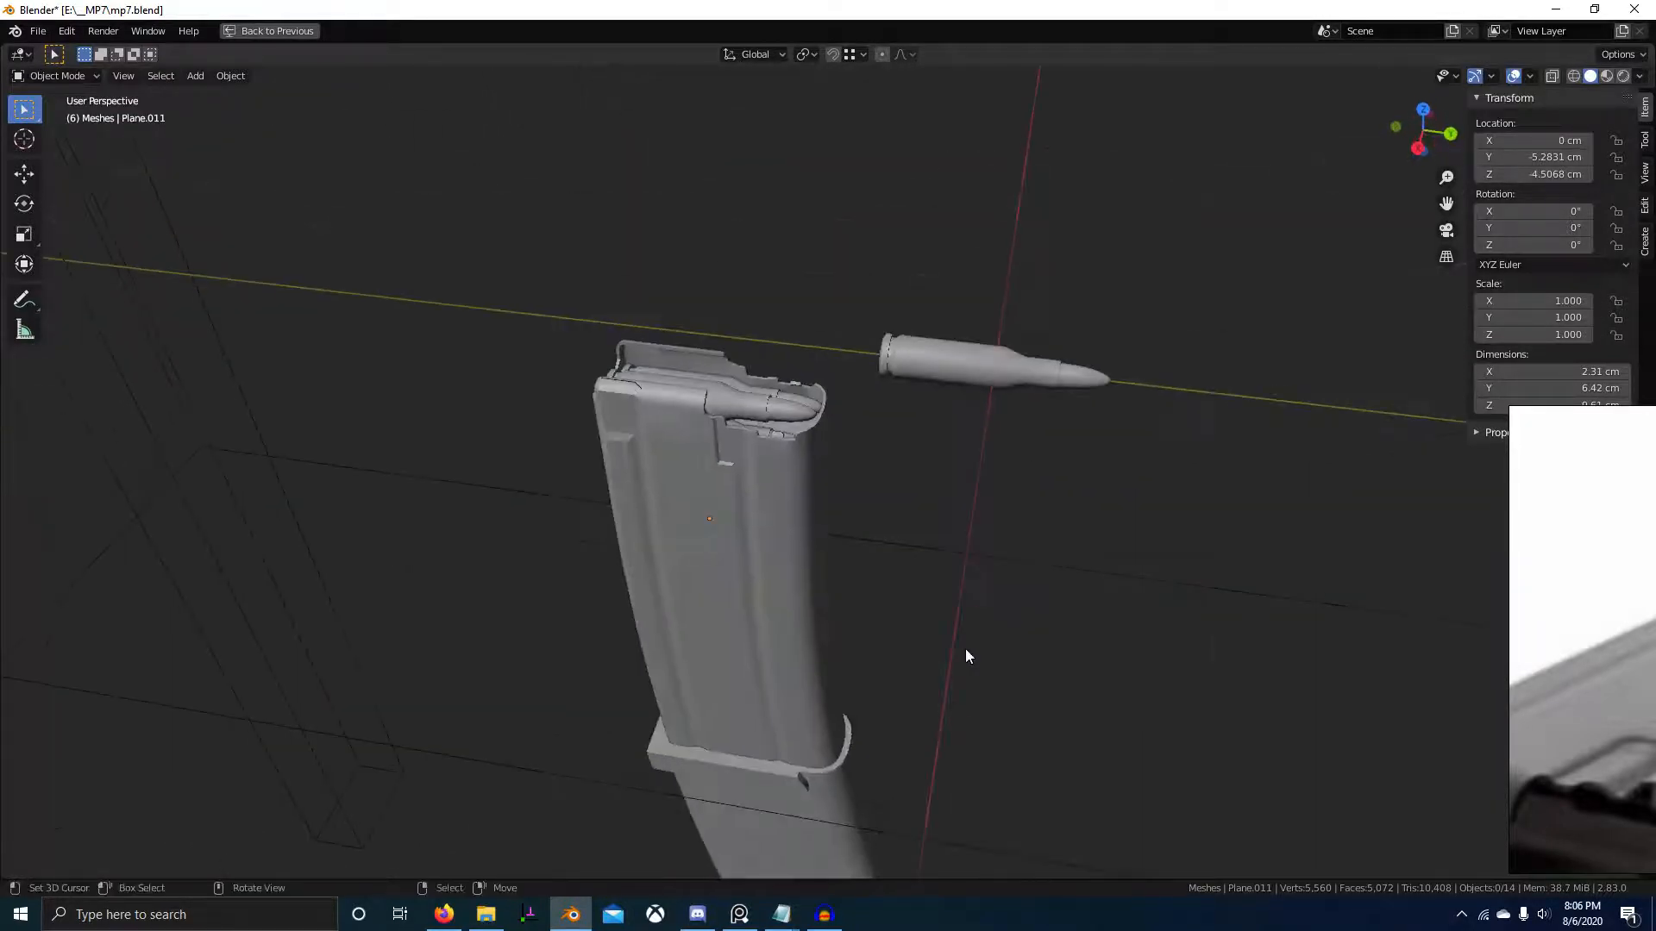
pyautogui.hotkey('ctrl', 's')
# - Clear the selection, check the reassembled magazine from near and far, and save the file again
pyautogui.moveTo(778, 499); pyautogui.dragTo(1001, 419, button='middle')
pyautogui.click(1087, 500)
pyautogui.scroll(-6, 1052, 499)
pyautogui.scroll(3, 818, 470)
pyautogui.scroll(-5, 909, 457)
pyautogui.click(972, 419)
pyautogui.scroll(-6, 974, 426)
pyautogui.hotkey('ctrl', 's')
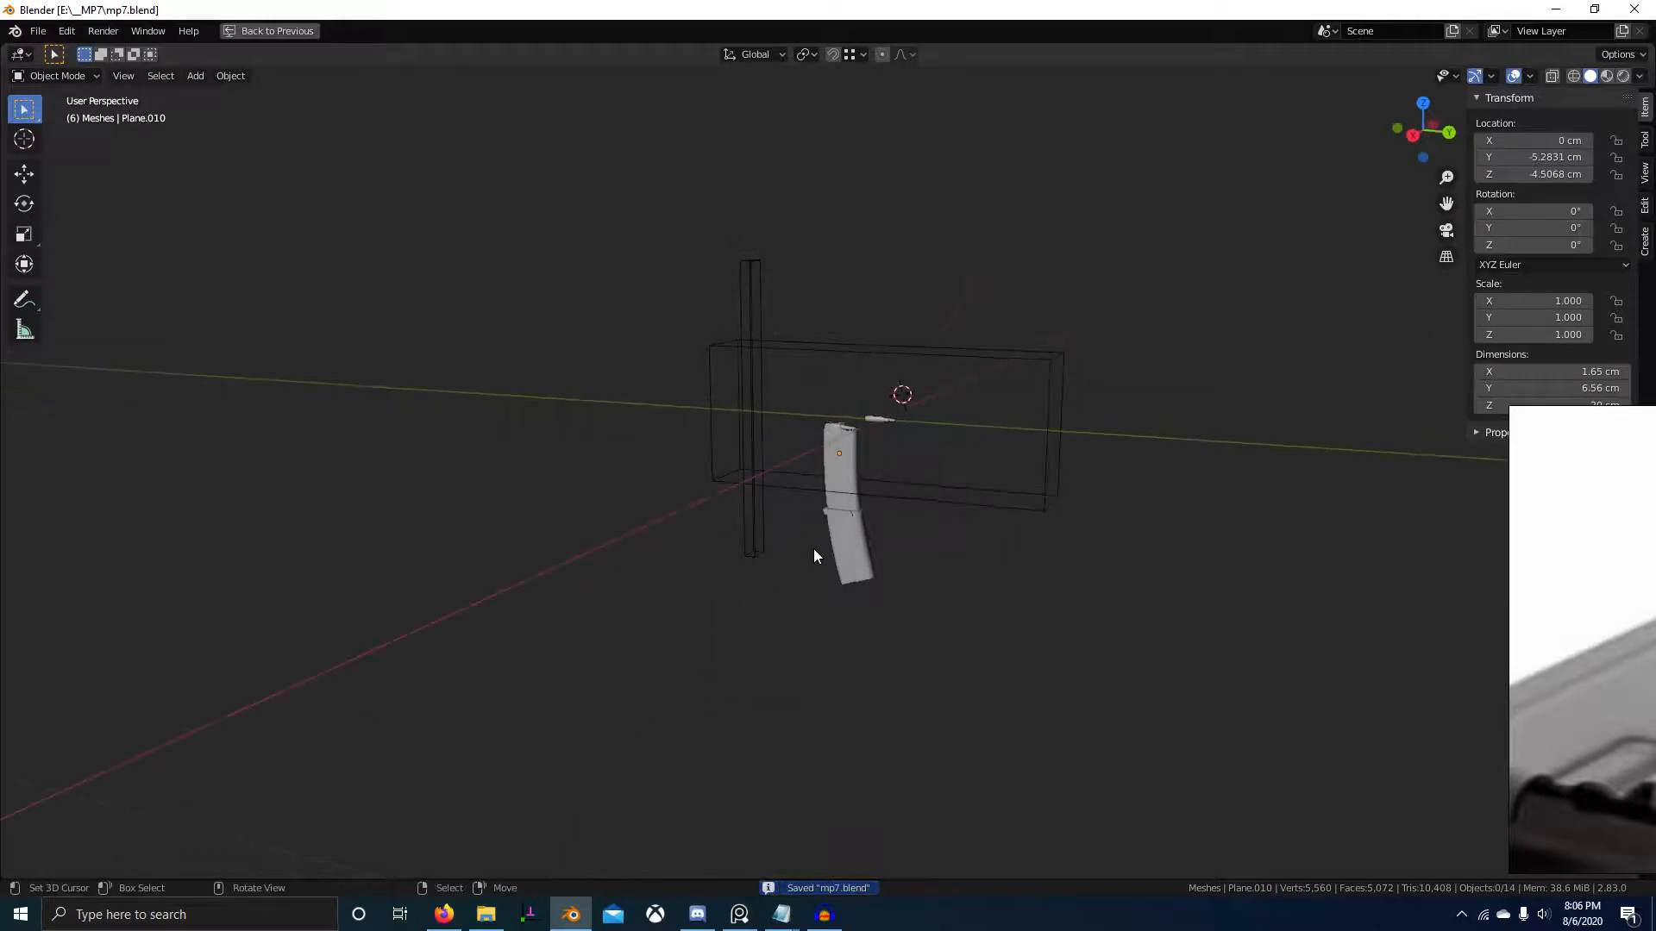
# - Compare the magazine and loose bullet with the MP7 reference image in the right orthographic view
pyautogui.press('KP_3')
pyautogui.scroll(5, 814, 548)
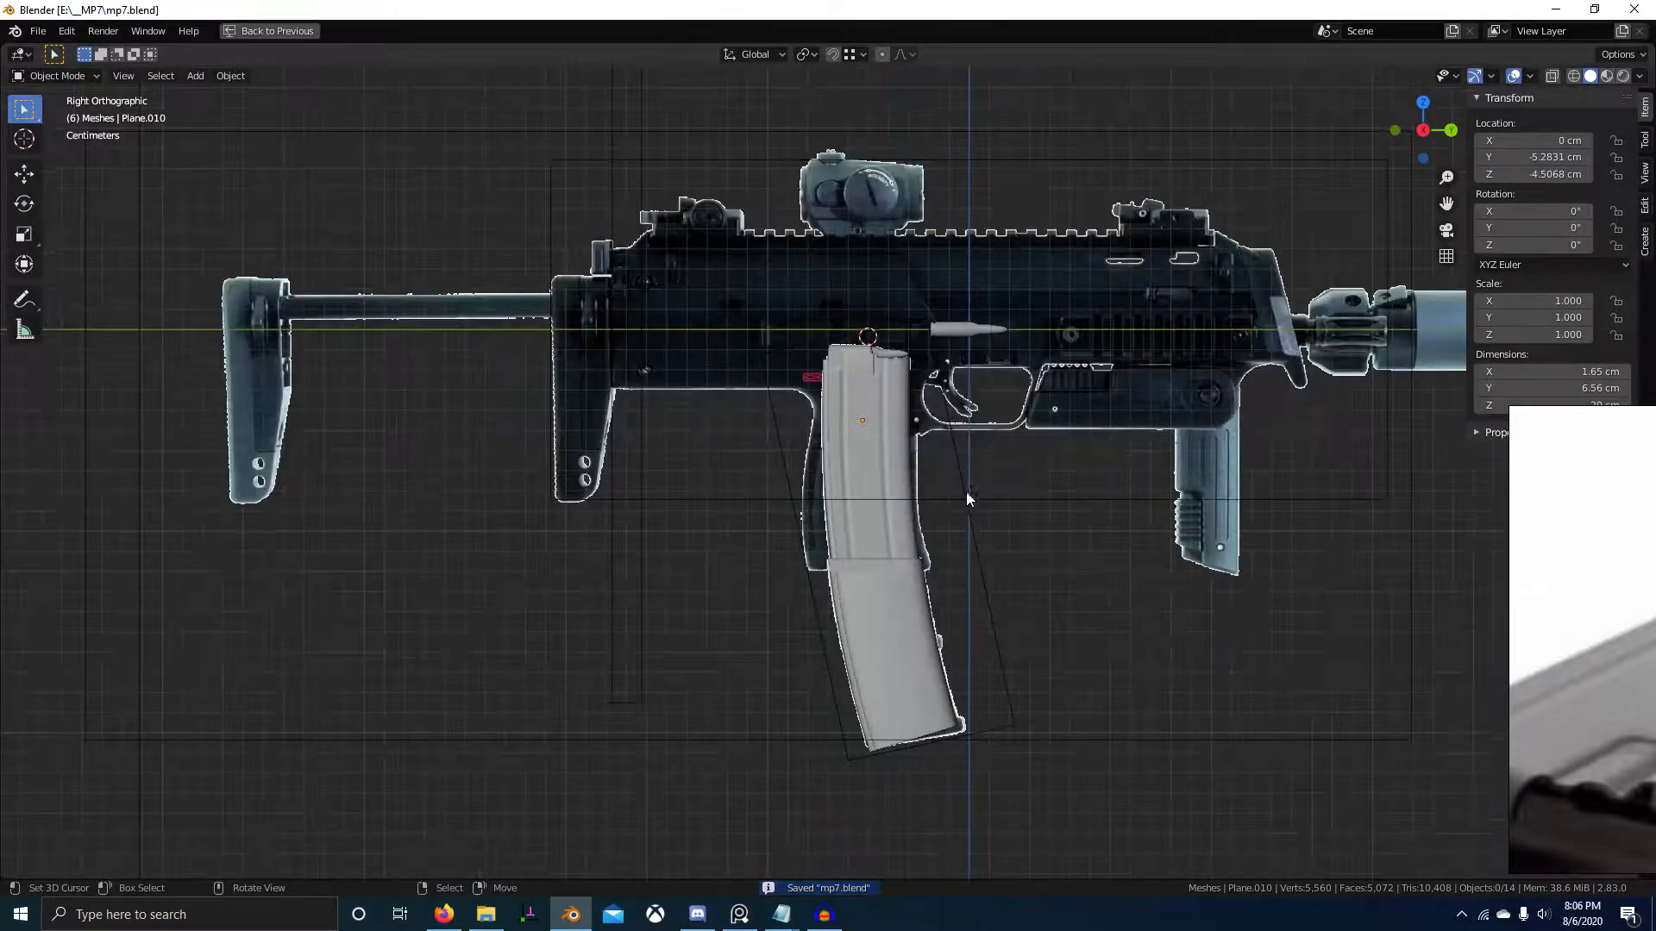
pyautogui.scroll(-2, 1141, 521)
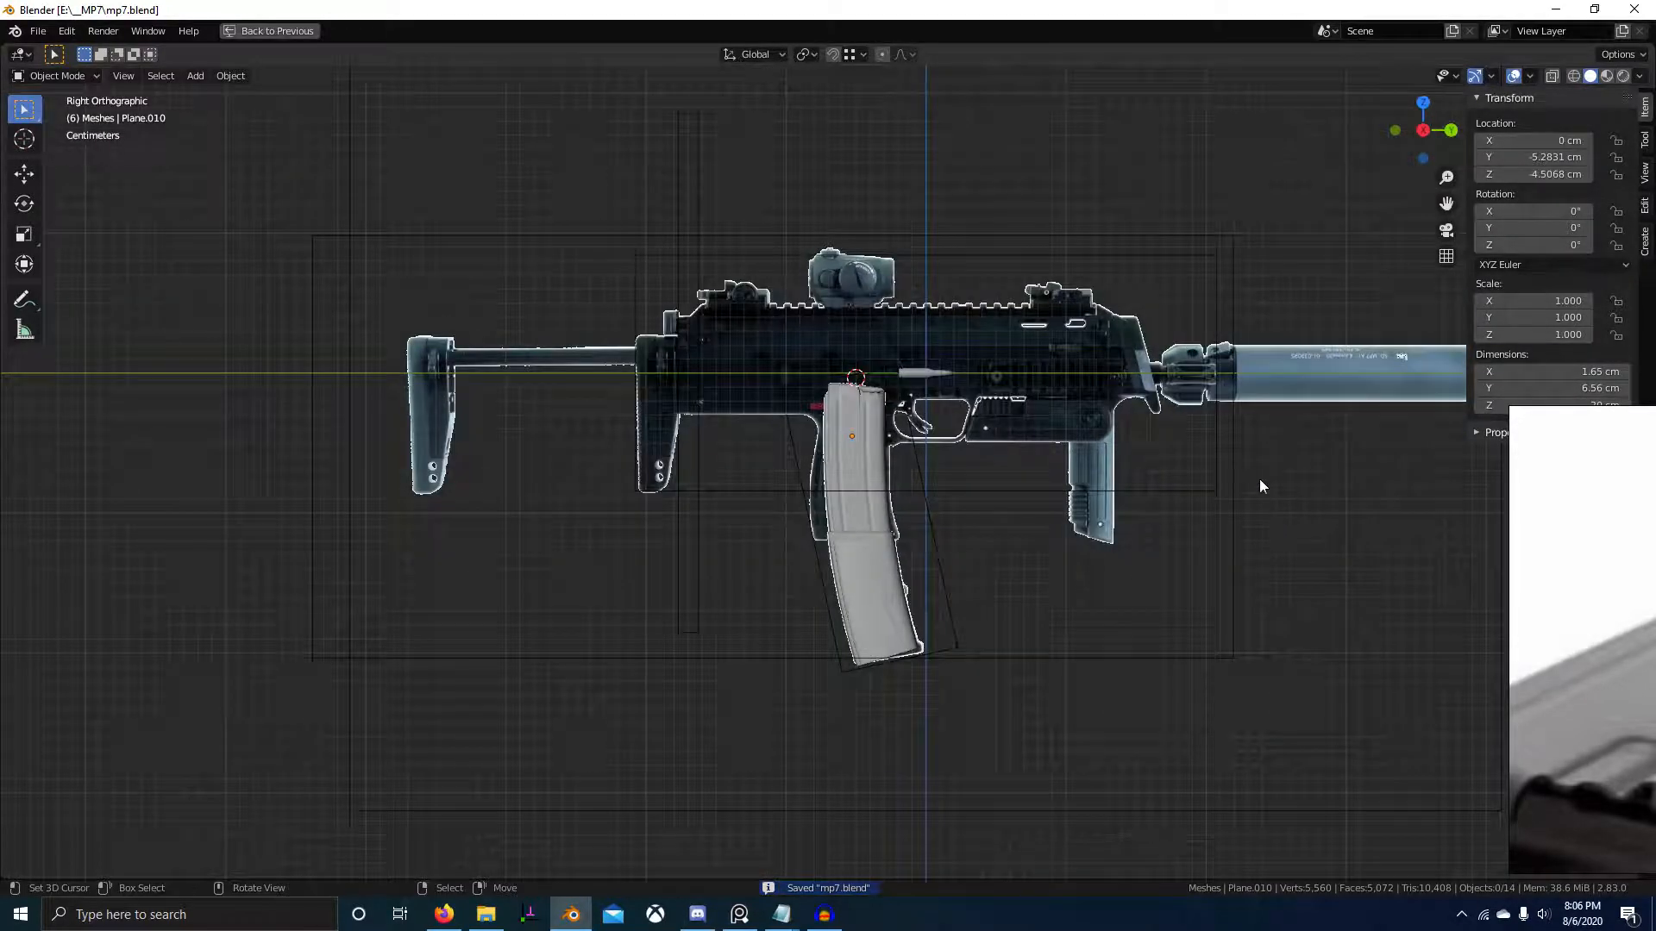
pyautogui.scroll(-2, 1073, 448)
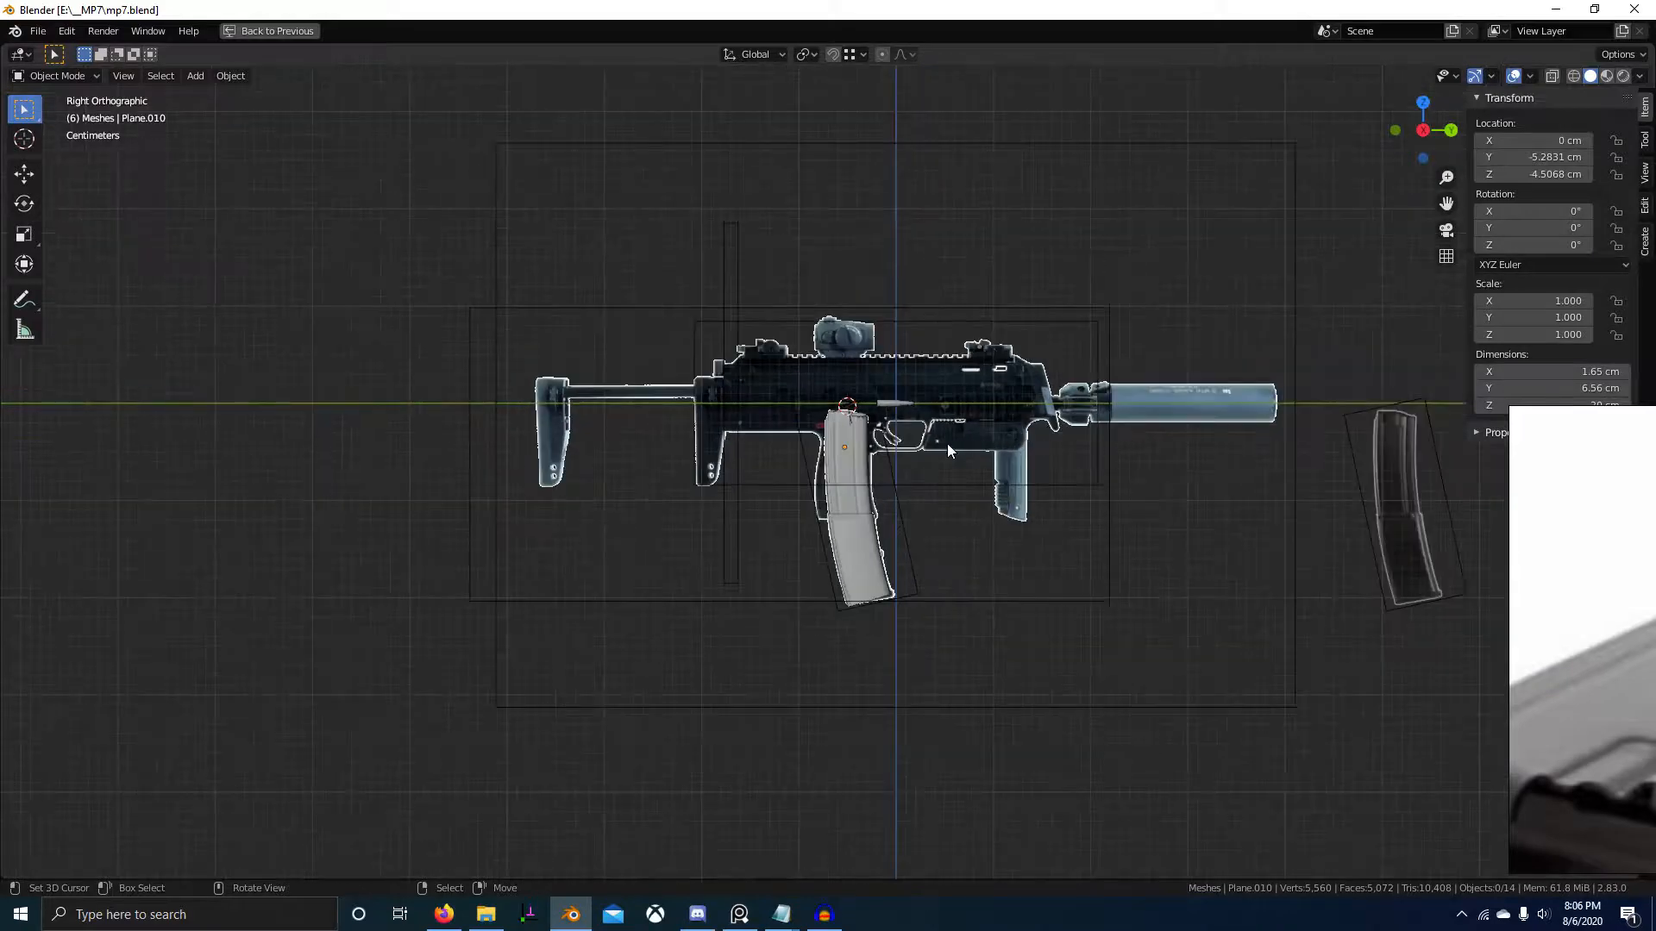
pyautogui.scroll(6, 947, 443)
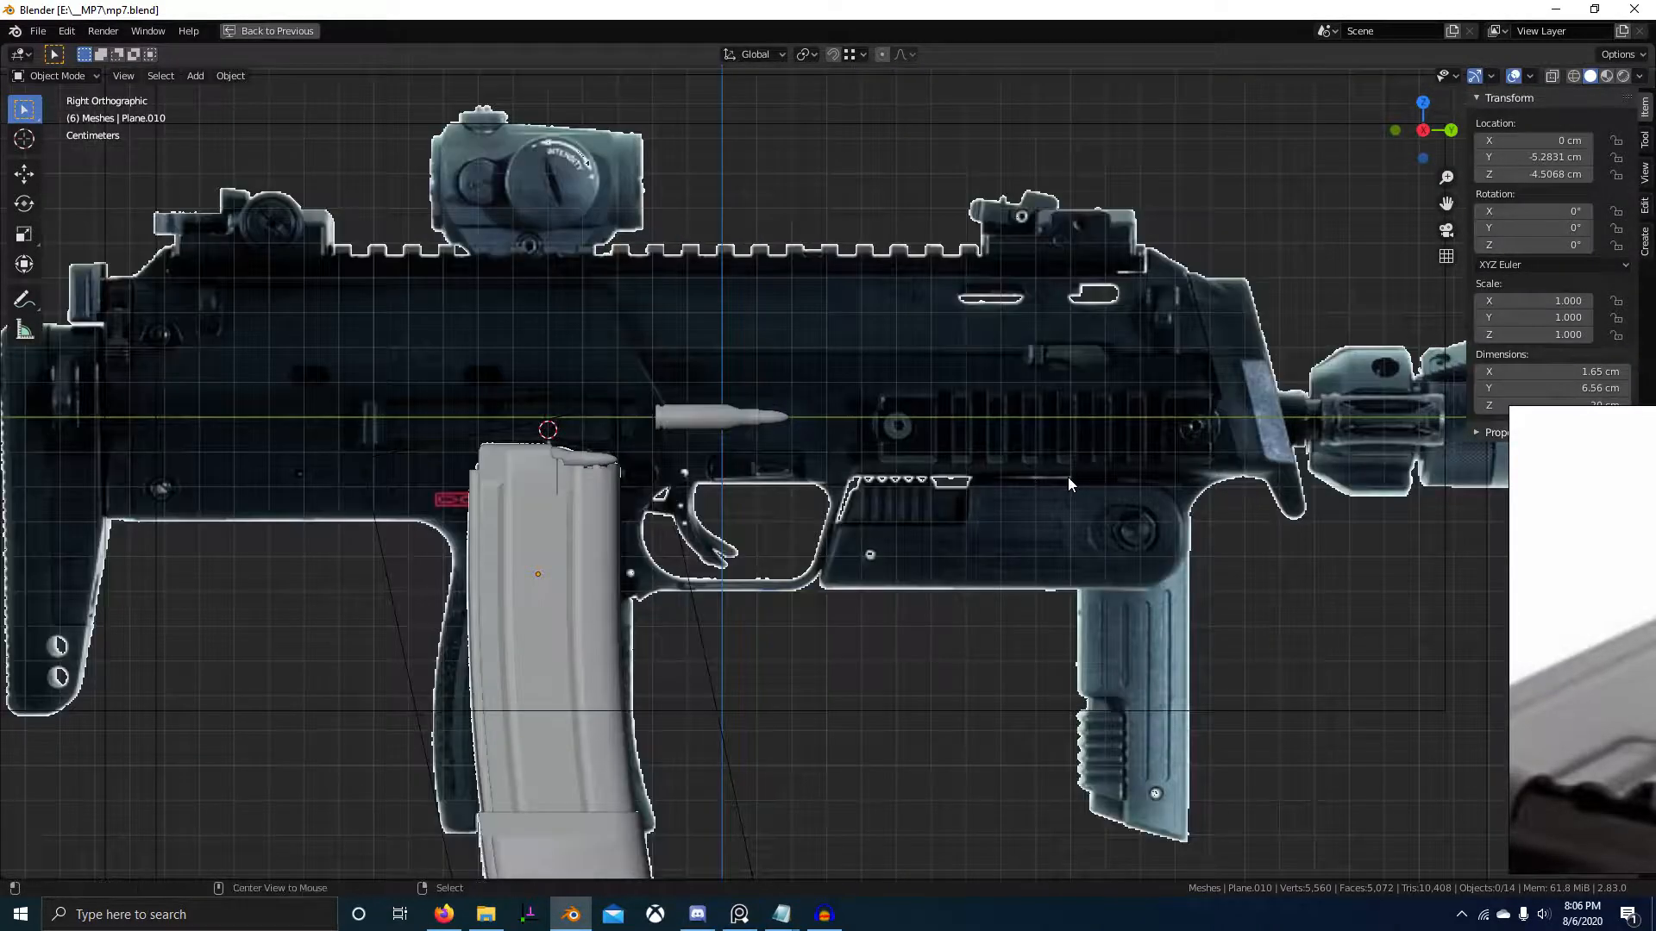
pyautogui.hotkey('alt', 'z')
pyautogui.click(847, 243)
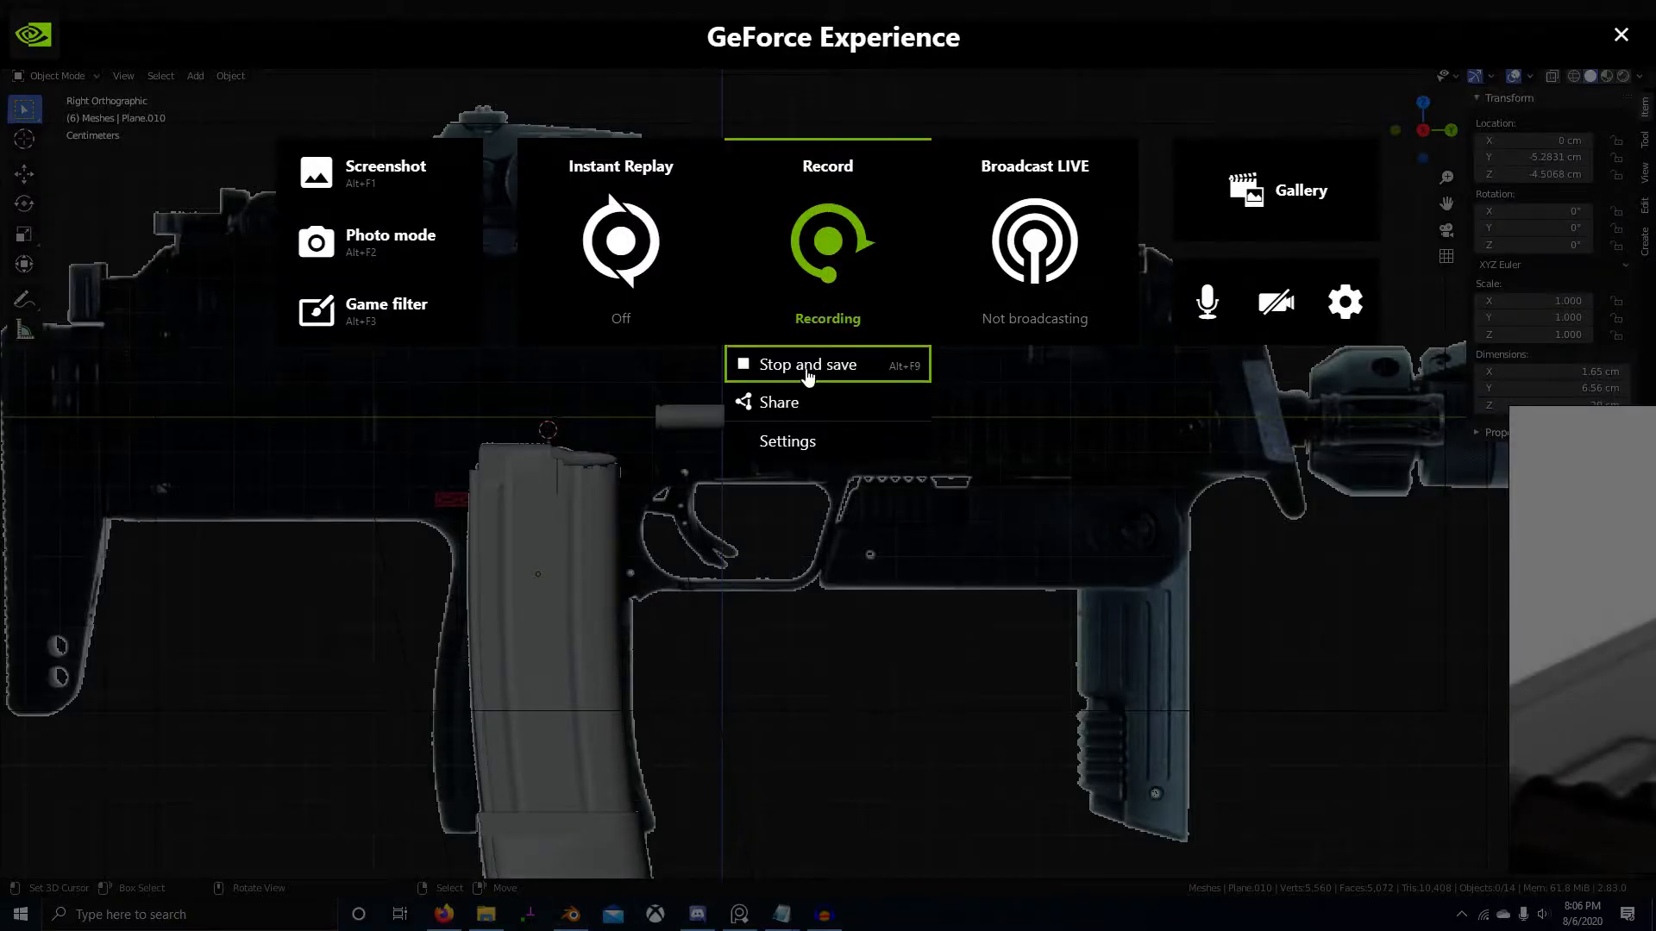